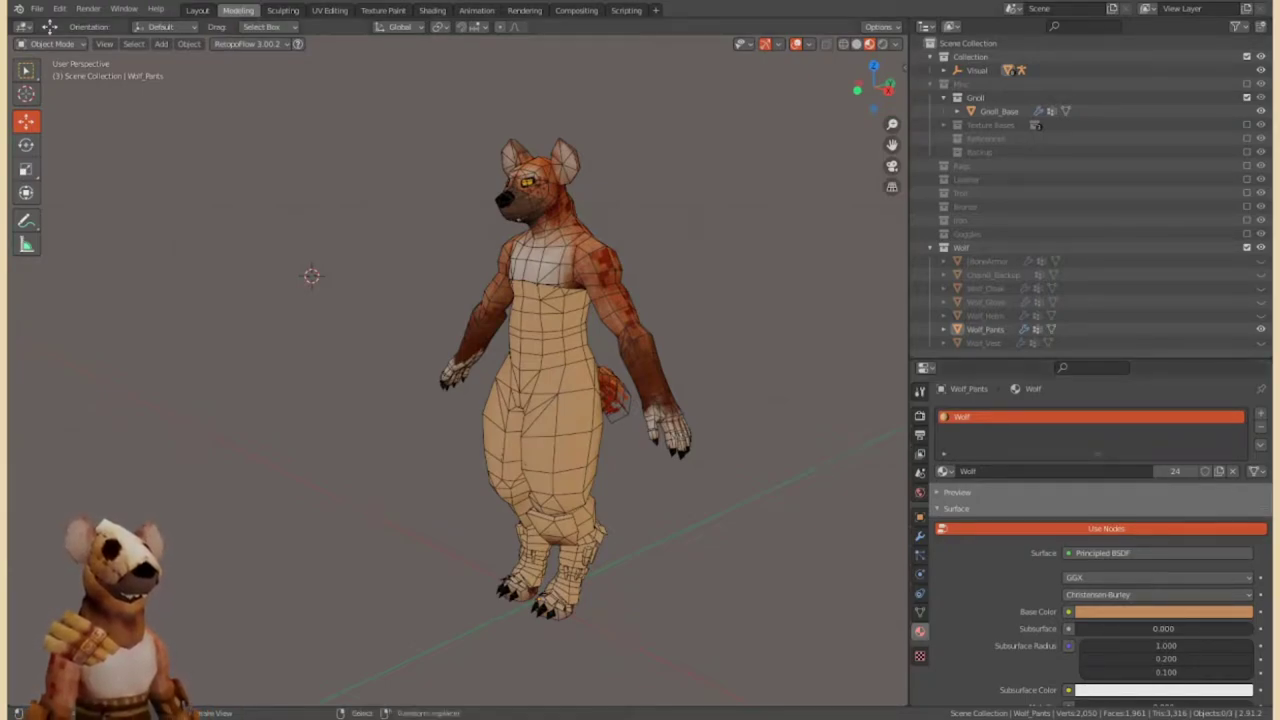
Put Wolf_Pants in Edit Mode in the UV Editing workspace and widen the 3D view.
{"action": "key", "text": "Tab"}
{"action": "key", "text": "ctrl+Page_Down"}
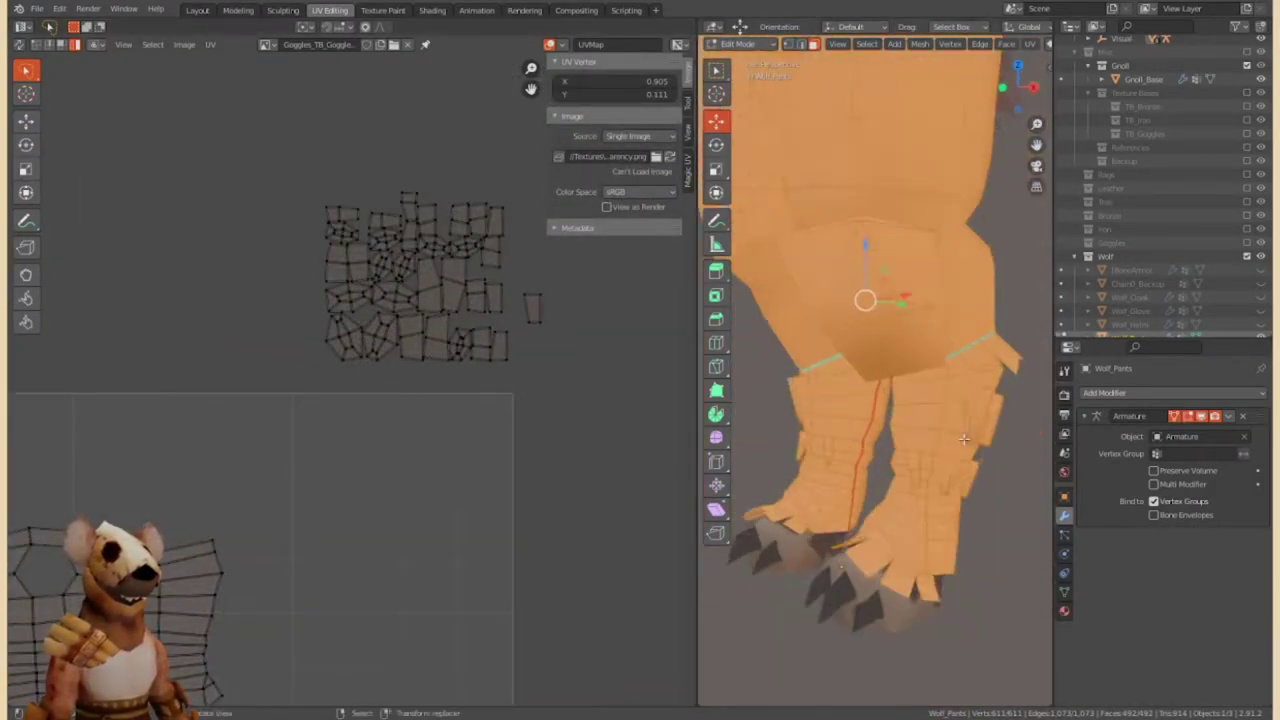
{"action": "middle_click_drag", "start_coordinate": [964, 438], "coordinate": [900, 420]}
Inspect the boot up close, selecting a boot edge, then frame both legs.
{"action": "left_click_drag", "start_coordinate": [697, 400], "coordinate": [545, 400]}
{"action": "middle_click_drag", "start_coordinate": [923, 503], "coordinate": [790, 371]}
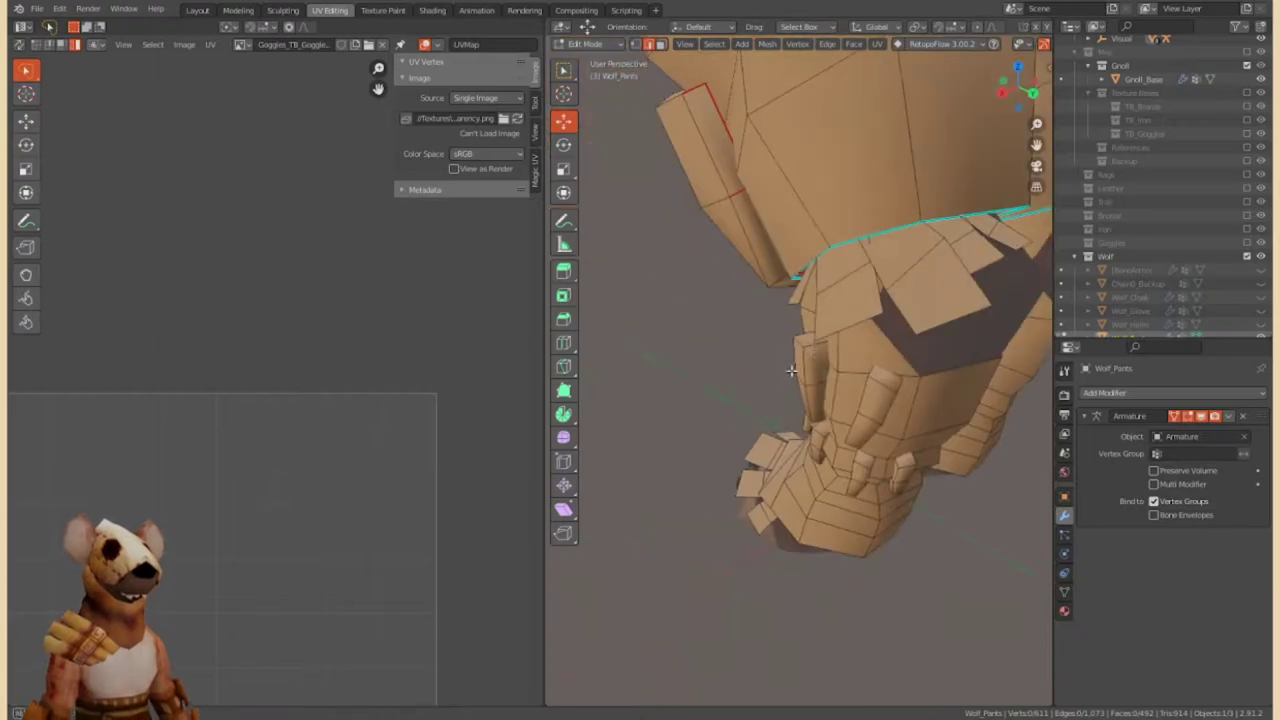
{"action": "left_click", "coordinate": [810, 346]}
{"action": "mouse_move", "coordinate": [810, 346]}
{"action": "middle_mouse_down"}
{"action": "mouse_move", "coordinate": [626, 500]}
{"action": "mouse_move", "coordinate": [825, 441]}
{"action": "mouse_move", "coordinate": [800, 420]}
{"action": "middle_mouse_up"}
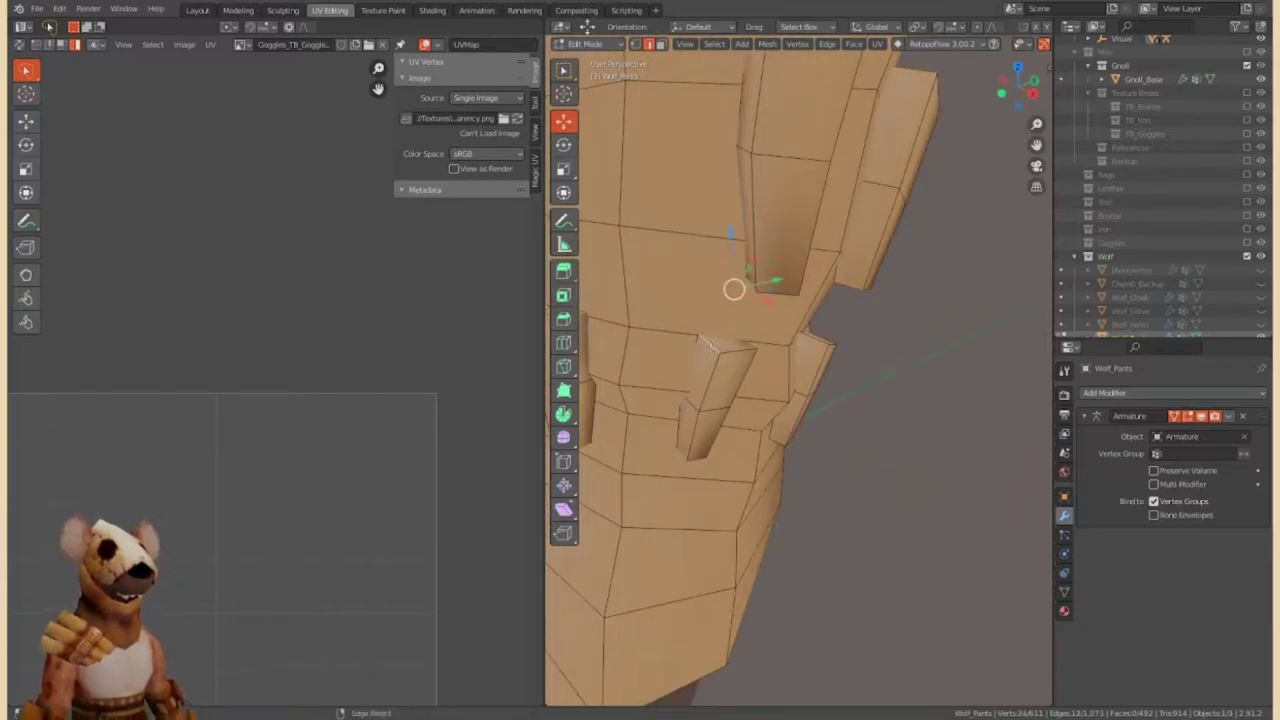
{"action": "mouse_move", "coordinate": [706, 343]}
{"action": "middle_mouse_down"}
{"action": "mouse_move", "coordinate": [862, 470]}
{"action": "mouse_move", "coordinate": [760, 414]}
{"action": "middle_mouse_up"}
{"action": "middle_click_drag", "start_coordinate": [781, 556], "coordinate": [725, 533]}
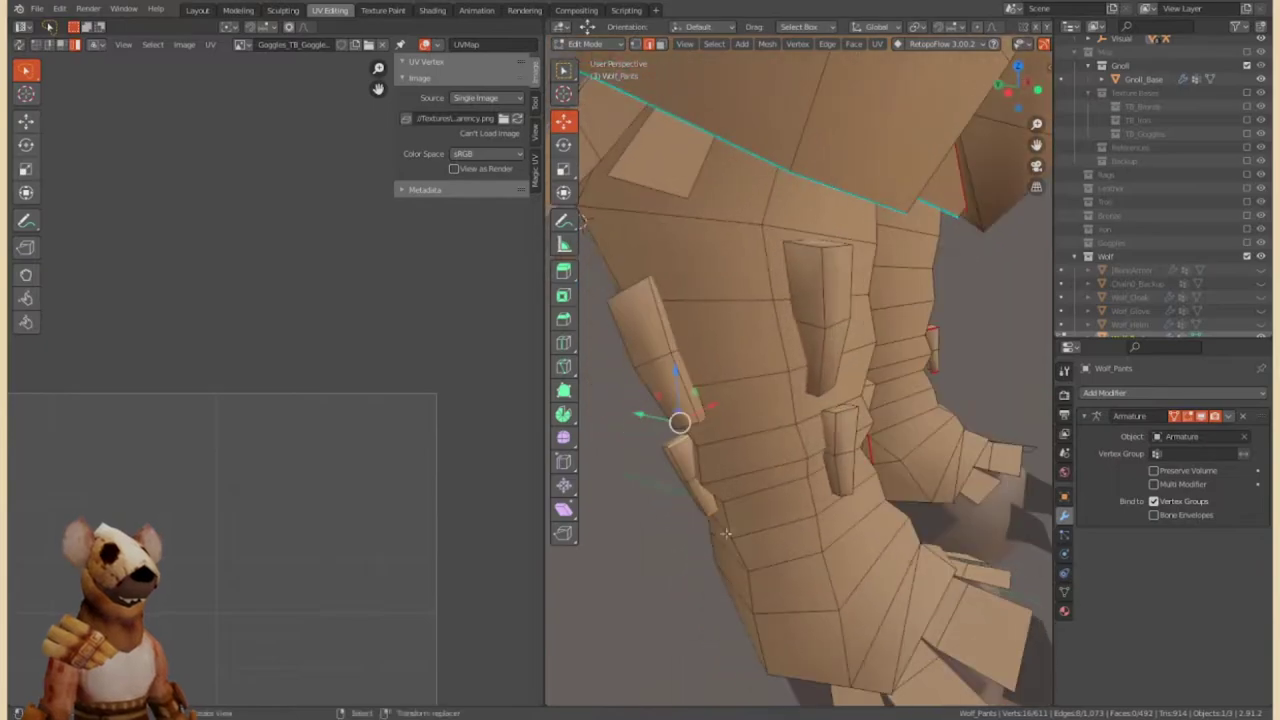
{"action": "mouse_move", "coordinate": [785, 244]}
{"action": "middle_mouse_down"}
{"action": "mouse_move", "coordinate": [843, 360]}
{"action": "mouse_move", "coordinate": [700, 330]}
{"action": "middle_mouse_up"}
Select the whole pants mesh to show its UVs and pull a boot island out of the cluster.
{"action": "key", "text": "a"}
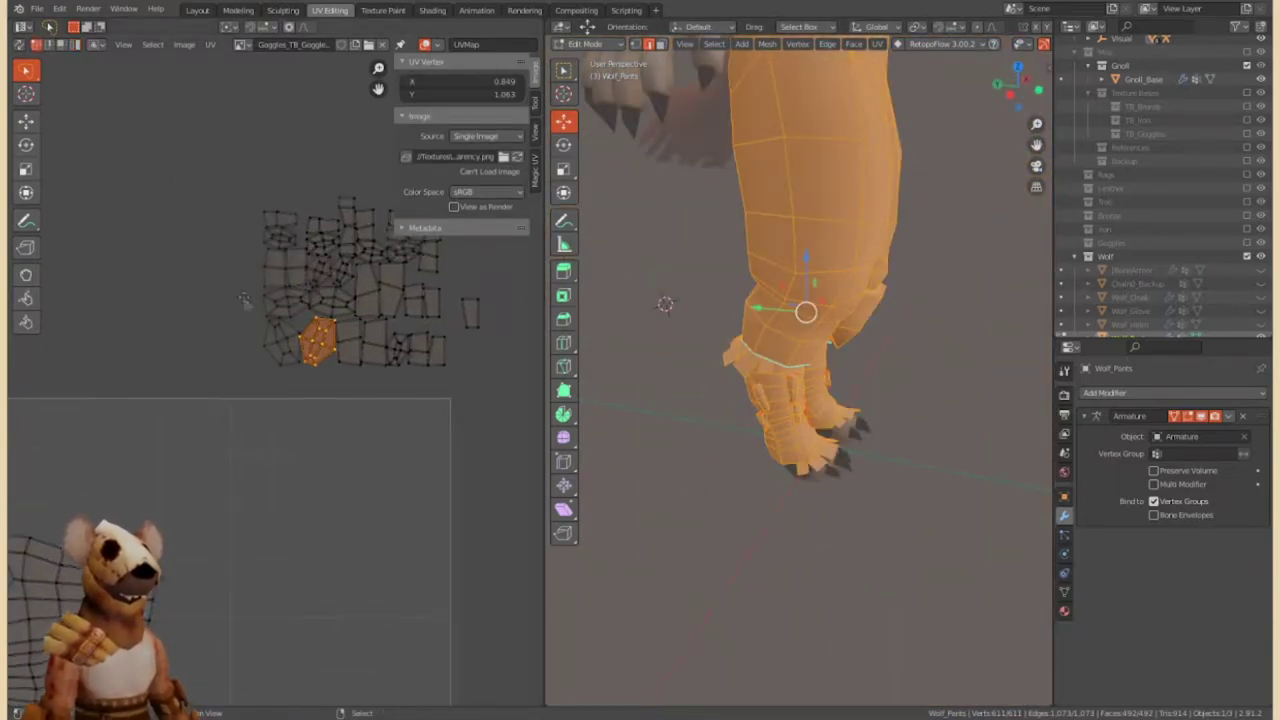
{"action": "middle_click_drag", "start_coordinate": [243, 298], "coordinate": [286, 303]}
{"action": "left_click_drag", "start_coordinate": [358, 345], "coordinate": [278, 342]}
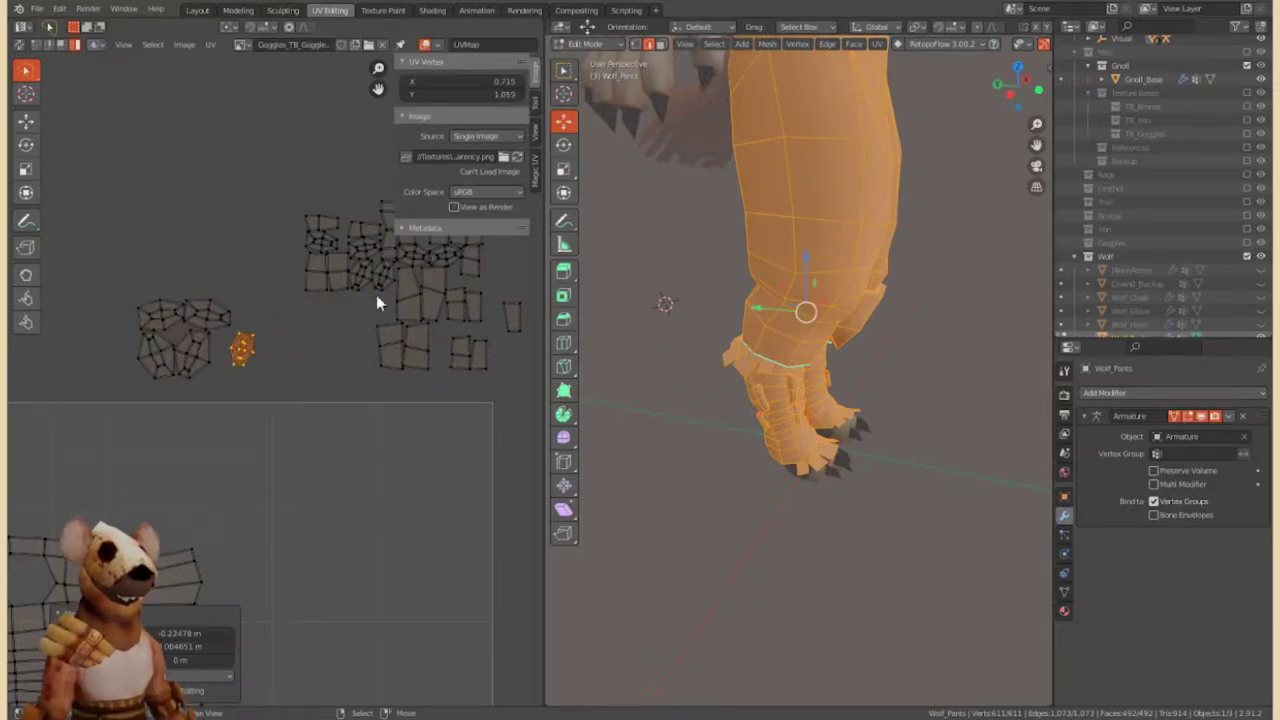
{"action": "left_click_drag", "start_coordinate": [547, 400], "coordinate": [845, 400]}
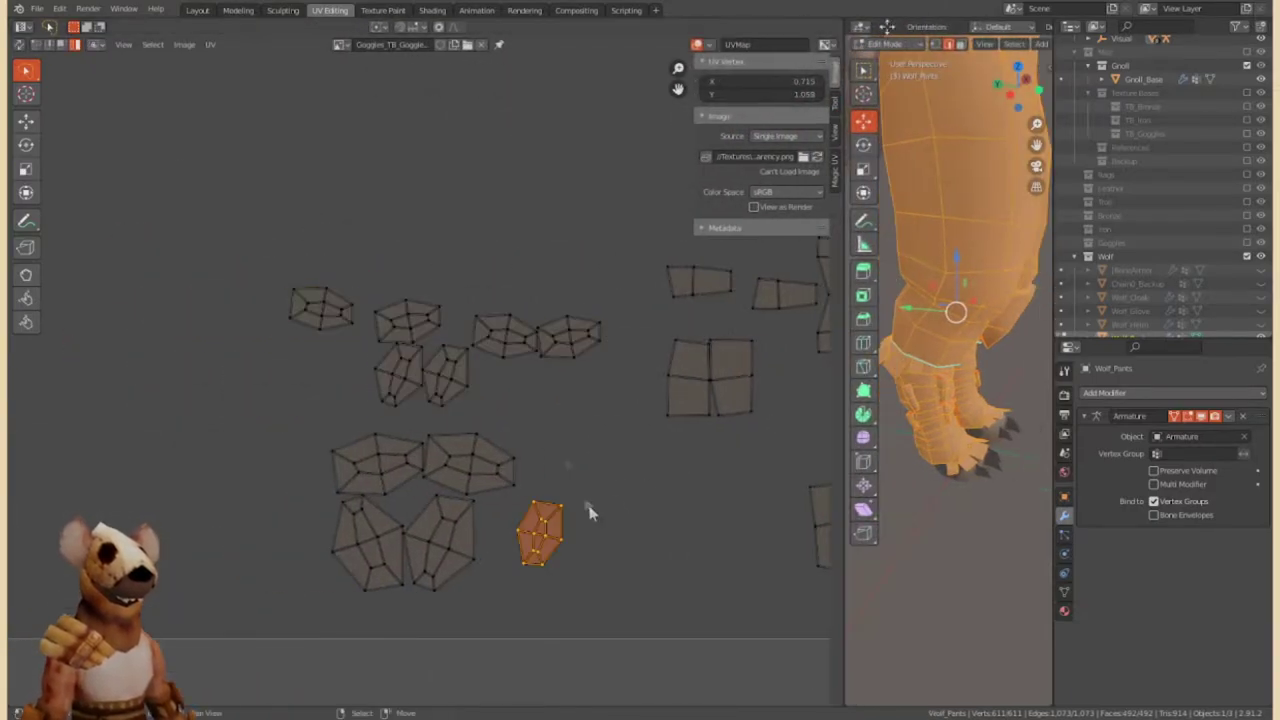
Rotate the first boot islands upright and line them up in a row.
{"action": "key", "text": "r"}
{"action": "left_click", "coordinate": [540, 530]}
{"action": "key", "text": "r"}
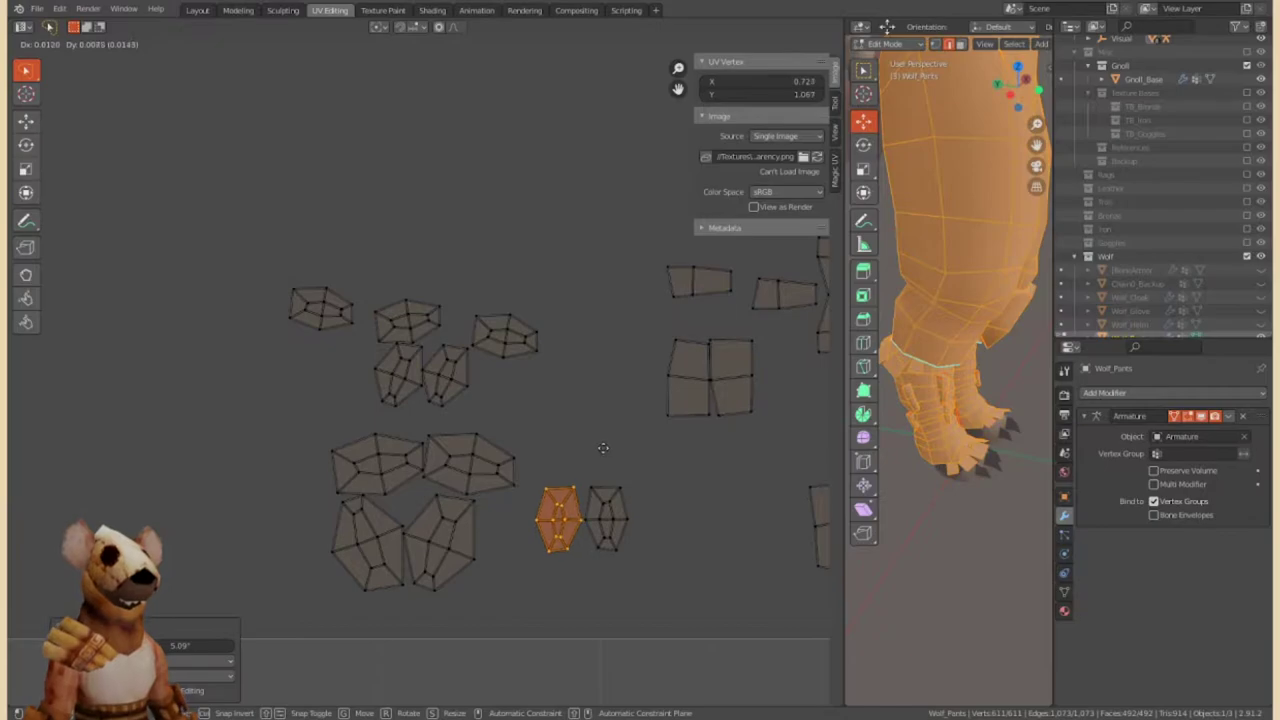
{"action": "left_click", "coordinate": [598, 300]}
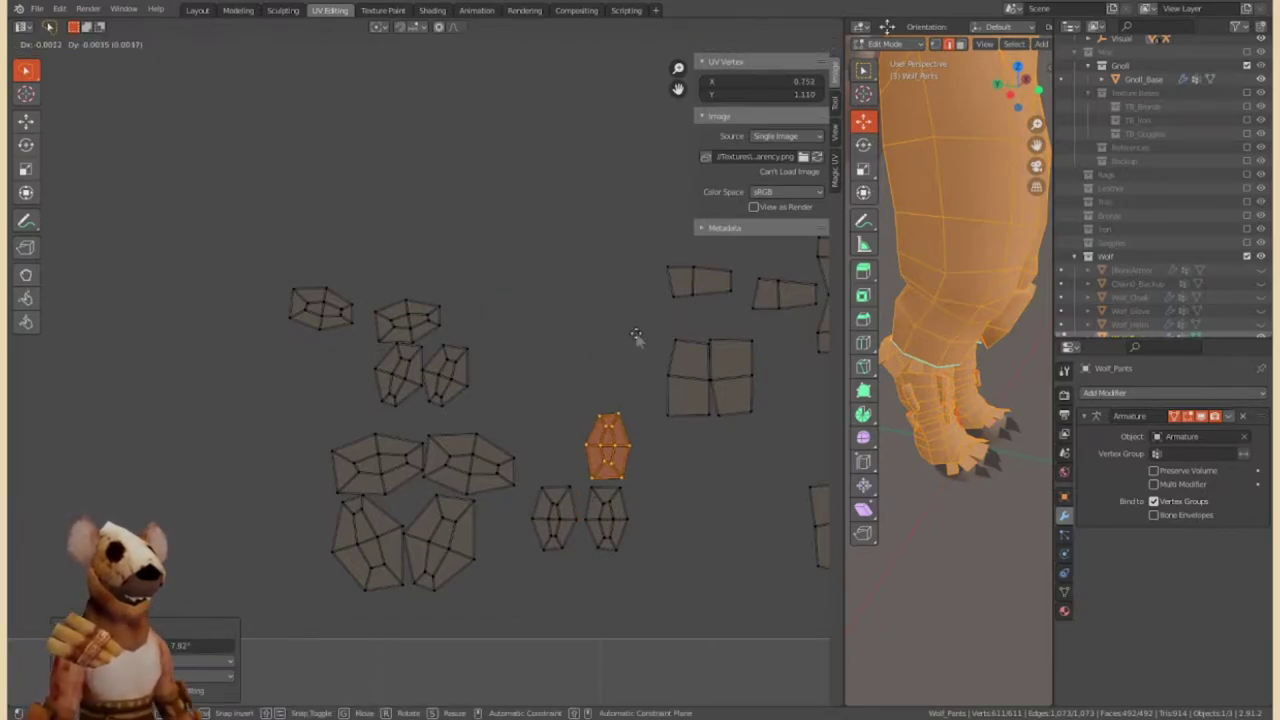
{"action": "left_click", "coordinate": [445, 372]}
{"action": "left_click_drag", "start_coordinate": [445, 372], "coordinate": [555, 445]}
{"action": "left_click", "coordinate": [436, 379]}
{"action": "left_click", "coordinate": [452, 310]}
{"action": "left_click_drag", "start_coordinate": [400, 375], "coordinate": [660, 443]}
{"action": "left_click_drag", "start_coordinate": [689, 377], "coordinate": [793, 390]}
Move the top island below the row and the top-left island to the row's end.
{"action": "left_click", "coordinate": [663, 443]}
{"action": "left_click", "coordinate": [408, 318]}
{"action": "left_click_drag", "start_coordinate": [408, 318], "coordinate": [672, 515]}
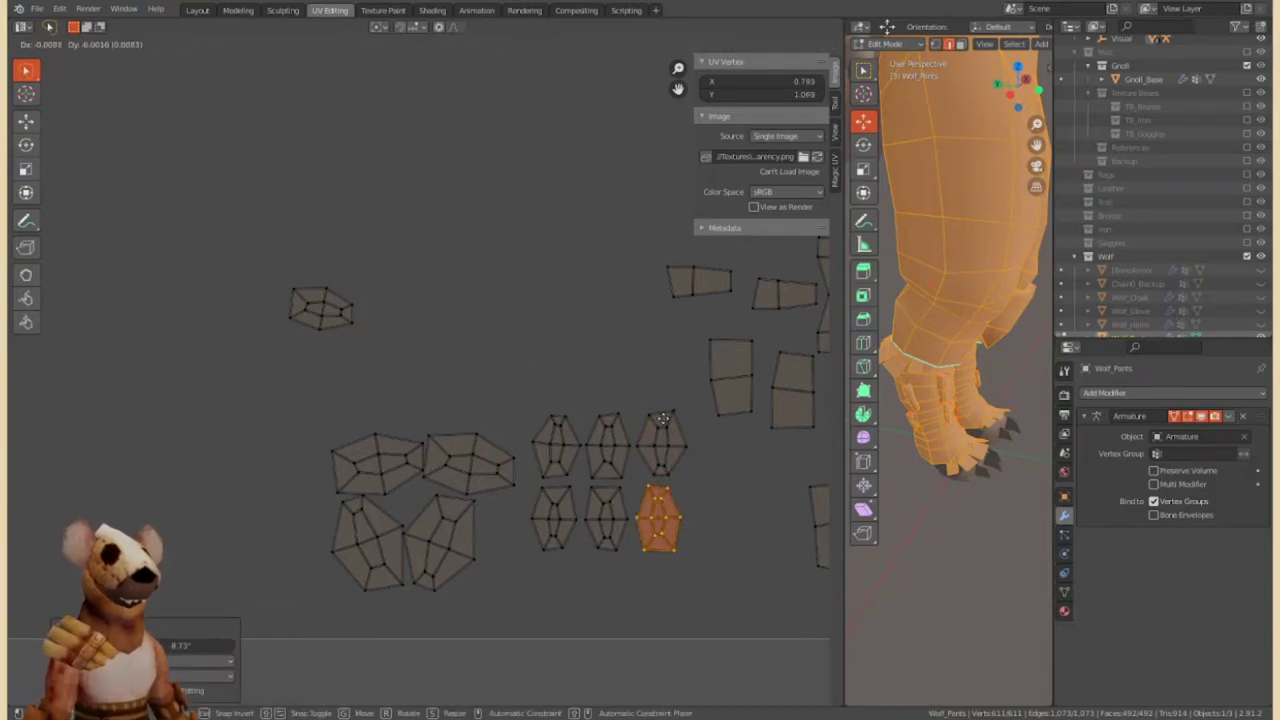
{"action": "left_click", "coordinate": [322, 310]}
{"action": "key", "text": "g"}
{"action": "left_click", "coordinate": [484, 476]}
{"action": "key", "text": "g"}
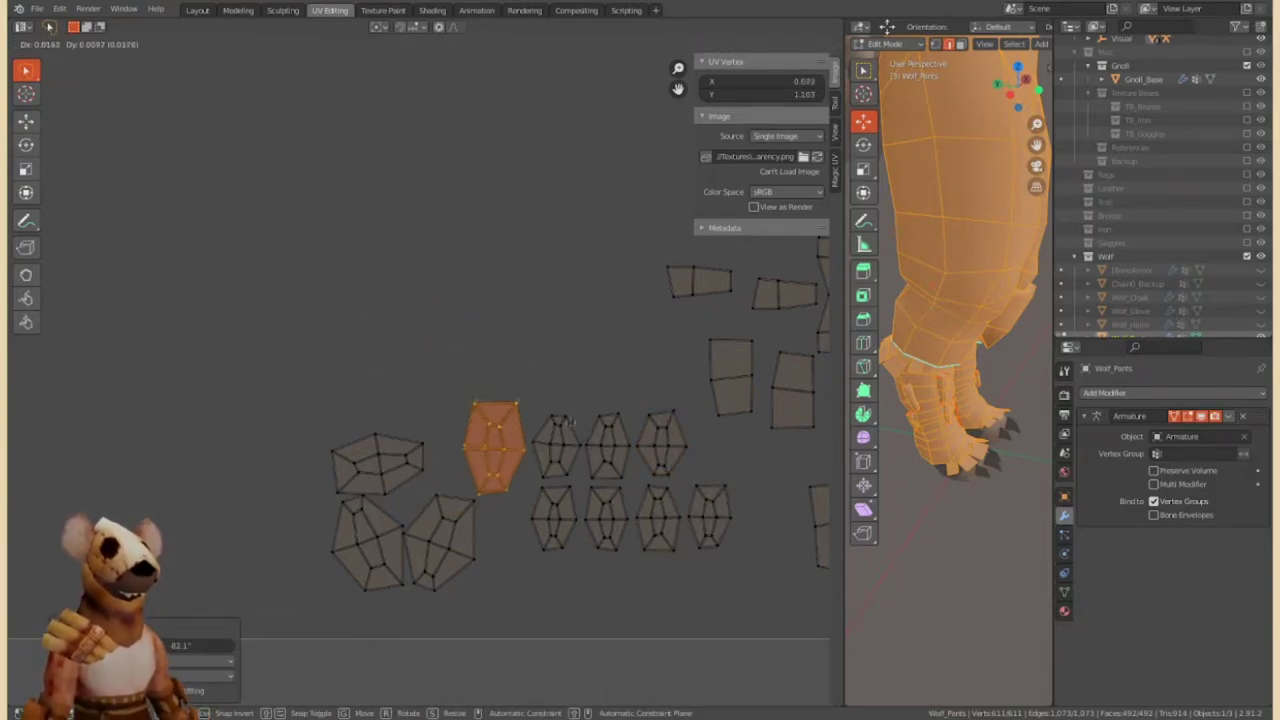
{"action": "left_click", "coordinate": [491, 443]}
Rotate the lower and left-side islands upright and place them in the second row.
{"action": "left_click", "coordinate": [440, 540]}
{"action": "key", "text": "r"}
{"action": "left_click", "coordinate": [447, 624]}
{"action": "key", "text": "g"}
{"action": "left_click", "coordinate": [491, 534]}
{"action": "left_click", "coordinate": [377, 460]}
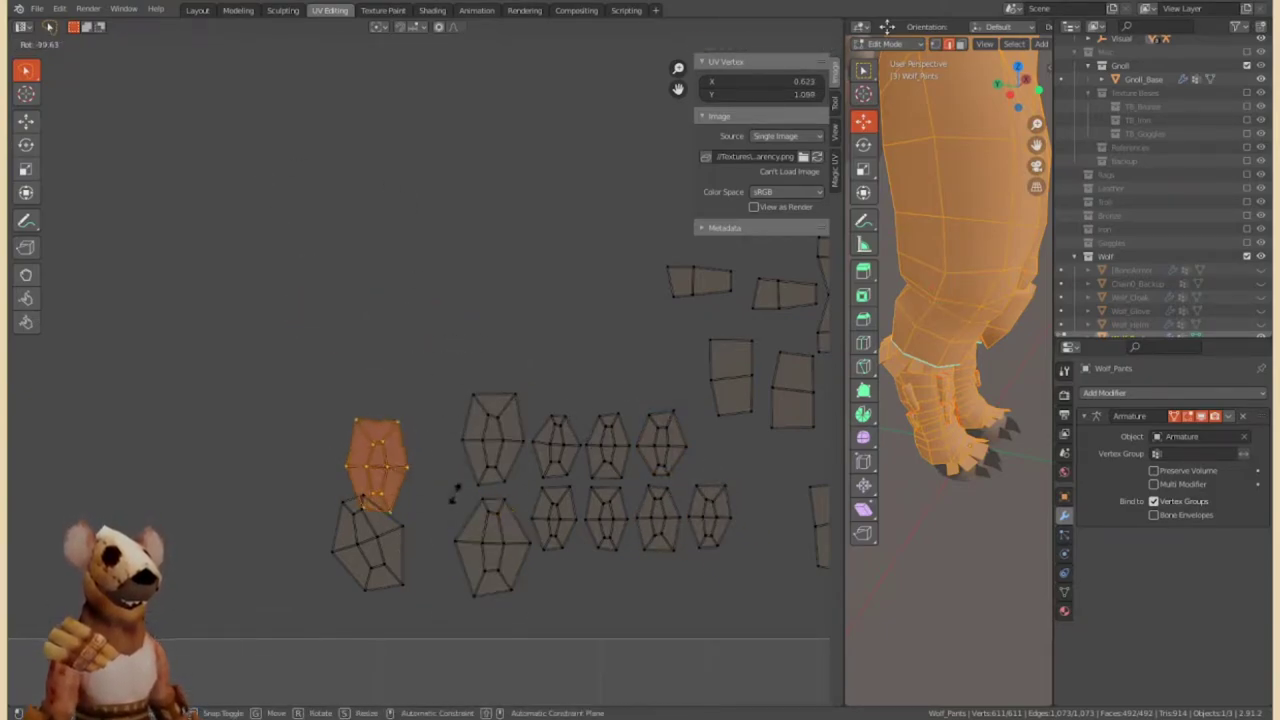
{"action": "left_click", "coordinate": [366, 543]}
{"action": "left_click", "coordinate": [425, 438]}
{"action": "left_click", "coordinate": [484, 411]}
{"action": "left_click", "coordinate": [490, 545]}
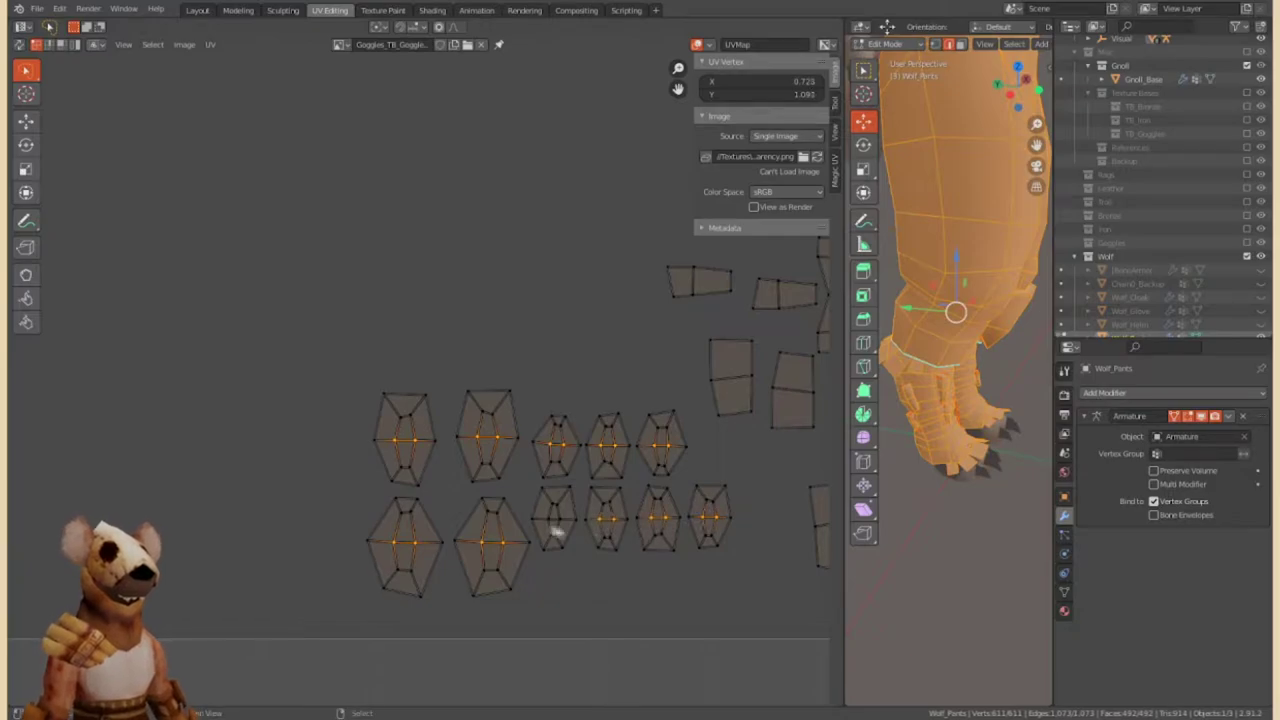
Rotate the lower-left island and move the two small islands to the left.
{"action": "left_click", "coordinate": [434, 491]}
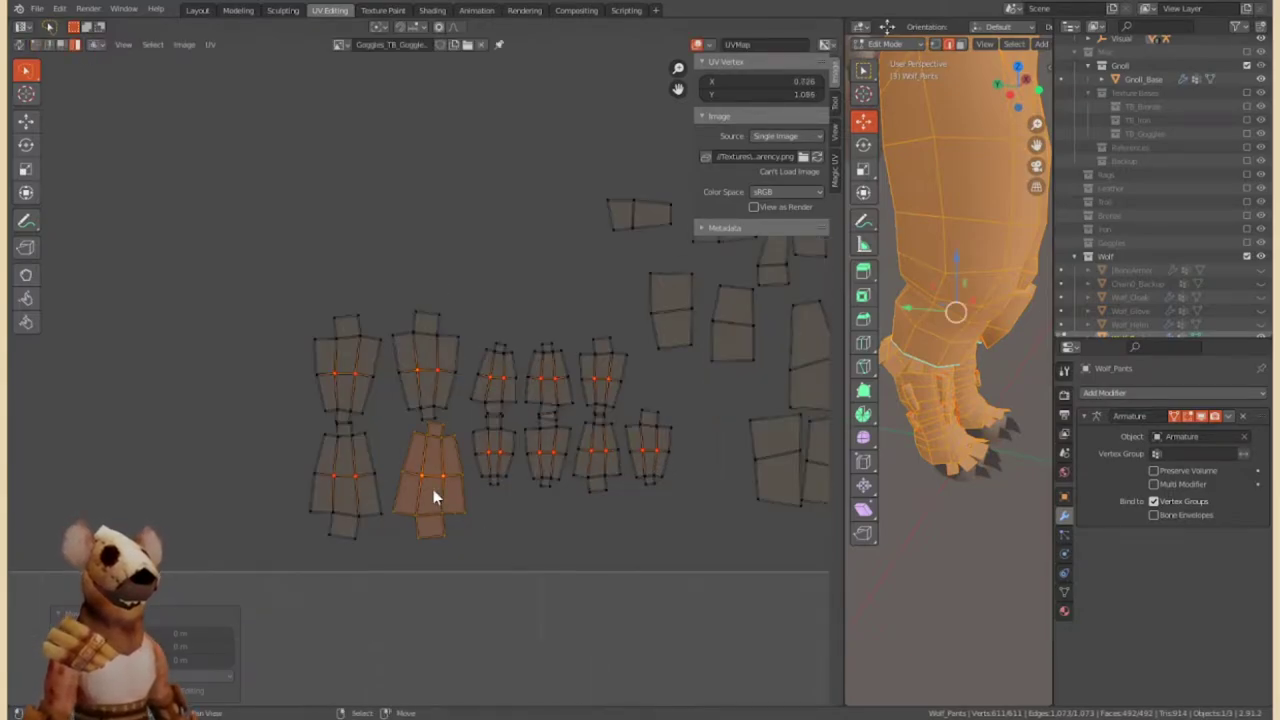
{"action": "left_click", "coordinate": [329, 509]}
{"action": "key", "text": "r"}
{"action": "left_click", "coordinate": [491, 371]}
{"action": "left_click", "coordinate": [491, 455], "text": "shift"}
{"action": "key", "text": "g"}
{"action": "left_click", "coordinate": [280, 327]}
{"action": "left_click", "coordinate": [300, 385]}
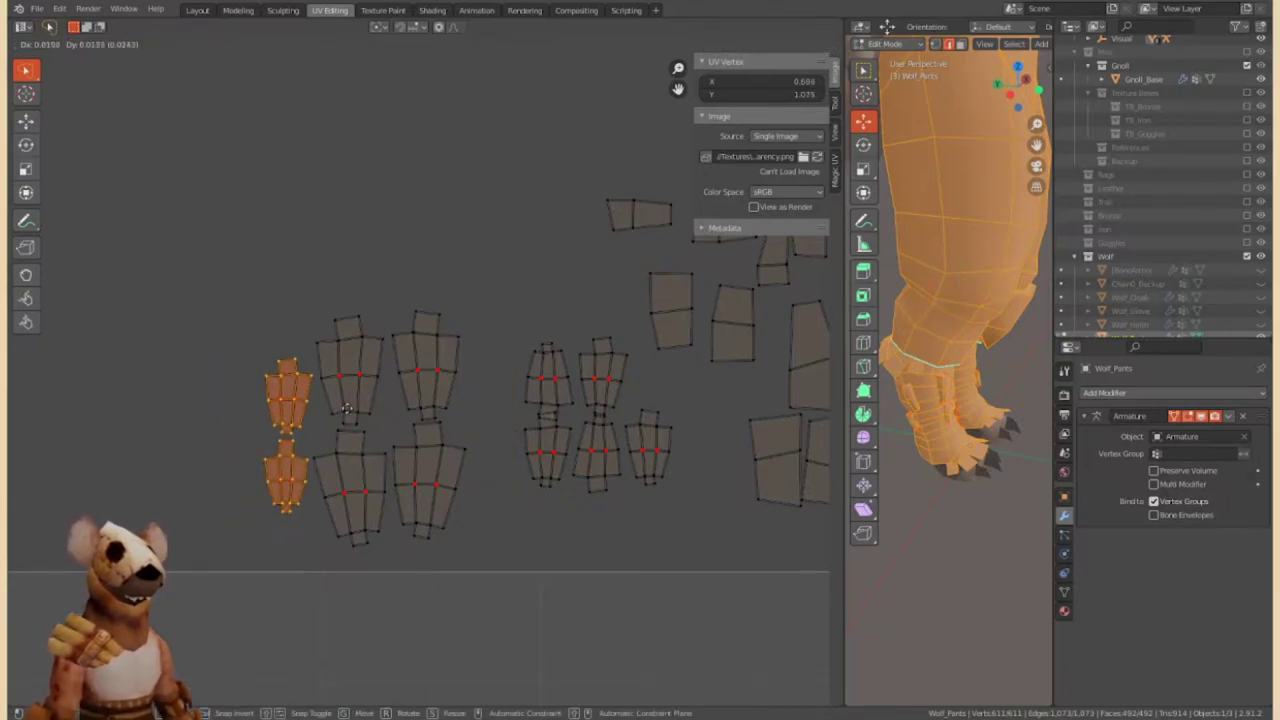
Rotate the matching middle islands and stack one onto its neighbour.
{"action": "left_click_drag", "start_coordinate": [547, 450], "coordinate": [497, 462]}
{"action": "left_click_drag", "start_coordinate": [547, 375], "coordinate": [493, 375]}
{"action": "key", "text": "r"}
{"action": "left_click", "coordinate": [607, 386], "text": "shift"}
{"action": "mouse_move", "coordinate": [597, 452]}
{"action": "left_mouse_down"}
{"action": "mouse_move", "coordinate": [556, 466]}
{"action": "mouse_move", "coordinate": [563, 388]}
{"action": "left_mouse_up"}
{"action": "left_click", "coordinate": [548, 557]}
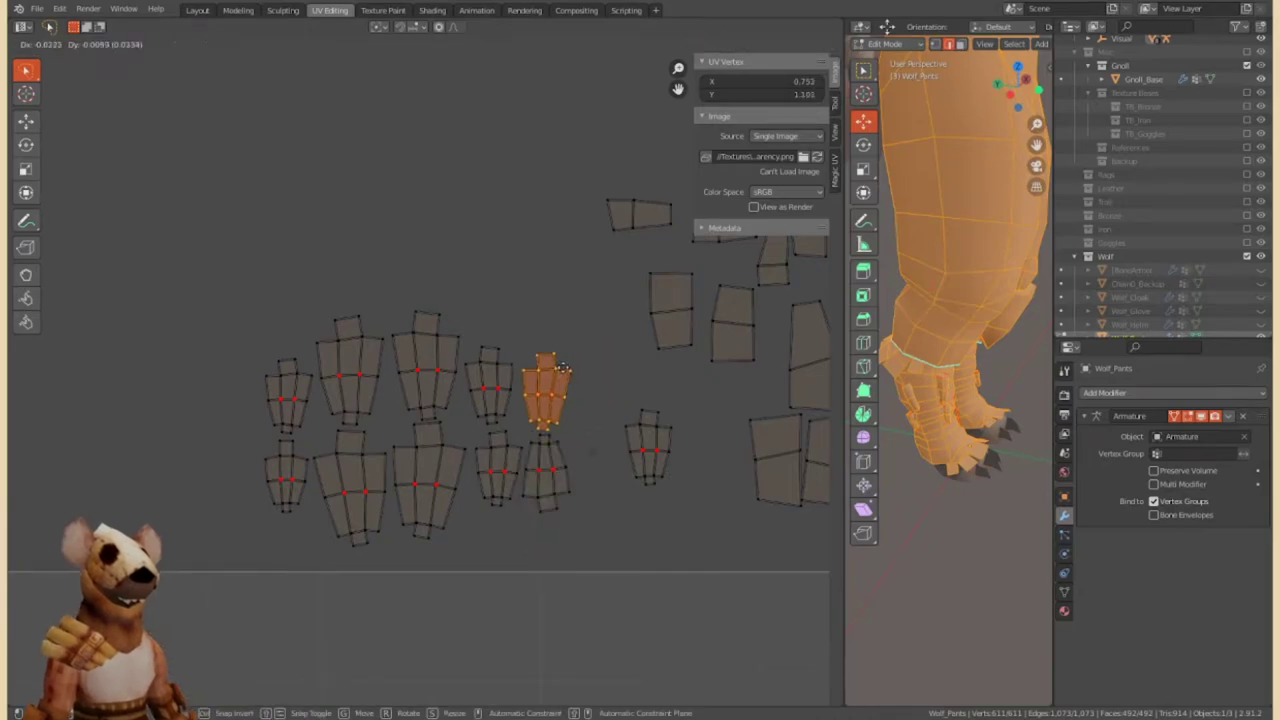
{"action": "left_click", "coordinate": [518, 375]}
{"action": "left_click", "coordinate": [545, 470]}
{"action": "key", "text": "r"}
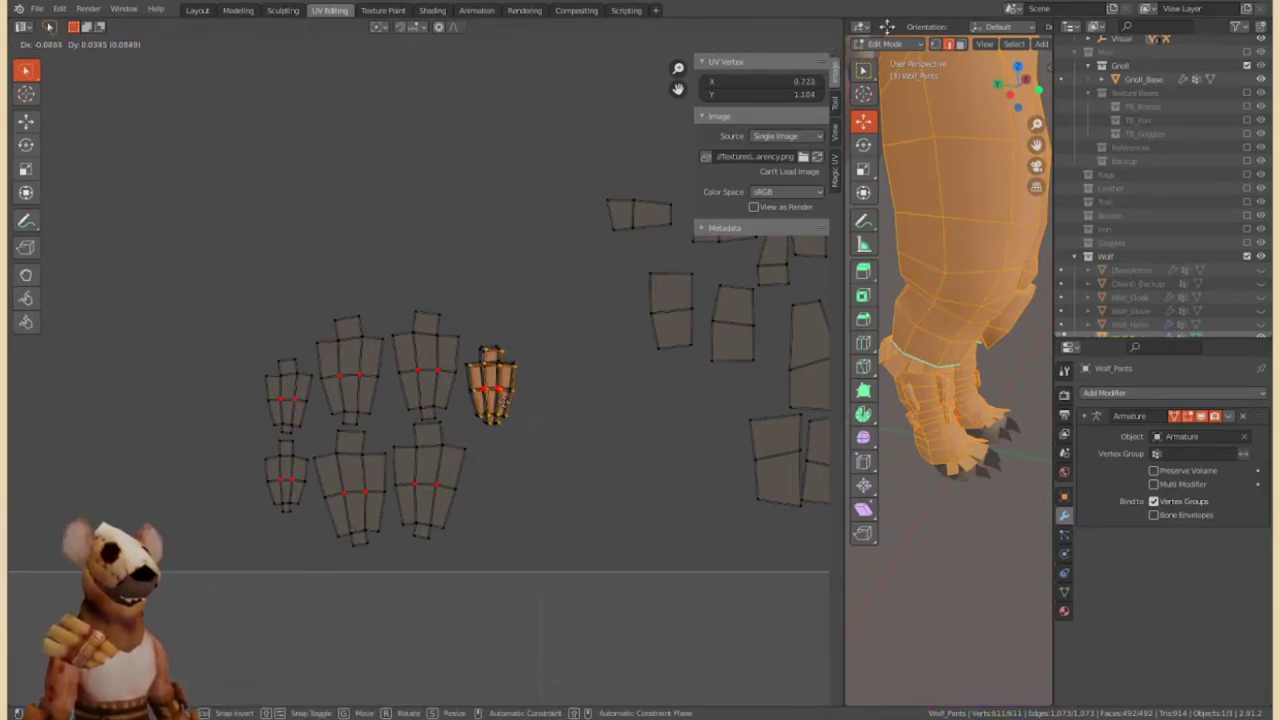
{"action": "left_click_drag", "start_coordinate": [492, 388], "coordinate": [485, 385]}
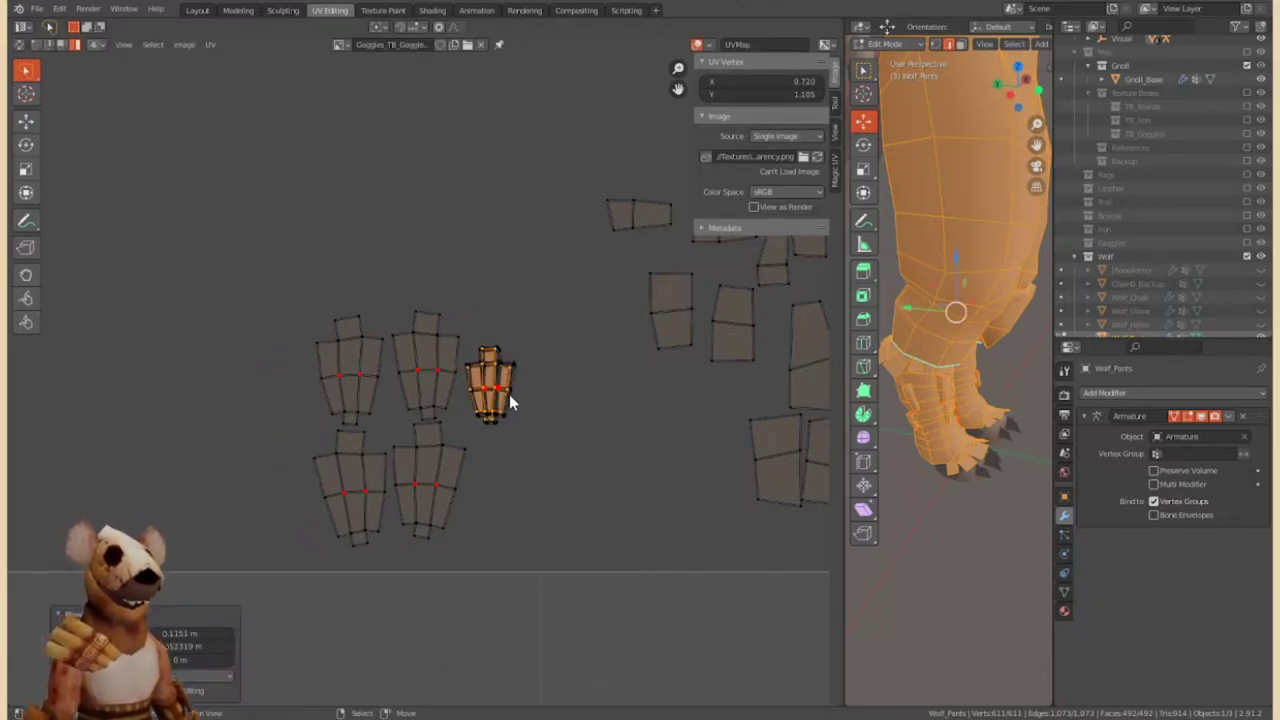
Stack the top-left island onto the bottom-left one and scale up the small island beside them.
{"action": "left_click", "coordinate": [443, 377]}
{"action": "left_click", "coordinate": [428, 470]}
{"action": "left_click_drag", "start_coordinate": [365, 463], "coordinate": [375, 463]}
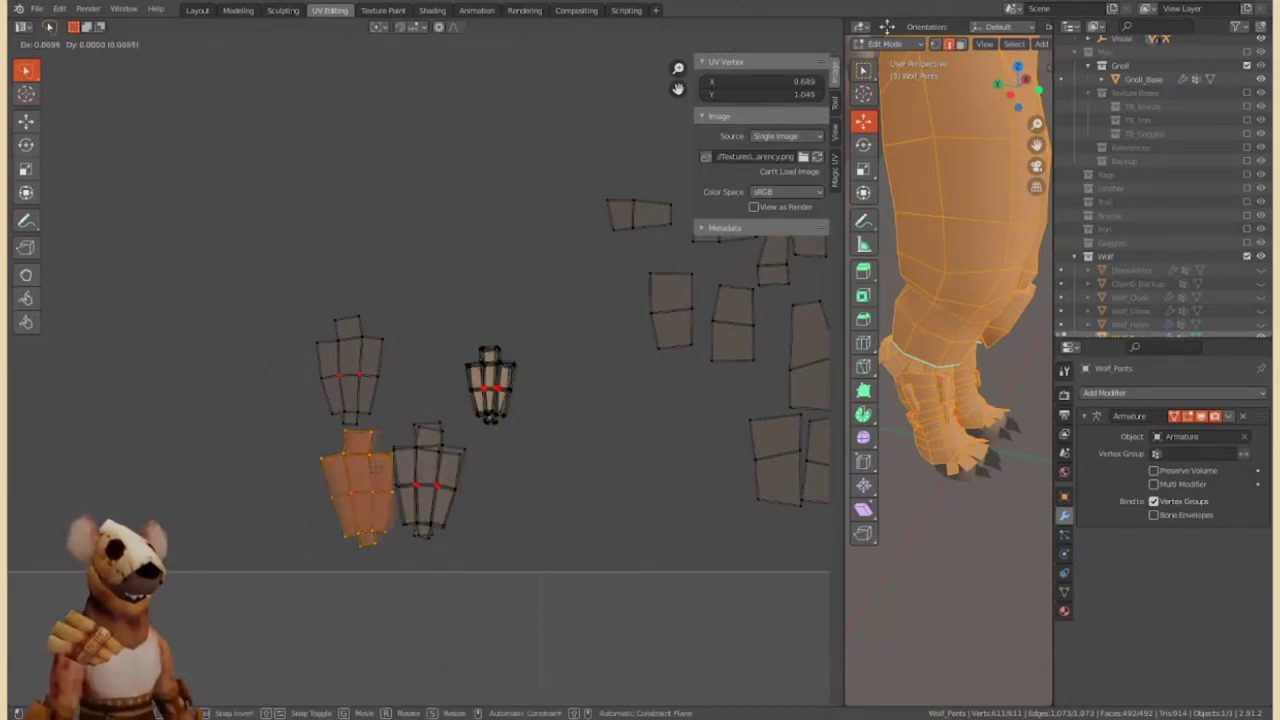
{"action": "left_click", "coordinate": [360, 480]}
{"action": "left_click", "coordinate": [348, 370]}
{"action": "key", "text": "g"}
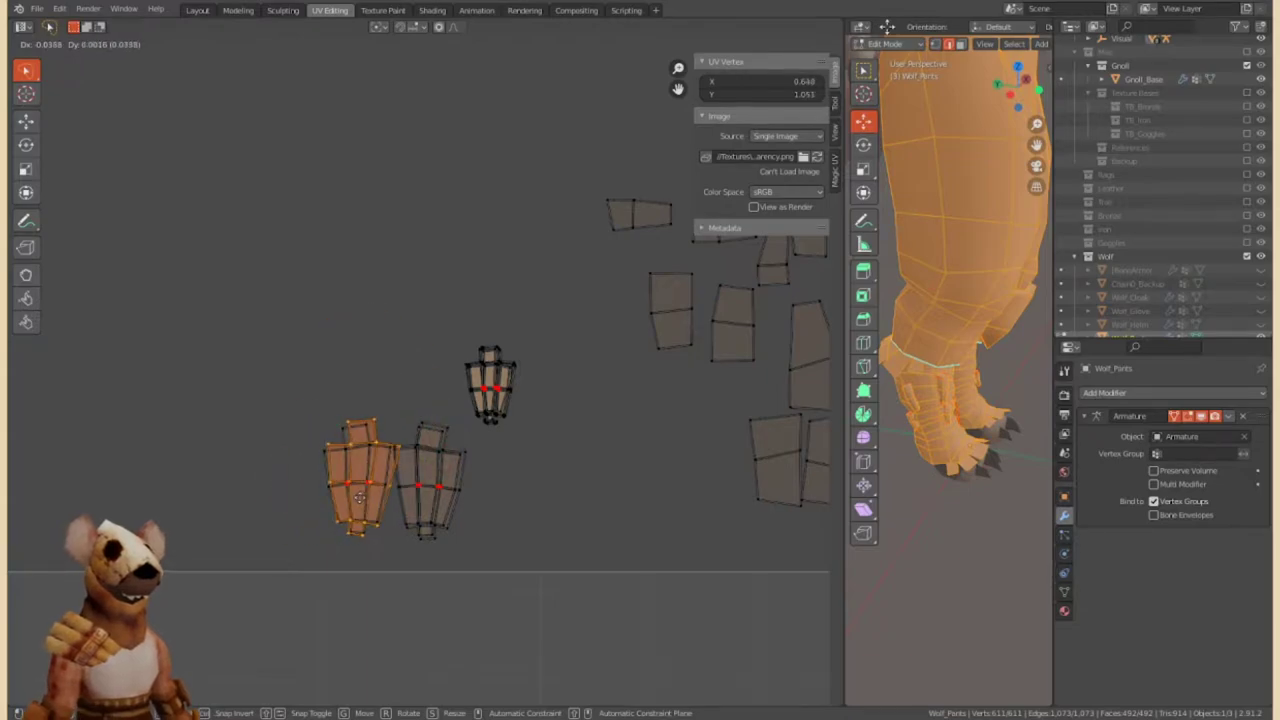
{"action": "left_click", "coordinate": [359, 497]}
{"action": "left_click", "coordinate": [505, 405]}
{"action": "key", "text": "s"}
{"action": "left_click", "coordinate": [484, 456]}
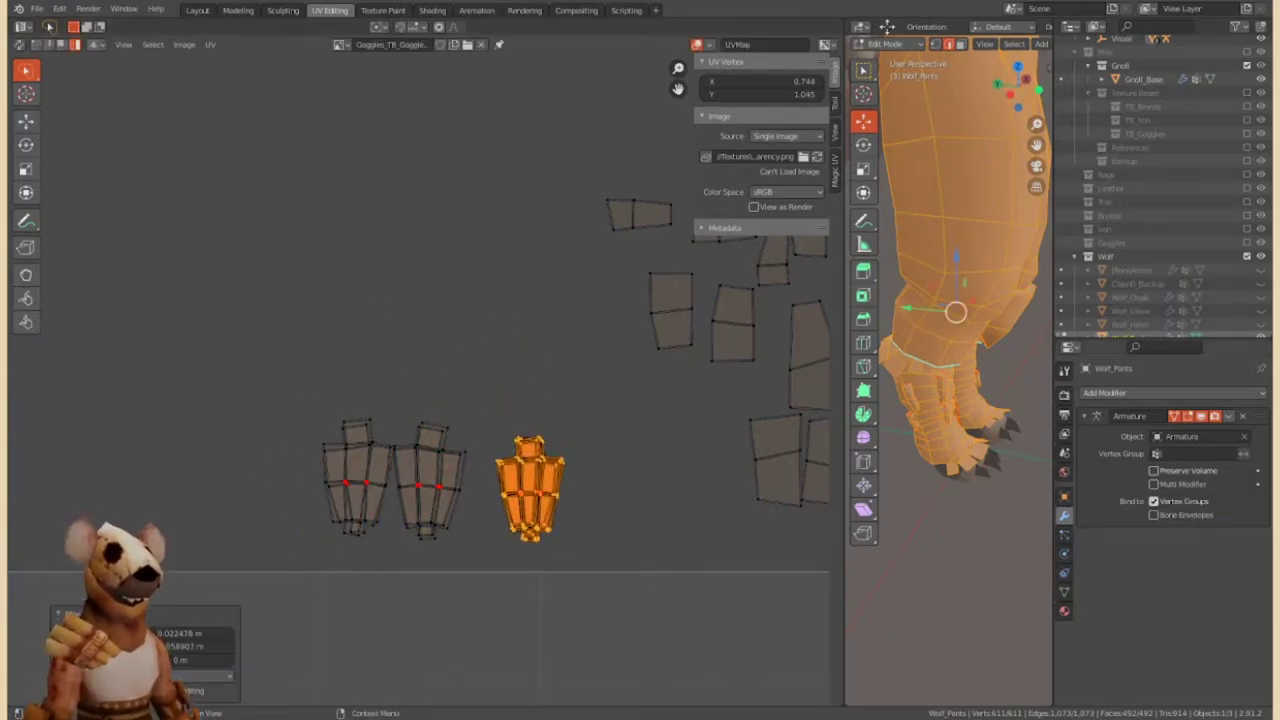
Stack the left island onto the middle island, cancelling one wrong move.
{"action": "middle_click_drag", "start_coordinate": [372, 492], "coordinate": [445, 440]}
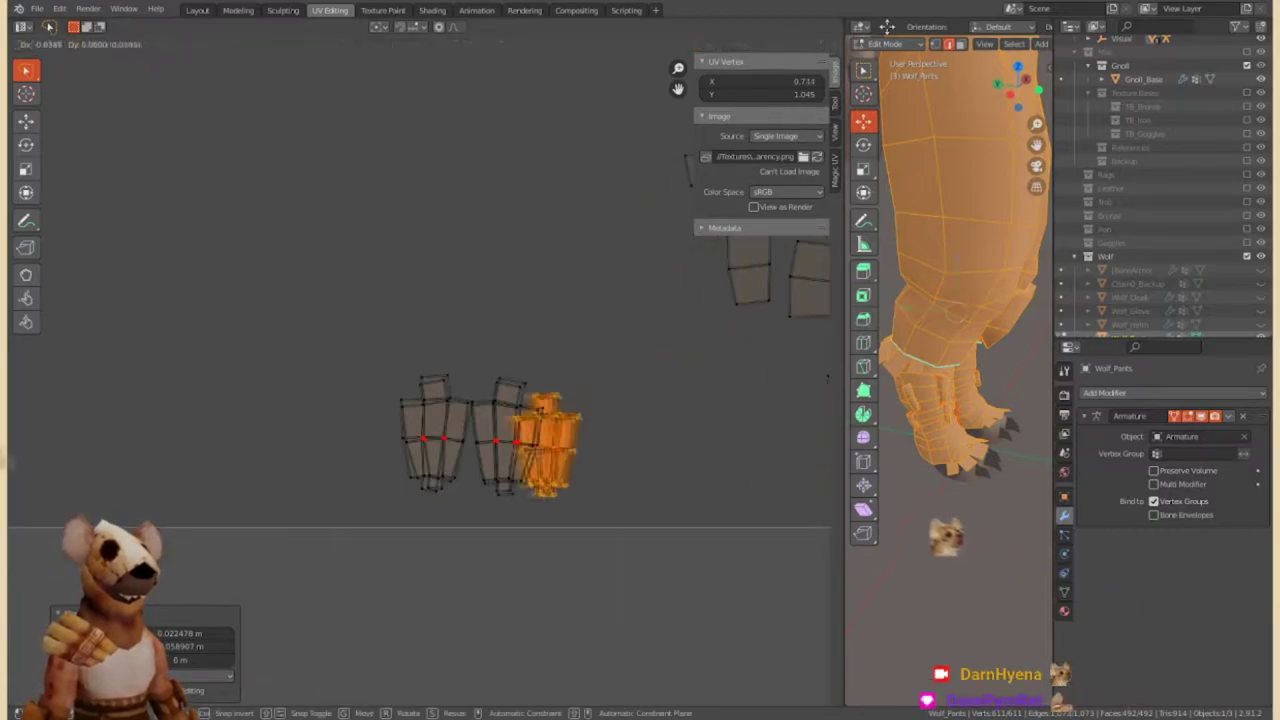
{"action": "left_click", "coordinate": [435, 440]}
{"action": "key", "text": "g"}
{"action": "left_click", "coordinate": [518, 447]}
{"action": "left_click", "coordinate": [440, 440]}
{"action": "key", "text": "g"}
{"action": "right_click", "coordinate": [560, 441]}
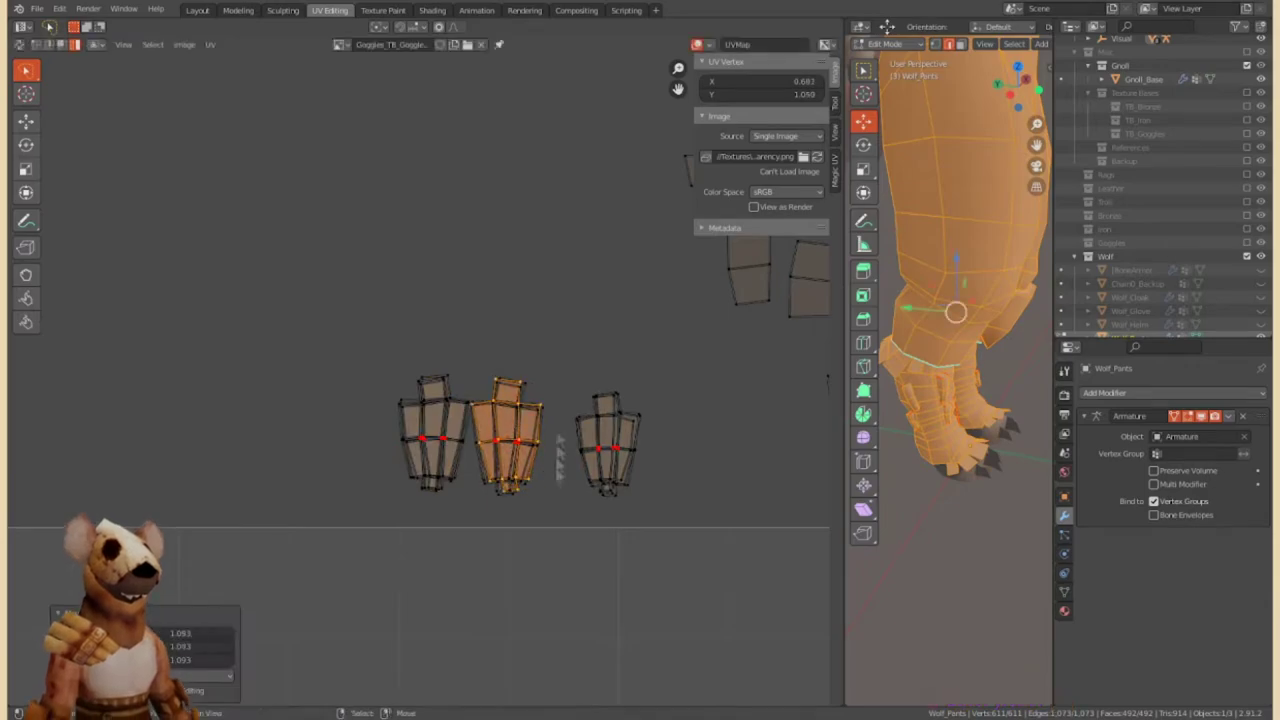
{"action": "left_click", "coordinate": [435, 437]}
{"action": "key", "text": "g"}
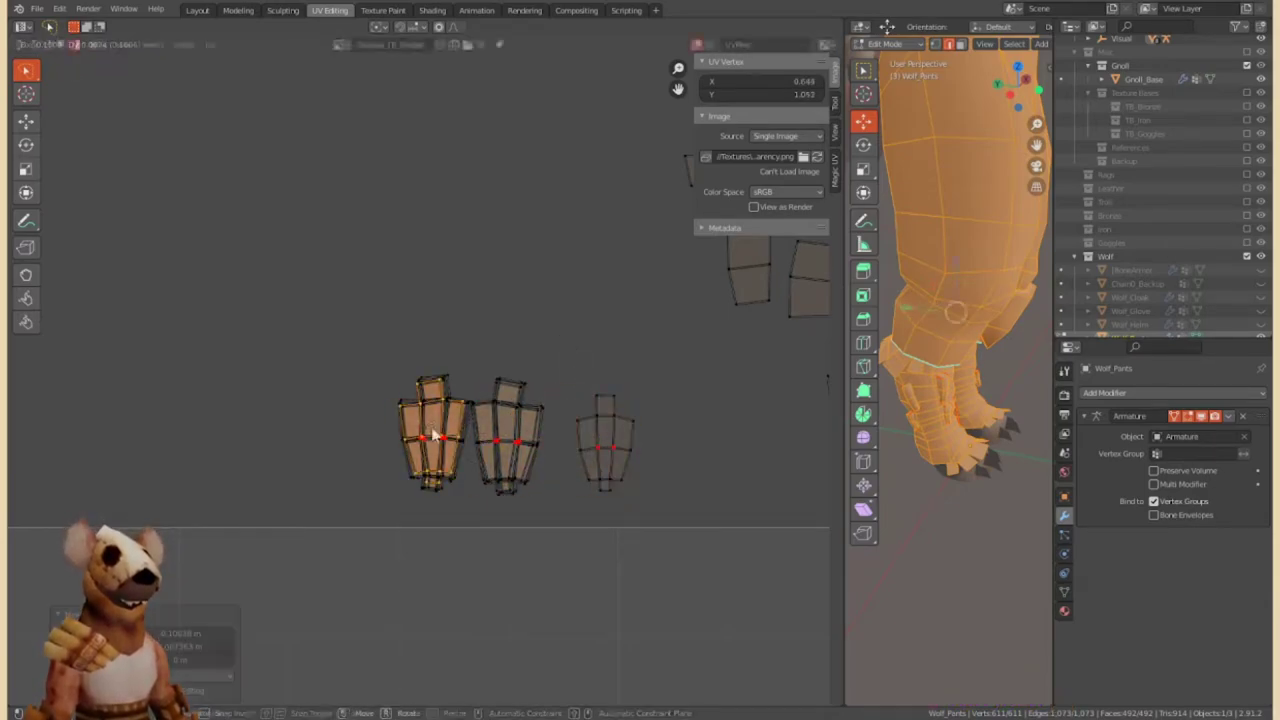
{"action": "left_click", "coordinate": [518, 445]}
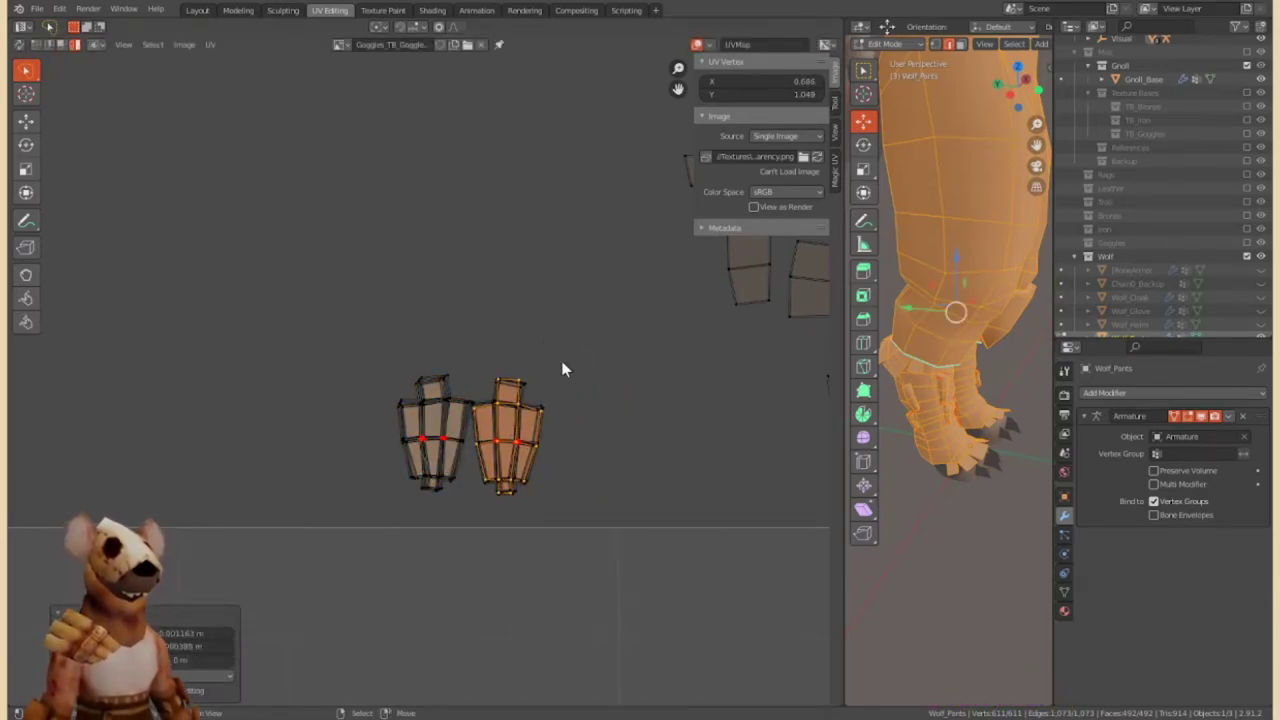
{"action": "left_click", "coordinate": [435, 440]}
{"action": "scroll", "coordinate": [600, 443], "scroll_direction": "down", "scroll_amount": 3}
{"action": "scroll", "coordinate": [515, 422], "scroll_direction": "up", "scroll_amount": 1}
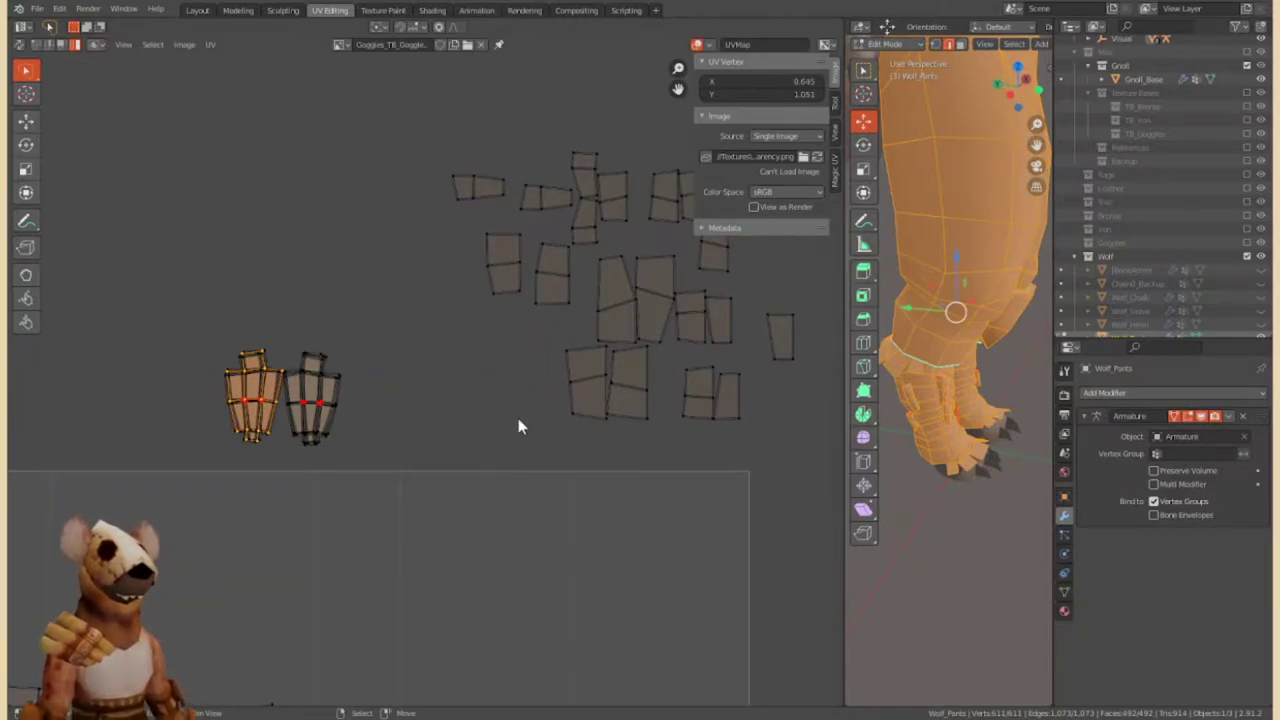
Frame the leg in the Modeling workspace and begin a loop cut.
{"action": "left_click", "coordinate": [238, 10]}
{"action": "key", "text": "KP_Decimal"}
{"action": "key", "text": "ctrl+r"}
Place the loop cuts around the boot, then move the updated boot UV island lower-left.
{"action": "mouse_move", "coordinate": [744, 266]}
{"action": "middle_mouse_down"}
{"action": "mouse_move", "coordinate": [640, 255]}
{"action": "mouse_move", "coordinate": [476, 449]}
{"action": "middle_mouse_up"}
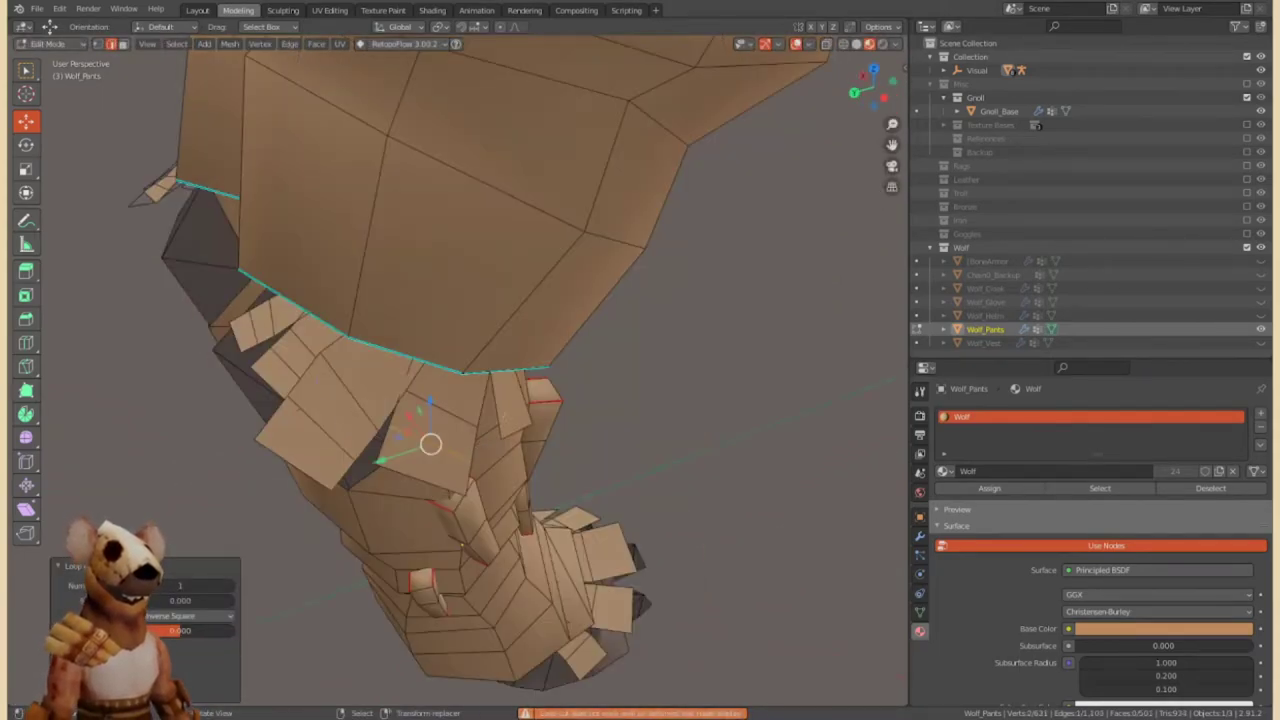
{"action": "mouse_move", "coordinate": [641, 443]}
{"action": "middle_mouse_down"}
{"action": "mouse_move", "coordinate": [620, 460]}
{"action": "mouse_move", "coordinate": [650, 485]}
{"action": "mouse_move", "coordinate": [660, 425]}
{"action": "mouse_move", "coordinate": [640, 400]}
{"action": "middle_mouse_up"}
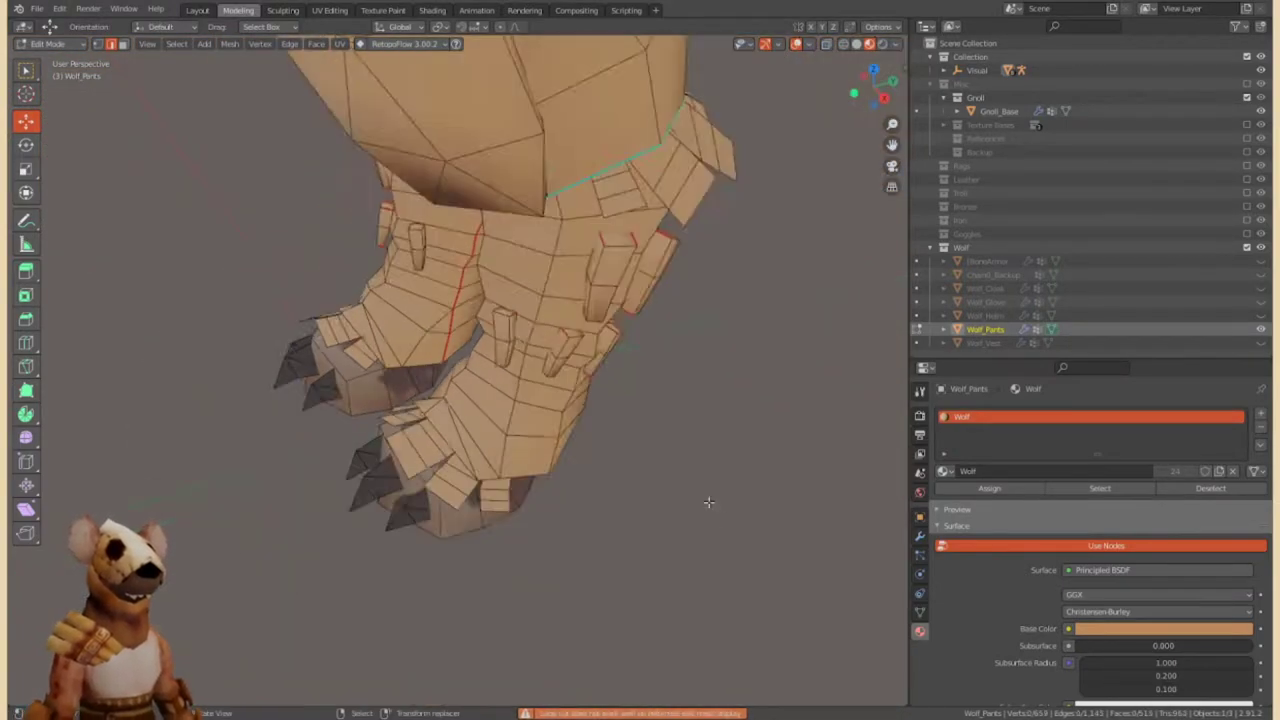
{"action": "left_click", "coordinate": [329, 10]}
{"action": "key", "text": "l"}
{"action": "key", "text": "g"}
{"action": "left_click", "coordinate": [460, 352]}
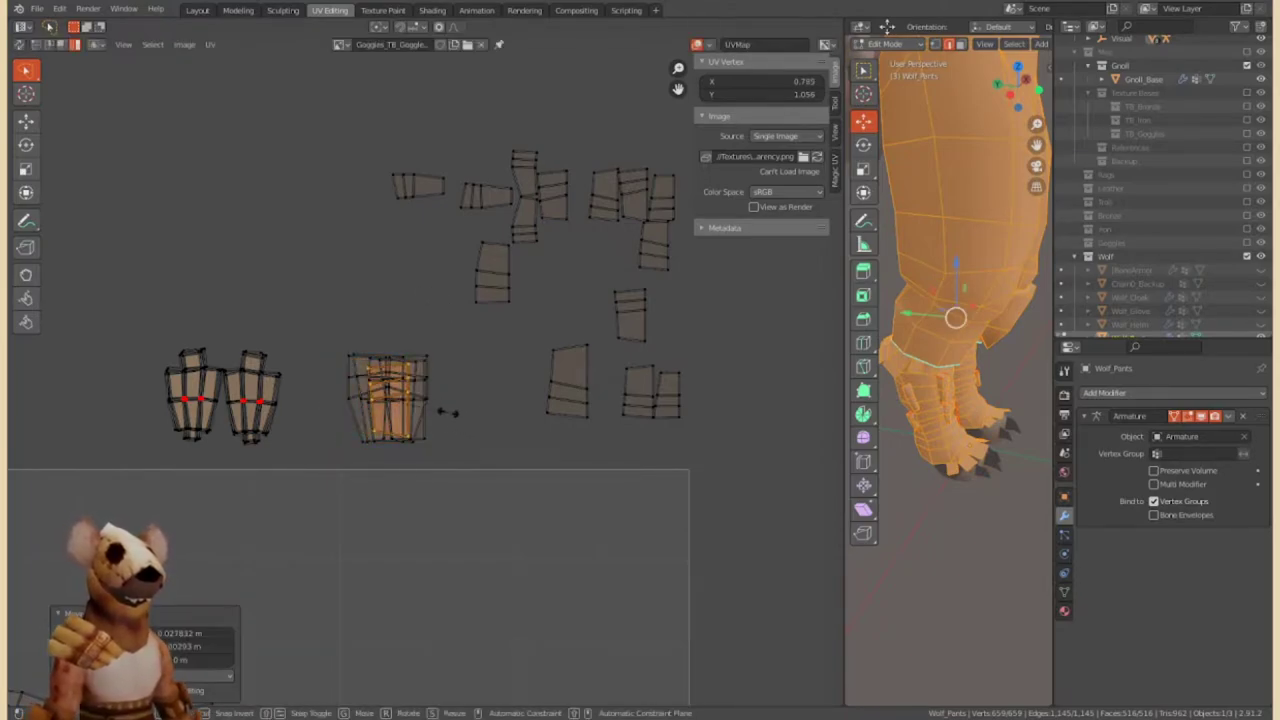
Reposition the small pants UV islands, undoing a wrong rotation on the top island.
{"action": "key", "text": "g"}
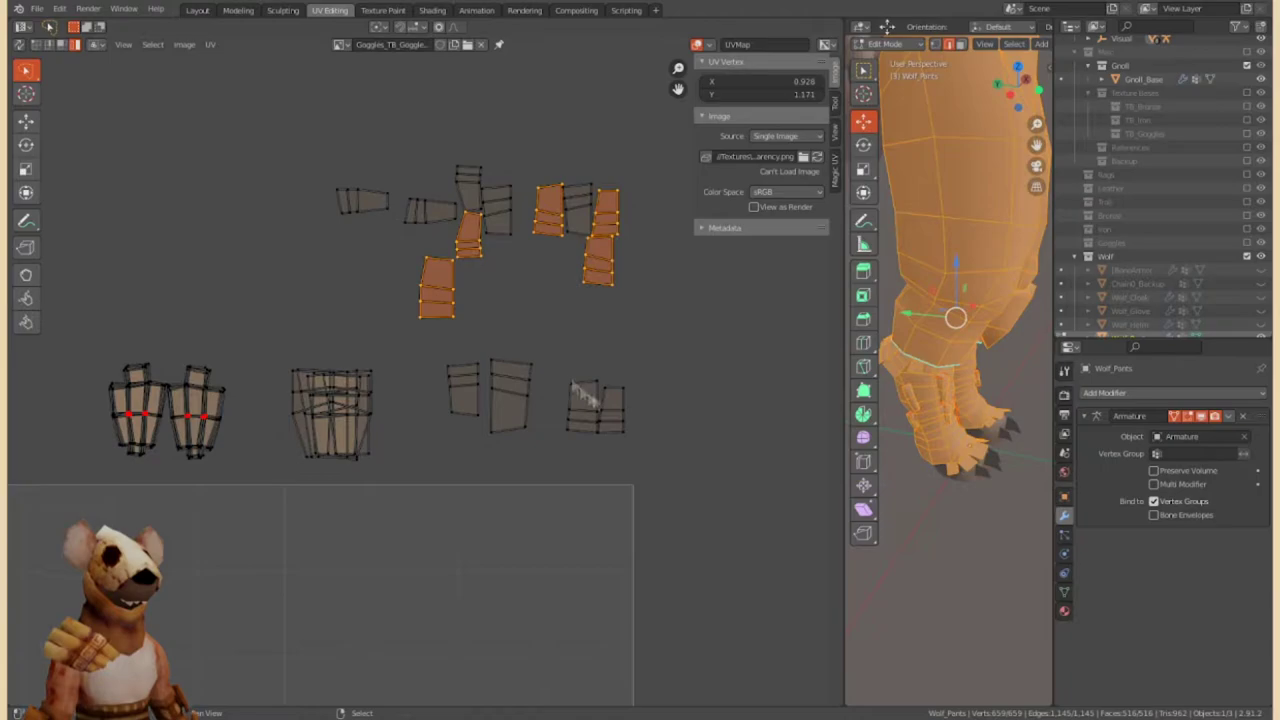
{"action": "left_click", "coordinate": [452, 205]}
{"action": "key", "text": "ctrl+z"}
{"action": "left_click", "coordinate": [528, 408]}
{"action": "key", "text": "g"}
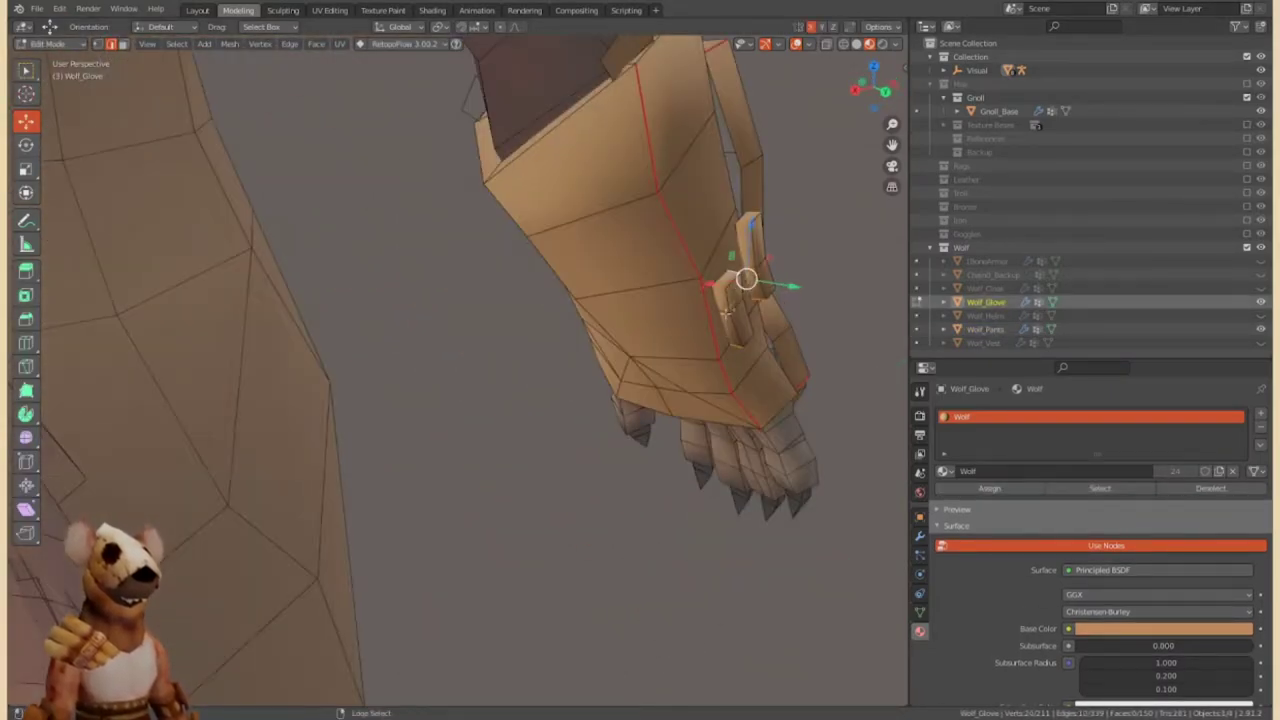
Unwrap the Wolf_Glove mesh in the UV Editing workspace.
{"action": "mouse_move", "coordinate": [725, 313]}
{"action": "middle_mouse_down"}
{"action": "mouse_move", "coordinate": [540, 437]}
{"action": "mouse_move", "coordinate": [331, 347]}
{"action": "mouse_move", "coordinate": [356, 406]}
{"action": "mouse_move", "coordinate": [474, 368]}
{"action": "mouse_move", "coordinate": [645, 407]}
{"action": "middle_mouse_up"}
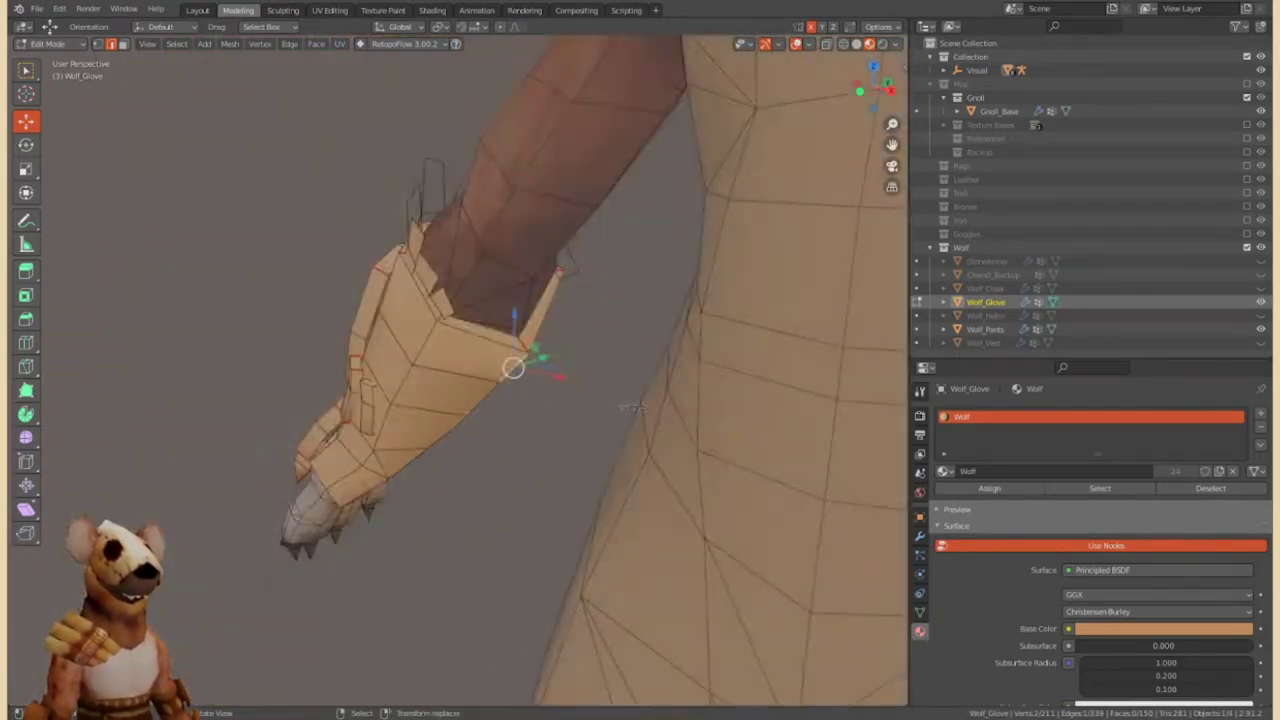
{"action": "left_click", "coordinate": [329, 10]}
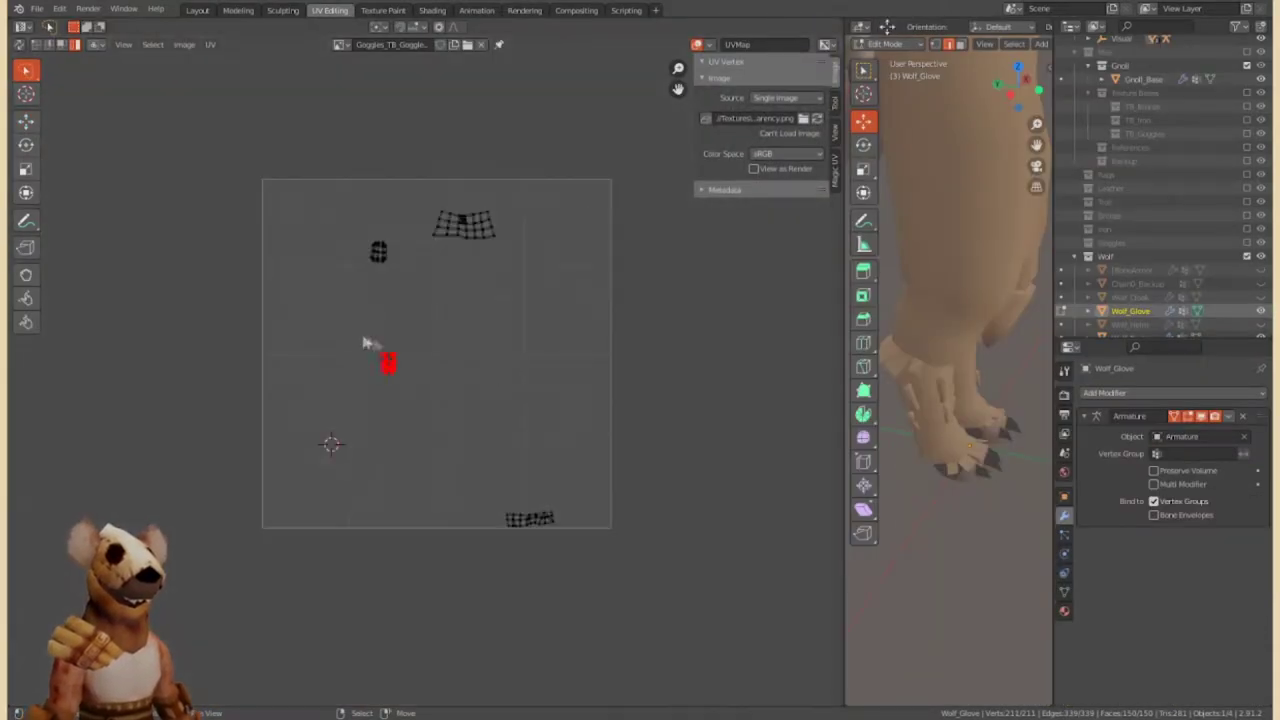
{"action": "scroll", "coordinate": [474, 365], "scroll_direction": "up", "scroll_amount": 2}
{"action": "scroll", "coordinate": [473, 365], "scroll_direction": "down", "scroll_amount": 2}
{"action": "key", "text": "u"}
{"action": "left_click", "coordinate": [400, 160]}
Move a strip-shaped glove UV island off to the right.
{"action": "scroll", "coordinate": [558, 318], "scroll_direction": "up", "scroll_amount": 5}
{"action": "left_click", "coordinate": [558, 318]}
{"action": "left_click_drag", "start_coordinate": [558, 318], "coordinate": [623, 366]}
{"action": "scroll", "coordinate": [500, 394], "scroll_direction": "down", "scroll_amount": 3}
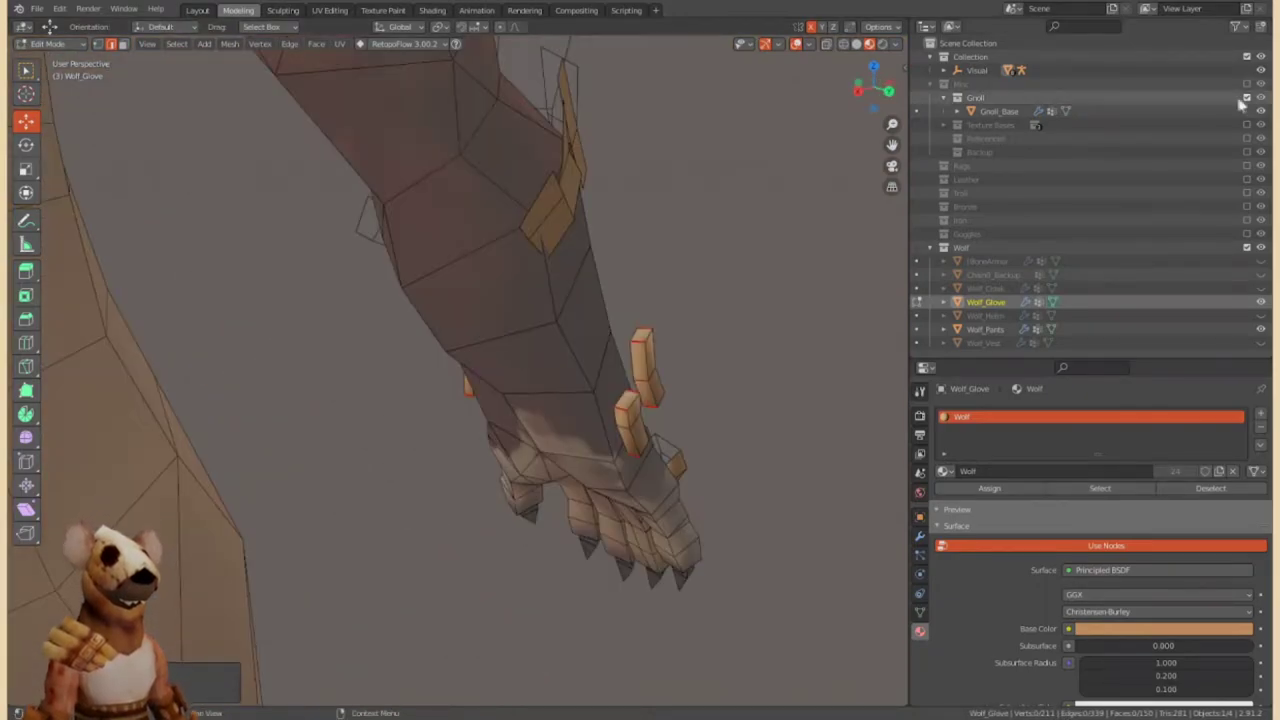
Hide the Groll collection in the Outliner and re-unwrap the glove pieces.
{"action": "left_click", "coordinate": [1246, 97]}
{"action": "middle_click_drag", "start_coordinate": [400, 420], "coordinate": [493, 460]}
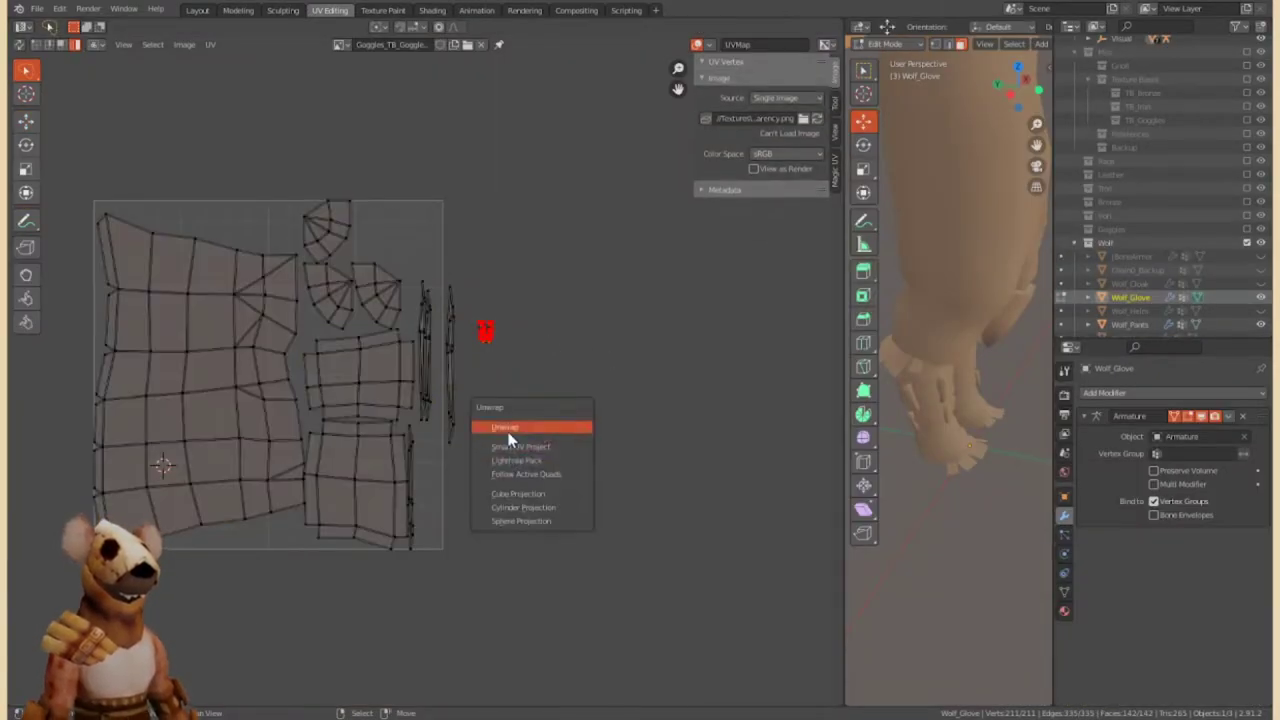
{"action": "left_click", "coordinate": [507, 430]}
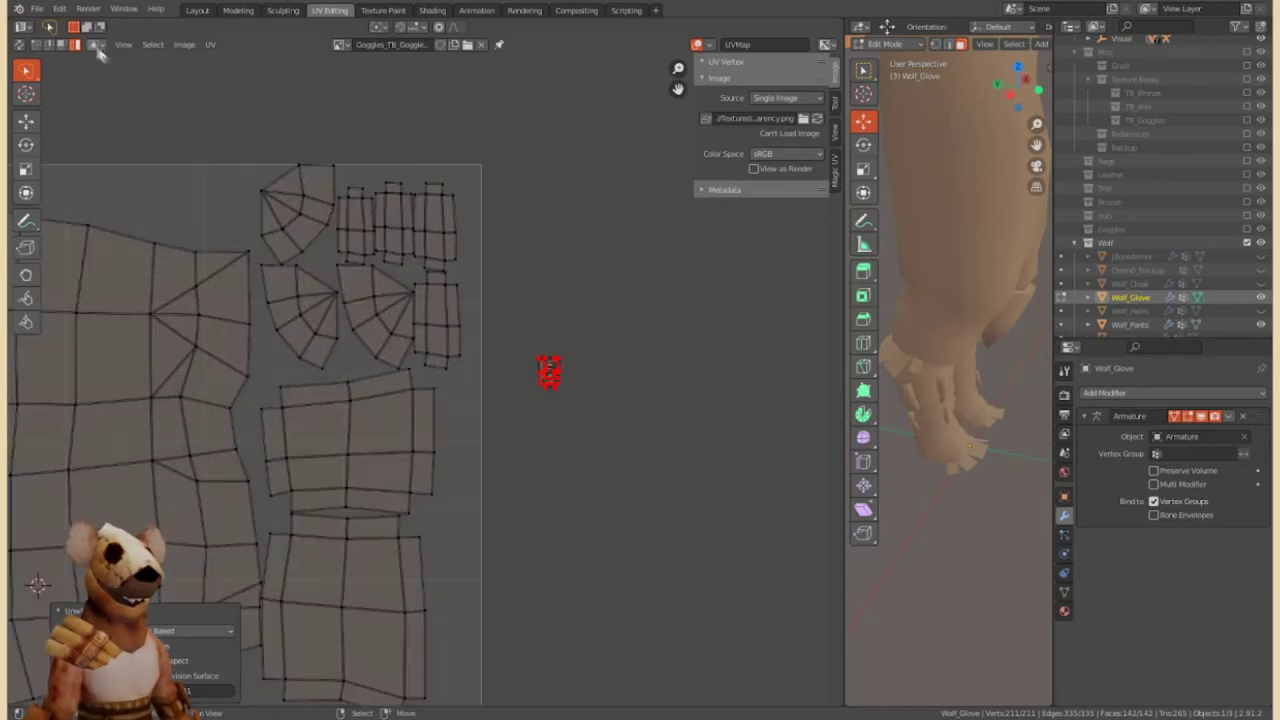
Move two new glove islands into the layout gap and to the right of the layout.
{"action": "key", "text": "g"}
{"action": "scroll", "coordinate": [665, 352], "scroll_direction": "down", "scroll_amount": 3}
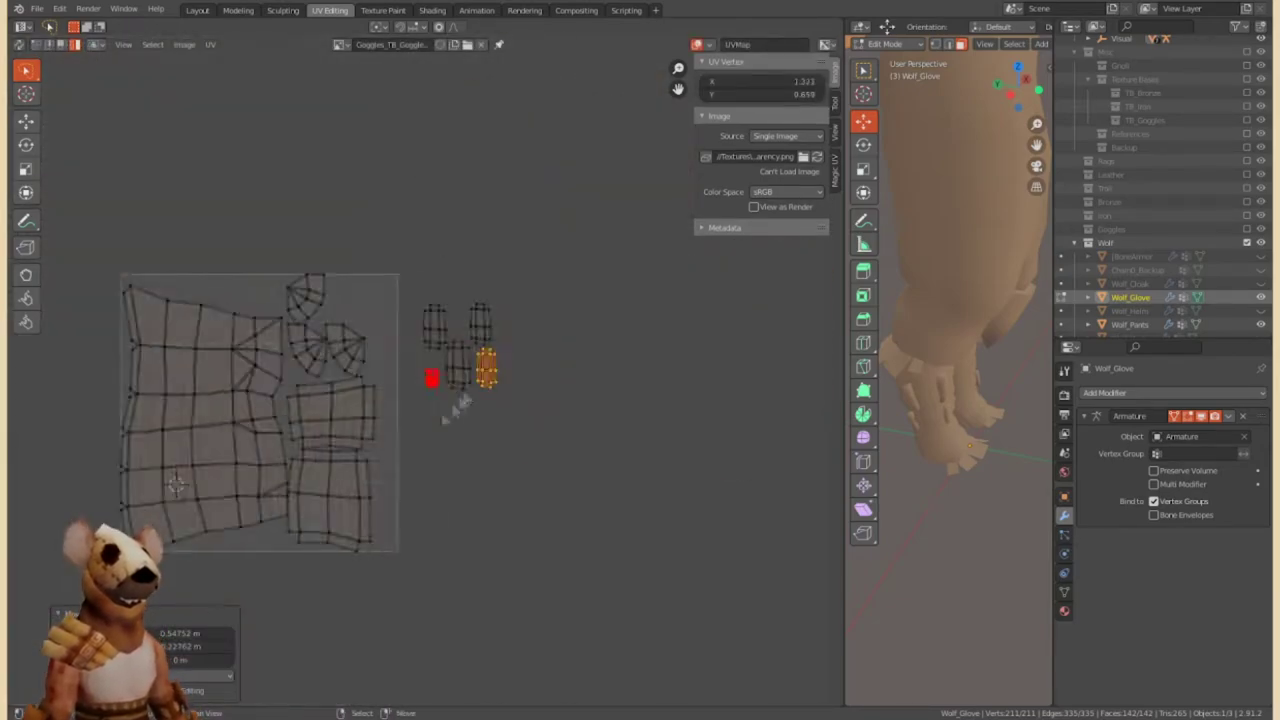
{"action": "left_click", "coordinate": [510, 410]}
{"action": "scroll", "coordinate": [520, 335], "scroll_direction": "up", "scroll_amount": 2}
{"action": "key", "text": "l"}
{"action": "key", "text": "g"}
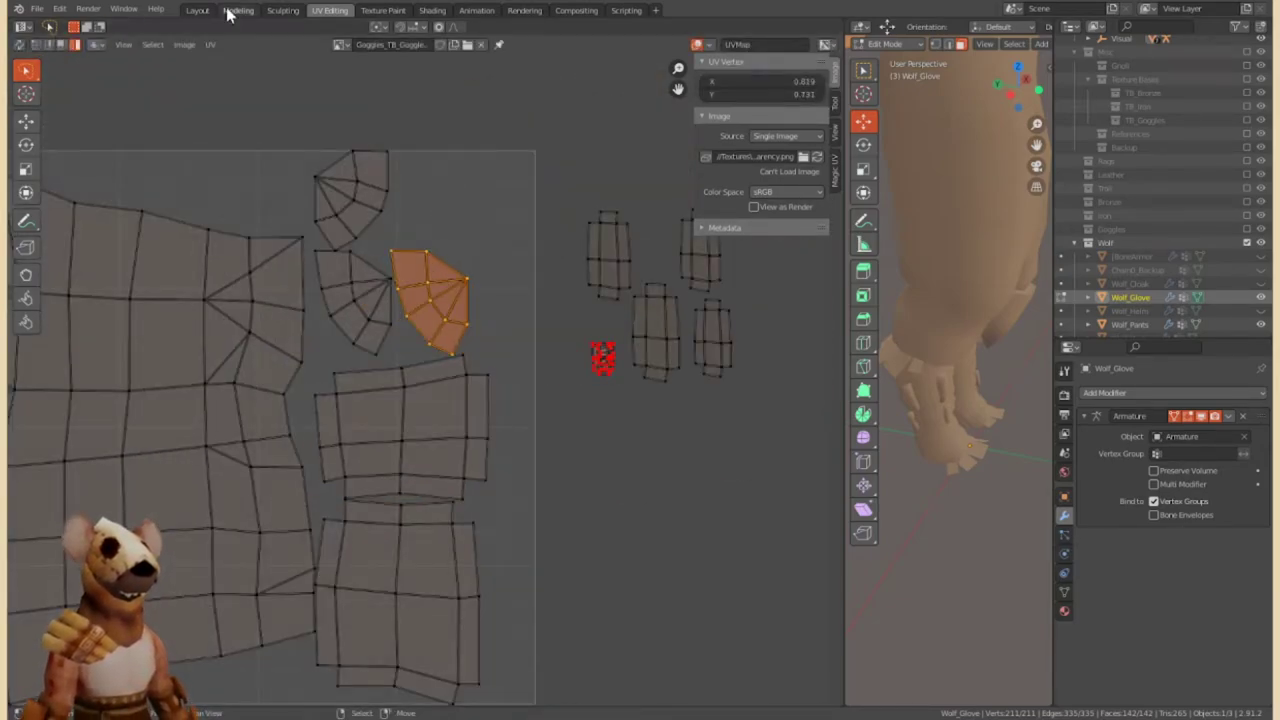
{"action": "scroll", "coordinate": [505, 297], "scroll_direction": "down", "scroll_amount": 2}
{"action": "left_click", "coordinate": [505, 297]}
Mark the selected glove edges as seams in the 3D view.
{"action": "left_click", "coordinate": [238, 10]}
{"action": "scroll", "coordinate": [389, 266], "scroll_direction": "down", "scroll_amount": 3}
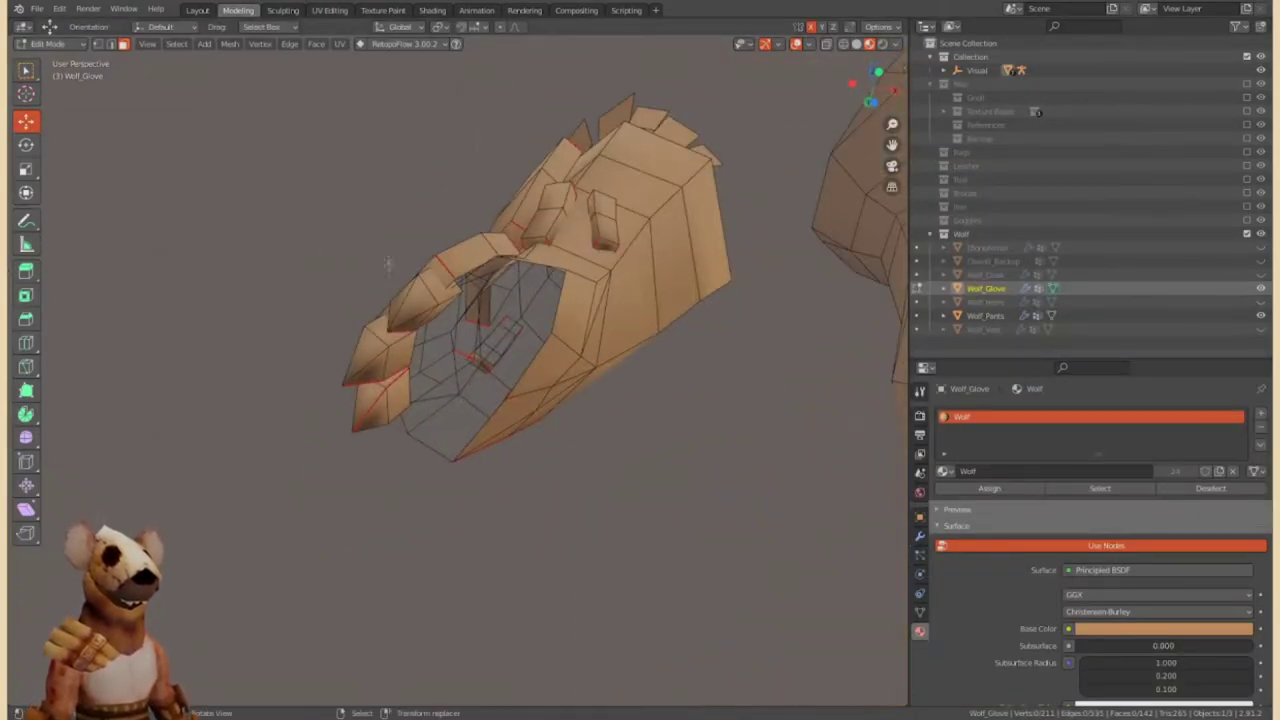
{"action": "middle_click_drag", "start_coordinate": [389, 266], "coordinate": [358, 400]}
{"action": "key", "text": "ctrl+e"}
{"action": "left_click", "coordinate": [257, 300]}
{"action": "middle_click_drag", "start_coordinate": [257, 300], "coordinate": [384, 394]}
{"action": "middle_click_drag", "start_coordinate": [459, 256], "coordinate": [420, 200]}
Place the fan-shaped island on the pyramid island and move another island below the red one.
{"action": "left_click", "coordinate": [329, 10]}
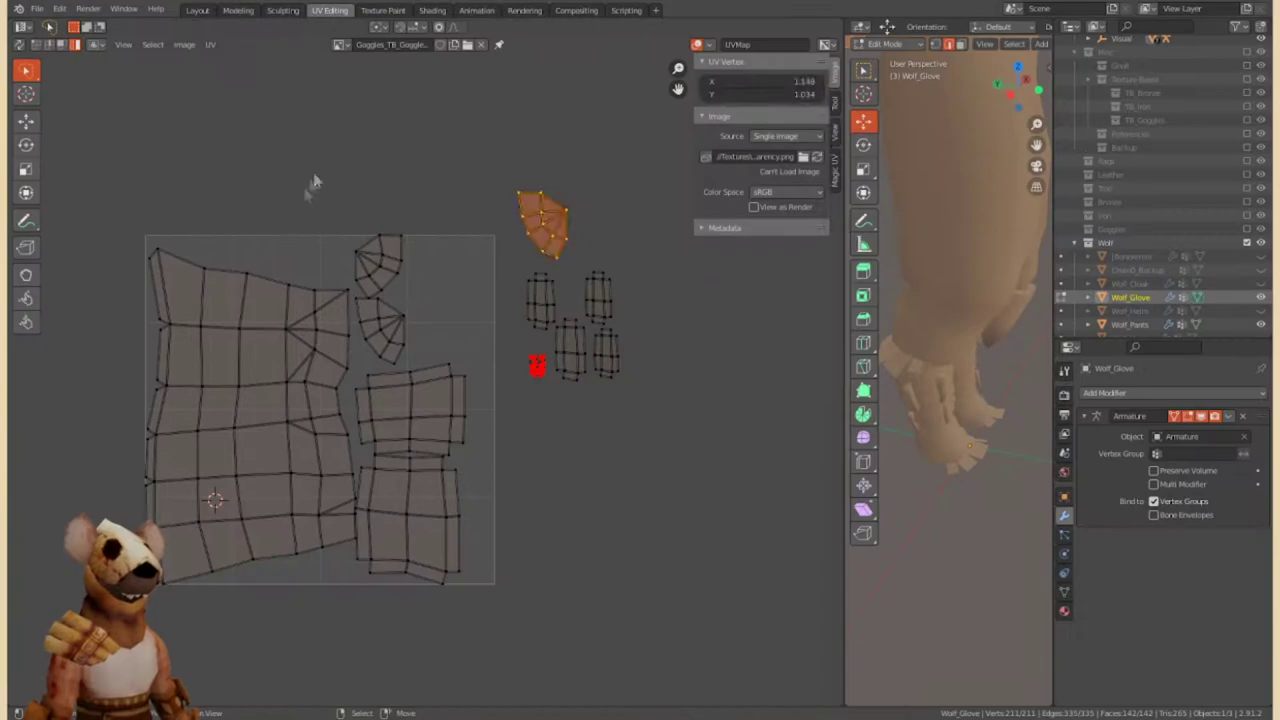
{"action": "key", "text": "g"}
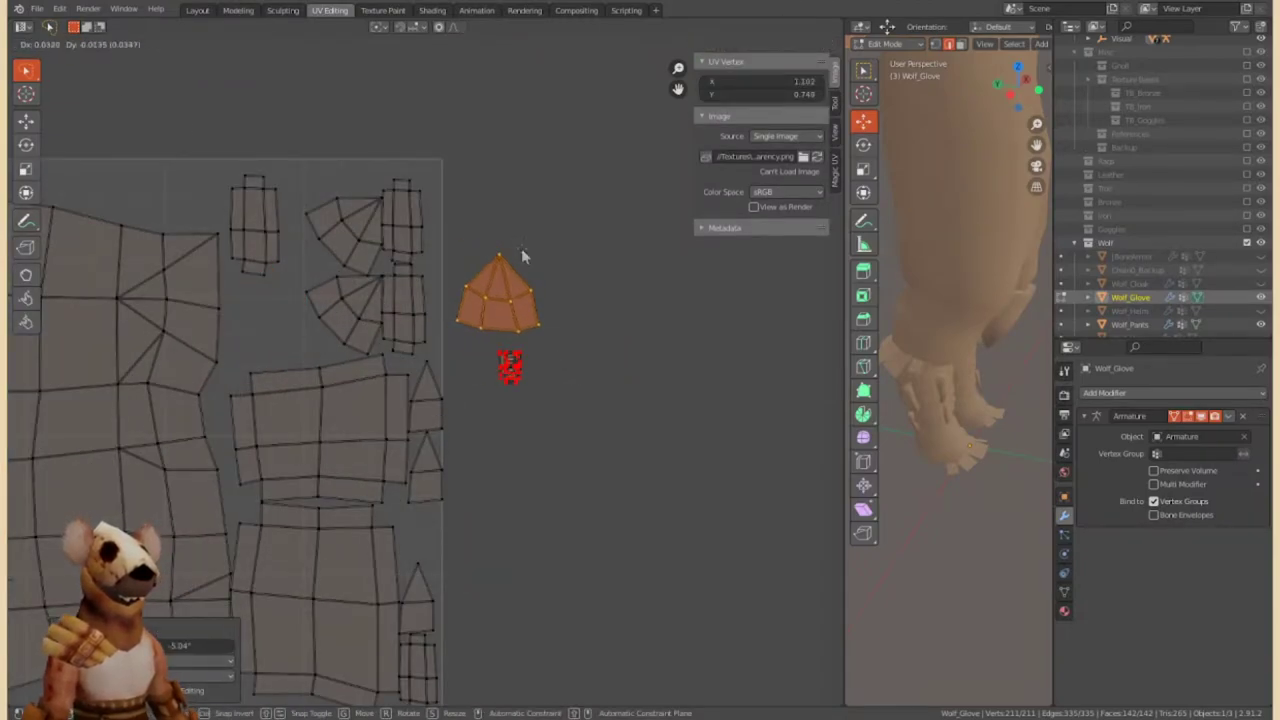
{"action": "left_click", "coordinate": [490, 300]}
{"action": "key", "text": "l"}
{"action": "key", "text": "g"}
{"action": "left_click", "coordinate": [505, 300]}
{"action": "key", "text": "l"}
{"action": "key", "text": "g"}
{"action": "left_click", "coordinate": [476, 458]}
Shrink an island to 0.935 and move the small bottom island onto the orange island.
{"action": "key", "text": "s"}
{"action": "middle_click_drag", "start_coordinate": [575, 432], "coordinate": [575, 305]}
{"action": "left_click", "coordinate": [418, 540]}
{"action": "key", "text": "l"}
{"action": "key", "text": "g"}
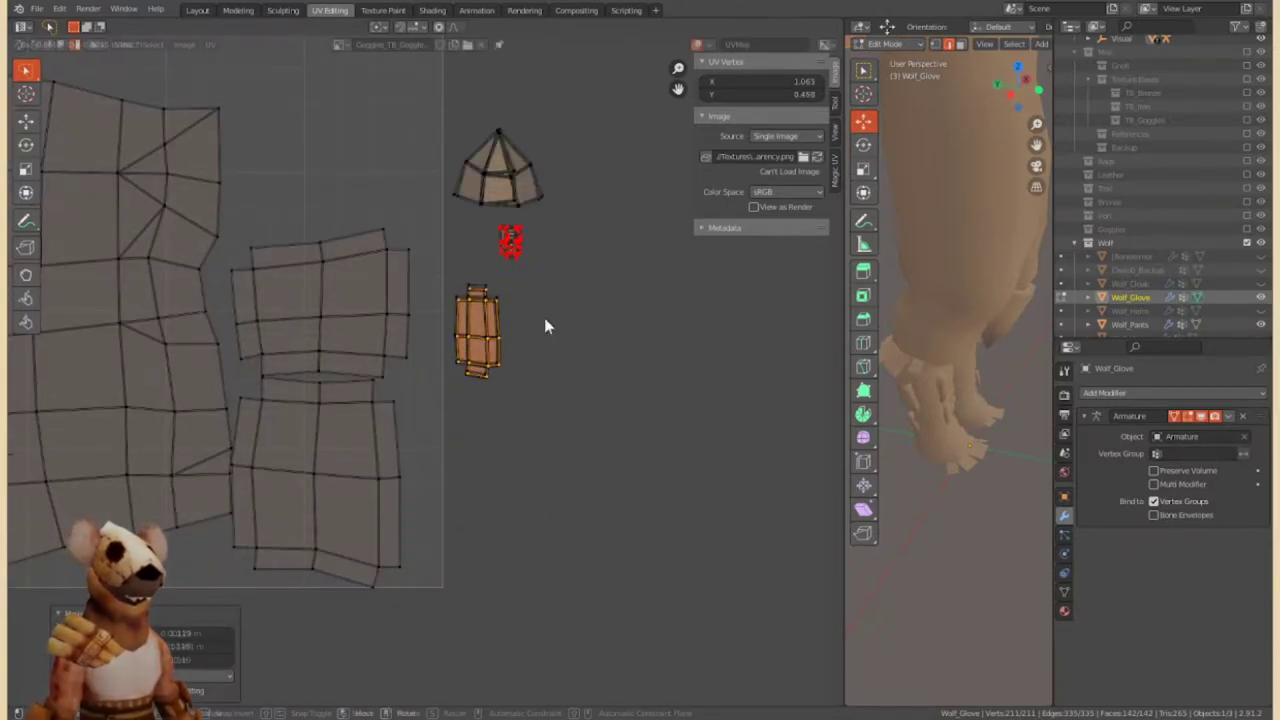
{"action": "left_click", "coordinate": [545, 325]}
Move the large glove island up and left and scale it to 0.680.
{"action": "scroll", "coordinate": [545, 325], "scroll_direction": "down", "scroll_amount": 3}
{"action": "left_click_drag", "start_coordinate": [417, 440], "coordinate": [428, 202]}
{"action": "left_click_drag", "start_coordinate": [410, 391], "coordinate": [352, 243]}
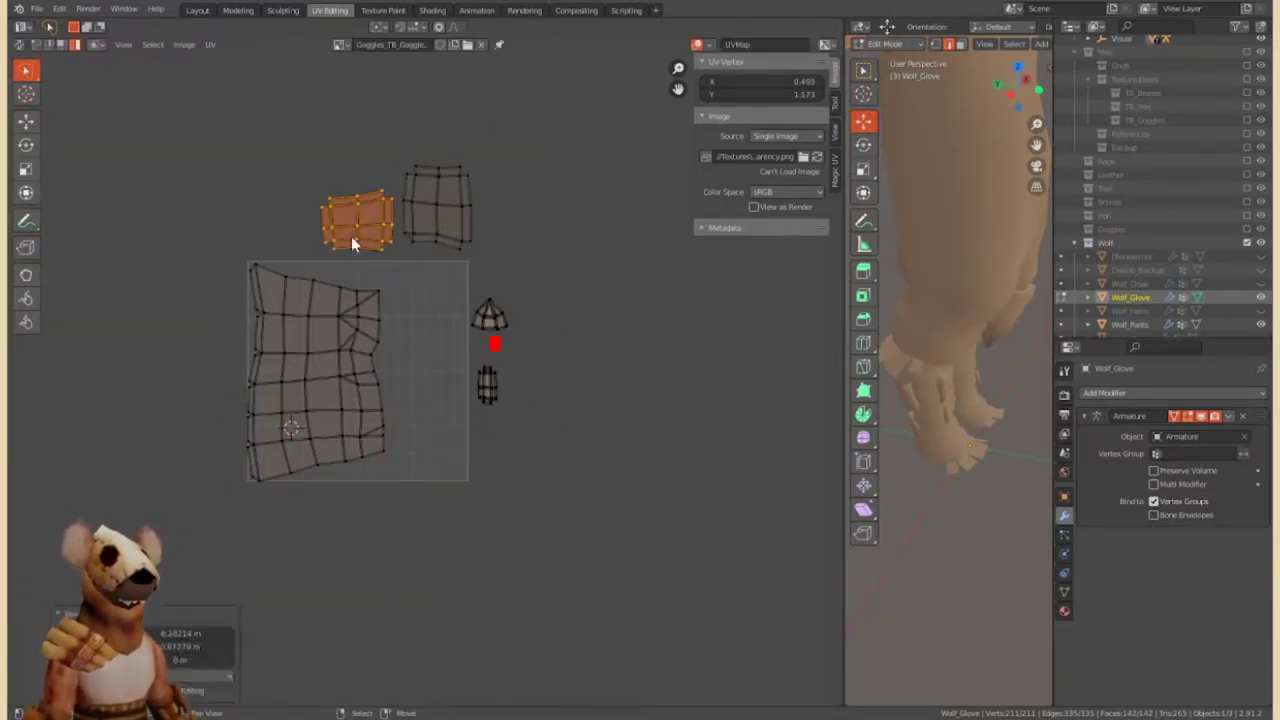
{"action": "key", "text": "l"}
{"action": "key", "text": "g"}
{"action": "left_click", "coordinate": [240, 185]}
{"action": "key", "text": "s"}
{"action": "left_click", "coordinate": [470, 330]}
{"action": "middle_click_drag", "start_coordinate": [296, 196], "coordinate": [296, 344]}
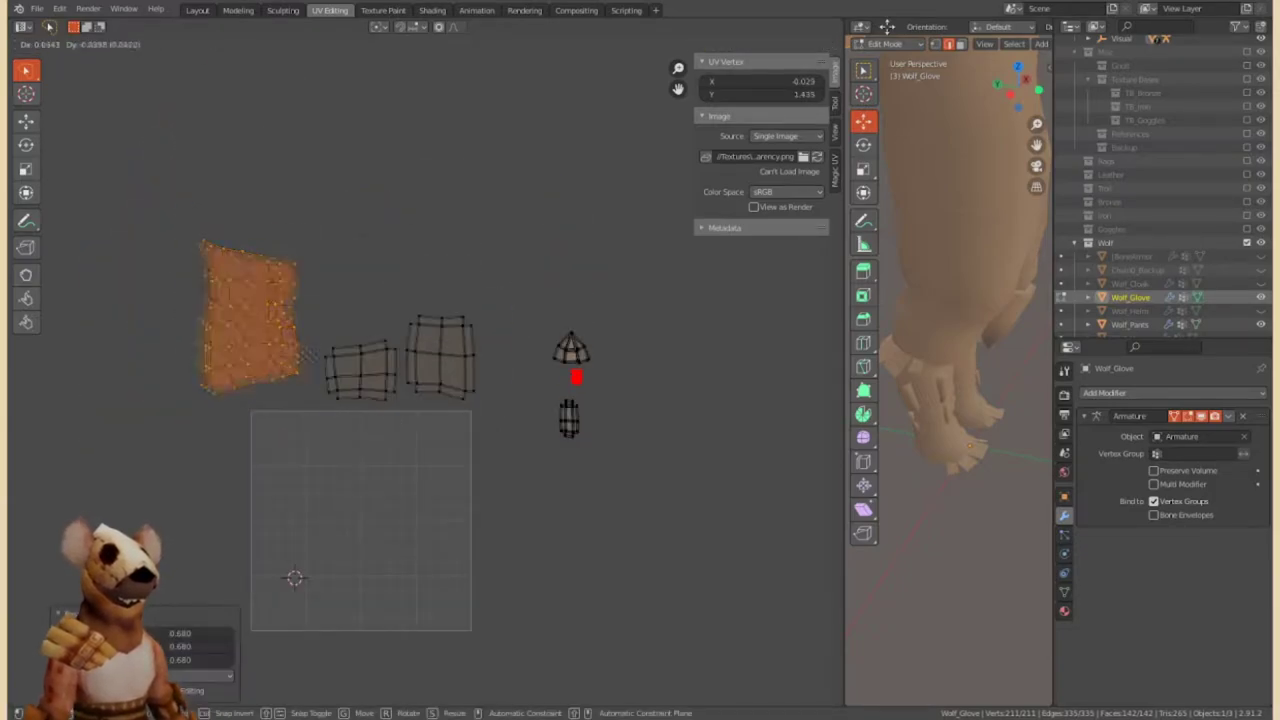
Leave edit mode on the glove in Modeling, hide the glove and body, and isolate the cloak.
{"action": "left_click", "coordinate": [238, 10]}
{"action": "key", "text": "Tab"}
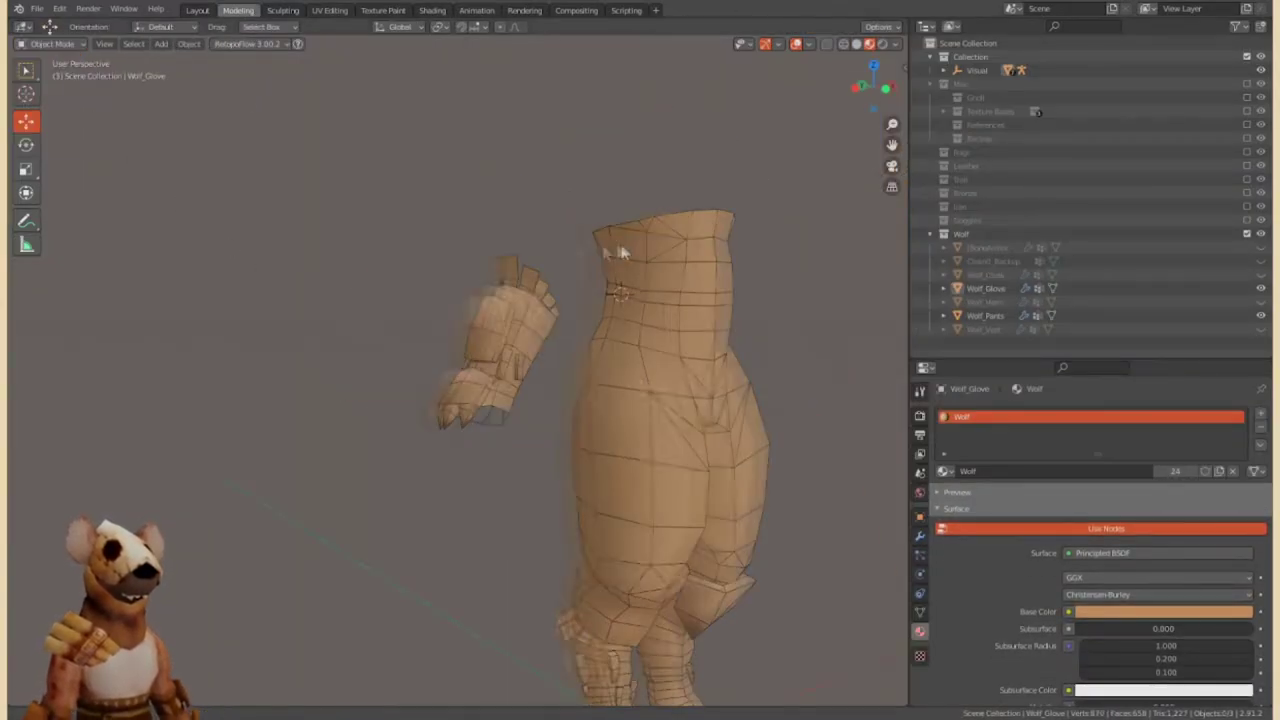
{"action": "key", "text": "h"}
{"action": "key", "text": "KP_Divide"}
{"action": "scroll", "coordinate": [686, 320], "scroll_direction": "up", "scroll_amount": 3}
{"action": "scroll", "coordinate": [310, 415], "scroll_direction": "up", "scroll_amount": 2}
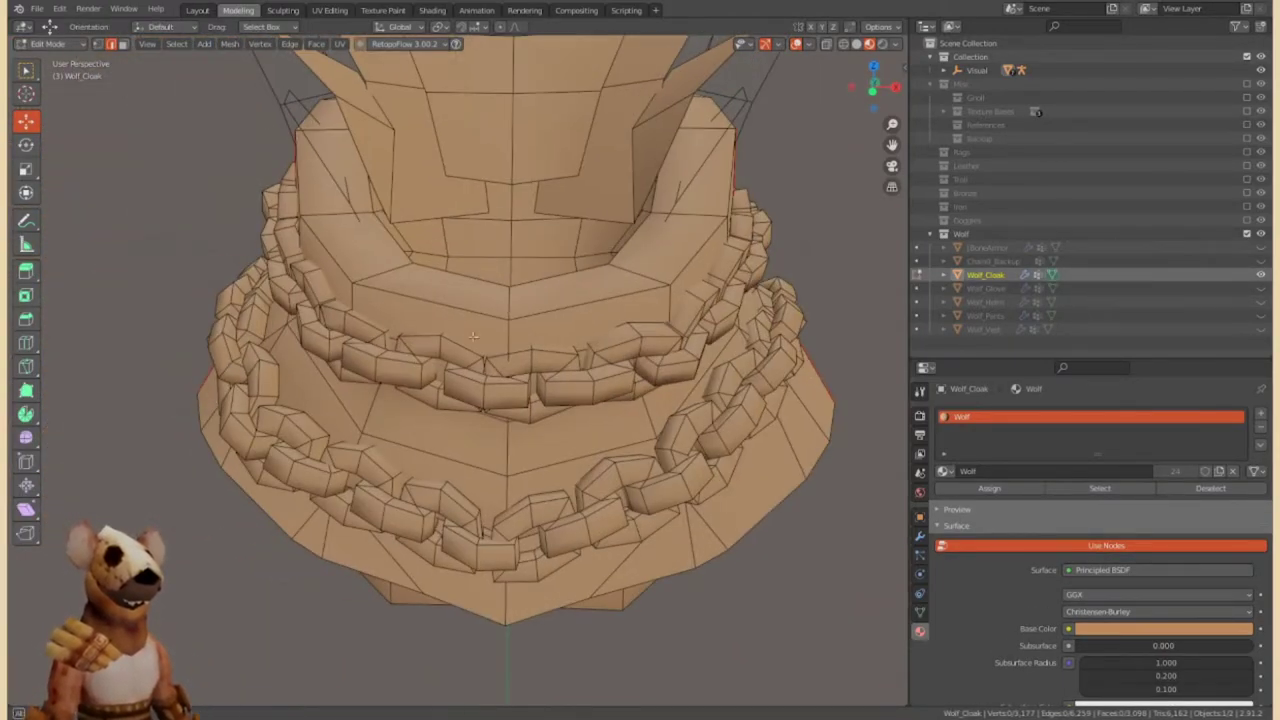
Hide the cloak body so only the chain links remain.
{"action": "scroll", "coordinate": [473, 335], "scroll_direction": "down", "scroll_amount": 3}
{"action": "key", "text": "h"}
{"action": "scroll", "coordinate": [434, 245], "scroll_direction": "up", "scroll_amount": 4}
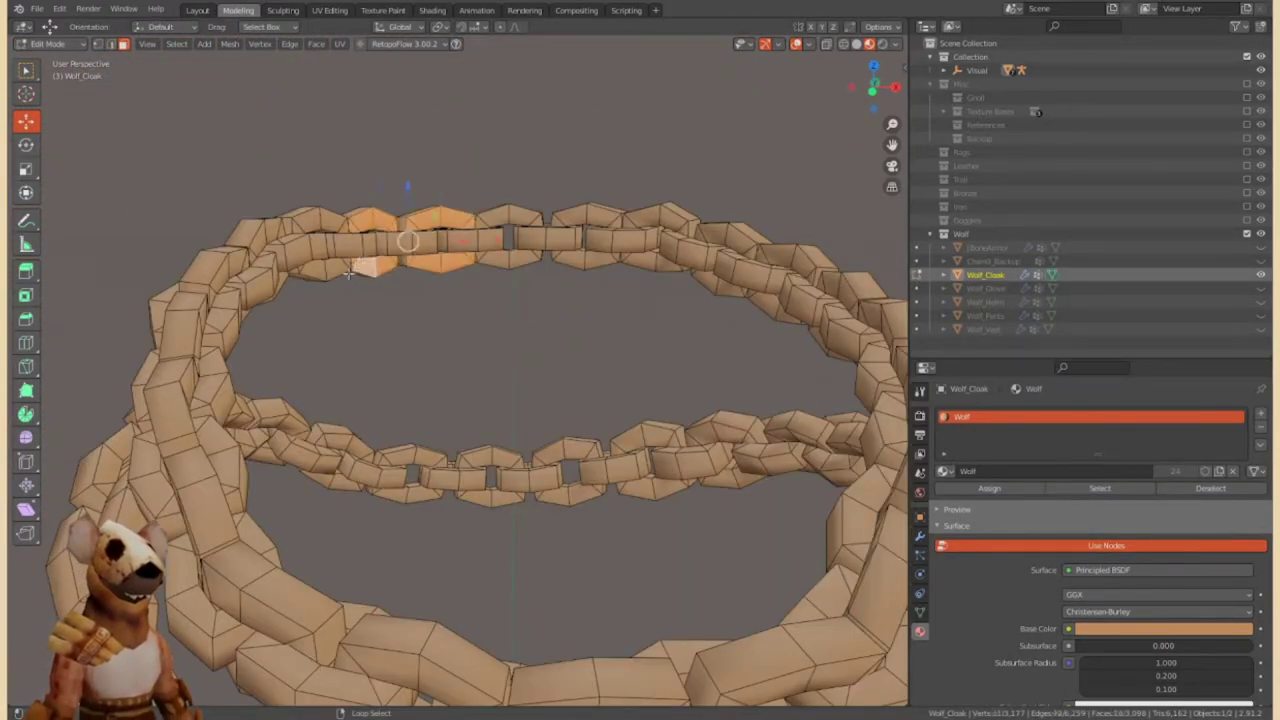
{"action": "middle_click_drag", "start_coordinate": [798, 306], "coordinate": [710, 284]}
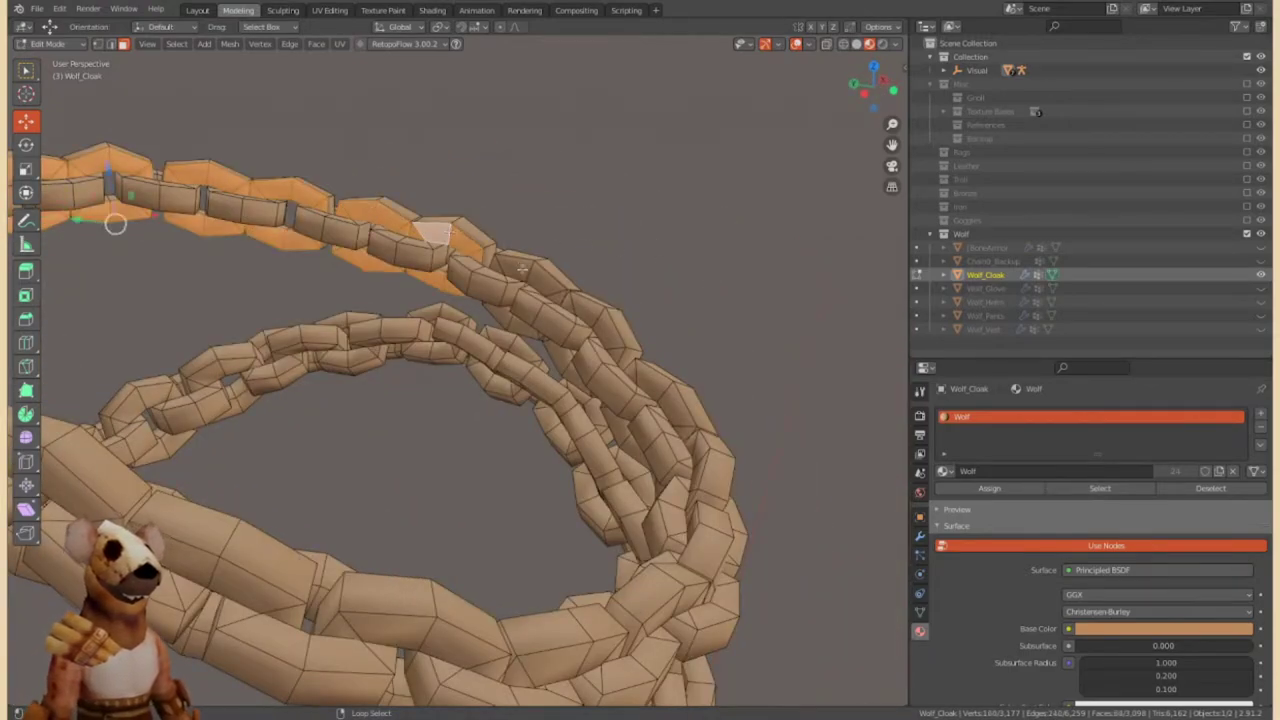
{"action": "middle_click_drag", "start_coordinate": [521, 268], "coordinate": [507, 406]}
{"action": "middle_click_drag", "start_coordinate": [752, 492], "coordinate": [543, 429]}
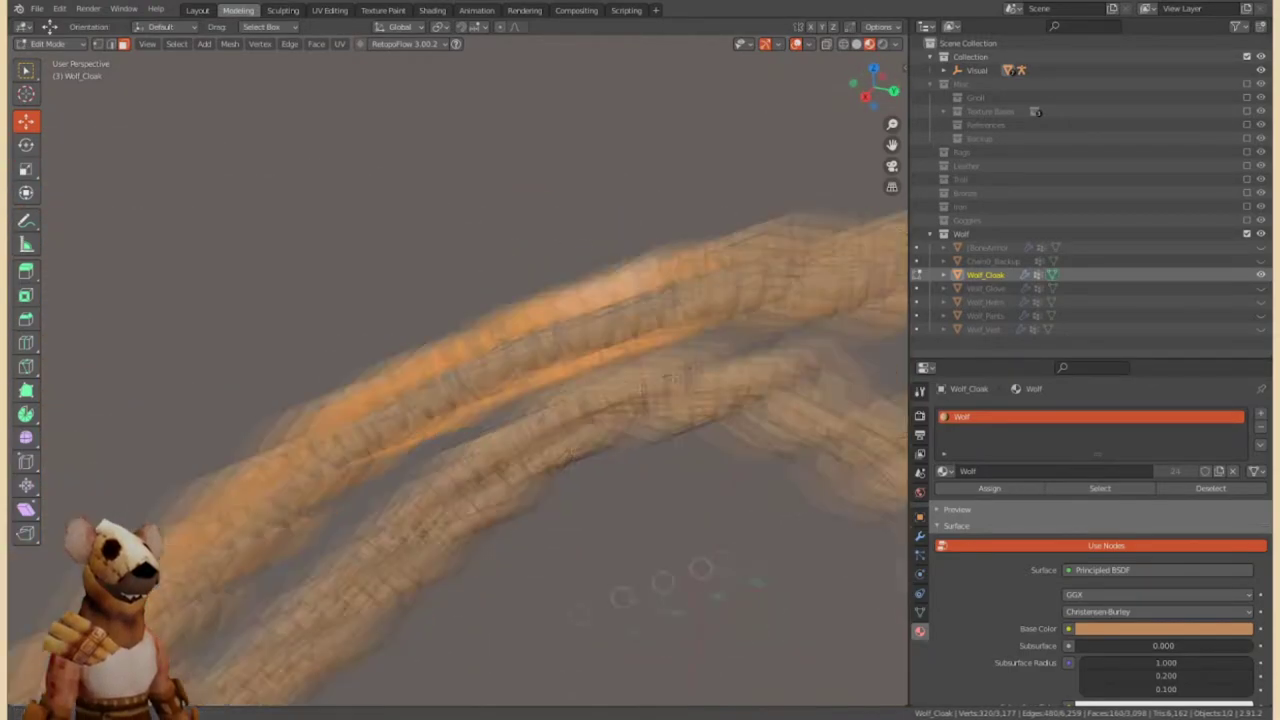
{"action": "right_click", "coordinate": [543, 429]}
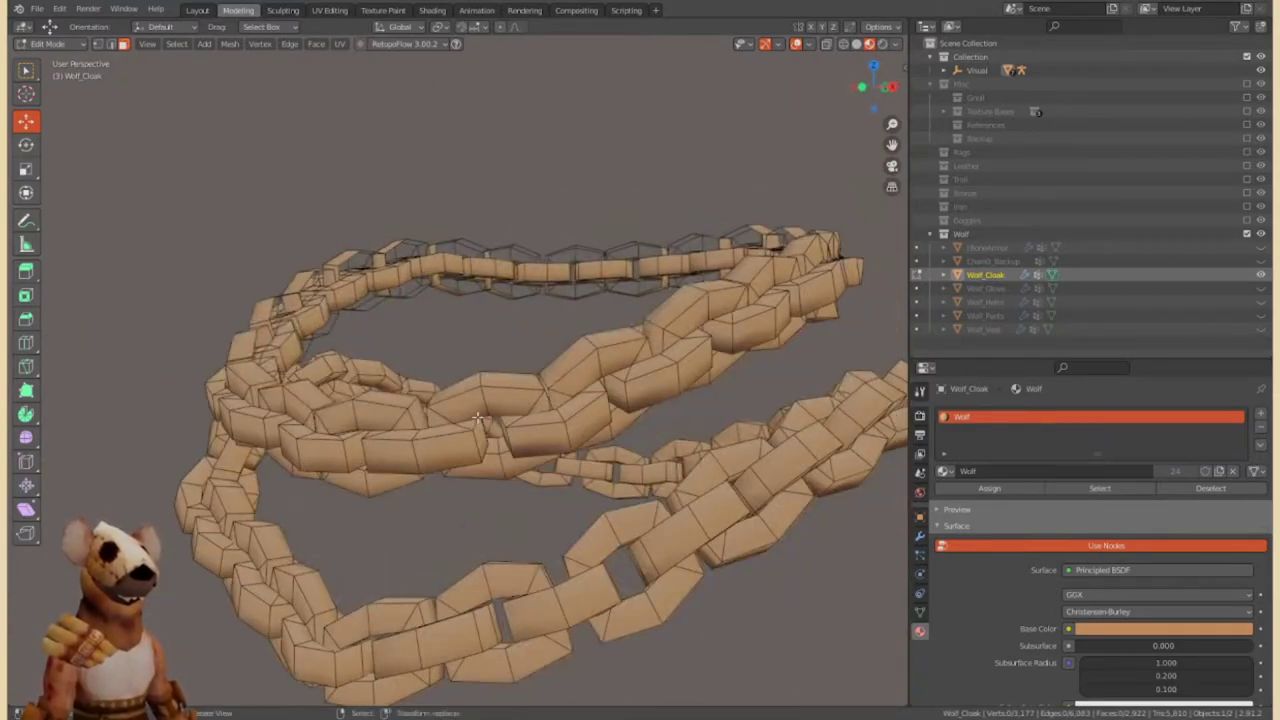
Orbit and zoom in close around the chain links to inspect the face loops.
{"action": "scroll", "coordinate": [478, 418], "scroll_direction": "down", "scroll_amount": 3}
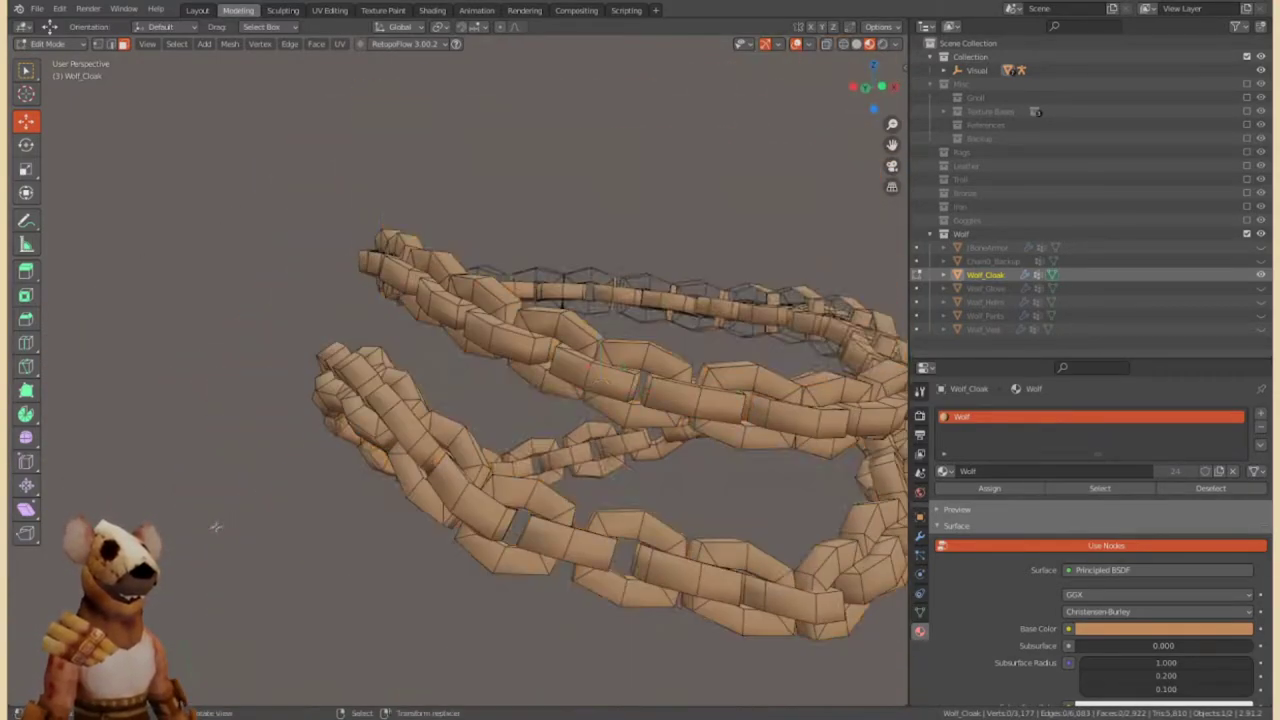
{"action": "middle_click_drag", "start_coordinate": [478, 418], "coordinate": [388, 343]}
{"action": "scroll", "coordinate": [458, 290], "scroll_direction": "down", "scroll_amount": 3}
{"action": "mouse_move", "coordinate": [783, 307]}
{"action": "middle_mouse_down"}
{"action": "mouse_move", "coordinate": [508, 428]}
{"action": "mouse_move", "coordinate": [666, 320]}
{"action": "middle_mouse_up"}
{"action": "scroll", "coordinate": [441, 382], "scroll_direction": "down", "scroll_amount": 5}
{"action": "mouse_move", "coordinate": [503, 449]}
{"action": "middle_mouse_down"}
{"action": "mouse_move", "coordinate": [323, 494]}
{"action": "mouse_move", "coordinate": [609, 367]}
{"action": "mouse_move", "coordinate": [406, 475]}
{"action": "middle_mouse_up"}
{"action": "scroll", "coordinate": [420, 470], "scroll_direction": "up", "scroll_amount": 6}
{"action": "scroll", "coordinate": [338, 511], "scroll_direction": "up", "scroll_amount": 4}
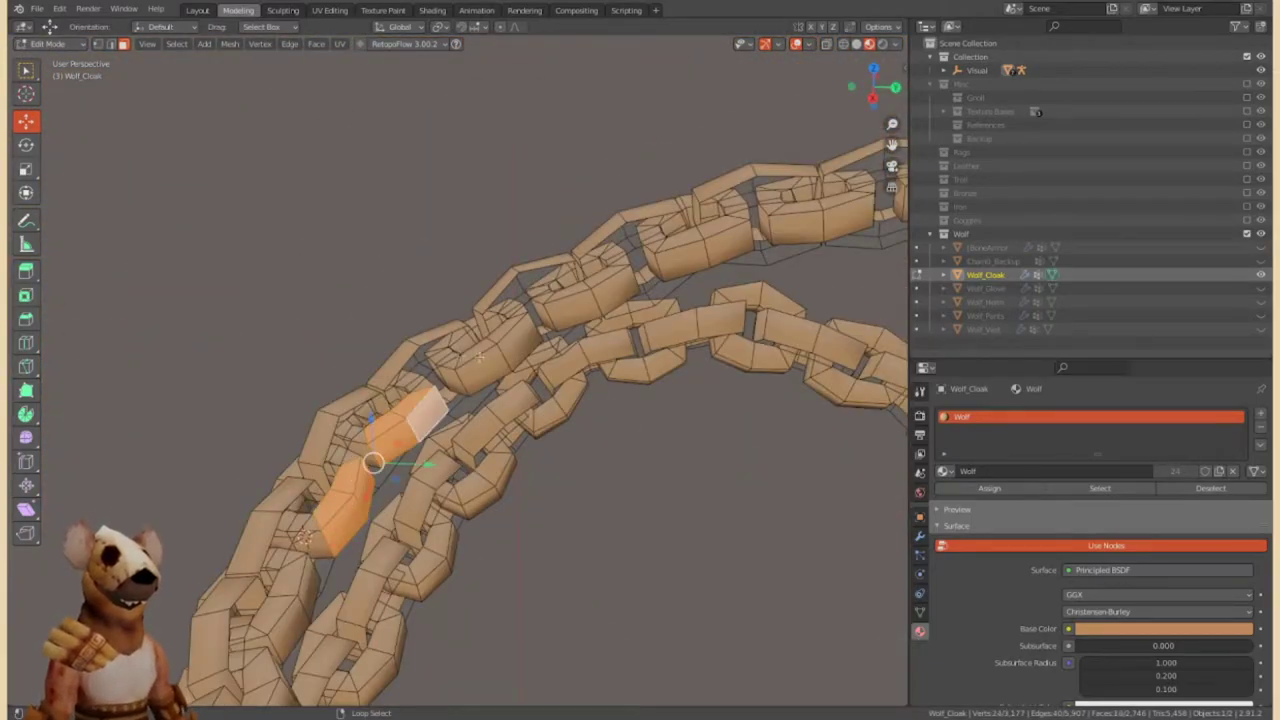
{"action": "scroll", "coordinate": [480, 356], "scroll_direction": "down", "scroll_amount": 4}
{"action": "scroll", "coordinate": [500, 400], "scroll_direction": "up", "scroll_amount": 4}
{"action": "middle_click_drag", "start_coordinate": [500, 400], "coordinate": [522, 440]}
{"action": "middle_click_drag", "start_coordinate": [694, 395], "coordinate": [388, 399]}
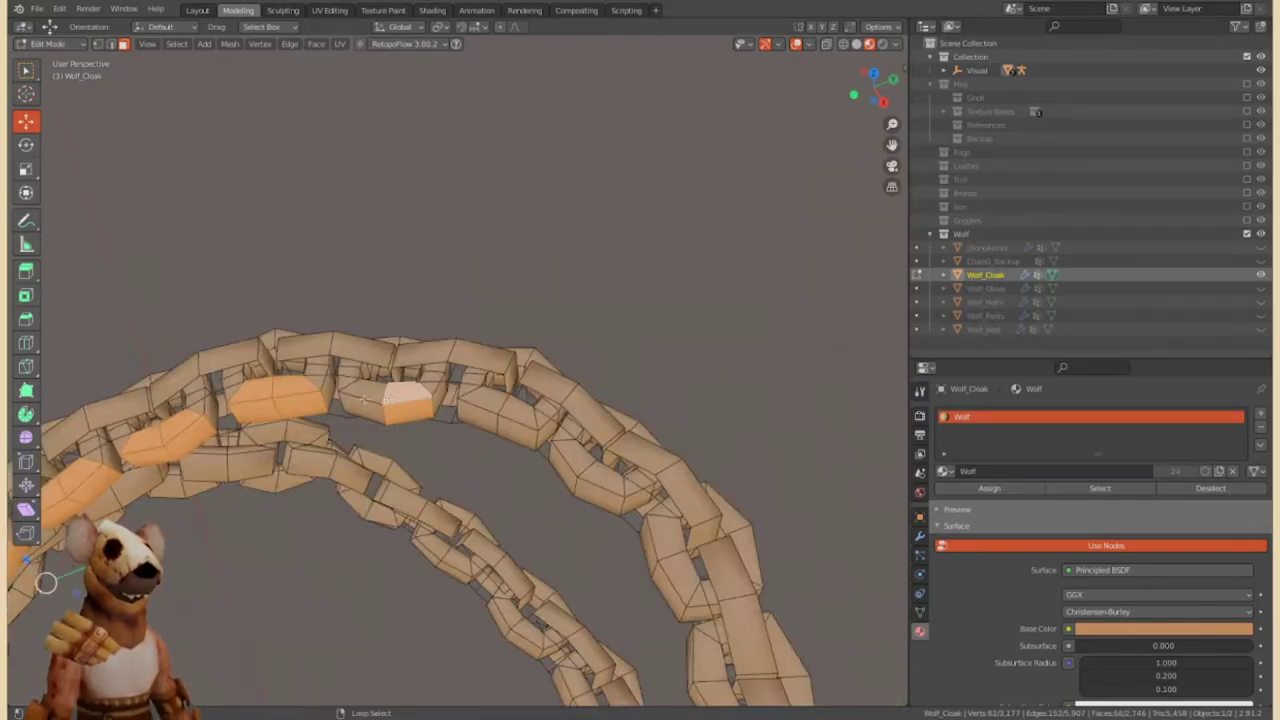
{"action": "middle_click_drag", "start_coordinate": [594, 481], "coordinate": [565, 484]}
{"action": "middle_click_drag", "start_coordinate": [702, 597], "coordinate": [655, 455]}
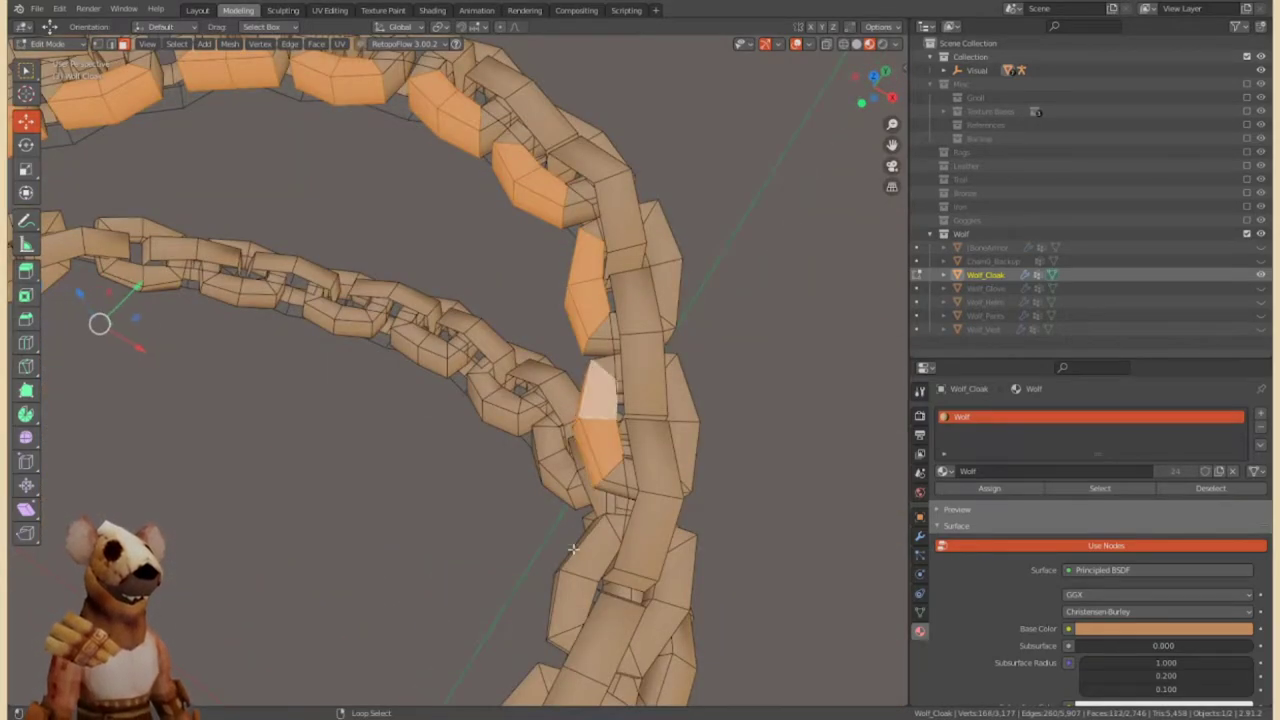
{"action": "scroll", "coordinate": [655, 455], "scroll_direction": "up", "scroll_amount": 3}
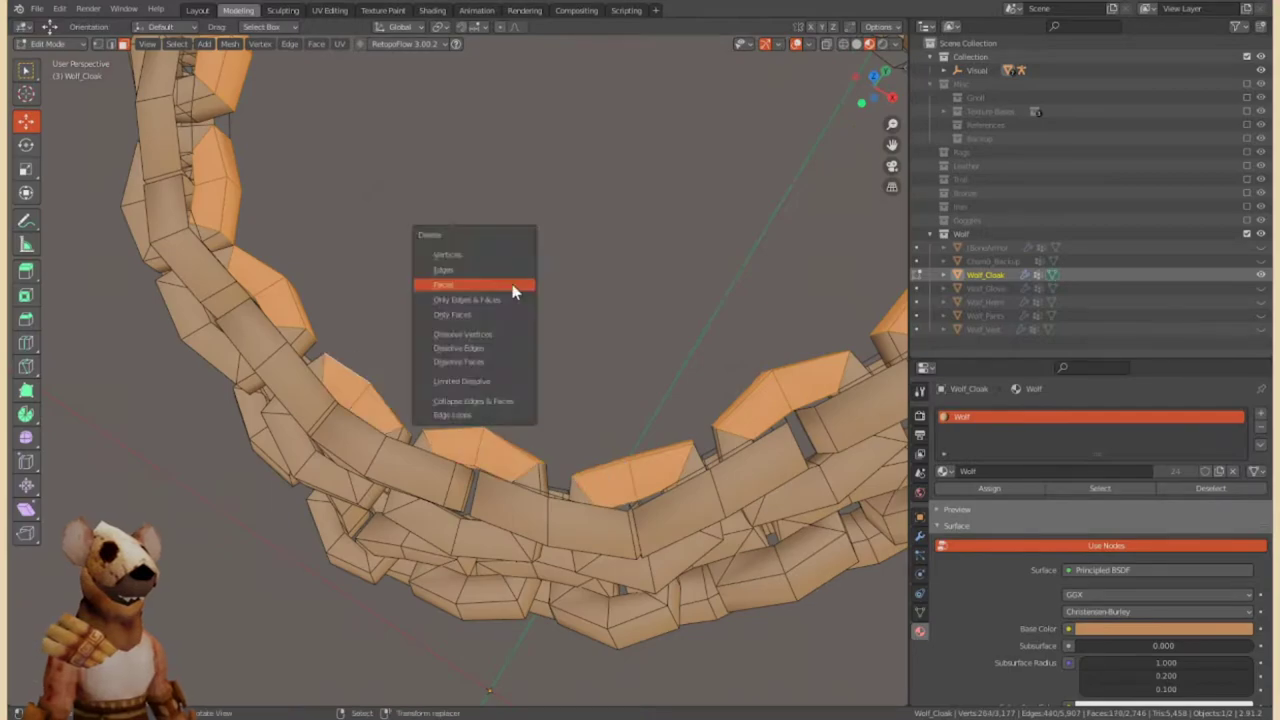
{"action": "scroll", "coordinate": [511, 284], "scroll_direction": "down", "scroll_amount": 5}
{"action": "mouse_move", "coordinate": [511, 284]}
{"action": "middle_mouse_down"}
{"action": "mouse_move", "coordinate": [426, 375]}
{"action": "mouse_move", "coordinate": [520, 400]}
{"action": "middle_mouse_up"}
{"action": "scroll", "coordinate": [520, 400], "scroll_direction": "up", "scroll_amount": 5}
Select a loop of chain-link faces and delete it.
{"action": "left_click", "coordinate": [594, 451], "text": "alt"}
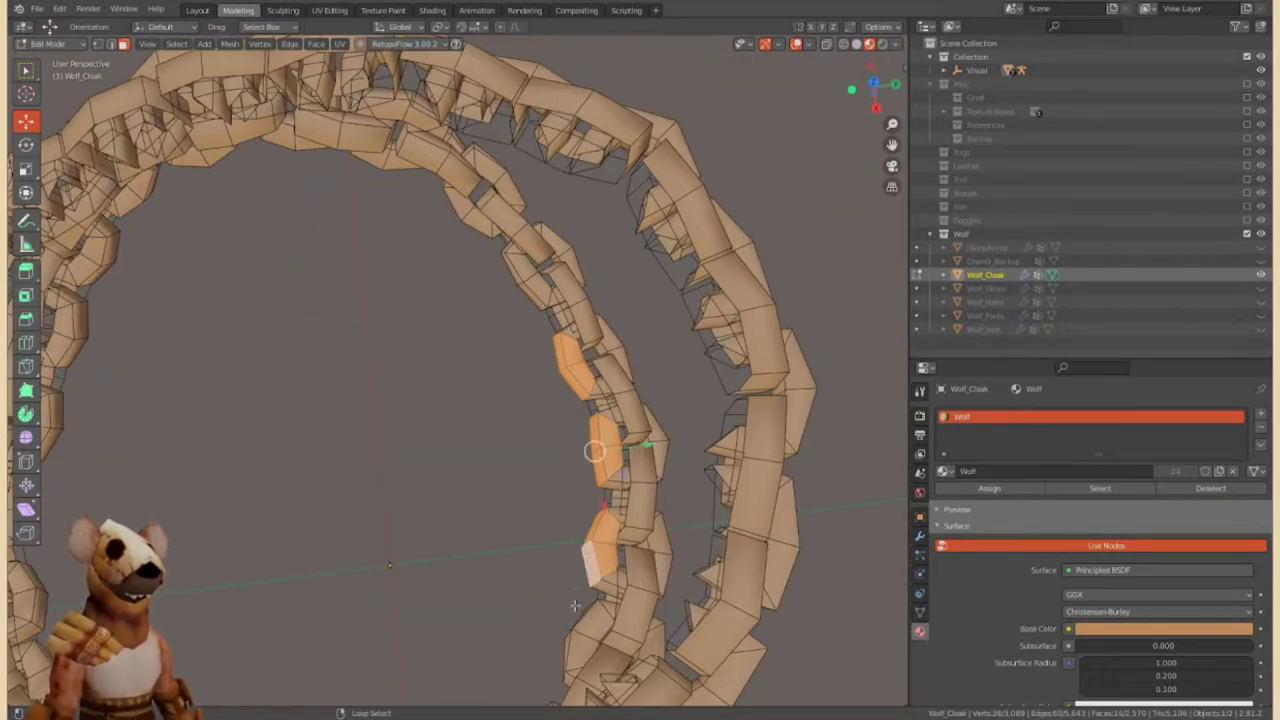
{"action": "middle_click_drag", "start_coordinate": [575, 601], "coordinate": [484, 469]}
{"action": "middle_click_drag", "start_coordinate": [428, 612], "coordinate": [320, 336]}
{"action": "mouse_move", "coordinate": [203, 462]}
{"action": "middle_mouse_down"}
{"action": "mouse_move", "coordinate": [369, 523]}
{"action": "mouse_move", "coordinate": [365, 348]}
{"action": "mouse_move", "coordinate": [330, 354]}
{"action": "middle_mouse_up"}
{"action": "left_click", "coordinate": [372, 375]}
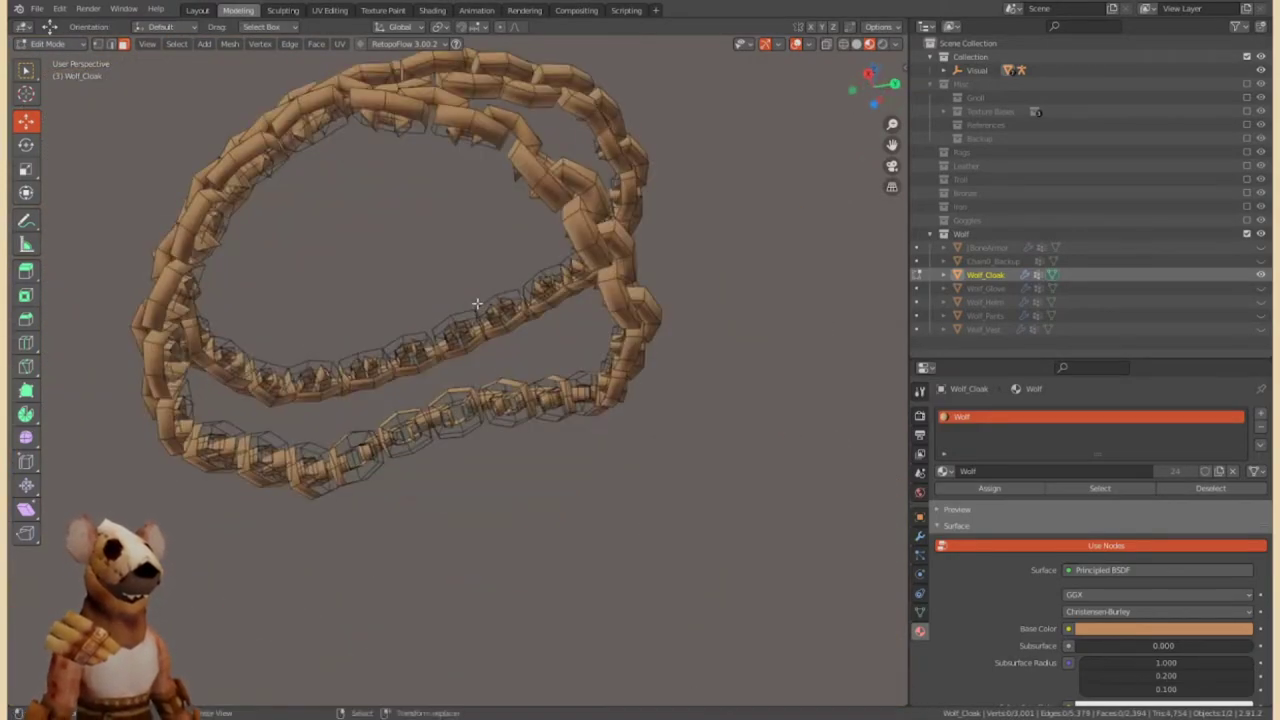
Inspect the cloak's UV islands and select a single quad UV face.
{"action": "key", "text": "ctrl+Page_Down"}
{"action": "scroll", "coordinate": [346, 320], "scroll_direction": "up", "scroll_amount": 6}
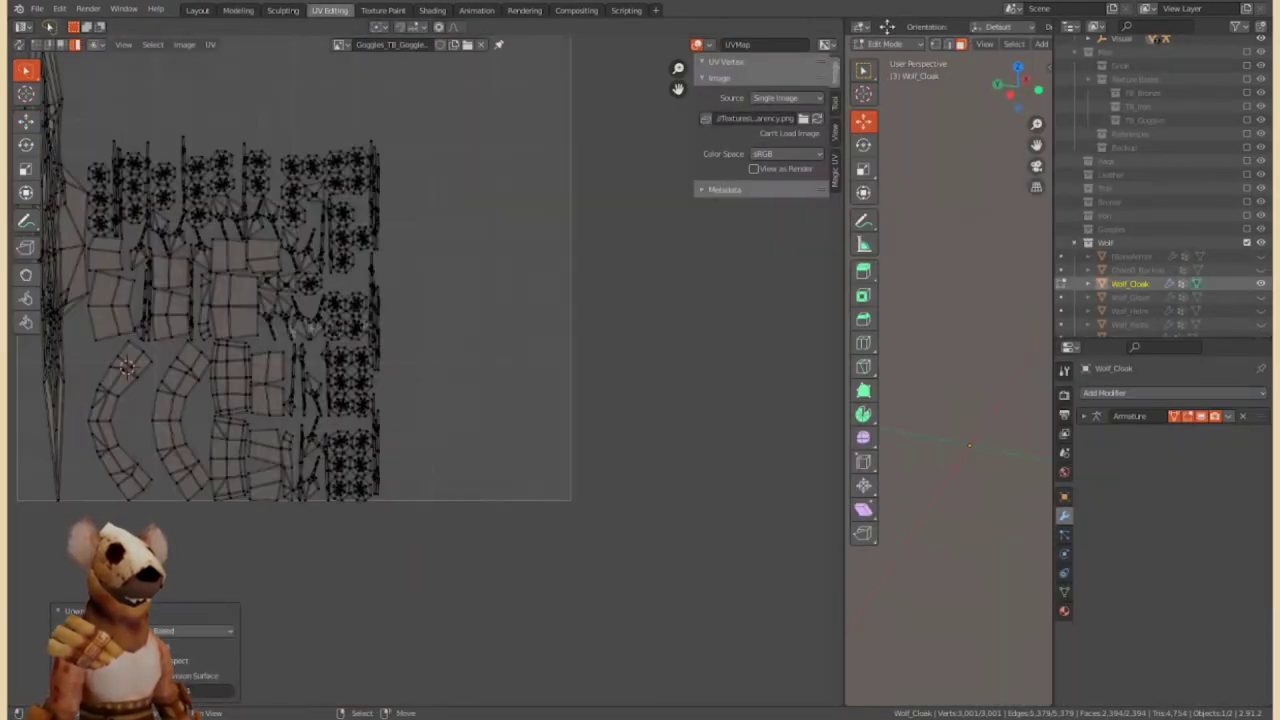
{"action": "scroll", "coordinate": [500, 360], "scroll_direction": "up", "scroll_amount": 2}
{"action": "scroll", "coordinate": [658, 407], "scroll_direction": "up", "scroll_amount": 2}
{"action": "scroll", "coordinate": [658, 407], "scroll_direction": "down", "scroll_amount": 3}
{"action": "middle_click_drag", "start_coordinate": [500, 380], "coordinate": [354, 407]}
{"action": "scroll", "coordinate": [440, 390], "scroll_direction": "up", "scroll_amount": 2}
{"action": "left_click", "coordinate": [525, 370]}
Select the cloak's lower band in 3D and check it in the UV layout.
{"action": "key", "text": "ctrl+Page_Up"}
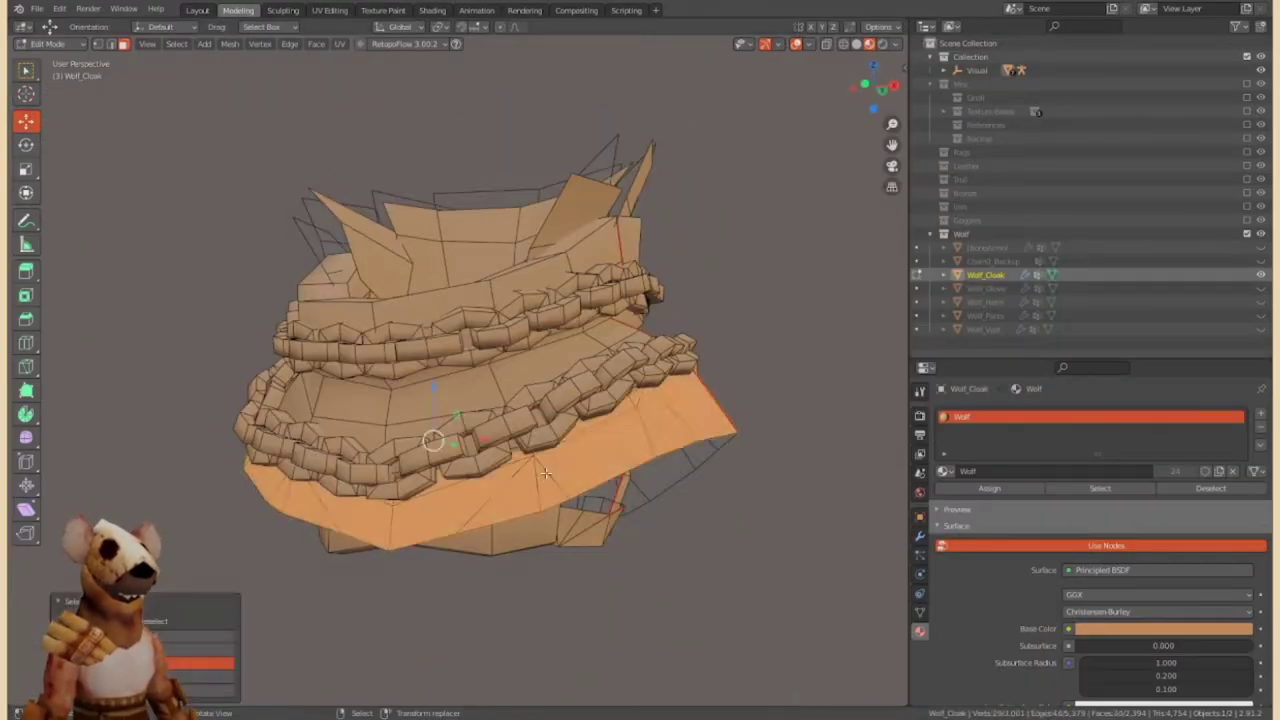
{"action": "mouse_move", "coordinate": [667, 219]}
{"action": "middle_mouse_down"}
{"action": "mouse_move", "coordinate": [500, 286]}
{"action": "mouse_move", "coordinate": [622, 575]}
{"action": "mouse_move", "coordinate": [432, 487]}
{"action": "middle_mouse_up"}
{"action": "left_click", "coordinate": [500, 286]}
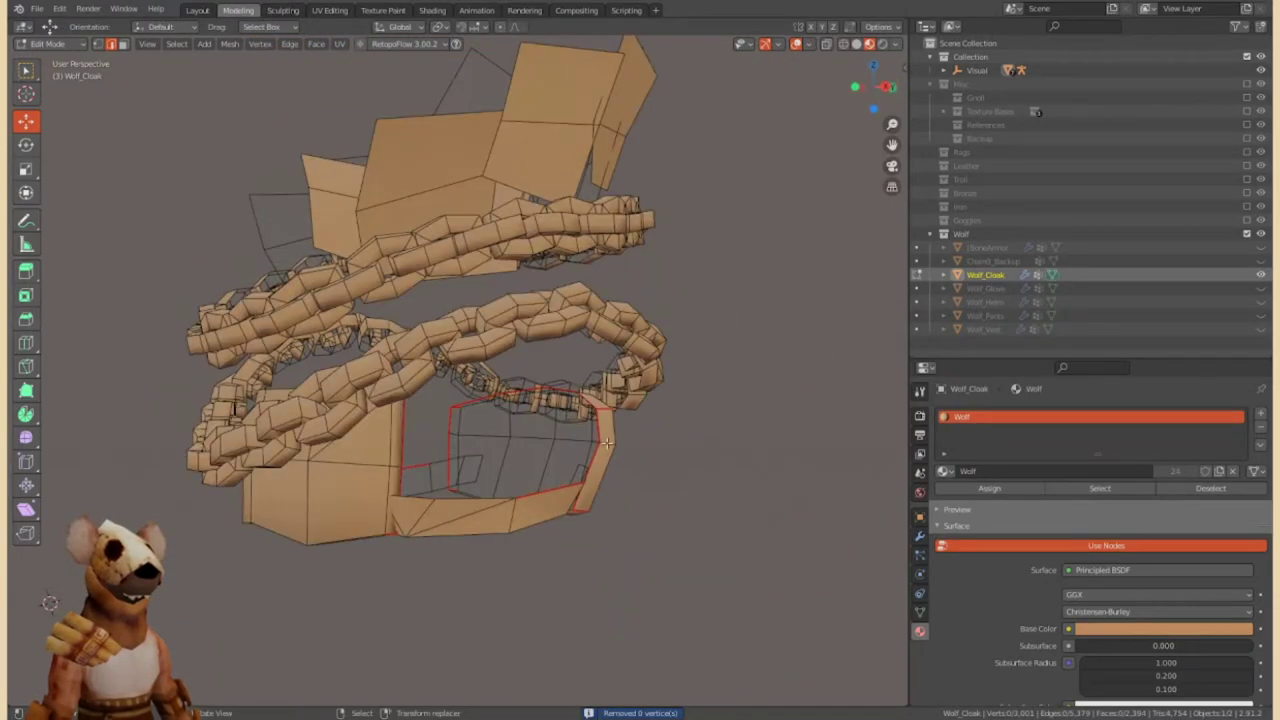
{"action": "key", "text": "ctrl+Page_Down"}
{"action": "scroll", "coordinate": [409, 277], "scroll_direction": "up", "scroll_amount": 2}
{"action": "scroll", "coordinate": [380, 267], "scroll_direction": "down", "scroll_amount": 5}
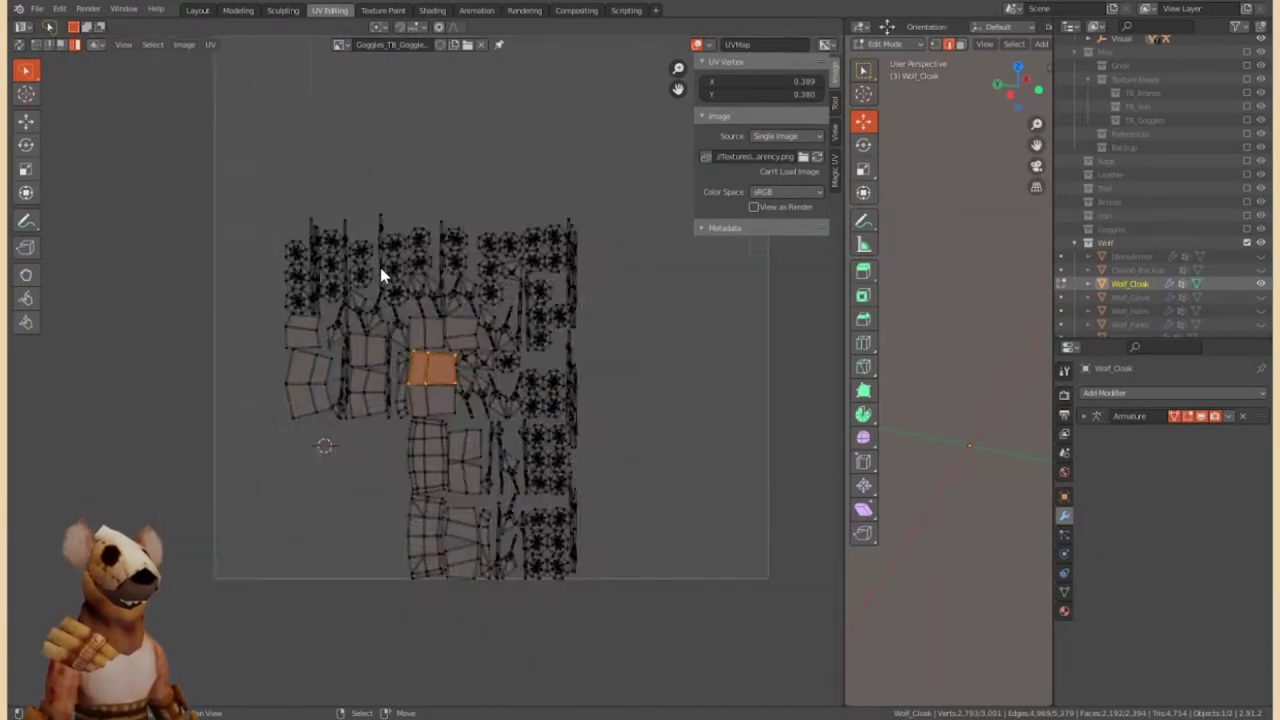
Return to the 3D Modeling view and orbit to look into the cloak's open top.
{"action": "key", "text": "ctrl+Page_Up"}
{"action": "left_click", "coordinate": [327, 12]}
{"action": "key", "text": "ctrl+Page_Up"}
{"action": "mouse_move", "coordinate": [383, 203]}
{"action": "middle_mouse_down"}
{"action": "mouse_move", "coordinate": [300, 280]}
{"action": "mouse_move", "coordinate": [389, 298]}
{"action": "mouse_move", "coordinate": [581, 391]}
{"action": "mouse_move", "coordinate": [540, 340]}
{"action": "mouse_move", "coordinate": [500, 320]}
{"action": "middle_mouse_up"}
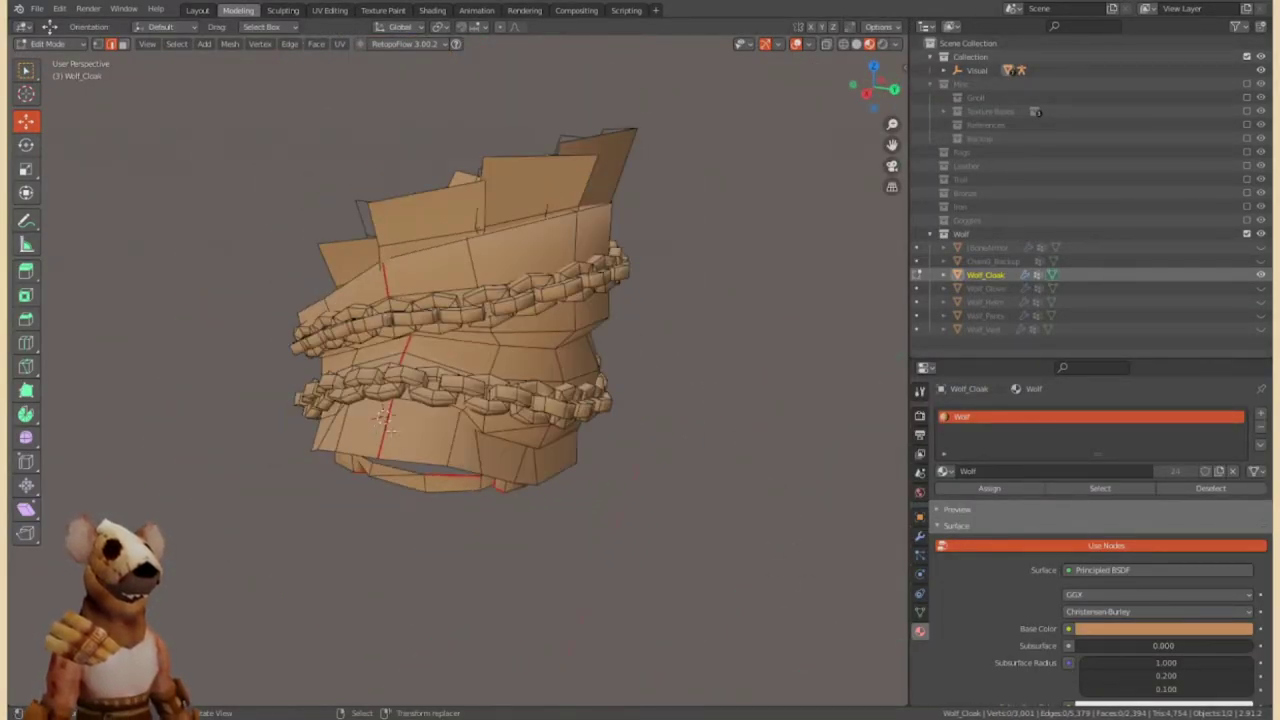
{"action": "middle_click_drag", "start_coordinate": [383, 418], "coordinate": [580, 342]}
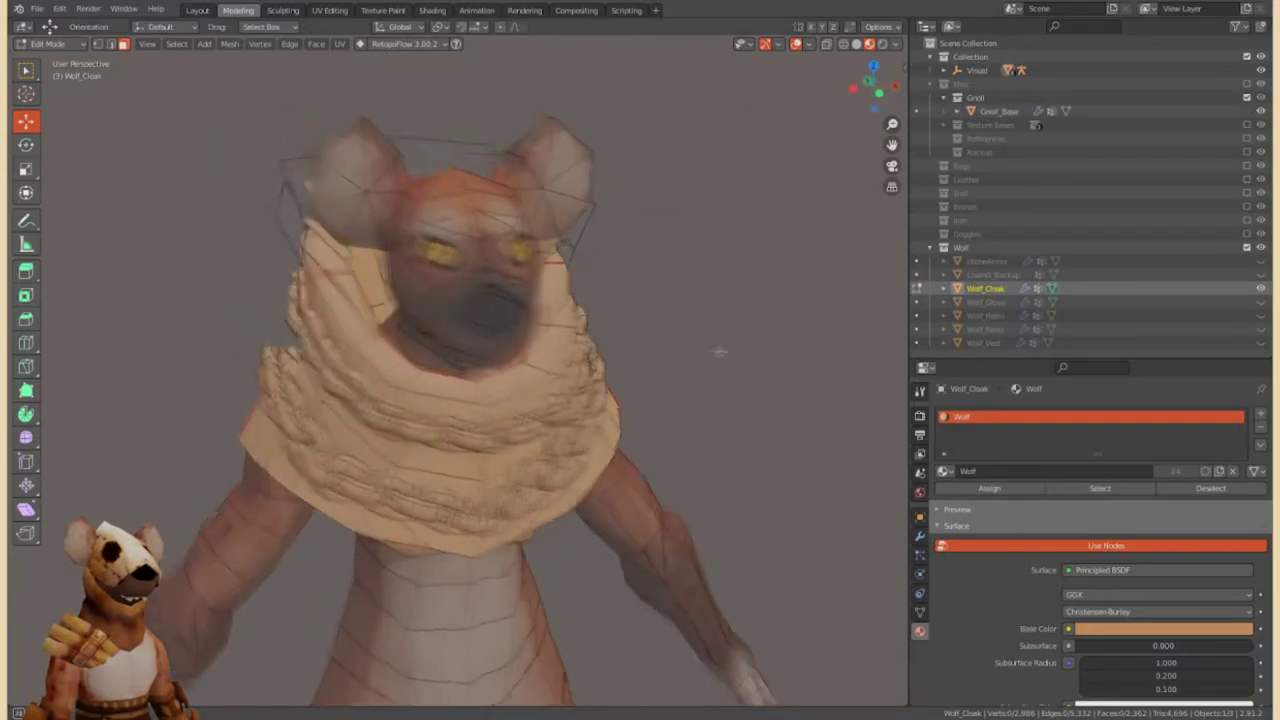
Fill the cloak's neck opening with a face and cut an edge across it.
{"action": "middle_click_drag", "start_coordinate": [553, 356], "coordinate": [757, 401]}
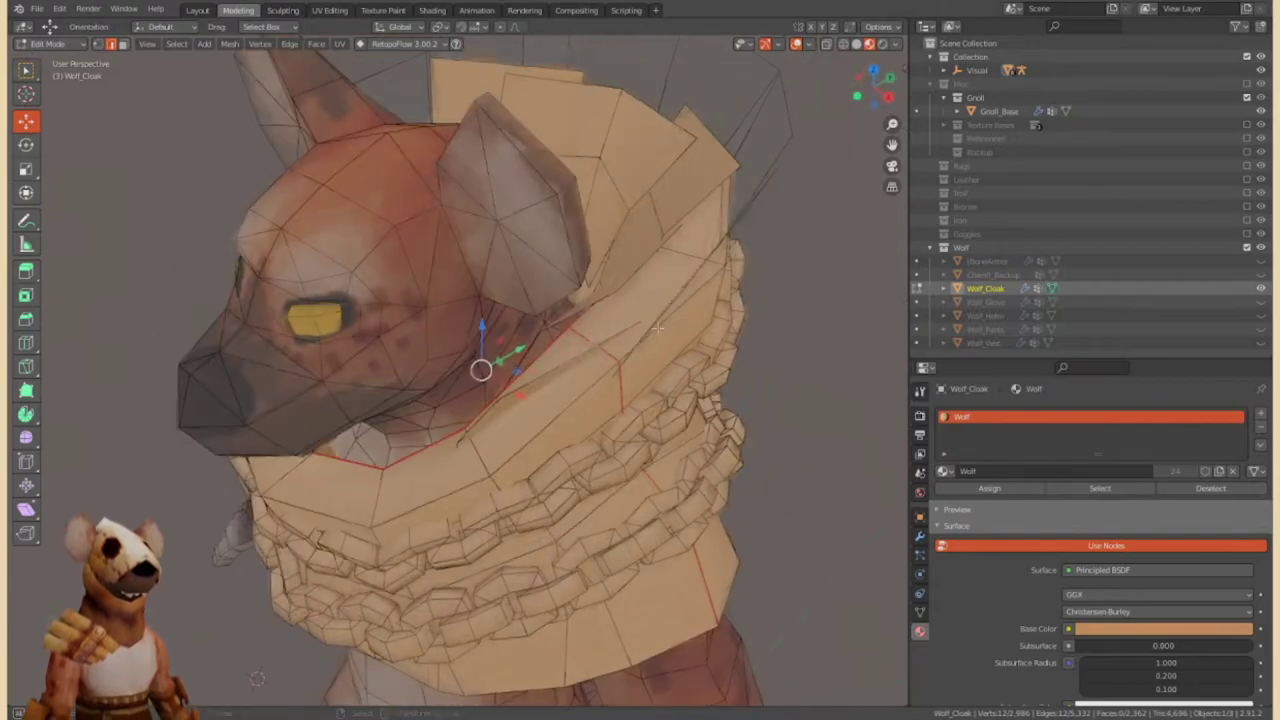
{"action": "middle_click_drag", "start_coordinate": [732, 384], "coordinate": [586, 457]}
{"action": "right_click", "coordinate": [586, 457]}
{"action": "left_click", "coordinate": [586, 457]}
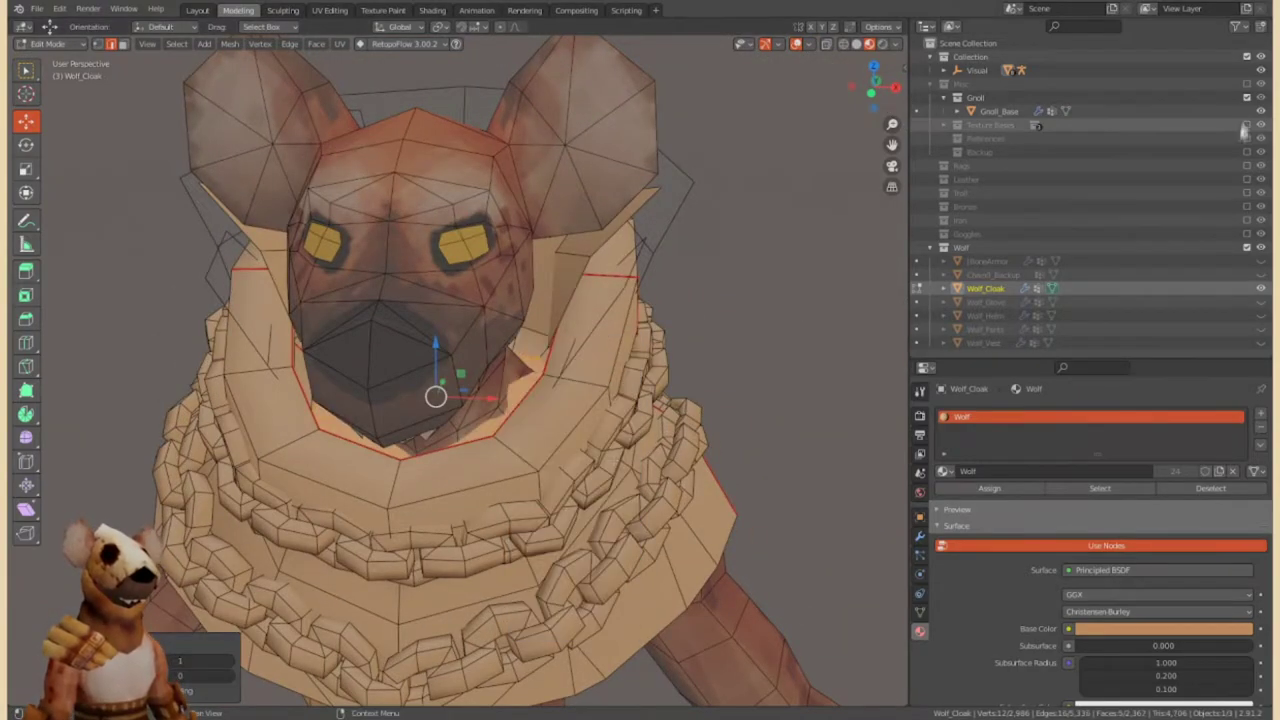
{"action": "key", "text": "f"}
{"action": "key", "text": "j"}
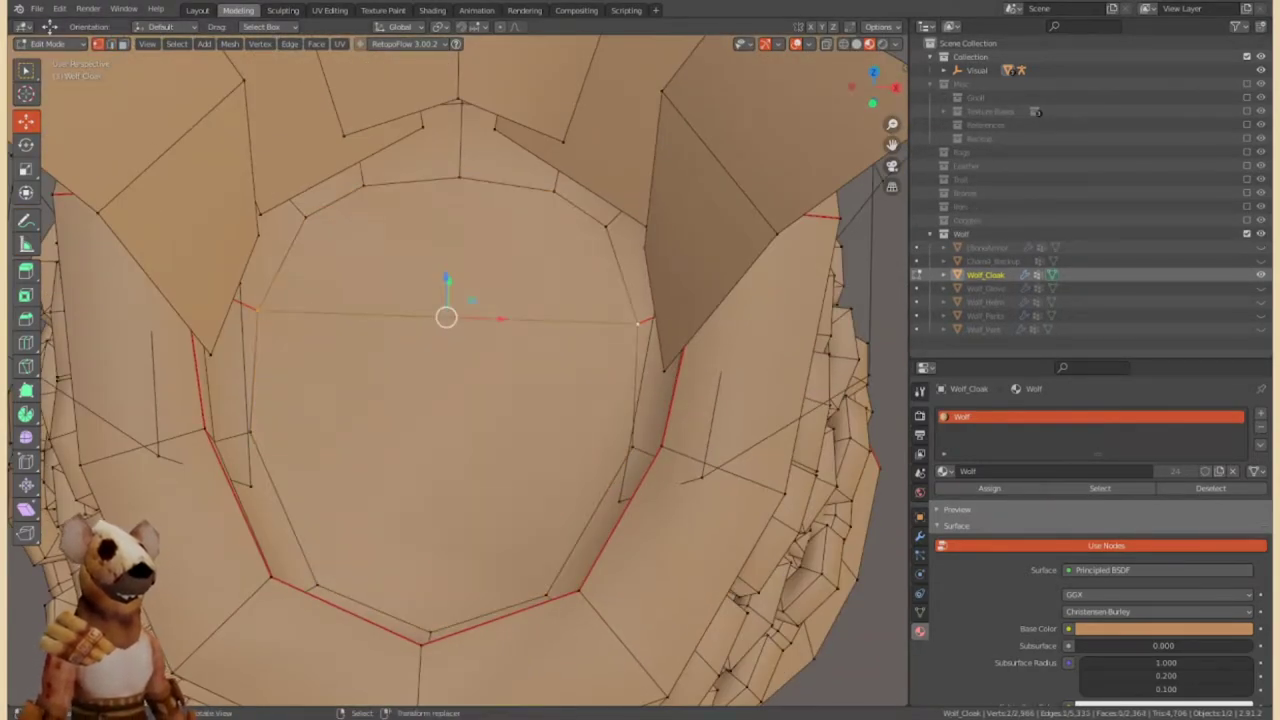
Merge the cap's overlapping vertices by distance.
{"action": "middle_click_drag", "start_coordinate": [592, 283], "coordinate": [453, 571]}
{"action": "scroll", "coordinate": [453, 572], "scroll_direction": "down", "scroll_amount": 2}
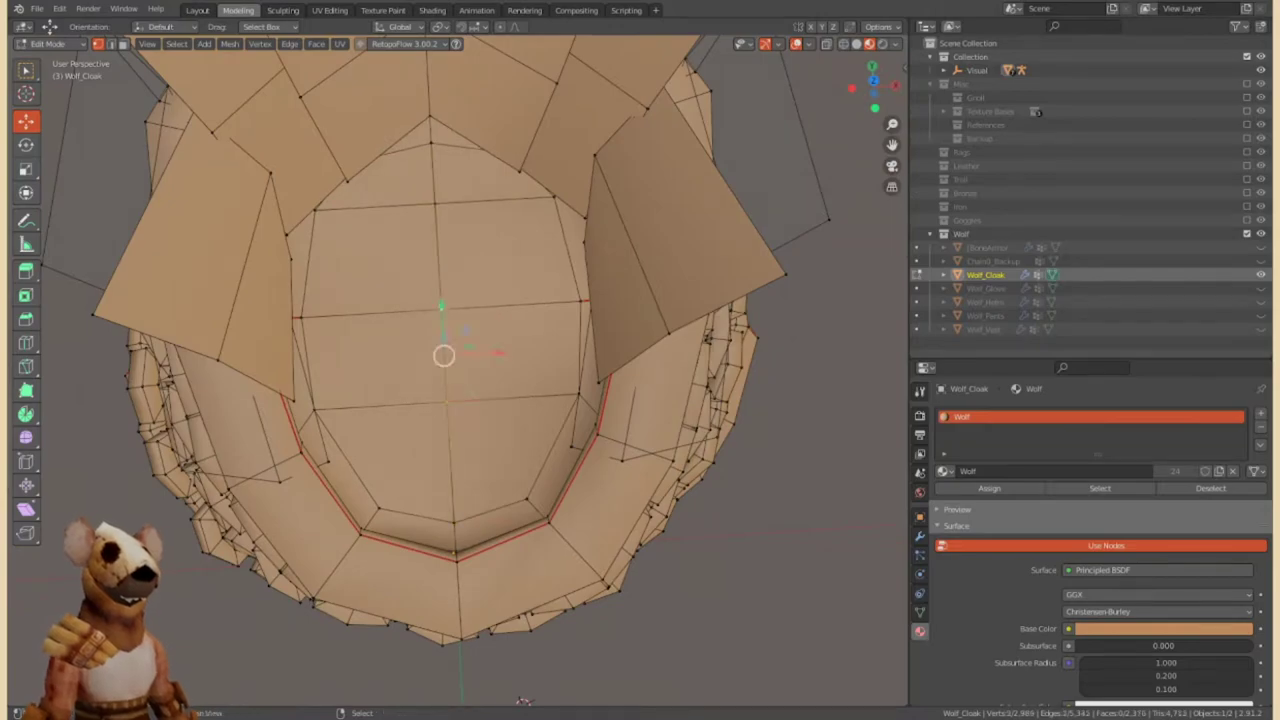
{"action": "middle_click_drag", "start_coordinate": [451, 331], "coordinate": [500, 240]}
{"action": "left_click", "coordinate": [514, 222]}
{"action": "key", "text": "alt+e"}
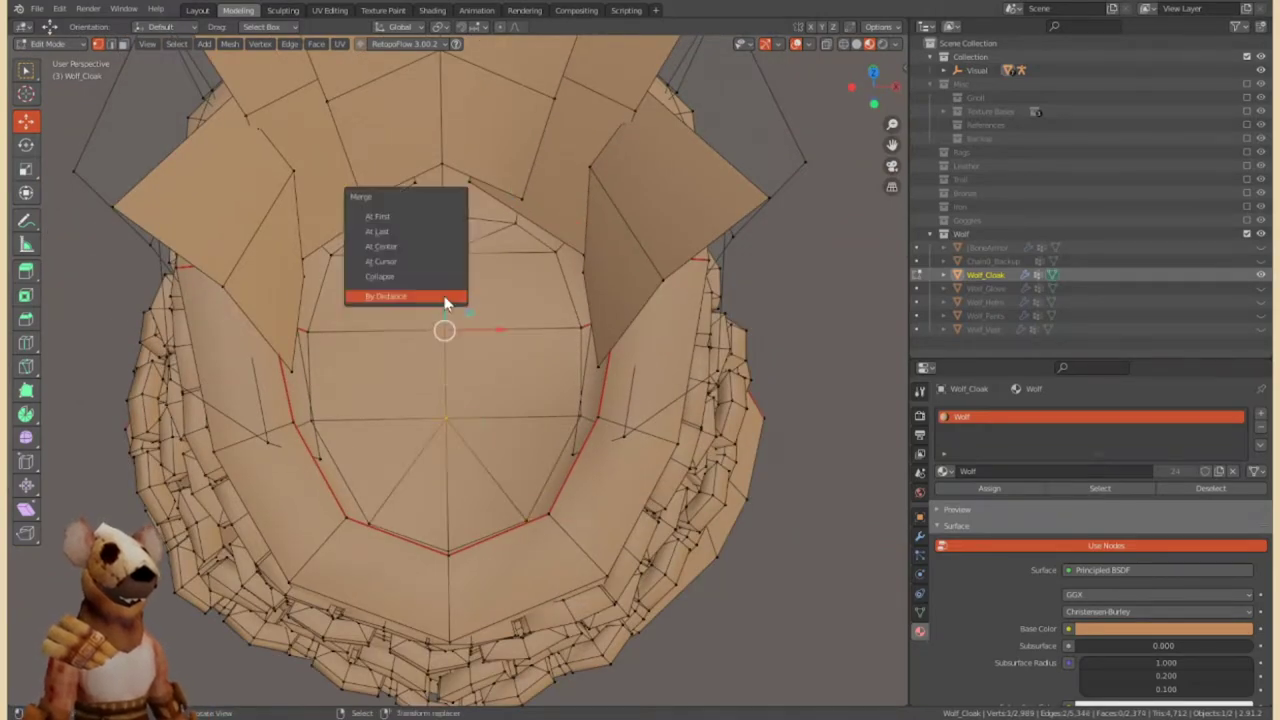
{"action": "left_click", "coordinate": [400, 294]}
Select all cloak faces and re-unwrap its UVs in UV Editing.
{"action": "mouse_move", "coordinate": [400, 294]}
{"action": "middle_mouse_down"}
{"action": "mouse_move", "coordinate": [535, 322]}
{"action": "mouse_move", "coordinate": [500, 280]}
{"action": "mouse_move", "coordinate": [567, 217]}
{"action": "middle_mouse_up"}
{"action": "left_click", "coordinate": [567, 217]}
{"action": "mouse_move", "coordinate": [654, 236]}
{"action": "middle_mouse_down"}
{"action": "mouse_move", "coordinate": [345, 317]}
{"action": "mouse_move", "coordinate": [556, 263]}
{"action": "middle_mouse_up"}
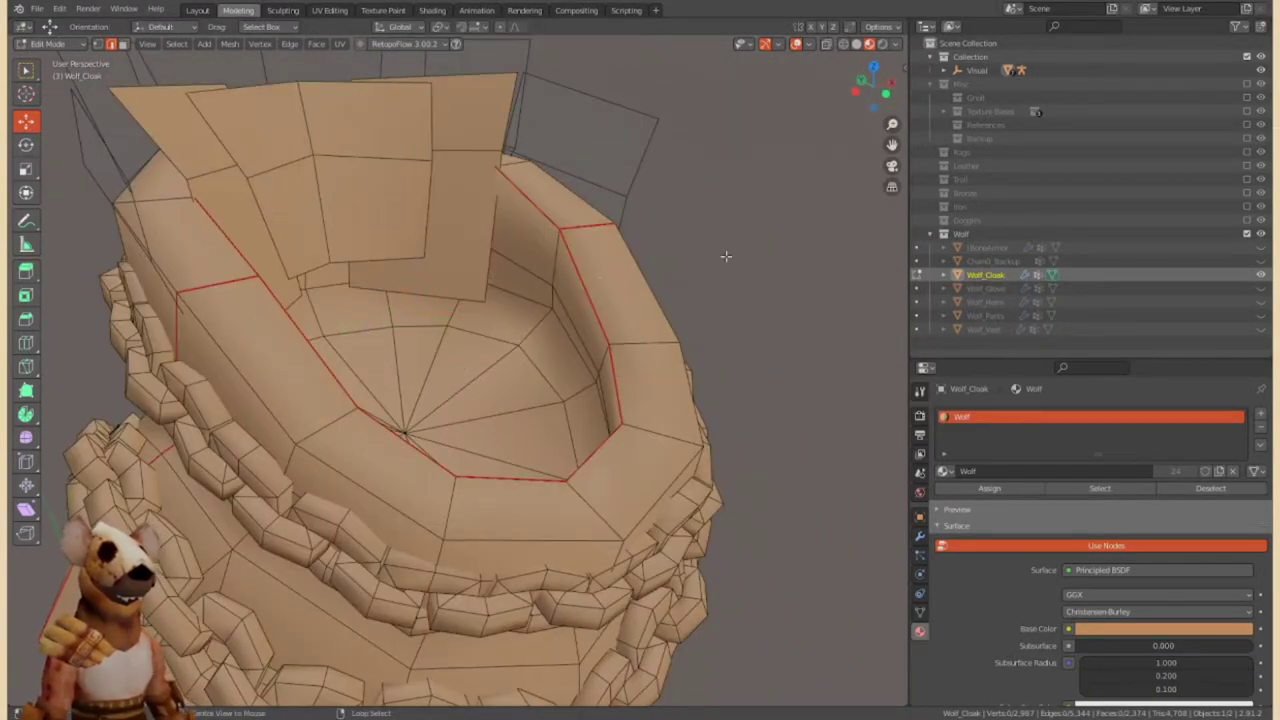
{"action": "scroll", "coordinate": [726, 256], "scroll_direction": "down", "scroll_amount": 5}
{"action": "key", "text": "a"}
{"action": "left_click", "coordinate": [330, 10]}
{"action": "key", "text": "u"}
{"action": "left_click", "coordinate": [590, 368]}
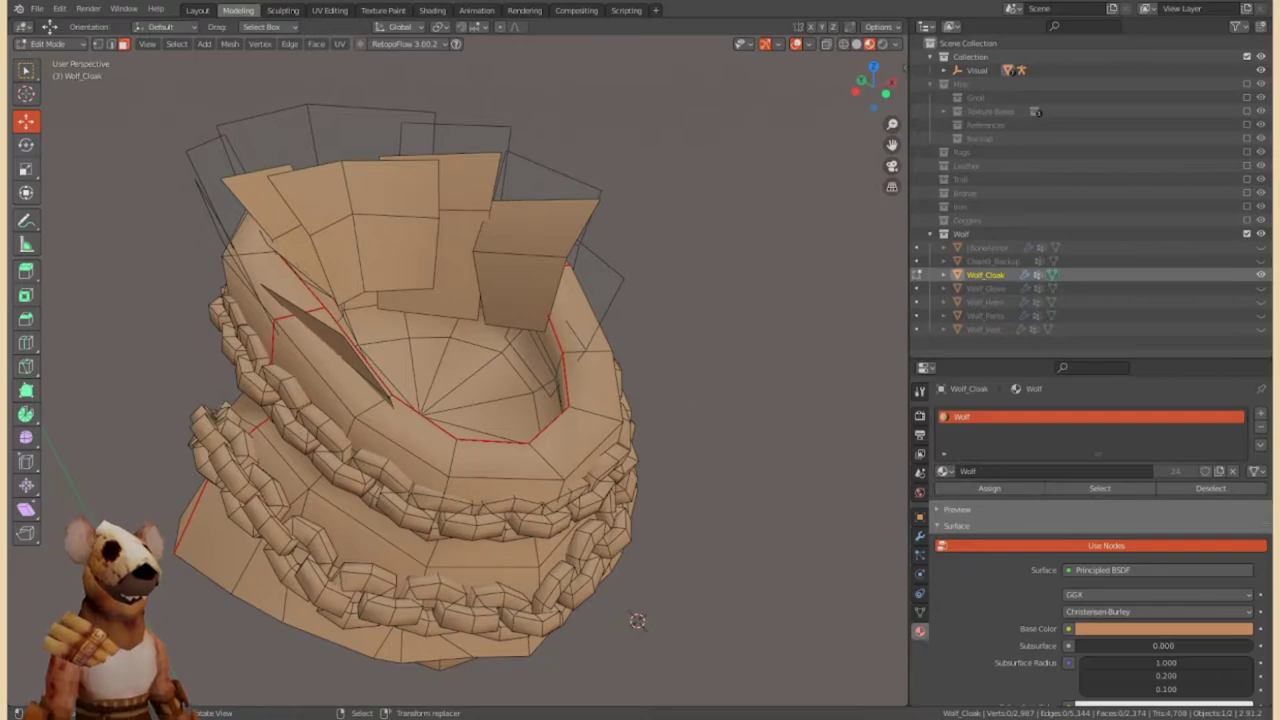
Select the connected cloak cloth faces and hide them, leaving the chains.
{"action": "key", "text": "l"}
{"action": "middle_click_drag", "start_coordinate": [637, 621], "coordinate": [467, 655]}
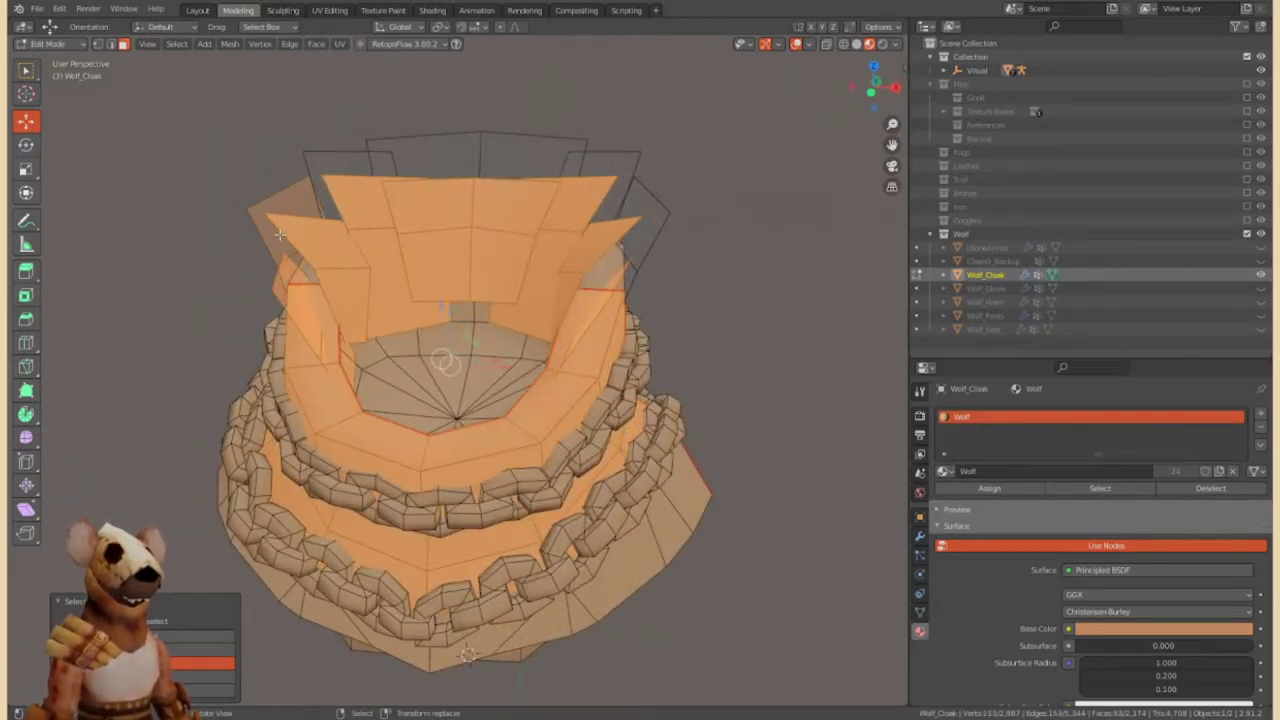
{"action": "left_click", "coordinate": [111, 45]}
{"action": "middle_click_drag", "start_coordinate": [491, 369], "coordinate": [560, 420]}
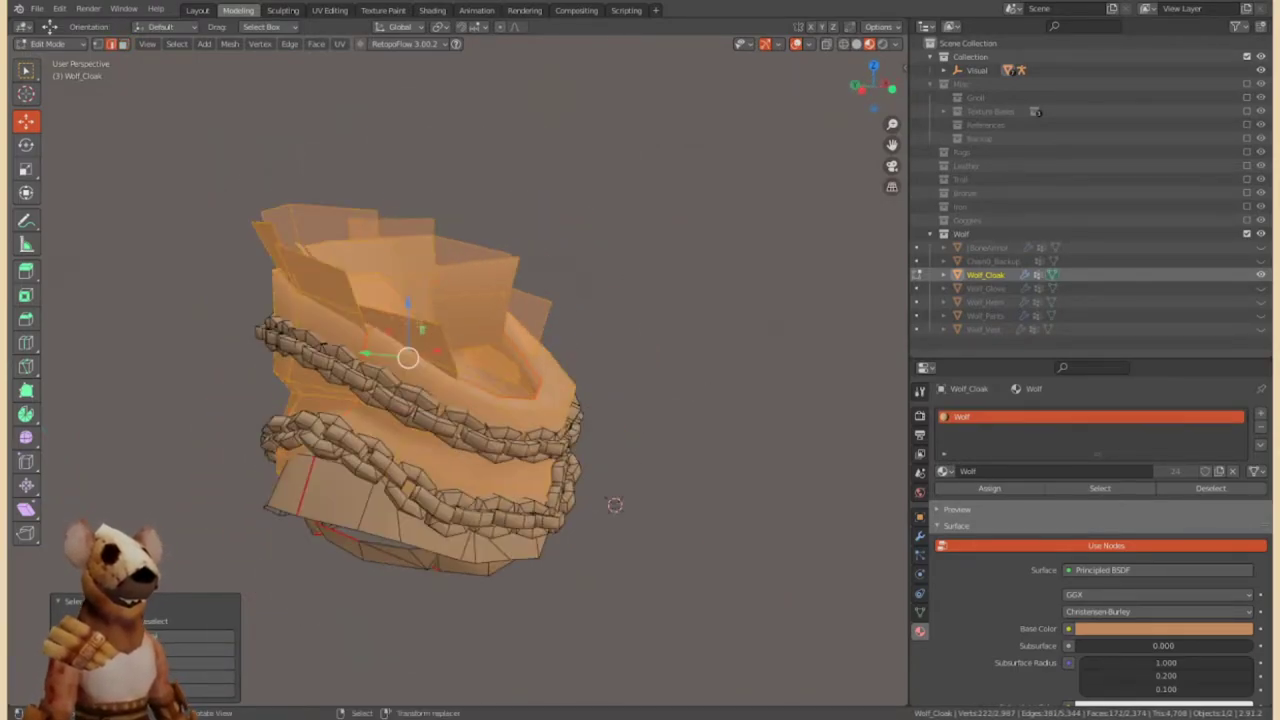
{"action": "key", "text": "h"}
{"action": "key", "text": "h"}
{"action": "scroll", "coordinate": [443, 474], "scroll_direction": "up", "scroll_amount": 5}
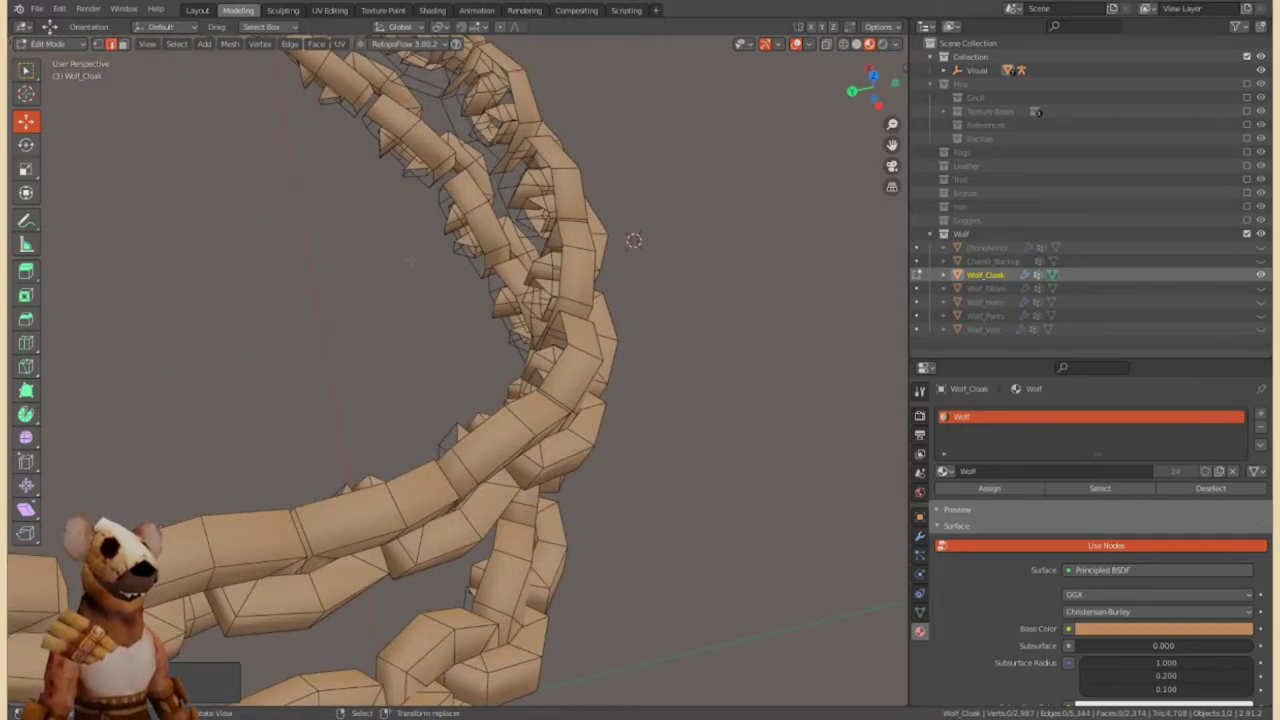
Orbit around the chain arc and mark the selected chain edges as a seam.
{"action": "middle_click_drag", "start_coordinate": [443, 474], "coordinate": [480, 448]}
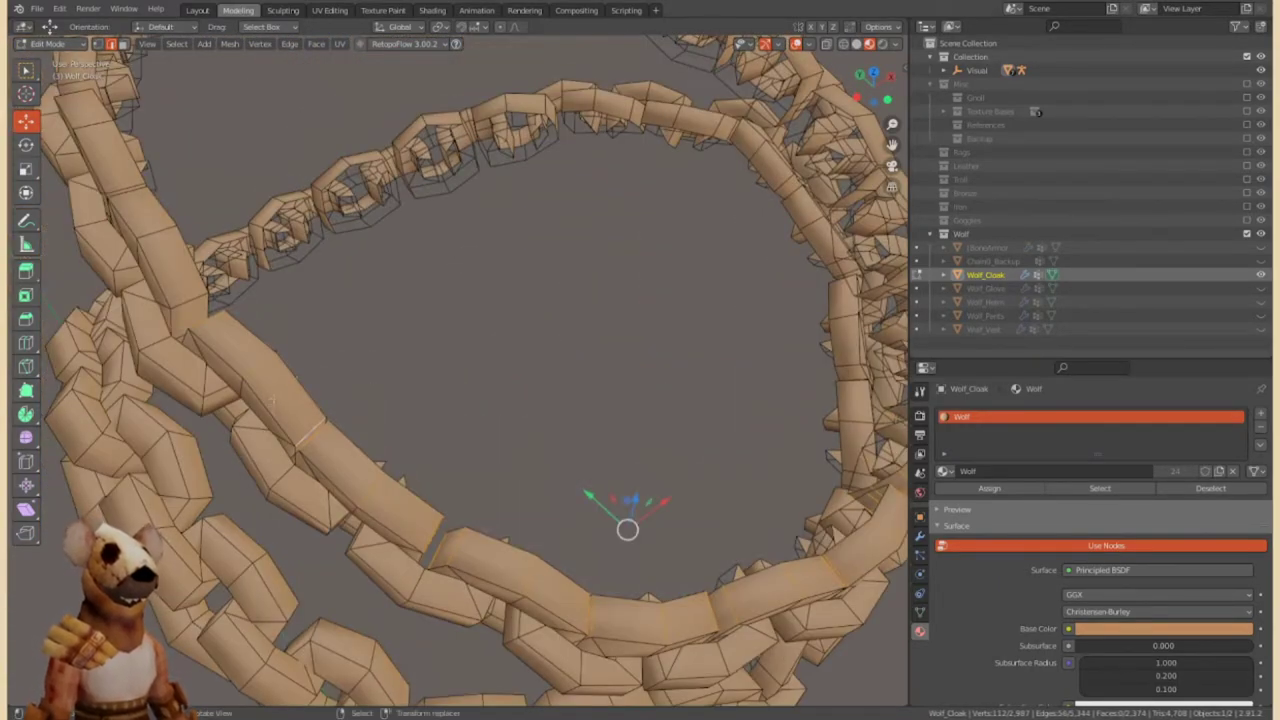
{"action": "mouse_move", "coordinate": [863, 587]}
{"action": "middle_mouse_down"}
{"action": "mouse_move", "coordinate": [480, 318]}
{"action": "mouse_move", "coordinate": [581, 327]}
{"action": "middle_mouse_up"}
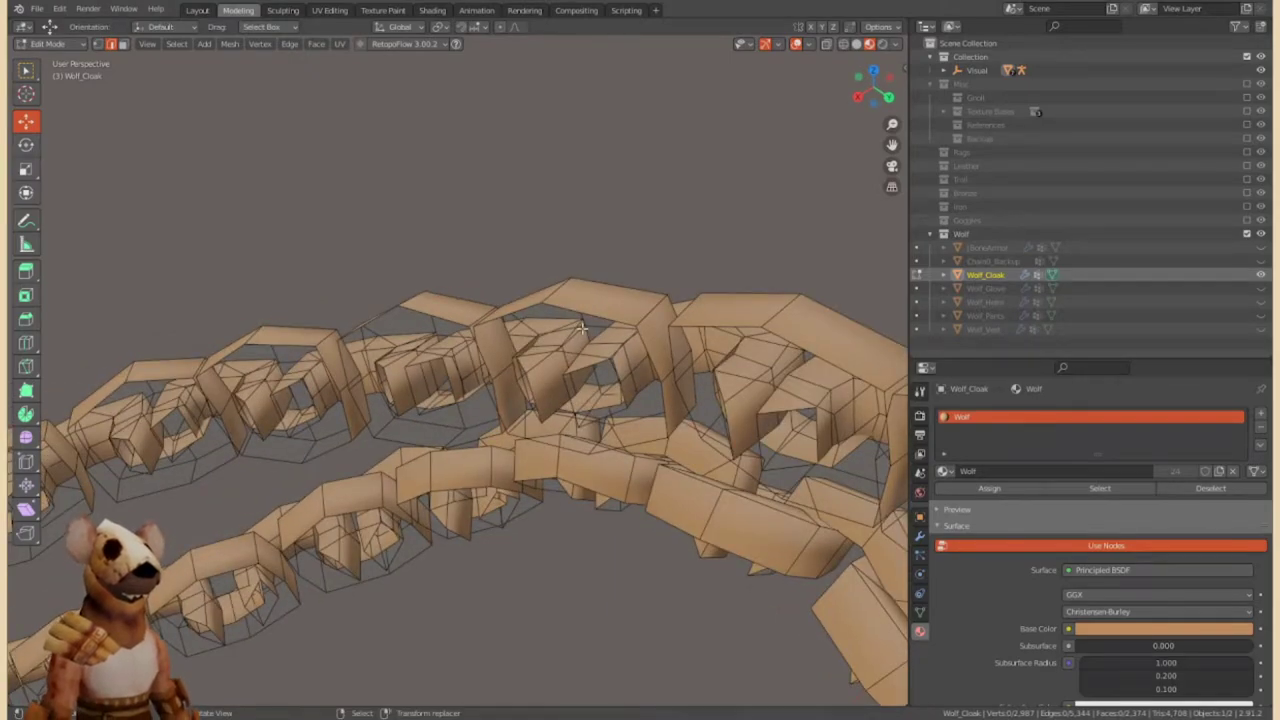
{"action": "mouse_move", "coordinate": [622, 309]}
{"action": "middle_mouse_down"}
{"action": "mouse_move", "coordinate": [566, 189]}
{"action": "mouse_move", "coordinate": [312, 431]}
{"action": "middle_mouse_up"}
{"action": "middle_click_drag", "start_coordinate": [428, 343], "coordinate": [407, 386]}
{"action": "middle_click_drag", "start_coordinate": [423, 601], "coordinate": [440, 480]}
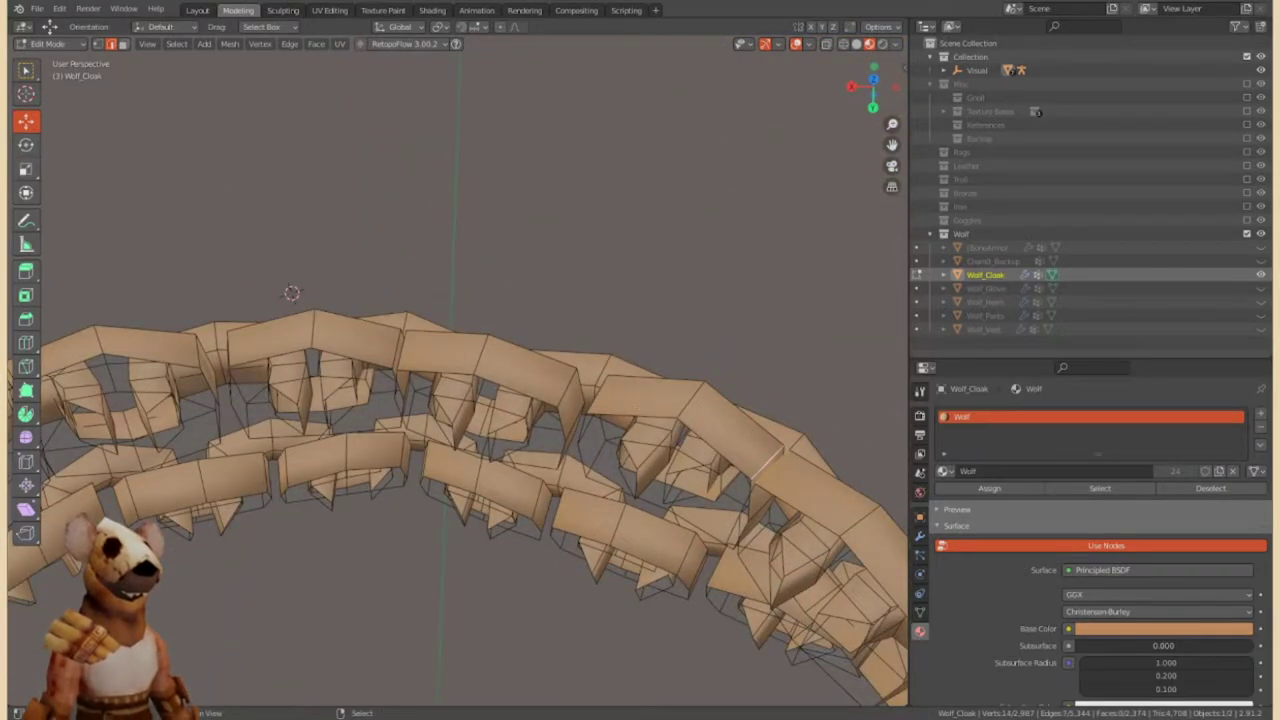
{"action": "middle_click_drag", "start_coordinate": [219, 342], "coordinate": [537, 366]}
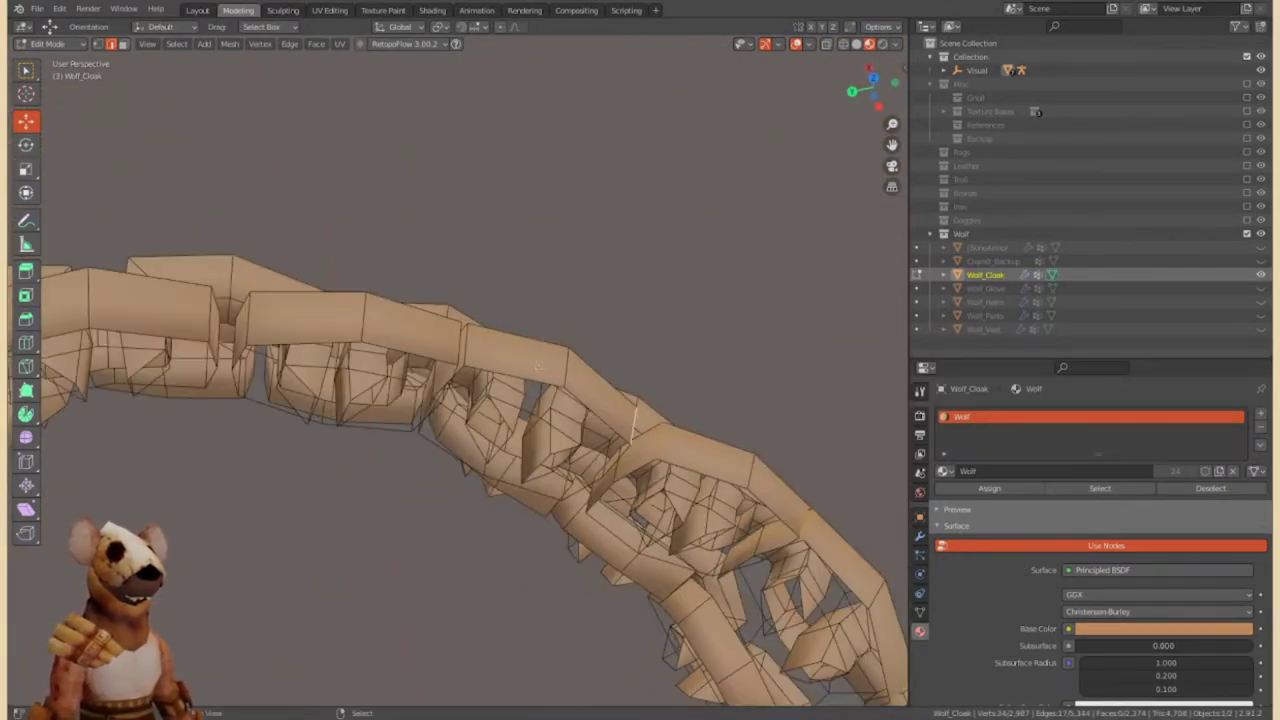
{"action": "middle_click_drag", "start_coordinate": [243, 318], "coordinate": [553, 345]}
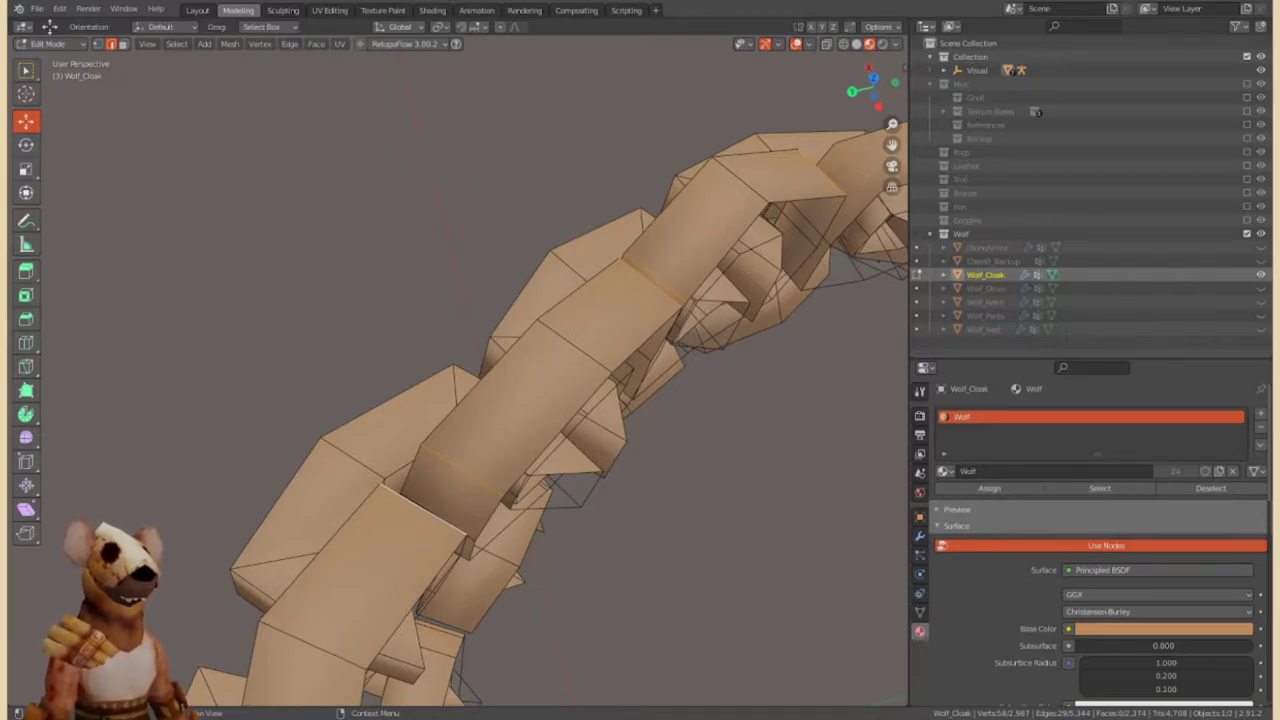
{"action": "mouse_move", "coordinate": [584, 376]}
{"action": "middle_mouse_down"}
{"action": "mouse_move", "coordinate": [609, 410]}
{"action": "mouse_move", "coordinate": [656, 352]}
{"action": "mouse_move", "coordinate": [152, 330]}
{"action": "mouse_move", "coordinate": [443, 406]}
{"action": "mouse_move", "coordinate": [457, 386]}
{"action": "mouse_move", "coordinate": [560, 478]}
{"action": "mouse_move", "coordinate": [393, 557]}
{"action": "mouse_move", "coordinate": [183, 376]}
{"action": "mouse_move", "coordinate": [766, 434]}
{"action": "mouse_move", "coordinate": [664, 442]}
{"action": "mouse_move", "coordinate": [777, 345]}
{"action": "middle_mouse_up"}
{"action": "key", "text": "ctrl+e"}
{"action": "left_click", "coordinate": [655, 352]}
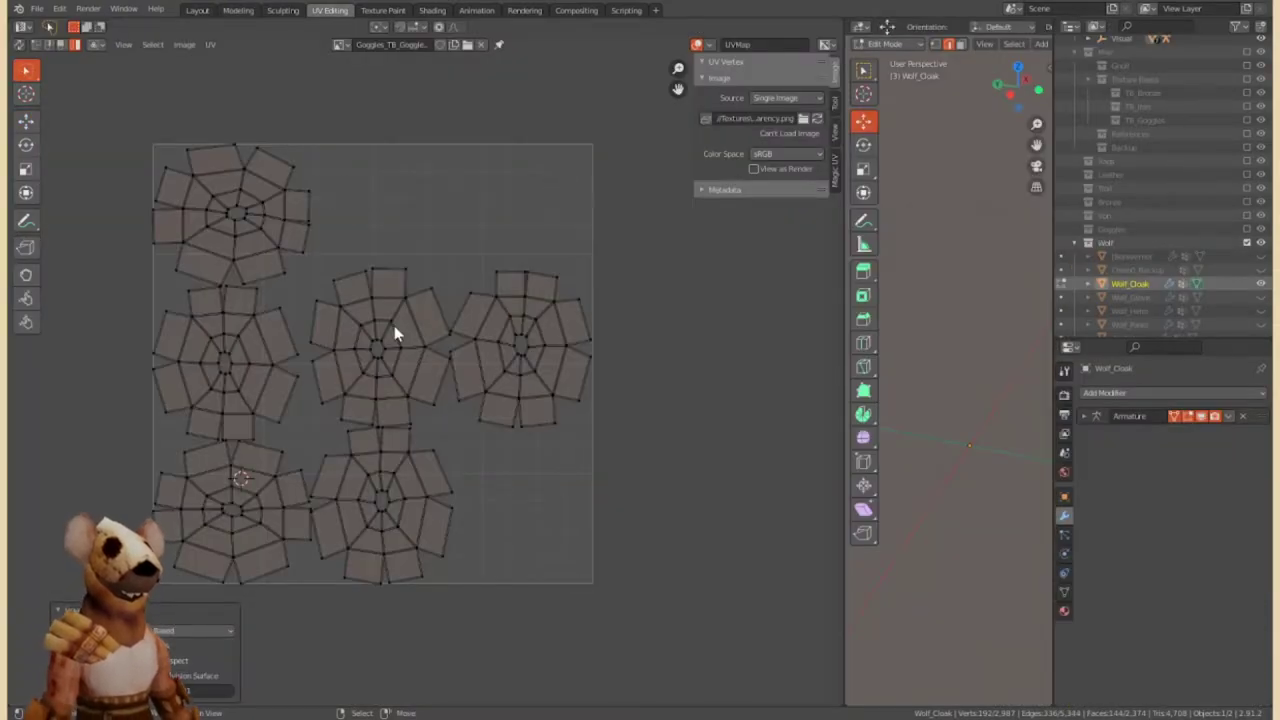
Back in Modeling, zoom in on a chain section and select an edge loop across the links.
{"action": "left_click", "coordinate": [245, 11]}
{"action": "middle_click_drag", "start_coordinate": [264, 370], "coordinate": [619, 447]}
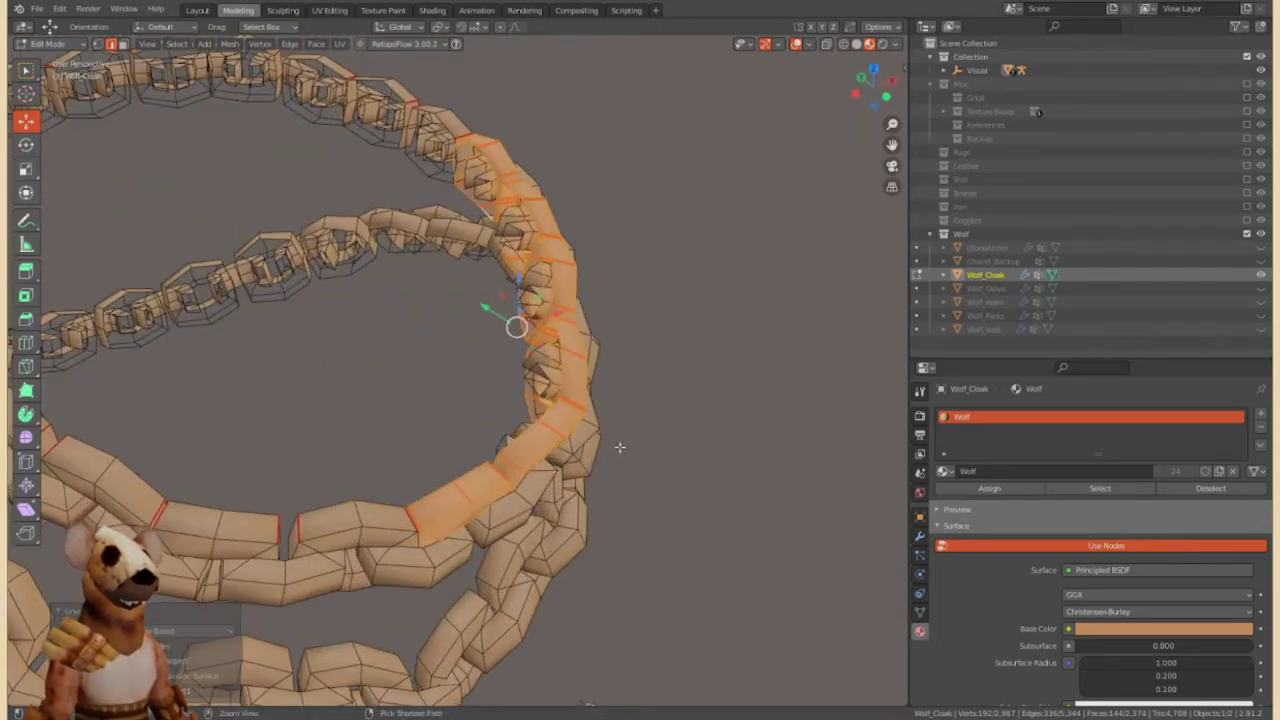
{"action": "middle_click_drag", "start_coordinate": [724, 411], "coordinate": [640, 450]}
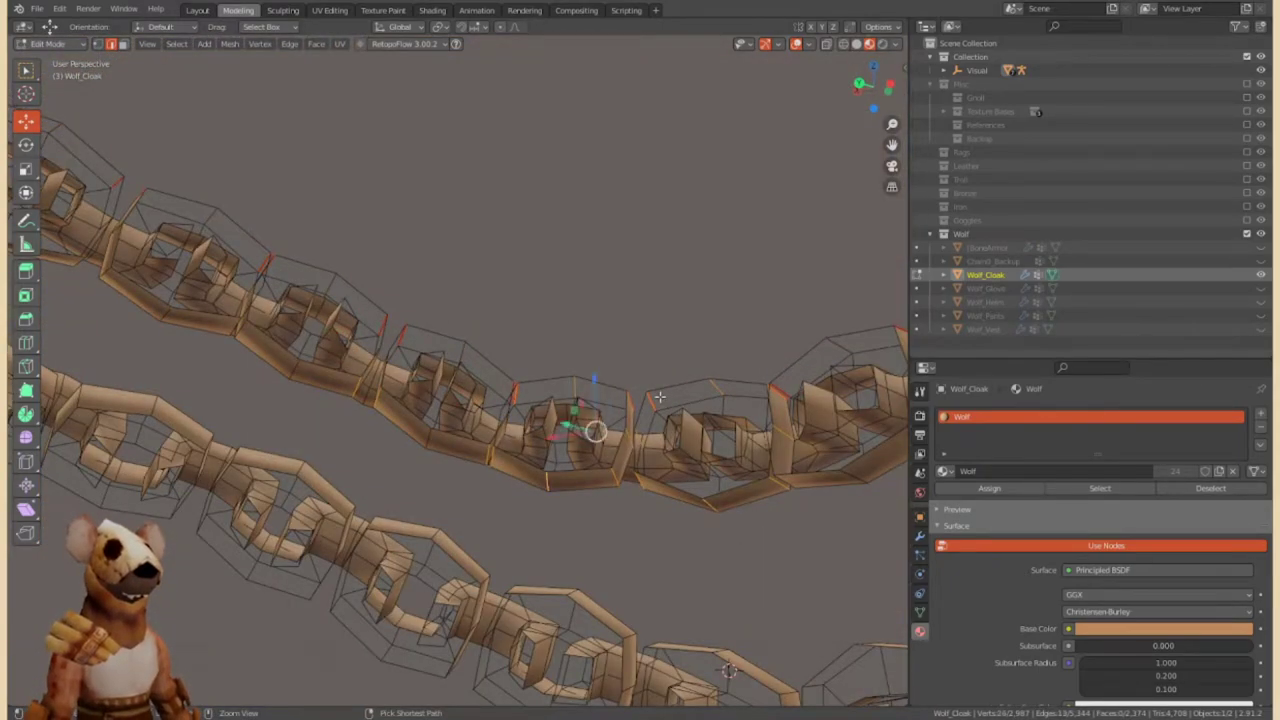
{"action": "left_click", "coordinate": [170, 262], "text": "alt"}
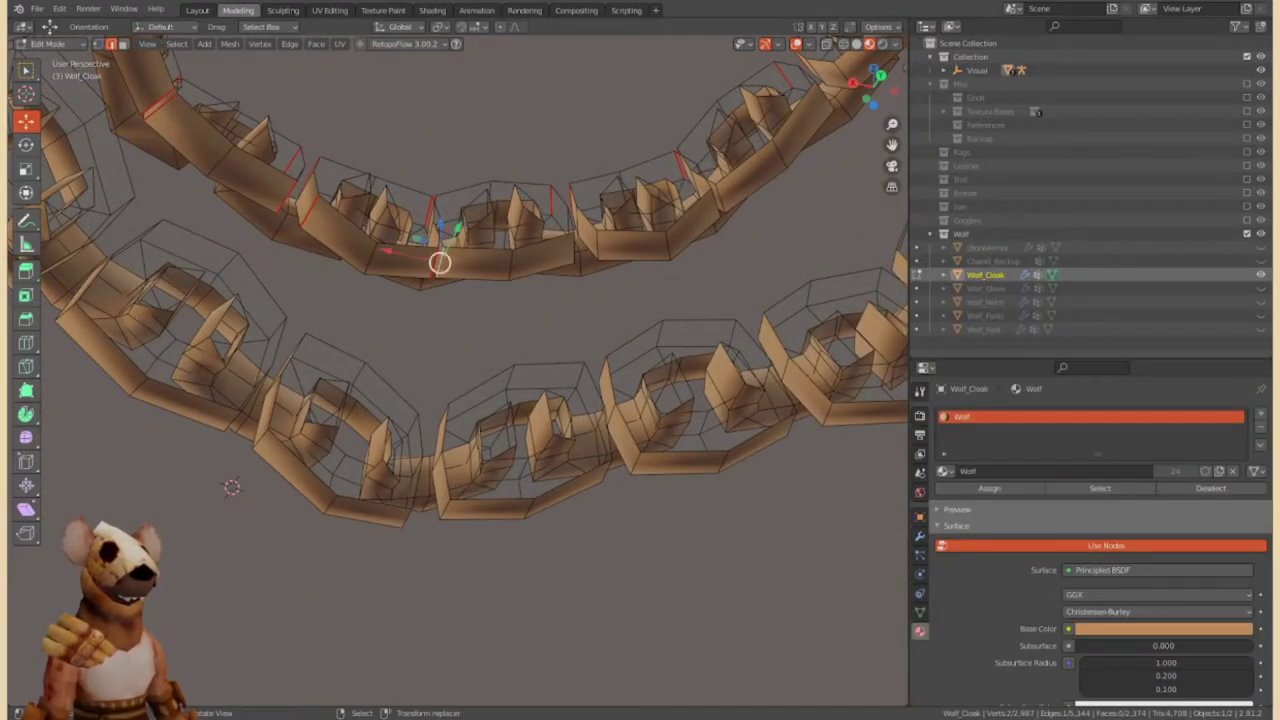
{"action": "middle_click_drag", "start_coordinate": [718, 204], "coordinate": [425, 432]}
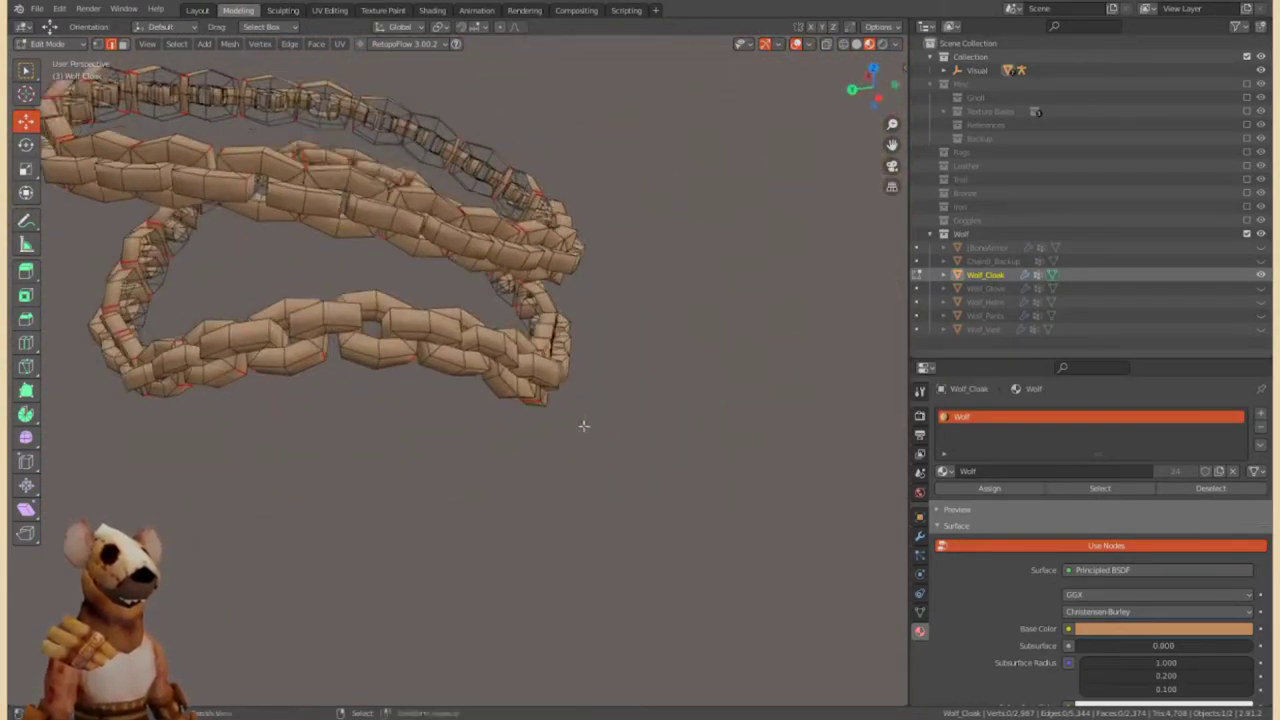
Zoom in on the chain and mark the selected link edge loops as seams.
{"action": "middle_click_drag", "start_coordinate": [730, 488], "coordinate": [650, 470]}
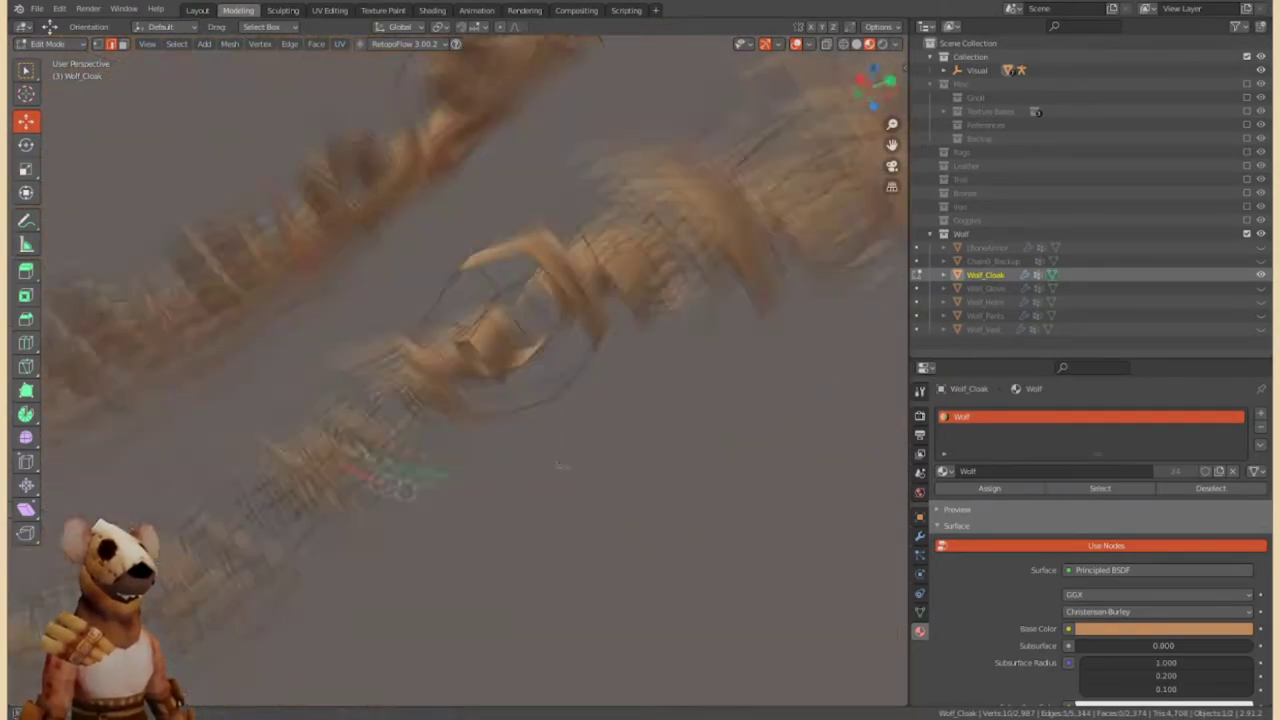
{"action": "key", "text": "ctrl+e"}
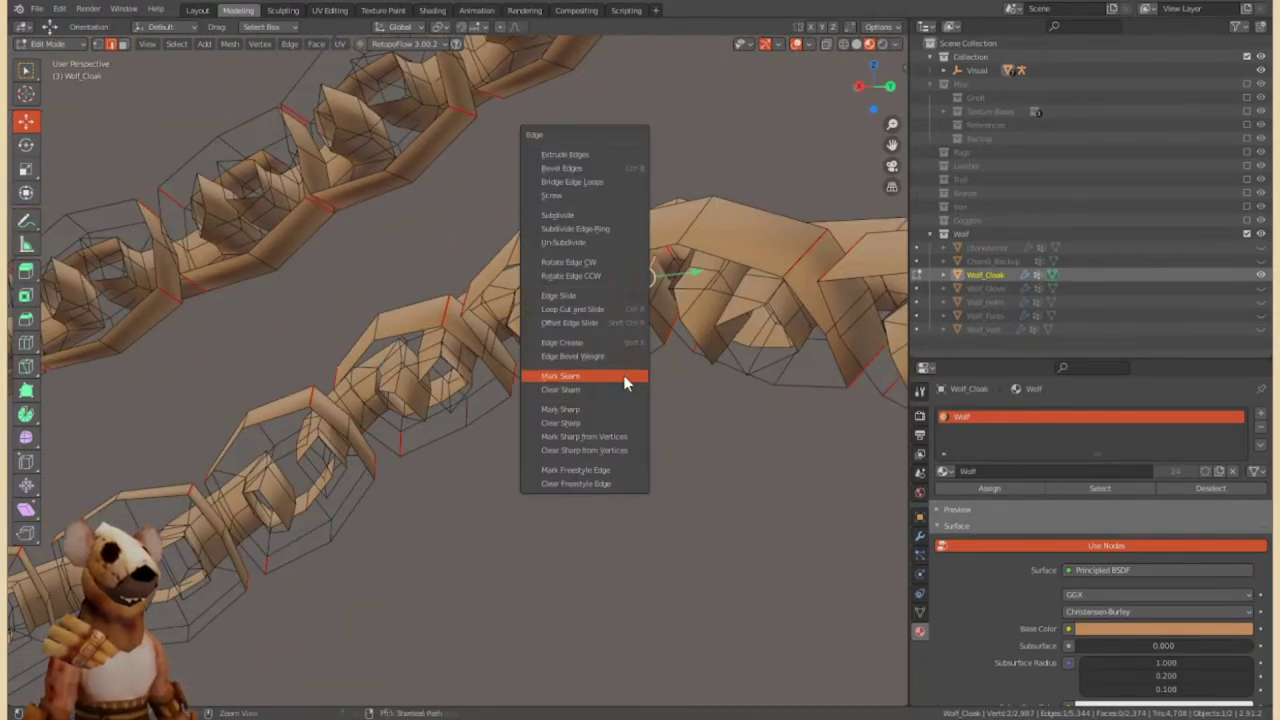
{"action": "mouse_move", "coordinate": [450, 400]}
{"action": "middle_mouse_down"}
{"action": "mouse_move", "coordinate": [600, 400]}
{"action": "mouse_move", "coordinate": [610, 376]}
{"action": "middle_mouse_up"}
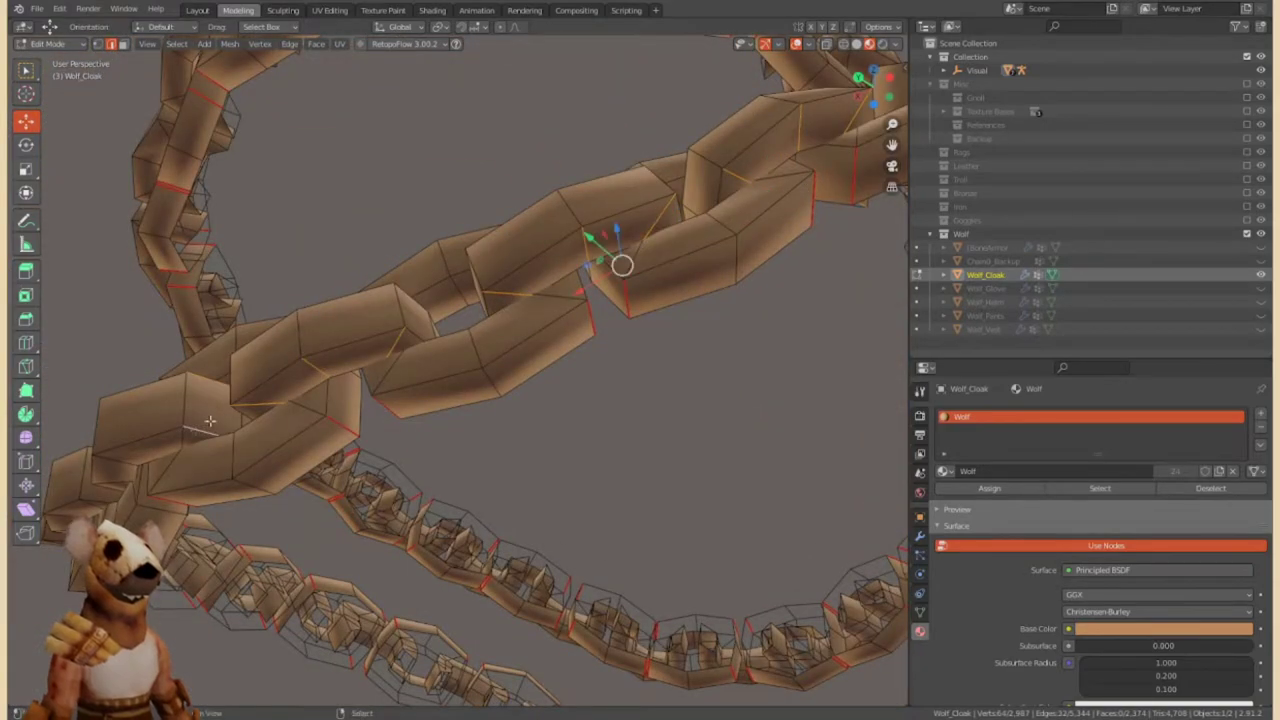
{"action": "scroll", "coordinate": [610, 376], "scroll_direction": "down", "scroll_amount": 3}
{"action": "key", "text": "ctrl+e"}
{"action": "left_click", "coordinate": [609, 374]}
{"action": "left_click", "coordinate": [631, 243]}
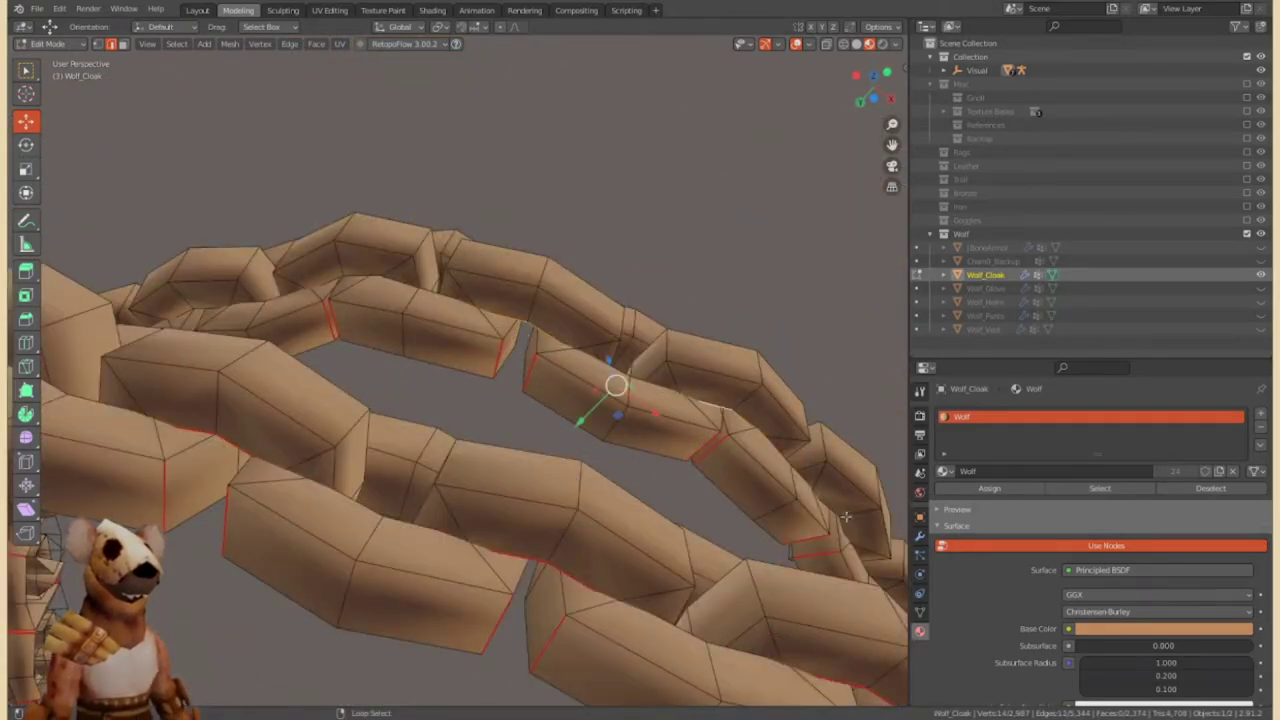
Orbit to a side view of the chain arch and bring up Ctrl+E for the next links.
{"action": "middle_click_drag", "start_coordinate": [213, 303], "coordinate": [415, 464]}
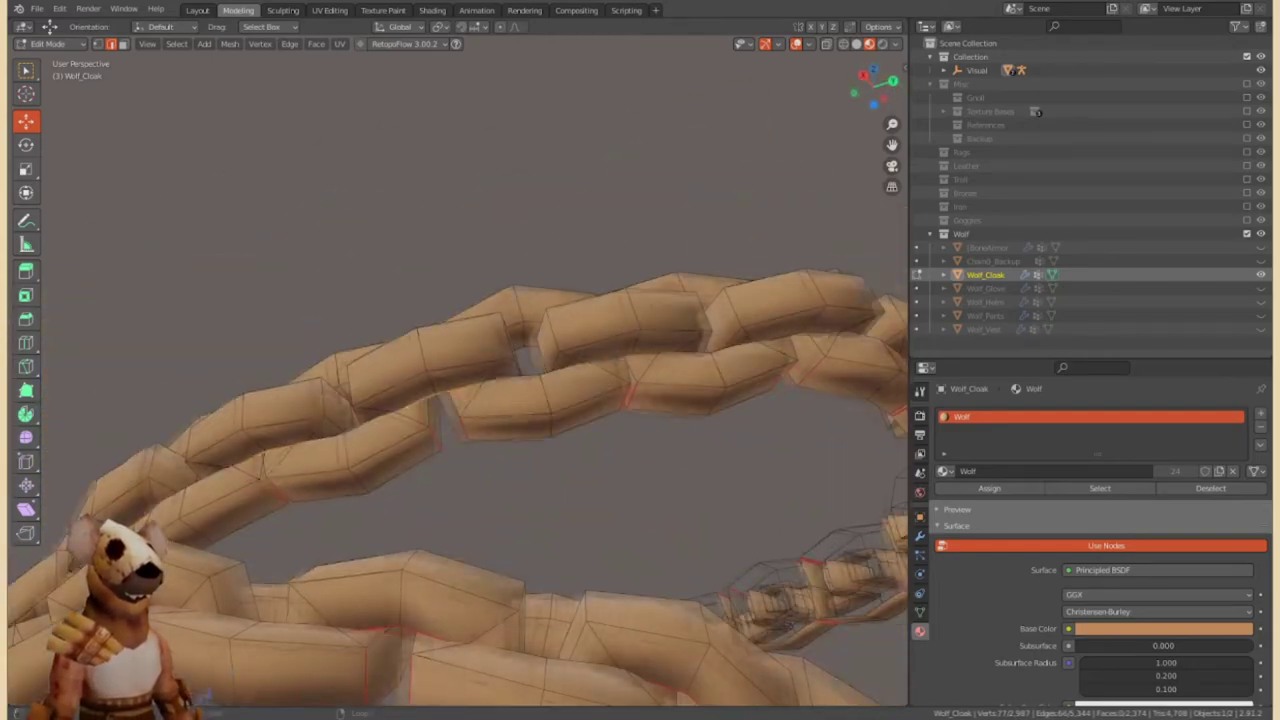
{"action": "middle_click_drag", "start_coordinate": [612, 418], "coordinate": [565, 408]}
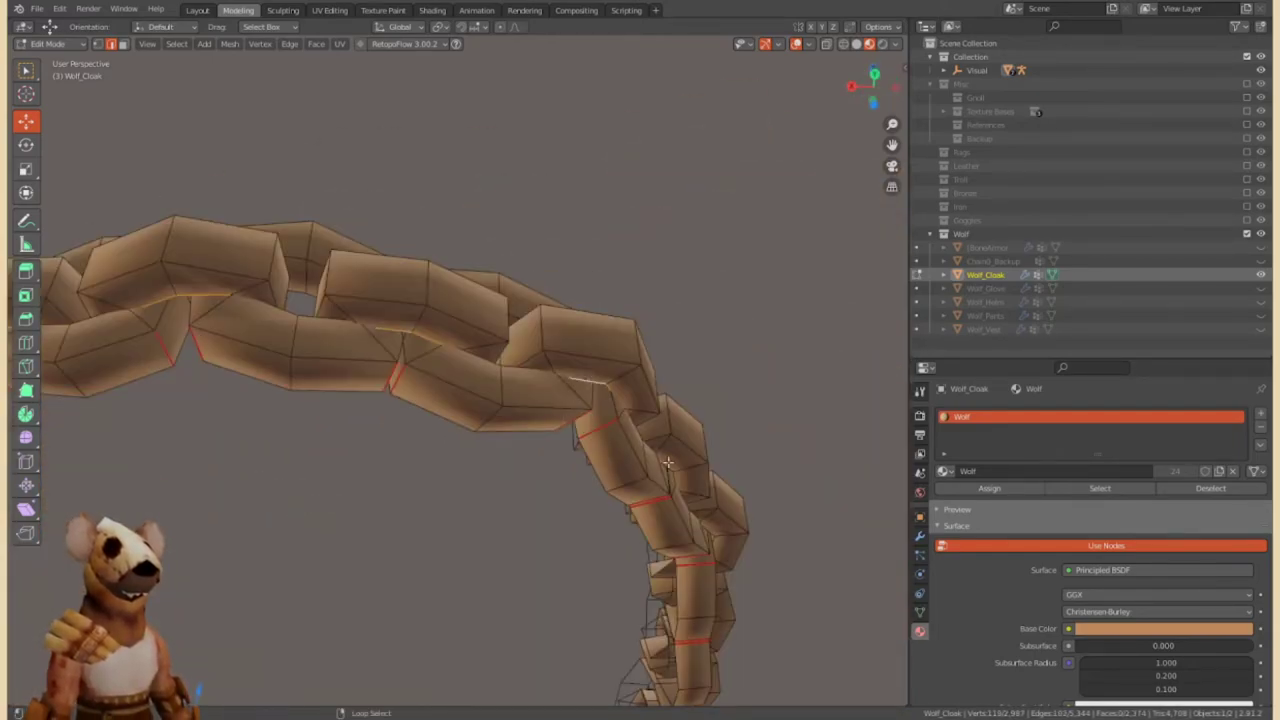
{"action": "middle_click_drag", "start_coordinate": [666, 461], "coordinate": [670, 508]}
{"action": "key", "text": "ctrl+e"}
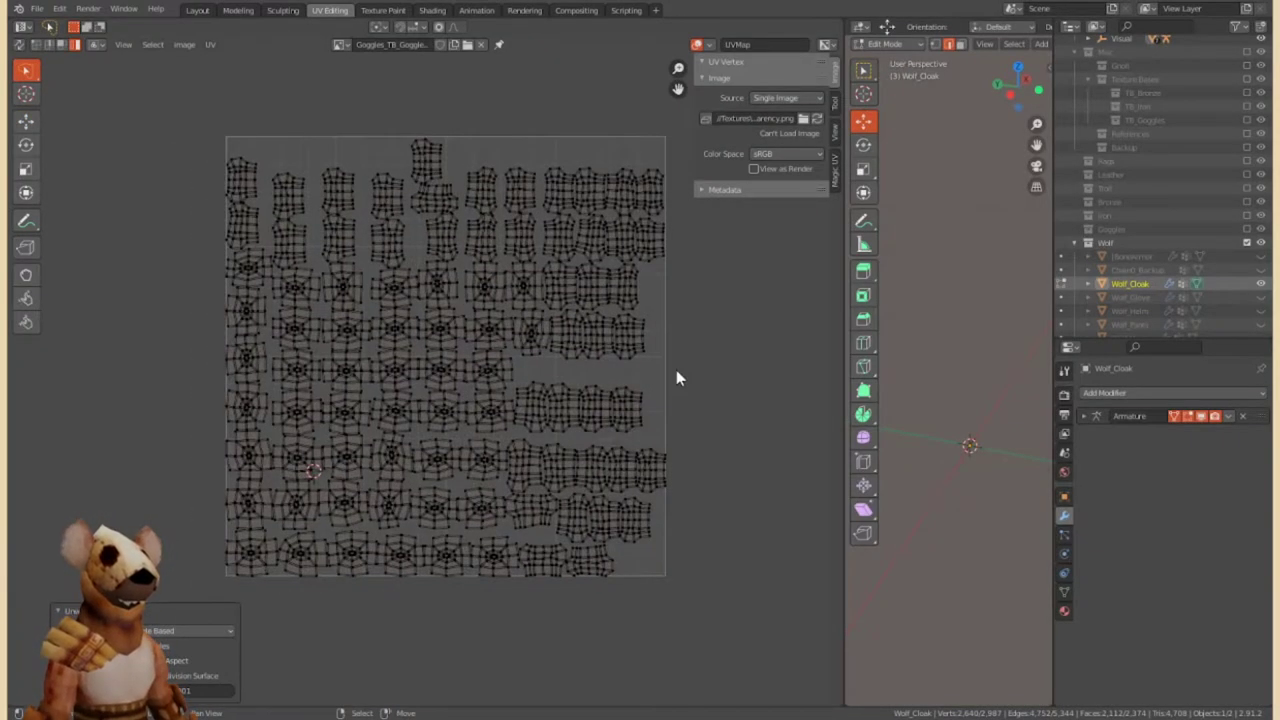
Select the duplicate decal islands from the bottom row and drop them onto the orange island.
{"action": "scroll", "coordinate": [330, 410], "scroll_direction": "up", "scroll_amount": 3}
{"action": "left_click", "coordinate": [274, 451]}
{"action": "key", "text": "g"}
{"action": "key", "text": "Escape"}
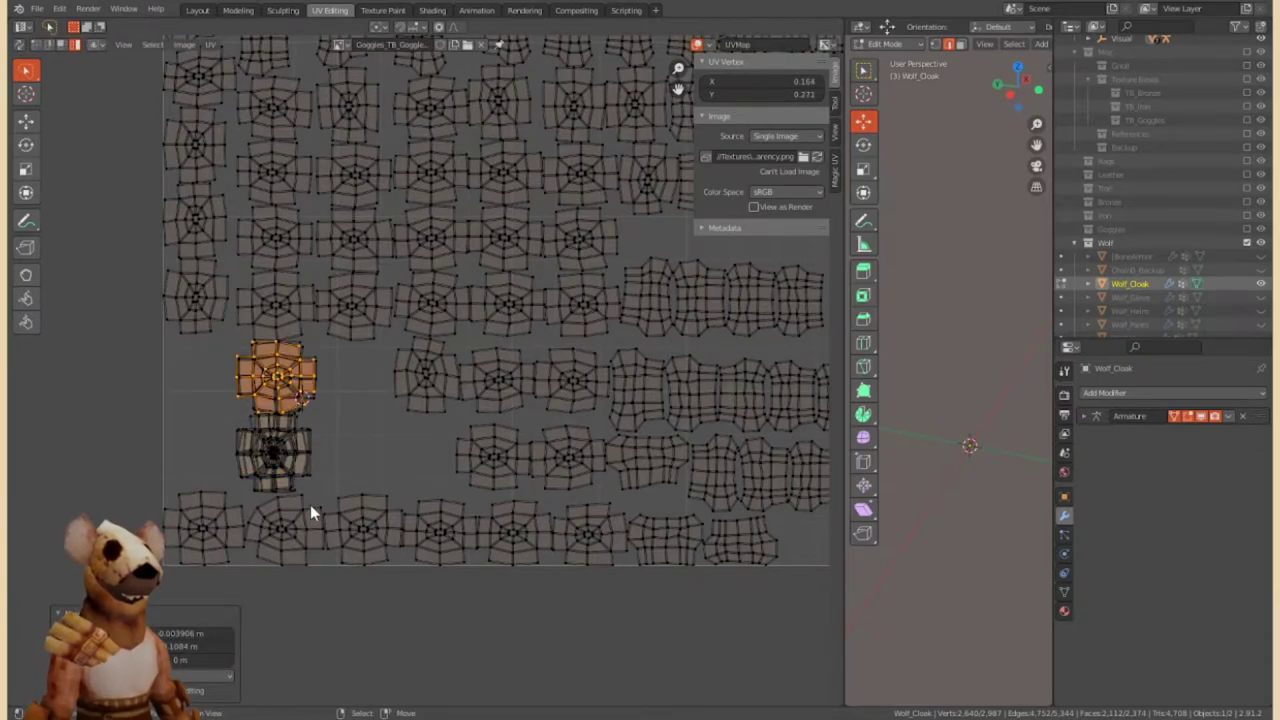
{"action": "left_click", "coordinate": [395, 385], "text": "shift"}
{"action": "key", "text": "g"}
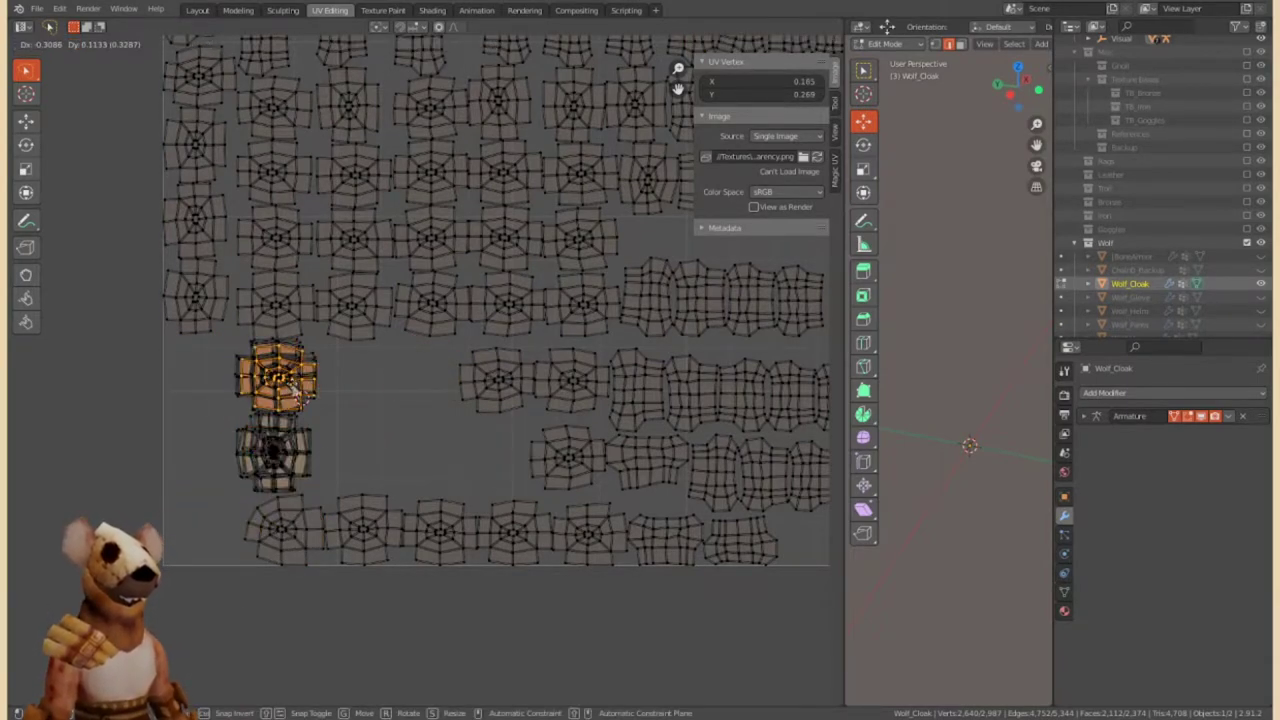
{"action": "left_click", "coordinate": [438, 530]}
{"action": "left_click", "coordinate": [512, 530]}
{"action": "left_click", "coordinate": [590, 532]}
{"action": "left_click", "coordinate": [568, 458]}
Stack the remaining row, right-side and upper-right decal islands onto the orange pile.
{"action": "left_click_drag", "start_coordinate": [568, 383], "coordinate": [275, 372]}
{"action": "left_click_drag", "start_coordinate": [195, 297], "coordinate": [273, 443]}
{"action": "mouse_move", "coordinate": [275, 297]}
{"action": "left_mouse_down"}
{"action": "mouse_move", "coordinate": [275, 410]}
{"action": "mouse_move", "coordinate": [405, 452]}
{"action": "left_mouse_up"}
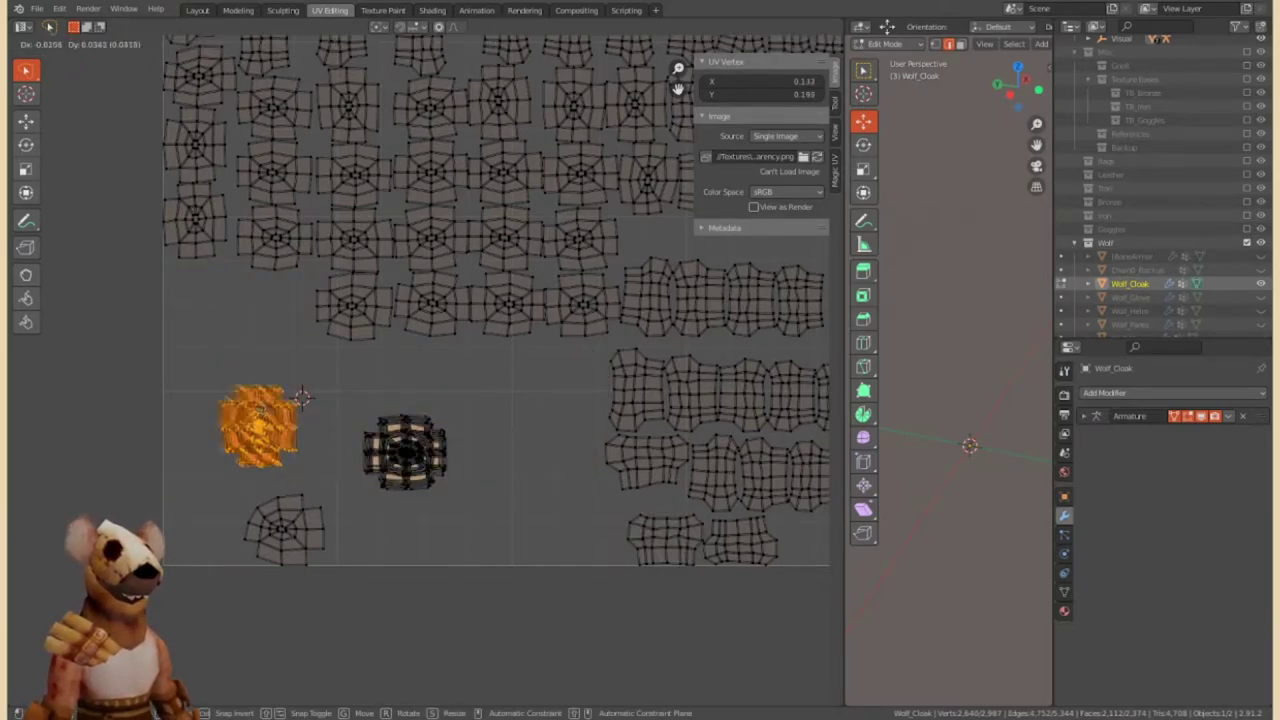
{"action": "left_click_drag", "start_coordinate": [258, 423], "coordinate": [214, 434]}
{"action": "left_click_drag", "start_coordinate": [405, 452], "coordinate": [309, 434]}
{"action": "left_click_drag", "start_coordinate": [355, 305], "coordinate": [308, 432]}
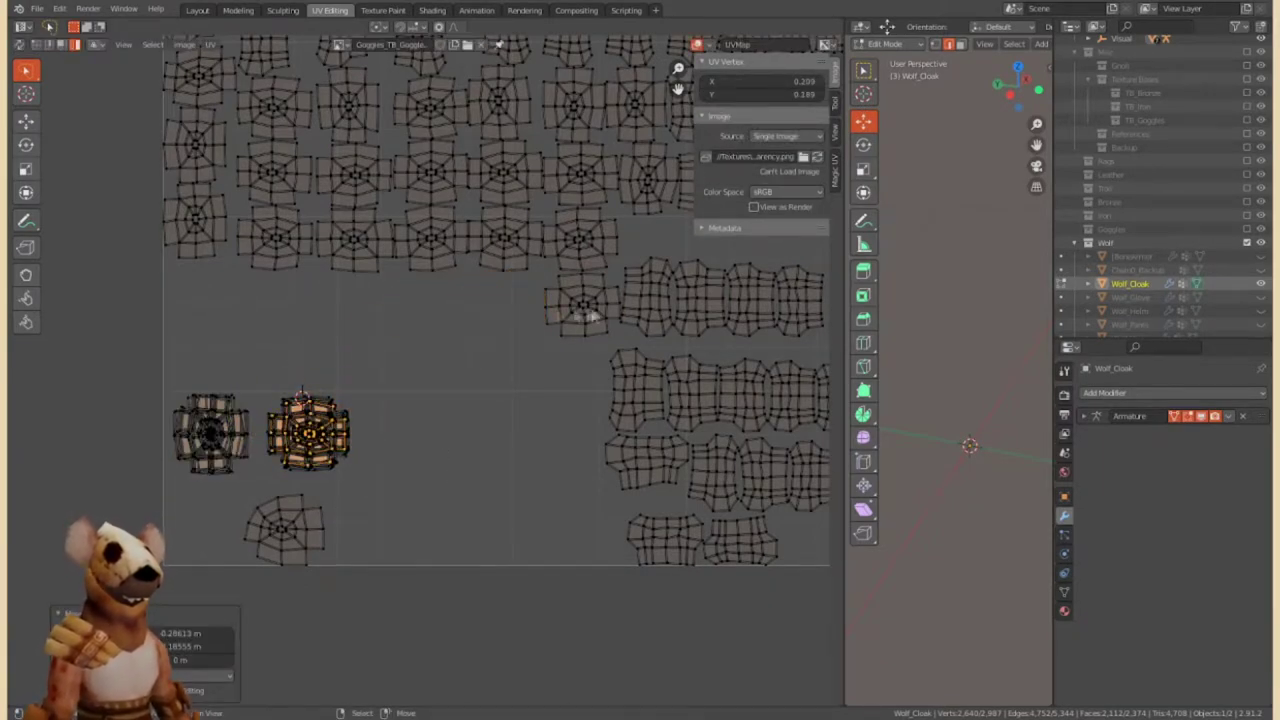
{"action": "left_click_drag", "start_coordinate": [540, 318], "coordinate": [269, 445]}
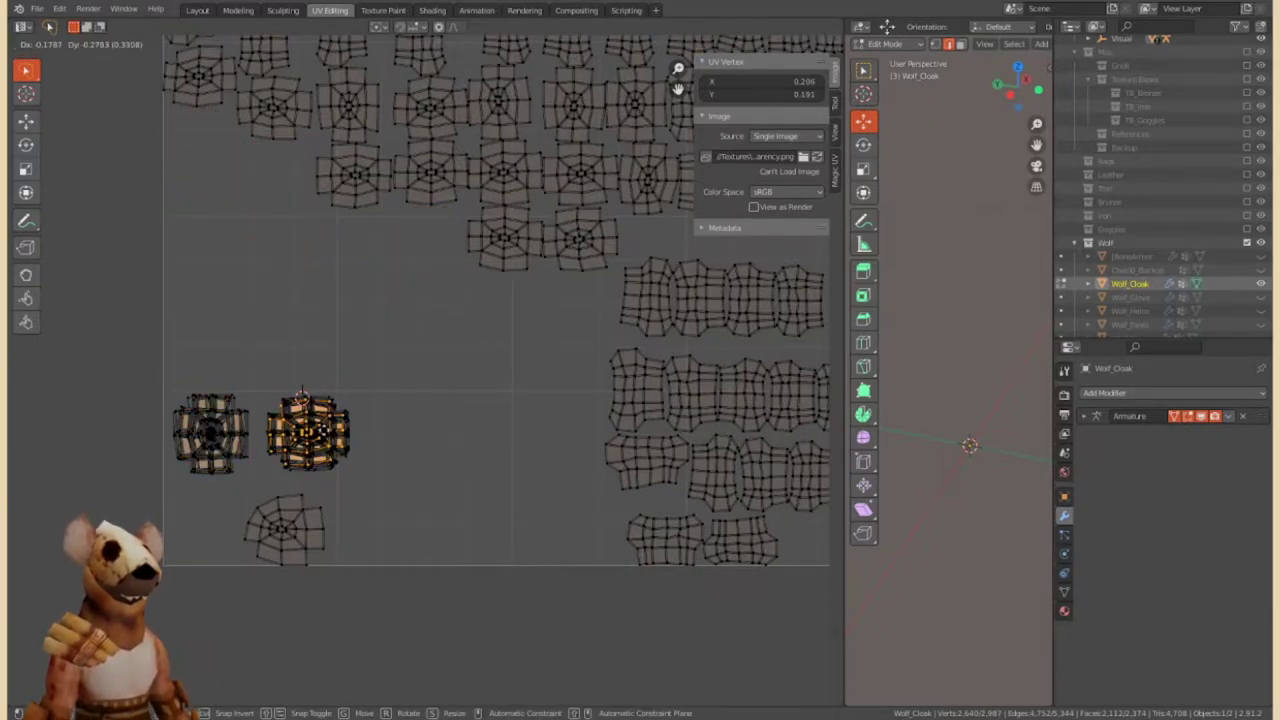
{"action": "left_click_drag", "start_coordinate": [580, 237], "coordinate": [316, 440]}
{"action": "middle_click_drag", "start_coordinate": [316, 440], "coordinate": [346, 450]}
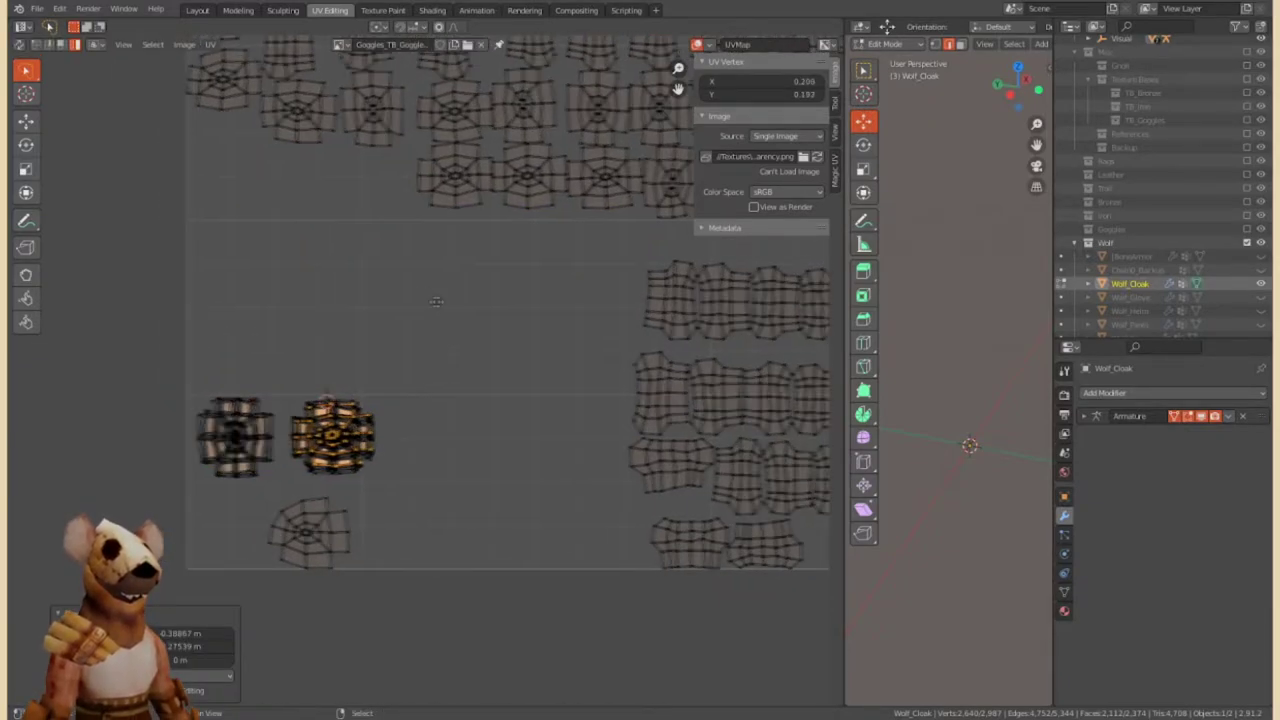
Move the strip islands toward the lower-left group and shift a stacked island up-left.
{"action": "left_click_drag", "start_coordinate": [622, 450], "coordinate": [404, 383]}
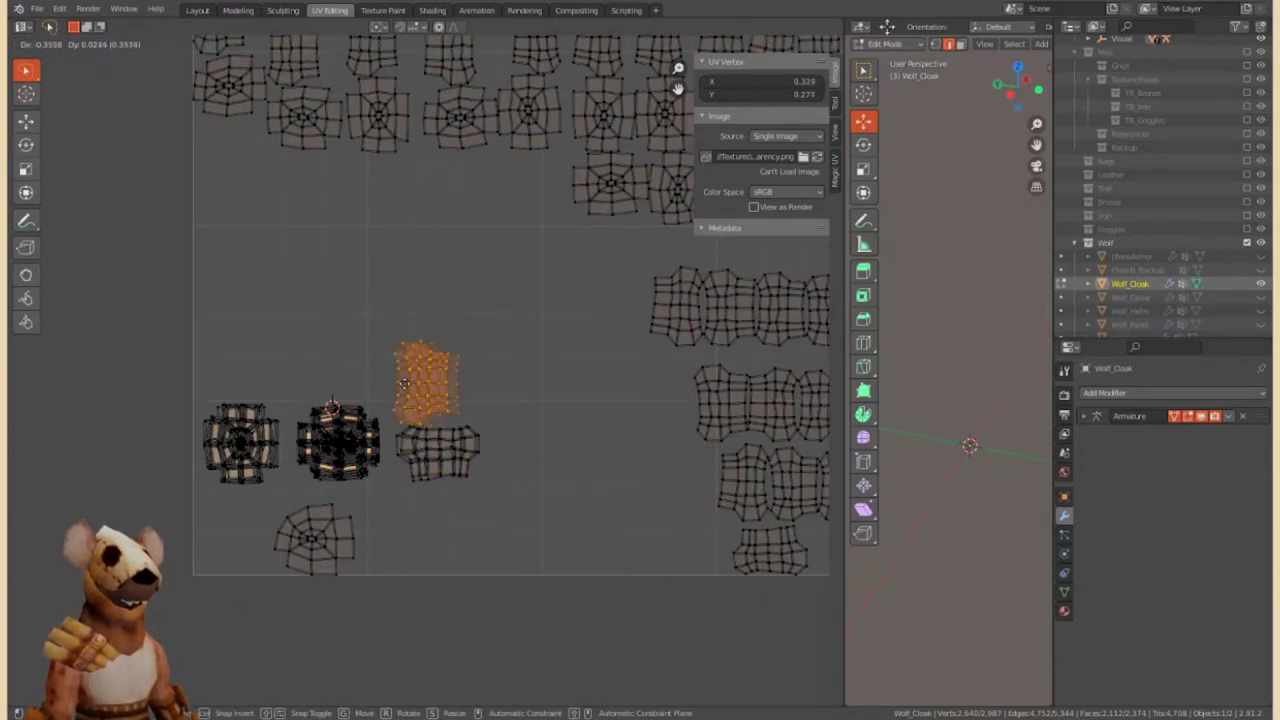
{"action": "left_click", "coordinate": [714, 486]}
{"action": "left_click_drag", "start_coordinate": [714, 486], "coordinate": [596, 338]}
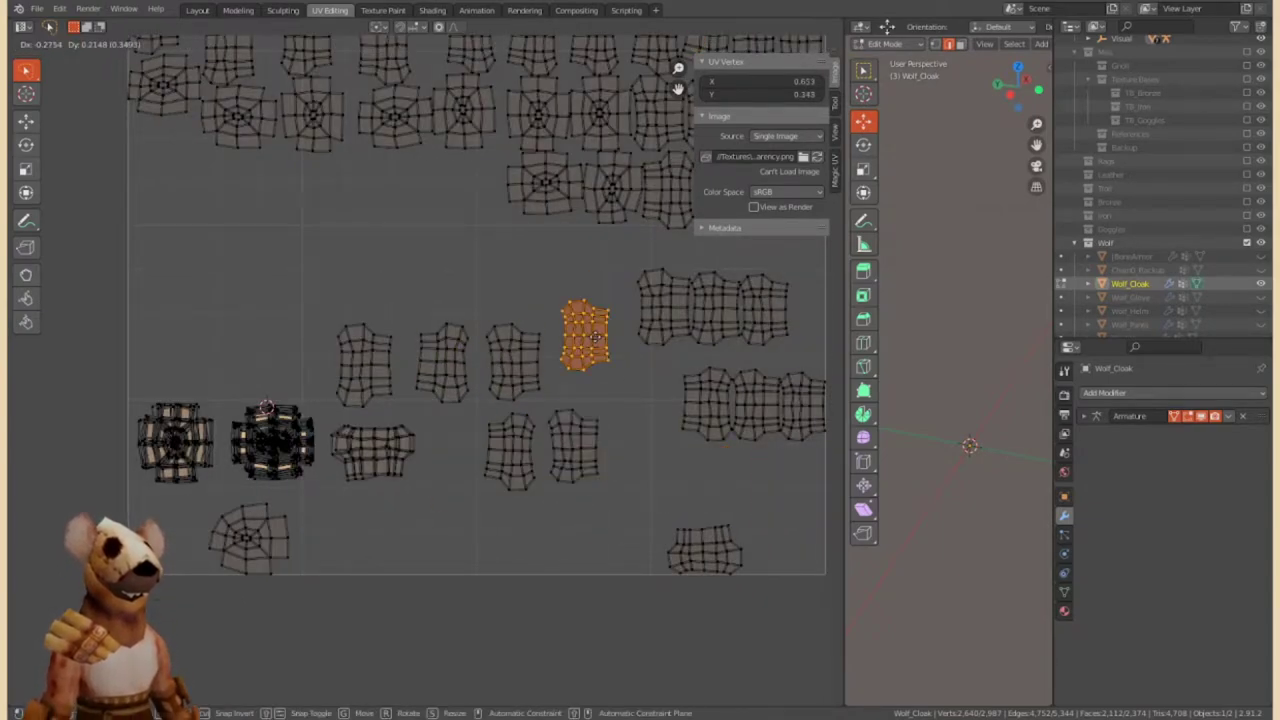
{"action": "left_click", "coordinate": [180, 450]}
{"action": "left_click_drag", "start_coordinate": [180, 450], "coordinate": [200, 350]}
Rotate two islands 90° with R90 and place them beside the stacked cards at the upper left.
{"action": "mouse_move", "coordinate": [449, 361]}
{"action": "left_mouse_down"}
{"action": "mouse_move", "coordinate": [470, 405]}
{"action": "mouse_move", "coordinate": [255, 365]}
{"action": "left_mouse_up"}
{"action": "type", "text": "r90"}
{"action": "key", "text": "Return"}
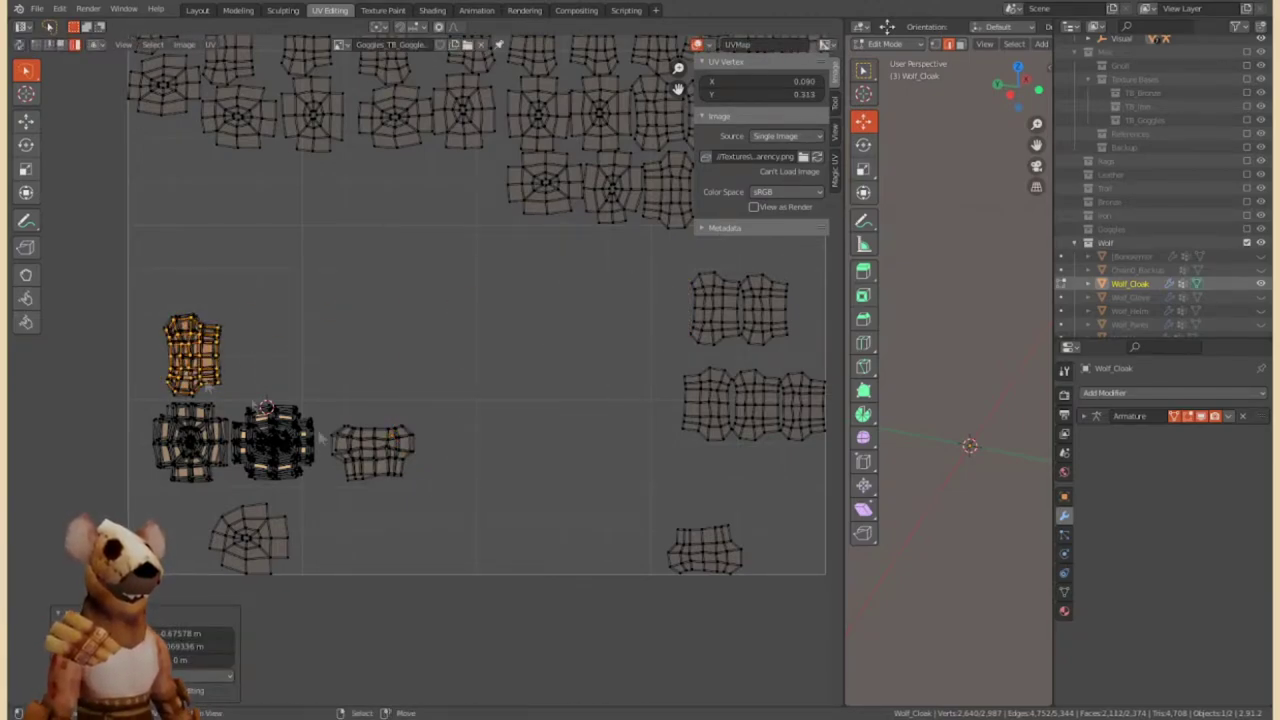
{"action": "left_click_drag", "start_coordinate": [408, 456], "coordinate": [313, 370]}
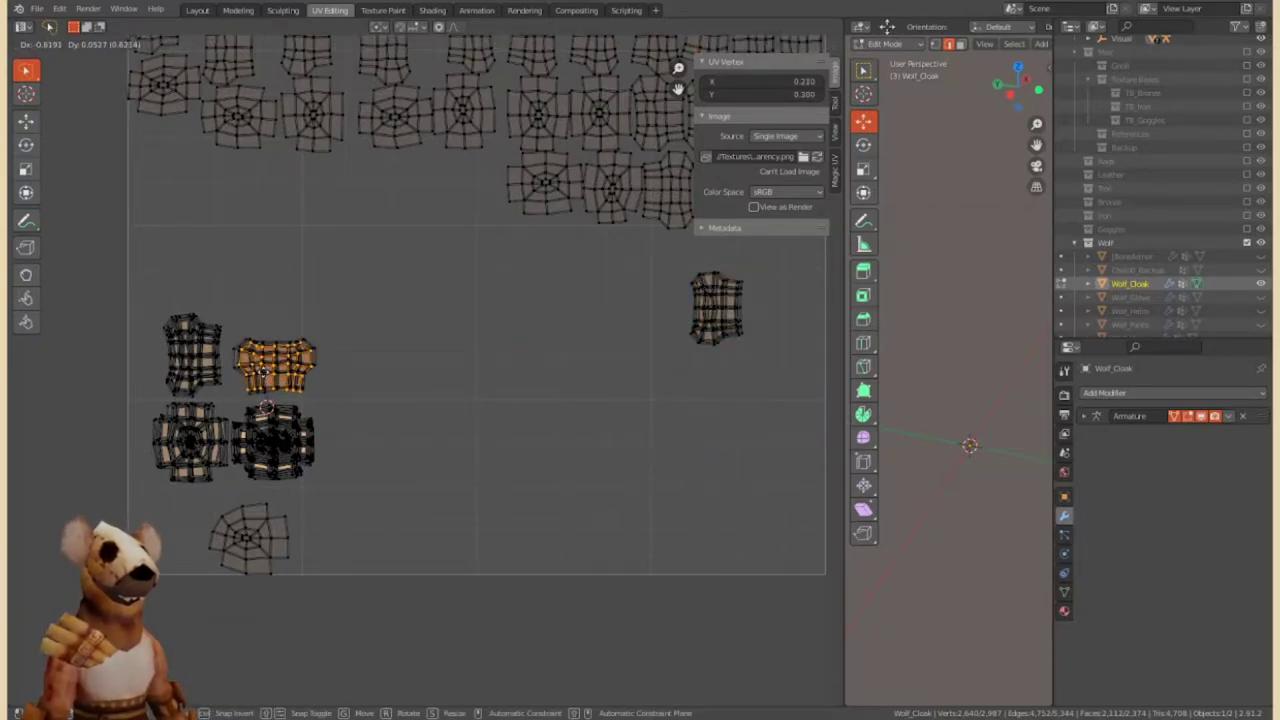
{"action": "left_click", "coordinate": [481, 343]}
{"action": "scroll", "coordinate": [481, 343], "scroll_direction": "down", "scroll_amount": 1}
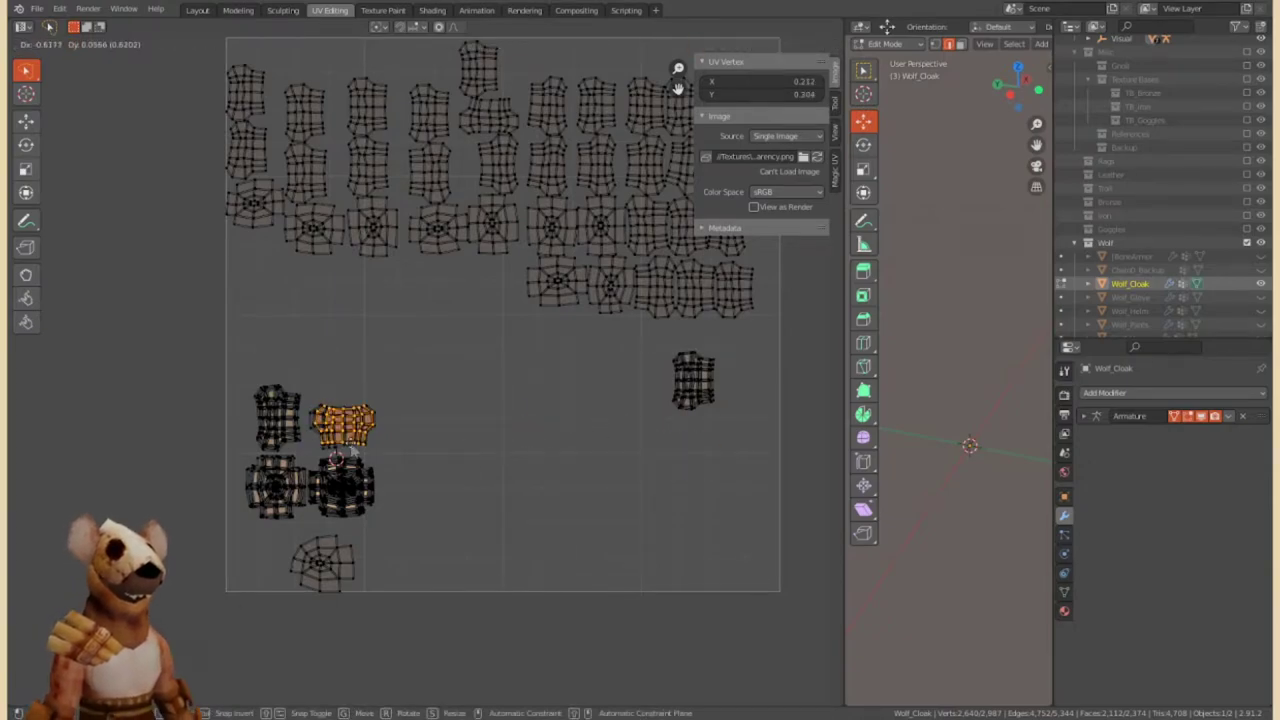
{"action": "left_click", "coordinate": [265, 225]}
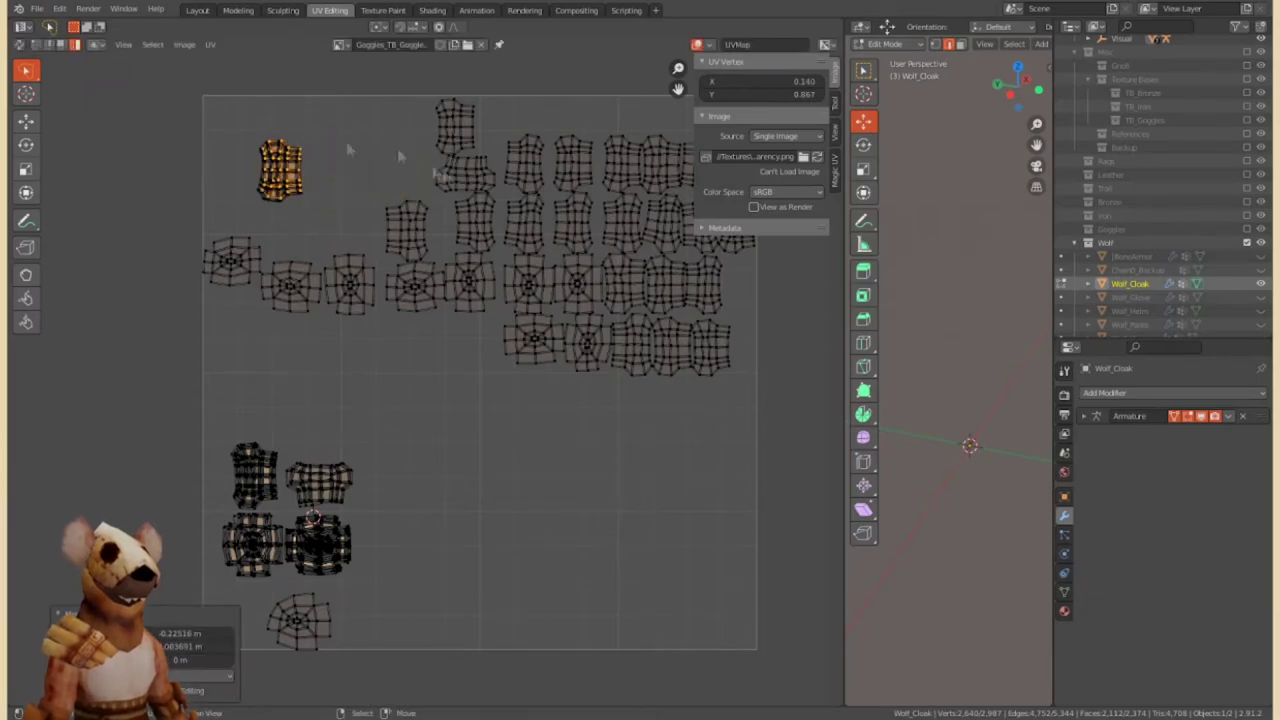
Move the stacked orange decal islands out of the UV square, then check the mesh in Modeling.
{"action": "key", "text": "g"}
{"action": "key", "text": "Escape"}
{"action": "key", "text": "g"}
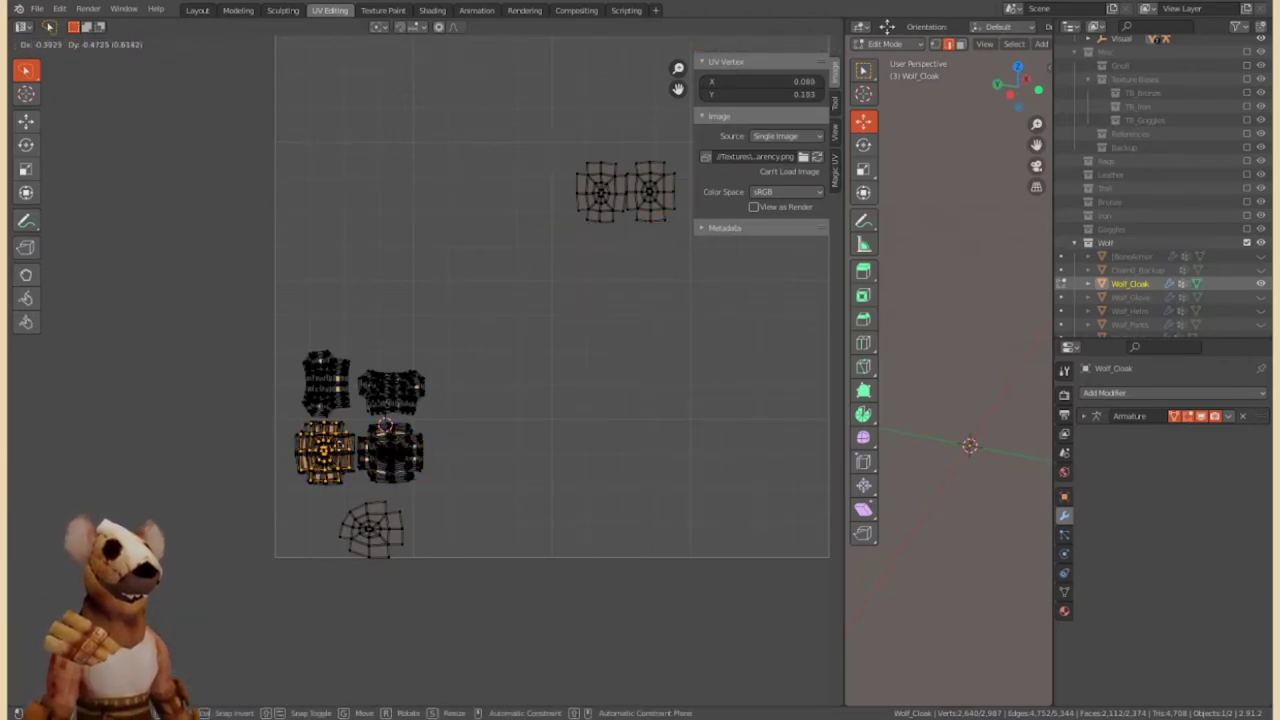
{"action": "left_click", "coordinate": [240, 10]}
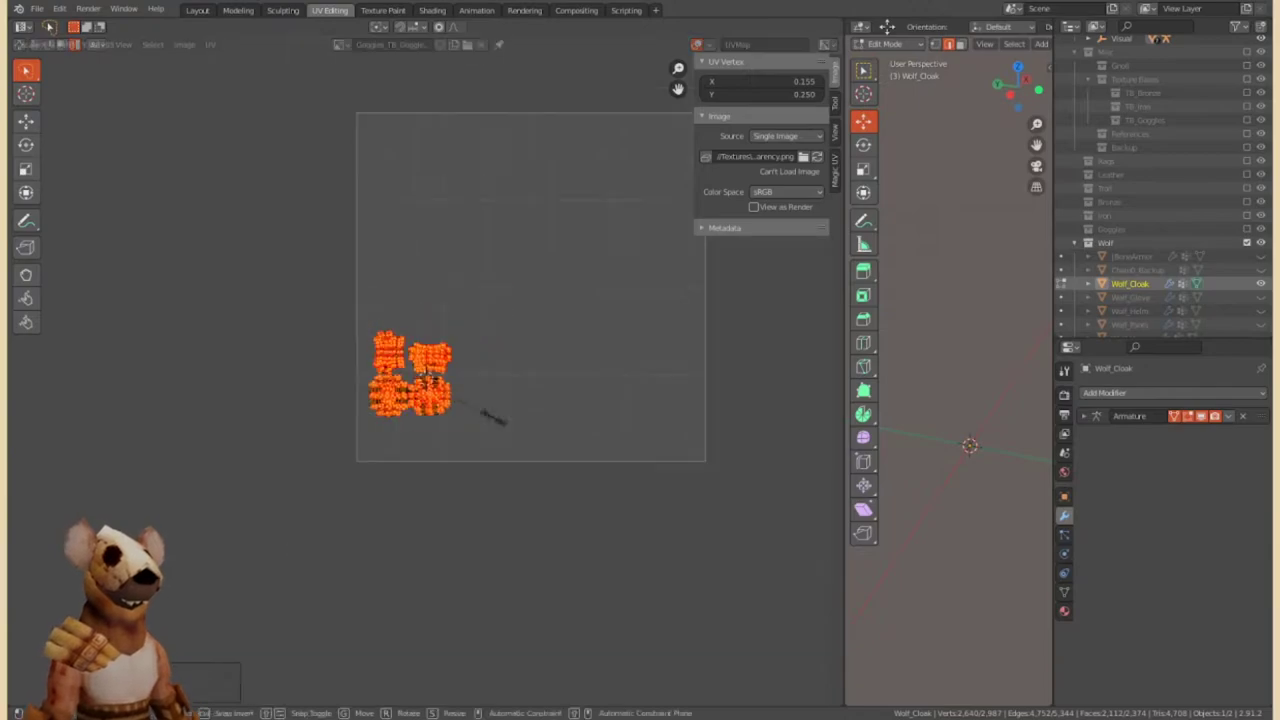
Re-unwrap the cloak UVs and rotate the curved strip island on the right.
{"action": "key", "text": "u"}
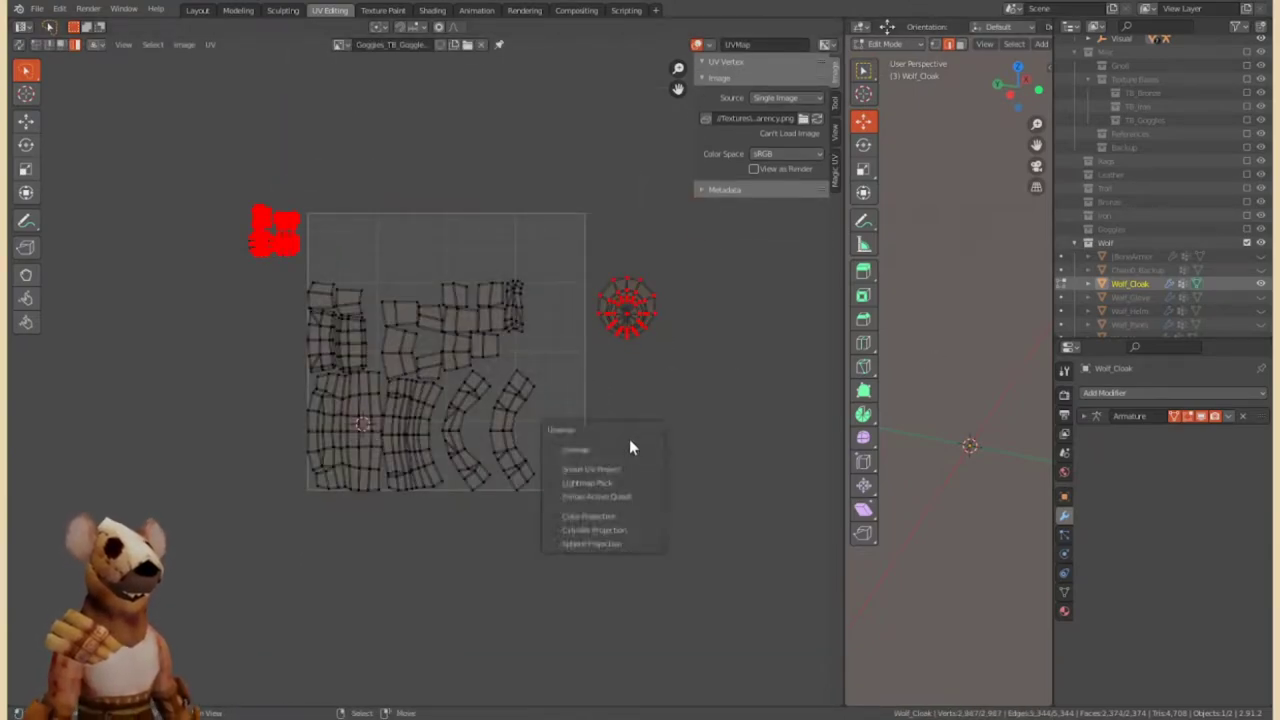
{"action": "left_click", "coordinate": [625, 445]}
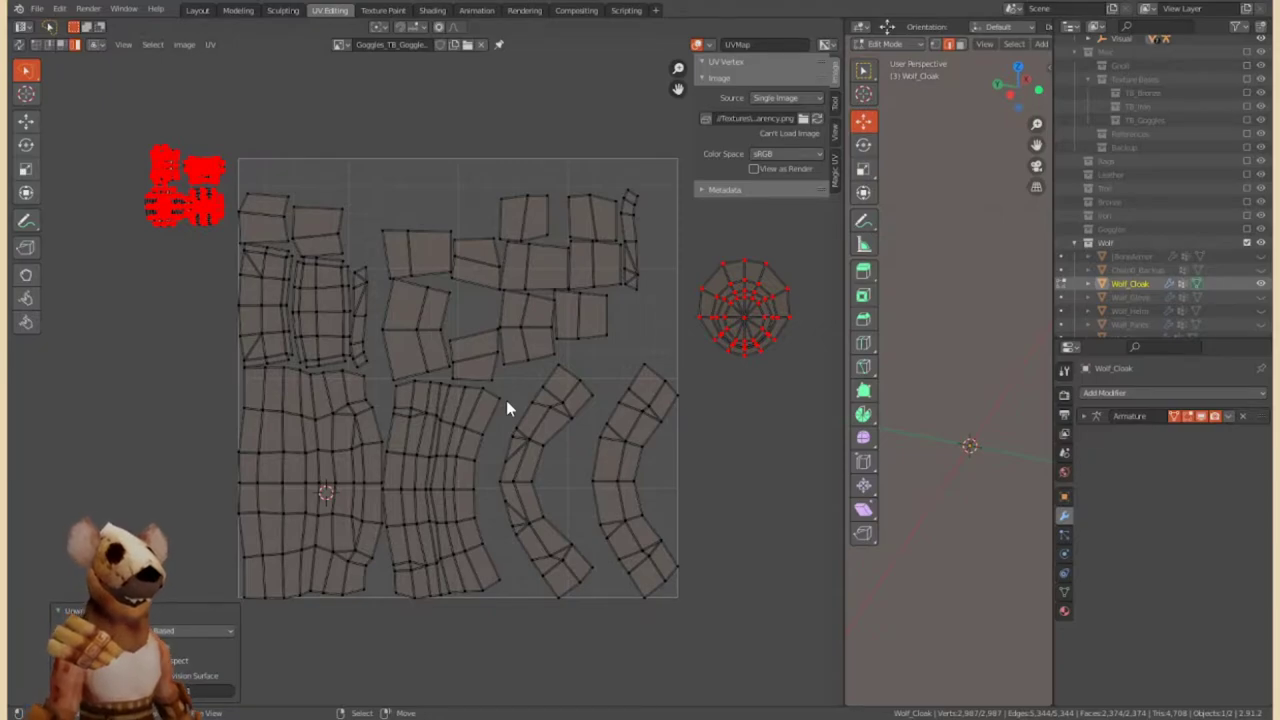
{"action": "left_click", "coordinate": [528, 443]}
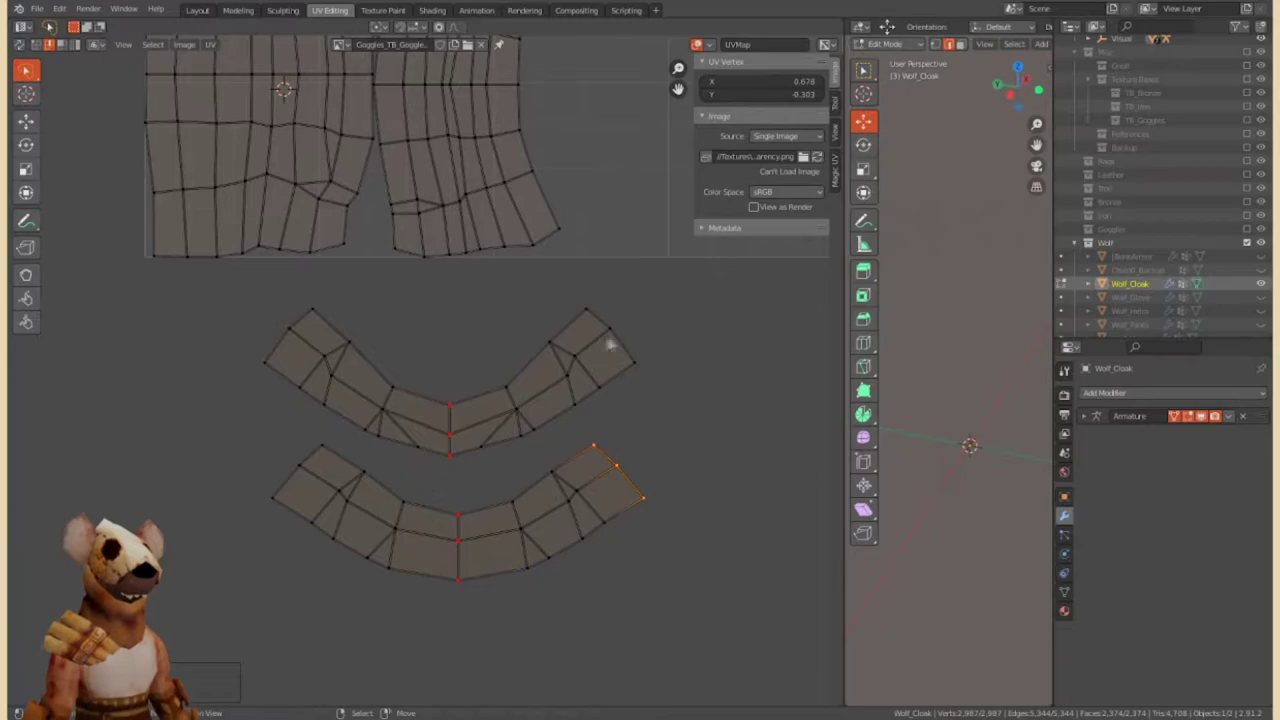
{"action": "key", "text": "r"}
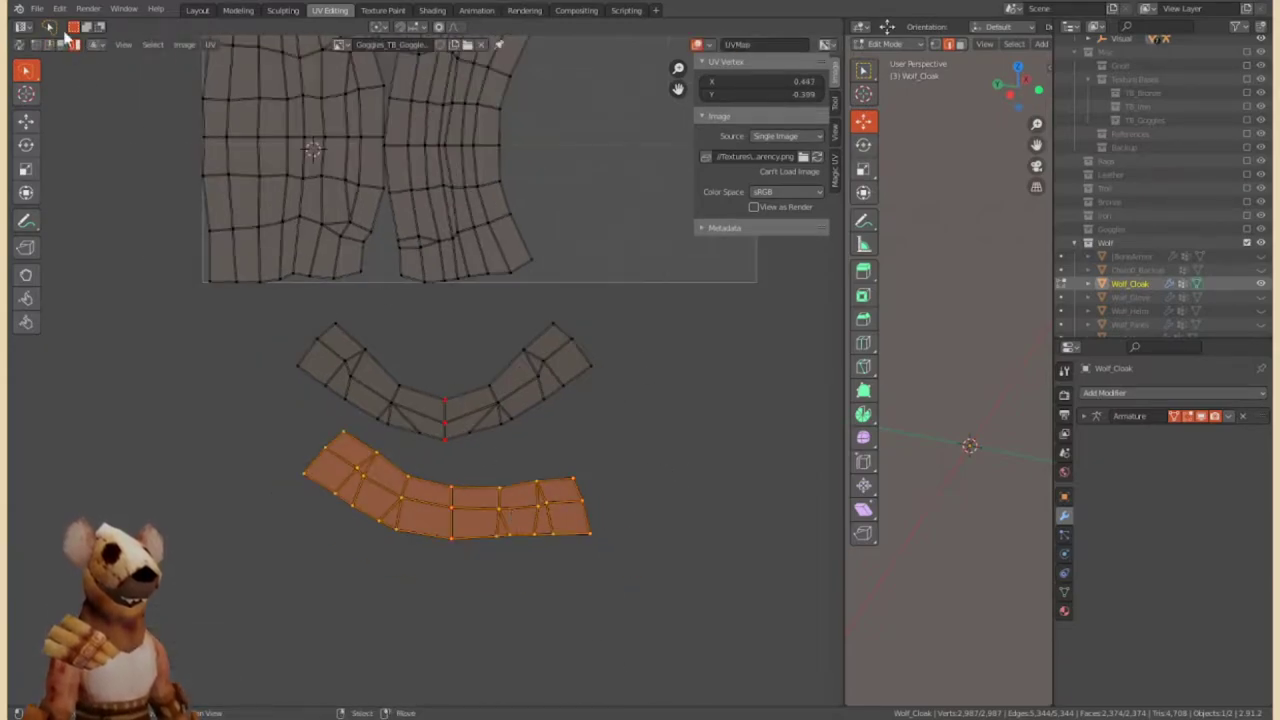
Select the whole upper strip and align it by committing an X position.
{"action": "left_click", "coordinate": [585, 515], "text": "alt"}
{"action": "key", "text": "ctrl+z"}
{"action": "key", "text": "l"}
{"action": "key", "text": "Return"}
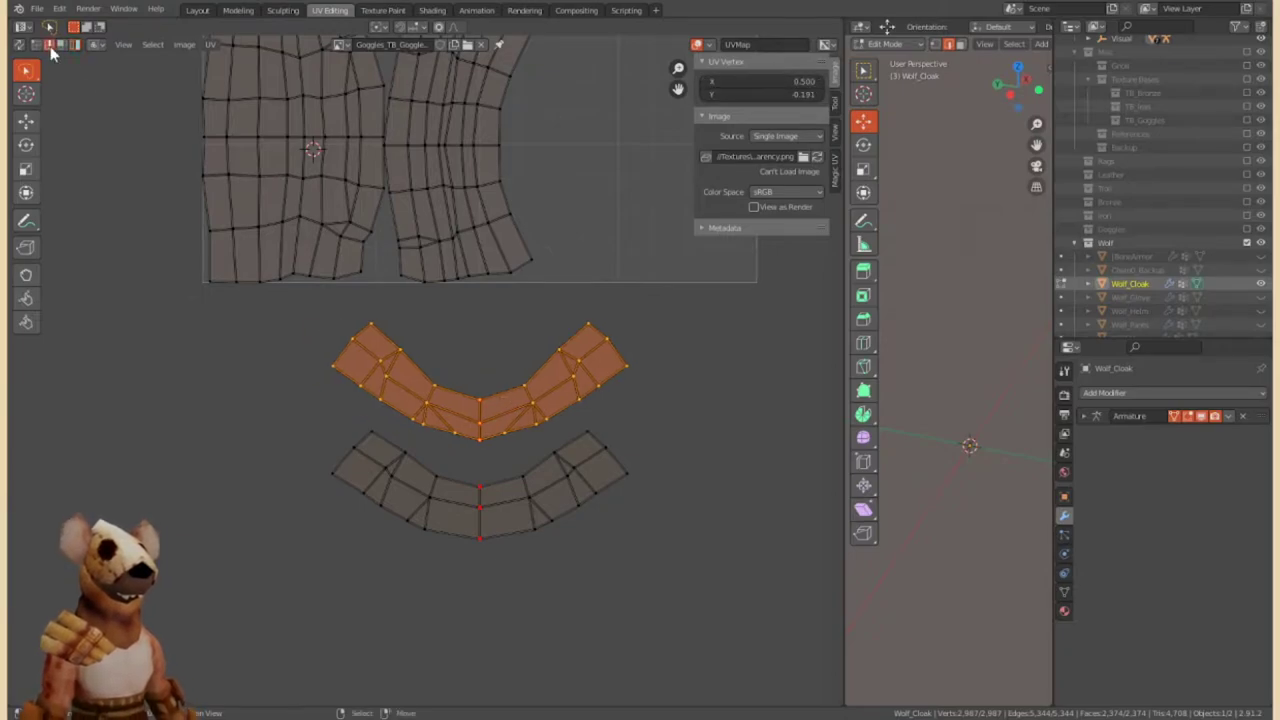
Rotate the right-end edges of the lower and upper cloak strips straight.
{"action": "scroll", "coordinate": [513, 470], "scroll_direction": "up", "scroll_amount": 2}
{"action": "left_click", "coordinate": [592, 418], "text": "alt"}
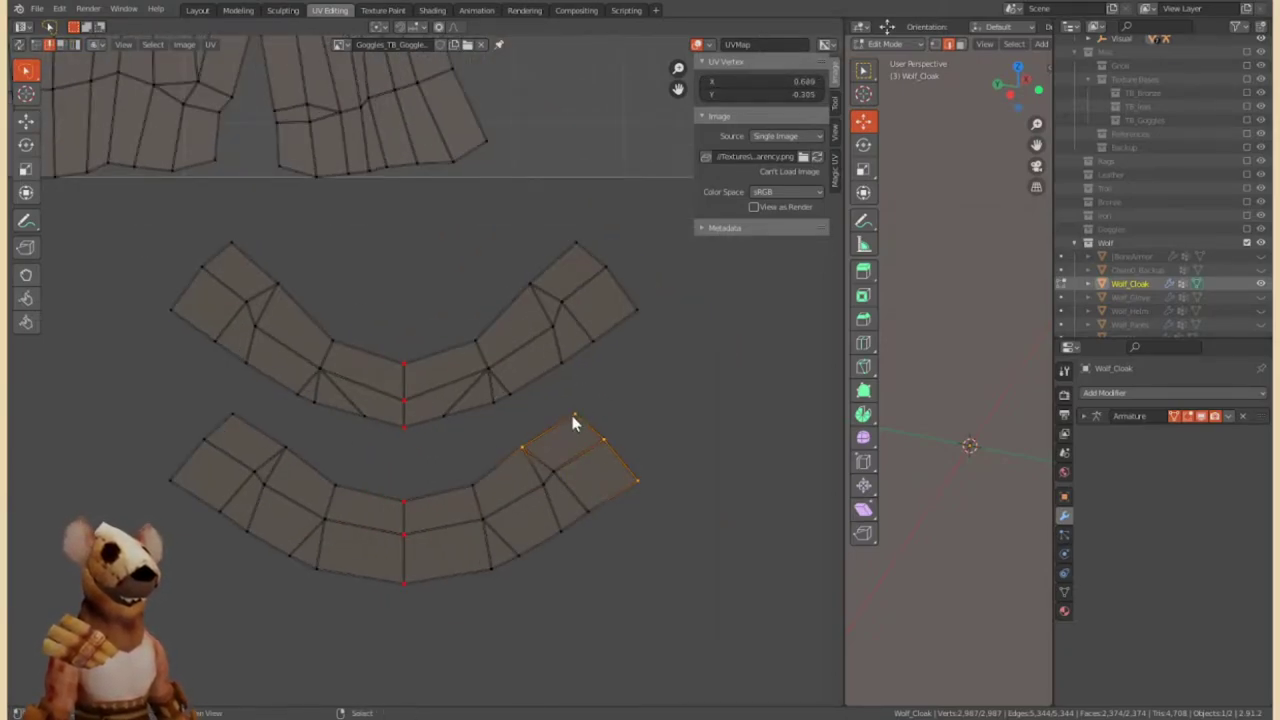
{"action": "key", "text": "r"}
{"action": "left_click", "coordinate": [610, 320]}
{"action": "left_click", "coordinate": [604, 276], "text": "alt"}
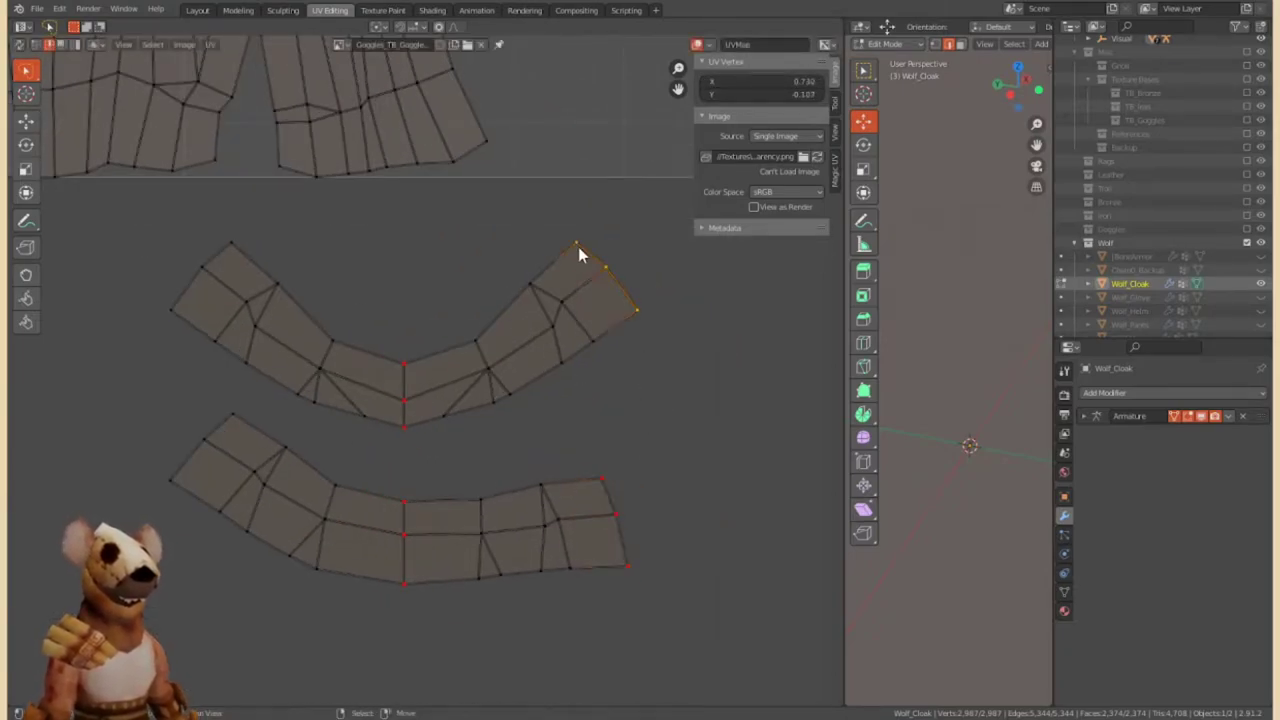
{"action": "key", "text": "r"}
{"action": "left_click", "coordinate": [428, 366]}
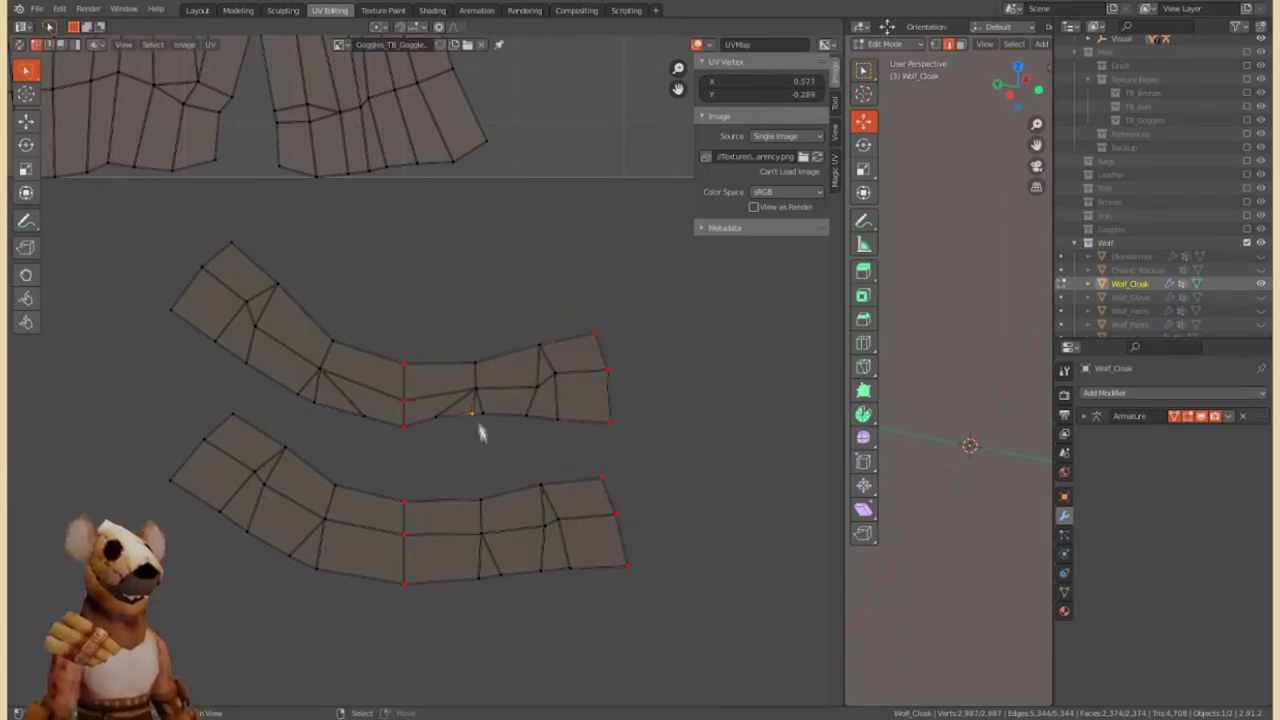
{"action": "left_click", "coordinate": [477, 449]}
Move the upper strip's end edge and scale the lower strip's end edge.
{"action": "left_click", "coordinate": [603, 358], "text": "alt"}
{"action": "key", "text": "g"}
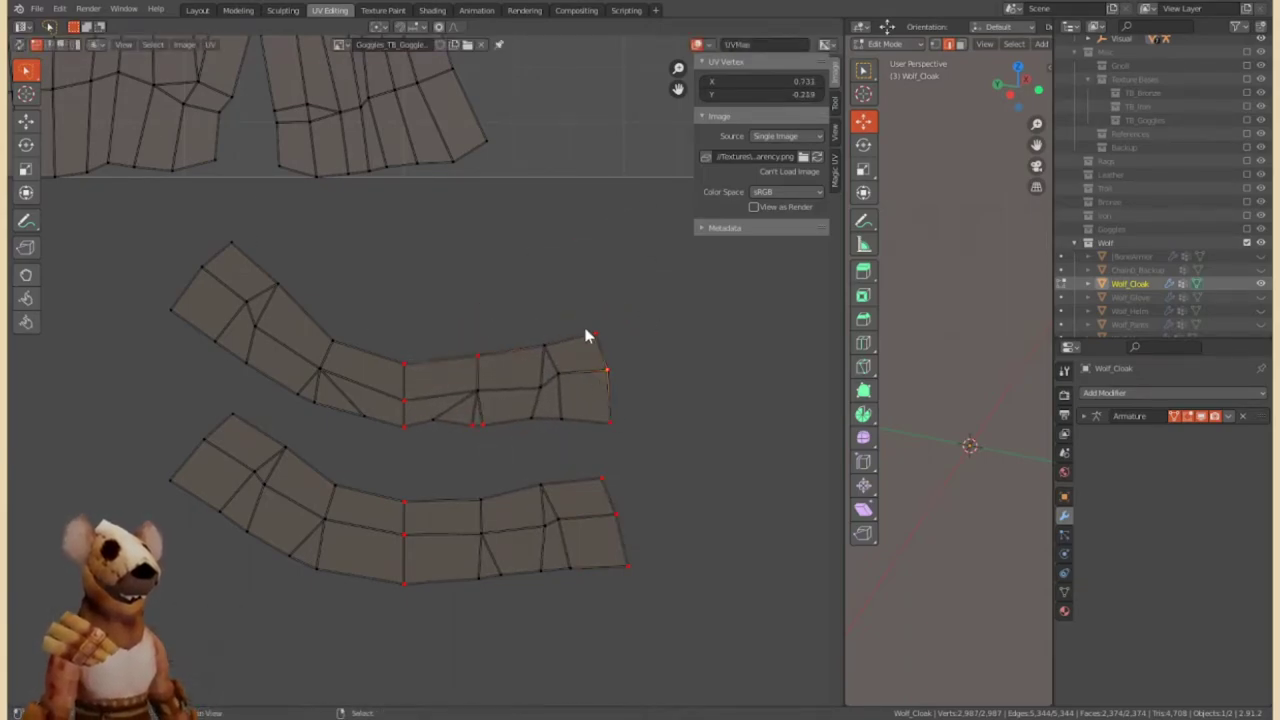
{"action": "left_click", "coordinate": [647, 271]}
{"action": "left_click", "coordinate": [615, 505], "text": "alt"}
{"action": "key", "text": "s"}
{"action": "left_click", "coordinate": [678, 463]}
{"action": "left_click", "coordinate": [609, 372], "text": "alt"}
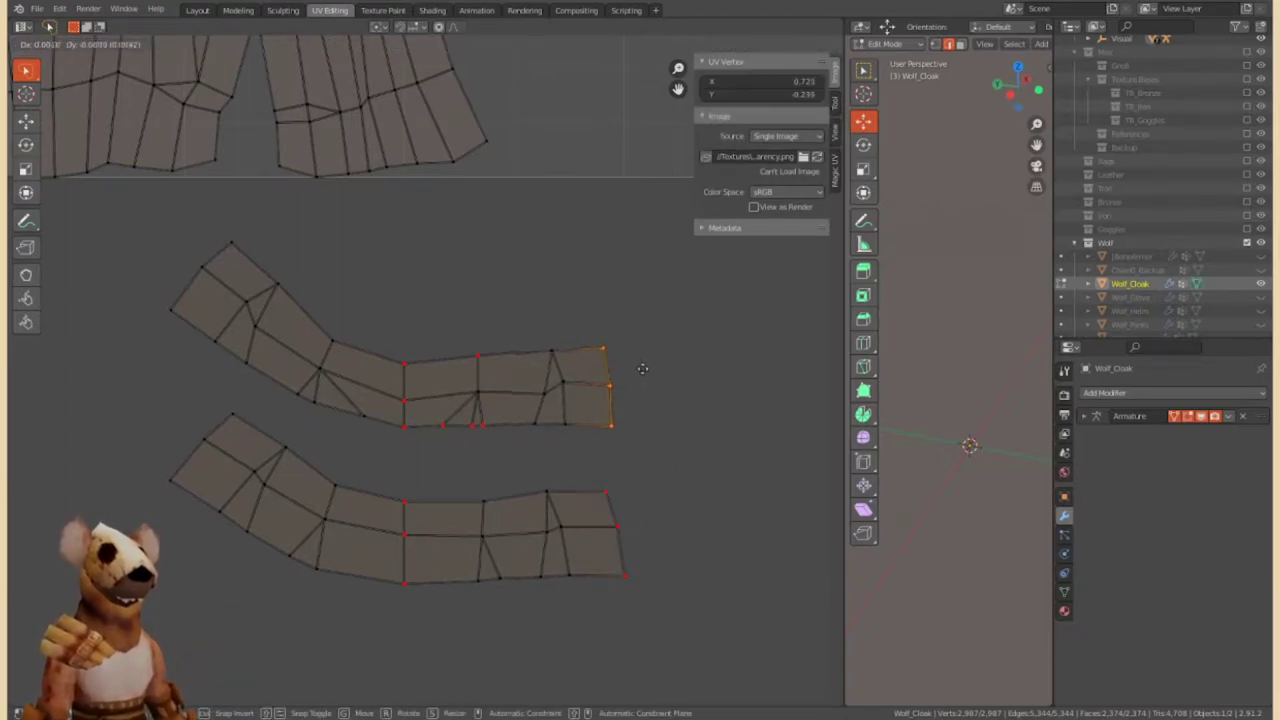
Re-lay out the upper strip around its pinned edges and set its middle edge coordinate to 0.5.
{"action": "key", "text": "a"}
{"action": "left_click", "coordinate": [210, 44]}
{"action": "left_click", "coordinate": [230, 58]}
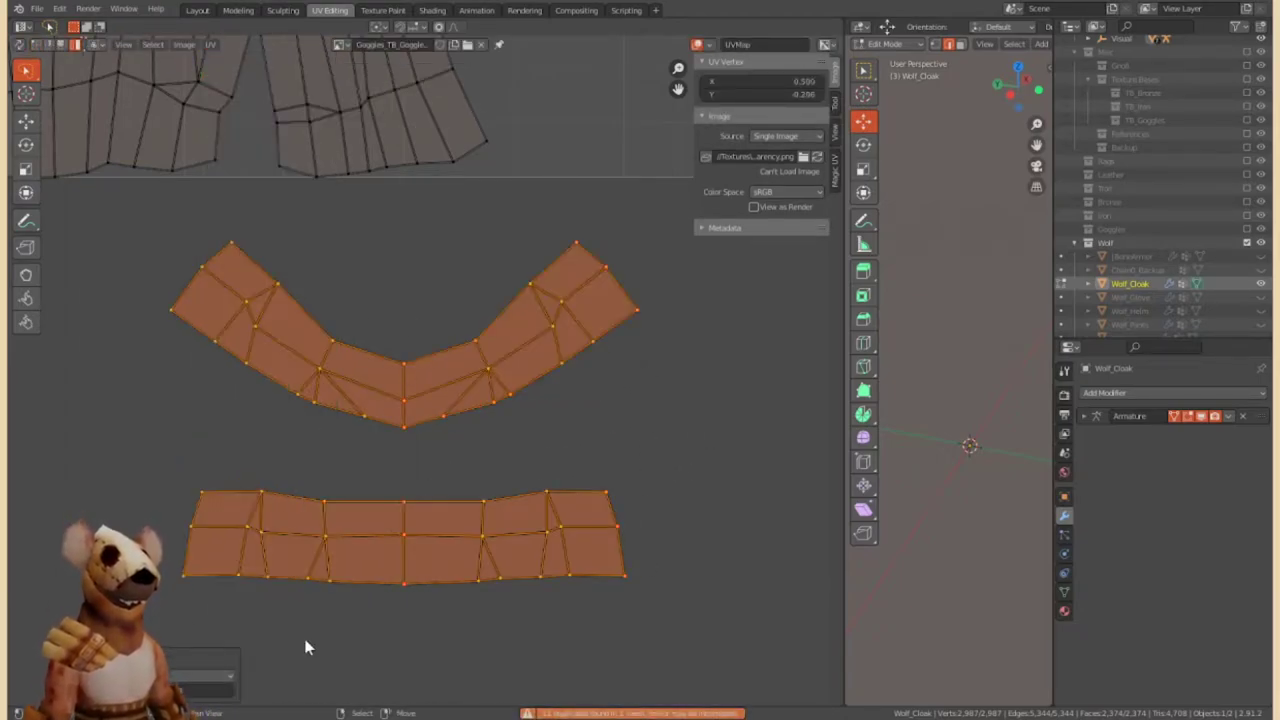
{"action": "key", "text": "ctrl+z"}
{"action": "key", "text": "l"}
{"action": "left_click", "coordinate": [210, 44]}
{"action": "left_click", "coordinate": [230, 58]}
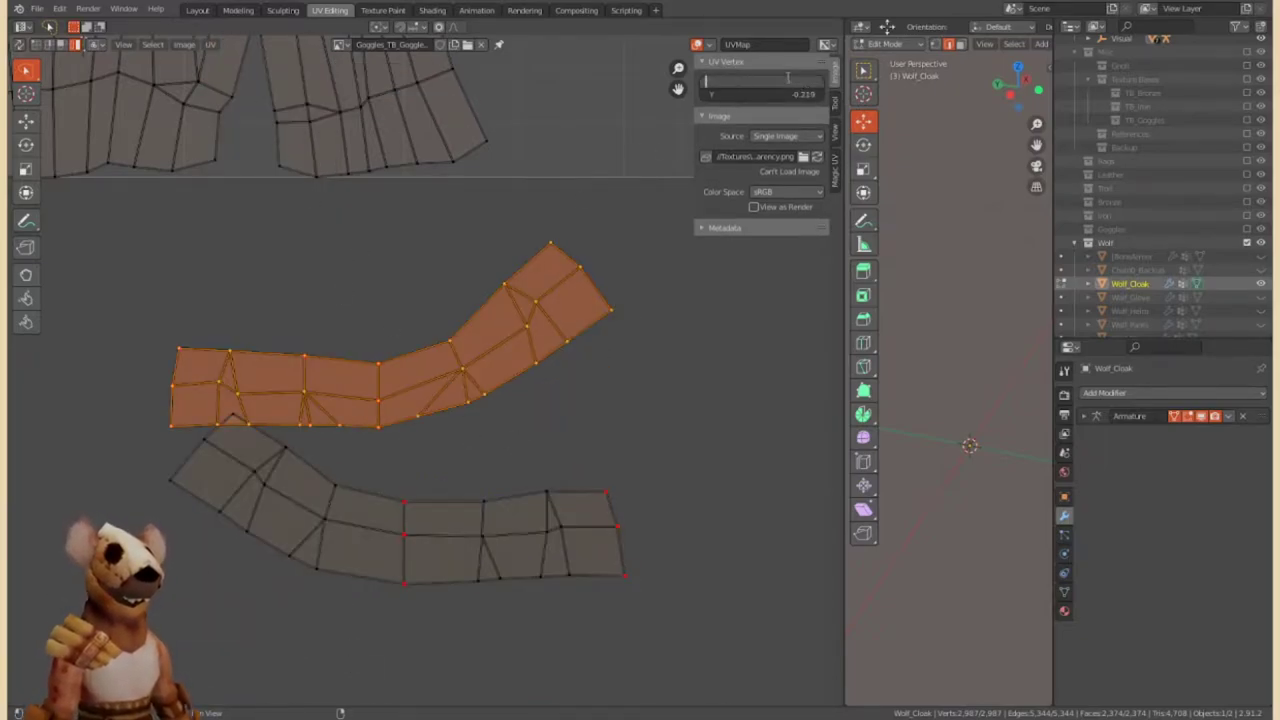
{"action": "type", "text": "0.5"}
{"action": "key", "text": "Tab"}
{"action": "key", "text": "Return"}
Select the lower strip's middle edge and try straightening both strips with the UV operations.
{"action": "left_click", "coordinate": [409, 523]}
{"action": "key", "text": "a"}
{"action": "left_click", "coordinate": [210, 44]}
{"action": "left_click", "coordinate": [253, 101]}
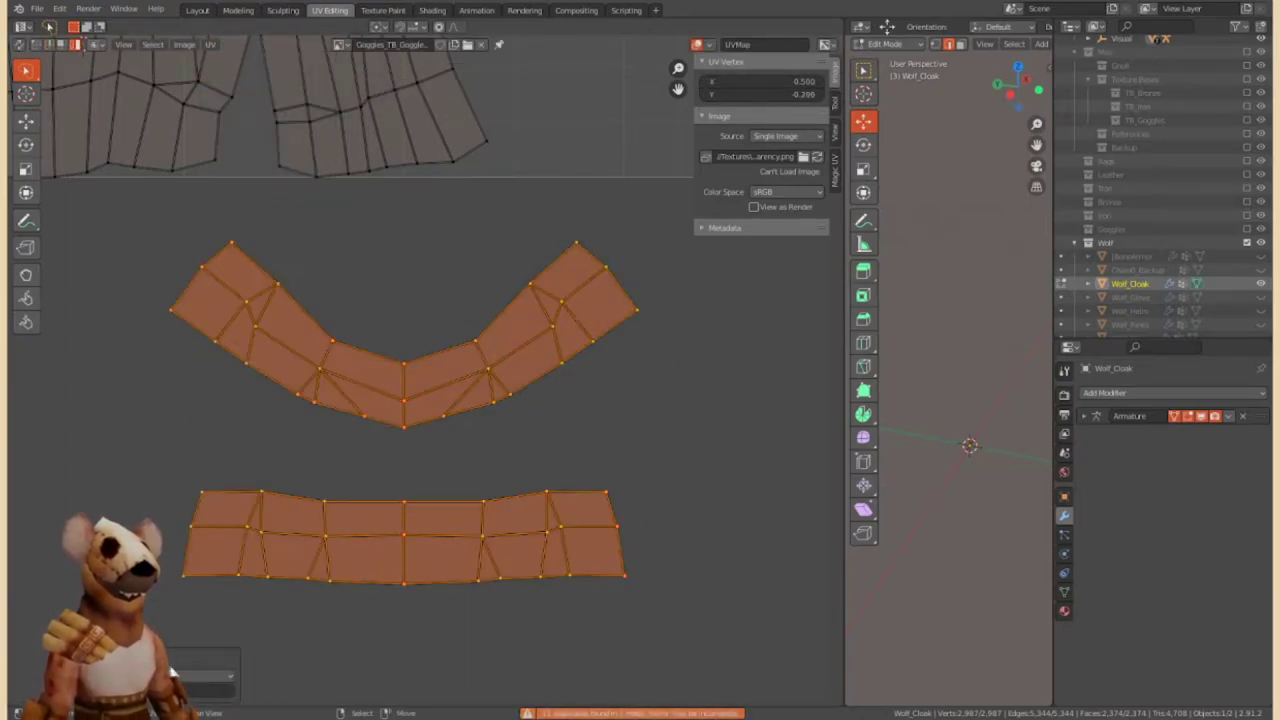
{"action": "key", "text": "ctrl+z"}
{"action": "key", "text": "ctrl+z"}
Try straightening each strip separately, undoing the unwanted results and clearing the selection.
{"action": "key", "text": "ctrl+z"}
{"action": "key", "text": "alt+a"}
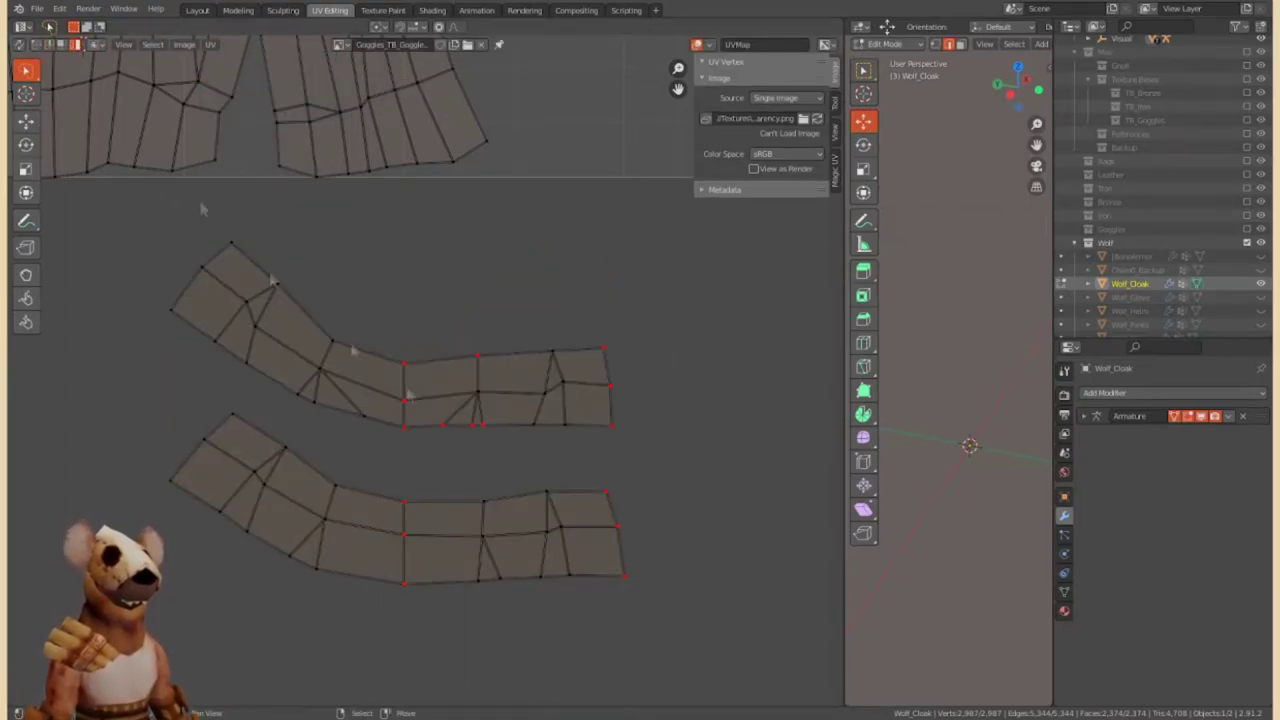
{"action": "key", "text": "a"}
{"action": "left_click", "coordinate": [210, 44]}
{"action": "left_click", "coordinate": [253, 112]}
{"action": "key", "text": "ctrl+z"}
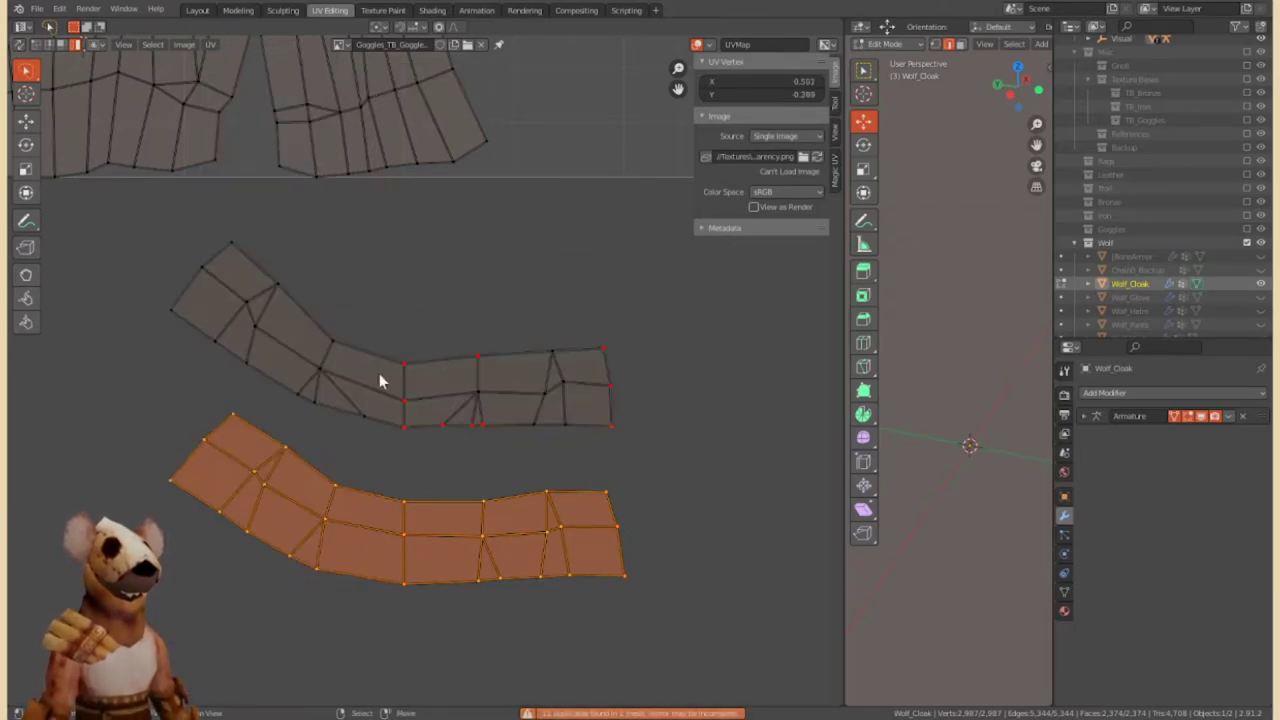
{"action": "left_click", "coordinate": [210, 44]}
{"action": "left_click", "coordinate": [371, 94]}
{"action": "key", "text": "ctrl+z"}
{"action": "left_click", "coordinate": [210, 44]}
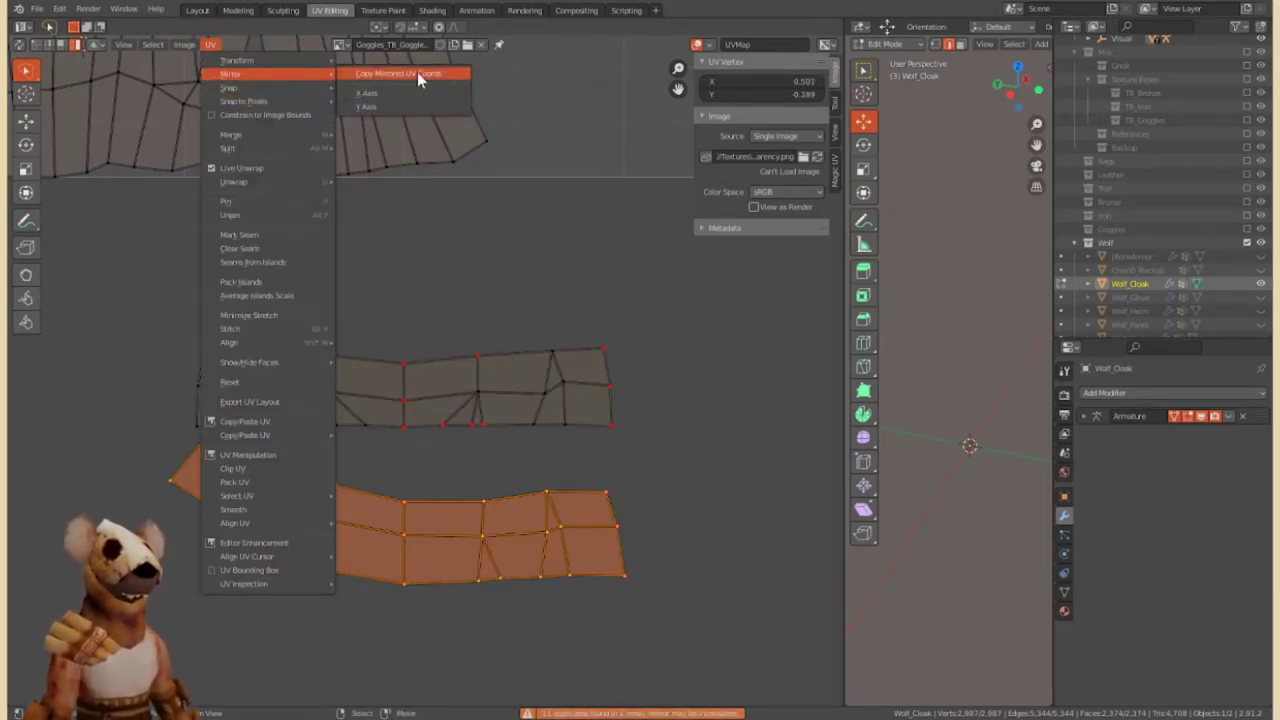
{"action": "left_click", "coordinate": [420, 77]}
{"action": "key", "text": "ctrl+z"}
{"action": "key", "text": "alt+a"}
{"action": "key", "text": "ctrl+z"}
{"action": "left_click", "coordinate": [210, 44]}
{"action": "key", "text": "Escape"}
{"action": "key", "text": "alt+a"}
Select both whole cloak strips and move them just below the UV square.
{"action": "middle_click_drag", "start_coordinate": [328, 571], "coordinate": [338, 493]}
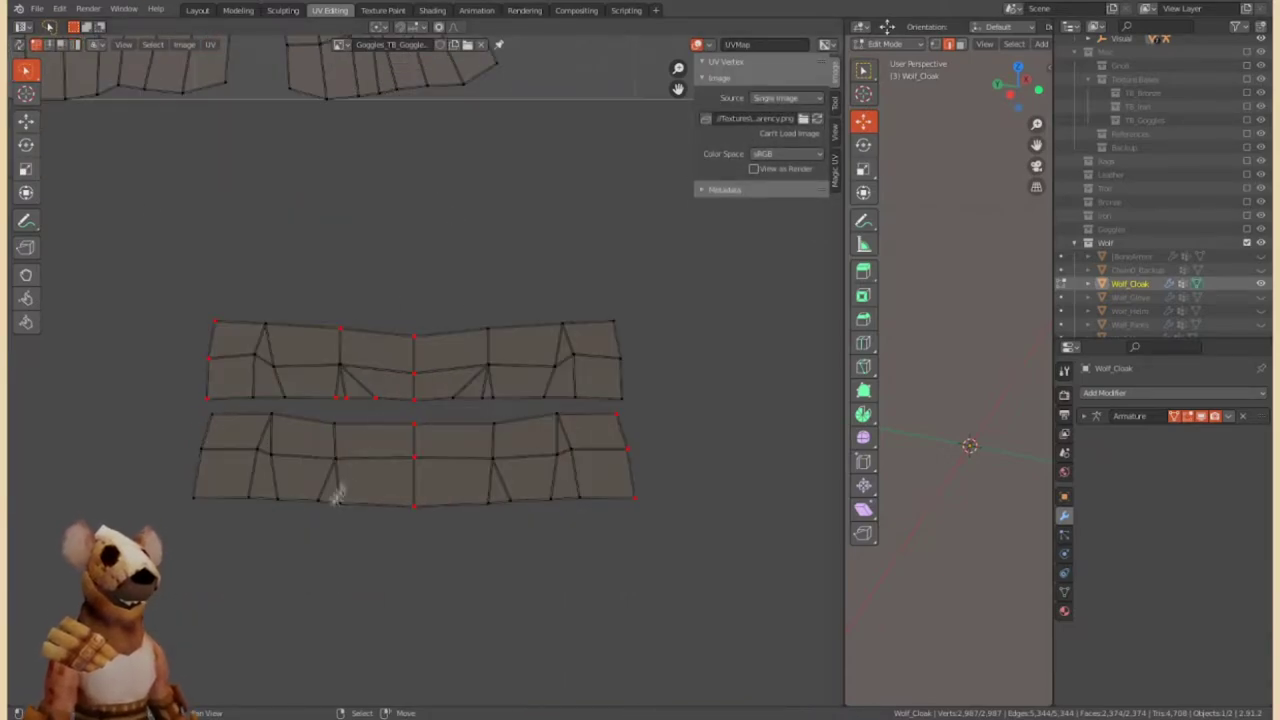
{"action": "left_click", "coordinate": [202, 476]}
{"action": "key", "text": "a"}
{"action": "scroll", "coordinate": [305, 179], "scroll_direction": "down", "scroll_amount": 4}
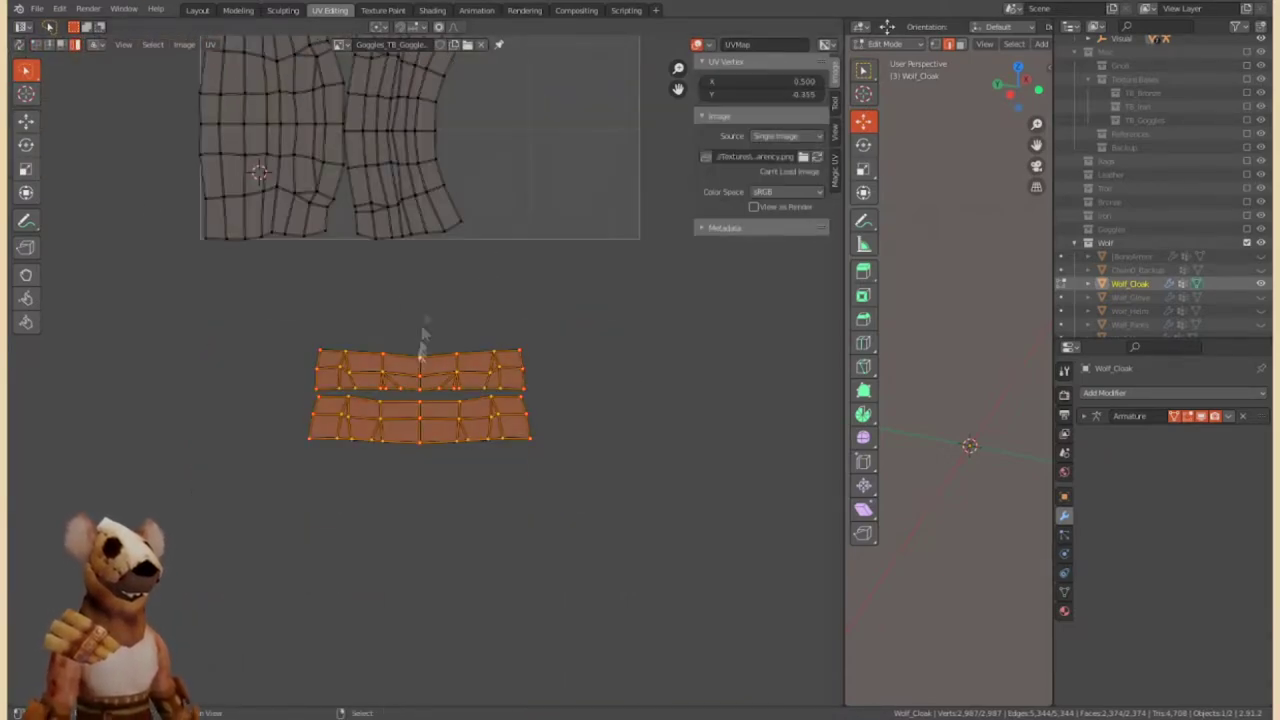
{"action": "key", "text": "g"}
{"action": "left_click", "coordinate": [487, 428]}
{"action": "scroll", "coordinate": [480, 400], "scroll_direction": "up", "scroll_amount": 2}
Clear the selection, then pick the round island and the bottom cloak strip.
{"action": "key", "text": "alt+a"}
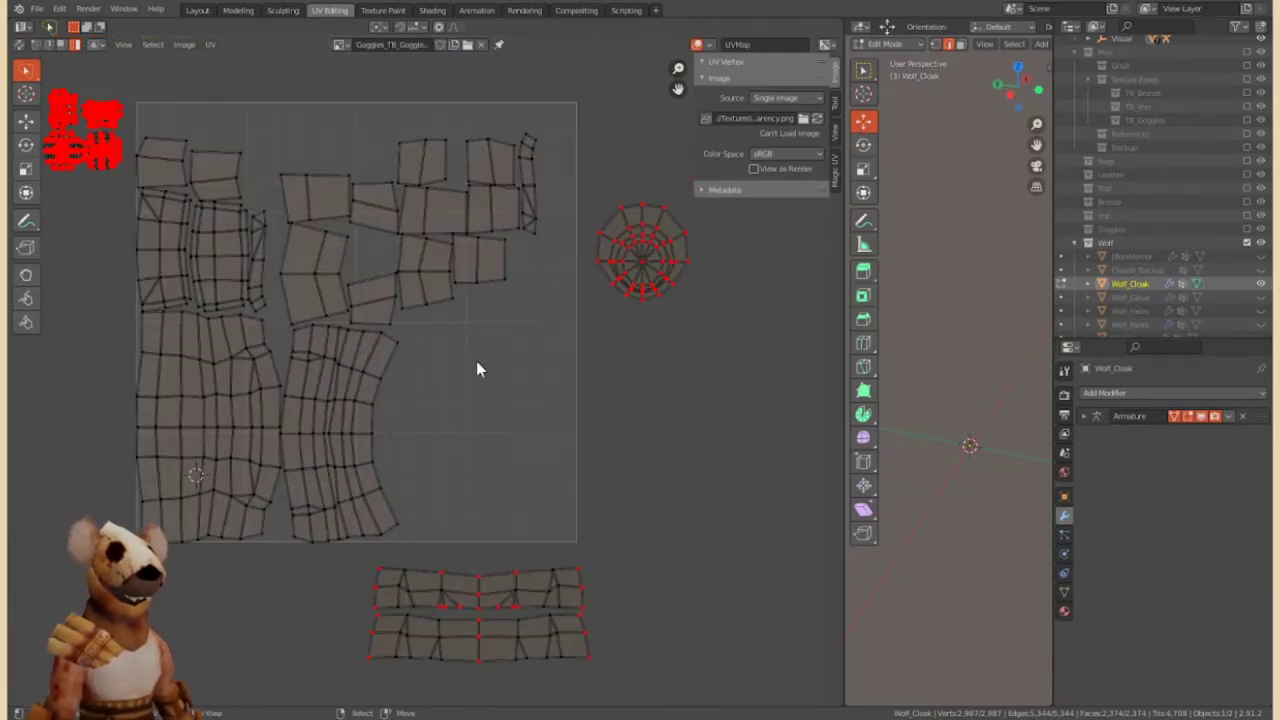
{"action": "key", "text": "a"}
{"action": "key", "text": "alt+a"}
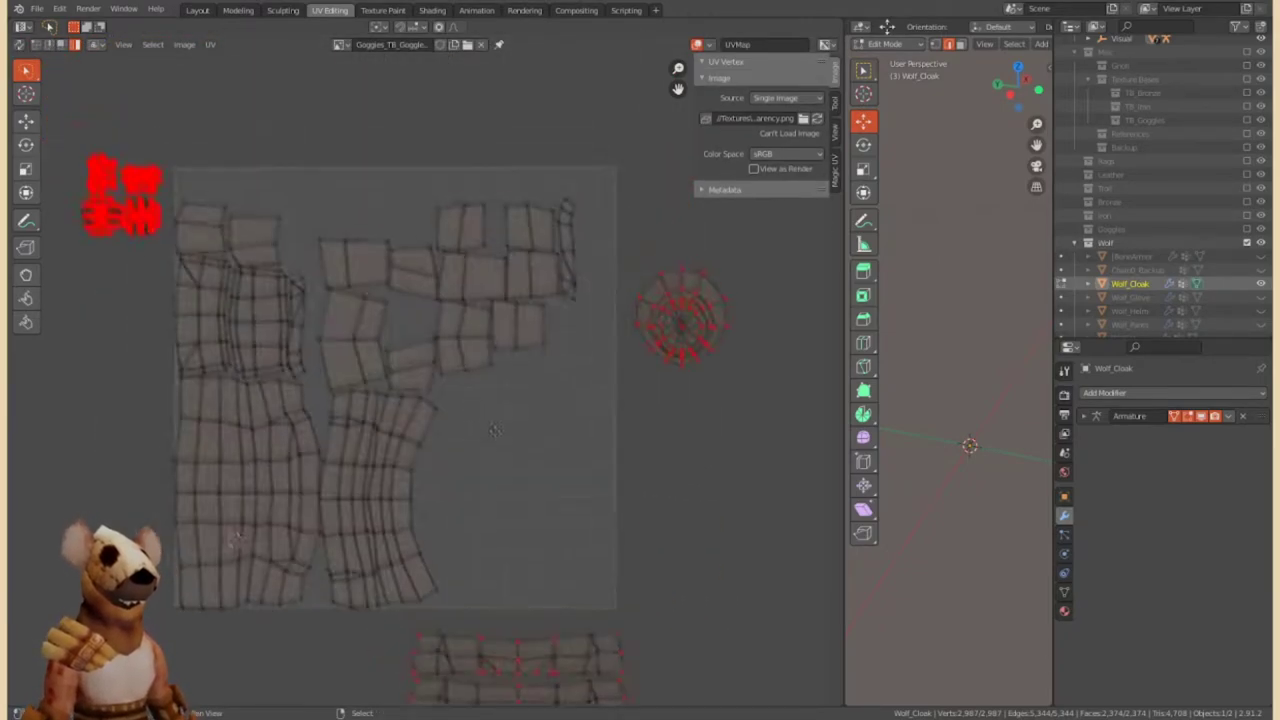
{"action": "scroll", "coordinate": [408, 366], "scroll_direction": "up", "scroll_amount": 3}
{"action": "scroll", "coordinate": [619, 403], "scroll_direction": "down", "scroll_amount": 3}
{"action": "left_click", "coordinate": [619, 300]}
{"action": "left_click", "coordinate": [551, 583]}
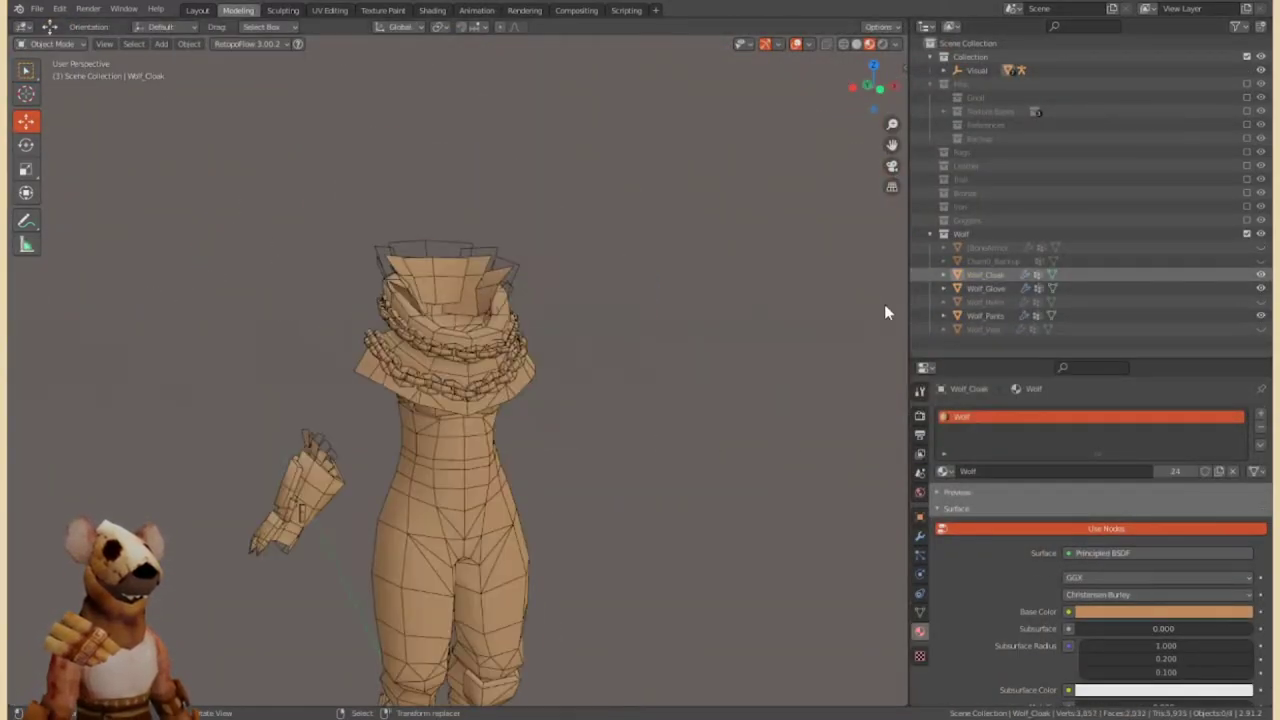
Hide the body, gloves and pants, switch to edge select, and face the vest chains.
{"action": "left_click_drag", "start_coordinate": [1260, 325], "coordinate": [1262, 281]}
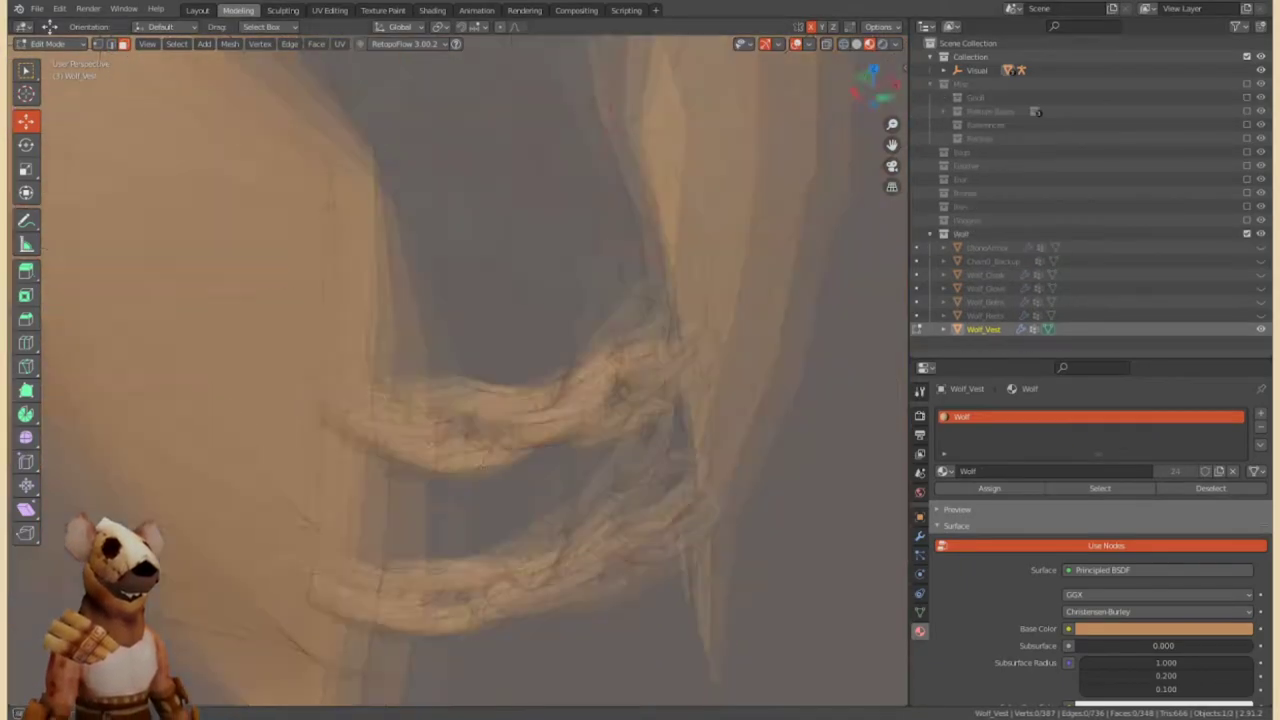
{"action": "key", "text": "2"}
{"action": "middle_click_drag", "start_coordinate": [426, 268], "coordinate": [511, 300]}
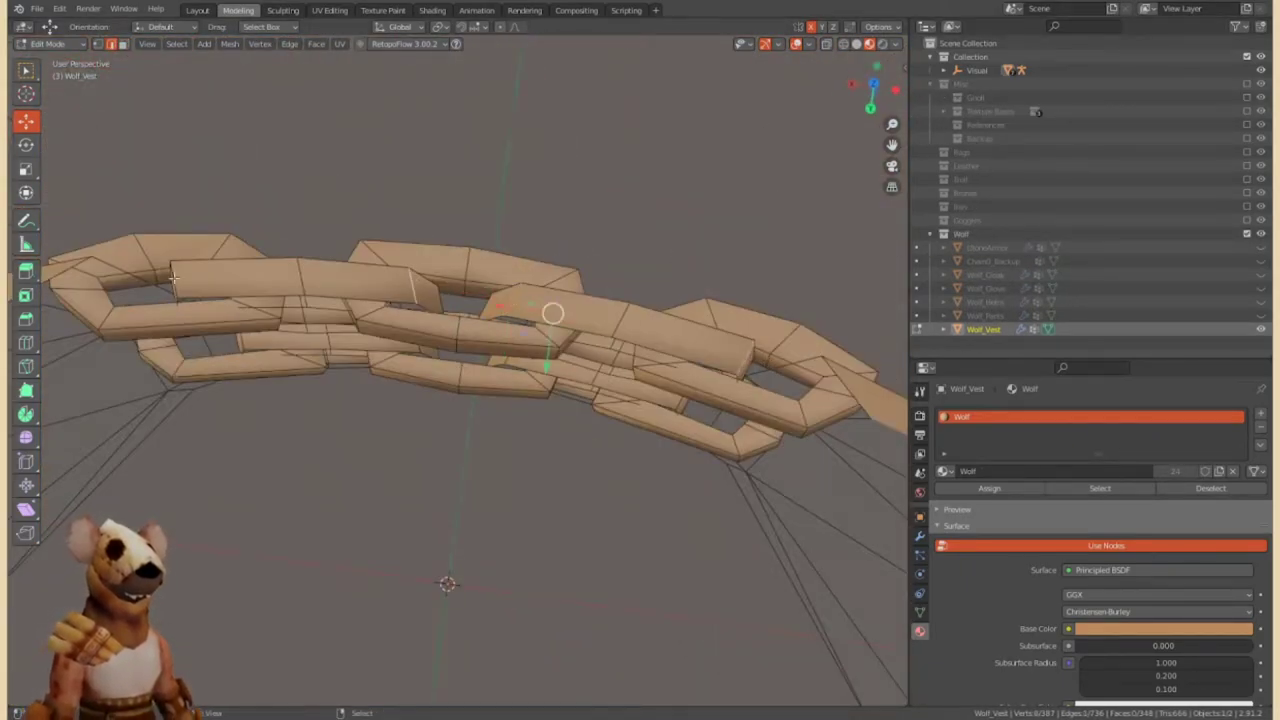
{"action": "middle_click_drag", "start_coordinate": [172, 278], "coordinate": [538, 508]}
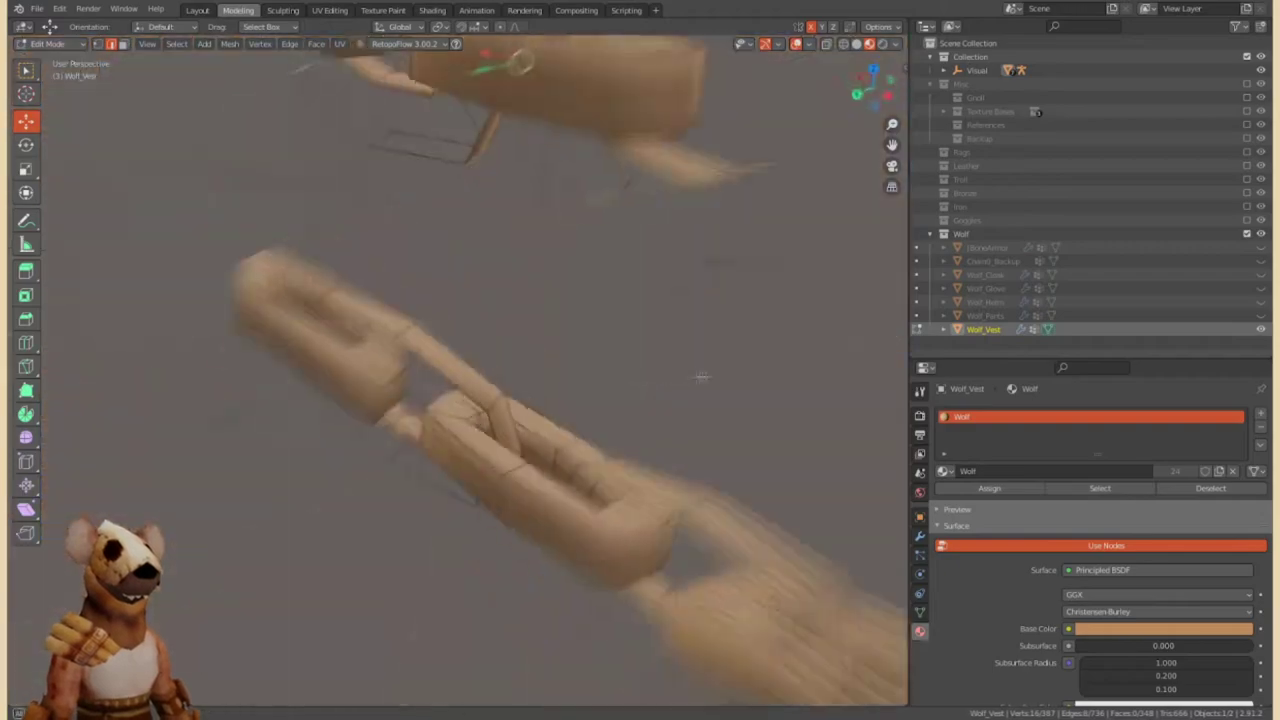
{"action": "middle_click_drag", "start_coordinate": [697, 407], "coordinate": [491, 472]}
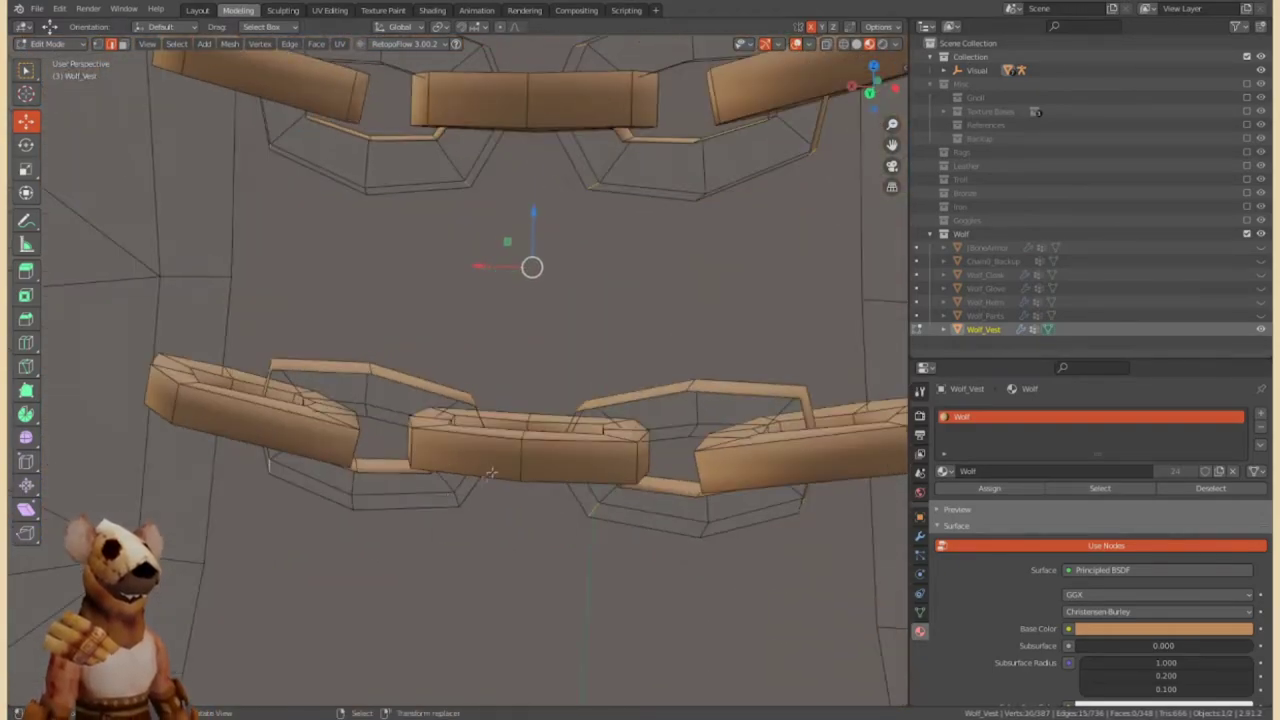
Select an edge ring around a vest chain link and bring up the edge context options.
{"action": "left_click", "coordinate": [543, 447], "text": "ctrl+alt"}
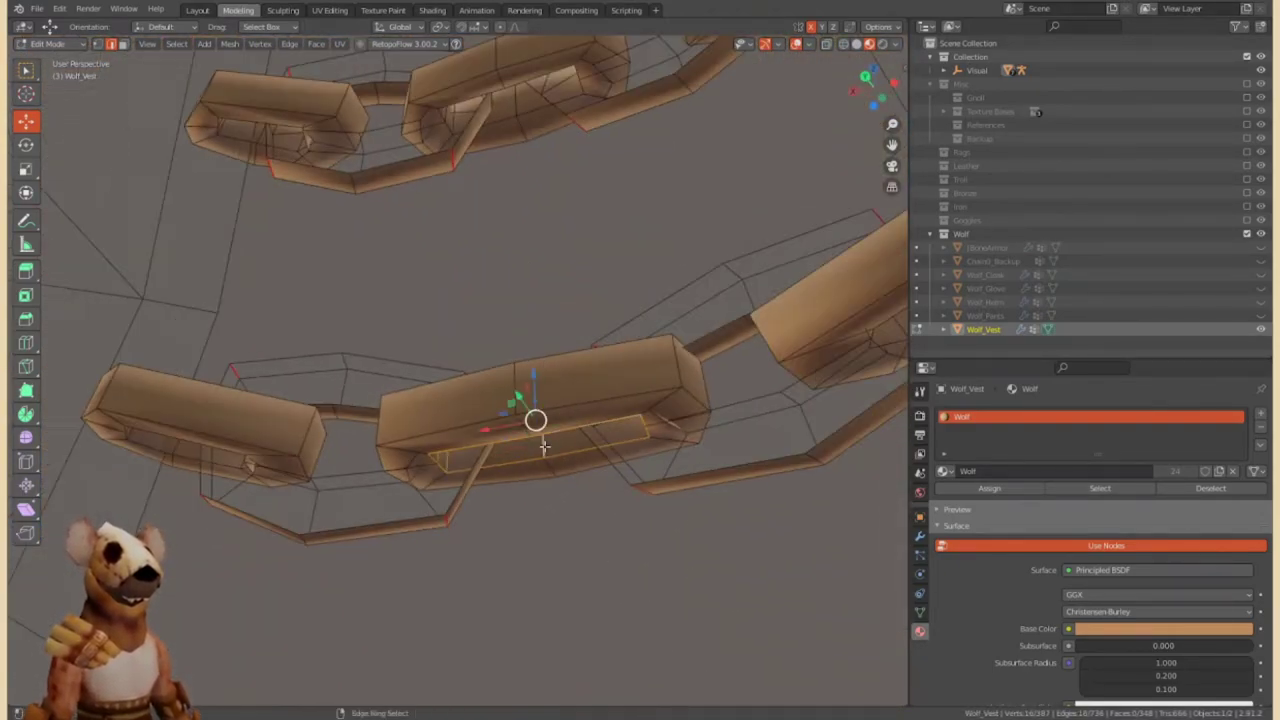
{"action": "middle_click_drag", "start_coordinate": [537, 445], "coordinate": [157, 391]}
{"action": "middle_click_drag", "start_coordinate": [259, 404], "coordinate": [515, 429]}
{"action": "right_click", "coordinate": [515, 429]}
{"action": "left_click", "coordinate": [515, 429]}
Unwrap the whole vest mesh and move a small chain-link island aside in the UV editor.
{"action": "key", "text": "a"}
{"action": "left_click", "coordinate": [329, 10]}
{"action": "key", "text": "u"}
{"action": "left_click", "coordinate": [471, 318]}
{"action": "scroll", "coordinate": [400, 300], "scroll_direction": "up", "scroll_amount": 5}
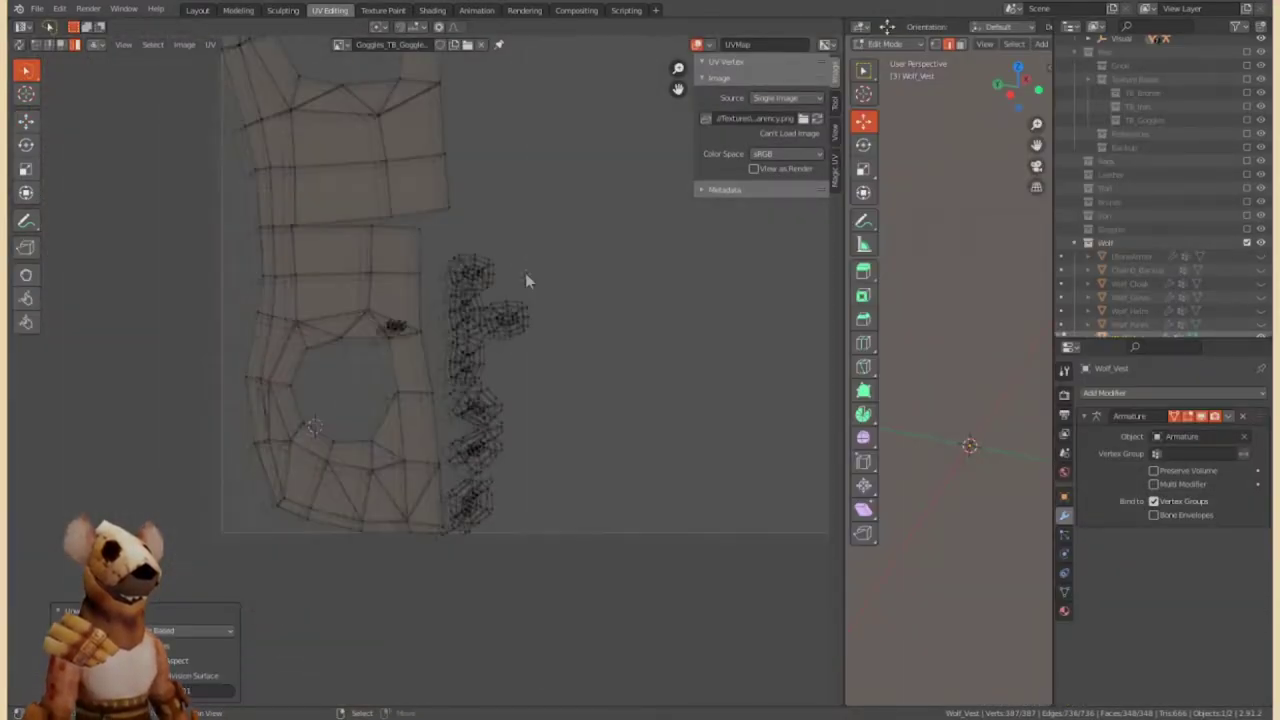
{"action": "left_click", "coordinate": [337, 206]}
{"action": "key", "text": "g"}
{"action": "left_click", "coordinate": [461, 147]}
{"action": "scroll", "coordinate": [461, 147], "scroll_direction": "down", "scroll_amount": 5}
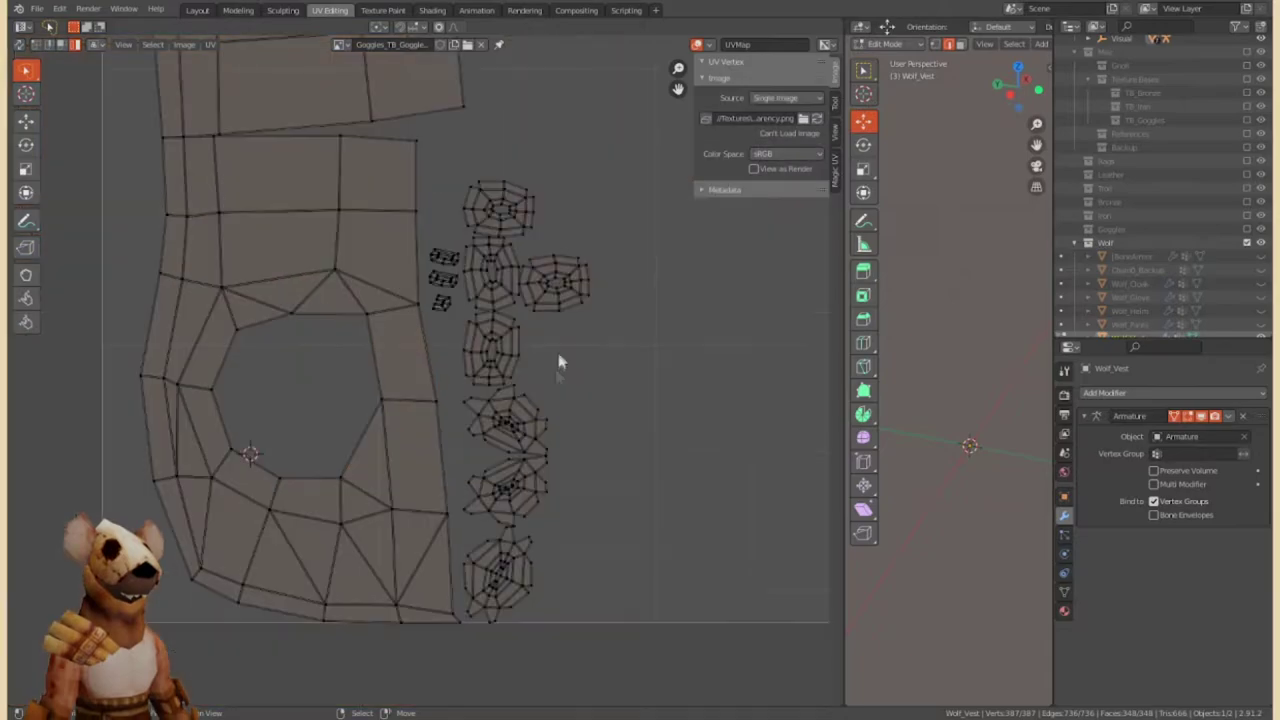
Select an edge ring on a chain link, then re-unwrap the whole vest mesh.
{"action": "left_click", "coordinate": [238, 10]}
{"action": "mouse_move", "coordinate": [507, 287]}
{"action": "middle_mouse_down"}
{"action": "mouse_move", "coordinate": [557, 337]}
{"action": "mouse_move", "coordinate": [547, 384]}
{"action": "middle_mouse_up"}
{"action": "key", "text": "alt+a"}
{"action": "left_click", "coordinate": [547, 384], "text": "ctrl+alt"}
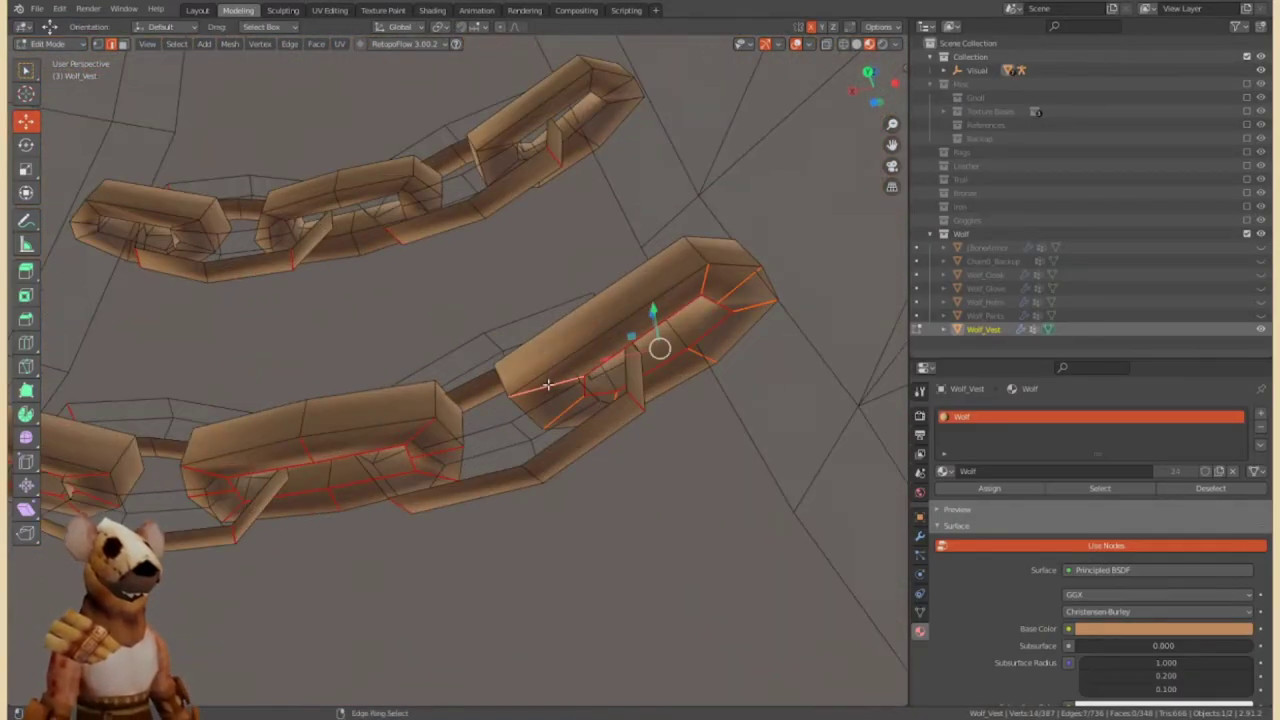
{"action": "key", "text": "a"}
{"action": "left_click", "coordinate": [330, 10]}
{"action": "key", "text": "u"}
{"action": "left_click", "coordinate": [563, 406]}
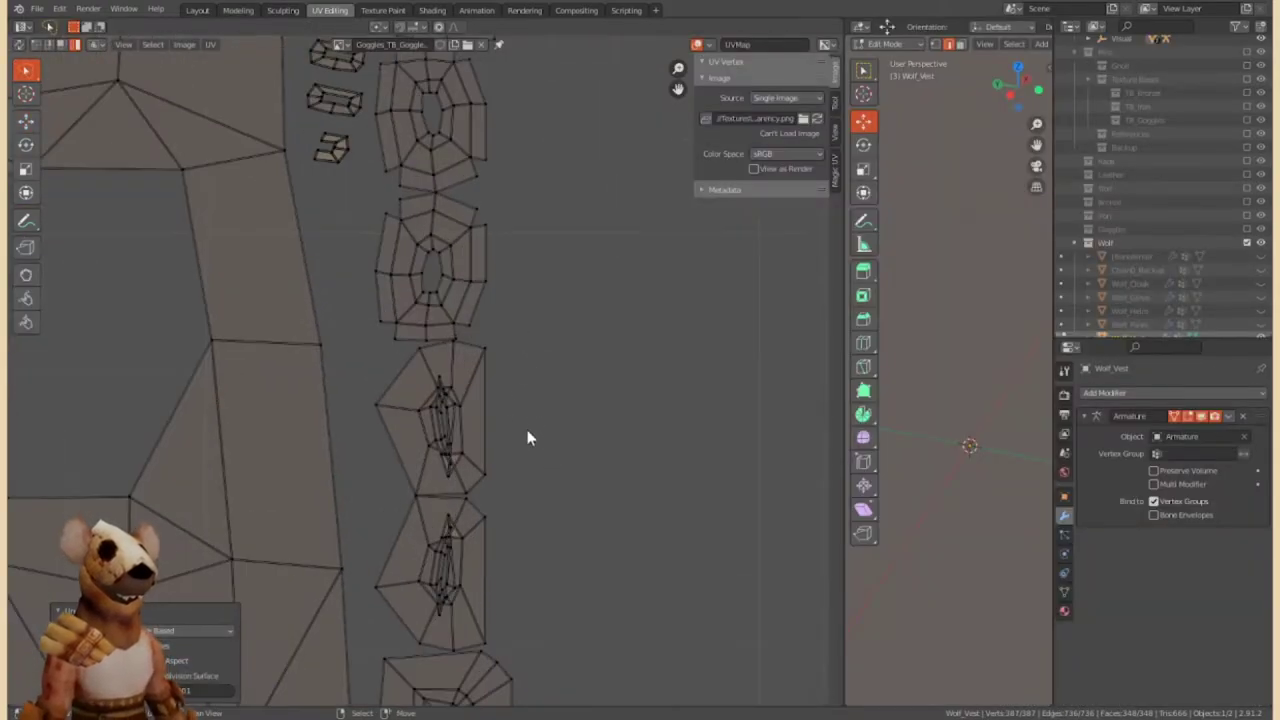
Clear seams from a chain link's face ring and re-unwrap the chain islands.
{"action": "left_click", "coordinate": [238, 10]}
{"action": "key", "text": "alt+a"}
{"action": "left_click", "coordinate": [331, 343], "text": "ctrl+alt"}
{"action": "key", "text": "ctrl+e"}
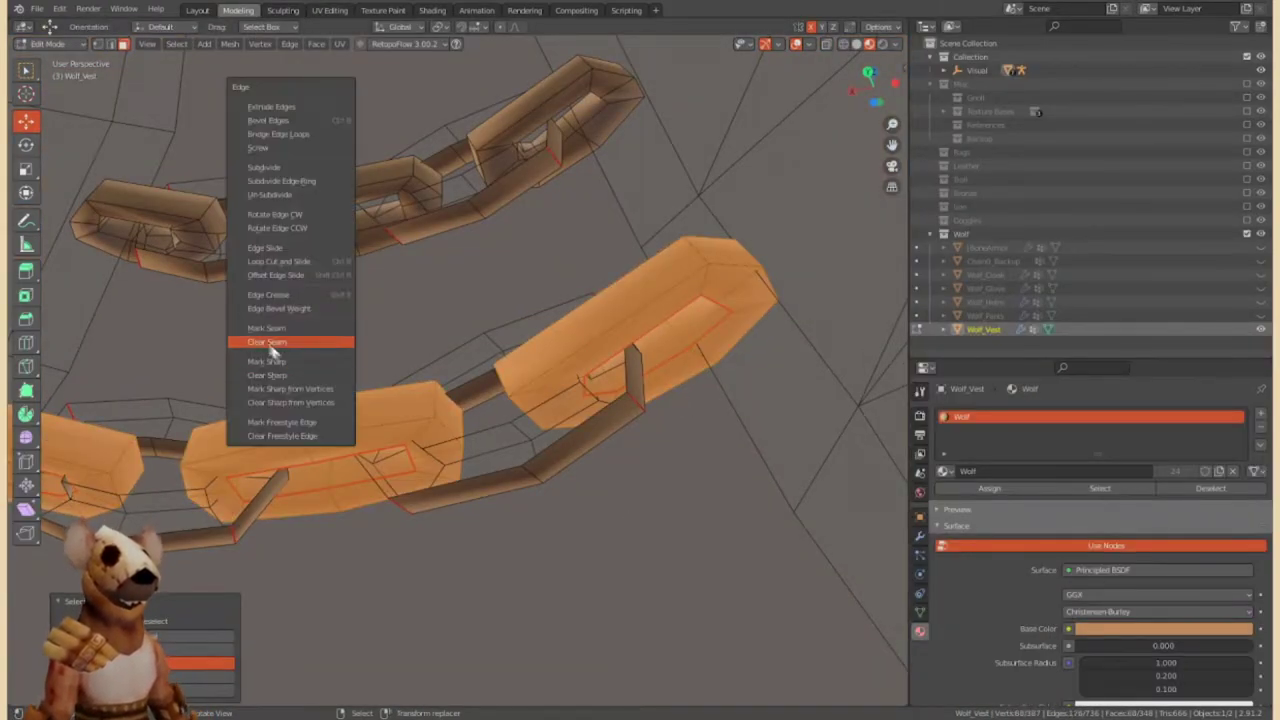
{"action": "left_click", "coordinate": [331, 343]}
{"action": "left_click", "coordinate": [330, 10]}
{"action": "key", "text": "u"}
{"action": "left_click", "coordinate": [524, 381]}
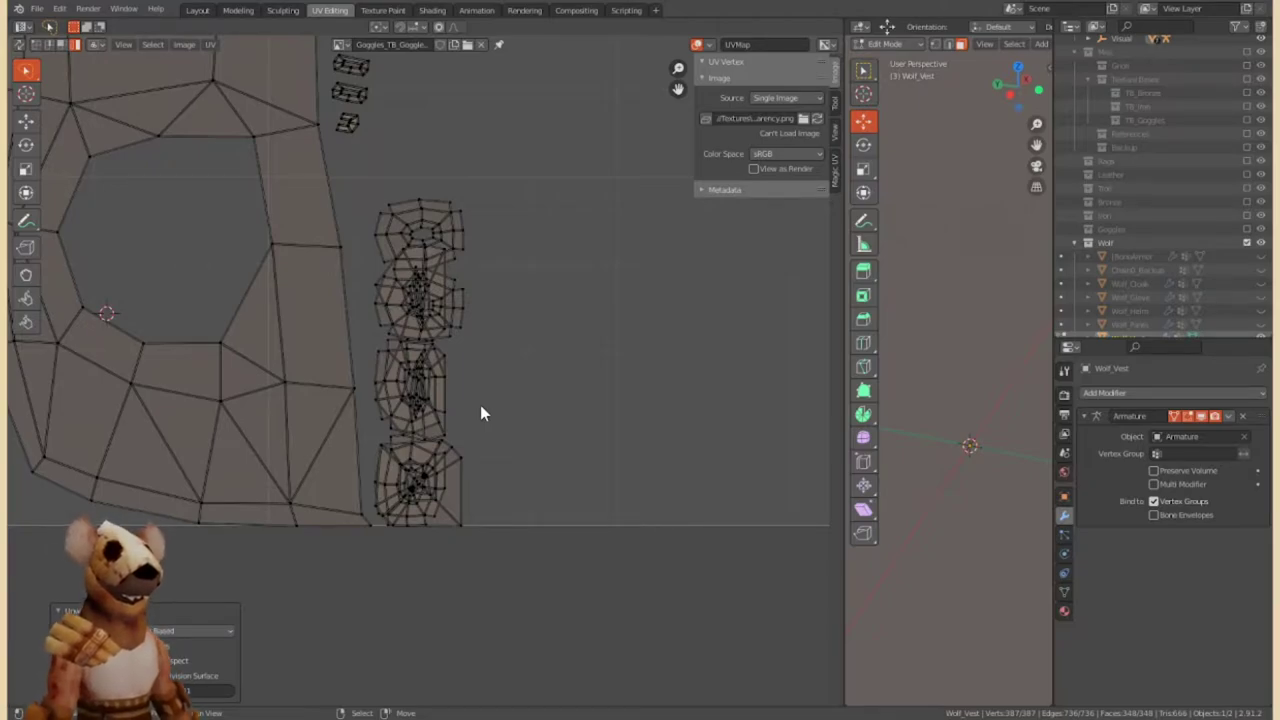
{"action": "scroll", "coordinate": [480, 405], "scroll_direction": "up", "scroll_amount": 2}
{"action": "key", "text": "g"}
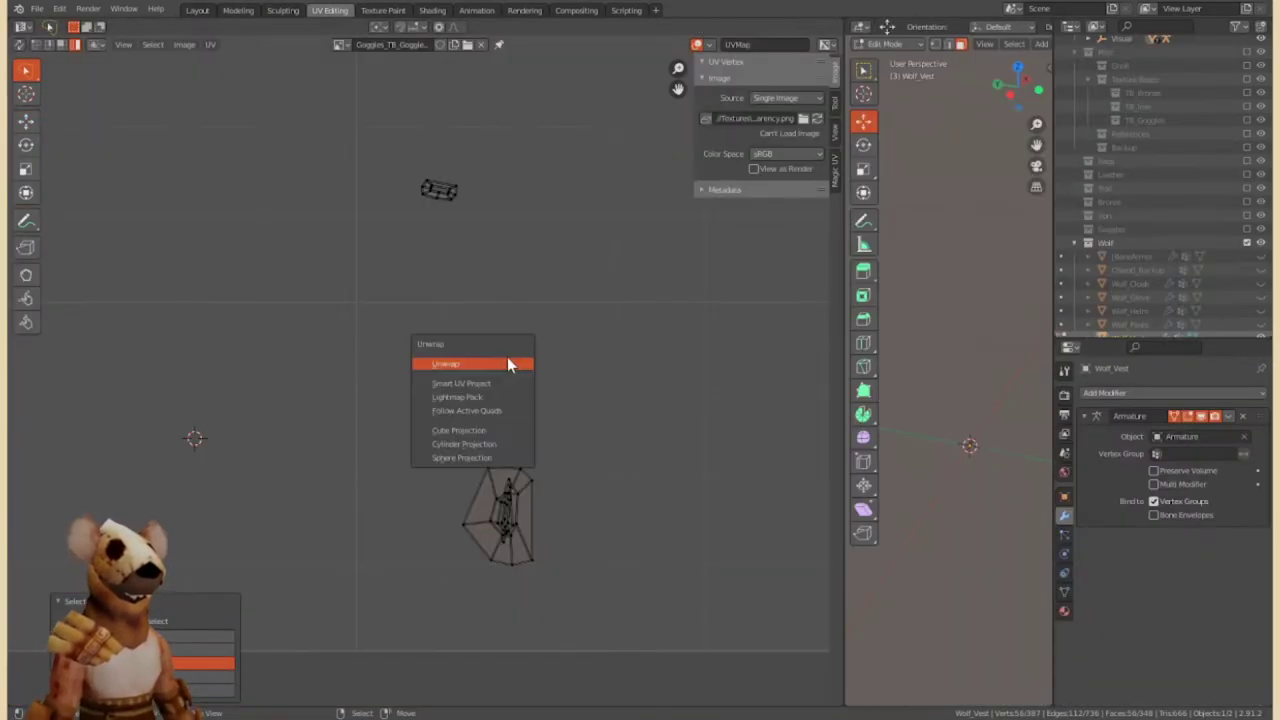
{"action": "left_click", "coordinate": [508, 364]}
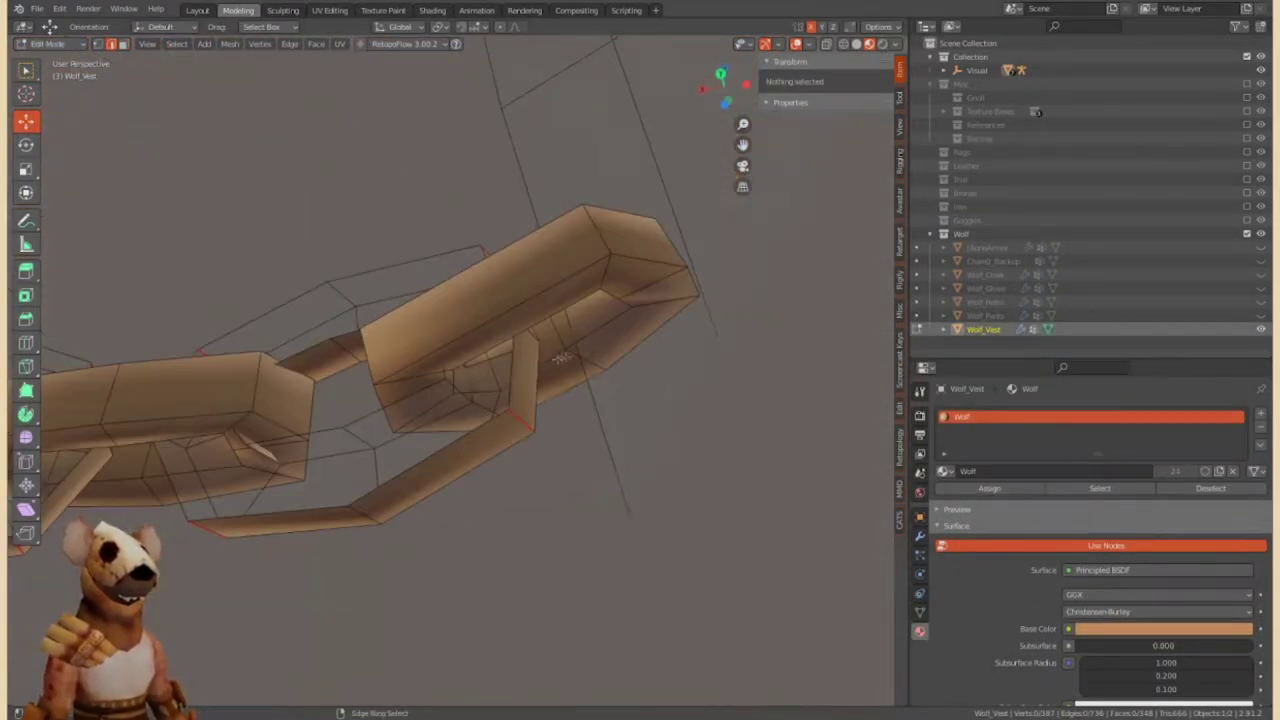
Select an edge ring on a chain link, frame the view on it, and pick a link vertex.
{"action": "left_click", "coordinate": [565, 357], "text": "ctrl+alt"}
{"action": "key", "text": "KP_Decimal"}
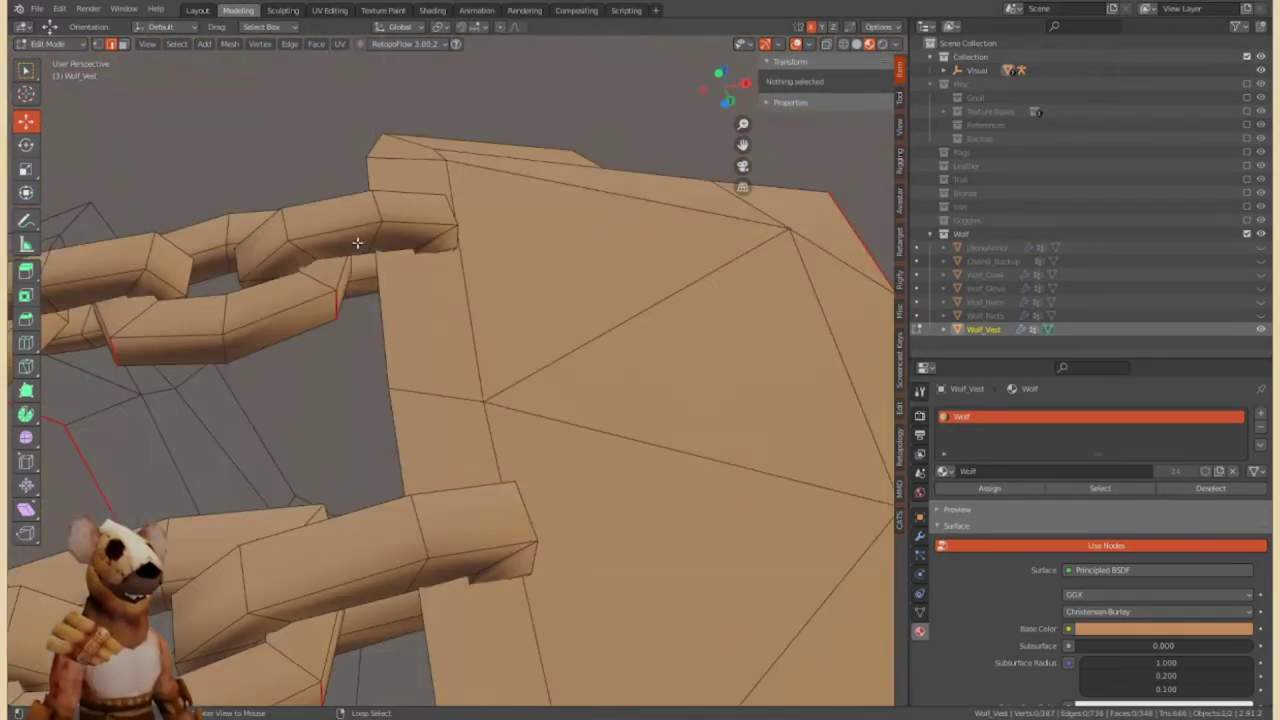
{"action": "left_click", "coordinate": [361, 262]}
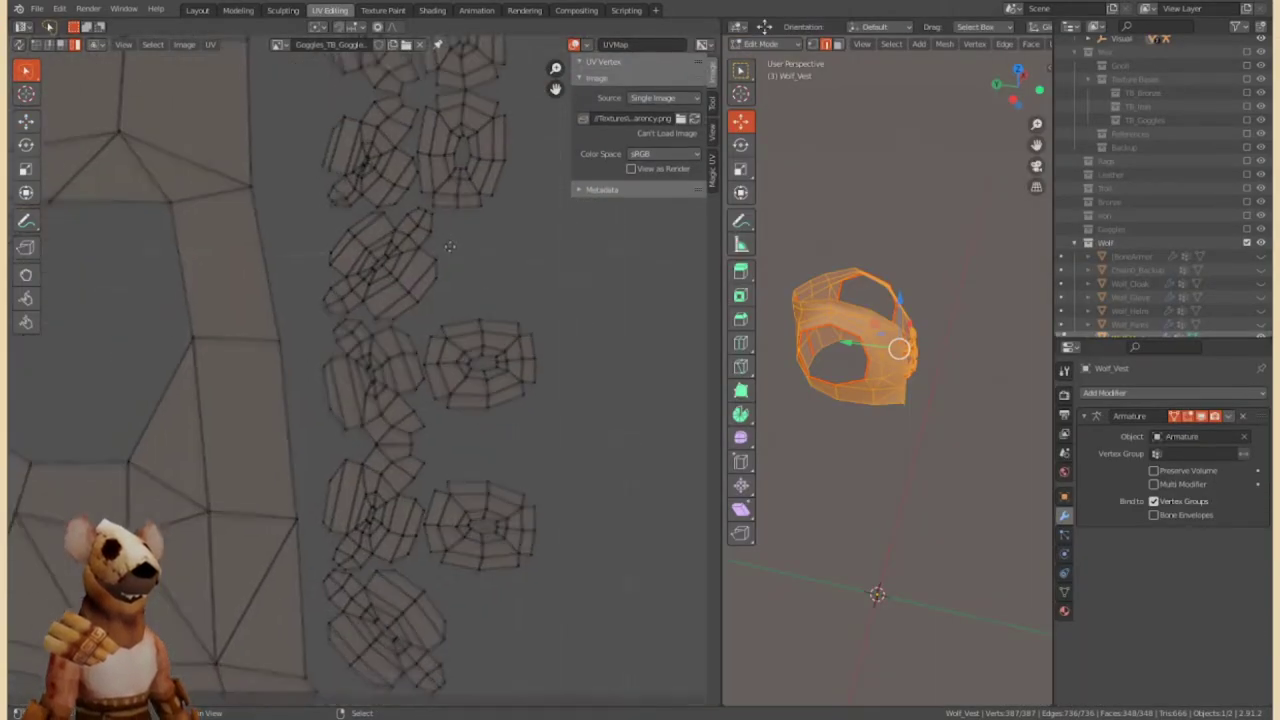
Move one link island left, rotate the island below it, and start moving the web-shaped island.
{"action": "left_click", "coordinate": [343, 186]}
{"action": "key", "text": "g"}
{"action": "left_click", "coordinate": [360, 275]}
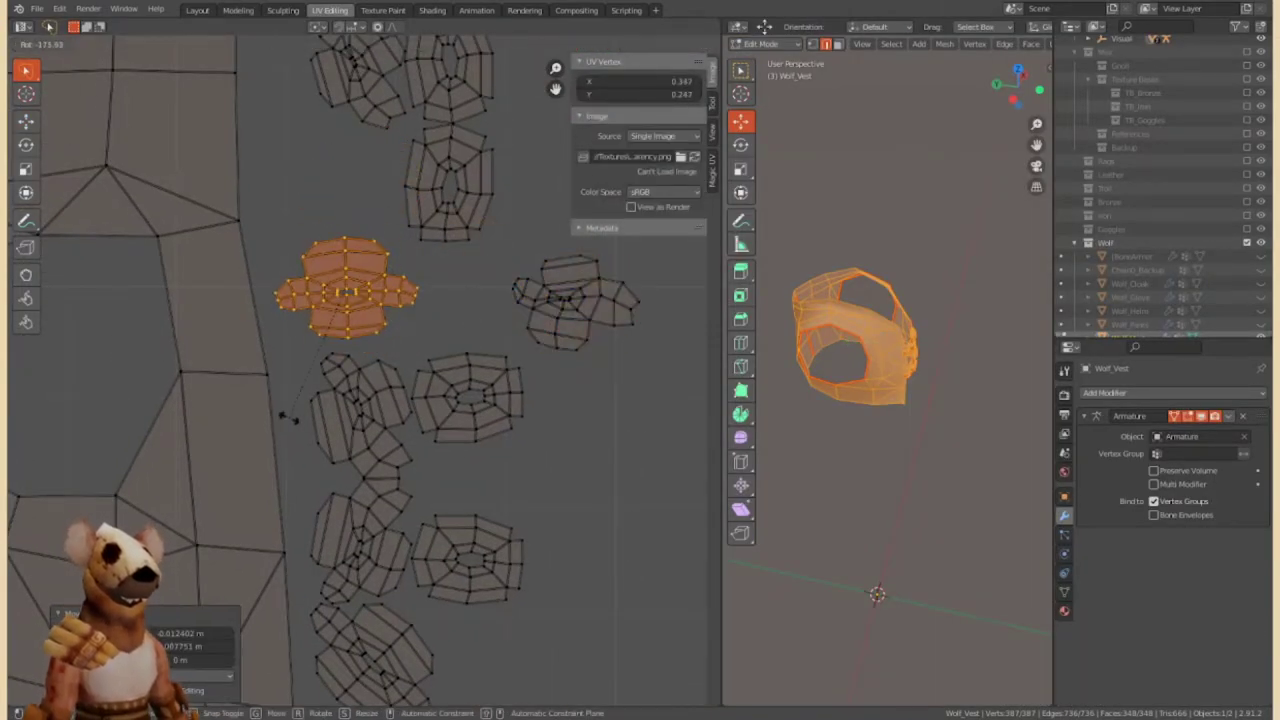
{"action": "left_click", "coordinate": [340, 415]}
{"action": "key", "text": "r"}
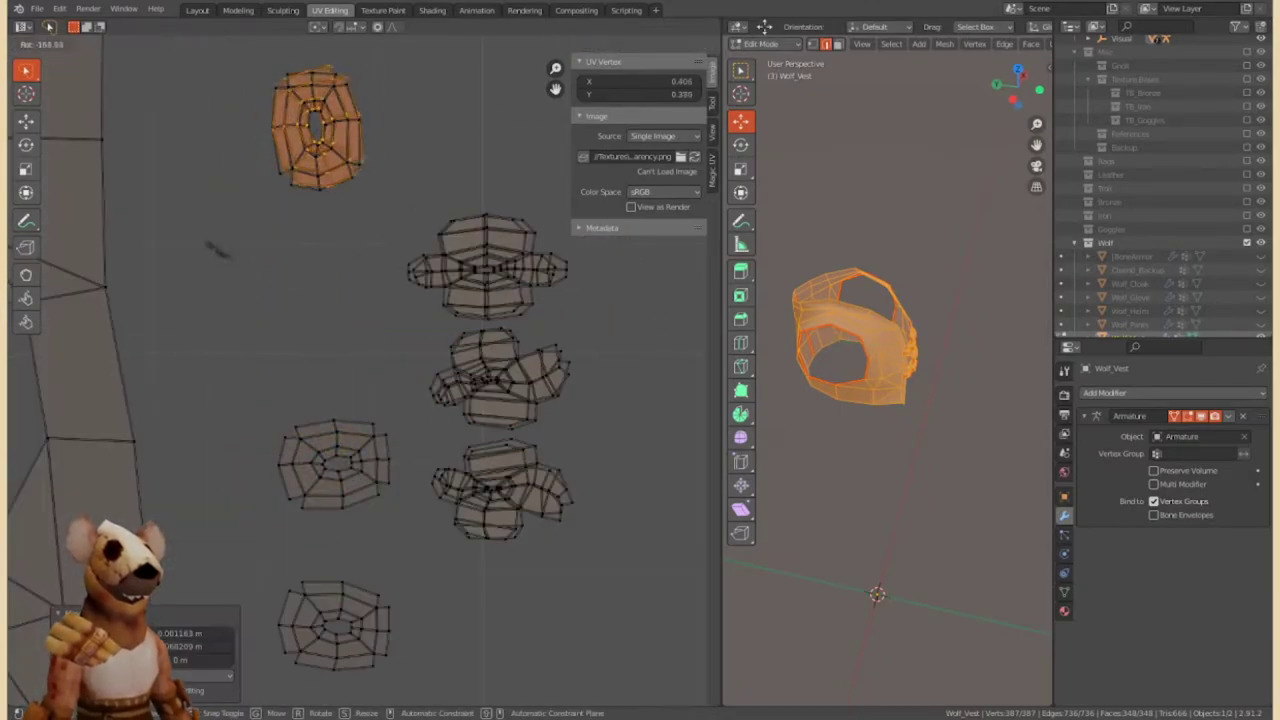
{"action": "left_click", "coordinate": [352, 280]}
{"action": "left_click", "coordinate": [335, 465]}
{"action": "key", "text": "g"}
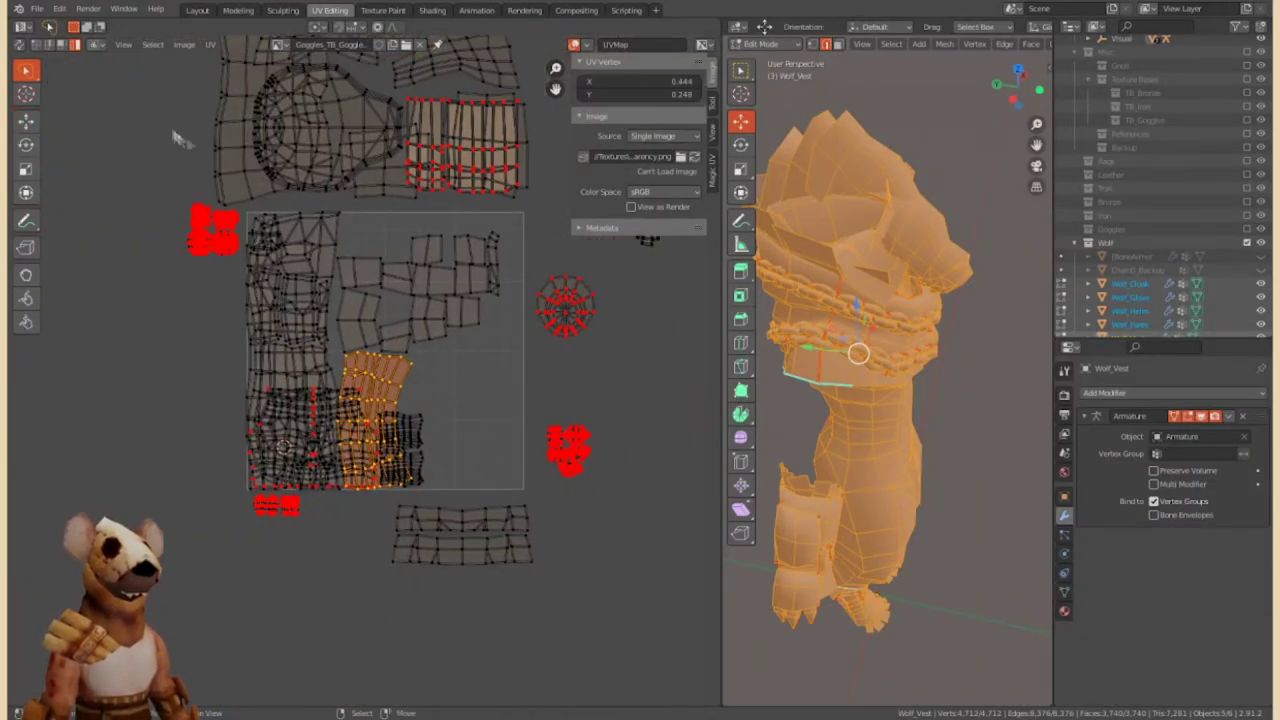
Re-unwrap the trouser-shaped island, scale it by about 1.24 and rotate it 90°.
{"action": "key", "text": "u"}
{"action": "left_click", "coordinate": [455, 442]}
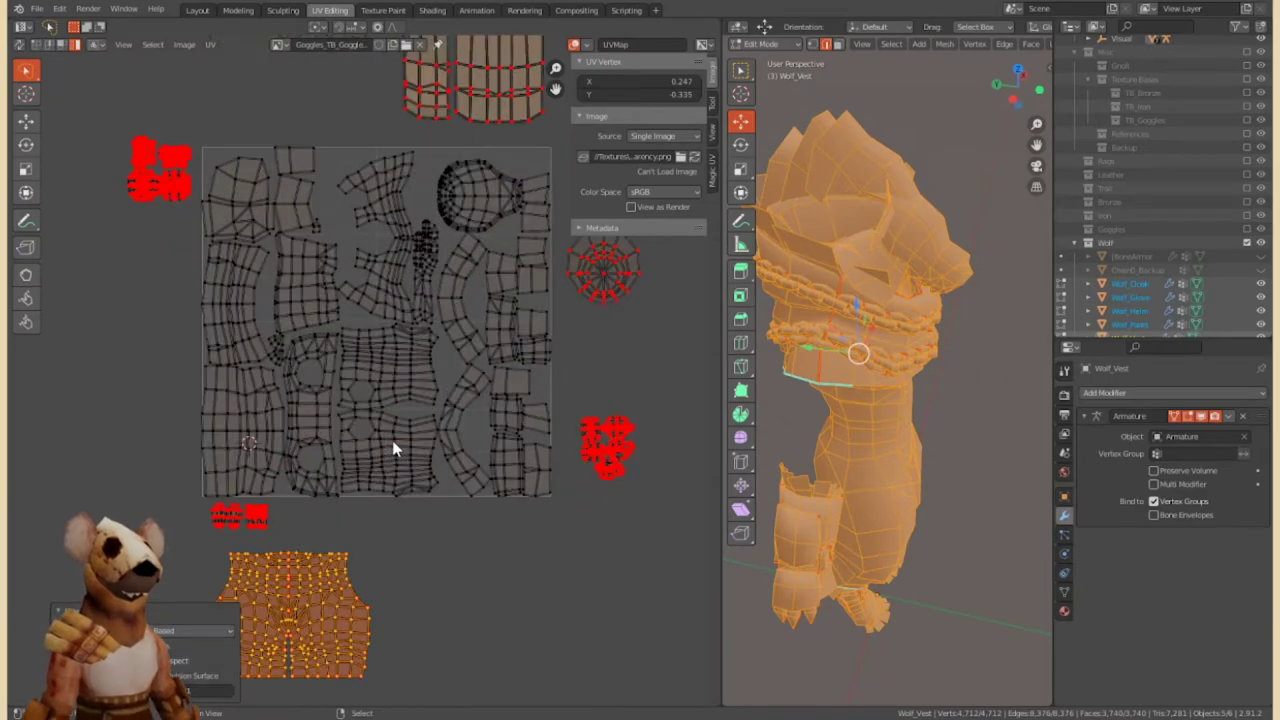
{"action": "key", "text": "s"}
{"action": "left_click", "coordinate": [499, 620]}
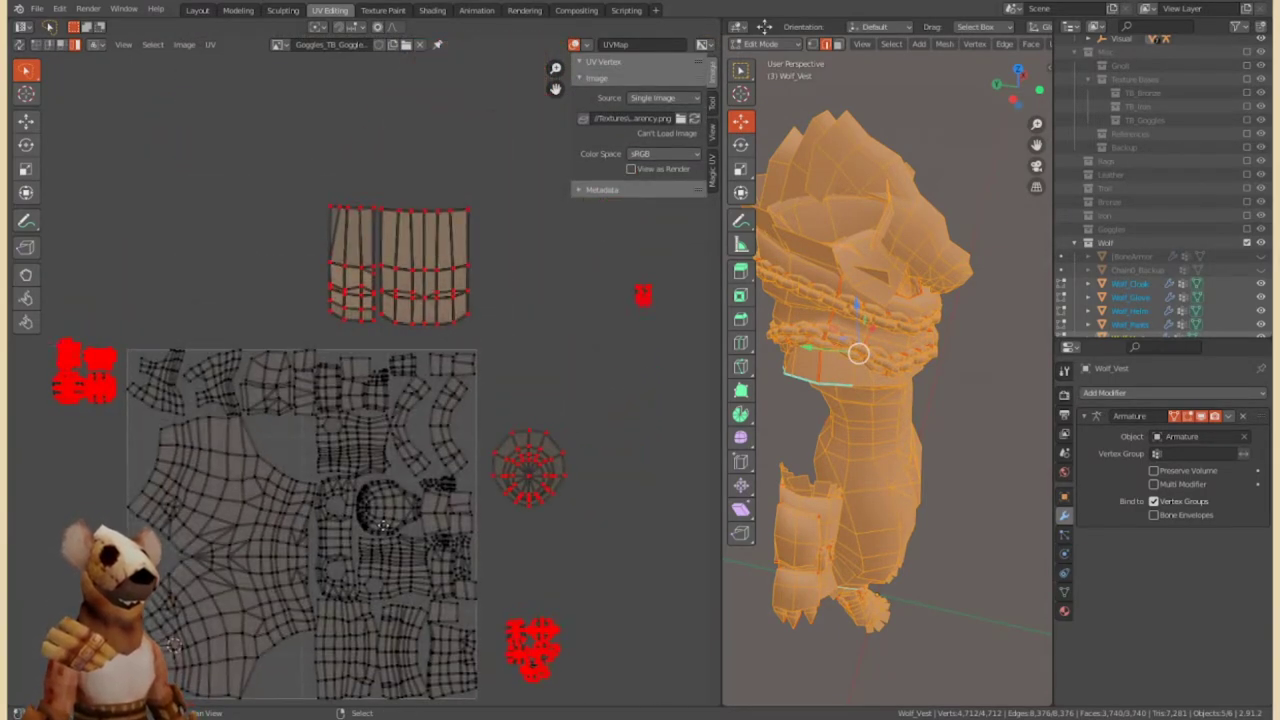
{"action": "key", "text": "alt+a"}
{"action": "scroll", "coordinate": [430, 342], "scroll_direction": "down", "scroll_amount": 4}
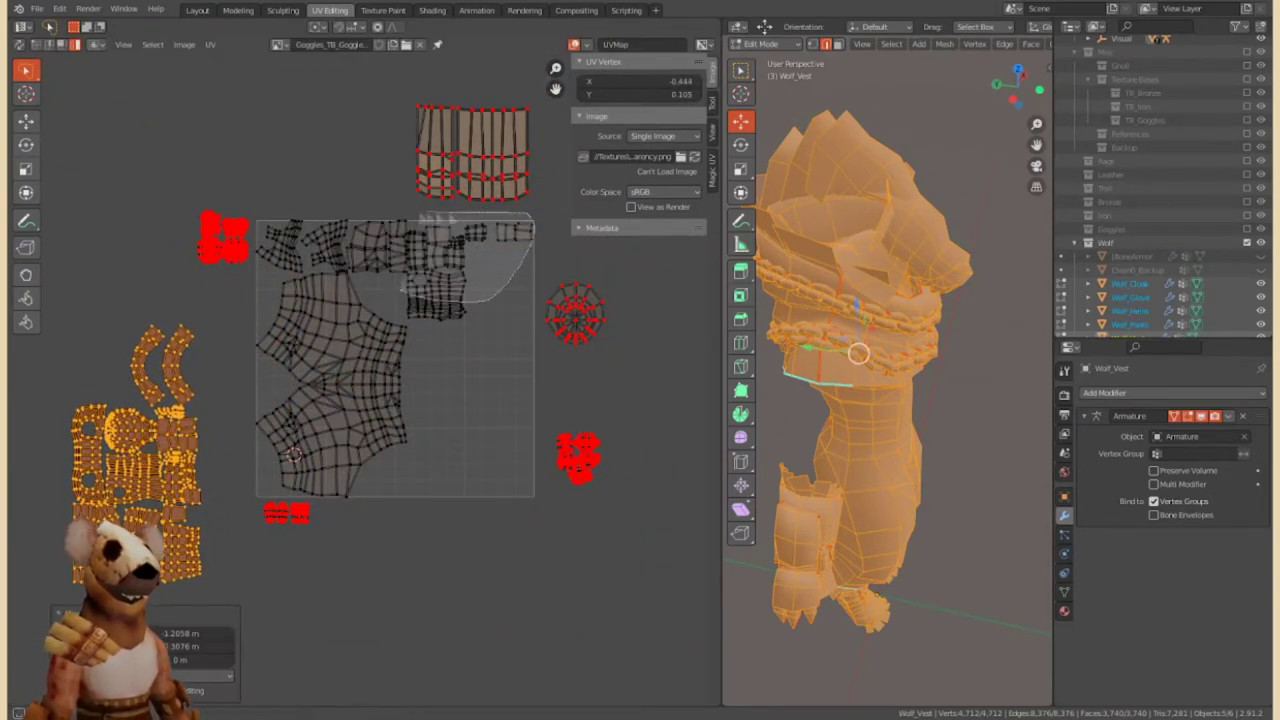
{"action": "key", "text": "9"}
{"action": "key", "text": "0"}
{"action": "key", "text": "Return"}
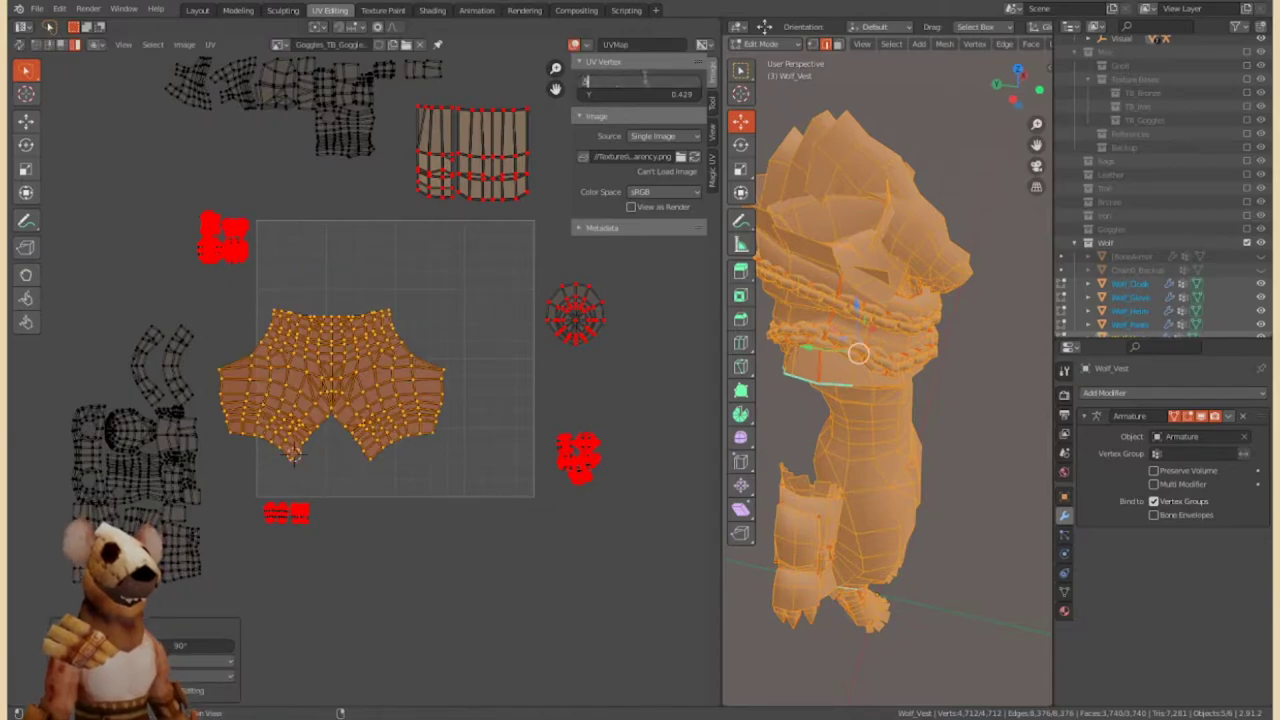
Move the centre vertex column and pinch the two inner bottom leg vertices together.
{"action": "scroll", "coordinate": [265, 415], "scroll_direction": "up", "scroll_amount": 4}
{"action": "left_click", "coordinate": [455, 345], "text": "alt"}
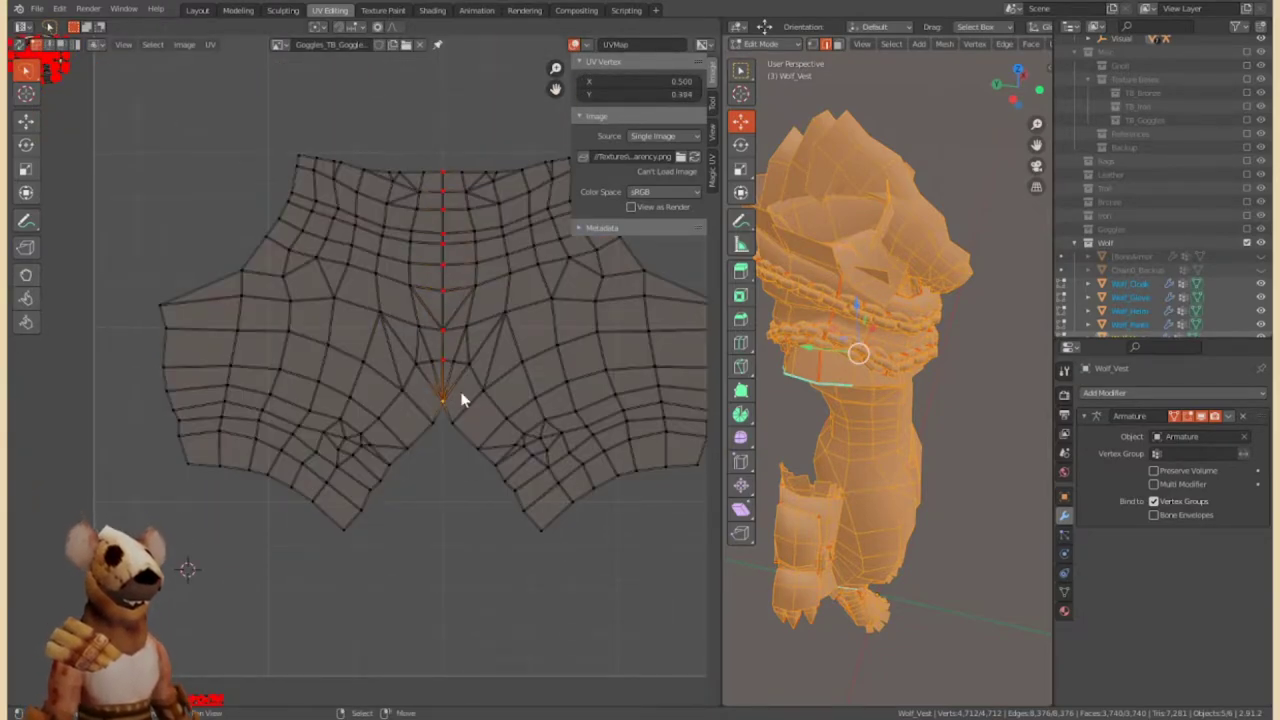
{"action": "left_click", "coordinate": [458, 378]}
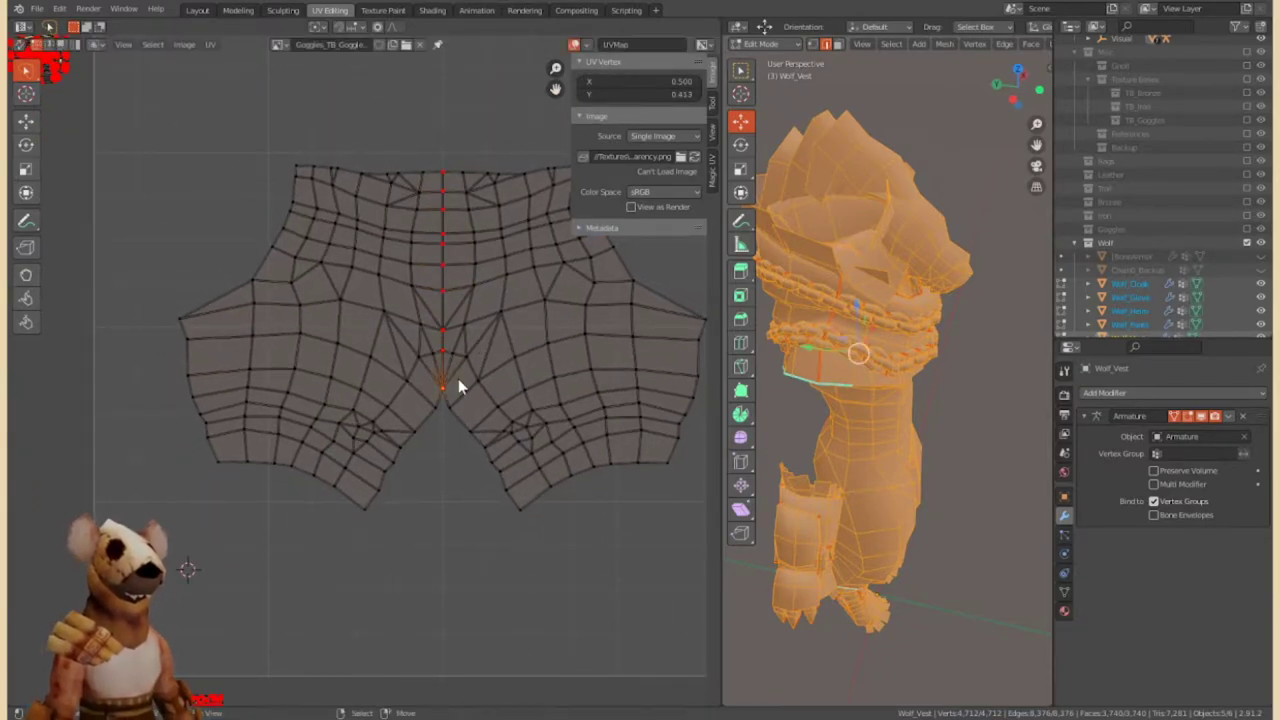
{"action": "left_click", "coordinate": [388, 493]}
{"action": "left_click", "coordinate": [498, 497], "text": "shift"}
{"action": "key", "text": "s"}
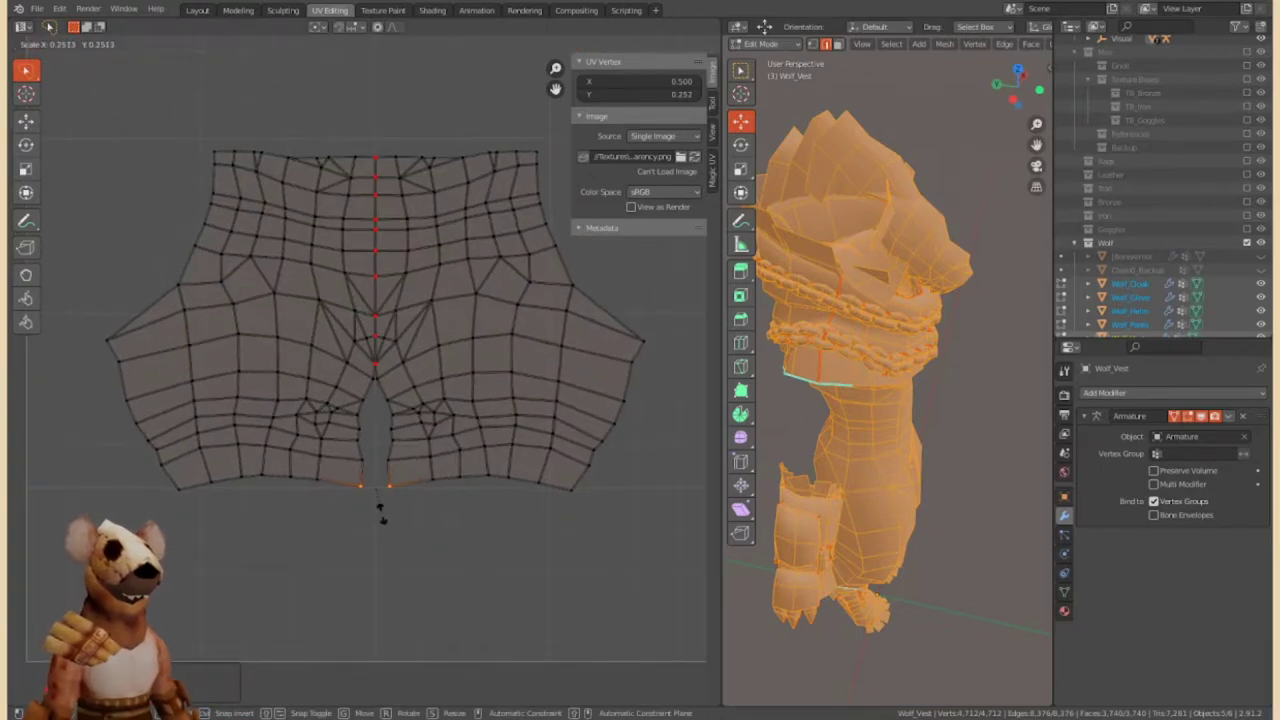
{"action": "left_click", "coordinate": [380, 510]}
{"action": "scroll", "coordinate": [440, 398], "scroll_direction": "up", "scroll_amount": 3}
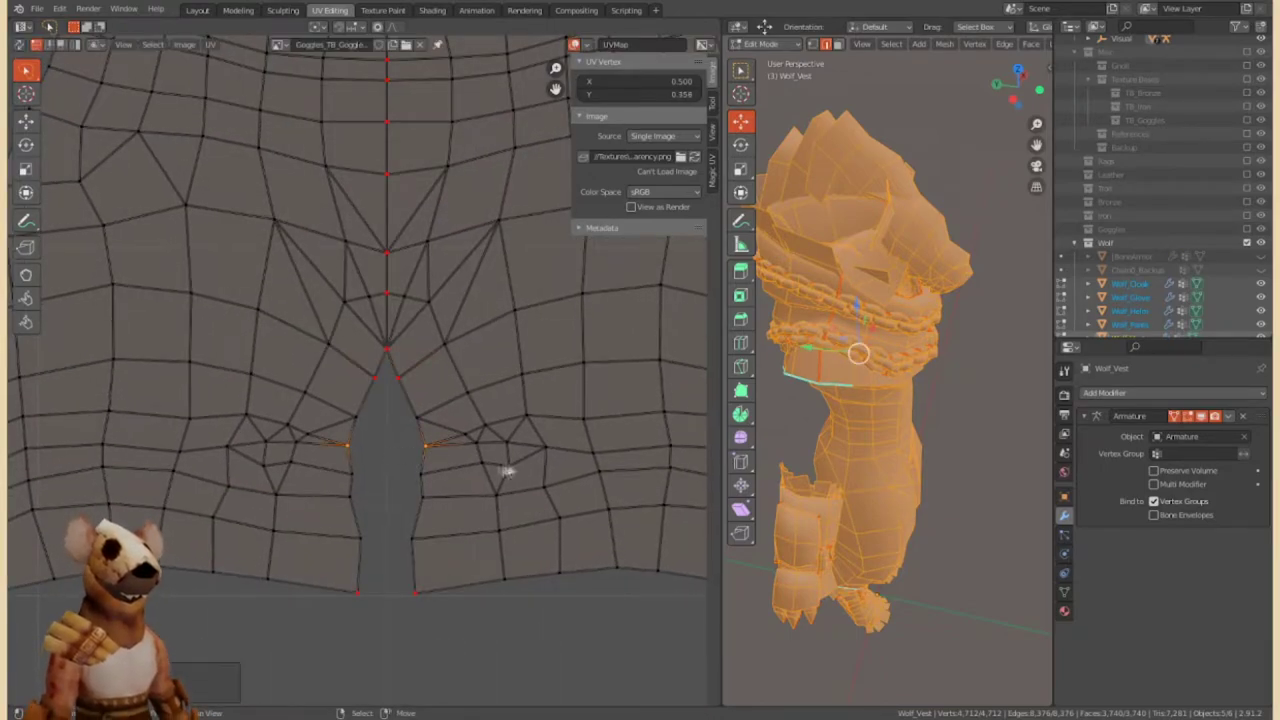
{"action": "scroll", "coordinate": [511, 478], "scroll_direction": "down", "scroll_amount": 5}
Scale the island down, narrow it horizontally, and pull the side vertices inward along X.
{"action": "key", "text": "s"}
{"action": "left_click", "coordinate": [568, 374]}
{"action": "left_click", "coordinate": [570, 394]}
{"action": "left_click", "coordinate": [542, 362]}
{"action": "left_click", "coordinate": [451, 348]}
{"action": "key", "text": "s"}
{"action": "key", "text": "x"}
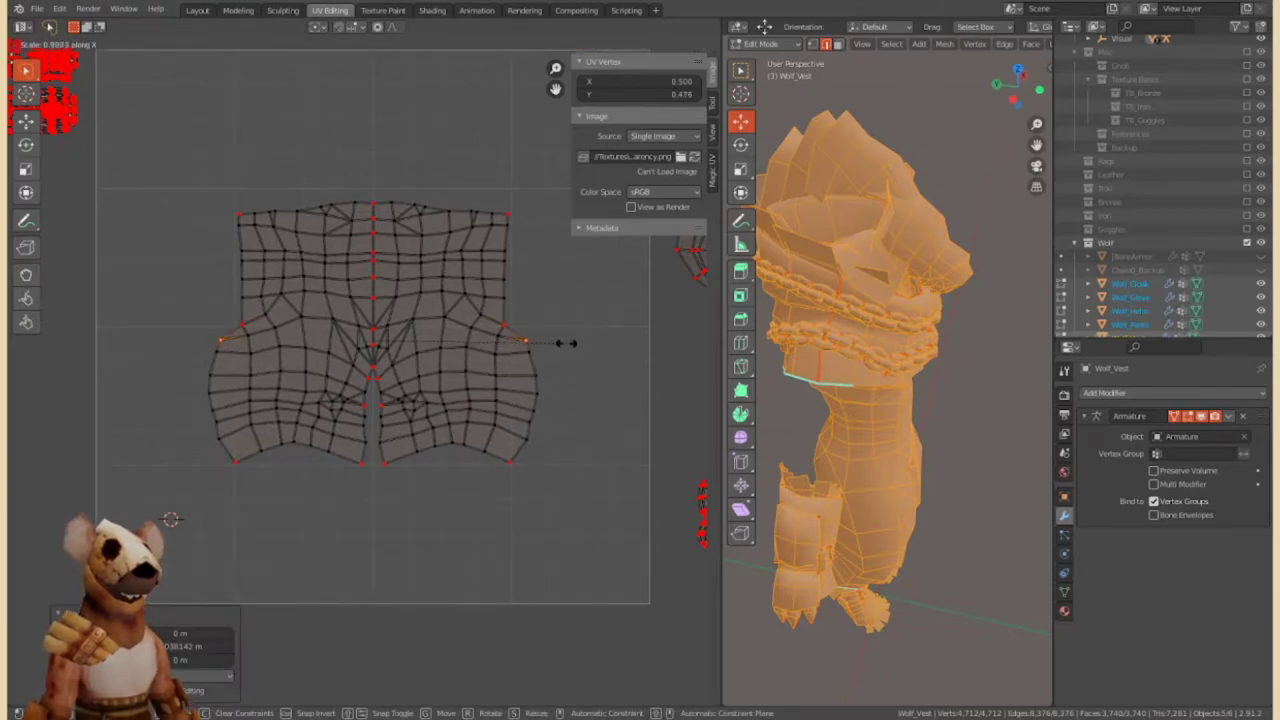
{"action": "left_click", "coordinate": [566, 343]}
Scale the island's bottom row of vertices inward.
{"action": "scroll", "coordinate": [566, 343], "scroll_direction": "up", "scroll_amount": 2}
{"action": "left_click", "coordinate": [441, 503], "text": "alt"}
{"action": "left_click", "coordinate": [492, 397]}
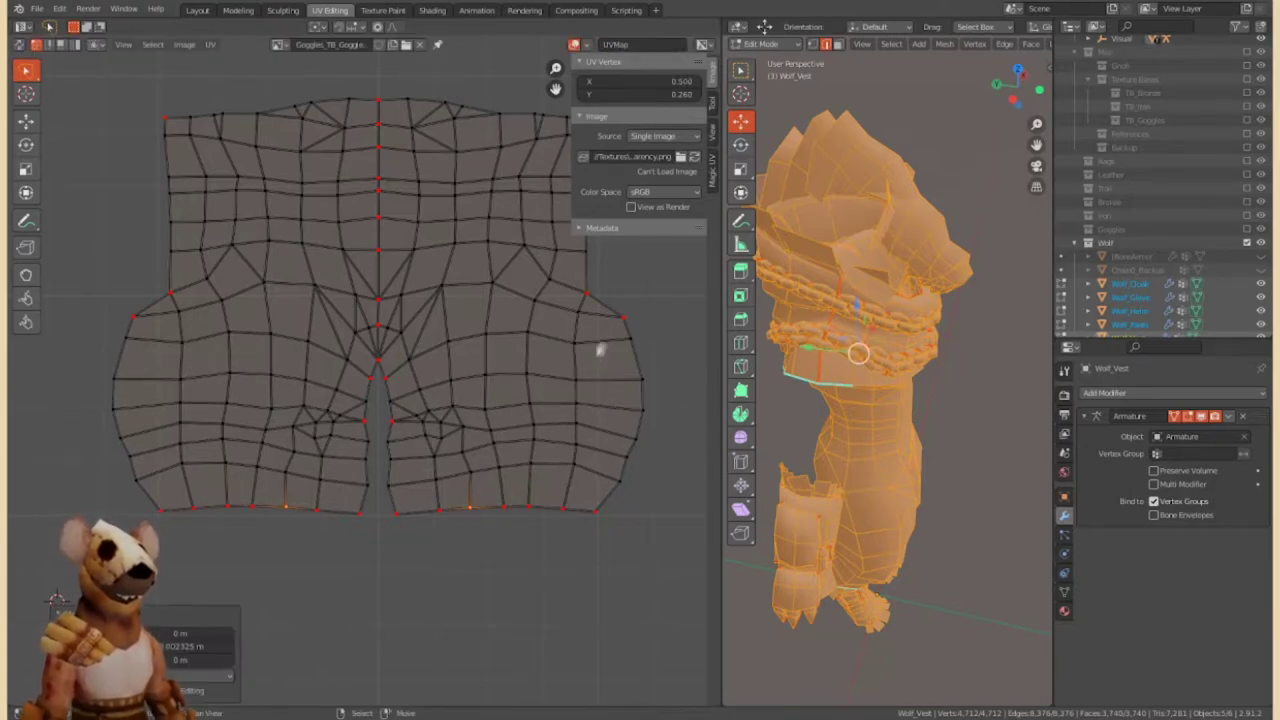
{"action": "key", "text": "s"}
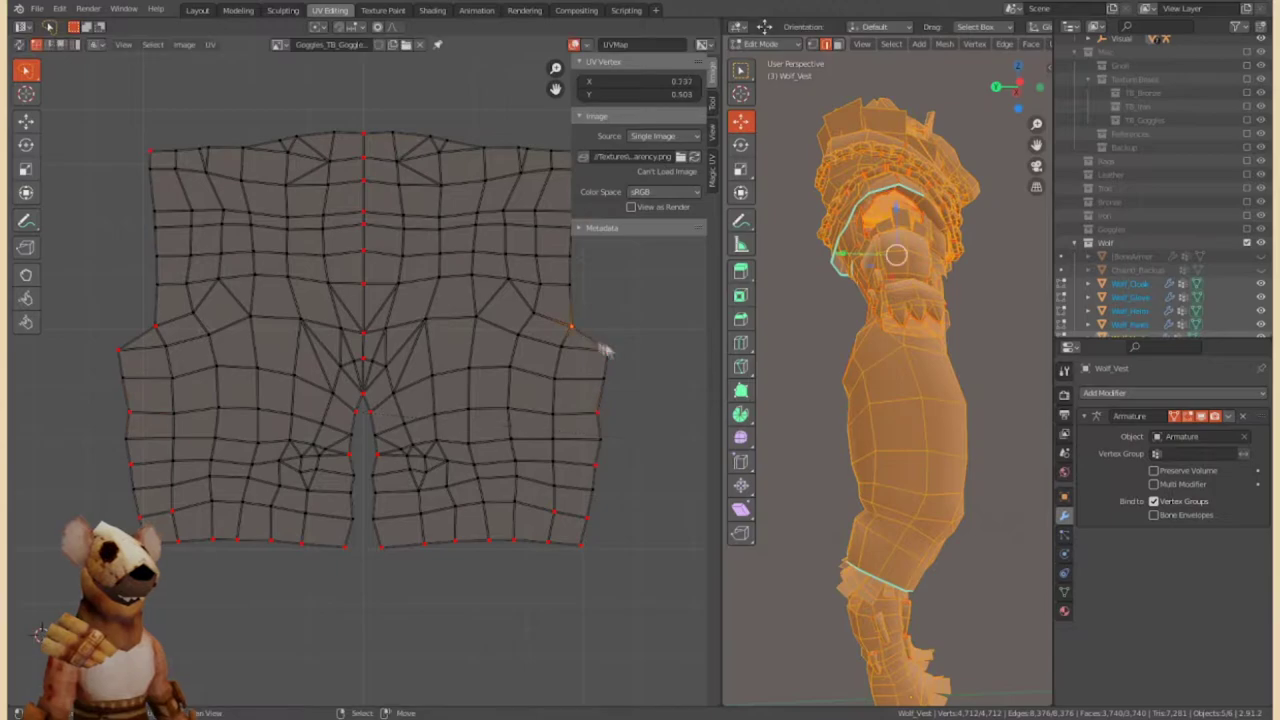
{"action": "left_click", "coordinate": [524, 347]}
Select and reposition the whole vest island.
{"action": "scroll", "coordinate": [400, 380], "scroll_direction": "down", "scroll_amount": 3}
{"action": "key", "text": "a"}
{"action": "key", "text": "g"}
{"action": "key", "text": "Return"}
{"action": "scroll", "coordinate": [400, 380], "scroll_direction": "down", "scroll_amount": 3}
Rotate the two-holed leftover island 90° and place it above the vest island.
{"action": "left_click", "coordinate": [167, 424]}
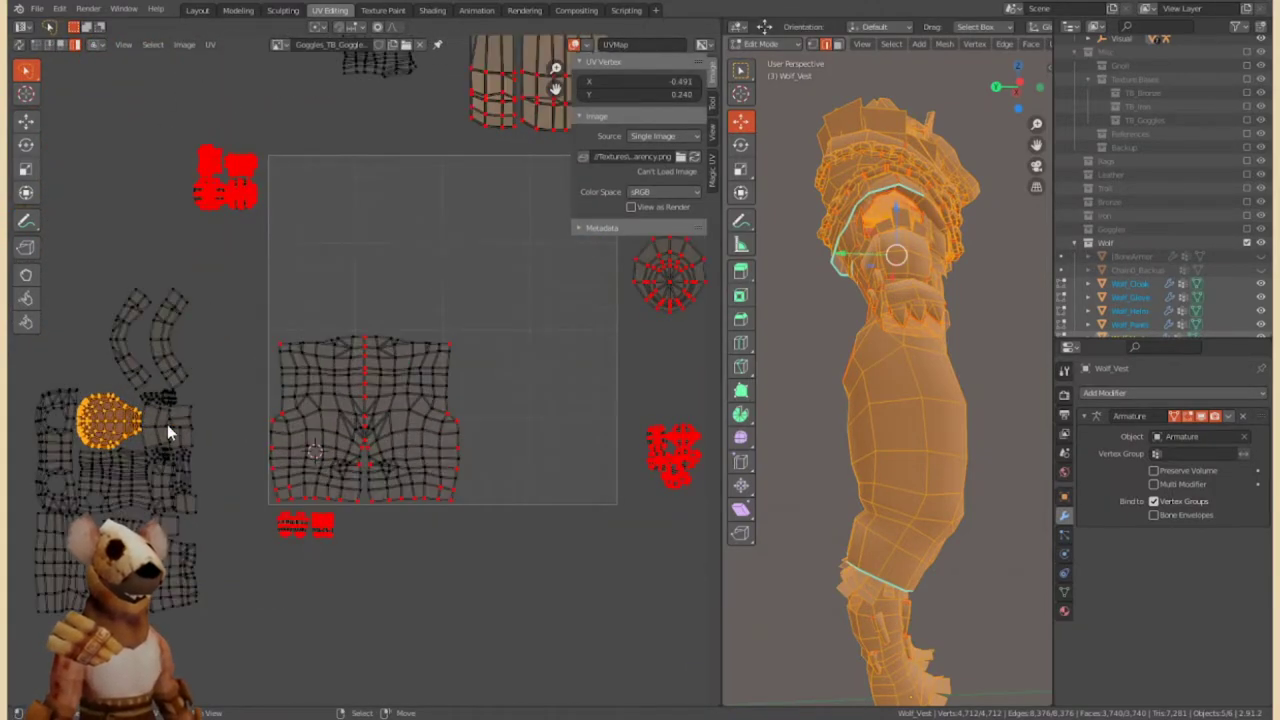
{"action": "key", "text": "g"}
{"action": "scroll", "coordinate": [400, 380], "scroll_direction": "up", "scroll_amount": 2}
{"action": "type", "text": "r90"}
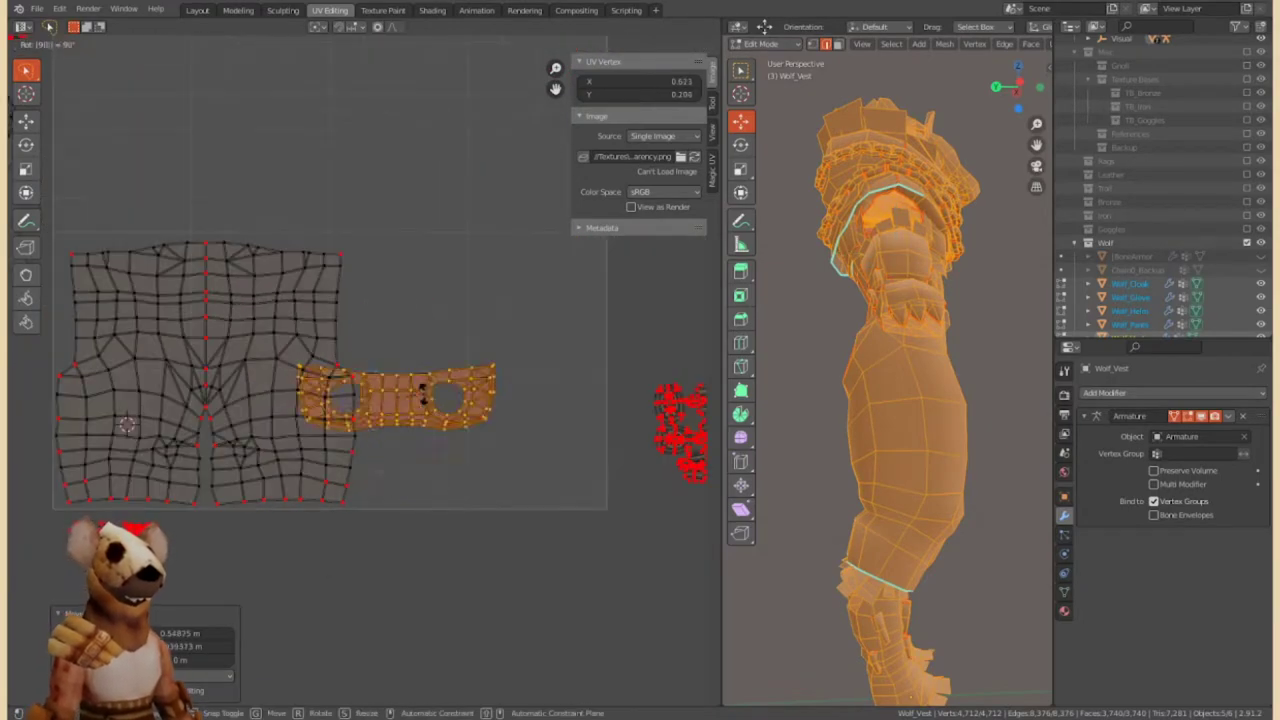
{"action": "type", "text": "g"}
{"action": "left_click", "coordinate": [265, 210]}
Move an island into place beside the grey vest island.
{"action": "scroll", "coordinate": [265, 210], "scroll_direction": "up", "scroll_amount": 2}
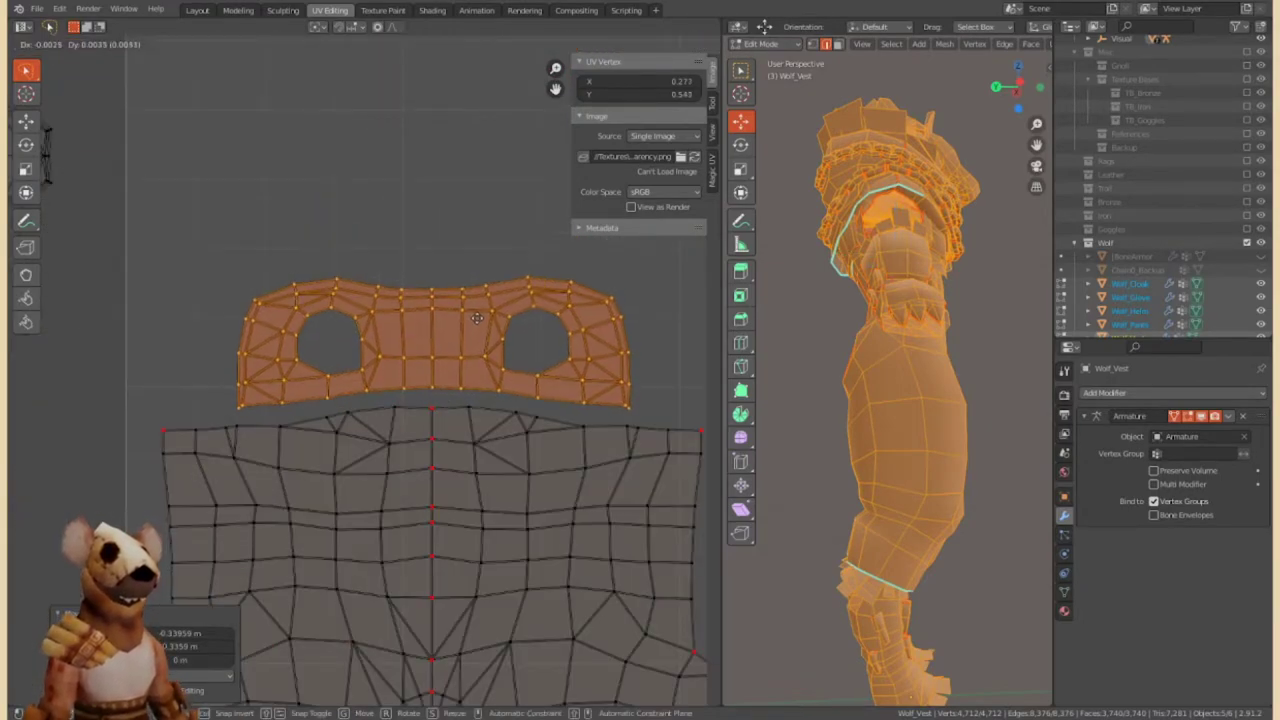
{"action": "scroll", "coordinate": [312, 450], "scroll_direction": "down", "scroll_amount": 3}
{"action": "key", "text": "g"}
{"action": "scroll", "coordinate": [279, 491], "scroll_direction": "up", "scroll_amount": 3}
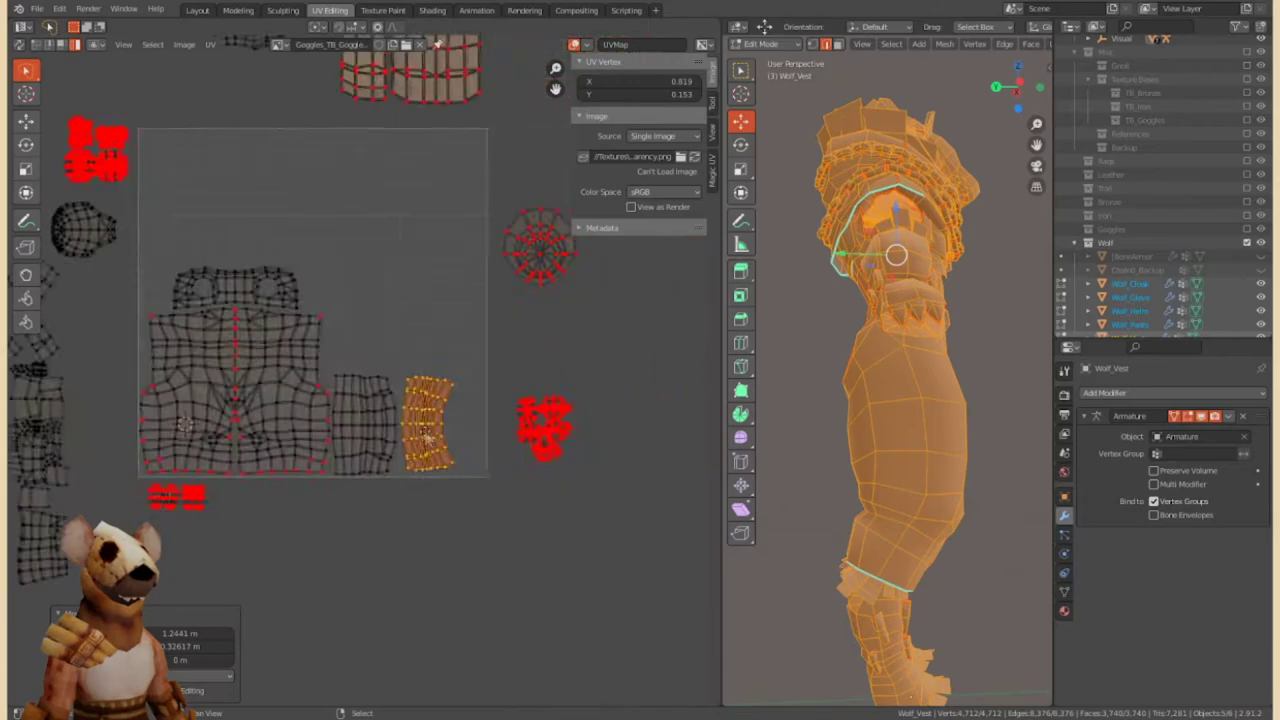
{"action": "left_click", "coordinate": [485, 398]}
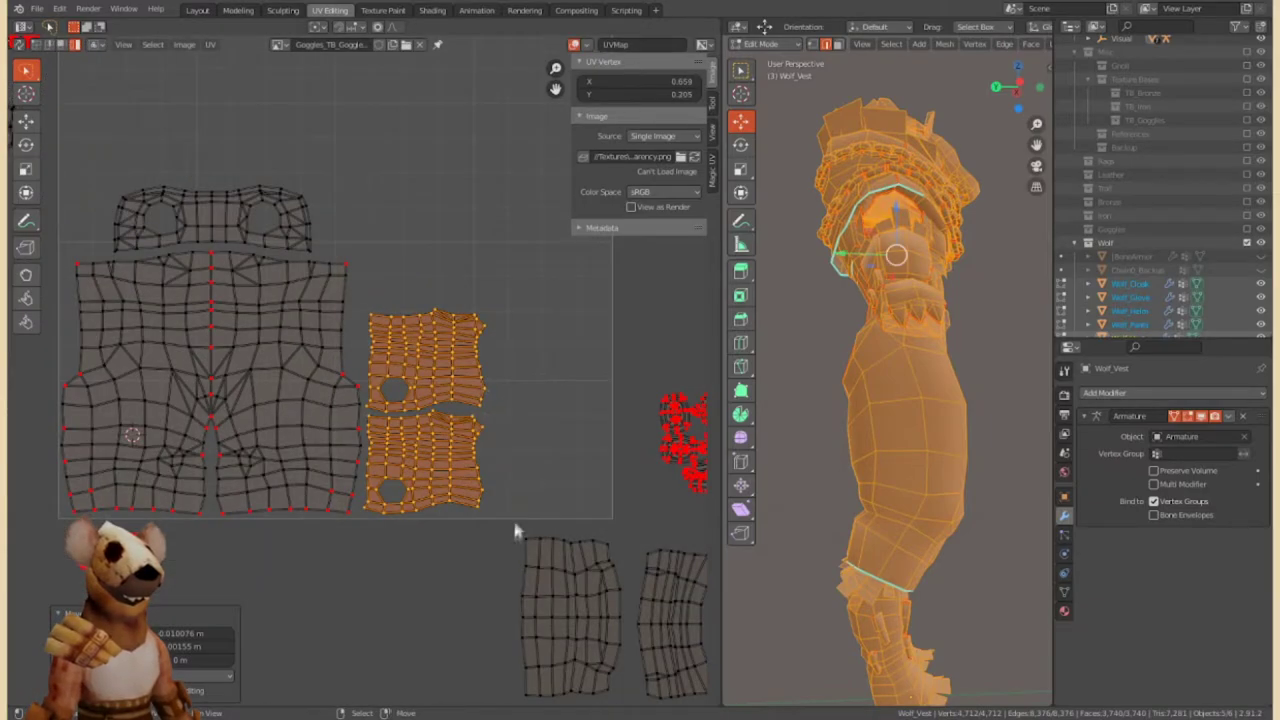
Move the lower-left strip island up beside the others, then clear the selection.
{"action": "left_click", "coordinate": [565, 605]}
{"action": "key", "text": "g"}
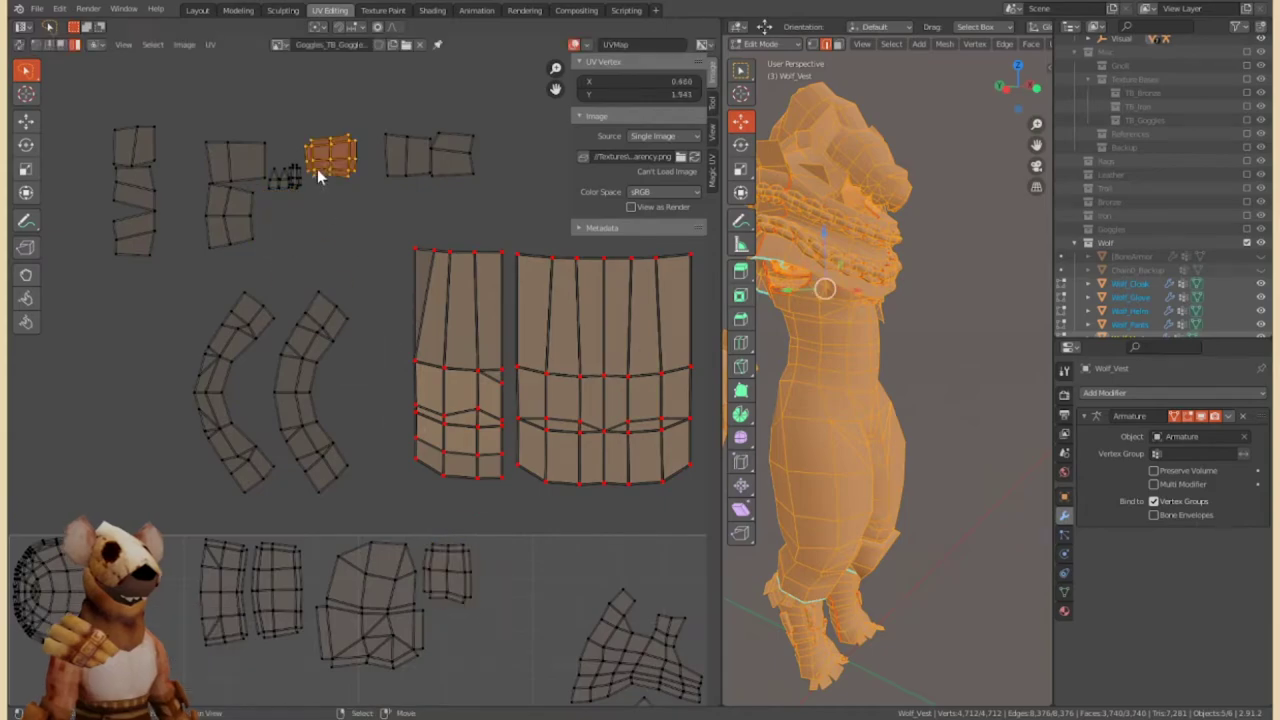
{"action": "key", "text": "alt+a"}
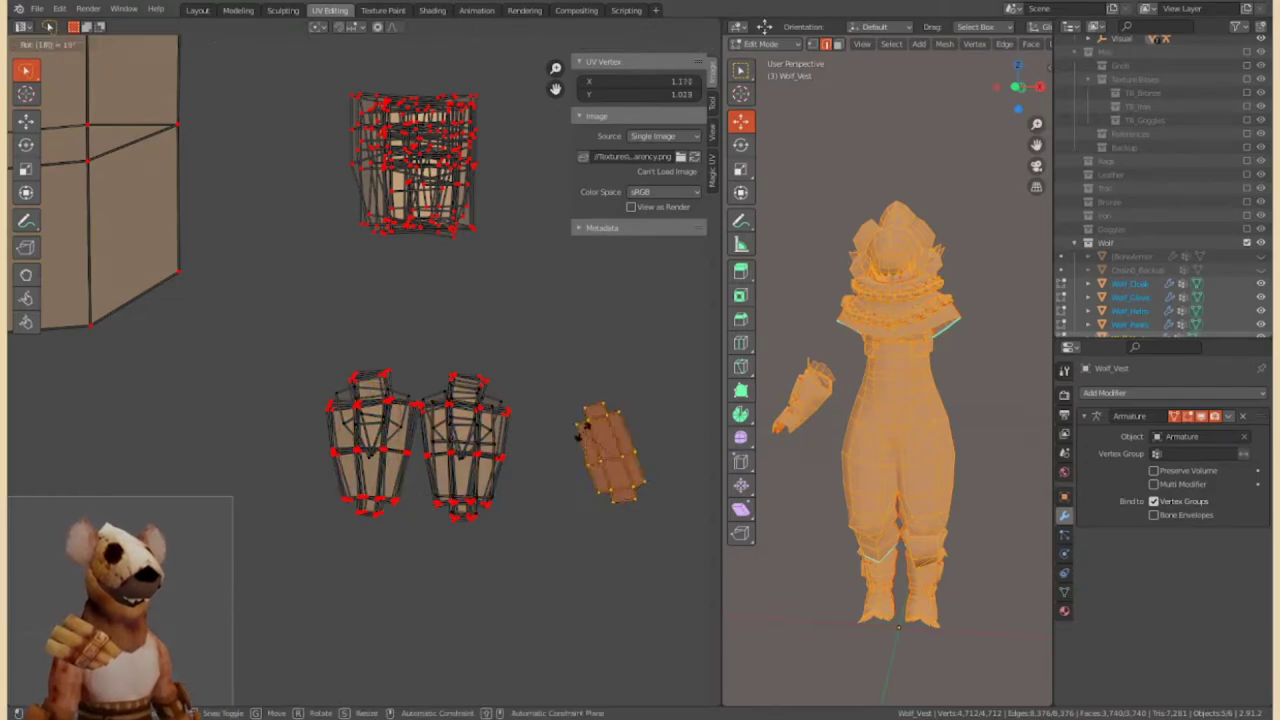
Place the held island, then rotate and move another island into position.
{"action": "left_click", "coordinate": [553, 451]}
{"action": "scroll", "coordinate": [462, 527], "scroll_direction": "down", "scroll_amount": 3}
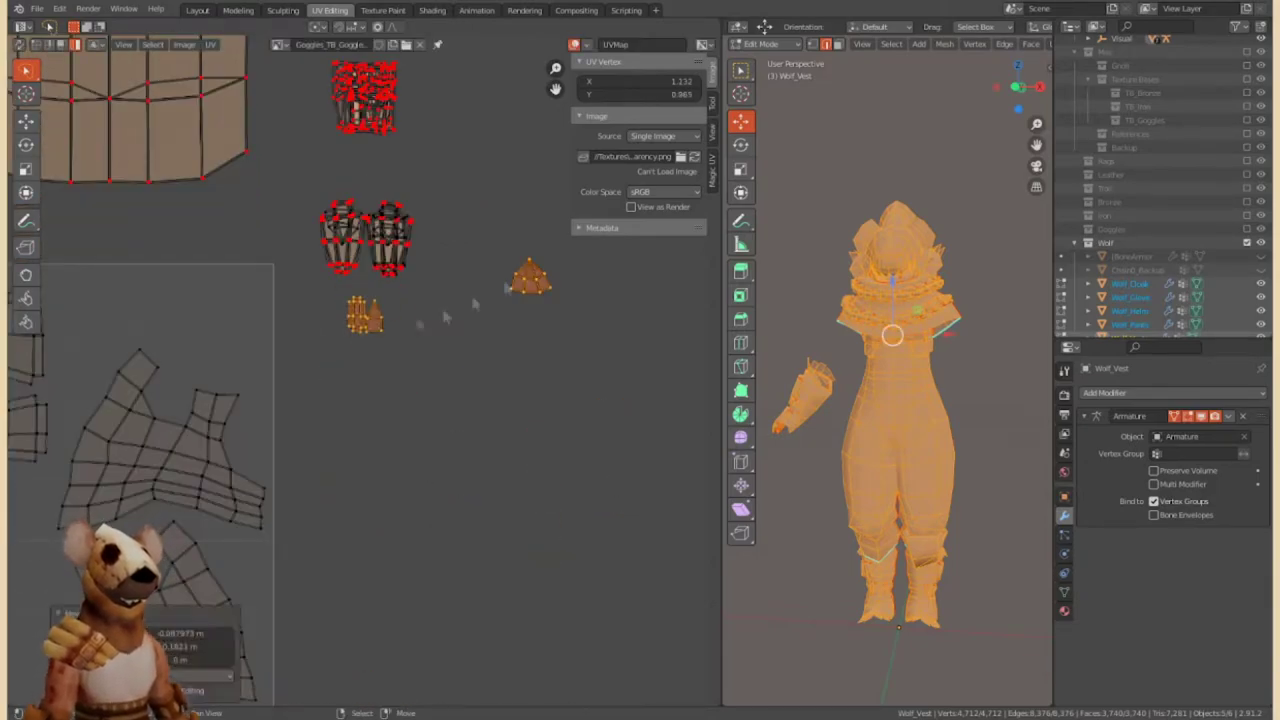
{"action": "scroll", "coordinate": [376, 335], "scroll_direction": "up", "scroll_amount": 3}
{"action": "key", "text": "r"}
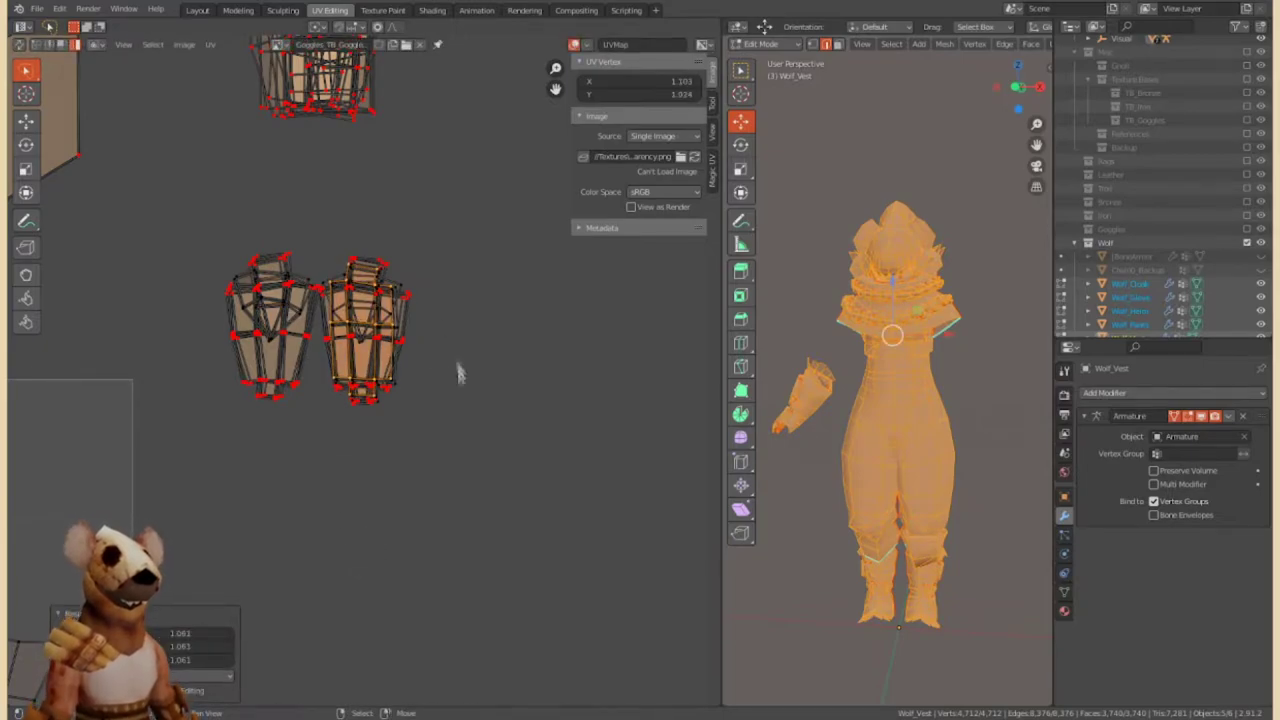
{"action": "scroll", "coordinate": [457, 380], "scroll_direction": "down", "scroll_amount": 3}
{"action": "key", "text": "g"}
{"action": "left_click", "coordinate": [487, 415]}
Select a pair of neighbouring islands and move them together beside the pinned islands.
{"action": "middle_click_drag", "start_coordinate": [487, 415], "coordinate": [543, 413]}
{"action": "scroll", "coordinate": [222, 393], "scroll_direction": "up", "scroll_amount": 3}
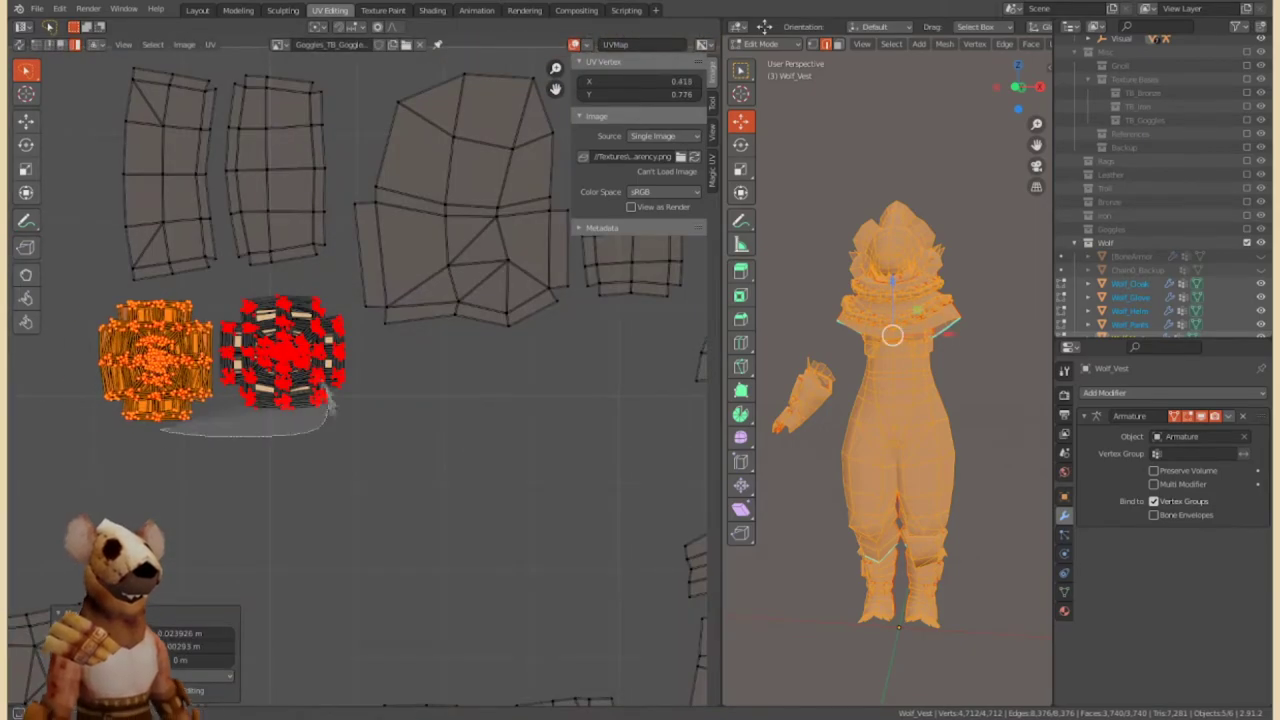
{"action": "key", "text": "l"}
{"action": "key", "text": "g"}
{"action": "scroll", "coordinate": [450, 415], "scroll_direction": "down", "scroll_amount": 3}
{"action": "scroll", "coordinate": [450, 430], "scroll_direction": "up", "scroll_amount": 3}
{"action": "left_click", "coordinate": [433, 389]}
{"action": "scroll", "coordinate": [351, 457], "scroll_direction": "down", "scroll_amount": 3}
{"action": "scroll", "coordinate": [351, 457], "scroll_direction": "up", "scroll_amount": 3}
{"action": "scroll", "coordinate": [300, 420], "scroll_direction": "down", "scroll_amount": 3}
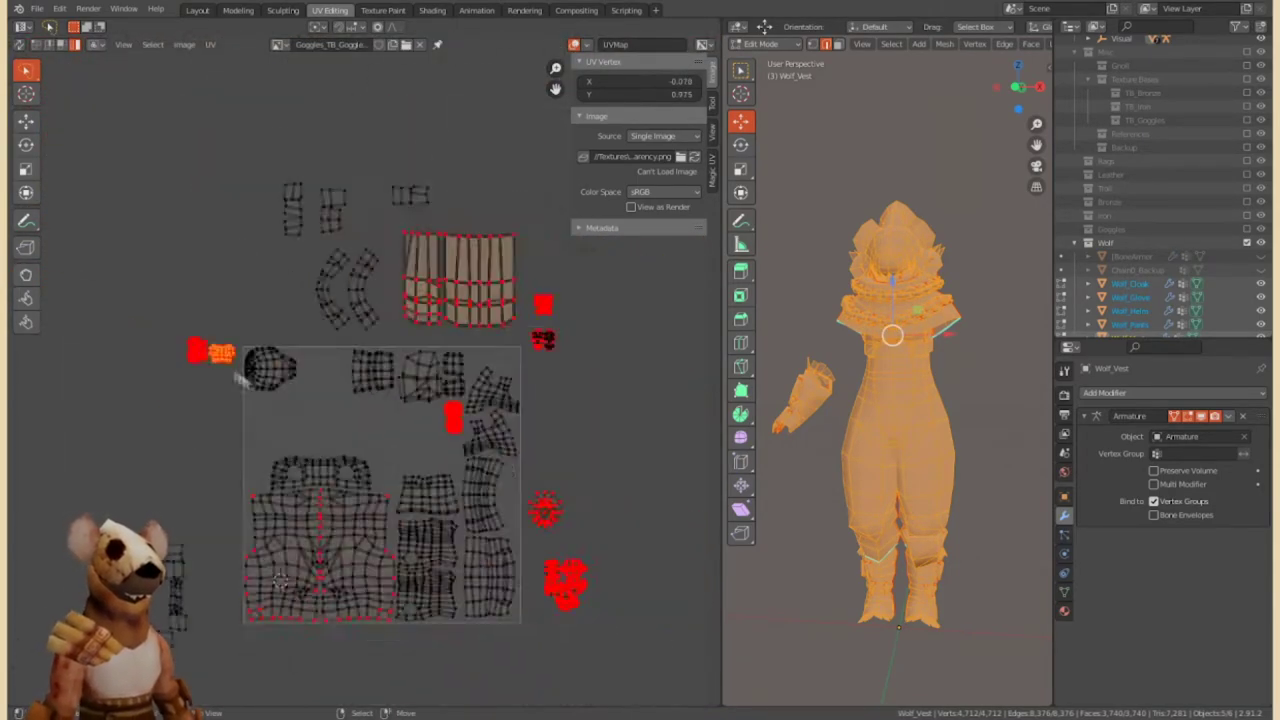
{"action": "scroll", "coordinate": [242, 380], "scroll_direction": "up", "scroll_amount": 4}
{"action": "scroll", "coordinate": [306, 423], "scroll_direction": "down", "scroll_amount": 3}
{"action": "scroll", "coordinate": [286, 414], "scroll_direction": "up", "scroll_amount": 2}
{"action": "scroll", "coordinate": [337, 460], "scroll_direction": "down", "scroll_amount": 3}
{"action": "scroll", "coordinate": [540, 430], "scroll_direction": "up", "scroll_amount": 3}
{"action": "left_click", "coordinate": [360, 470]}
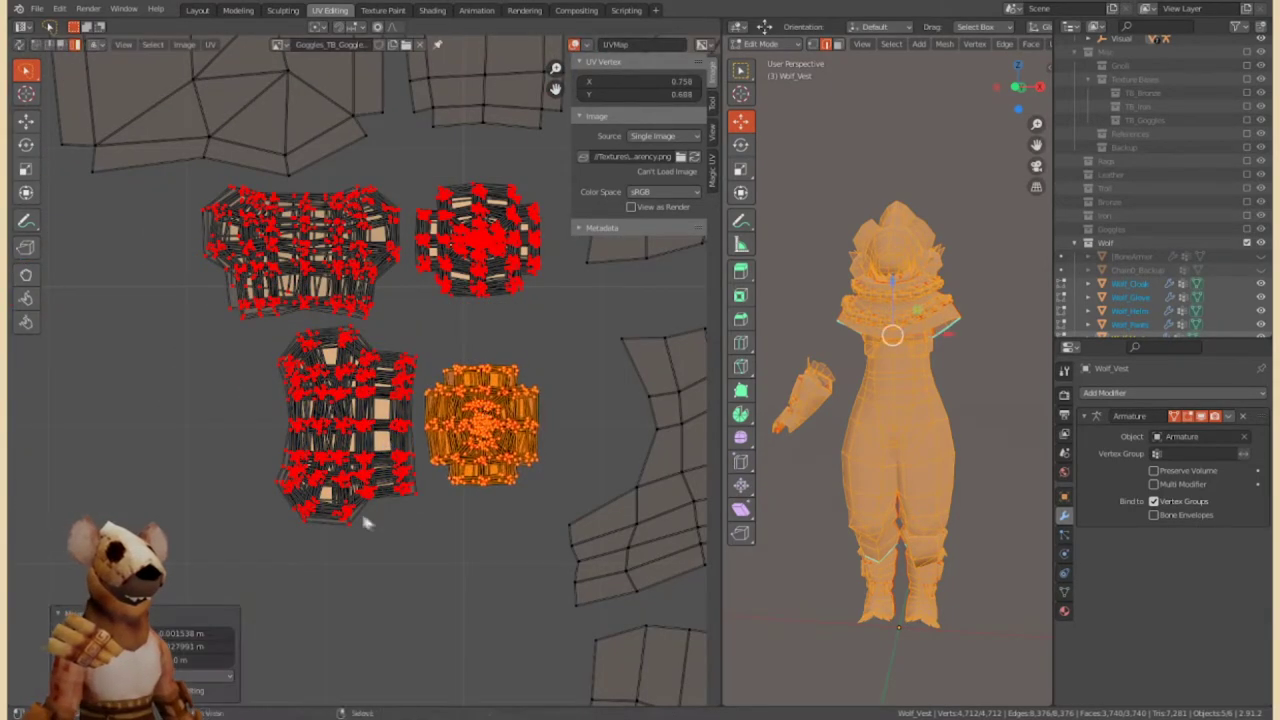
Rotate the lower-left island, move it beside the top islands, and shift the lower island right.
{"action": "left_click", "coordinate": [362, 515], "text": "shift"}
{"action": "left_click", "coordinate": [250, 450]}
{"action": "left_click_drag", "start_coordinate": [250, 450], "coordinate": [285, 290]}
{"action": "middle_click_drag", "start_coordinate": [400, 450], "coordinate": [480, 490]}
{"action": "left_click_drag", "start_coordinate": [465, 500], "coordinate": [570, 400]}
Move the top-left island and shrink the bottom-left island stack.
{"action": "left_click", "coordinate": [170, 295]}
{"action": "key", "text": "g"}
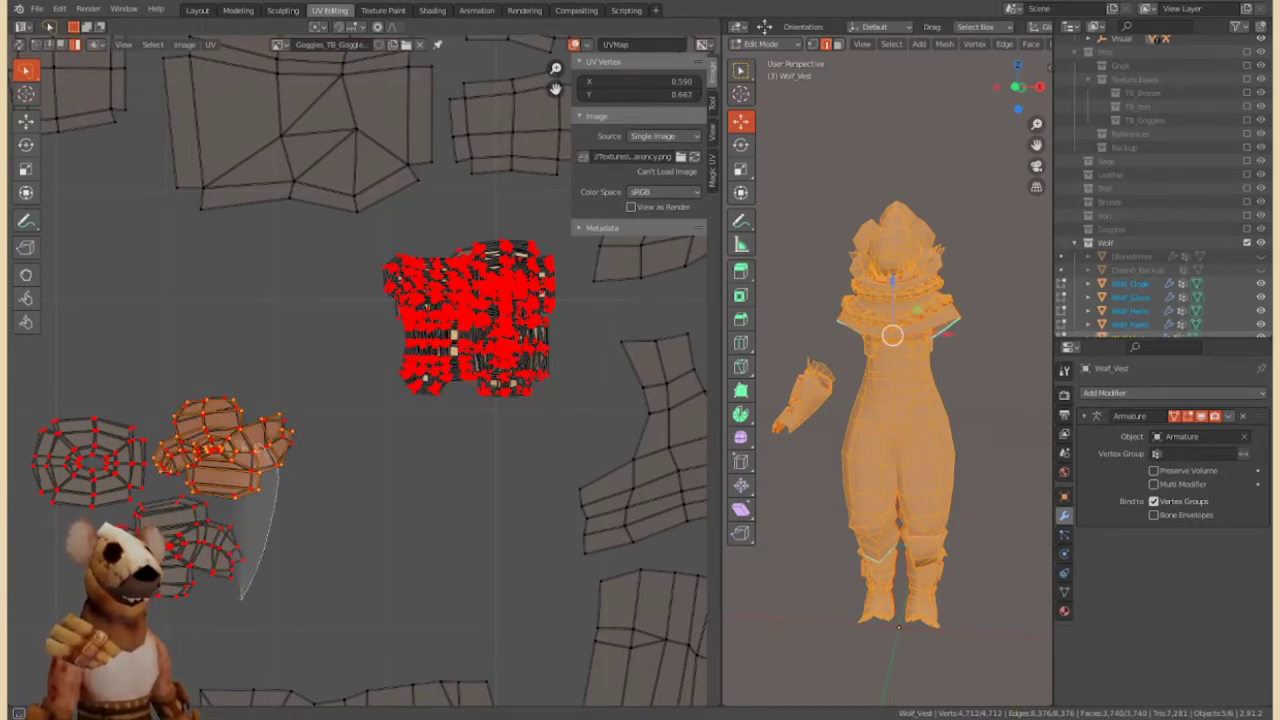
{"action": "left_click", "coordinate": [230, 457]}
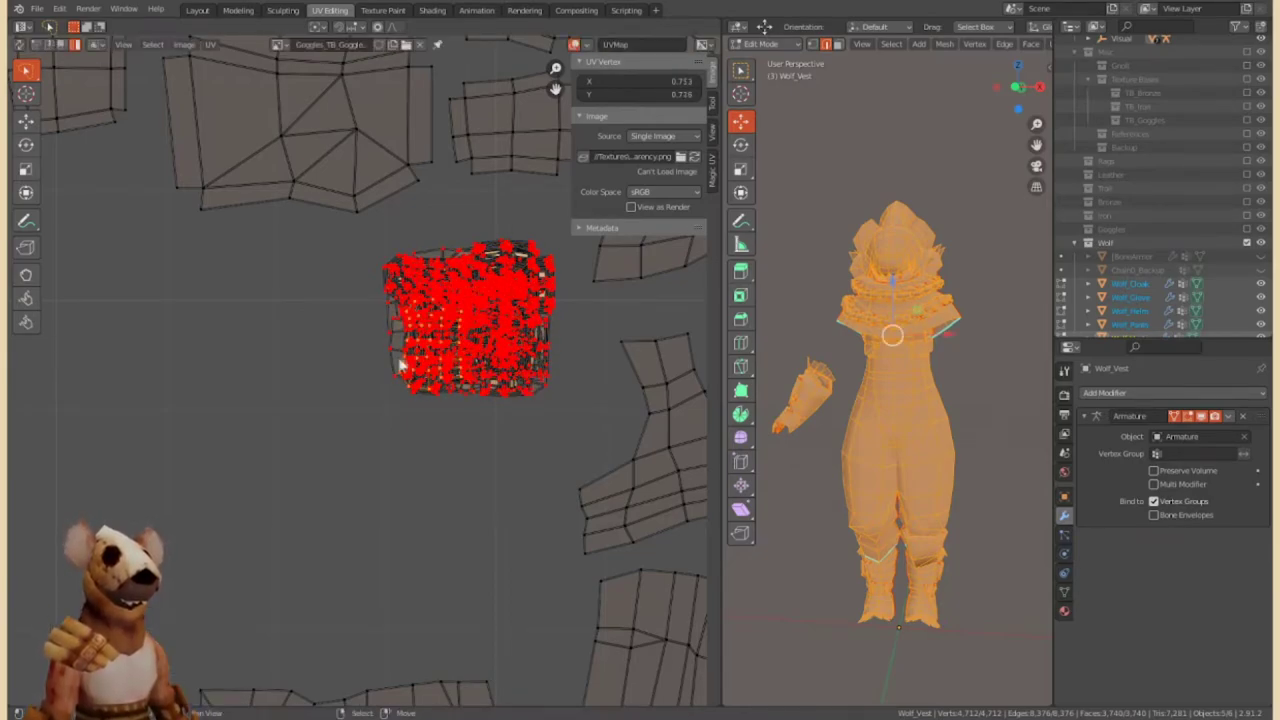
{"action": "left_click", "coordinate": [538, 408]}
{"action": "scroll", "coordinate": [538, 408], "scroll_direction": "down", "scroll_amount": 5}
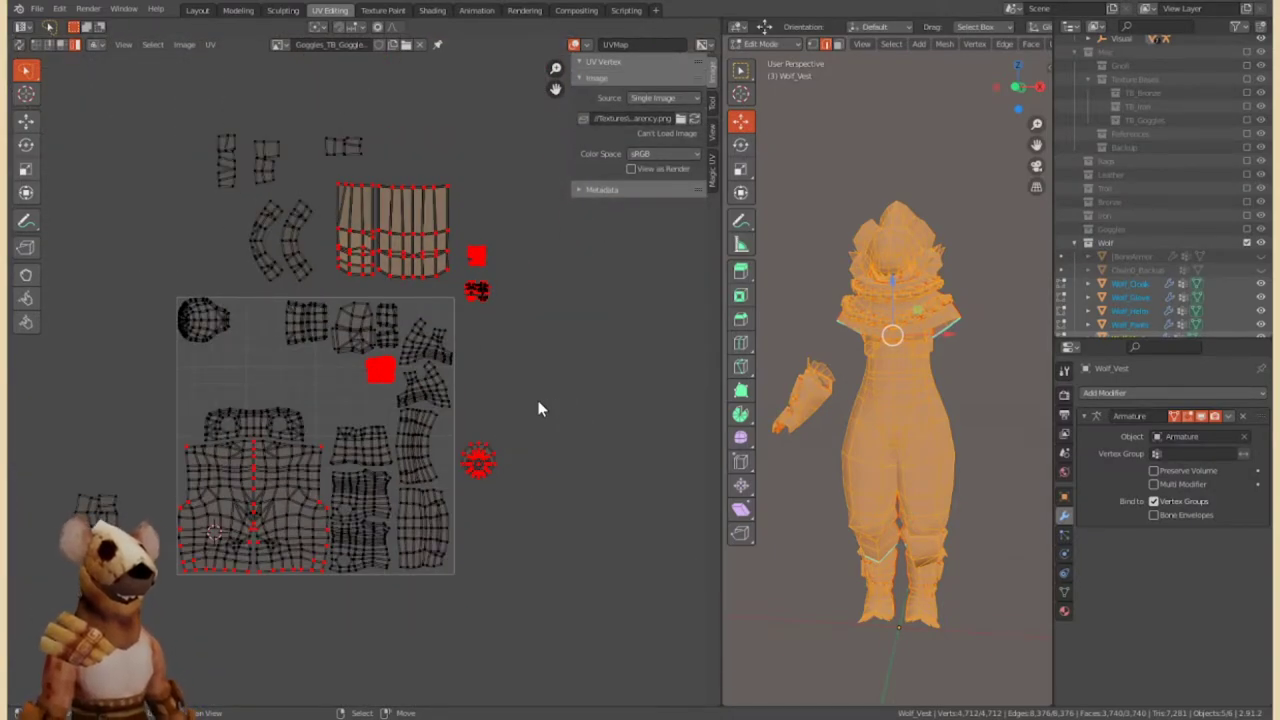
Move the selected strip island to a new spot in the UV square.
{"action": "scroll", "coordinate": [538, 408], "scroll_direction": "up", "scroll_amount": 5}
{"action": "scroll", "coordinate": [538, 408], "scroll_direction": "down", "scroll_amount": 3}
{"action": "middle_click_drag", "start_coordinate": [189, 517], "coordinate": [549, 287]}
{"action": "key", "text": "g"}
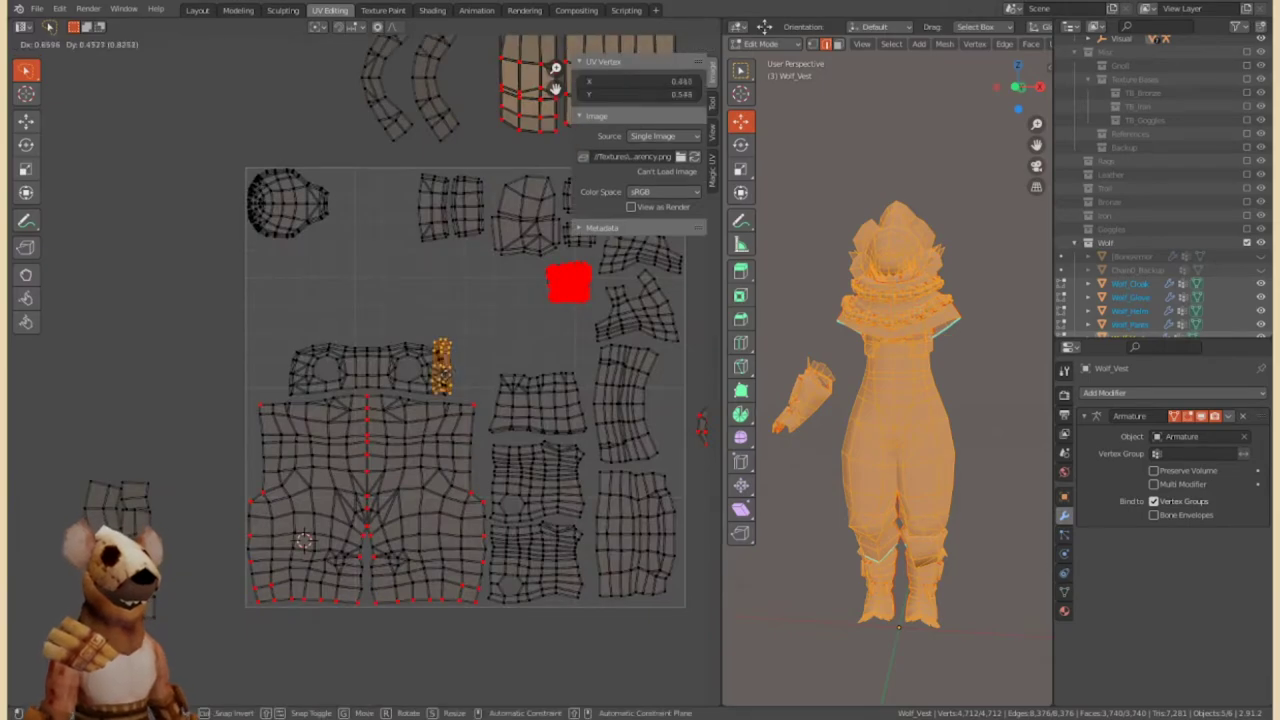
{"action": "left_click", "coordinate": [390, 390]}
Select the two narrow strips and the polygon island above them, then scale the polygon island.
{"action": "scroll", "coordinate": [390, 390], "scroll_direction": "up", "scroll_amount": 2}
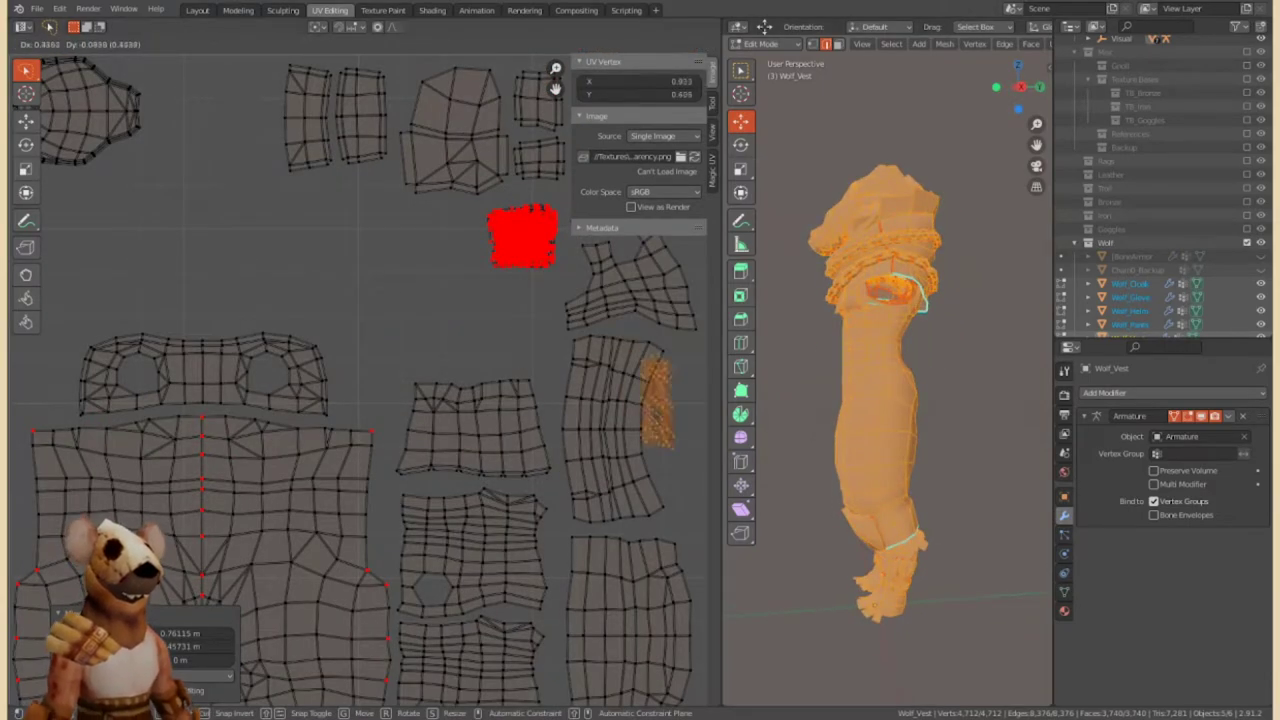
{"action": "scroll", "coordinate": [660, 440], "scroll_direction": "down", "scroll_amount": 2}
{"action": "scroll", "coordinate": [660, 450], "scroll_direction": "up", "scroll_amount": 2}
{"action": "scroll", "coordinate": [466, 449], "scroll_direction": "down", "scroll_amount": 2}
{"action": "scroll", "coordinate": [403, 372], "scroll_direction": "down", "scroll_amount": 1}
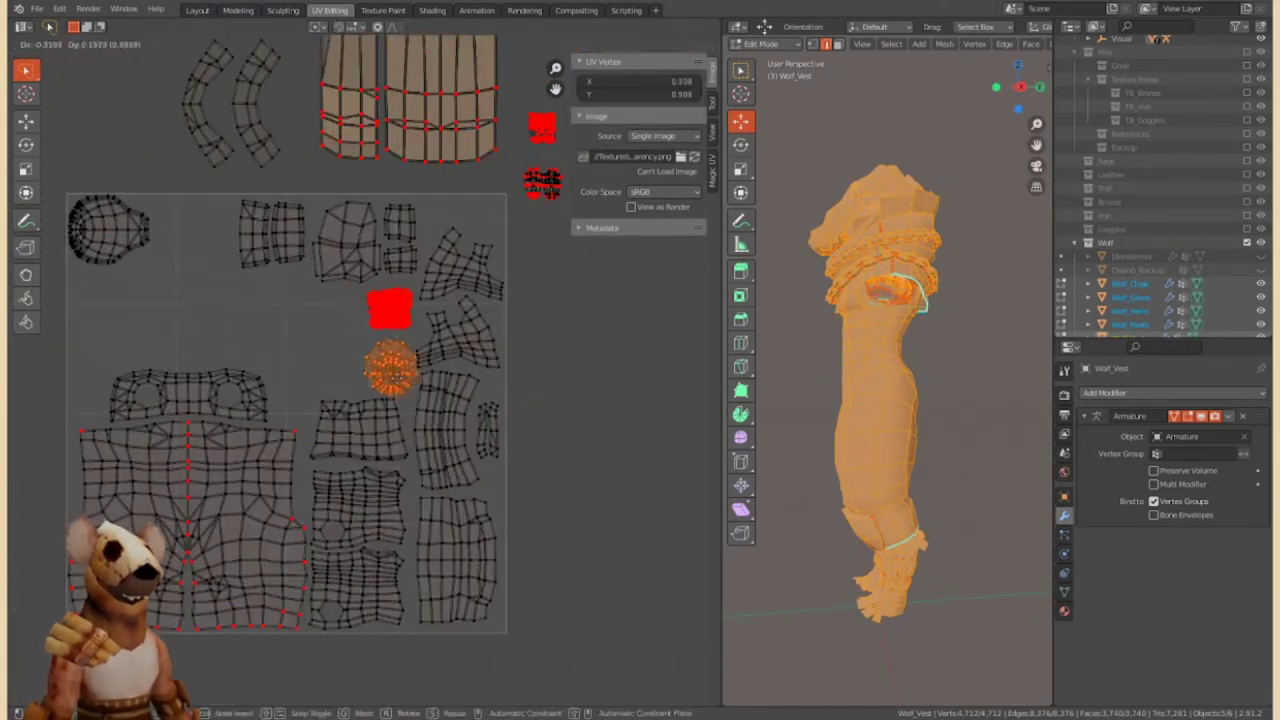
{"action": "scroll", "coordinate": [403, 372], "scroll_direction": "up", "scroll_amount": 2}
{"action": "scroll", "coordinate": [403, 372], "scroll_direction": "down", "scroll_amount": 2}
{"action": "scroll", "coordinate": [403, 372], "scroll_direction": "down", "scroll_amount": 1}
{"action": "left_click", "coordinate": [403, 372]}
{"action": "scroll", "coordinate": [370, 278], "scroll_direction": "up", "scroll_amount": 2}
{"action": "left_click", "coordinate": [370, 278]}
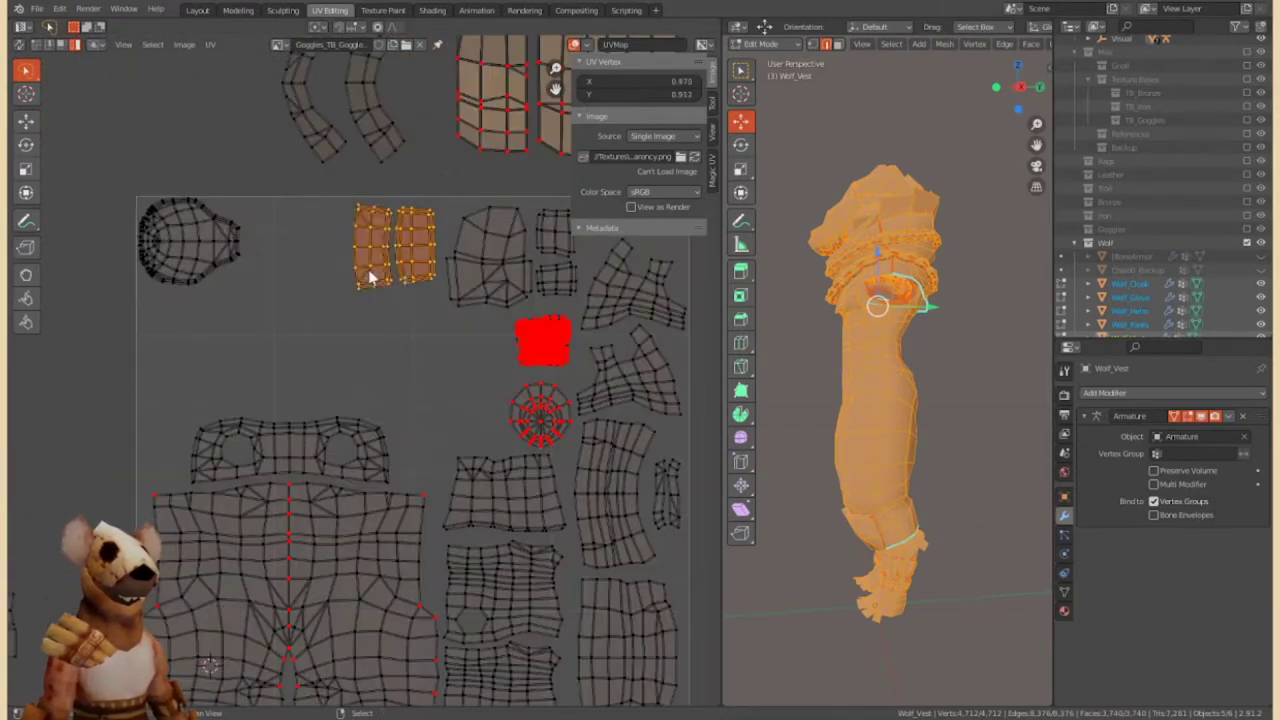
{"action": "scroll", "coordinate": [478, 356], "scroll_direction": "up", "scroll_amount": 1}
{"action": "left_click", "coordinate": [428, 285]}
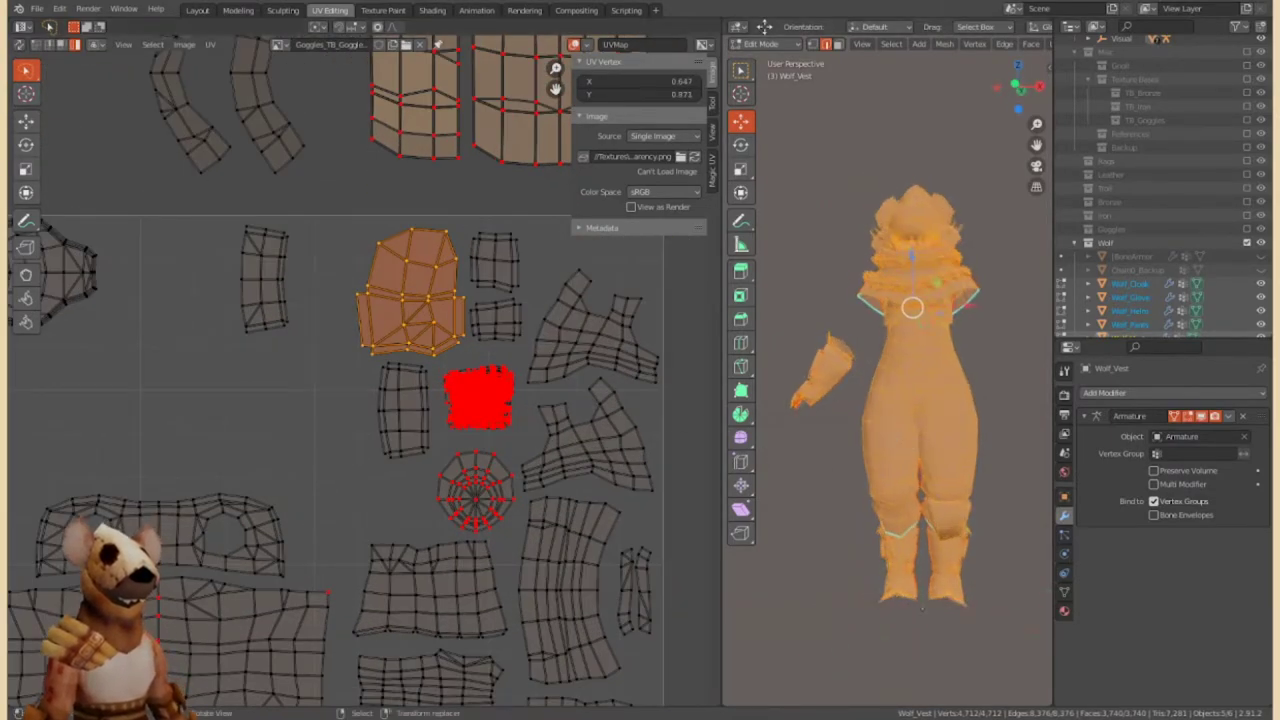
{"action": "key", "text": "s"}
{"action": "left_click", "coordinate": [487, 335]}
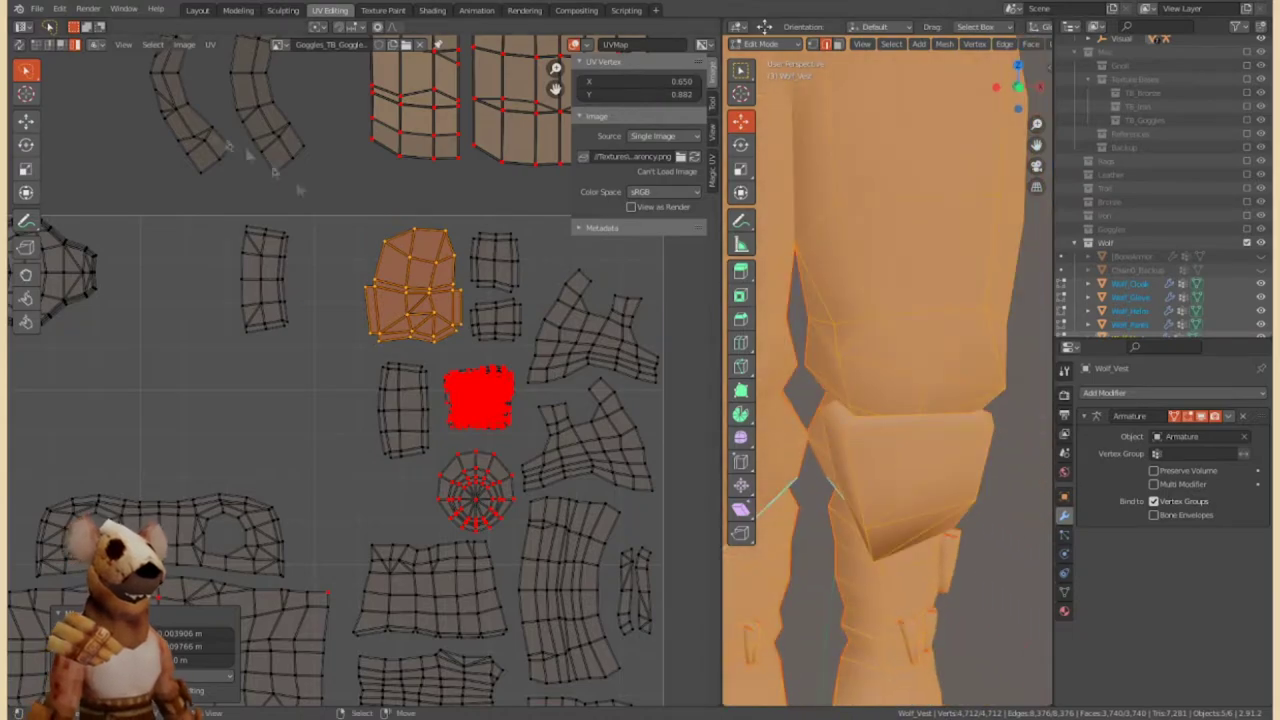
Select the whole narrow strap island and rotate it to vertical.
{"action": "scroll", "coordinate": [419, 260], "scroll_direction": "up", "scroll_amount": 4}
{"action": "left_click", "coordinate": [370, 335], "text": "alt"}
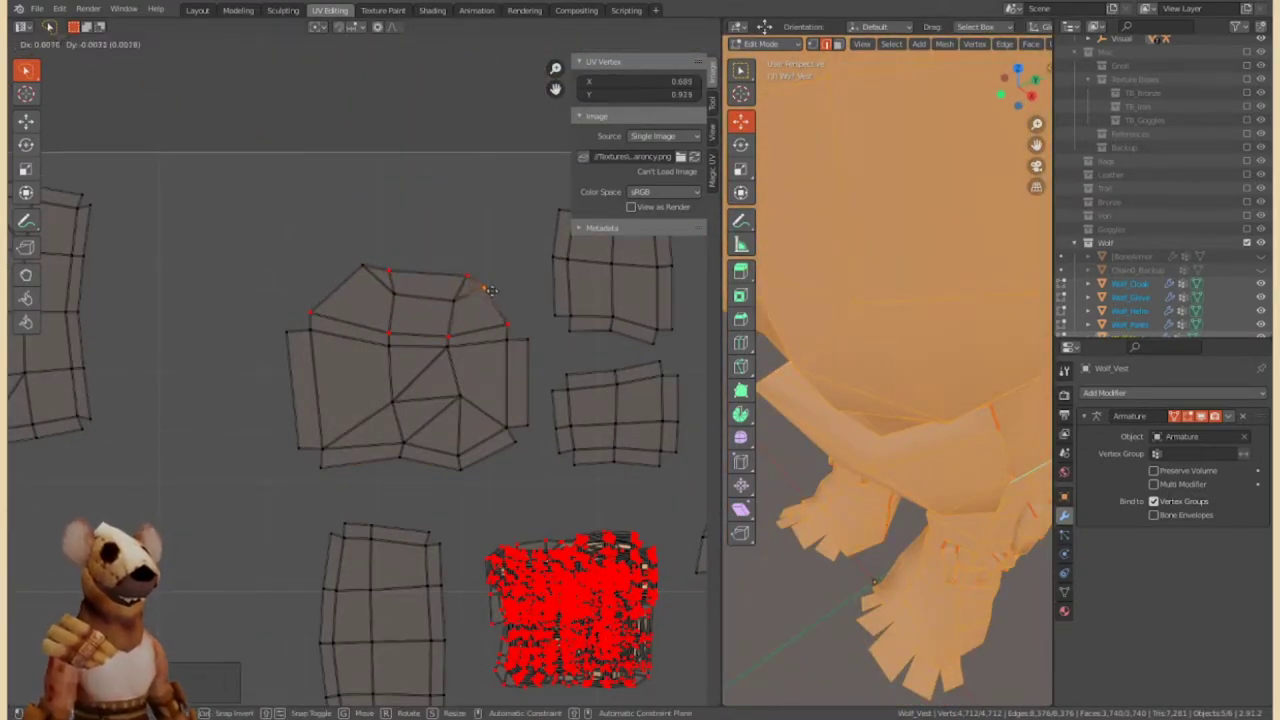
{"action": "key", "text": "ctrl+l"}
{"action": "scroll", "coordinate": [415, 412], "scroll_direction": "down", "scroll_amount": 2}
{"action": "left_click", "coordinate": [415, 412]}
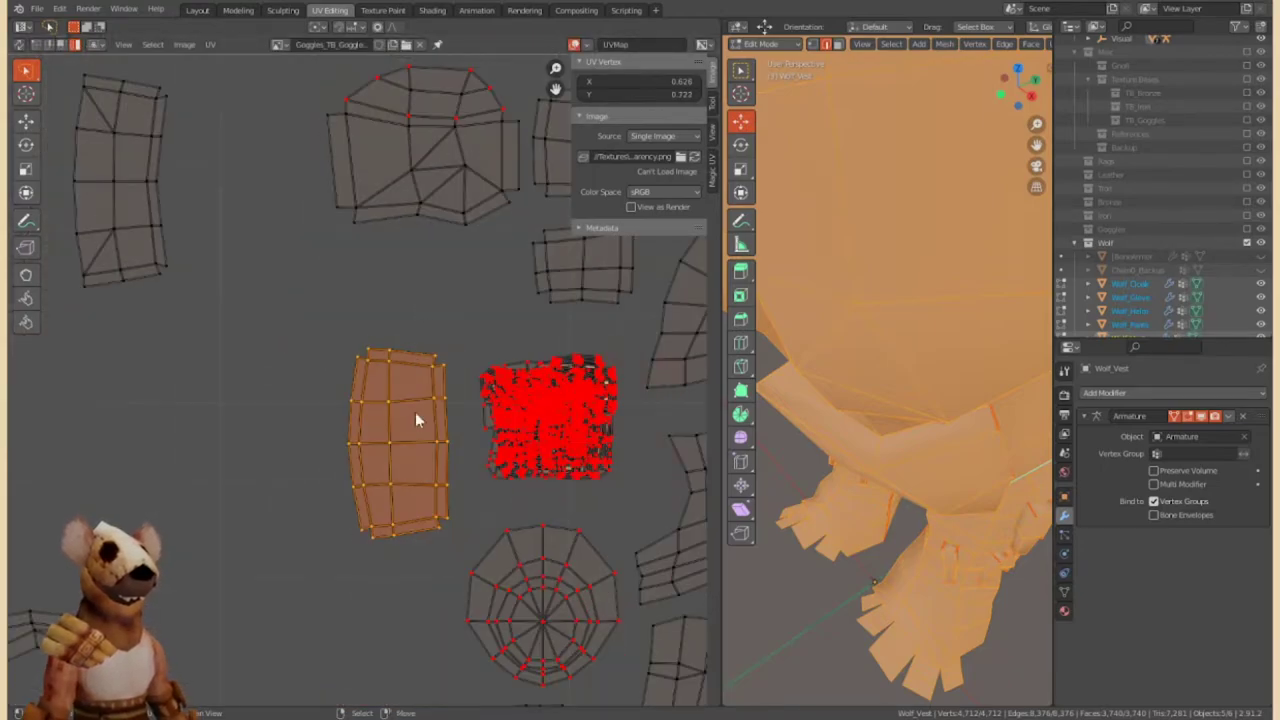
{"action": "scroll", "coordinate": [390, 352], "scroll_direction": "down", "scroll_amount": 2}
{"action": "key", "text": "g"}
{"action": "key", "text": "r"}
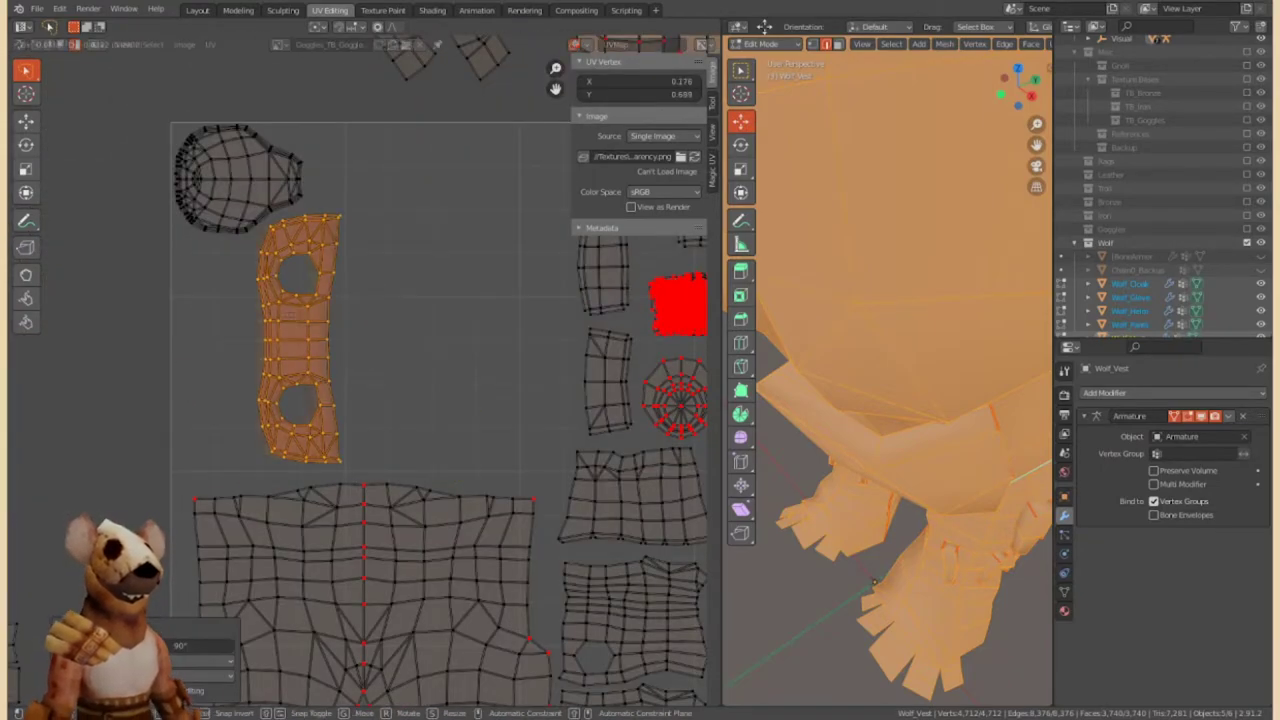
{"action": "left_click", "coordinate": [221, 338]}
Select the small goggle islands and frame the full character in the 3D view.
{"action": "scroll", "coordinate": [221, 338], "scroll_direction": "down", "scroll_amount": 4}
{"action": "scroll", "coordinate": [365, 440], "scroll_direction": "up", "scroll_amount": 3}
{"action": "scroll", "coordinate": [365, 440], "scroll_direction": "up", "scroll_amount": 3}
{"action": "key", "text": "l"}
{"action": "scroll", "coordinate": [365, 441], "scroll_direction": "down", "scroll_amount": 2}
{"action": "scroll", "coordinate": [365, 441], "scroll_direction": "down", "scroll_amount": 2}
{"action": "scroll", "coordinate": [400, 380], "scroll_direction": "up", "scroll_amount": 3}
{"action": "scroll", "coordinate": [403, 402], "scroll_direction": "down", "scroll_amount": 3}
{"action": "middle_click_drag", "start_coordinate": [880, 400], "coordinate": [893, 240]}
Rotate the strap islands 90°, shrink one, and place the lens island beside the strap.
{"action": "left_click", "coordinate": [120, 360], "text": "shift"}
{"action": "scroll", "coordinate": [380, 455], "scroll_direction": "up", "scroll_amount": 2}
{"action": "left_click_drag", "start_coordinate": [380, 453], "coordinate": [678, 412]}
{"action": "type", "text": "r90"}
{"action": "key", "text": "Return"}
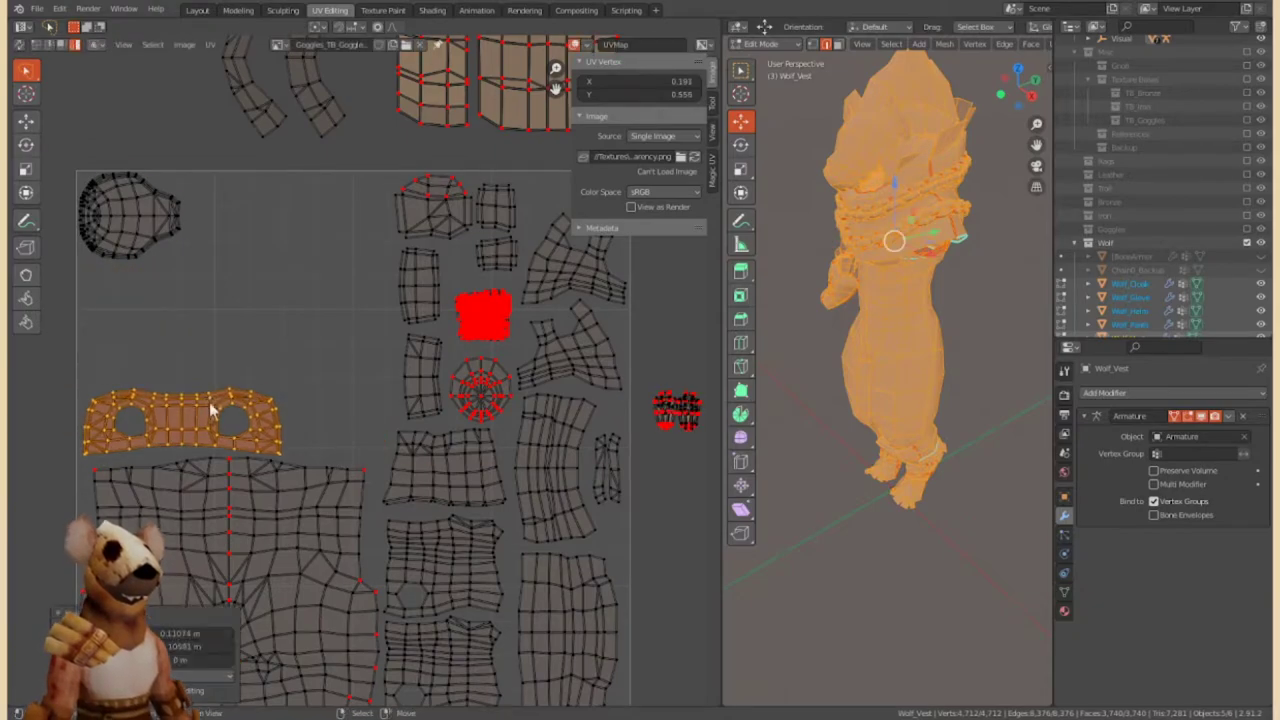
{"action": "left_click_drag", "start_coordinate": [130, 215], "coordinate": [342, 368]}
{"action": "middle_click_drag", "start_coordinate": [226, 375], "coordinate": [96, 207]}
{"action": "type", "text": "r90"}
{"action": "key", "text": "Return"}
{"action": "key", "text": "s"}
{"action": "left_click", "coordinate": [480, 318]}
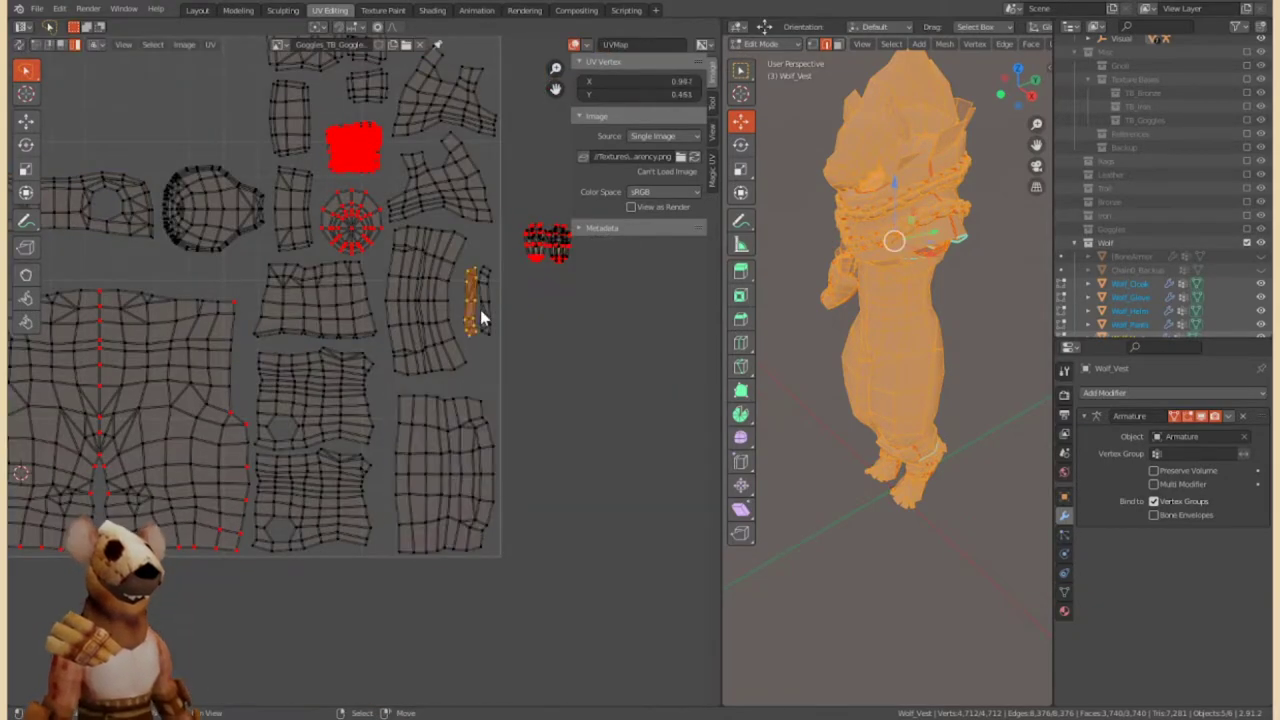
Scale the large vest island slightly.
{"action": "left_click", "coordinate": [310, 450]}
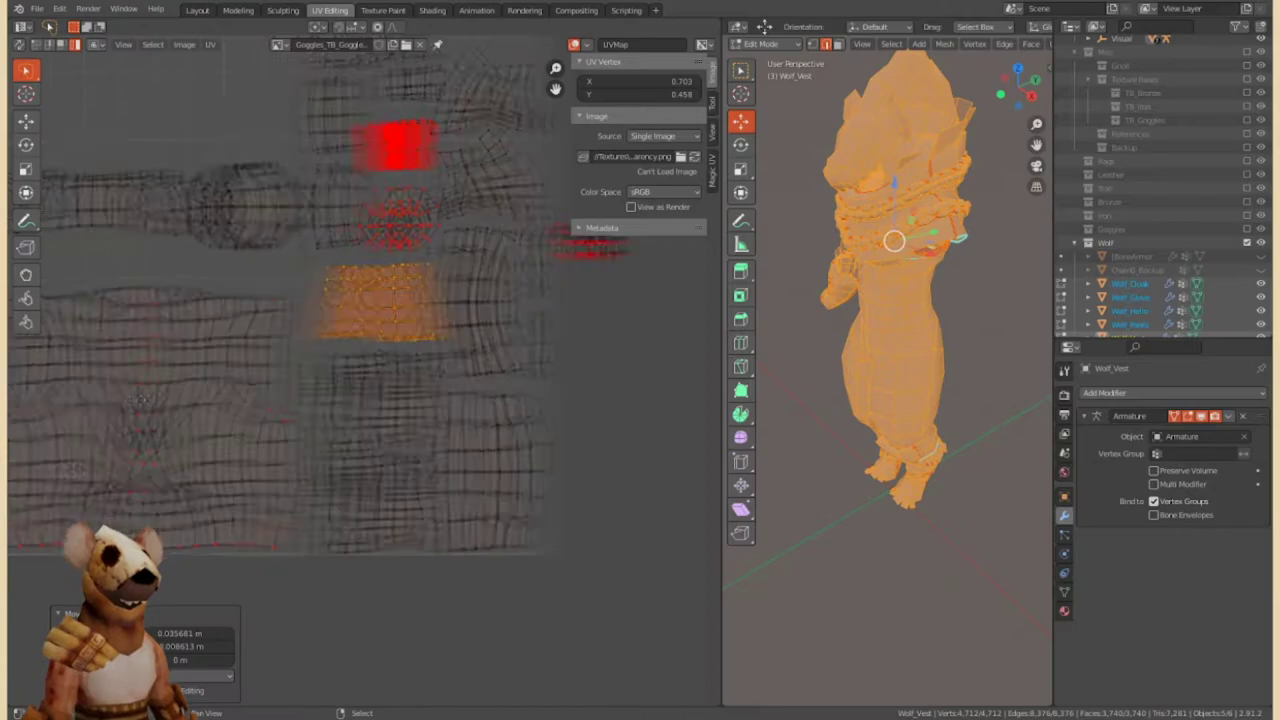
{"action": "middle_click_drag", "start_coordinate": [310, 450], "coordinate": [450, 445]}
{"action": "left_click", "coordinate": [300, 430]}
{"action": "key", "text": "s"}
{"action": "left_click", "coordinate": [484, 415]}
Shift the small islands further left and move the red decal island down-left.
{"action": "middle_click_drag", "start_coordinate": [600, 95], "coordinate": [456, 252]}
{"action": "left_click", "coordinate": [440, 240]}
{"action": "key", "text": "g"}
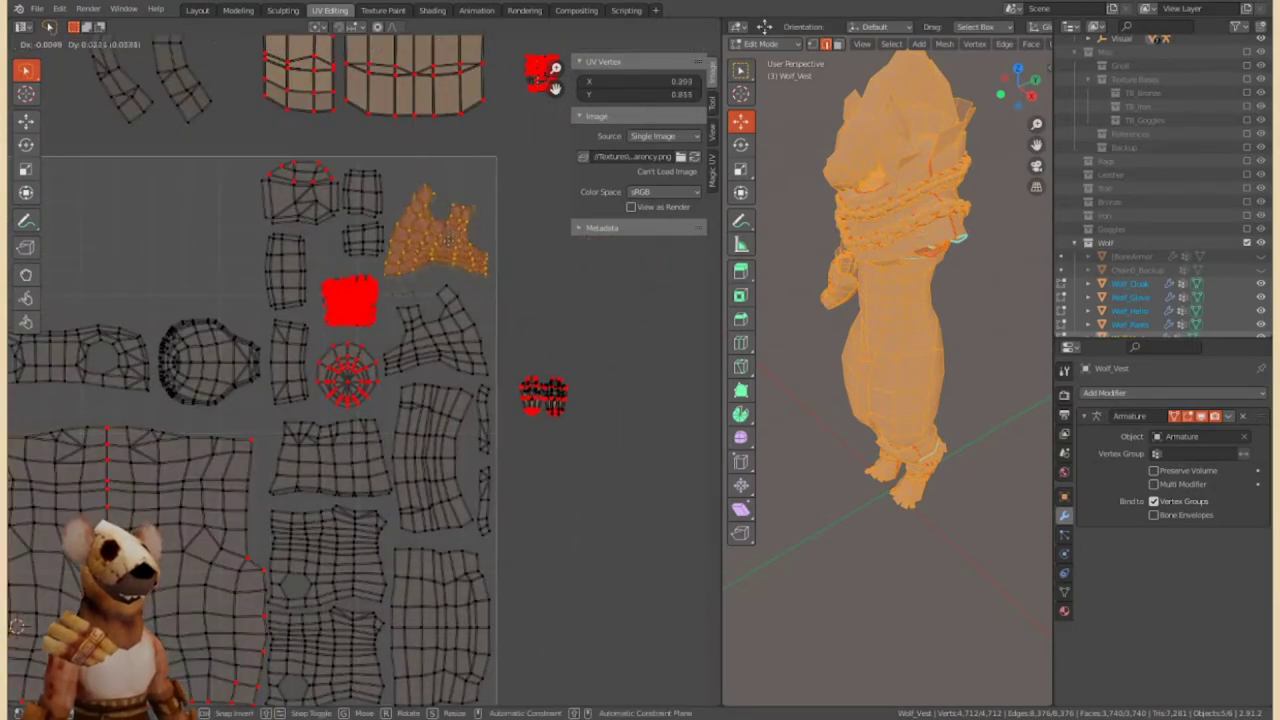
{"action": "middle_click_drag", "start_coordinate": [349, 187], "coordinate": [190, 243]}
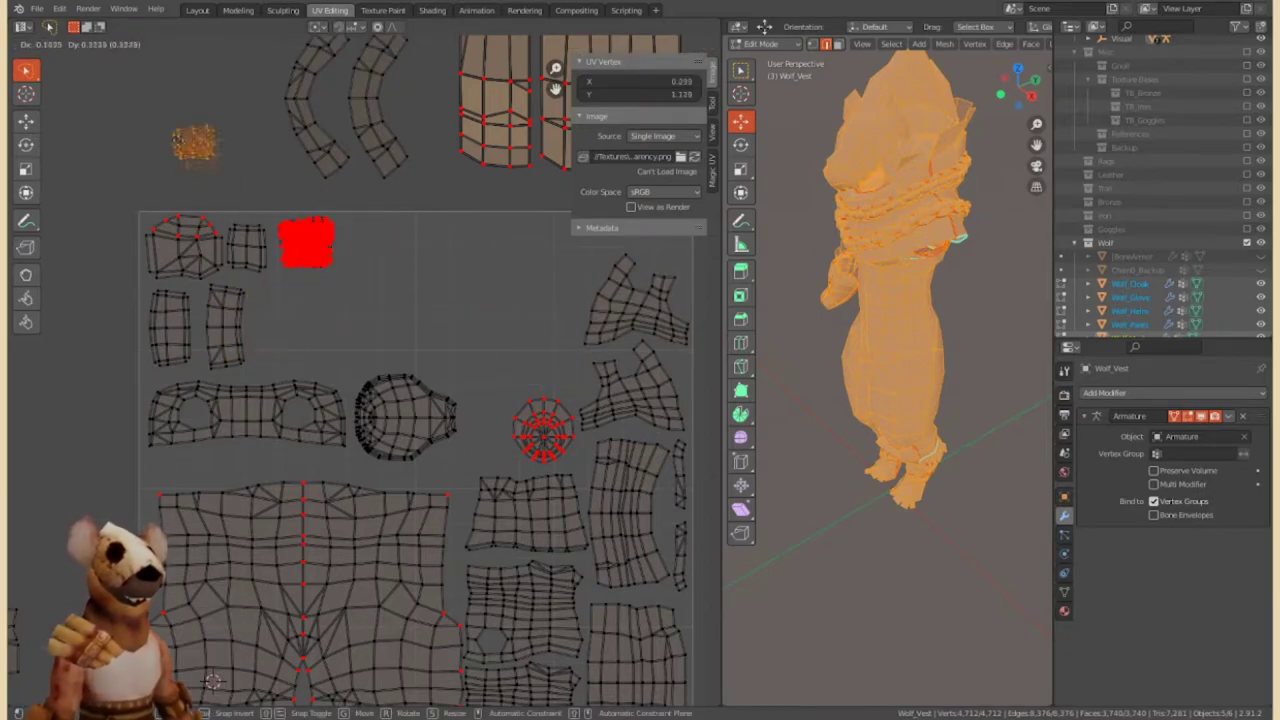
{"action": "left_click", "coordinate": [305, 287]}
{"action": "key", "text": "g"}
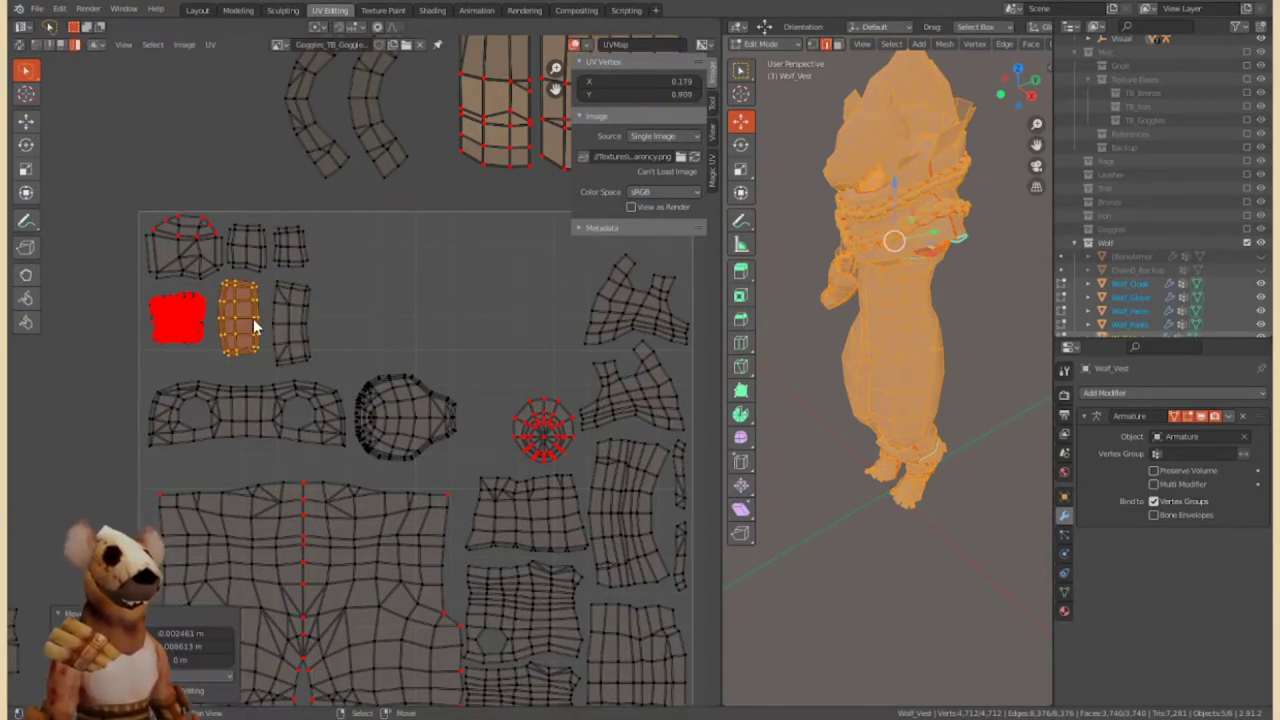
Reposition the tall right-hand island and the round head island.
{"action": "scroll", "coordinate": [255, 325], "scroll_direction": "up", "scroll_amount": 3}
{"action": "left_click", "coordinate": [375, 300]}
{"action": "left_click", "coordinate": [495, 310]}
{"action": "left_click", "coordinate": [485, 440]}
{"action": "left_click", "coordinate": [520, 420]}
{"action": "key", "text": "g"}
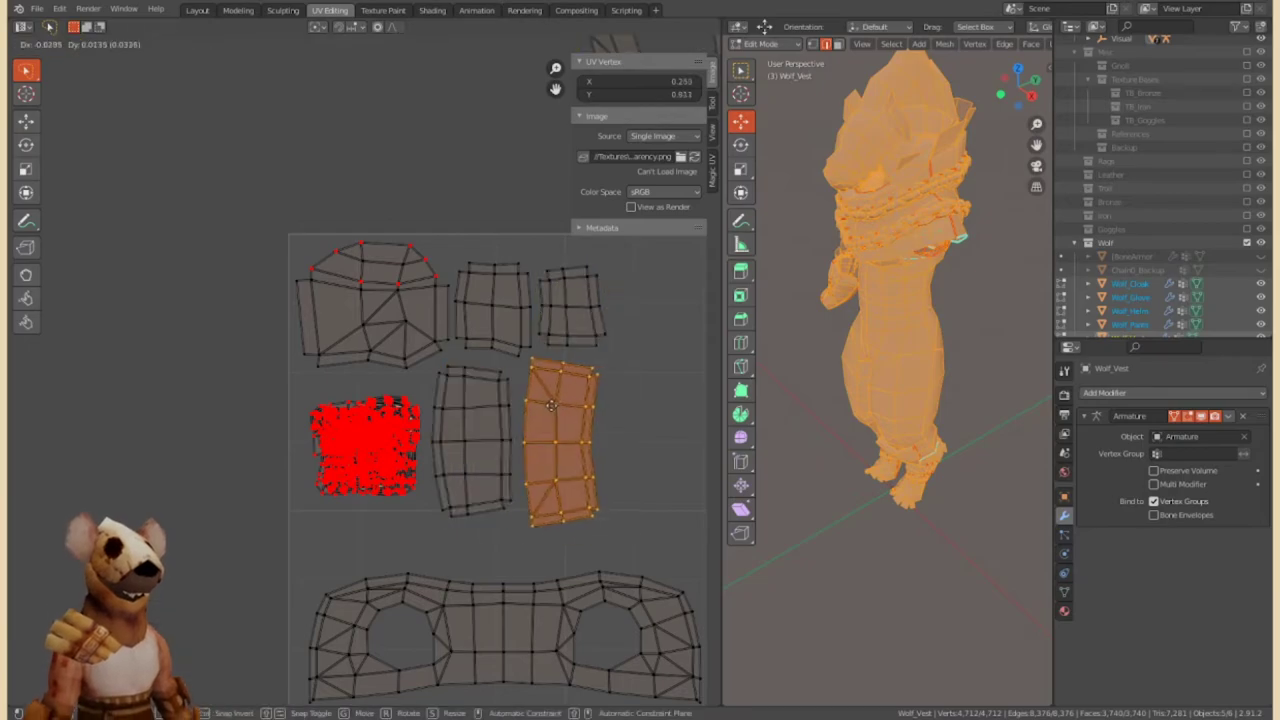
{"action": "left_click", "coordinate": [380, 470]}
{"action": "scroll", "coordinate": [320, 457], "scroll_direction": "down", "scroll_amount": 1}
{"action": "left_click", "coordinate": [540, 470]}
{"action": "key", "text": "g"}
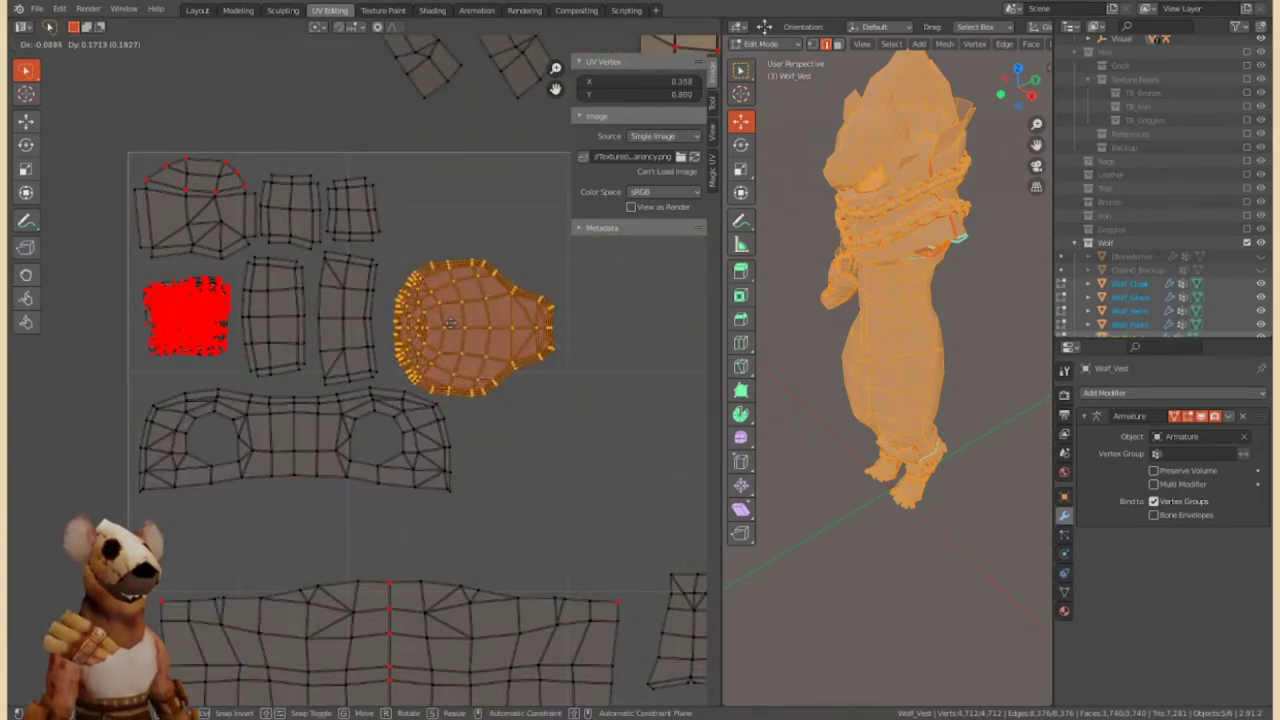
{"action": "left_click", "coordinate": [527, 443]}
Move the vest island left and enlarge it slightly.
{"action": "scroll", "coordinate": [527, 443], "scroll_direction": "down", "scroll_amount": 1}
{"action": "left_click", "coordinate": [400, 430]}
{"action": "key", "text": "g"}
{"action": "left_click", "coordinate": [226, 378]}
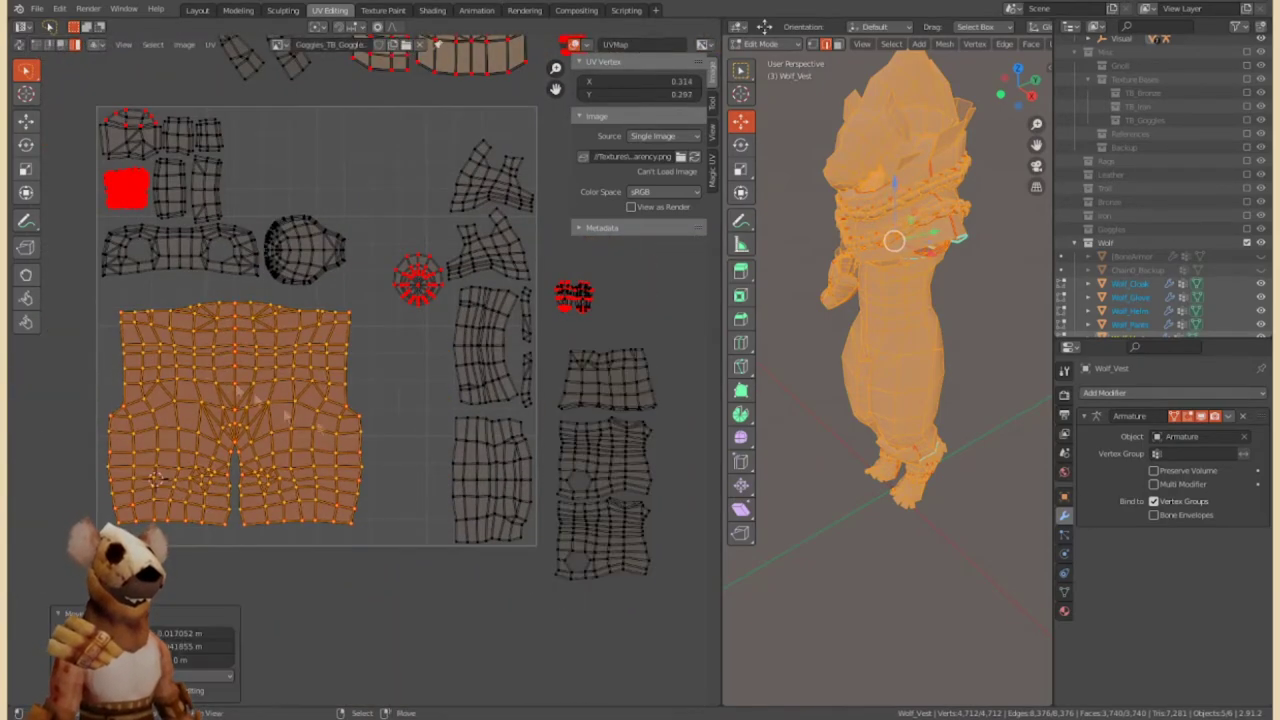
{"action": "key", "text": "s"}
{"action": "left_click", "coordinate": [430, 450]}
Relocate several small islands, lifting the bottom-right one higher.
{"action": "left_click", "coordinate": [600, 460]}
{"action": "key", "text": "g"}
{"action": "left_click", "coordinate": [430, 500]}
{"action": "left_click", "coordinate": [425, 420]}
{"action": "key", "text": "g"}
{"action": "left_click", "coordinate": [419, 395]}
{"action": "scroll", "coordinate": [419, 395], "scroll_direction": "down", "scroll_amount": 2}
{"action": "left_click", "coordinate": [419, 395]}
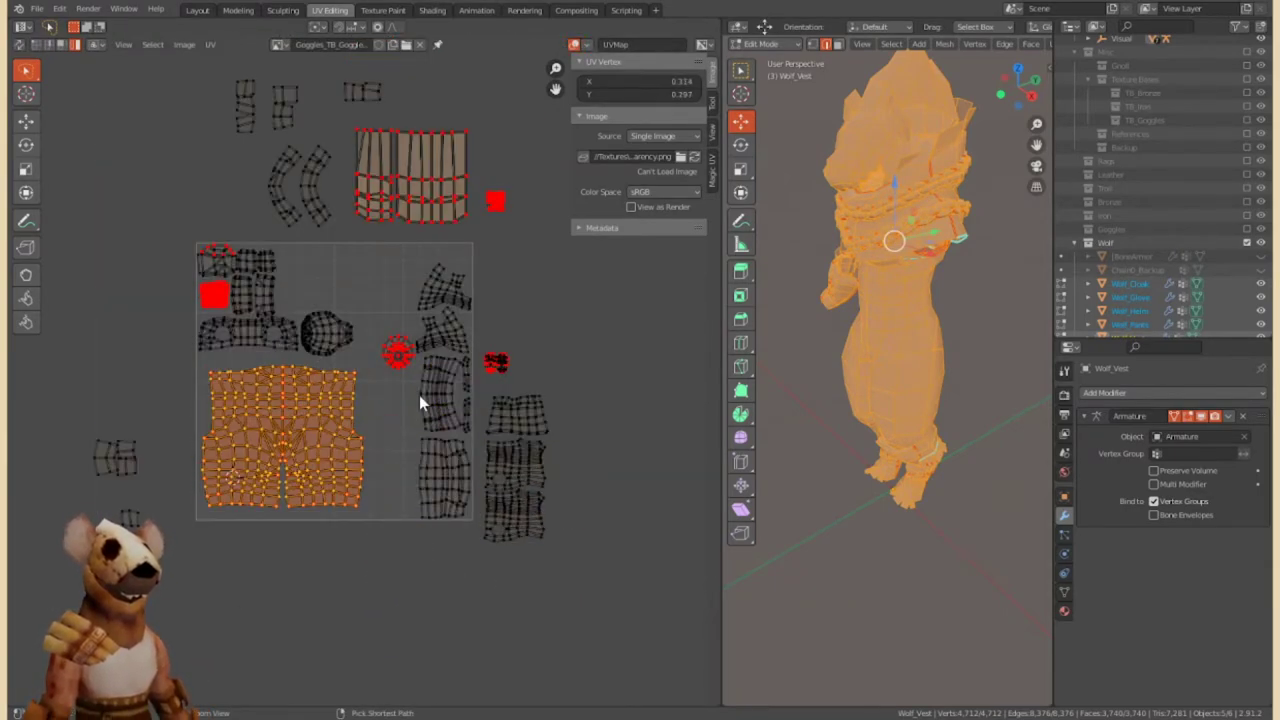
{"action": "scroll", "coordinate": [334, 386], "scroll_direction": "up", "scroll_amount": 2}
{"action": "left_click", "coordinate": [663, 587]}
{"action": "left_click", "coordinate": [466, 457]}
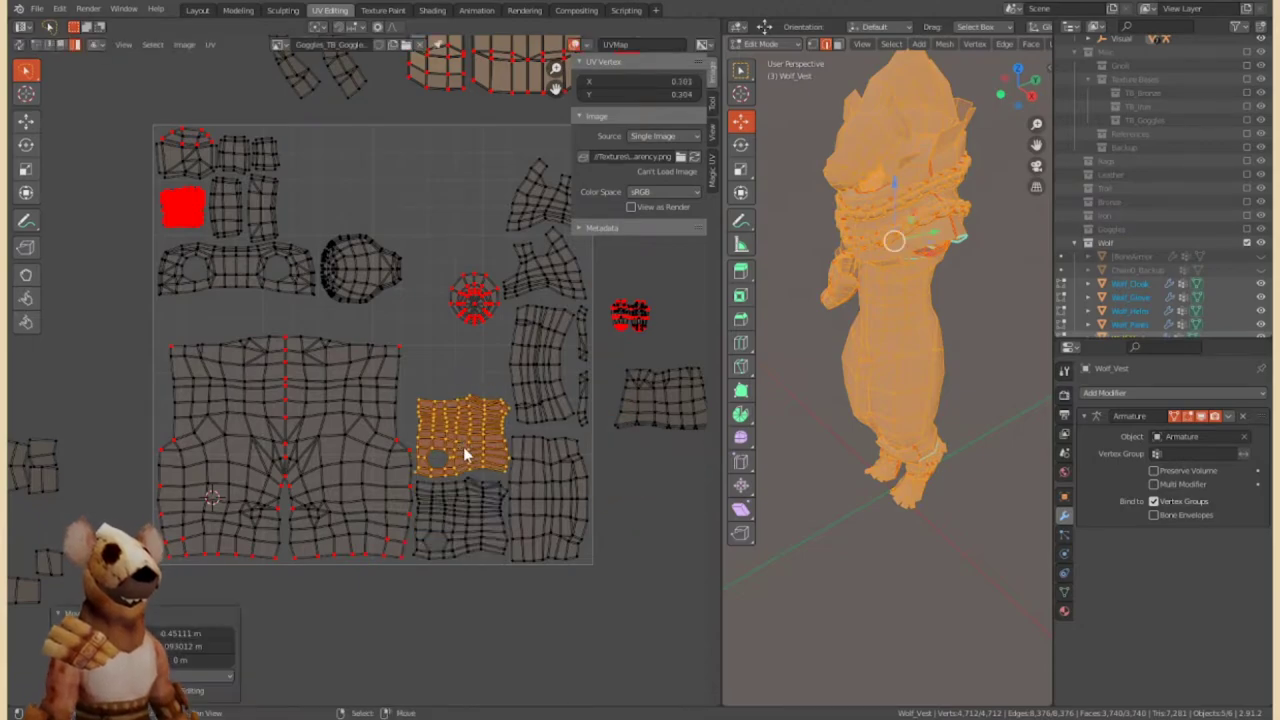
Move the lower-middle island above its neighbour.
{"action": "left_click", "coordinate": [200, 420]}
{"action": "scroll", "coordinate": [200, 420], "scroll_direction": "up", "scroll_amount": 2}
{"action": "scroll", "coordinate": [440, 490], "scroll_direction": "down", "scroll_amount": 1}
{"action": "left_click", "coordinate": [440, 490]}
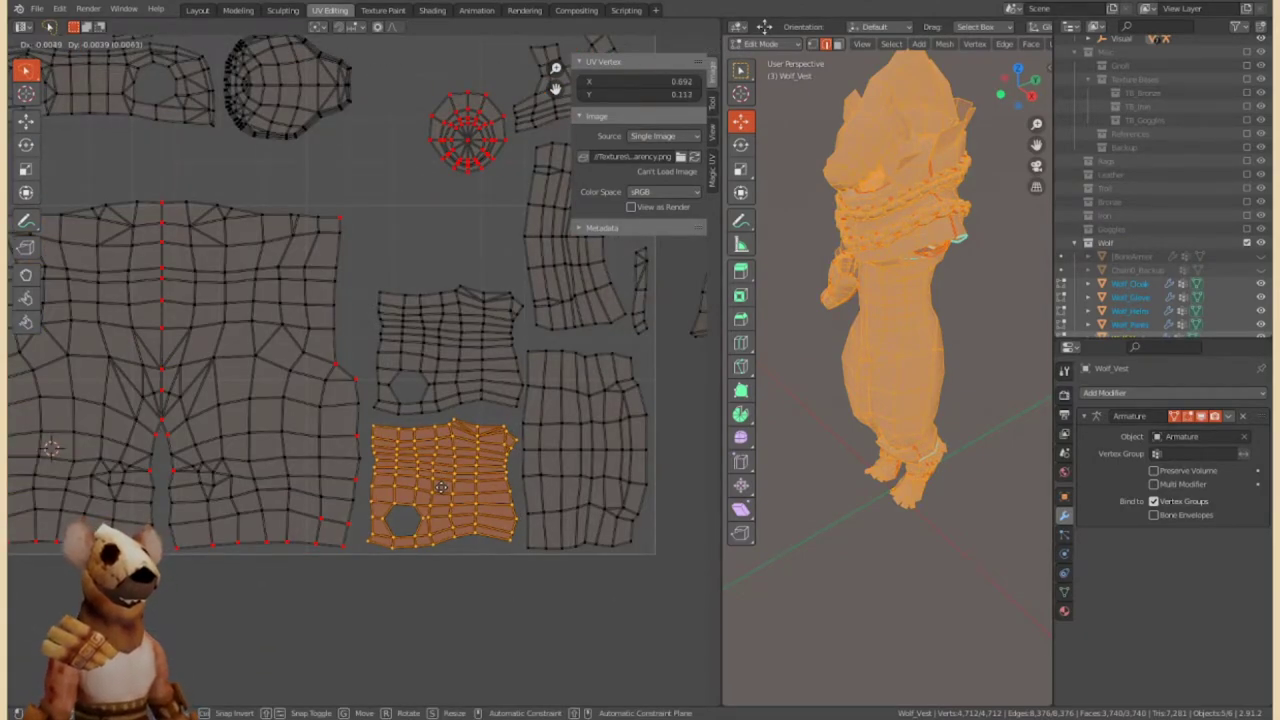
{"action": "key", "text": "g"}
{"action": "left_click", "coordinate": [457, 385]}
Move and rotate the selected island into its new placement.
{"action": "scroll", "coordinate": [442, 370], "scroll_direction": "up", "scroll_amount": 1}
{"action": "key", "text": "g"}
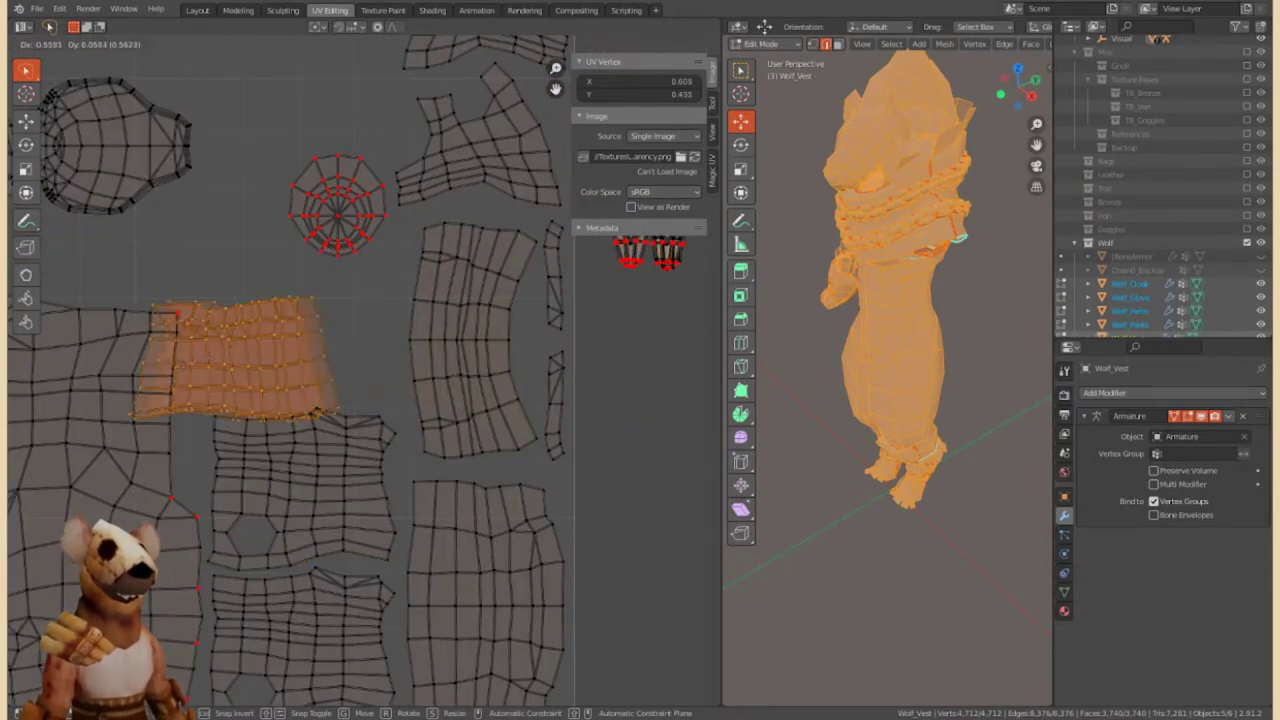
{"action": "scroll", "coordinate": [300, 330], "scroll_direction": "down", "scroll_amount": 2}
{"action": "scroll", "coordinate": [400, 380], "scroll_direction": "up", "scroll_amount": 2}
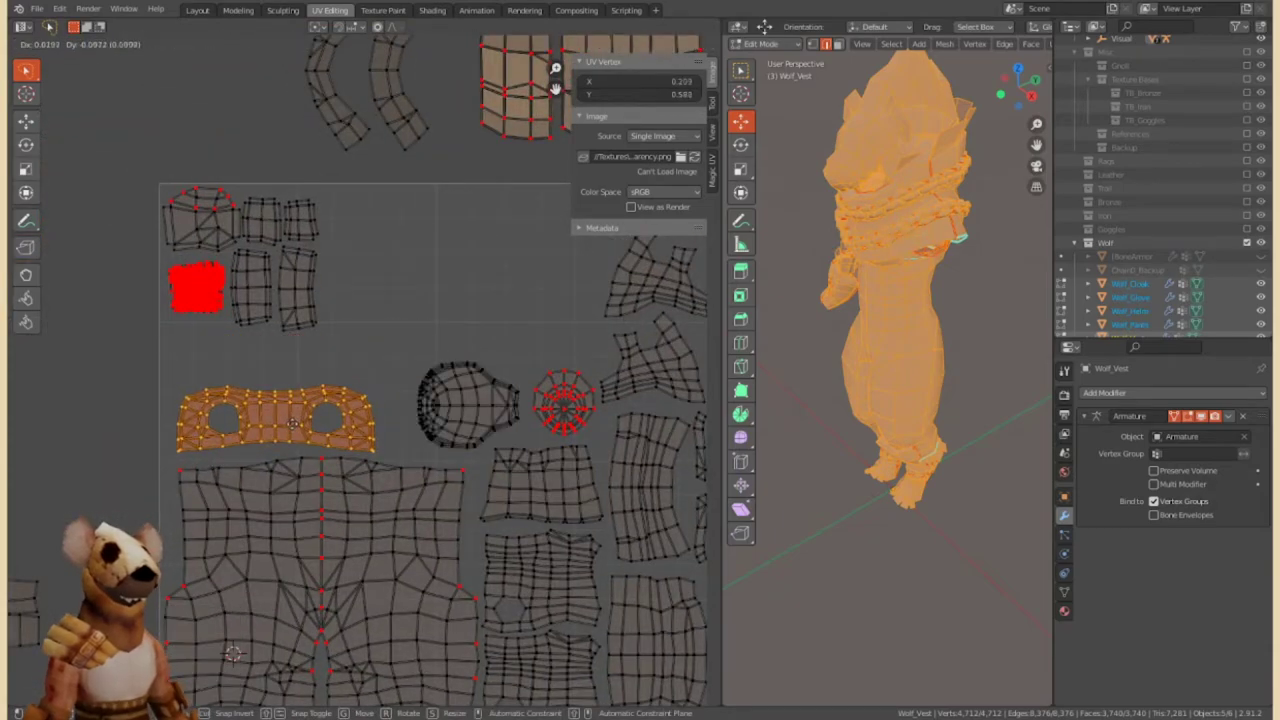
{"action": "left_click", "coordinate": [455, 400]}
{"action": "scroll", "coordinate": [260, 345], "scroll_direction": "down", "scroll_amount": 2}
{"action": "key", "text": "r"}
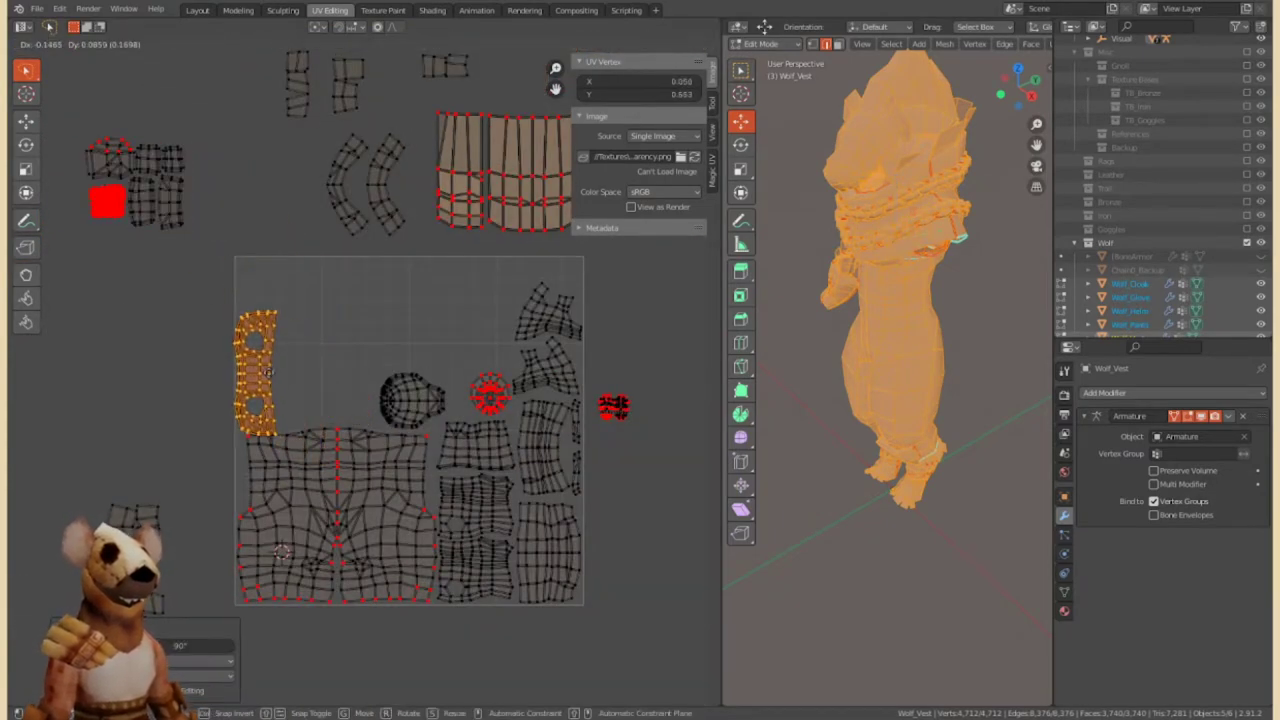
{"action": "left_click", "coordinate": [262, 280]}
Rotate the strip with holes by 90 degrees.
{"action": "scroll", "coordinate": [390, 378], "scroll_direction": "up", "scroll_amount": 3}
{"action": "left_click", "coordinate": [492, 398]}
{"action": "left_click", "coordinate": [294, 363]}
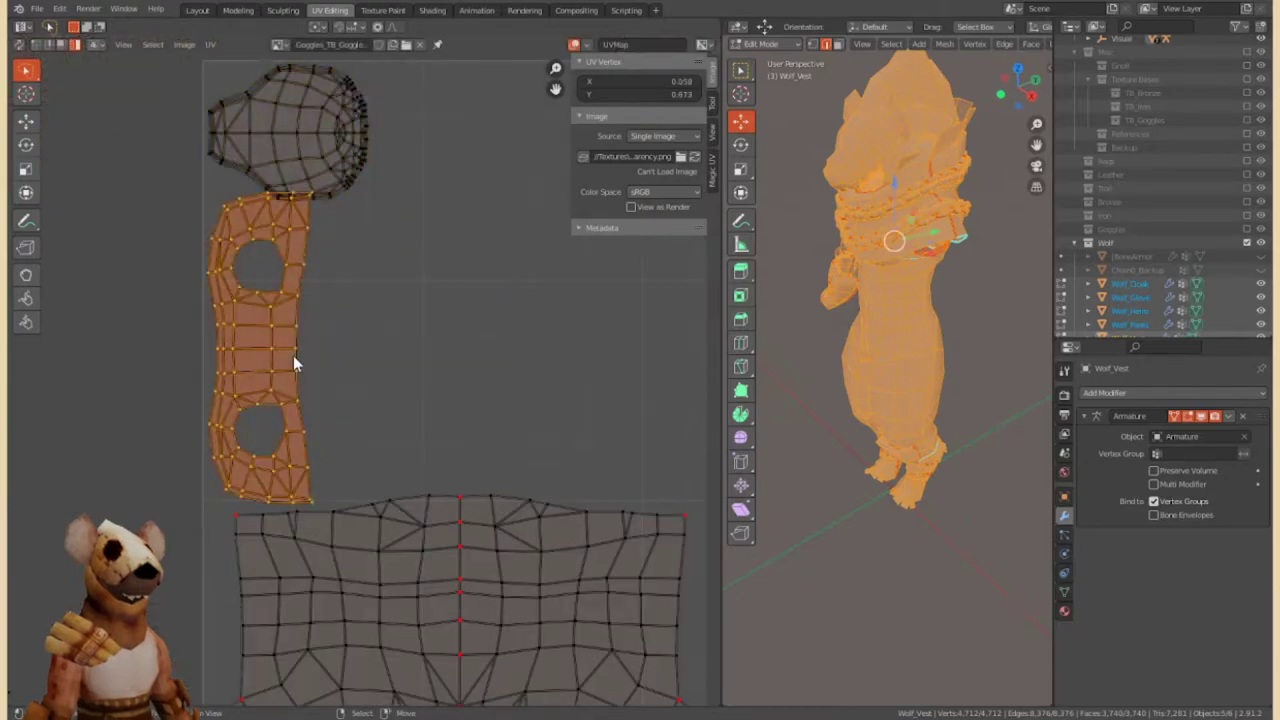
{"action": "scroll", "coordinate": [314, 366], "scroll_direction": "down", "scroll_amount": 2}
{"action": "key", "text": "r"}
{"action": "key", "text": "Return"}
Gather the small top-left islands and move them into the top area.
{"action": "left_click", "coordinate": [345, 258]}
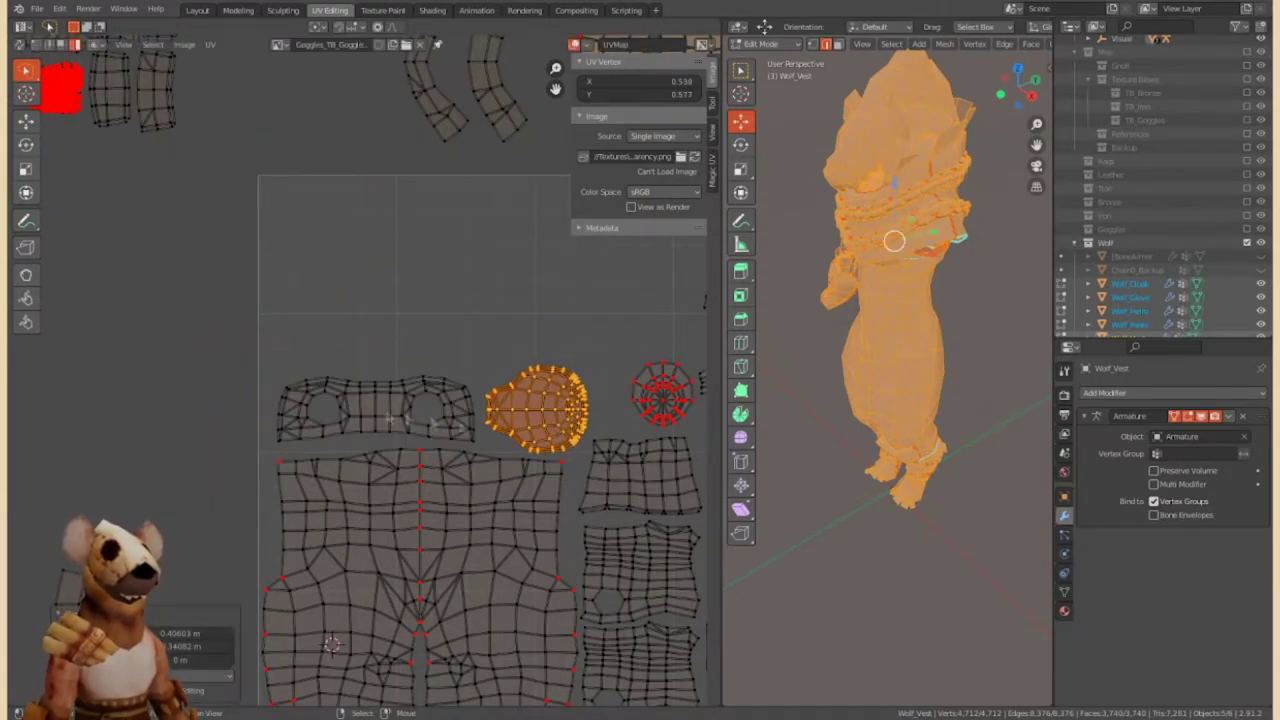
{"action": "scroll", "coordinate": [420, 450], "scroll_direction": "down", "scroll_amount": 3}
{"action": "scroll", "coordinate": [114, 266], "scroll_direction": "up", "scroll_amount": 2}
{"action": "left_click_drag", "start_coordinate": [114, 266], "coordinate": [20, 90]}
{"action": "scroll", "coordinate": [312, 360], "scroll_direction": "up", "scroll_amount": 2}
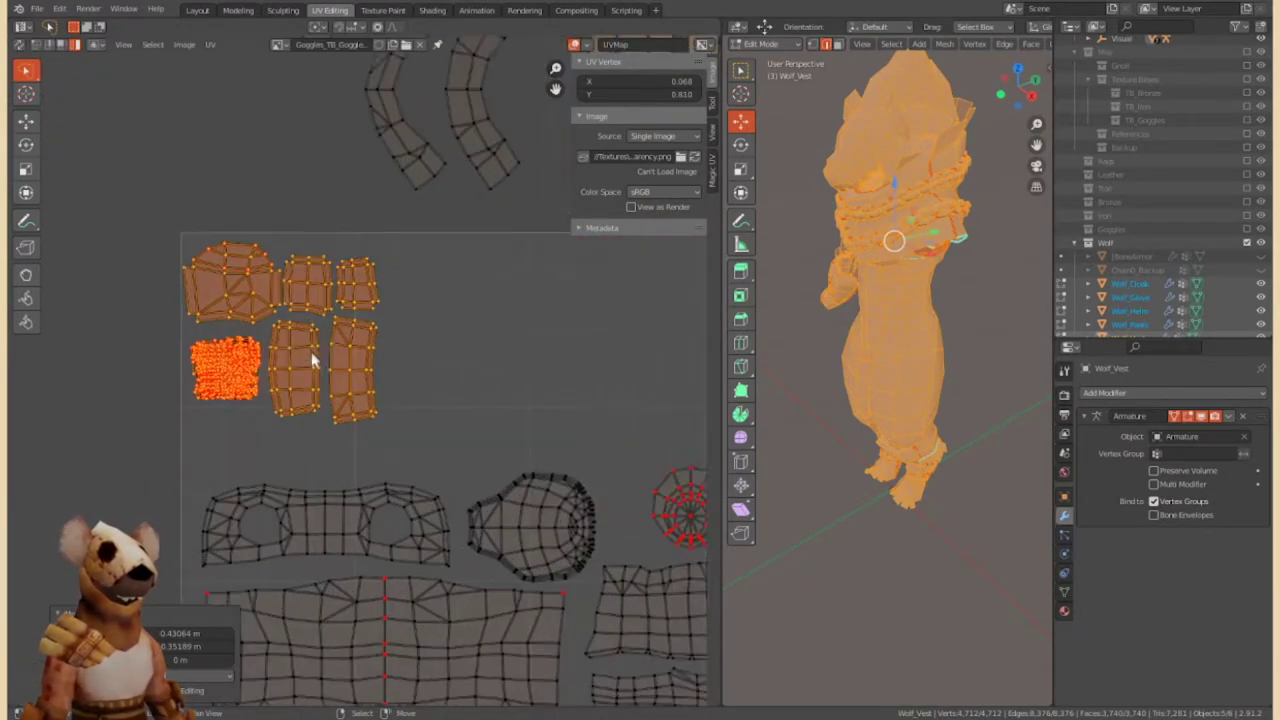
{"action": "key", "text": "g"}
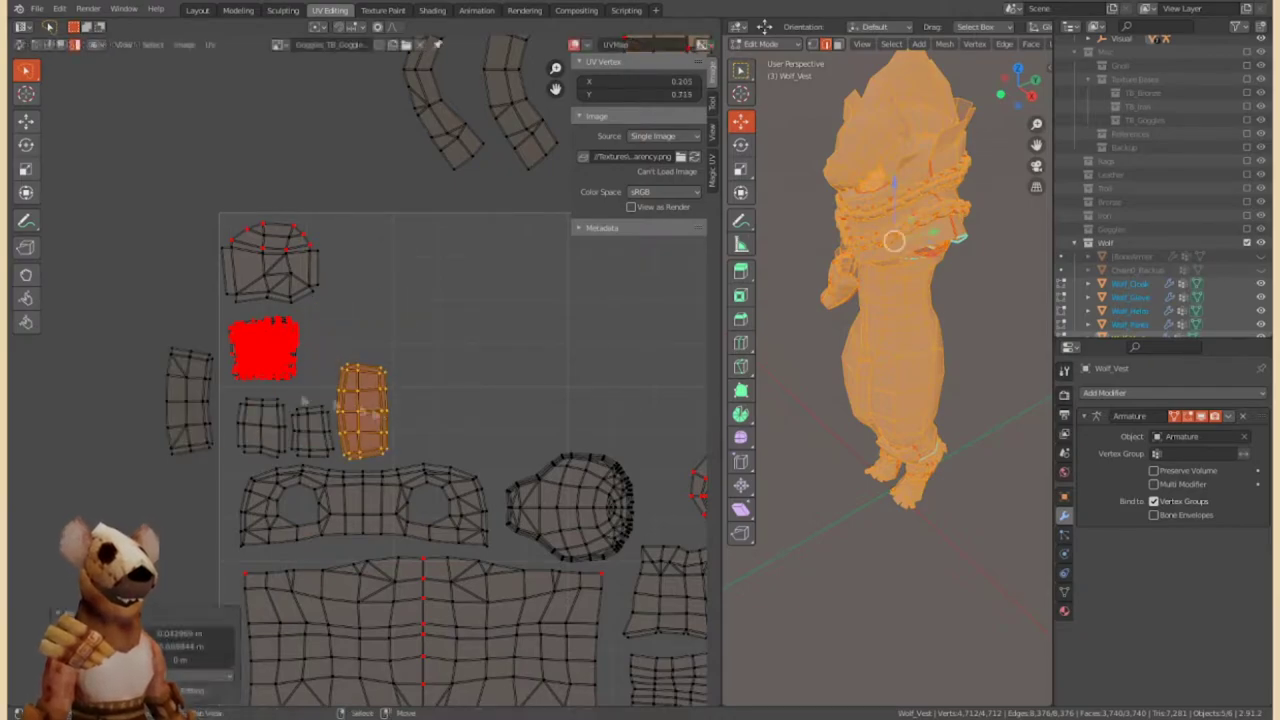
{"action": "left_click", "coordinate": [354, 292]}
Attempt to move the red decal island, then cancel, leaving it in place.
{"action": "left_click_drag", "start_coordinate": [300, 327], "coordinate": [302, 330]}
{"action": "key", "text": "g"}
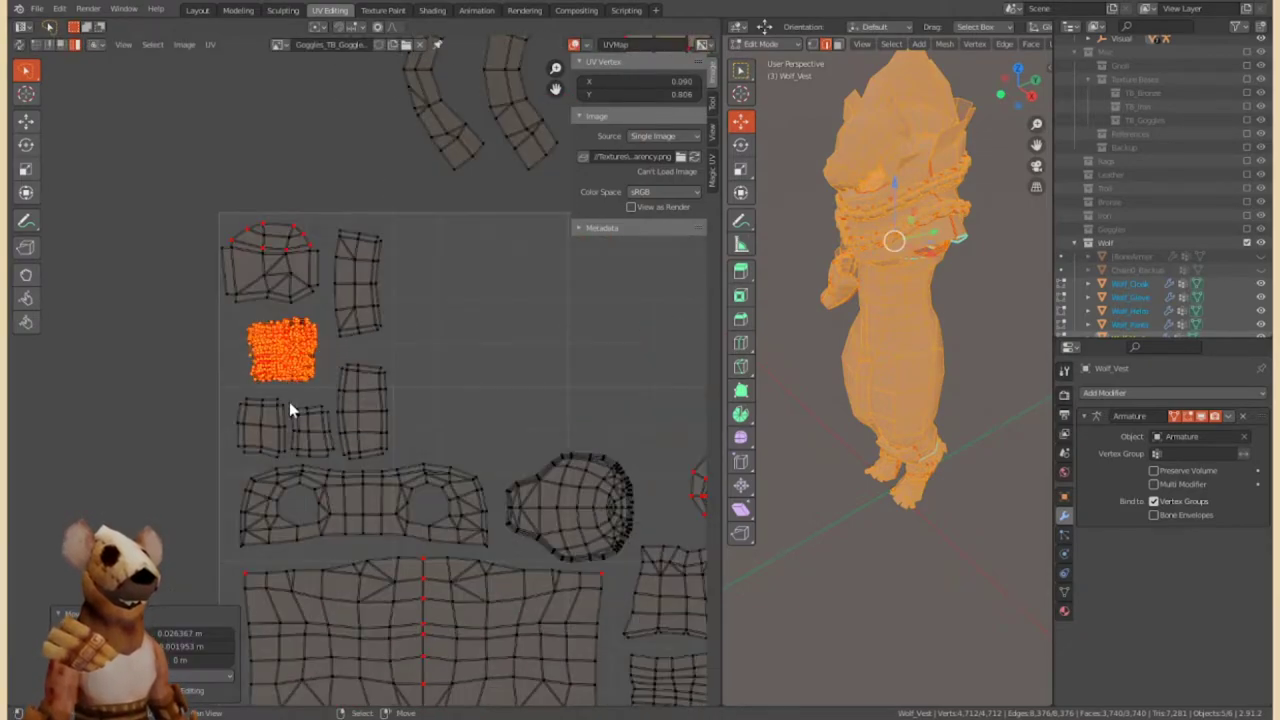
{"action": "scroll", "coordinate": [290, 410], "scroll_direction": "down", "scroll_amount": 3}
{"action": "key", "text": "g"}
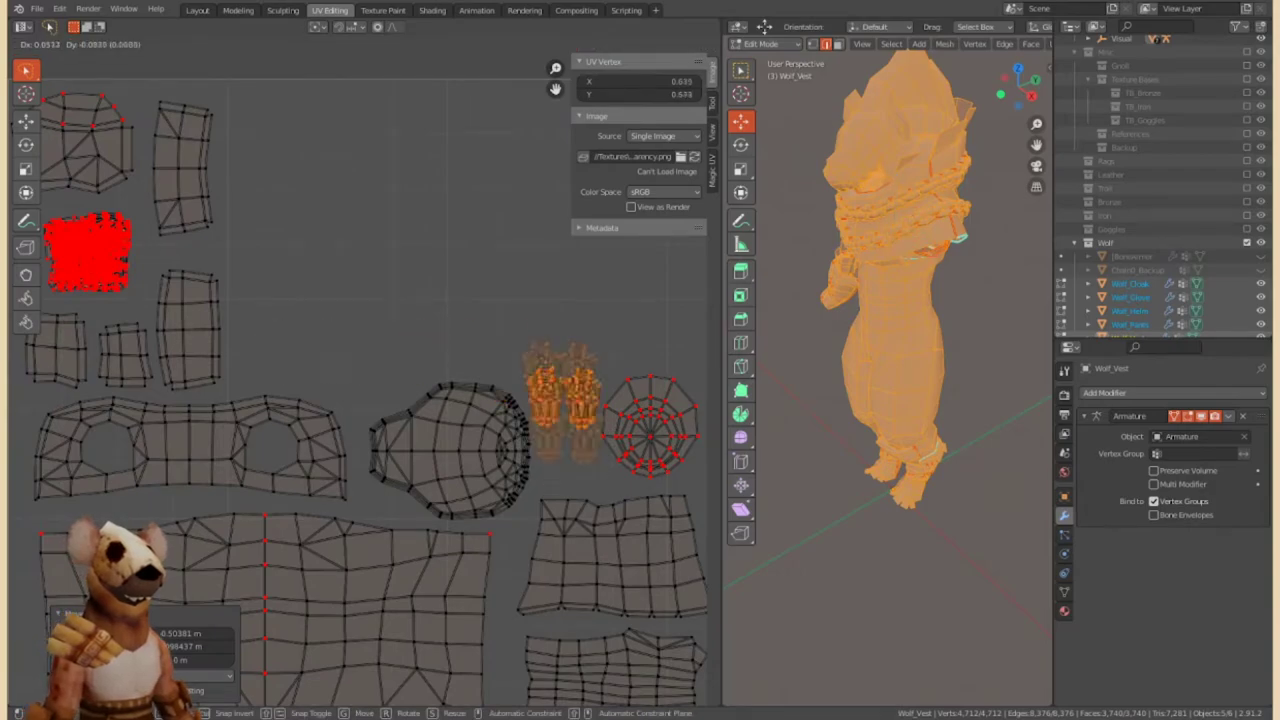
{"action": "scroll", "coordinate": [410, 287], "scroll_direction": "up", "scroll_amount": 3}
{"action": "right_click", "coordinate": [410, 287]}
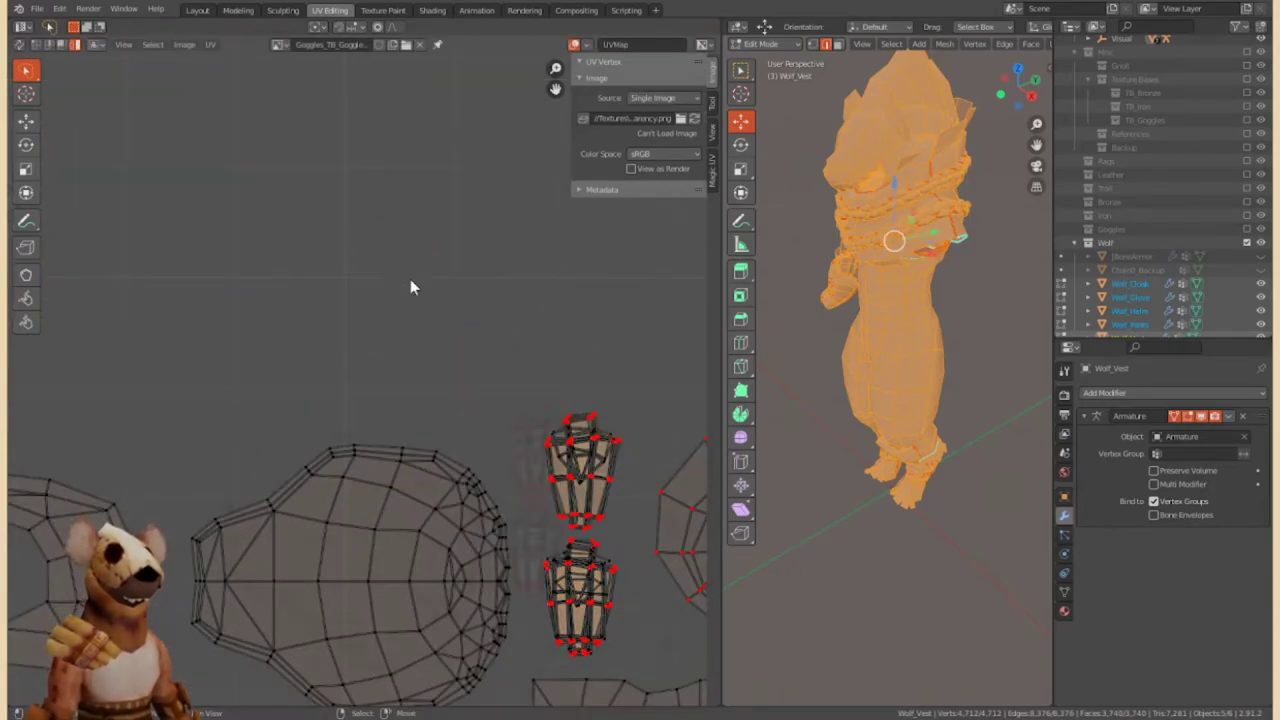
Move one more island to the left.
{"action": "scroll", "coordinate": [345, 335], "scroll_direction": "down", "scroll_amount": 5}
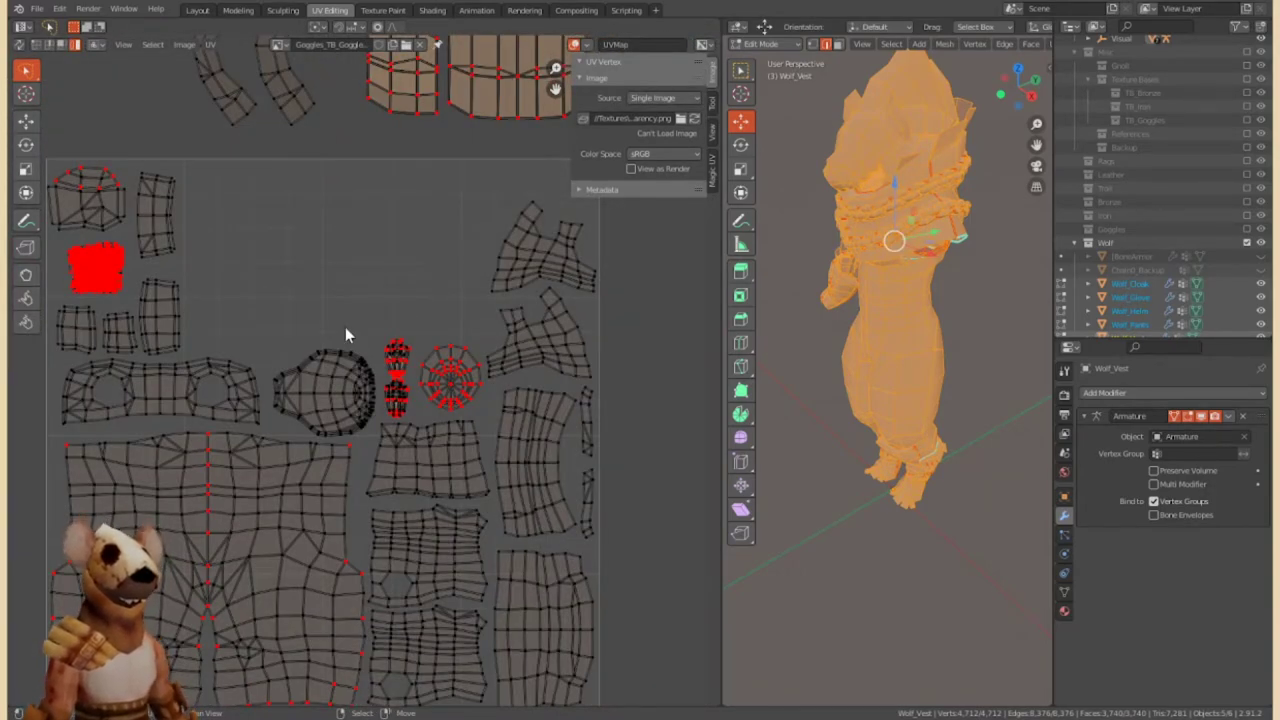
{"action": "scroll", "coordinate": [345, 335], "scroll_direction": "up", "scroll_amount": 2}
{"action": "scroll", "coordinate": [389, 271], "scroll_direction": "up", "scroll_amount": 3}
{"action": "left_click", "coordinate": [371, 357]}
{"action": "key", "text": "g"}
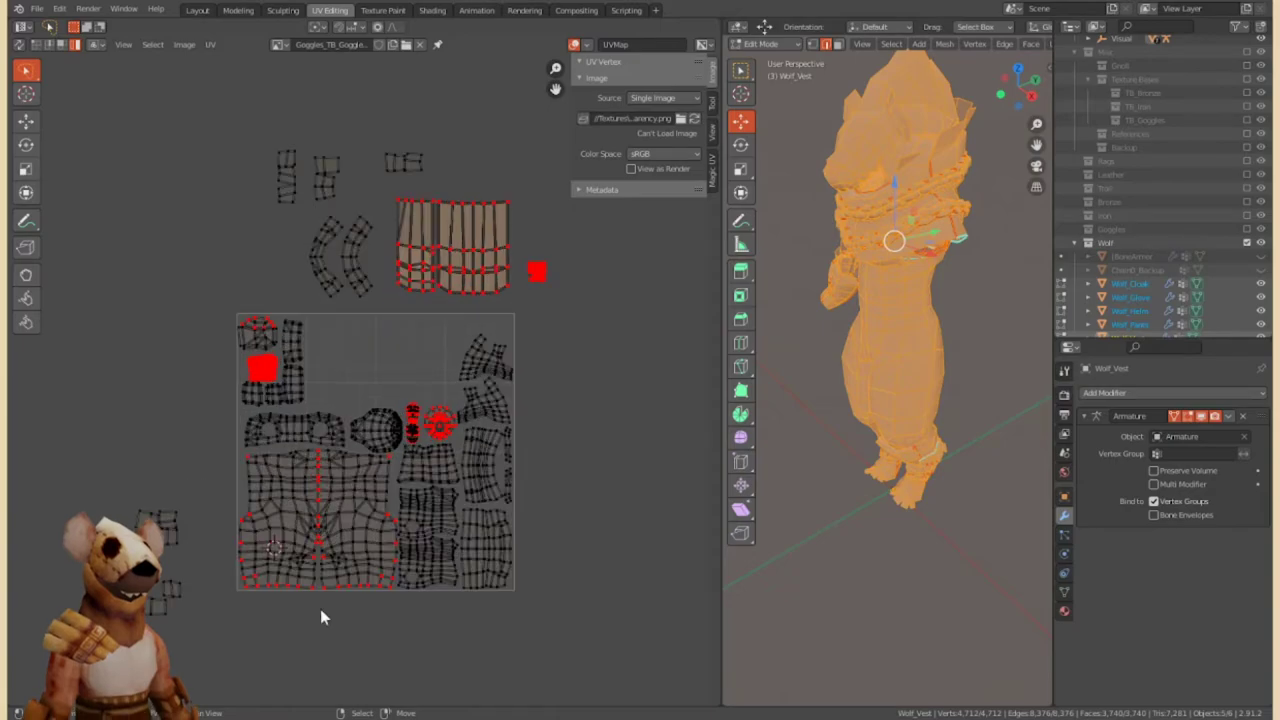
Unwrap the selected vest faces so their islands fill the UV square.
{"action": "key", "text": "u"}
{"action": "left_click", "coordinate": [612, 414]}
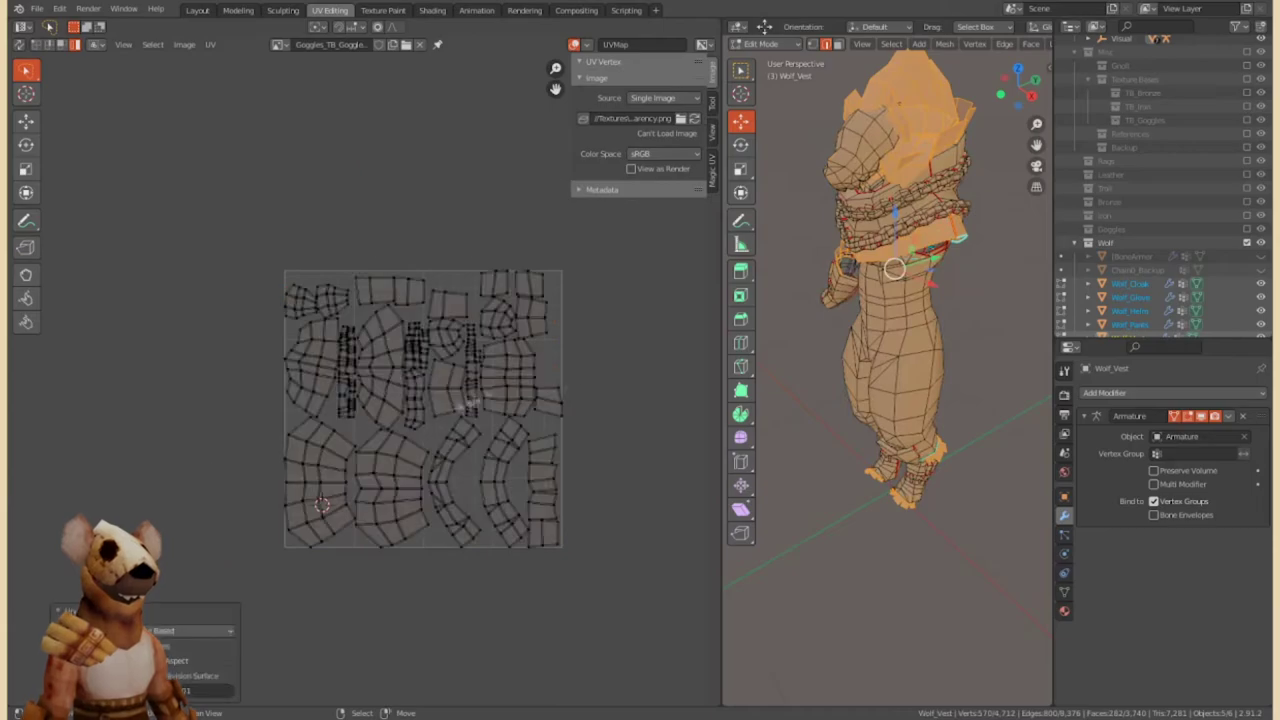
{"action": "scroll", "coordinate": [462, 405], "scroll_direction": "up", "scroll_amount": 4}
{"action": "scroll", "coordinate": [349, 335], "scroll_direction": "down", "scroll_amount": 2}
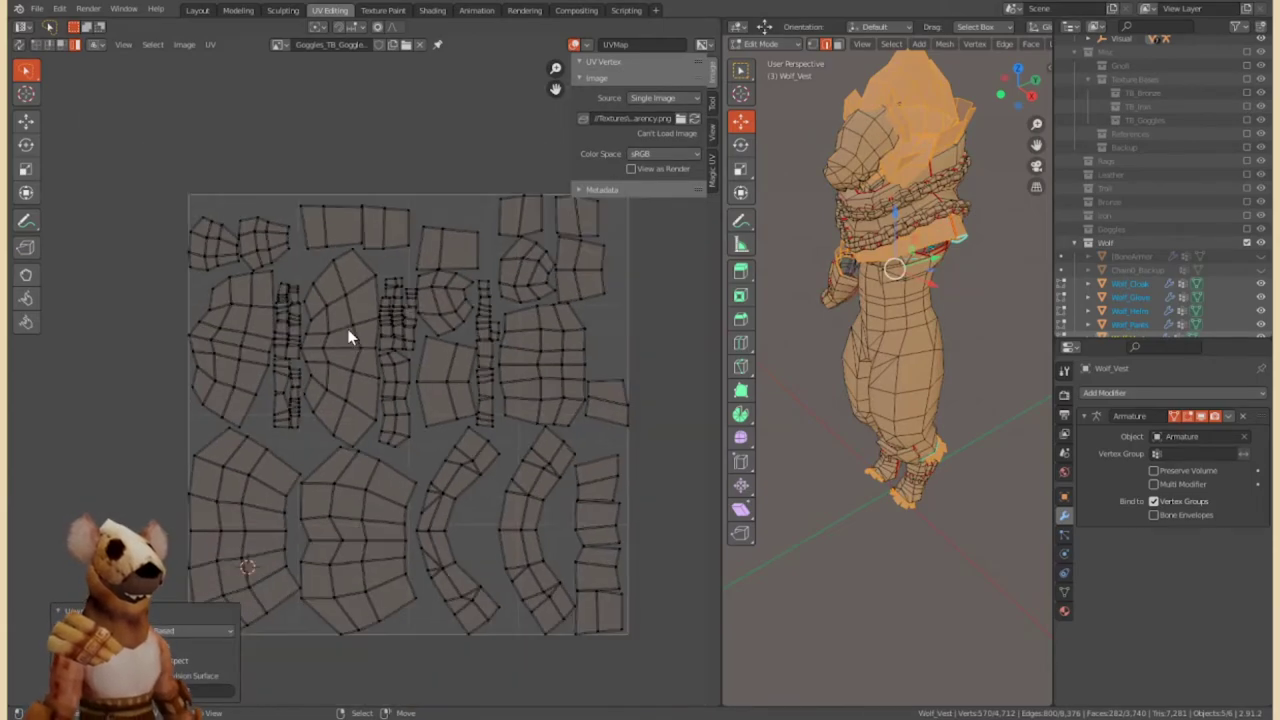
Select all UV islands, shrink them and move them above the UV square.
{"action": "key", "text": "a"}
{"action": "key", "text": "g"}
{"action": "key", "text": "s"}
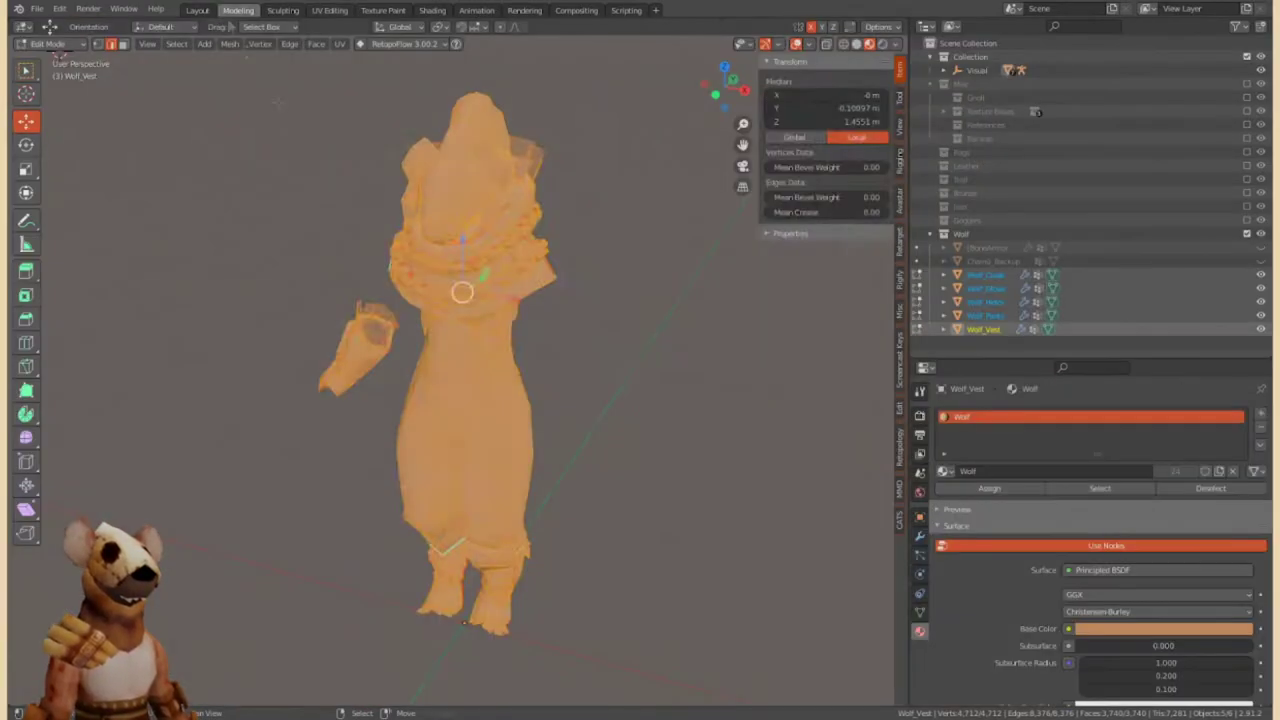
Add a plane, scale it down and place it on the ground in front of the wolf.
{"action": "left_click", "coordinate": [266, 340]}
{"action": "left_click", "coordinate": [161, 44]}
{"action": "left_click", "coordinate": [352, 63]}
{"action": "mouse_move", "coordinate": [352, 63]}
{"action": "middle_mouse_down"}
{"action": "mouse_move", "coordinate": [536, 395]}
{"action": "mouse_move", "coordinate": [603, 277]}
{"action": "mouse_move", "coordinate": [577, 208]}
{"action": "mouse_move", "coordinate": [274, 326]}
{"action": "mouse_move", "coordinate": [580, 251]}
{"action": "mouse_move", "coordinate": [390, 500]}
{"action": "middle_mouse_up"}
{"action": "key", "text": "g"}
{"action": "left_click", "coordinate": [536, 395]}
{"action": "left_click", "coordinate": [572, 195]}
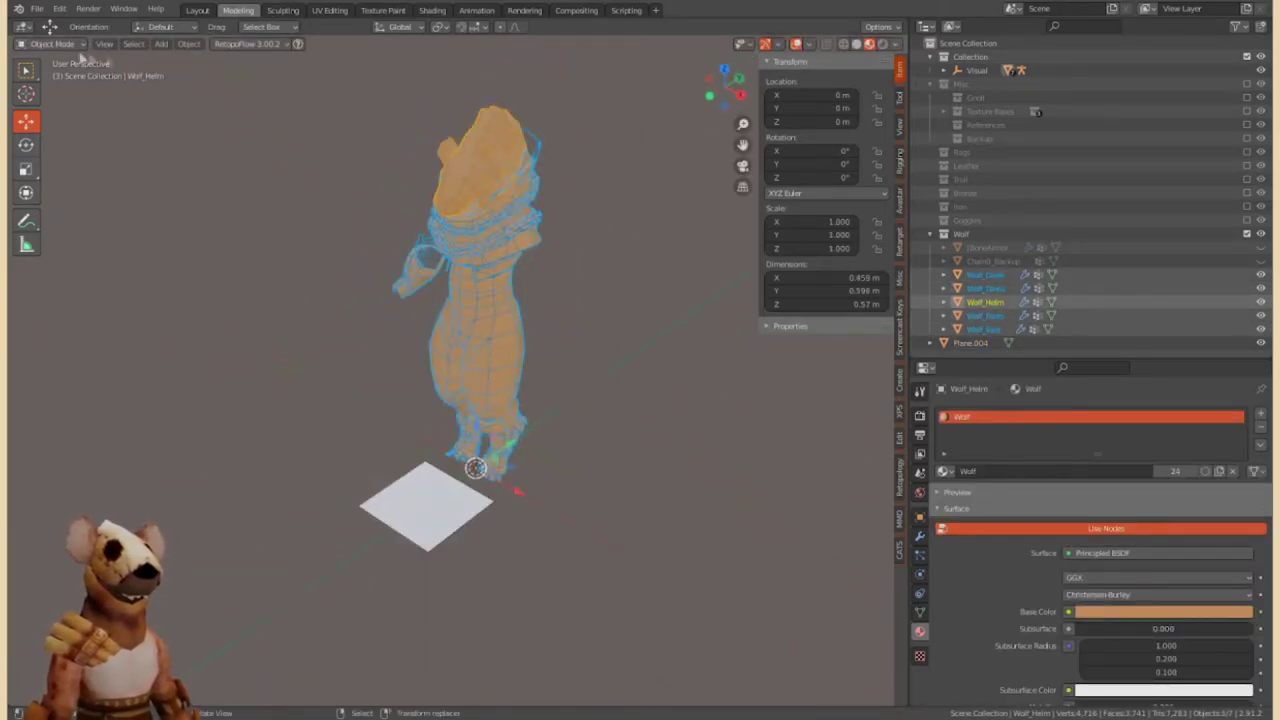
{"action": "left_click", "coordinate": [385, 515], "text": "shift"}
{"action": "left_click", "coordinate": [385, 515]}
Duplicate the plane twice, placing the copies beside the original.
{"action": "key", "text": "shift+d"}
{"action": "left_click", "coordinate": [523, 465]}
{"action": "key", "text": "shift+d"}
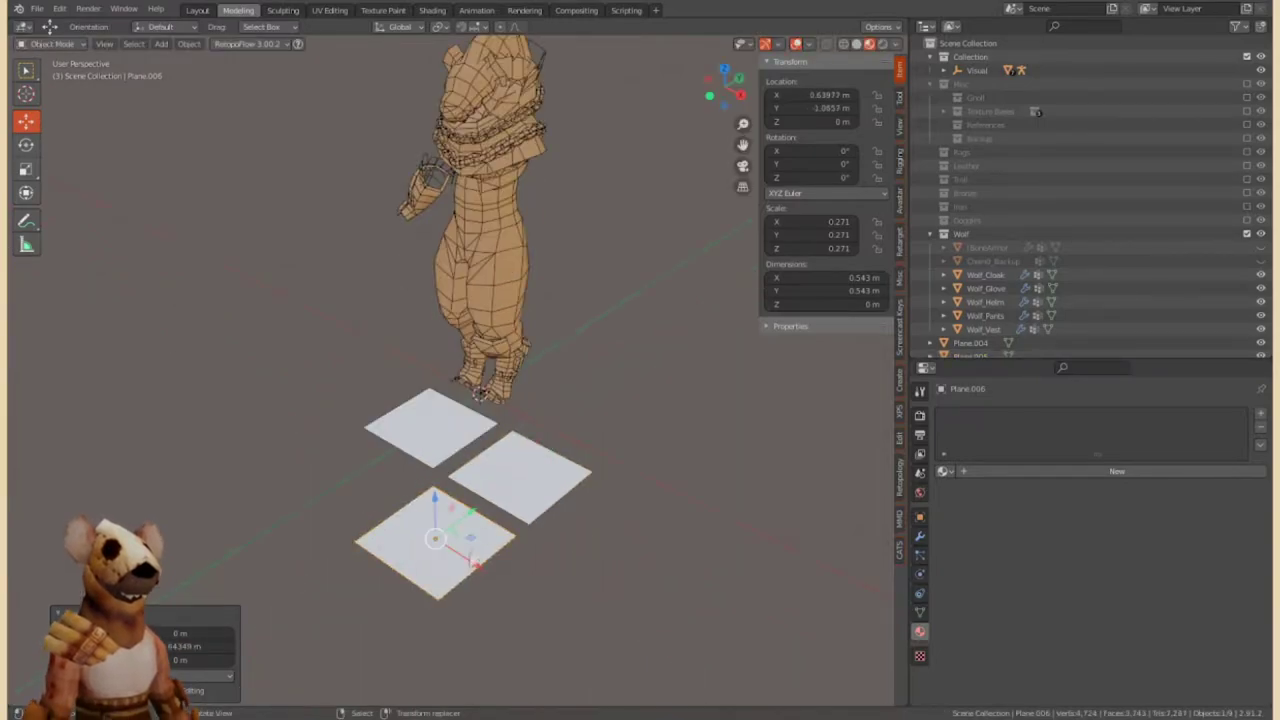
{"action": "left_click", "coordinate": [486, 490]}
Check the clothing's UV layout, then enter Edit Mode on the selected planes.
{"action": "left_click", "coordinate": [511, 350]}
{"action": "scroll", "coordinate": [511, 350], "scroll_direction": "down", "scroll_amount": 2}
{"action": "key", "text": "Tab"}
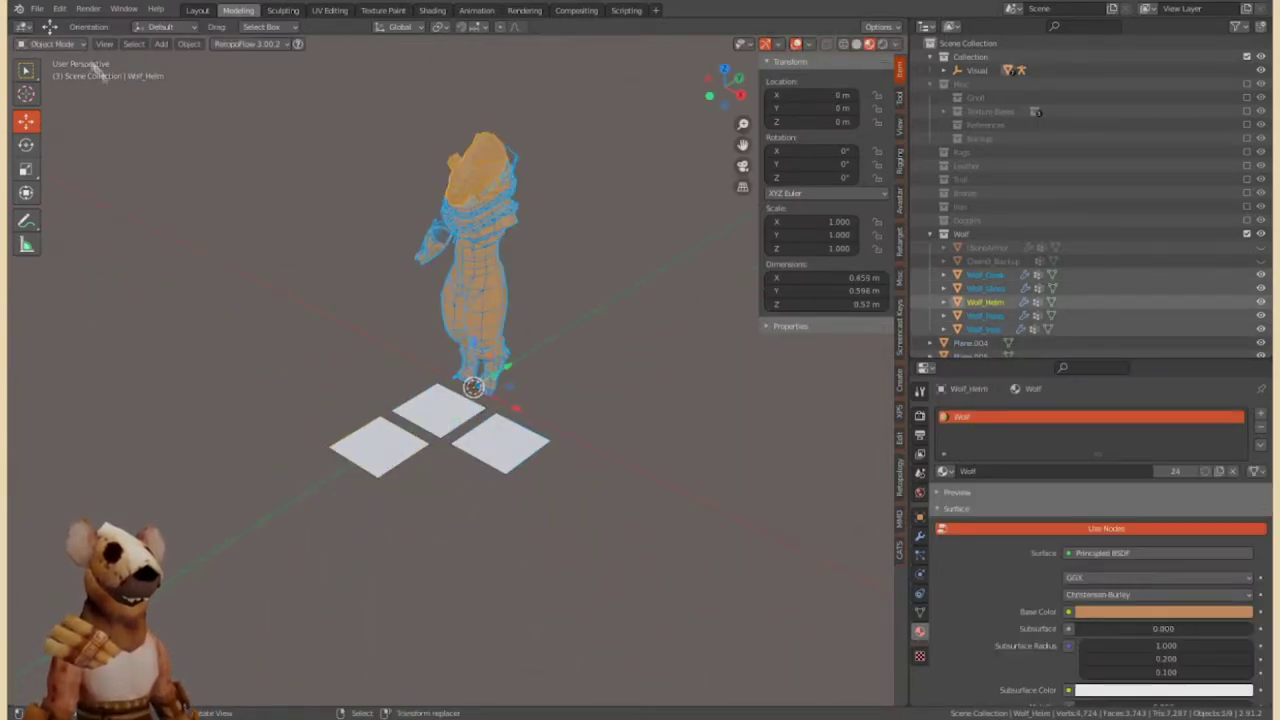
{"action": "left_click", "coordinate": [329, 10]}
{"action": "left_click", "coordinate": [210, 44]}
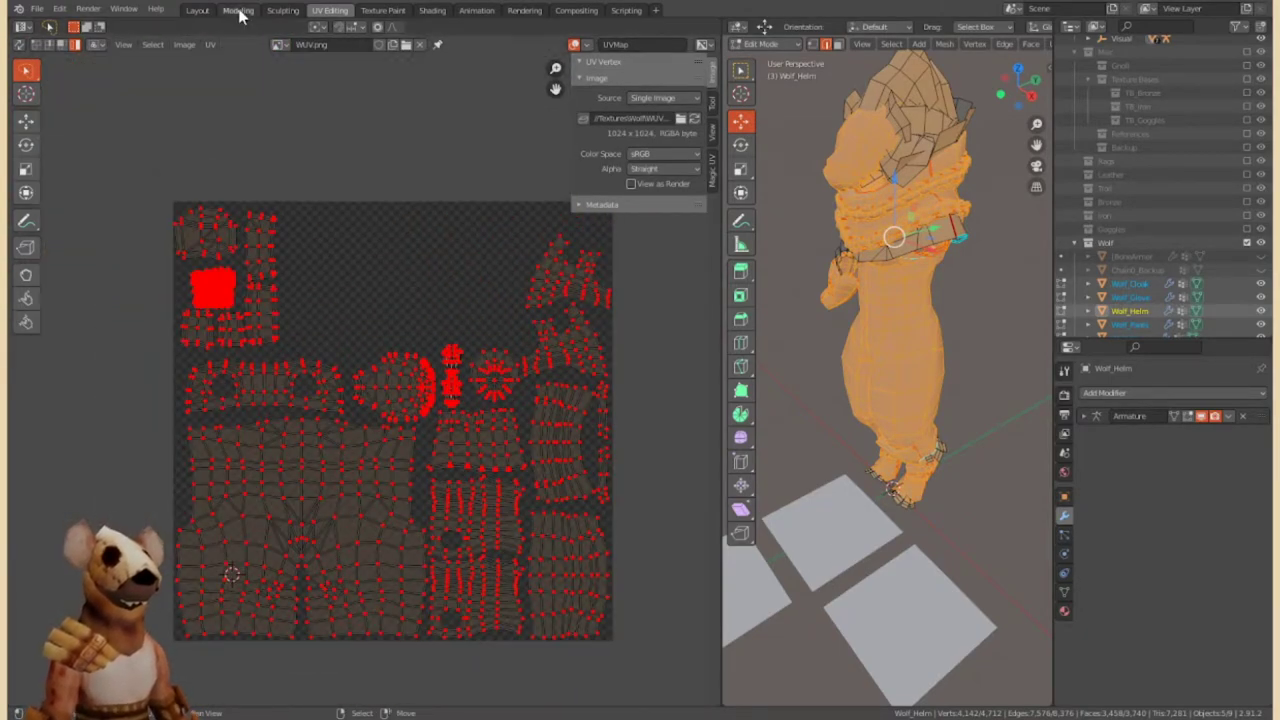
{"action": "left_click", "coordinate": [238, 10]}
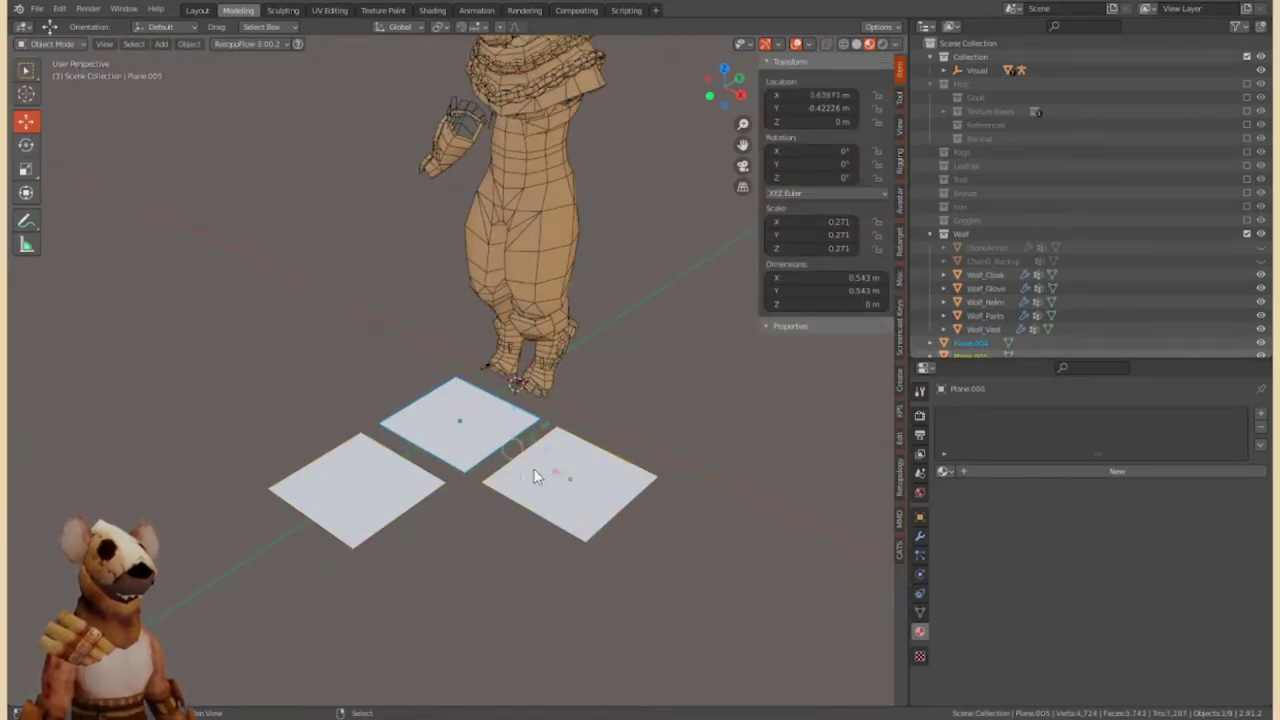
{"action": "key", "text": "Tab"}
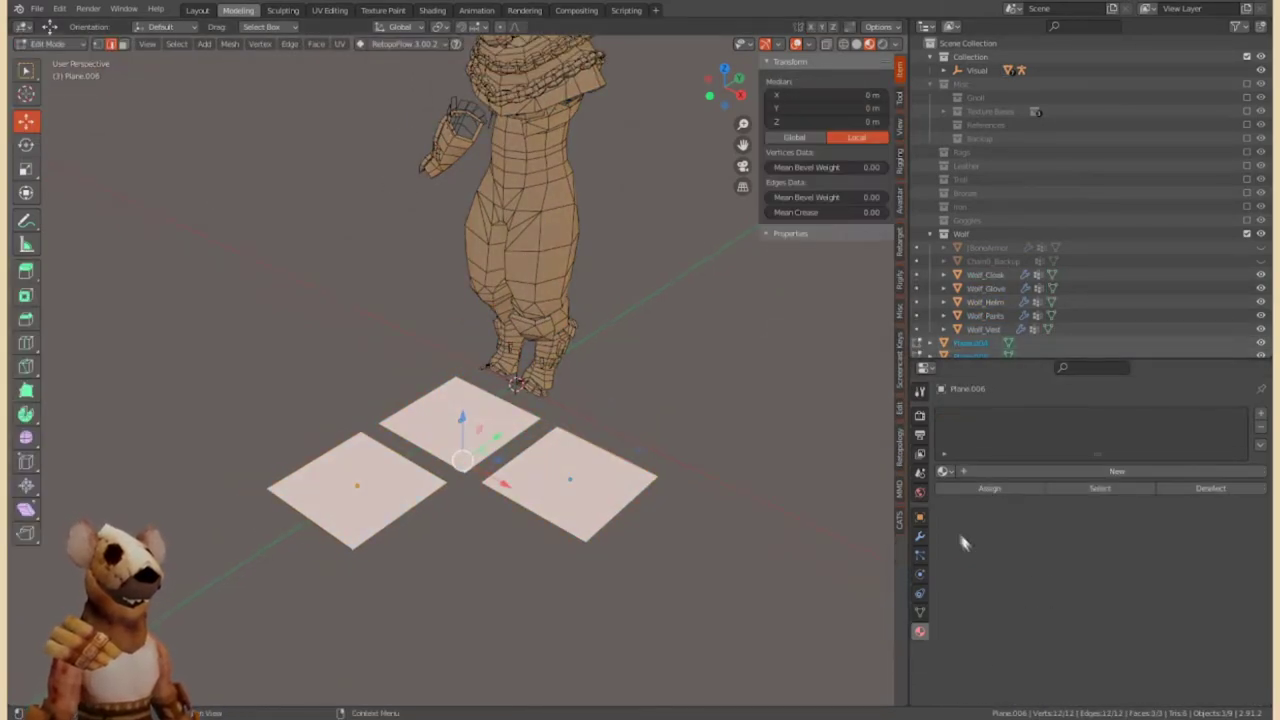
Assign the existing Wolf material to the plane.
{"action": "left_click", "coordinate": [965, 608]}
{"action": "left_click", "coordinate": [1068, 613]}
{"action": "left_click", "coordinate": [820, 509]}
{"action": "left_click", "coordinate": [945, 645]}
{"action": "left_click", "coordinate": [1000, 522]}
In UV Editing, move the plane's UV face and rescale it.
{"action": "left_click", "coordinate": [329, 10]}
{"action": "scroll", "coordinate": [350, 200], "scroll_direction": "down", "scroll_amount": 3}
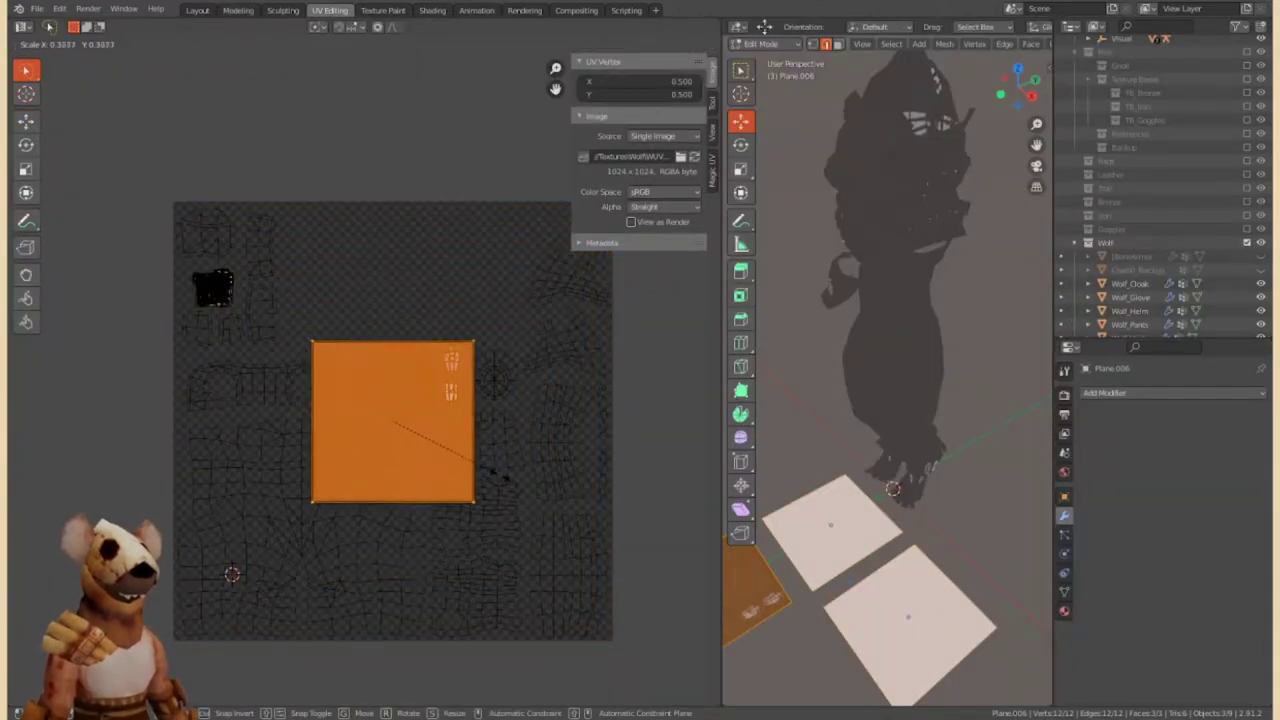
{"action": "key", "text": "g"}
{"action": "left_click", "coordinate": [463, 368]}
{"action": "scroll", "coordinate": [400, 443], "scroll_direction": "up", "scroll_amount": 3}
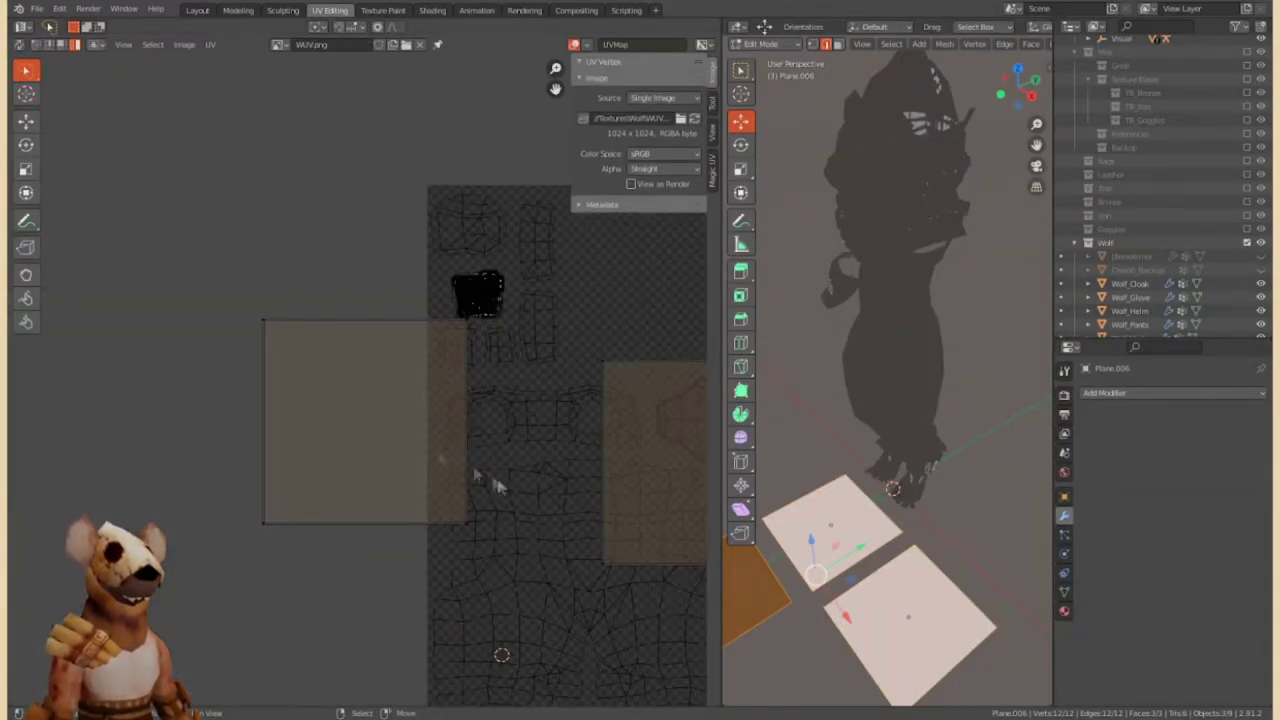
{"action": "key", "text": "s"}
{"action": "left_click", "coordinate": [563, 386]}
{"action": "key", "text": "ctrl+z"}
{"action": "key", "text": "s"}
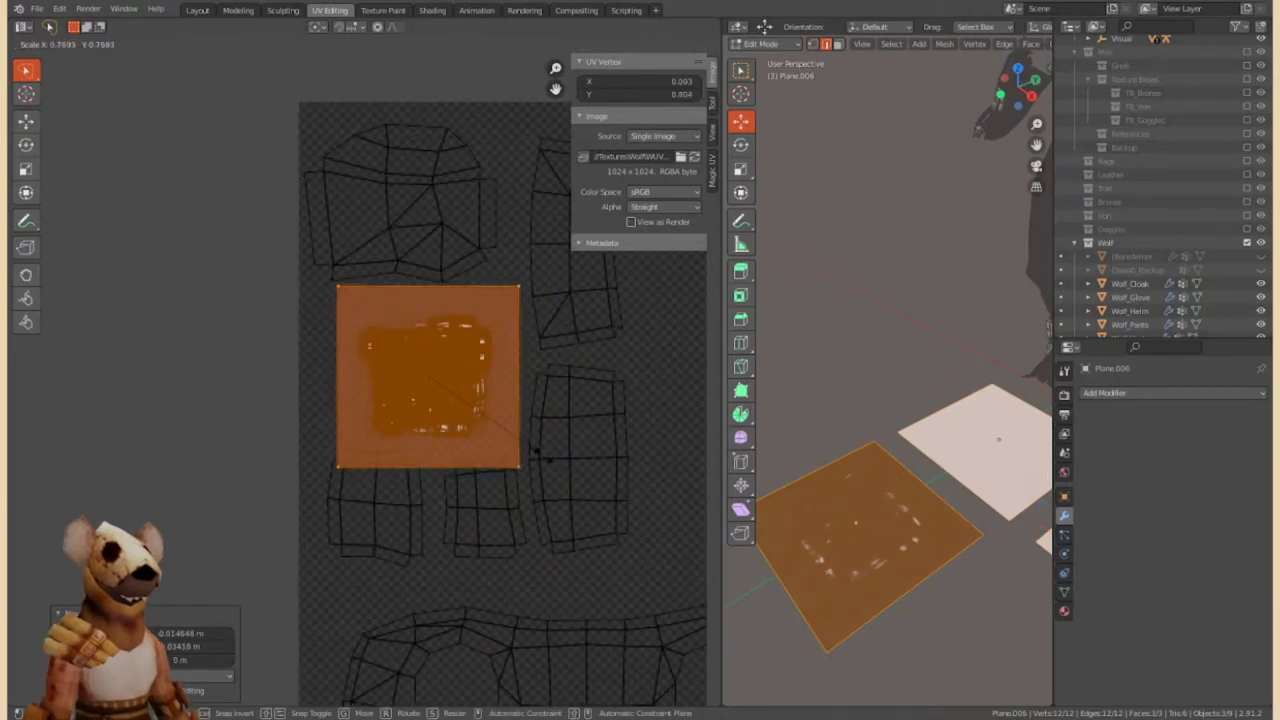
{"action": "key", "text": "s"}
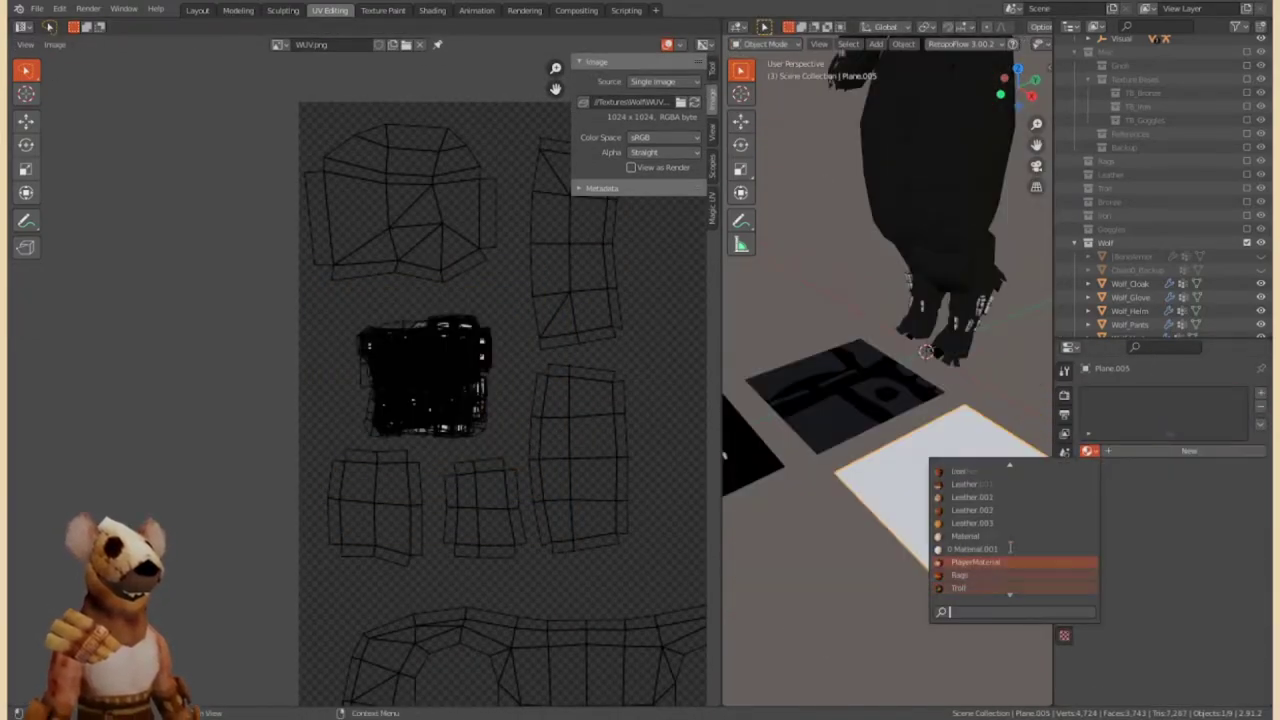
Try placing and scaling the UV island over the bracer texture, then undo it.
{"action": "scroll", "coordinate": [526, 385], "scroll_direction": "down", "scroll_amount": 2}
{"action": "key", "text": "g"}
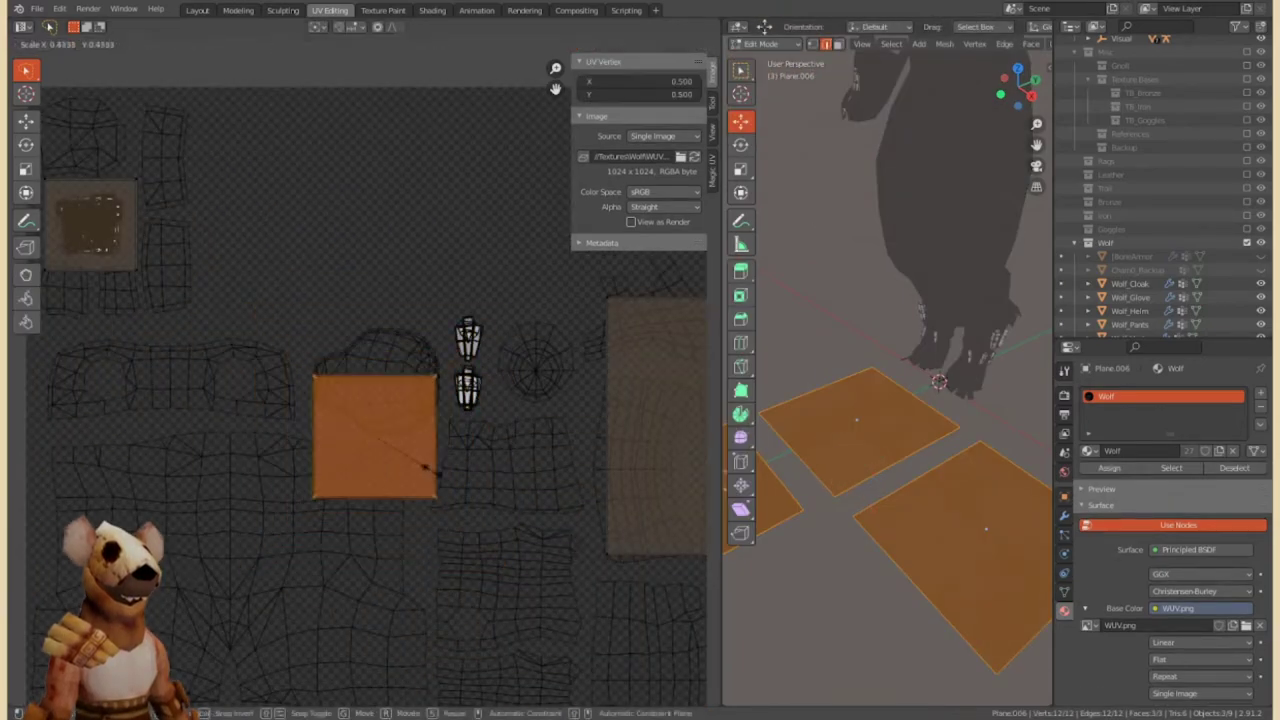
{"action": "left_click", "coordinate": [438, 377]}
{"action": "scroll", "coordinate": [450, 380], "scroll_direction": "up", "scroll_amount": 4}
{"action": "key", "text": "s"}
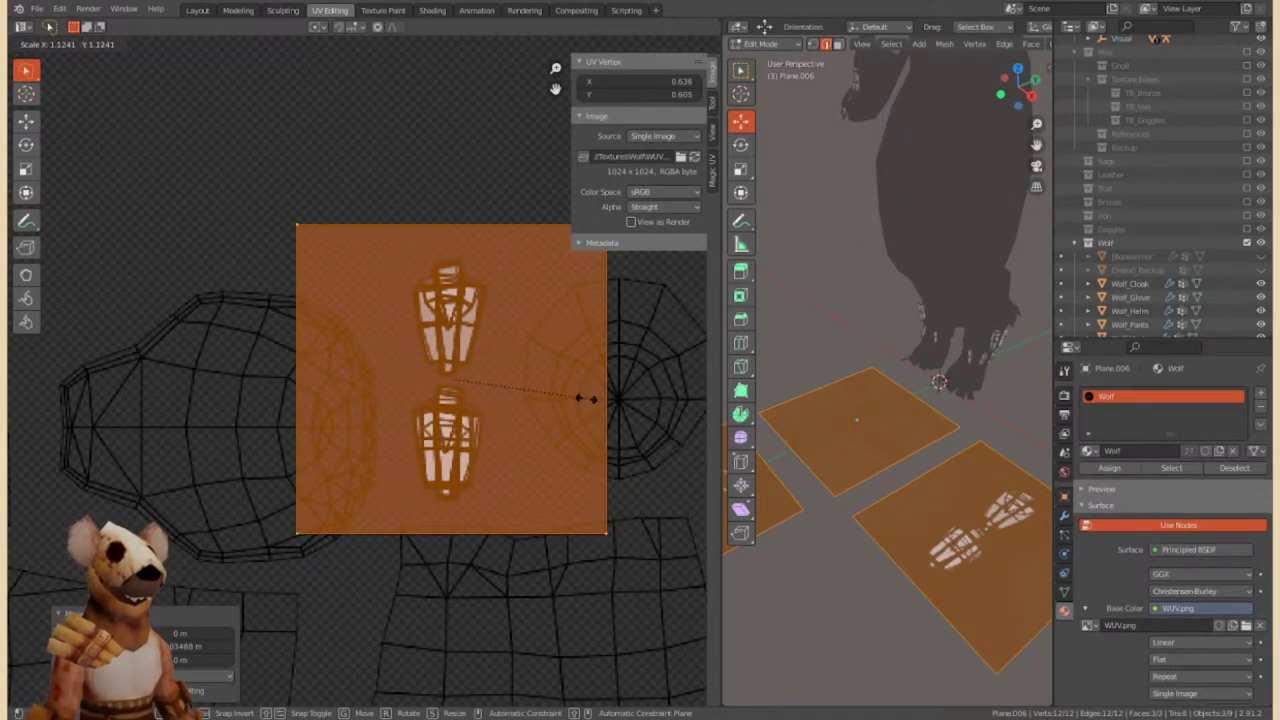
{"action": "scroll", "coordinate": [586, 400], "scroll_direction": "down", "scroll_amount": 2}
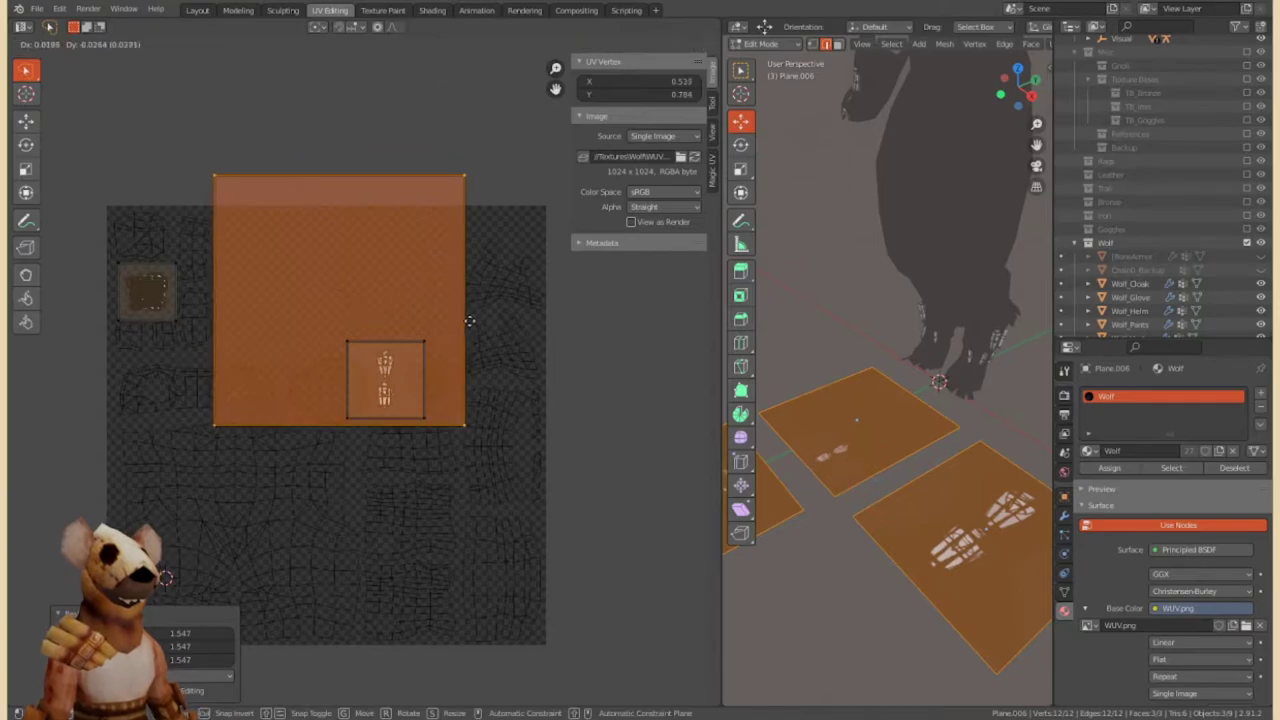
{"action": "key", "text": "Escape"}
{"action": "key", "text": "ctrl+z"}
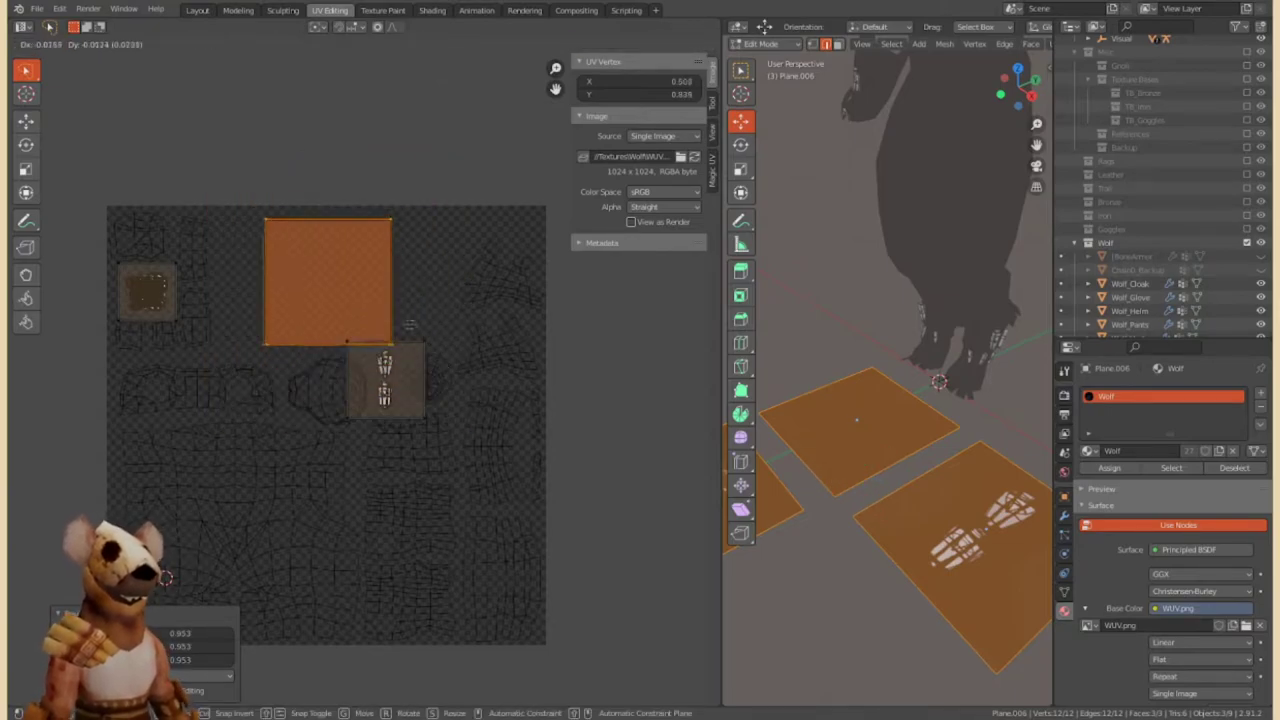
{"action": "scroll", "coordinate": [354, 318], "scroll_direction": "up", "scroll_amount": 1}
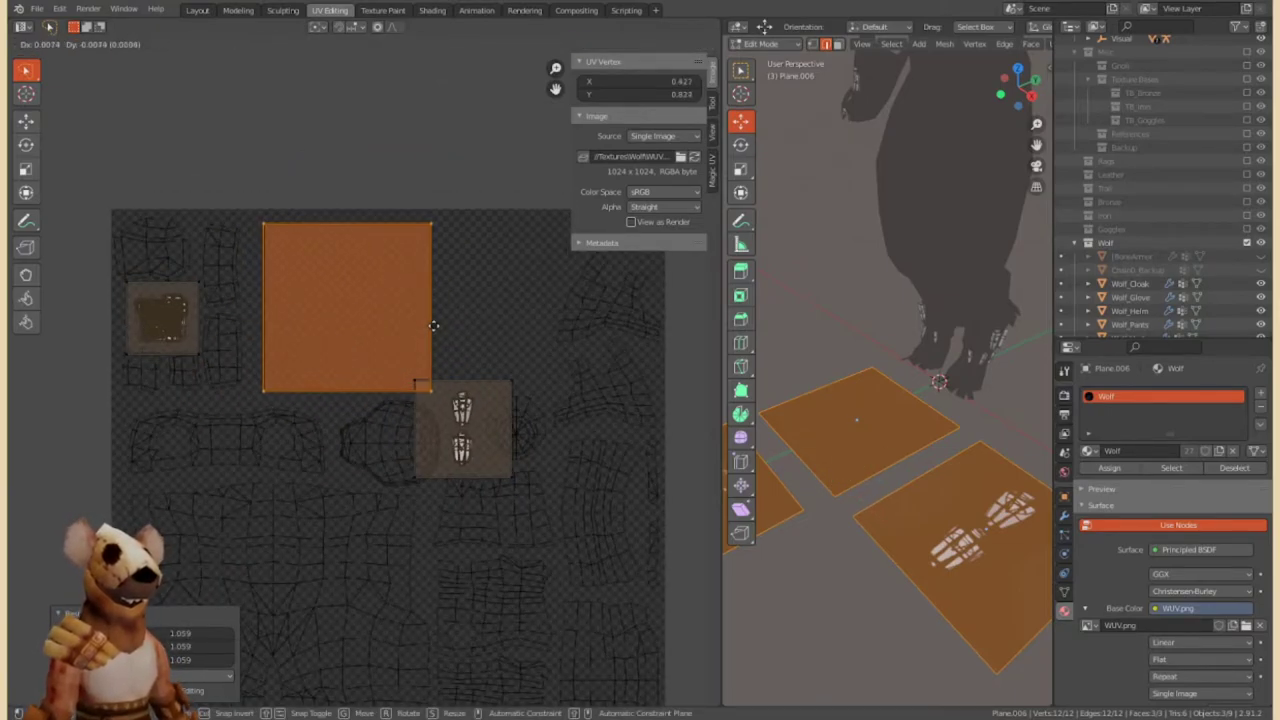
{"action": "middle_click_drag", "start_coordinate": [490, 335], "coordinate": [419, 338]}
{"action": "middle_click_drag", "start_coordinate": [431, 271], "coordinate": [408, 239]}
{"action": "key", "text": "ctrl+Page_Up"}
Add a centred loop cut across the bracer decal plane.
{"action": "left_click", "coordinate": [600, 543]}
{"action": "middle_click_drag", "start_coordinate": [600, 543], "coordinate": [482, 428]}
{"action": "scroll", "coordinate": [482, 428], "scroll_direction": "up", "scroll_amount": 3}
{"action": "key", "text": "Tab"}
{"action": "key", "text": "ctrl+r"}
{"action": "left_click", "coordinate": [555, 327]}
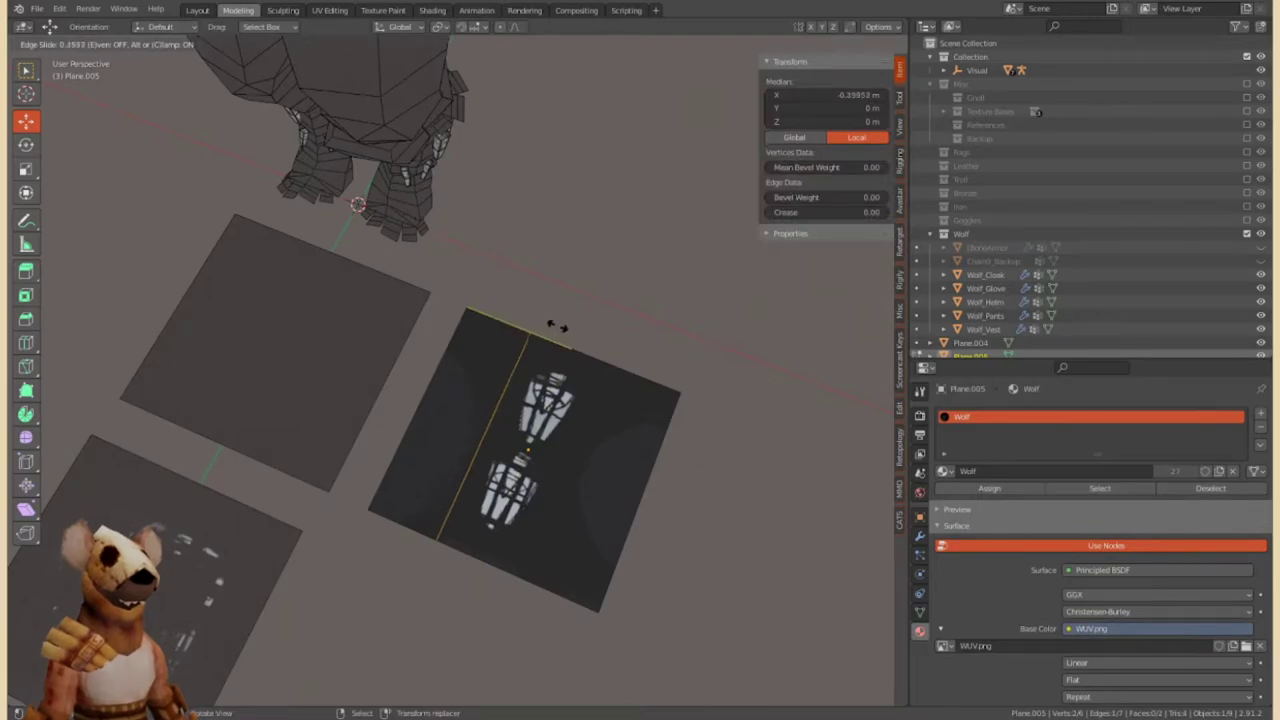
{"action": "right_click", "coordinate": [555, 327]}
Delete the faces of the bracer plane's empty half, leaving a narrow strip.
{"action": "left_click", "coordinate": [680, 412]}
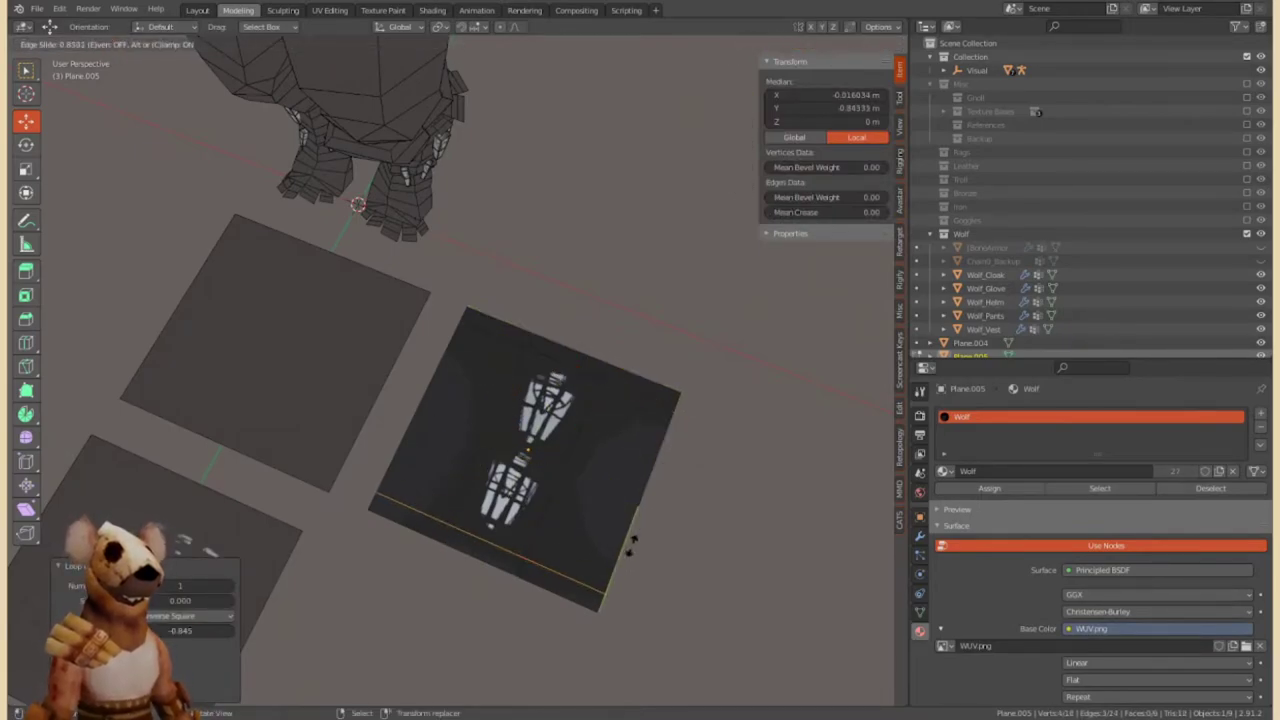
{"action": "key", "text": "3"}
{"action": "left_click", "coordinate": [445, 430]}
{"action": "key", "text": "x"}
{"action": "left_click", "coordinate": [491, 557]}
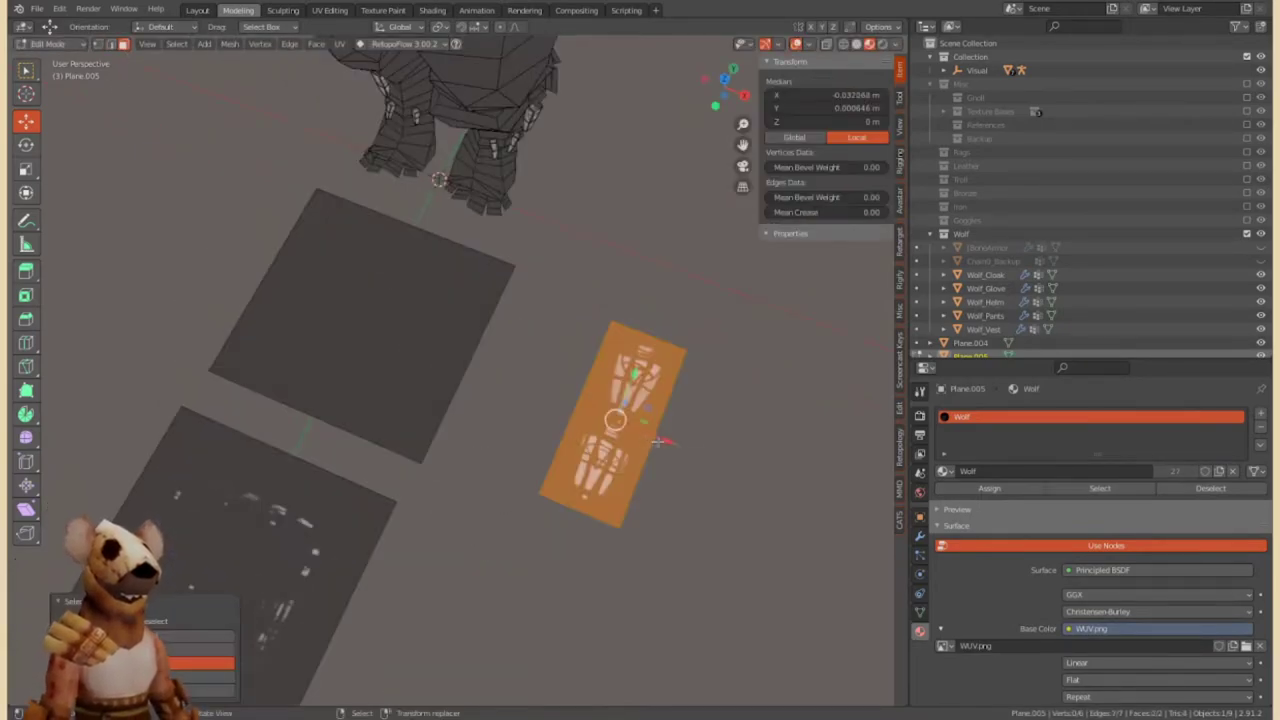
{"action": "middle_click_drag", "start_coordinate": [567, 447], "coordinate": [560, 350]}
{"action": "key", "text": "Tab"}
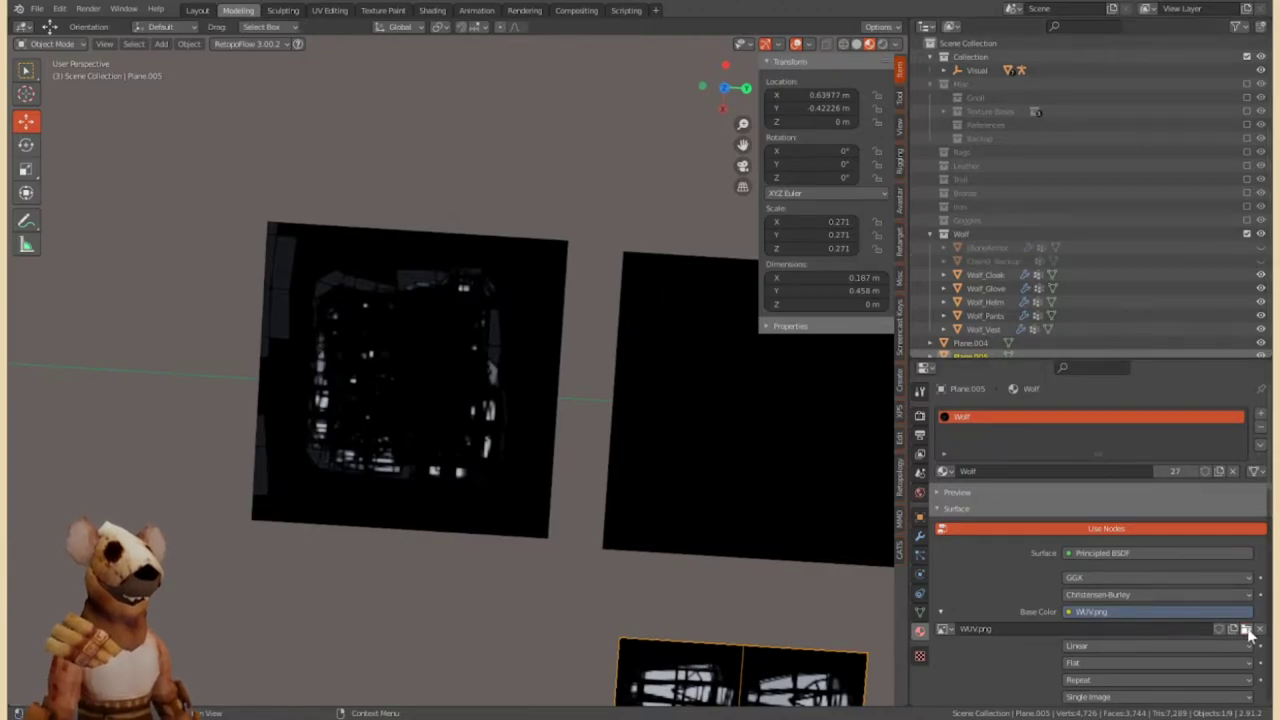
On the dark decal plane, slide the top vertices and add an edge loop.
{"action": "key", "text": "Tab"}
{"action": "key", "text": "shift+v"}
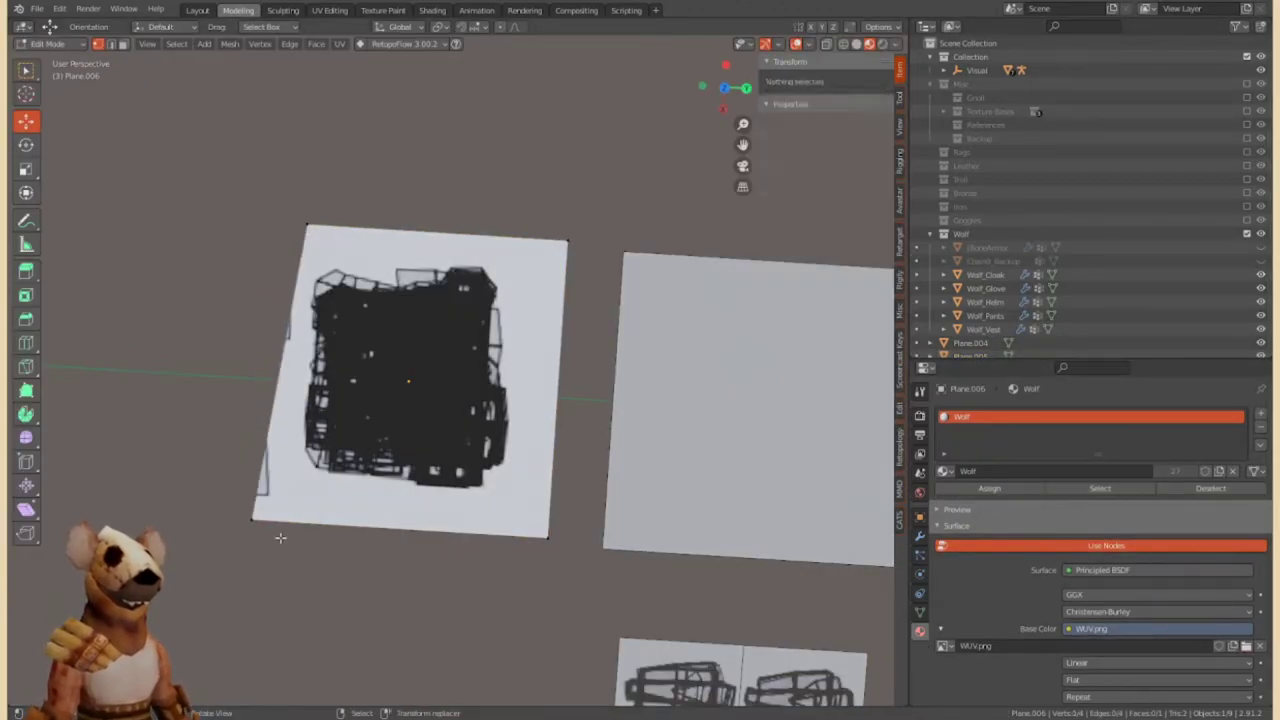
{"action": "left_click", "coordinate": [531, 534]}
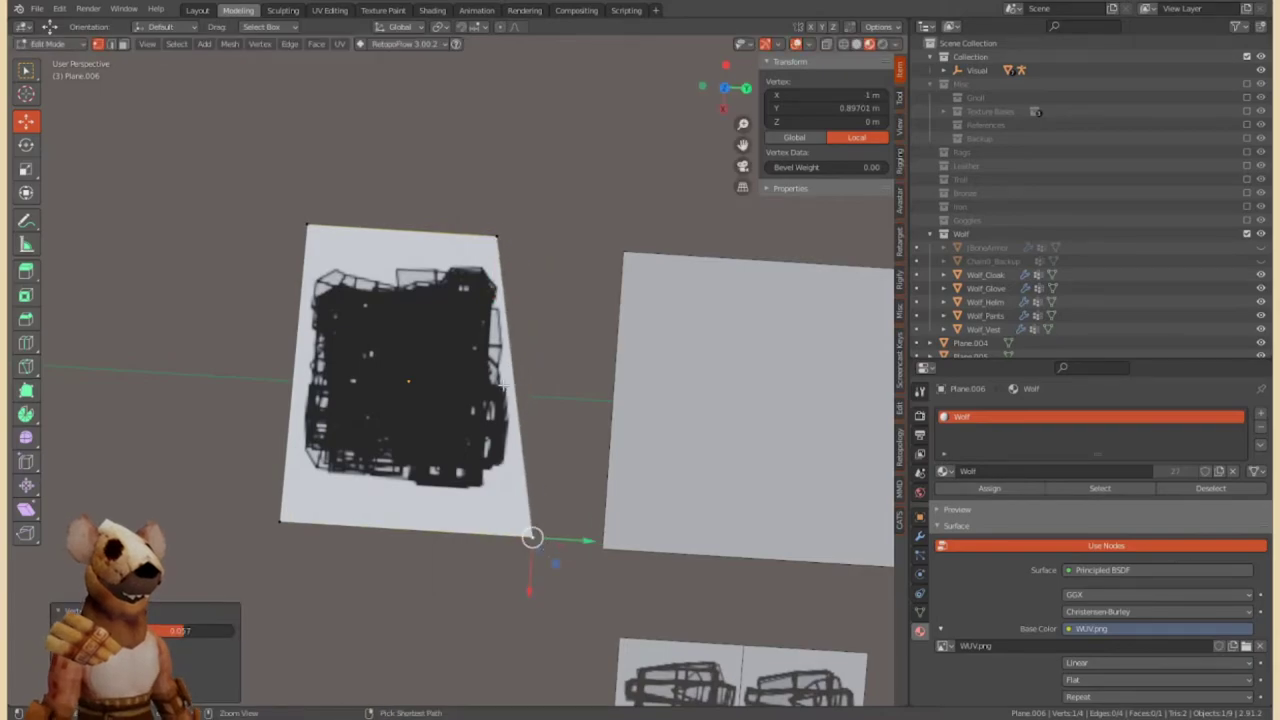
{"action": "key", "text": "ctrl+r"}
{"action": "left_click", "coordinate": [577, 397]}
Vertex-slide the top-right, top-left, bottom-right and right-side vertices inward around the decal.
{"action": "left_click", "coordinate": [567, 241]}
{"action": "key", "text": "shift+v"}
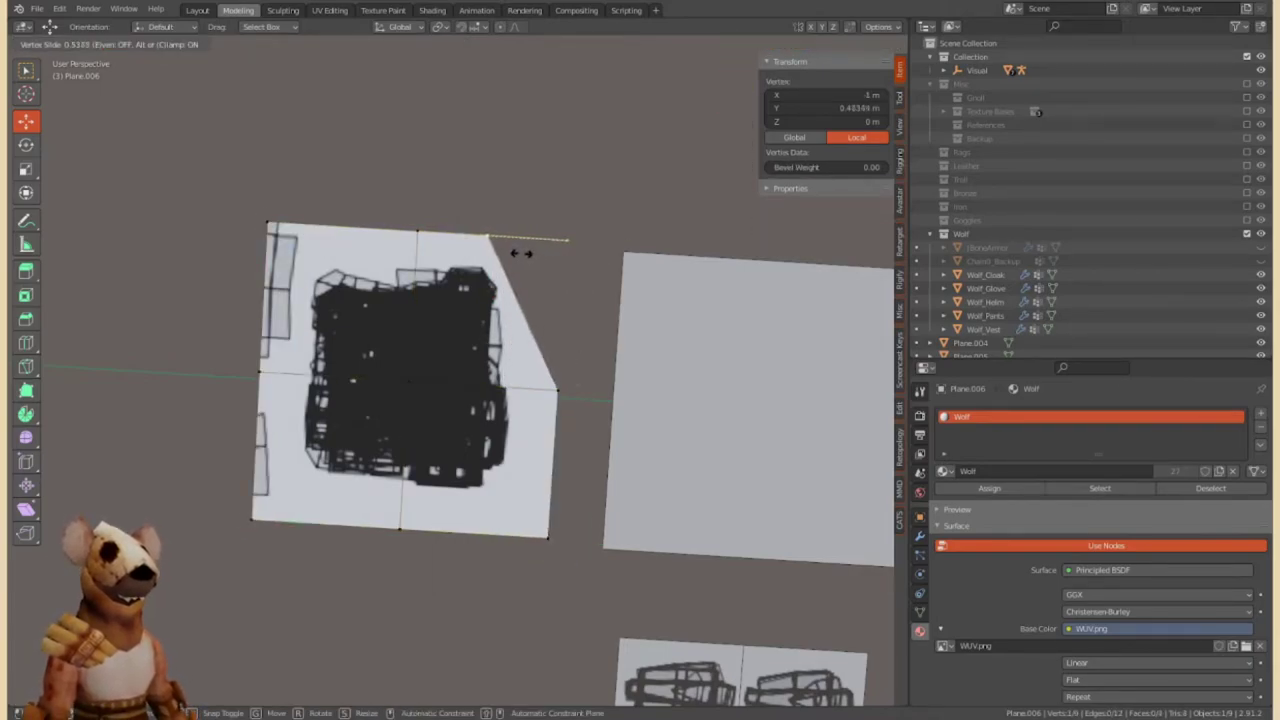
{"action": "left_click", "coordinate": [528, 237]}
{"action": "left_click", "coordinate": [266, 222]}
{"action": "key", "text": "shift+v"}
{"action": "left_click", "coordinate": [318, 251]}
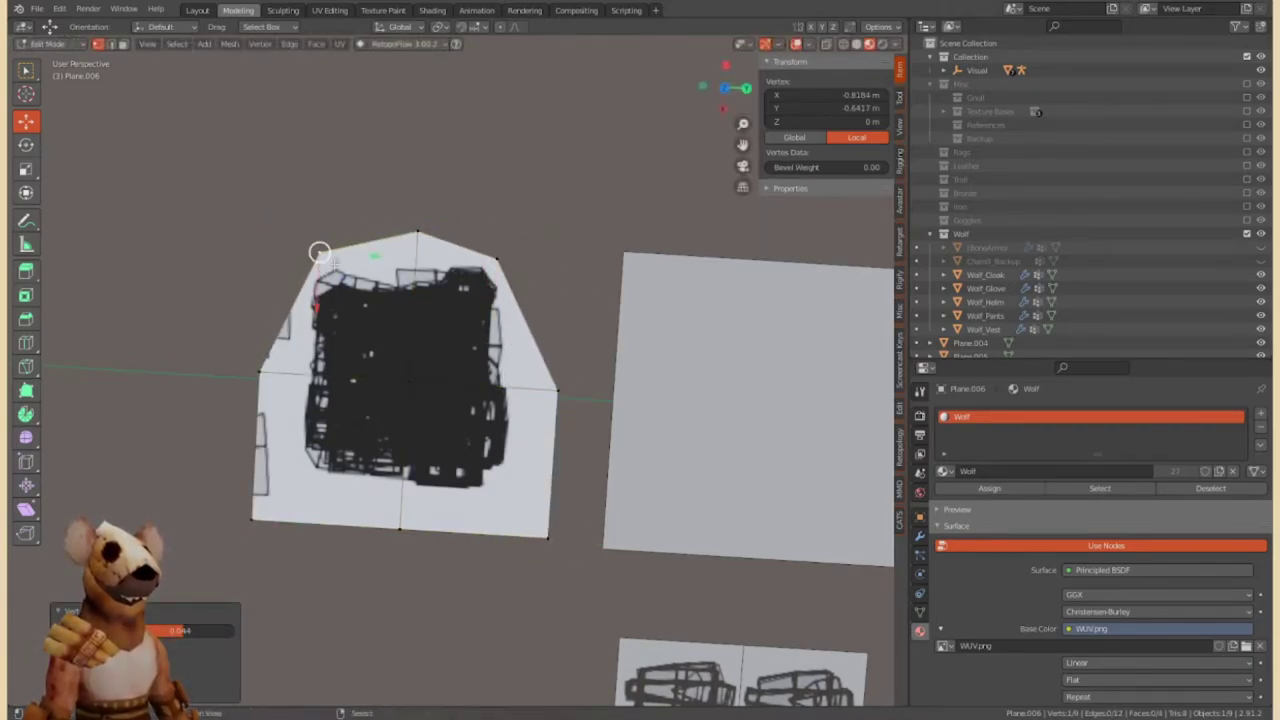
{"action": "left_click", "coordinate": [548, 537]}
{"action": "key", "text": "shift+v"}
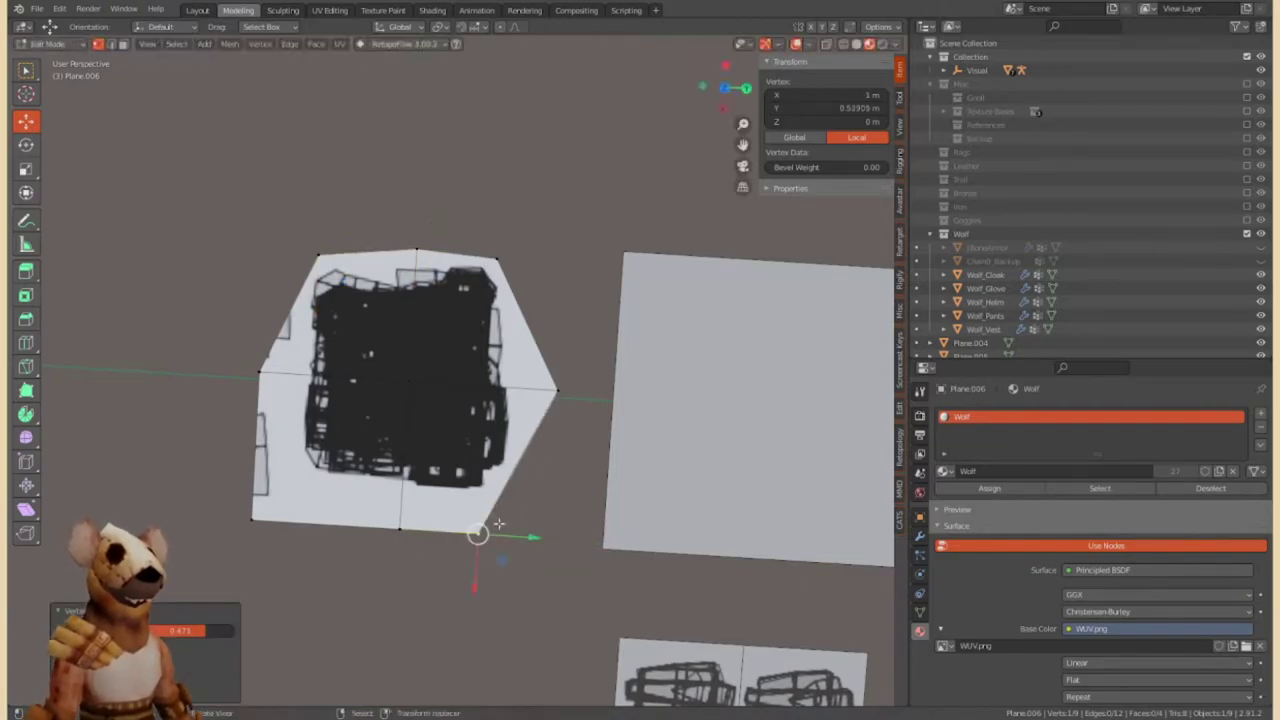
{"action": "left_click", "coordinate": [478, 527]}
{"action": "left_click", "coordinate": [557, 390]}
{"action": "key", "text": "shift+v"}
{"action": "left_click", "coordinate": [540, 390]}
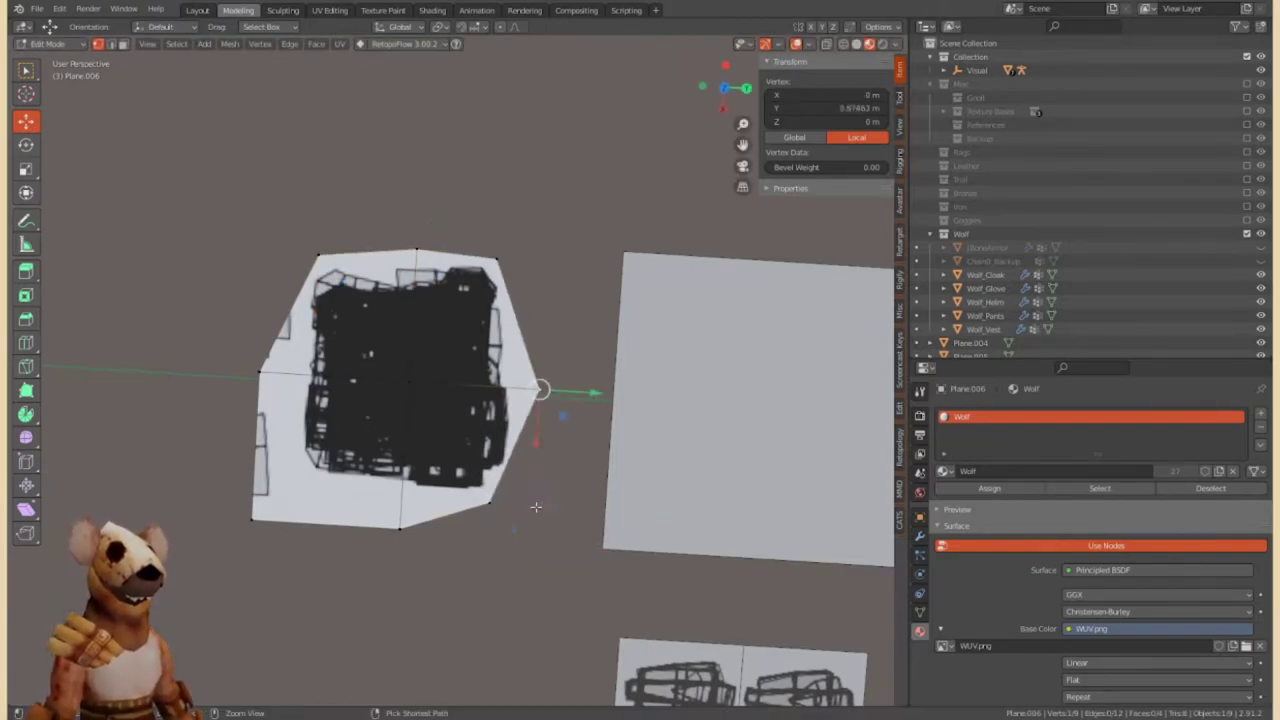
Undo the top slides and redo the top-right and top-left vertex slides.
{"action": "key", "text": "ctrl+z"}
{"action": "key", "text": "ctrl+z"}
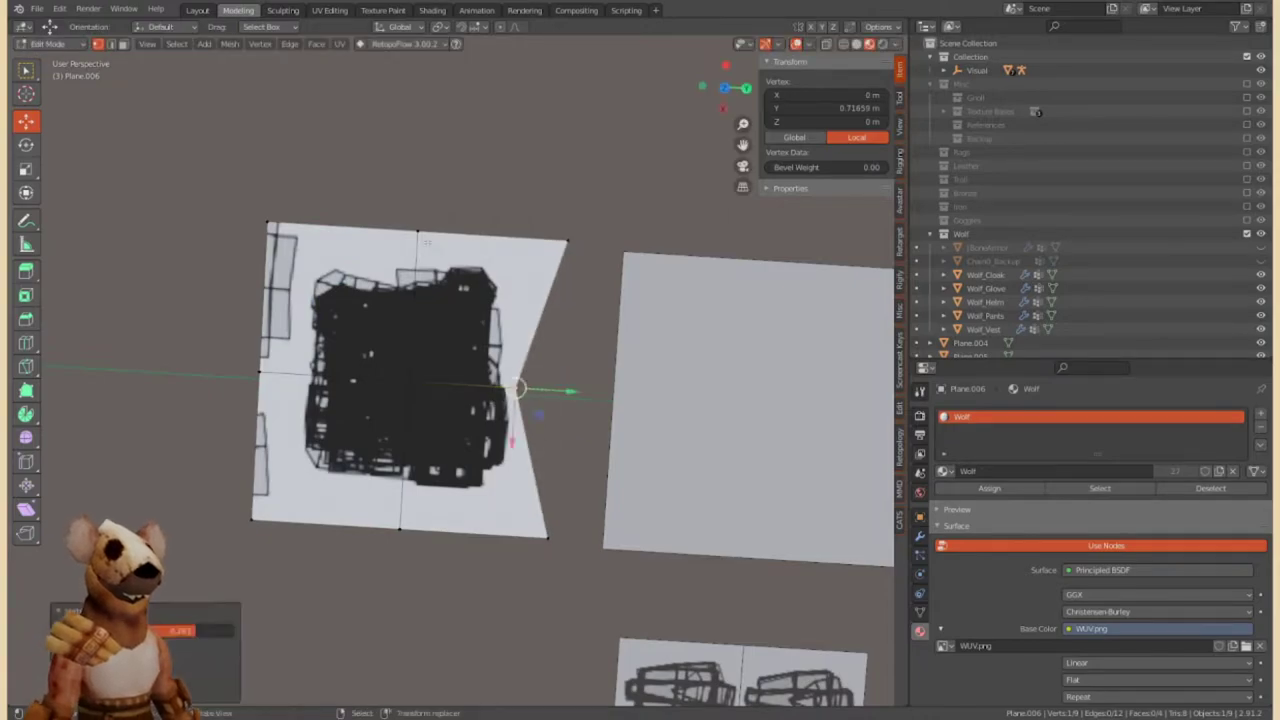
{"action": "key", "text": "ctrl+z"}
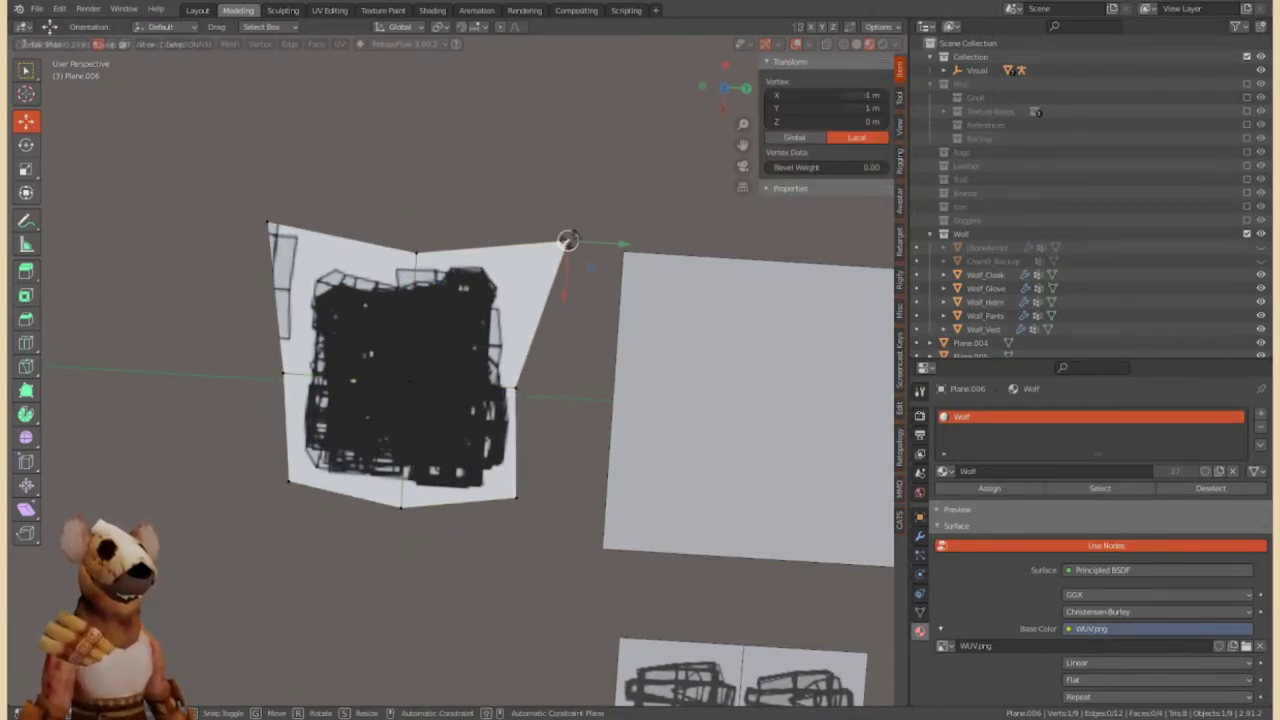
{"action": "left_click", "coordinate": [520, 263]}
{"action": "left_click", "coordinate": [271, 223]}
{"action": "key", "text": "shift+v"}
{"action": "left_click", "coordinate": [422, 420]}
{"action": "scroll", "coordinate": [422, 420], "scroll_direction": "down", "scroll_amount": 5}
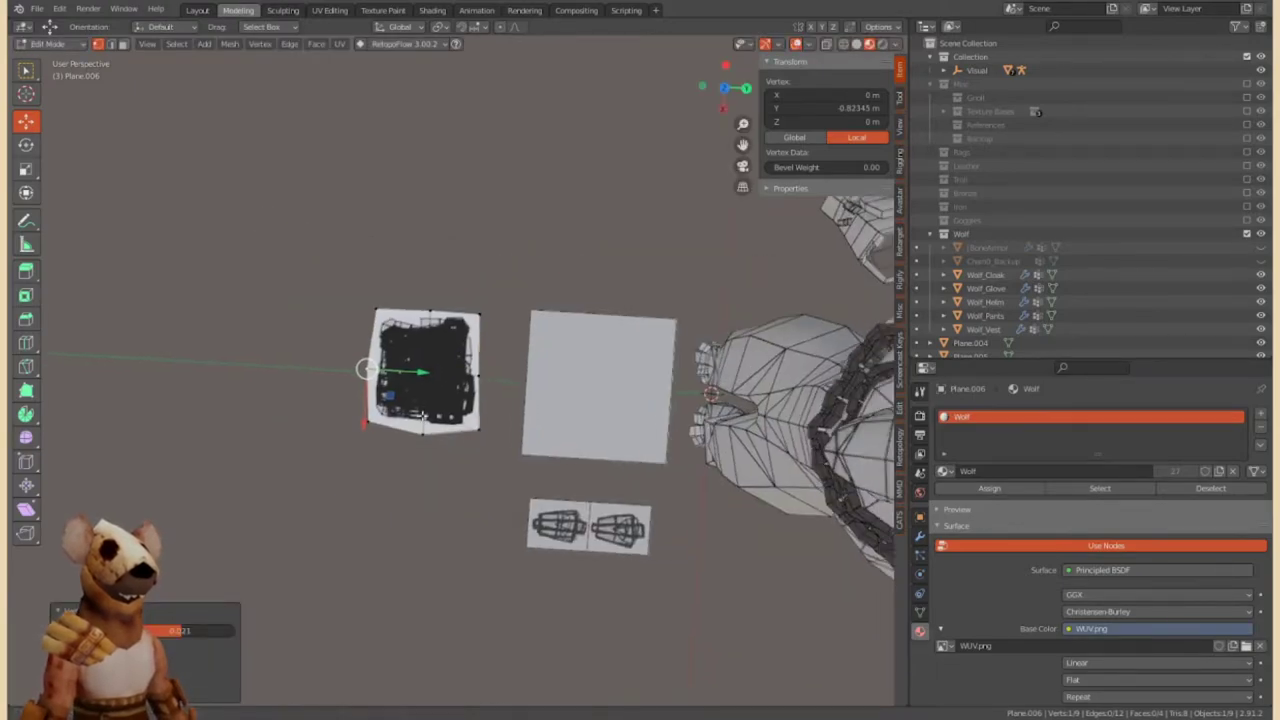
{"action": "scroll", "coordinate": [422, 420], "scroll_direction": "up", "scroll_amount": 5}
Check the decal plane's UV island, then slide one more corner vertex inward.
{"action": "left_click", "coordinate": [329, 10]}
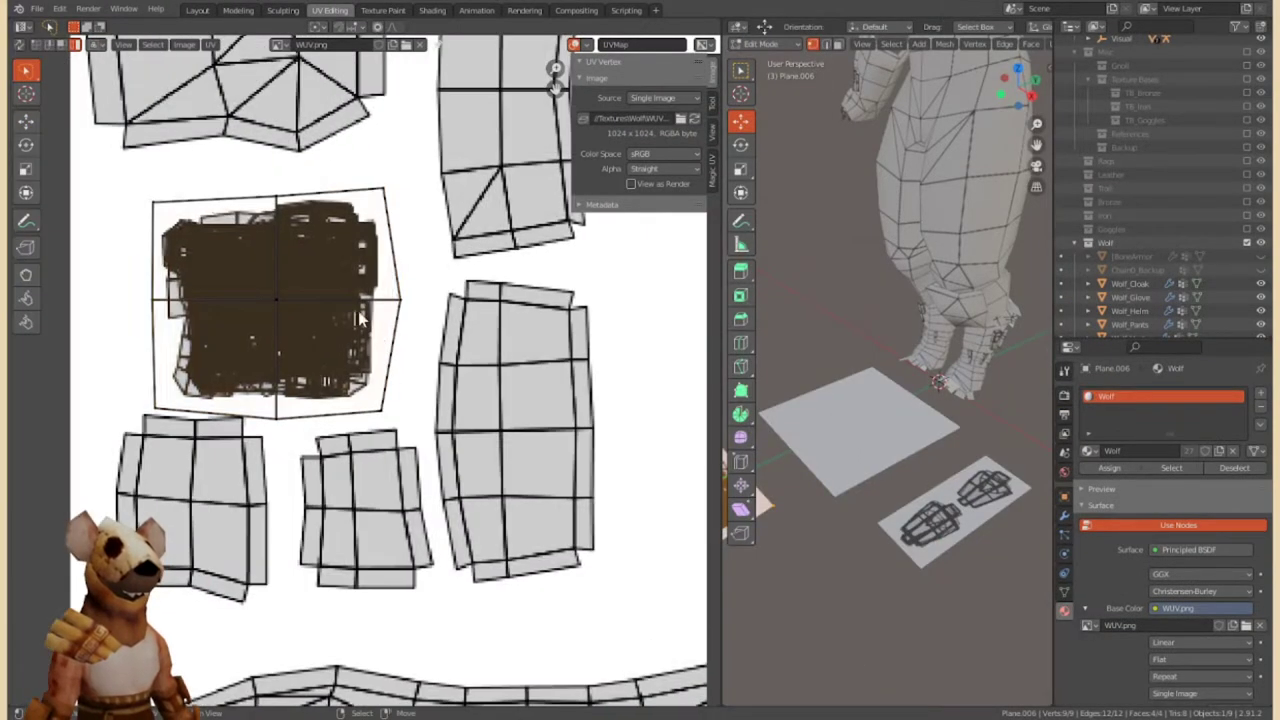
{"action": "key", "text": "a"}
{"action": "key", "text": "ctrl+Page_Up"}
{"action": "key", "text": "ctrl+Page_Up"}
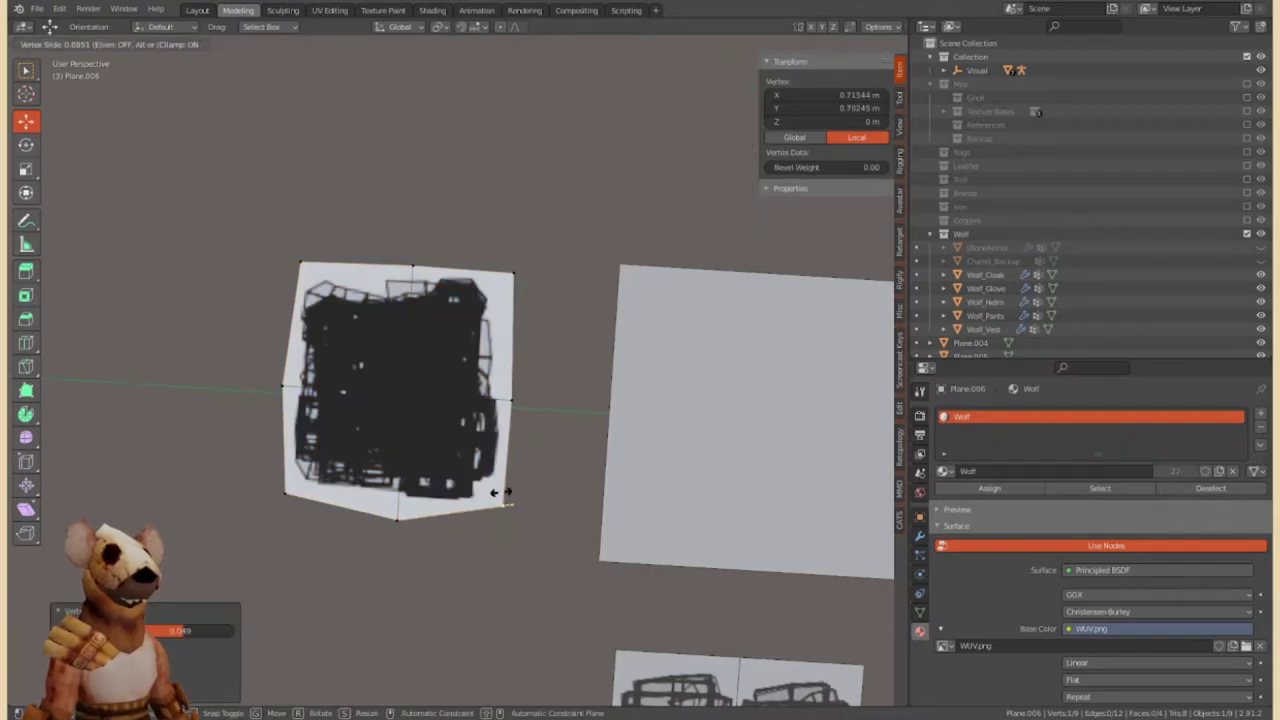
{"action": "left_click", "coordinate": [500, 492]}
{"action": "scroll", "coordinate": [500, 492], "scroll_direction": "down", "scroll_amount": 3}
{"action": "middle_click_drag", "start_coordinate": [480, 437], "coordinate": [571, 377]}
{"action": "middle_click_drag", "start_coordinate": [557, 457], "coordinate": [345, 299]}
{"action": "key", "text": "g"}
{"action": "key", "text": "g"}
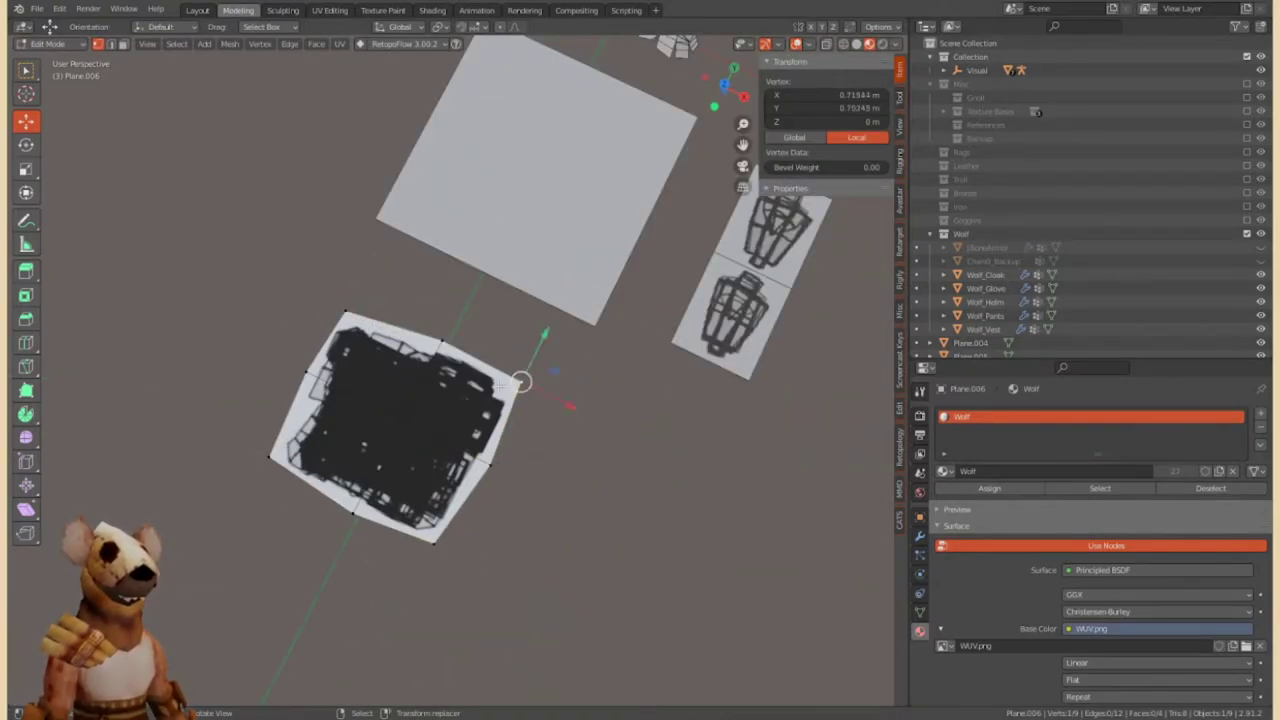
{"action": "scroll", "coordinate": [606, 446], "scroll_direction": "down", "scroll_amount": 1}
Select the wolf clothing meshes with the plane and edit them together in UV Editing.
{"action": "key", "text": "Tab"}
{"action": "mouse_move", "coordinate": [606, 446]}
{"action": "middle_mouse_down"}
{"action": "mouse_move", "coordinate": [586, 409]}
{"action": "mouse_move", "coordinate": [409, 386]}
{"action": "middle_mouse_up"}
{"action": "scroll", "coordinate": [586, 409], "scroll_direction": "down", "scroll_amount": 2}
{"action": "left_click", "coordinate": [983, 329], "text": "shift"}
{"action": "key", "text": "Tab"}
{"action": "left_click", "coordinate": [329, 10]}
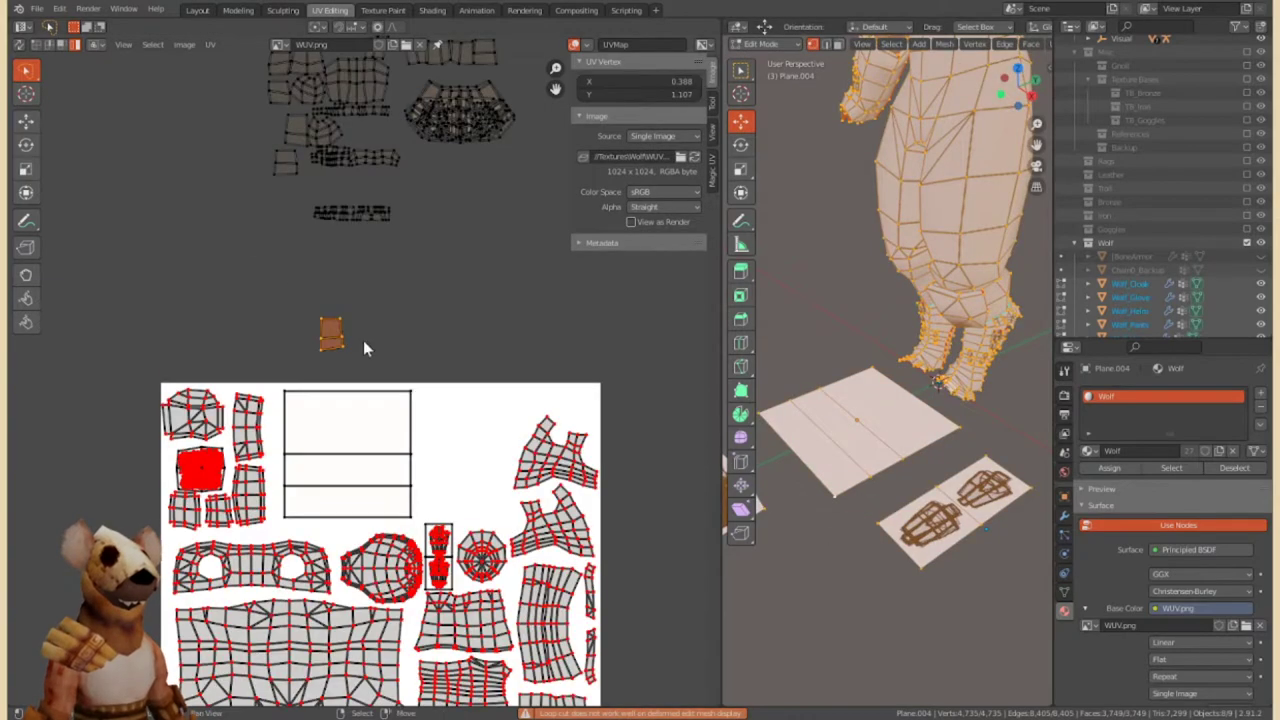
Move the plane's small UV island, unscaled, into the empty area at the top of the layout.
{"action": "middle_click_drag", "start_coordinate": [364, 348], "coordinate": [389, 263]}
{"action": "key", "text": "s"}
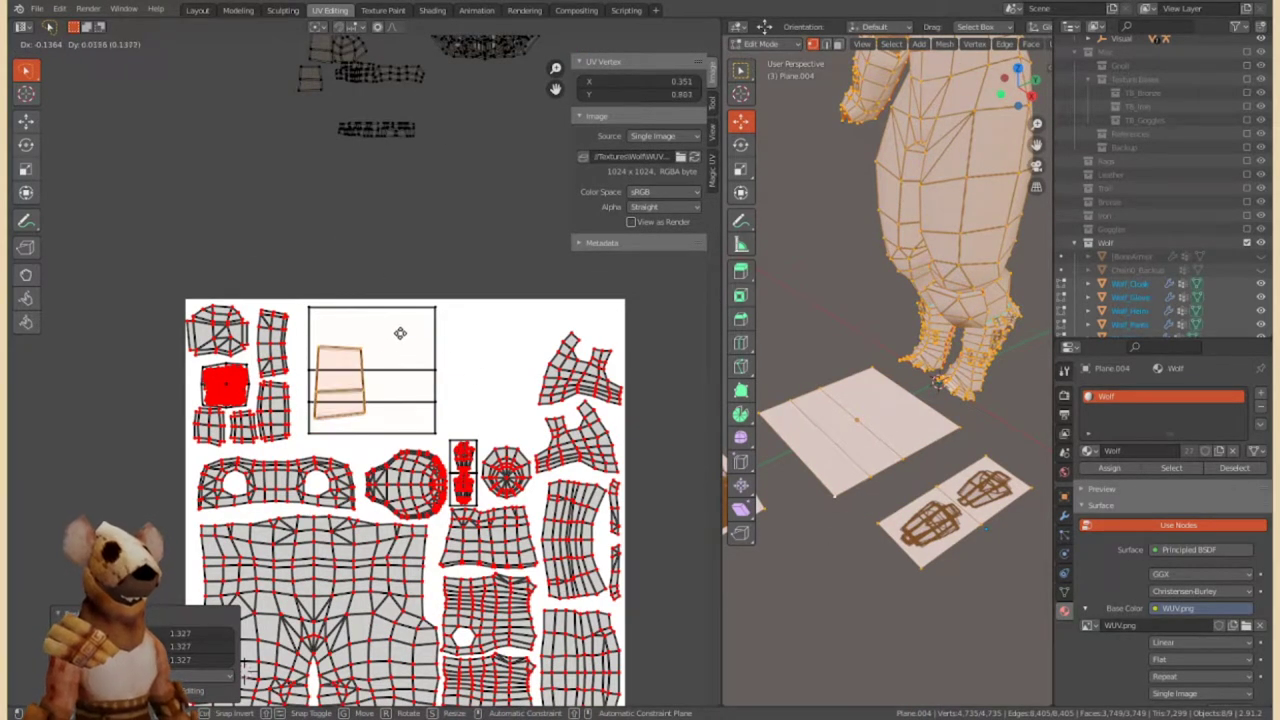
{"action": "right_click", "coordinate": [415, 360]}
{"action": "key", "text": "g"}
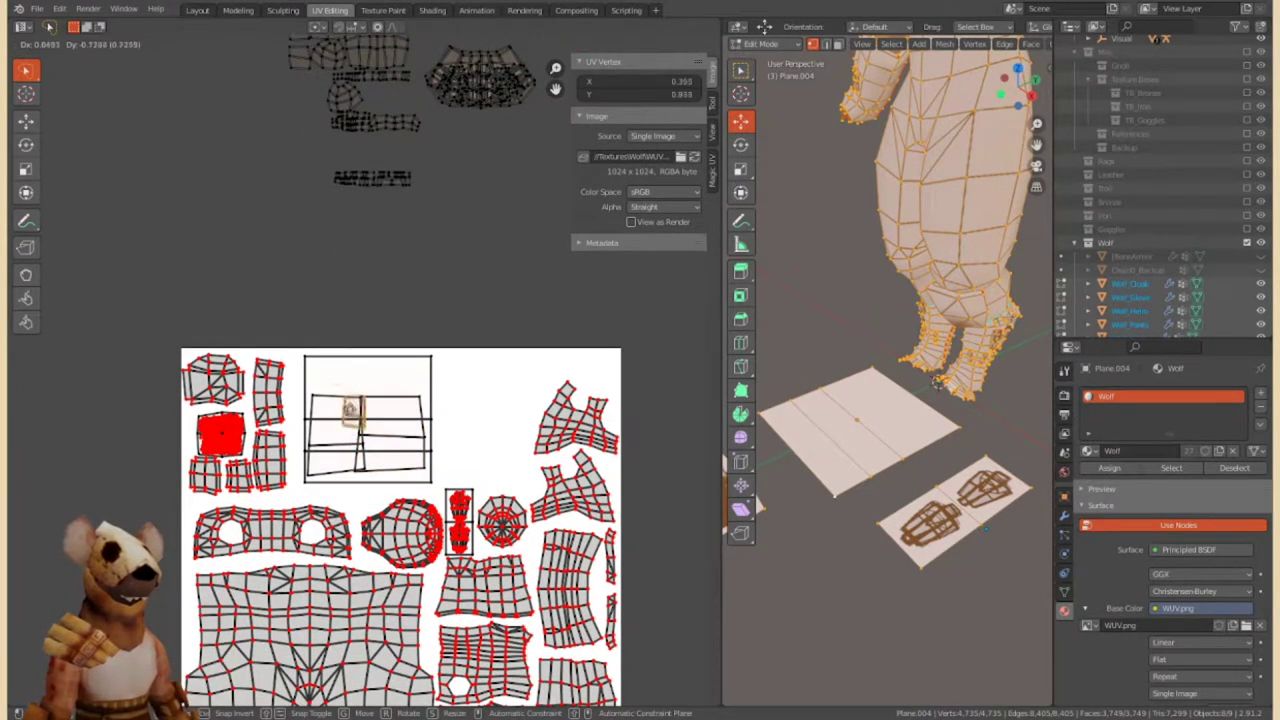
{"action": "left_click", "coordinate": [457, 406]}
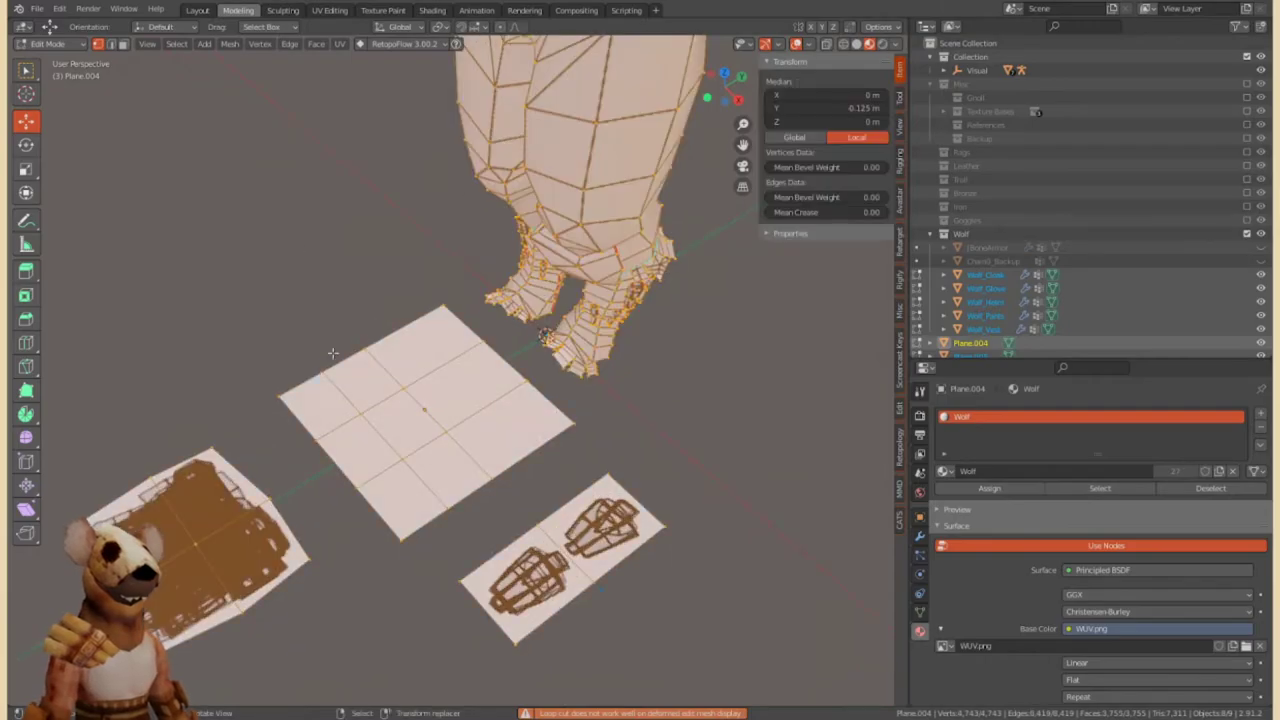
{"action": "left_click", "coordinate": [330, 11]}
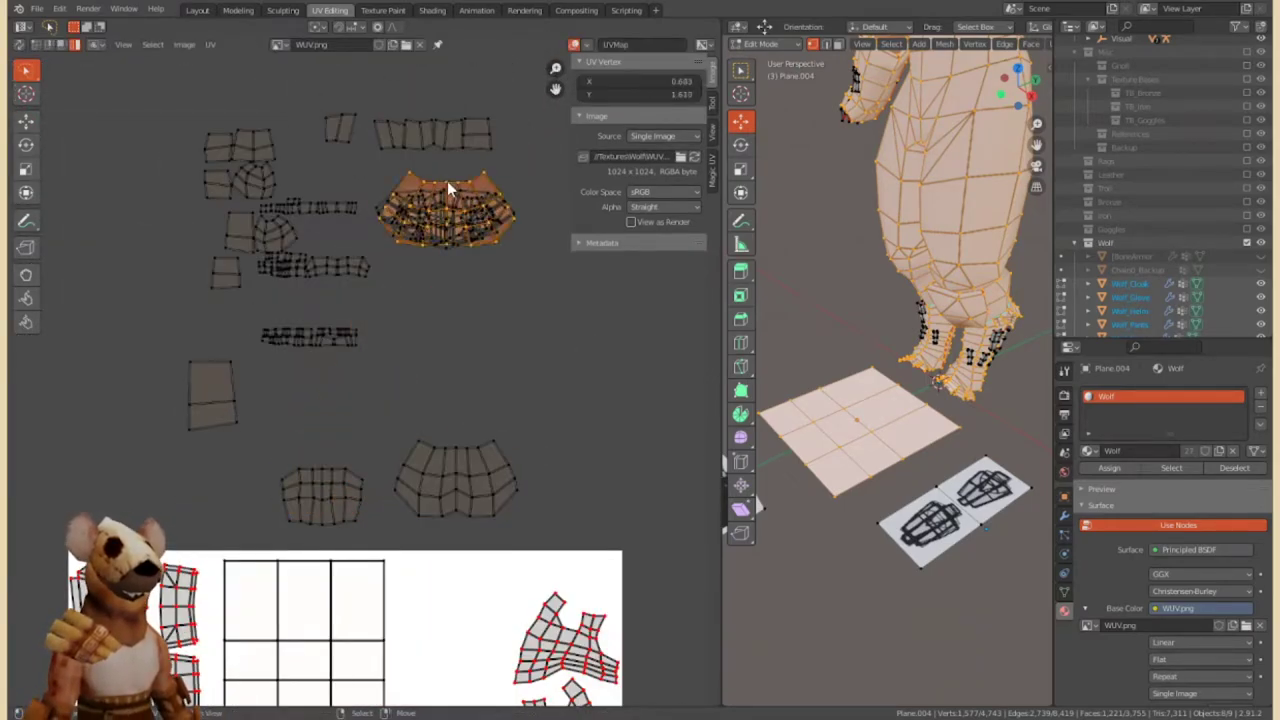
Move the V-shaped cloak strip onto the grid and level its left half.
{"action": "key", "text": "g"}
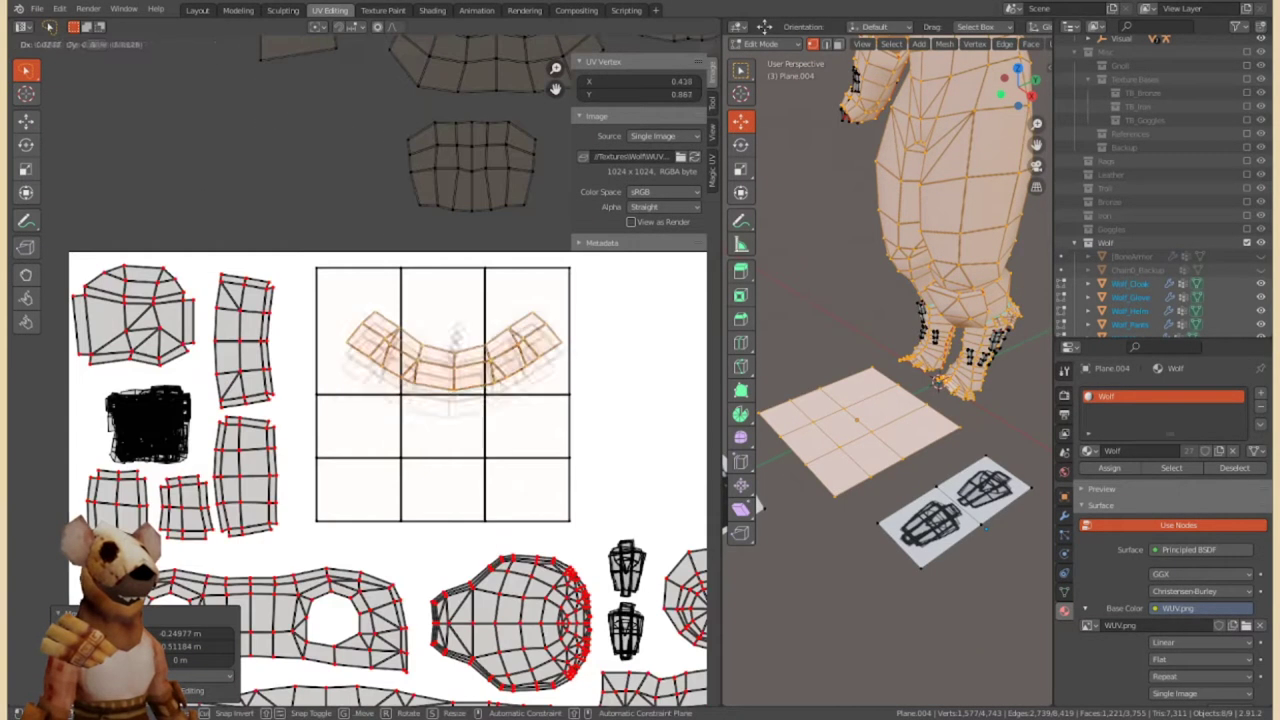
{"action": "left_click", "coordinate": [512, 380]}
{"action": "left_click", "coordinate": [447, 440]}
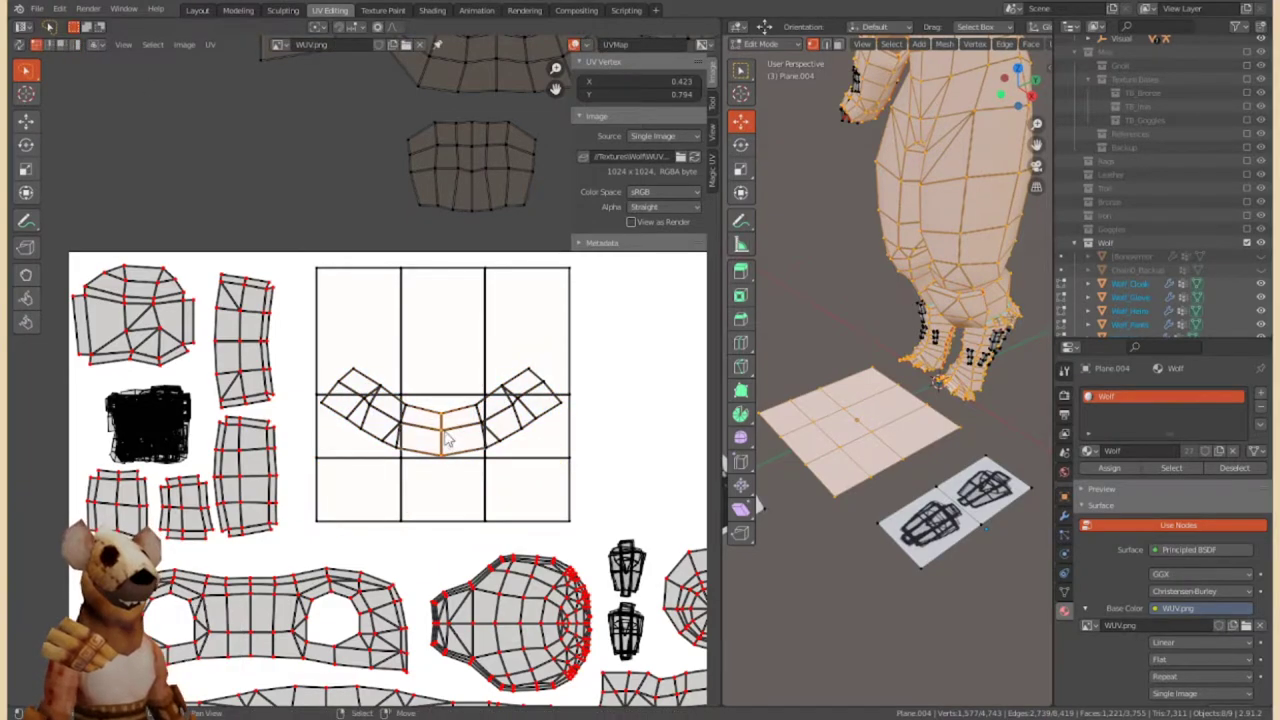
{"action": "key", "text": "g"}
{"action": "left_click", "coordinate": [367, 358]}
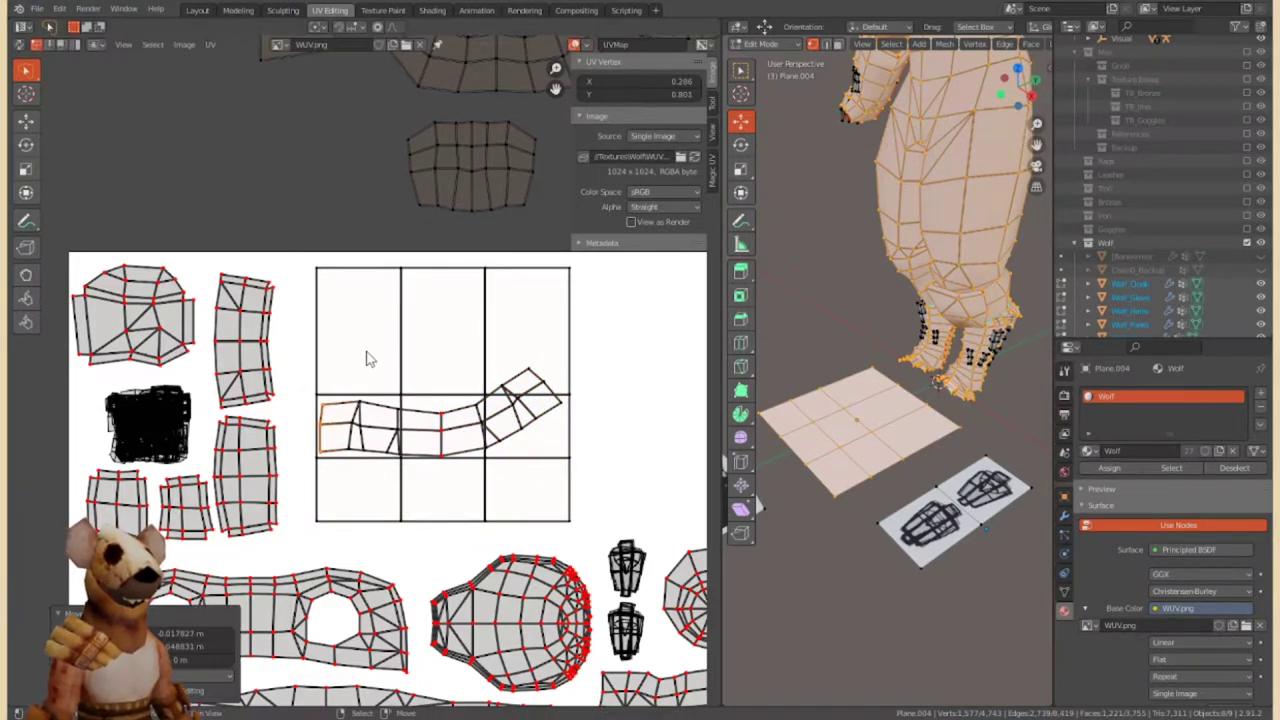
{"action": "key", "text": "r"}
Move the strip's right sections into line along the grid's middle row.
{"action": "left_click", "coordinate": [575, 385]}
{"action": "key", "text": "g"}
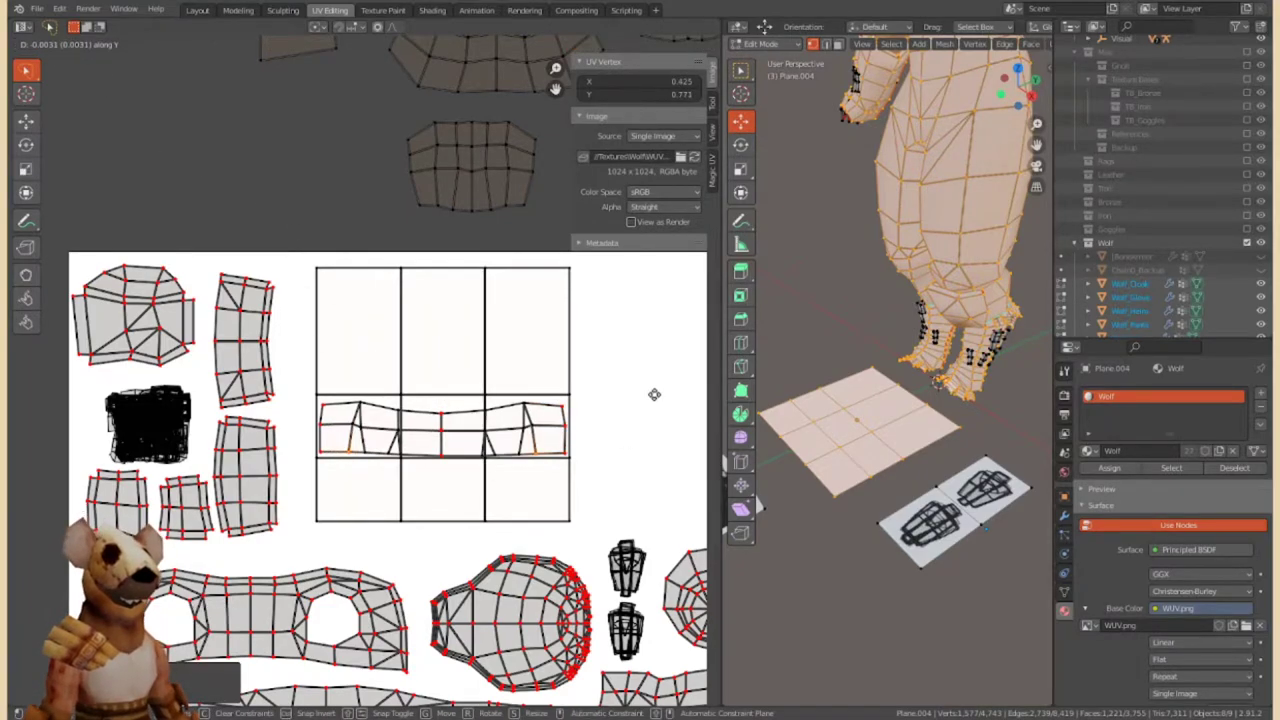
{"action": "left_click", "coordinate": [453, 437], "text": "alt"}
{"action": "scroll", "coordinate": [455, 415], "scroll_direction": "down", "scroll_amount": 2}
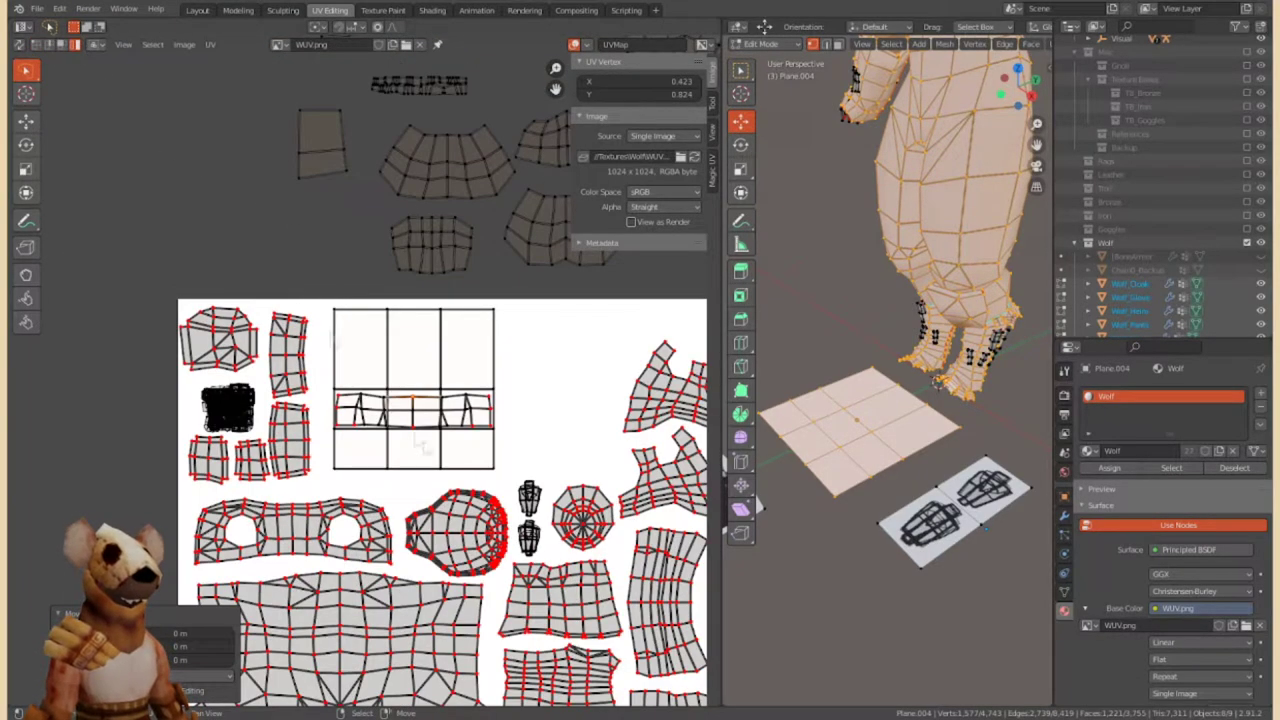
{"action": "key", "text": "g"}
{"action": "scroll", "coordinate": [443, 126], "scroll_direction": "down", "scroll_amount": 2}
{"action": "scroll", "coordinate": [372, 360], "scroll_direction": "up", "scroll_amount": 5}
{"action": "left_click", "coordinate": [455, 222]}
Flatten both wings of the V-shaped cloak strip and widen its centre faces.
{"action": "key", "text": "g"}
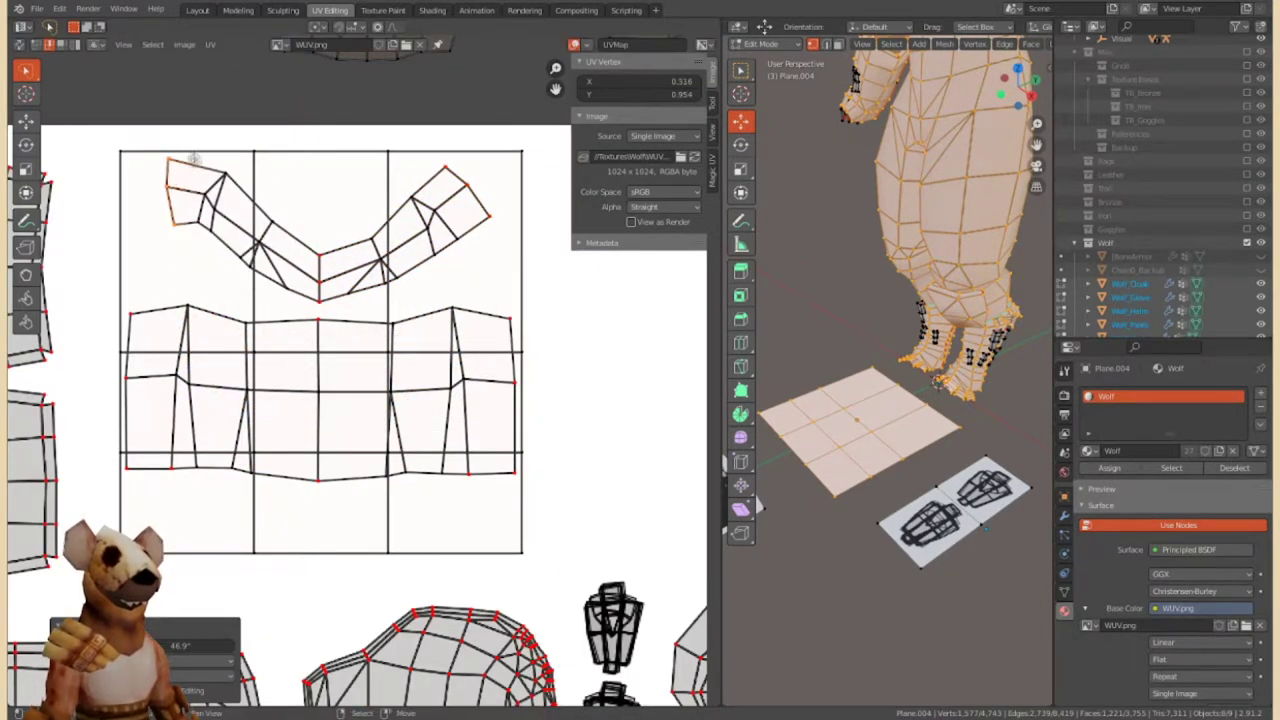
{"action": "left_click", "coordinate": [203, 200]}
{"action": "left_click", "coordinate": [494, 171]}
{"action": "key", "text": "g"}
{"action": "left_click", "coordinate": [337, 268]}
{"action": "key", "text": "s"}
{"action": "left_click", "coordinate": [394, 229]}
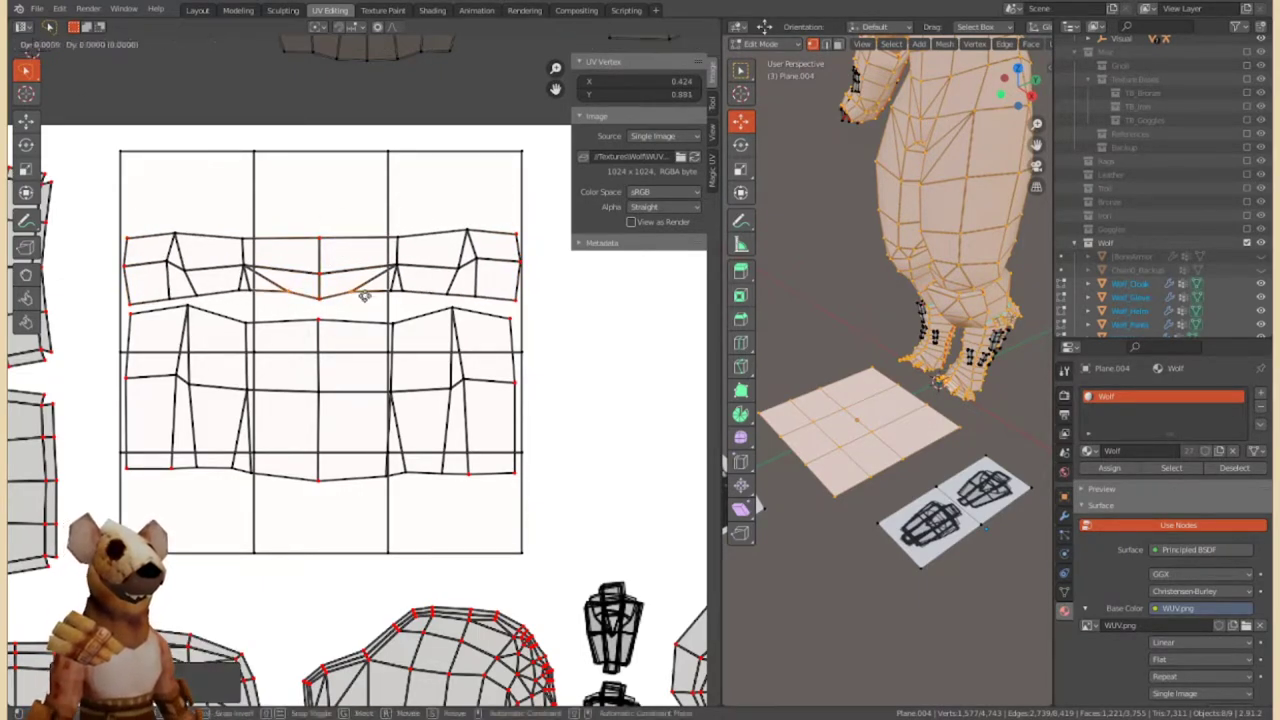
Move the strip's top edge vertically and scale its whole top row along Y.
{"action": "left_click", "coordinate": [398, 233]}
{"action": "key", "text": "g"}
{"action": "key", "text": "y"}
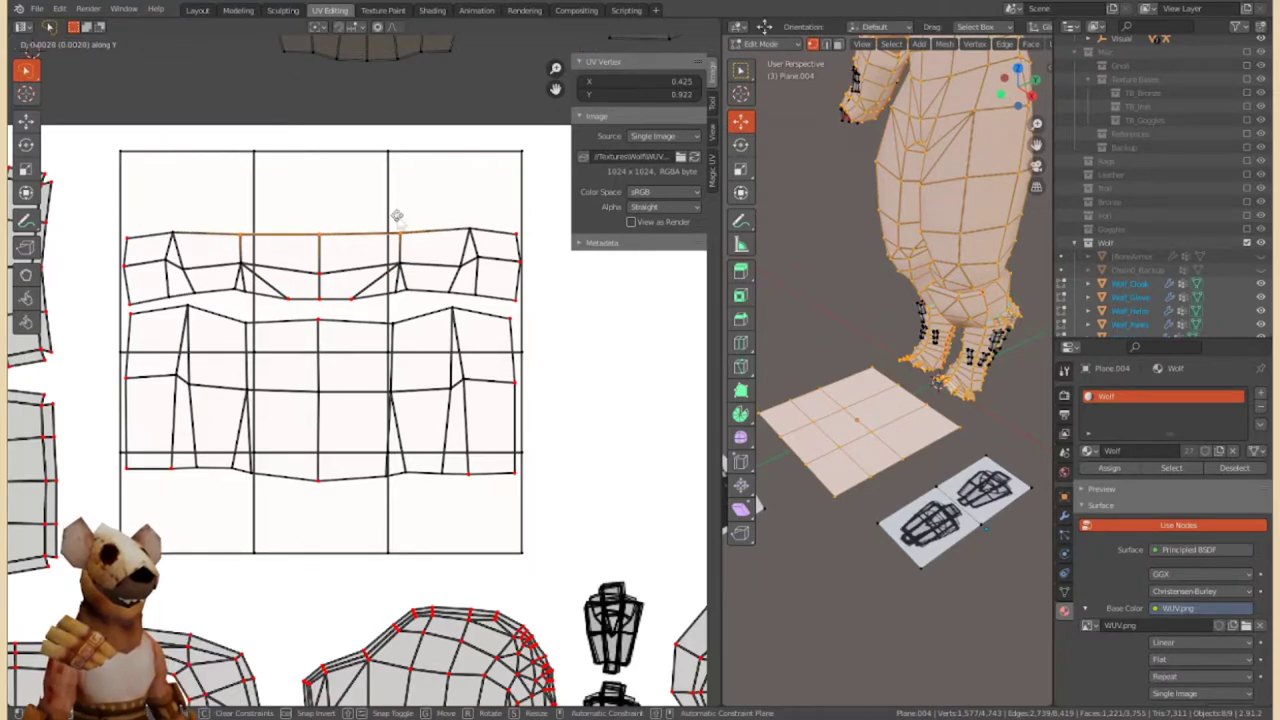
{"action": "key", "text": "l"}
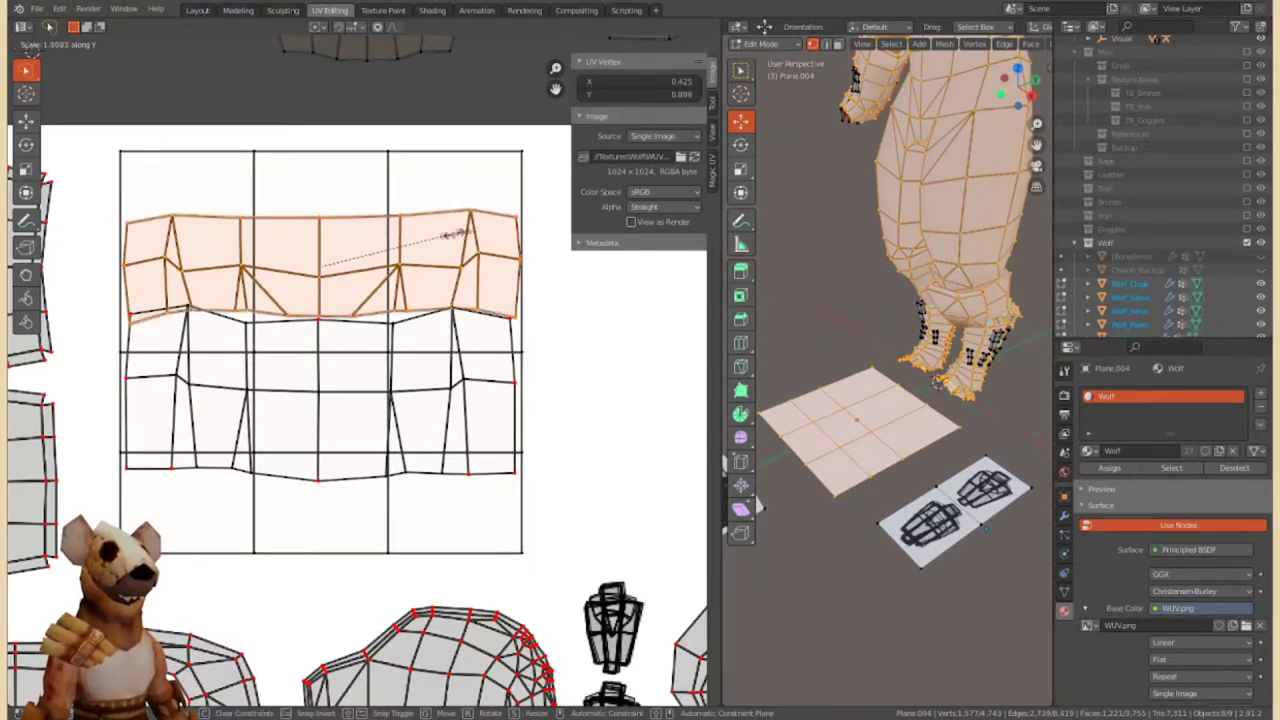
{"action": "key", "text": "g"}
{"action": "left_click", "coordinate": [443, 330]}
{"action": "key", "text": "s"}
{"action": "key", "text": "y"}
{"action": "left_click", "coordinate": [376, 287]}
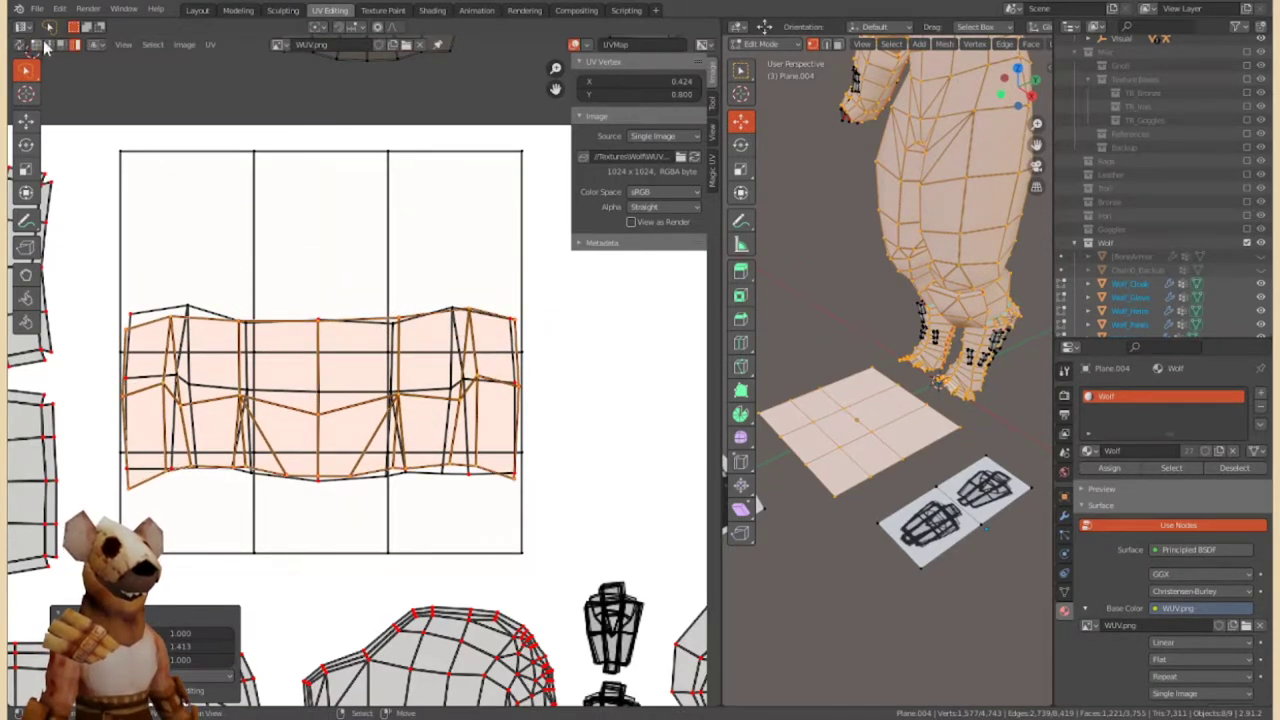
{"action": "left_click", "coordinate": [522, 490]}
Raise the overlapping strip straight up along Y, clear of the other strip.
{"action": "key", "text": "l"}
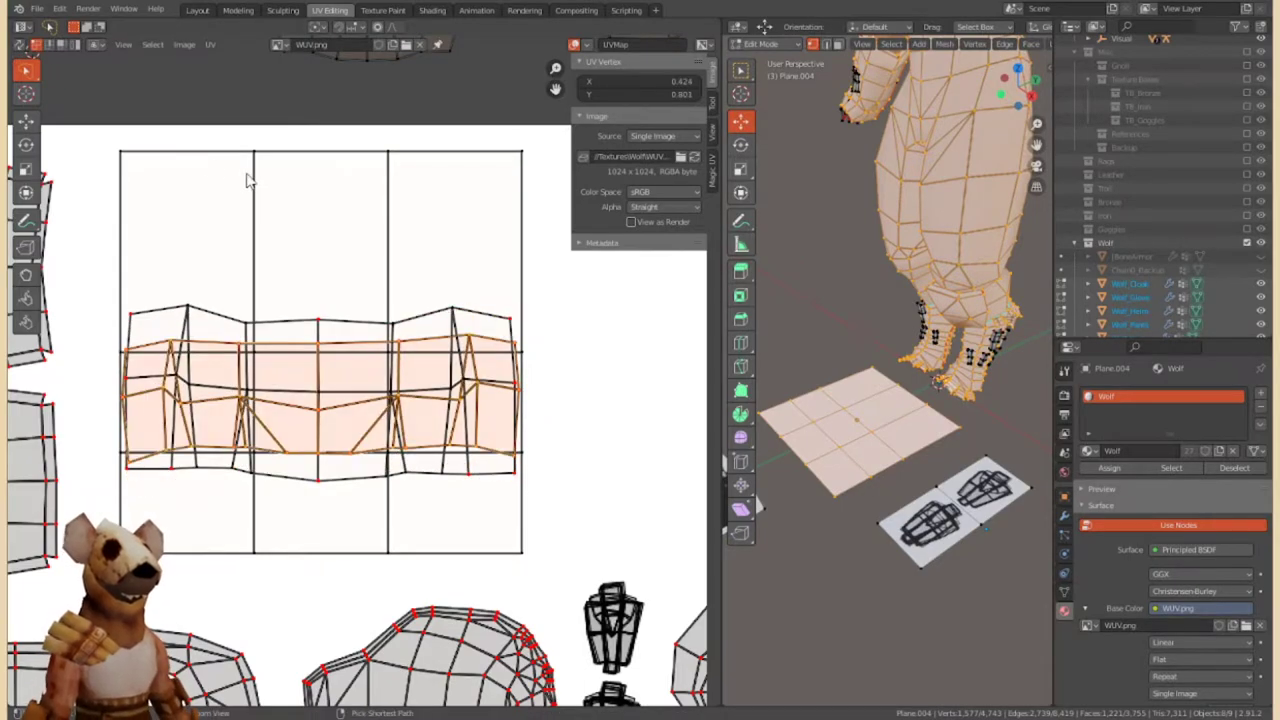
{"action": "key", "text": "g"}
{"action": "key", "text": "y"}
{"action": "left_click", "coordinate": [437, 243]}
{"action": "middle_click_drag", "start_coordinate": [372, 333], "coordinate": [380, 300]}
Flatten the upper strip's top two edge loops to zero height with S Y 0.
{"action": "left_click", "coordinate": [348, 442], "text": "alt"}
{"action": "key", "text": "s"}
{"action": "key", "text": "y"}
{"action": "key", "text": "0"}
{"action": "key", "text": "Escape"}
{"action": "left_click", "coordinate": [366, 445], "text": "alt"}
{"action": "key", "text": "s"}
{"action": "key", "text": "y"}
{"action": "key", "text": "0"}
{"action": "key", "text": "Return"}
Straighten the strip's bottom and middle edge loops to zero height with S Y 0.
{"action": "left_click", "coordinate": [345, 283], "text": "alt"}
{"action": "key", "text": "s"}
{"action": "key", "text": "y"}
{"action": "key", "text": "0"}
{"action": "key", "text": "Return"}
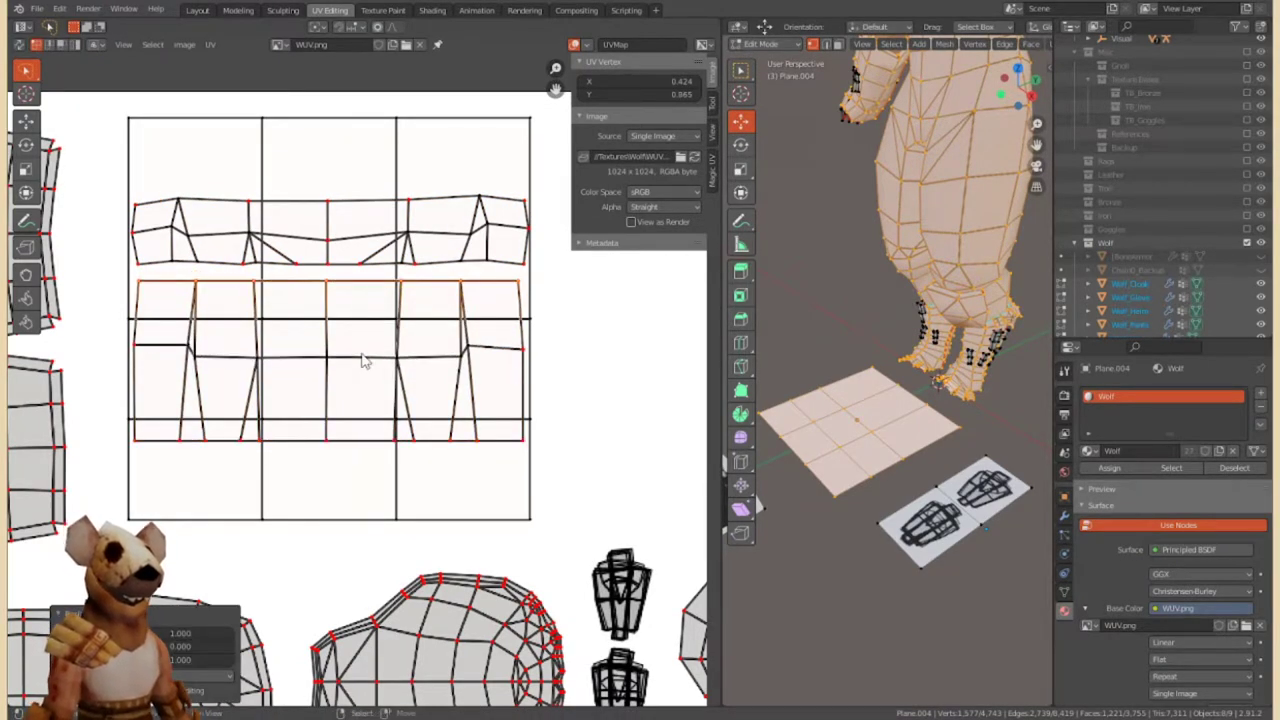
{"action": "left_click", "coordinate": [540, 360], "text": "alt"}
{"action": "key", "text": "s"}
{"action": "key", "text": "y"}
{"action": "key", "text": "0"}
{"action": "key", "text": "Return"}
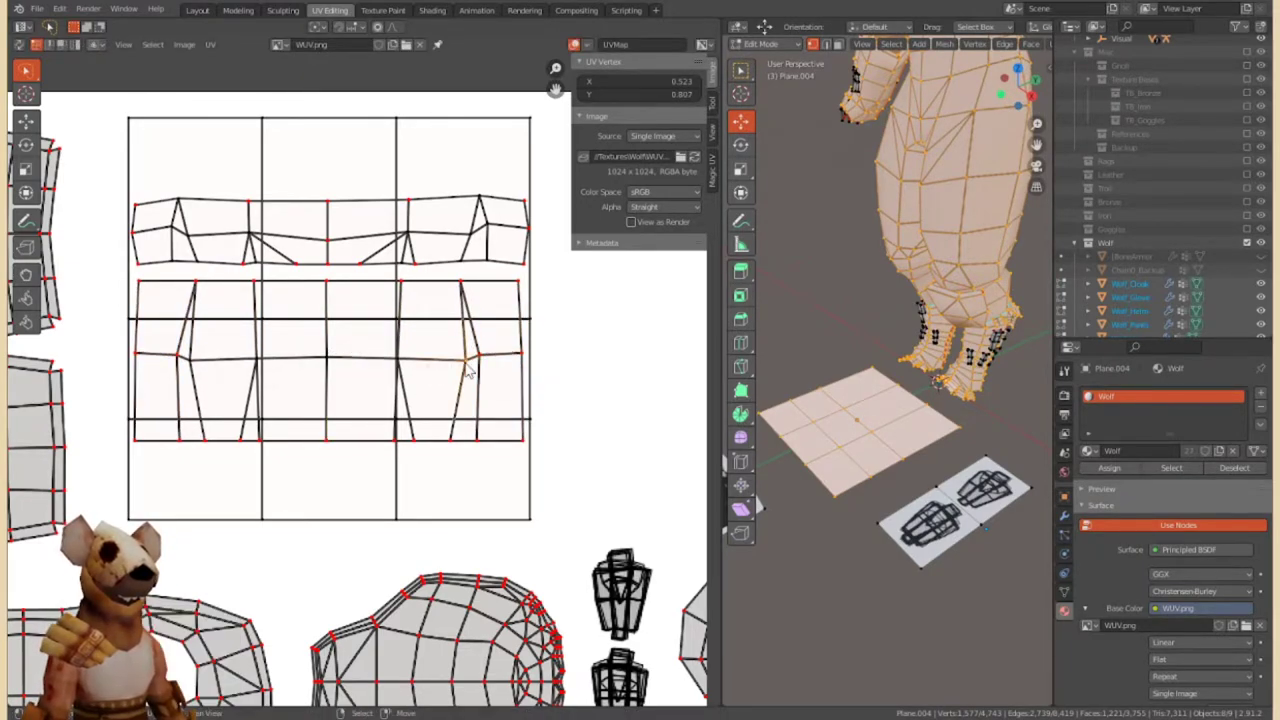
Adjust the right-side vertical edge and move the whole upper island upward.
{"action": "left_click", "coordinate": [470, 445], "text": "alt"}
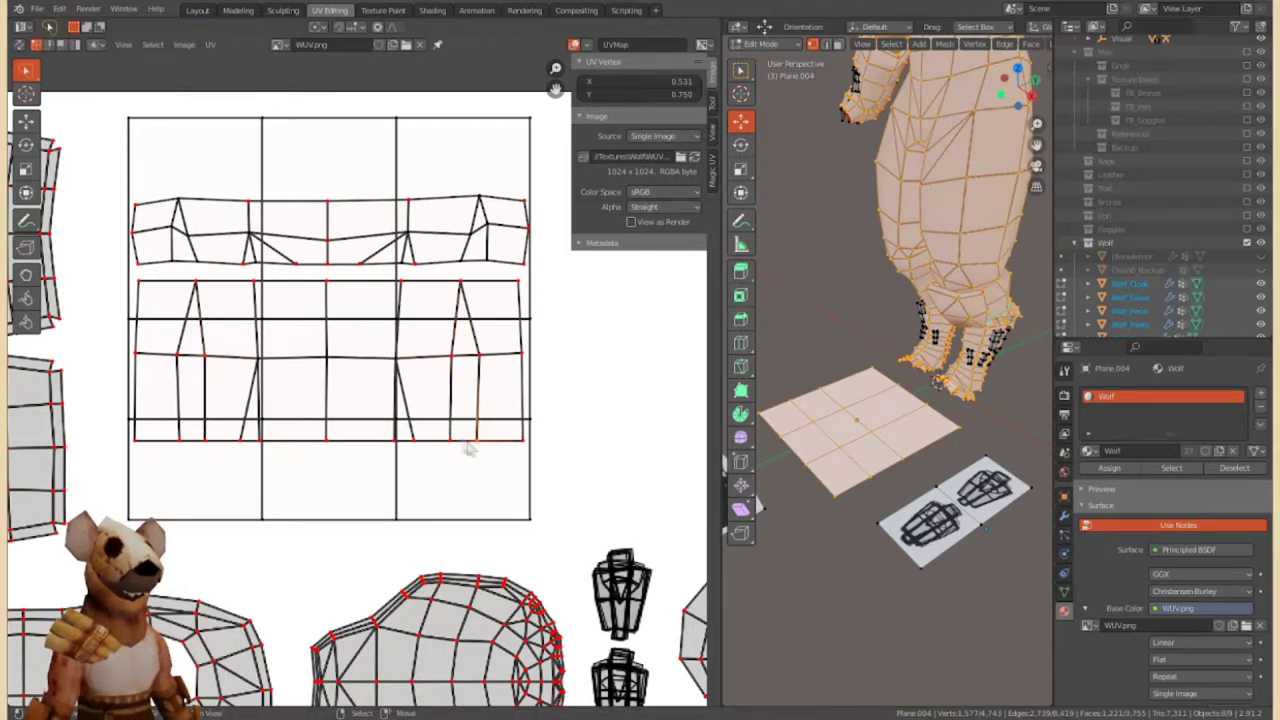
{"action": "left_click", "coordinate": [566, 374]}
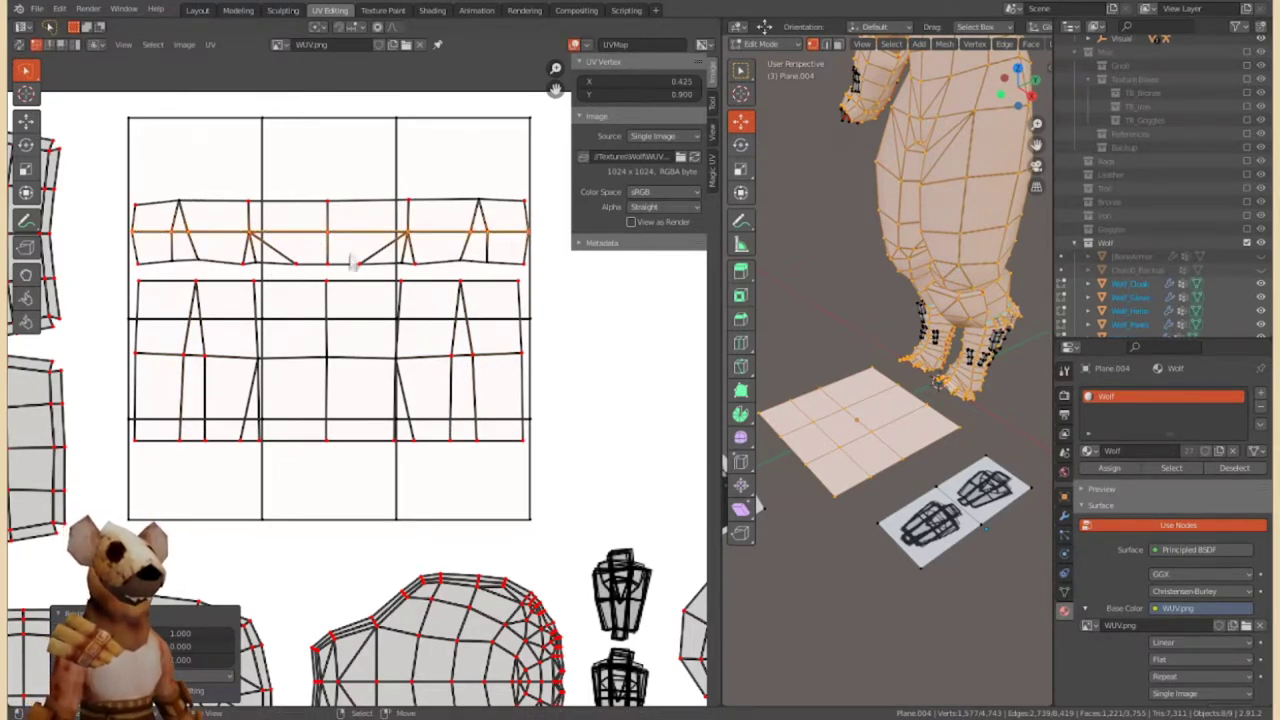
{"action": "key", "text": "l"}
{"action": "key", "text": "g"}
{"action": "left_click", "coordinate": [358, 205]}
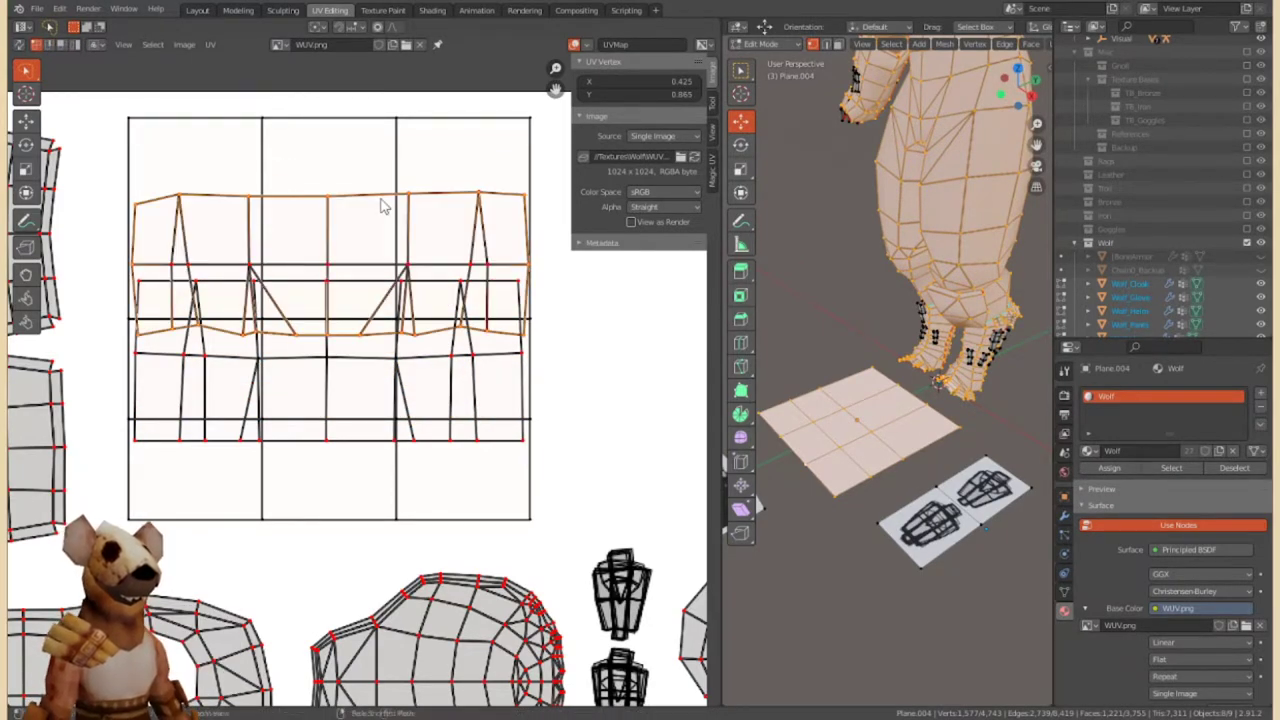
Scale the whole island vertically so it fits inside the grid's middle row.
{"action": "left_click", "coordinate": [349, 335], "text": "alt"}
{"action": "key", "text": "l"}
{"action": "key", "text": "s"}
{"action": "key", "text": "y"}
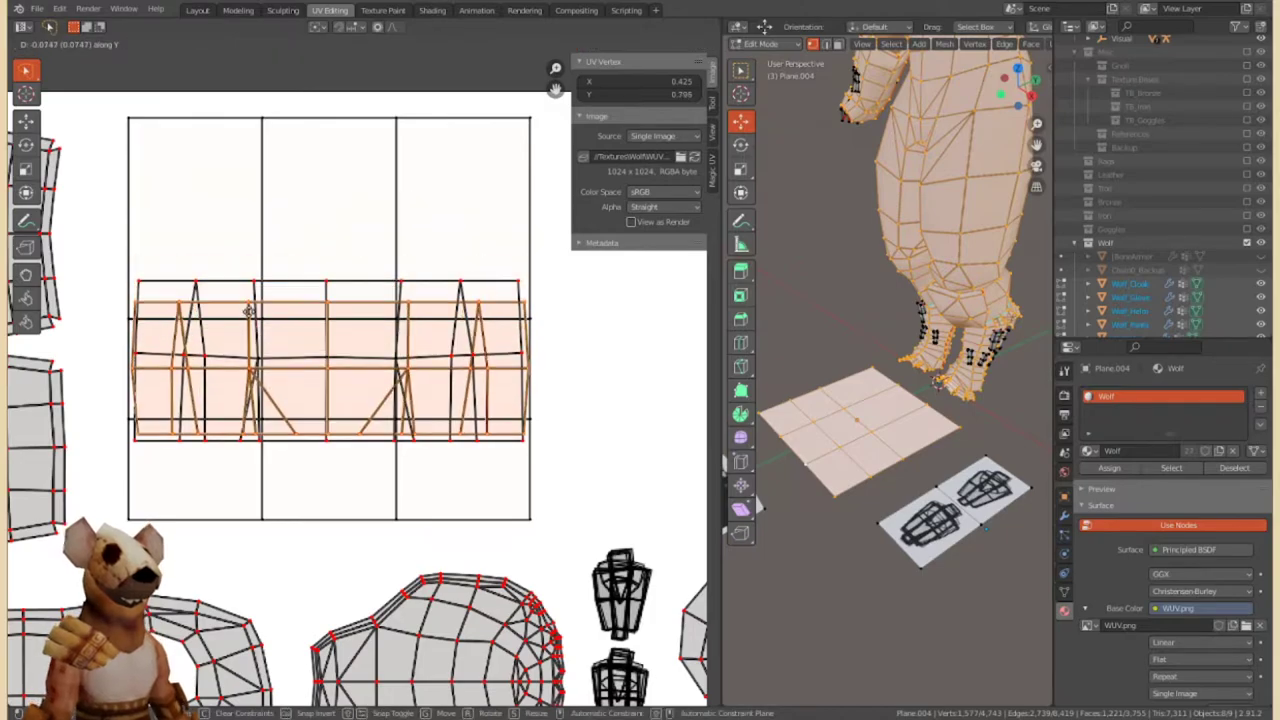
{"action": "left_click", "coordinate": [367, 248]}
{"action": "scroll", "coordinate": [306, 285], "scroll_direction": "down", "scroll_amount": 5}
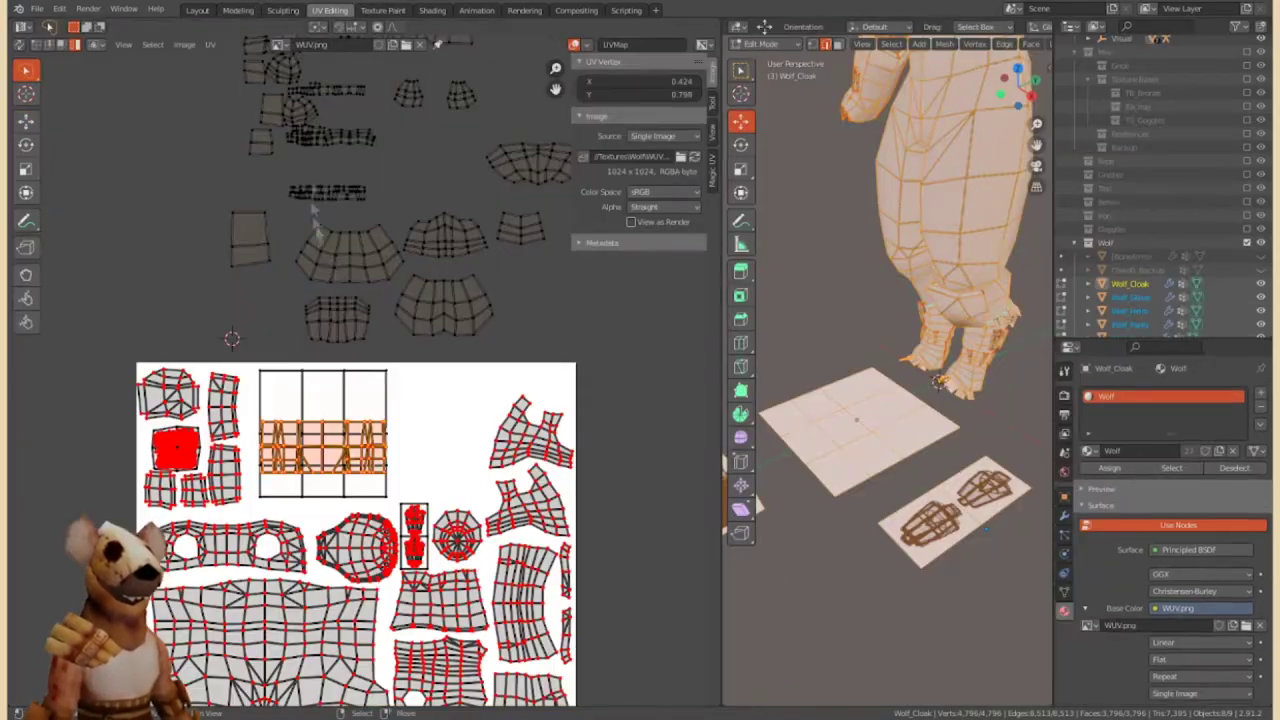
Orbit around the wolf cloak, deselect everything, and select its ear and head faces.
{"action": "scroll", "coordinate": [366, 358], "scroll_direction": "up", "scroll_amount": 5}
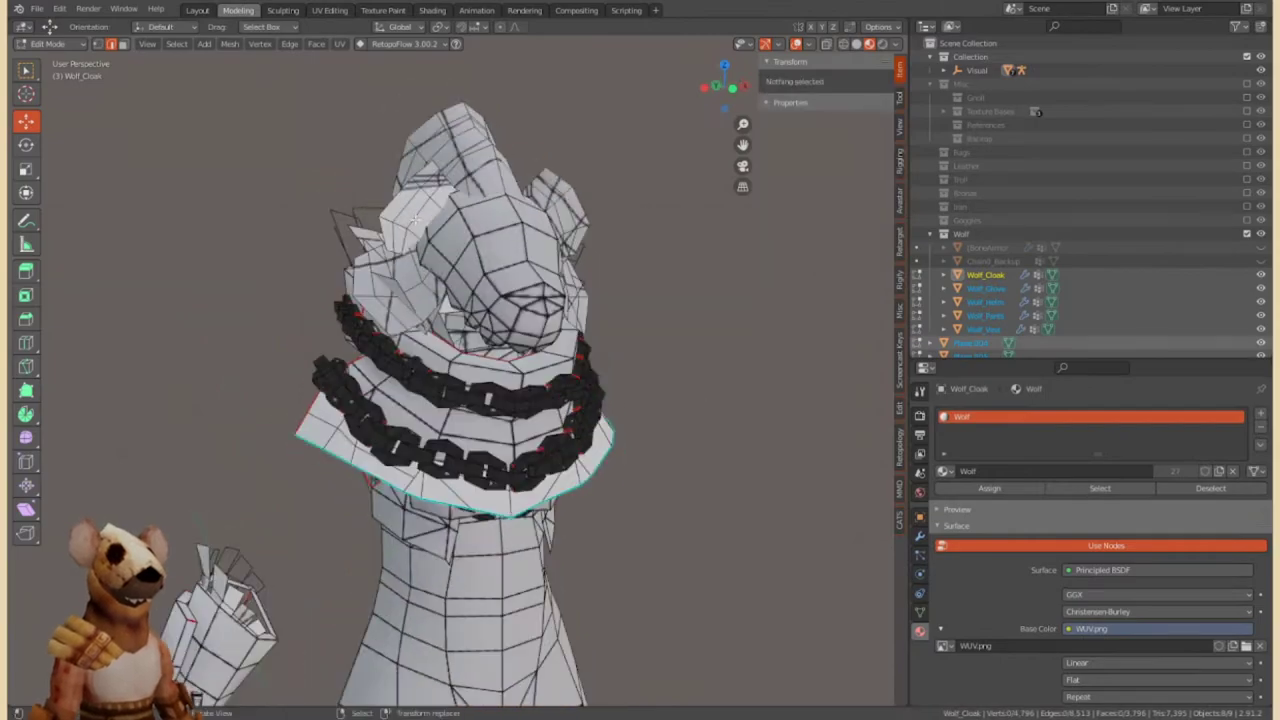
{"action": "mouse_move", "coordinate": [415, 218]}
{"action": "middle_mouse_down"}
{"action": "mouse_move", "coordinate": [498, 237]}
{"action": "mouse_move", "coordinate": [500, 371]}
{"action": "mouse_move", "coordinate": [491, 343]}
{"action": "mouse_move", "coordinate": [506, 343]}
{"action": "mouse_move", "coordinate": [450, 350]}
{"action": "mouse_move", "coordinate": [398, 380]}
{"action": "mouse_move", "coordinate": [516, 332]}
{"action": "mouse_move", "coordinate": [561, 337]}
{"action": "middle_mouse_up"}
{"action": "key", "text": "alt+a"}
{"action": "left_click", "coordinate": [398, 380]}
Hide the ear faces and add a loop cut to the cloak.
{"action": "key", "text": "h"}
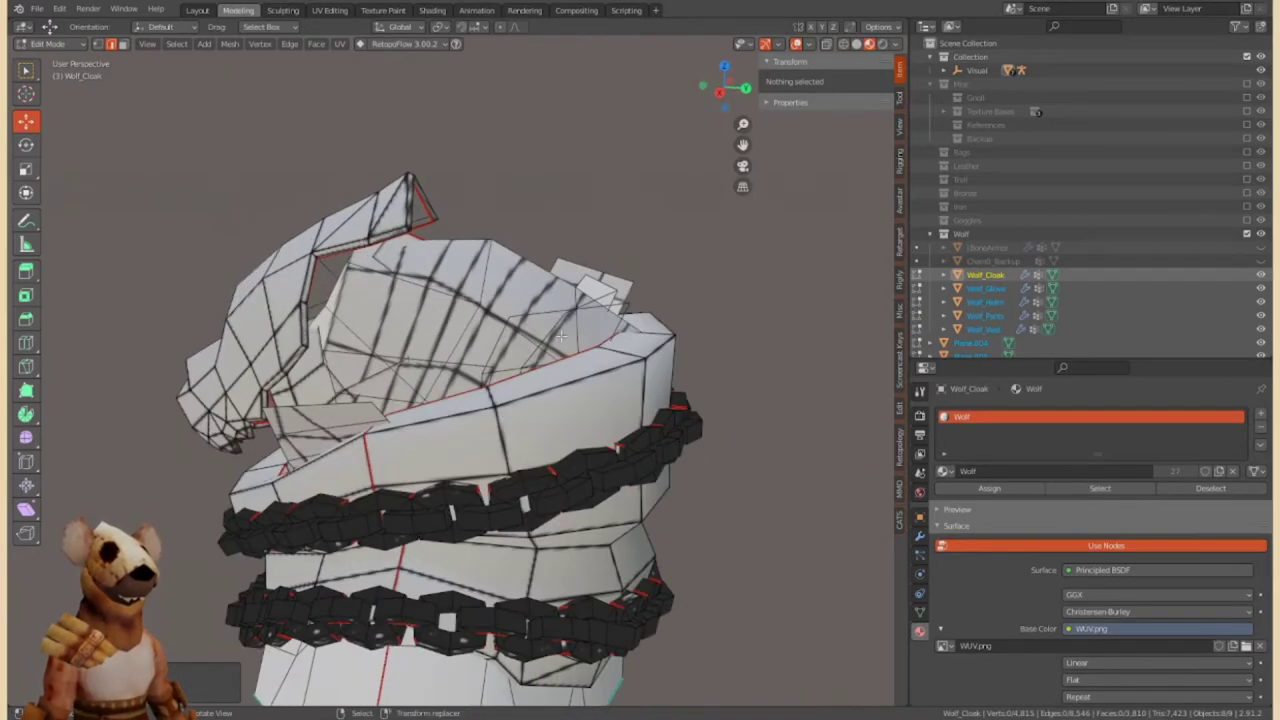
{"action": "left_click", "coordinate": [457, 491], "text": "alt"}
{"action": "mouse_move", "coordinate": [457, 491]}
{"action": "middle_mouse_down"}
{"action": "mouse_move", "coordinate": [389, 236]}
{"action": "mouse_move", "coordinate": [409, 290]}
{"action": "mouse_move", "coordinate": [508, 323]}
{"action": "mouse_move", "coordinate": [318, 240]}
{"action": "mouse_move", "coordinate": [512, 281]}
{"action": "mouse_move", "coordinate": [691, 443]}
{"action": "middle_mouse_up"}
{"action": "key", "text": "ctrl+r"}
{"action": "left_click", "coordinate": [409, 290]}
Reveal the hidden ear faces, hide them again, and clear the cloak selection.
{"action": "key", "text": "alt+h"}
{"action": "key", "text": "h"}
{"action": "key", "text": "a"}
{"action": "scroll", "coordinate": [691, 443], "scroll_direction": "down", "scroll_amount": 5}
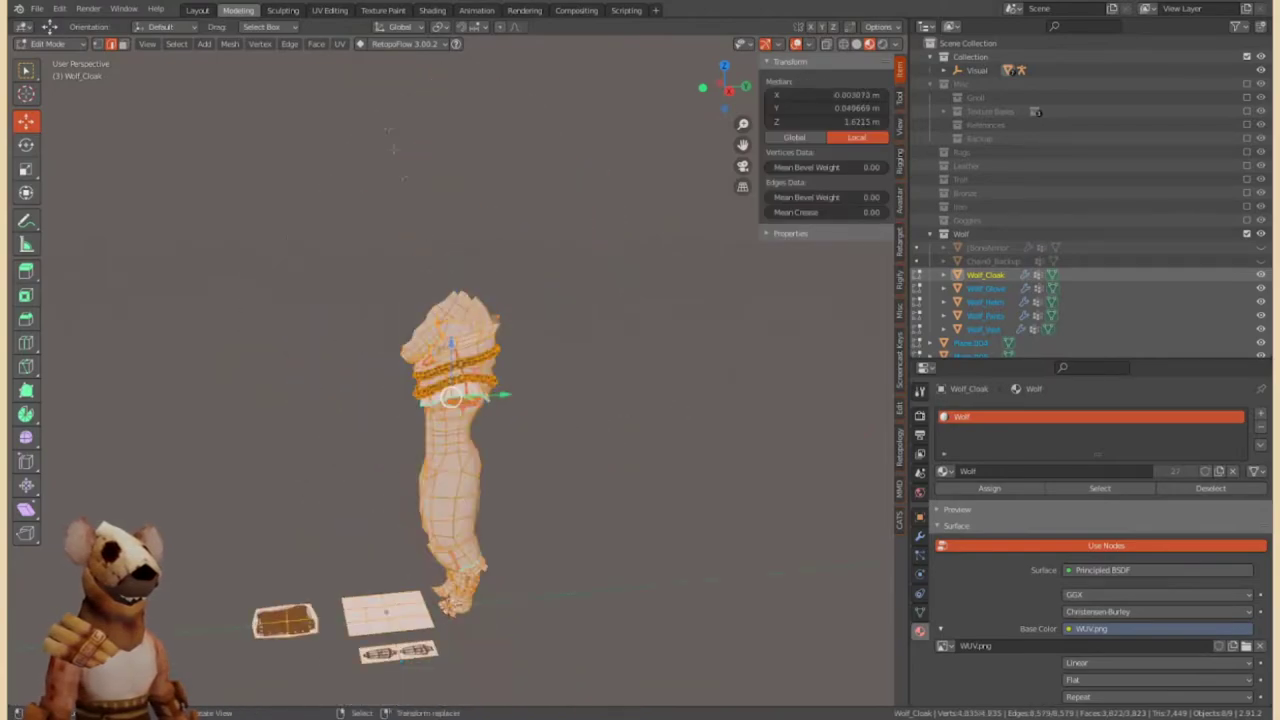
{"action": "key", "text": "alt+a"}
{"action": "scroll", "coordinate": [373, 353], "scroll_direction": "up", "scroll_amount": 5}
Add a loop cut on the sleeve near the hand.
{"action": "key", "text": "ctrl+r"}
{"action": "left_click", "coordinate": [396, 285]}
{"action": "middle_click_drag", "start_coordinate": [396, 285], "coordinate": [396, 285], "text": "shift"}
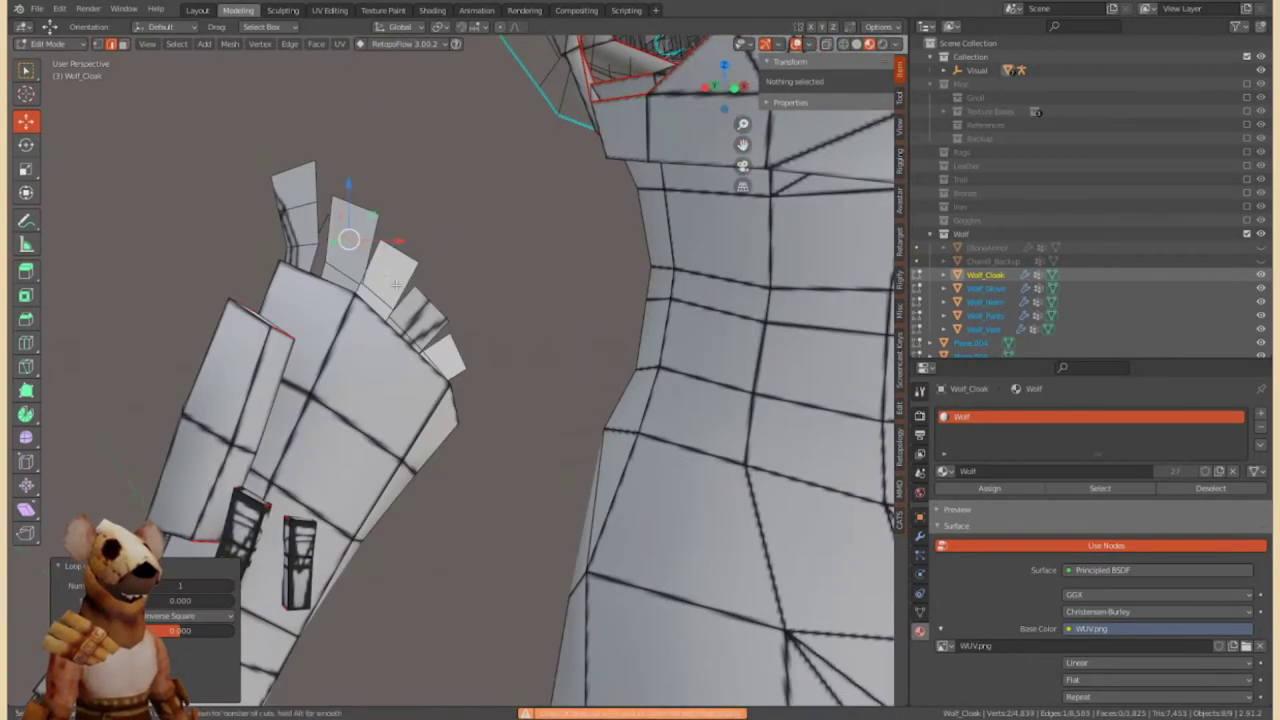
{"action": "mouse_move", "coordinate": [440, 346]}
{"action": "middle_mouse_down"}
{"action": "mouse_move", "coordinate": [420, 376]}
{"action": "mouse_move", "coordinate": [420, 360]}
{"action": "middle_mouse_up"}
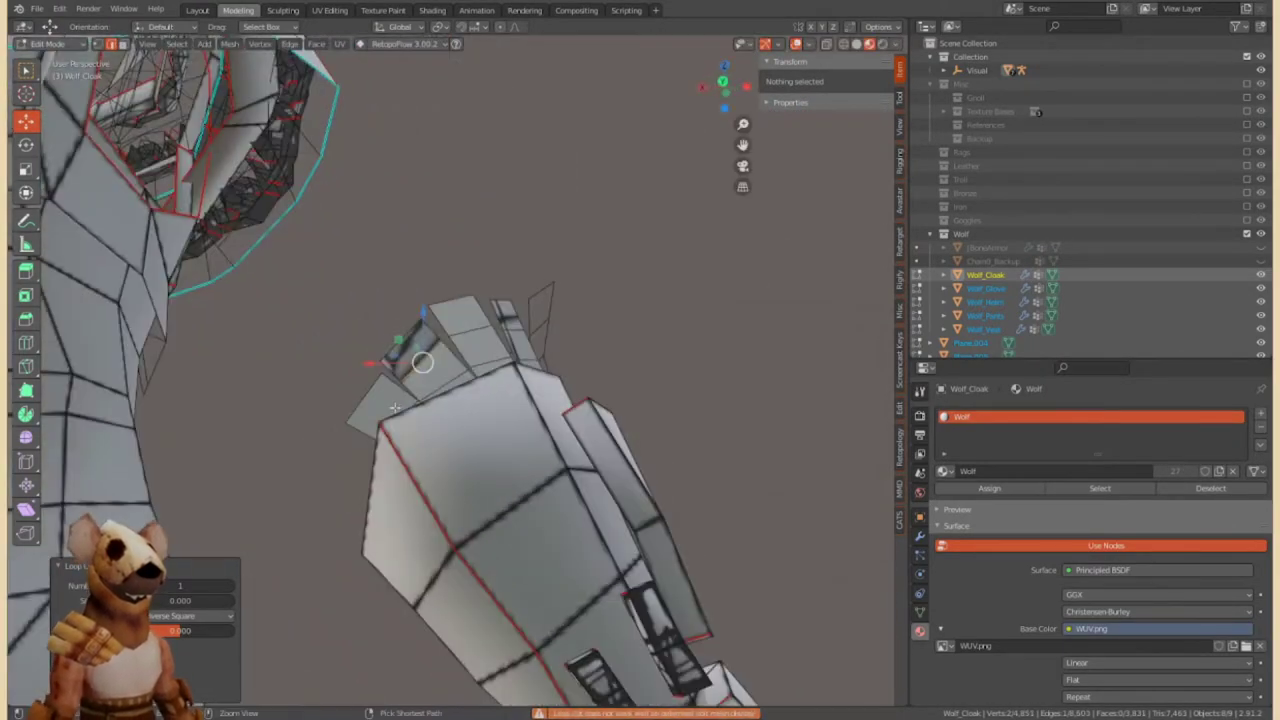
{"action": "scroll", "coordinate": [420, 360], "scroll_direction": "down", "scroll_amount": 5}
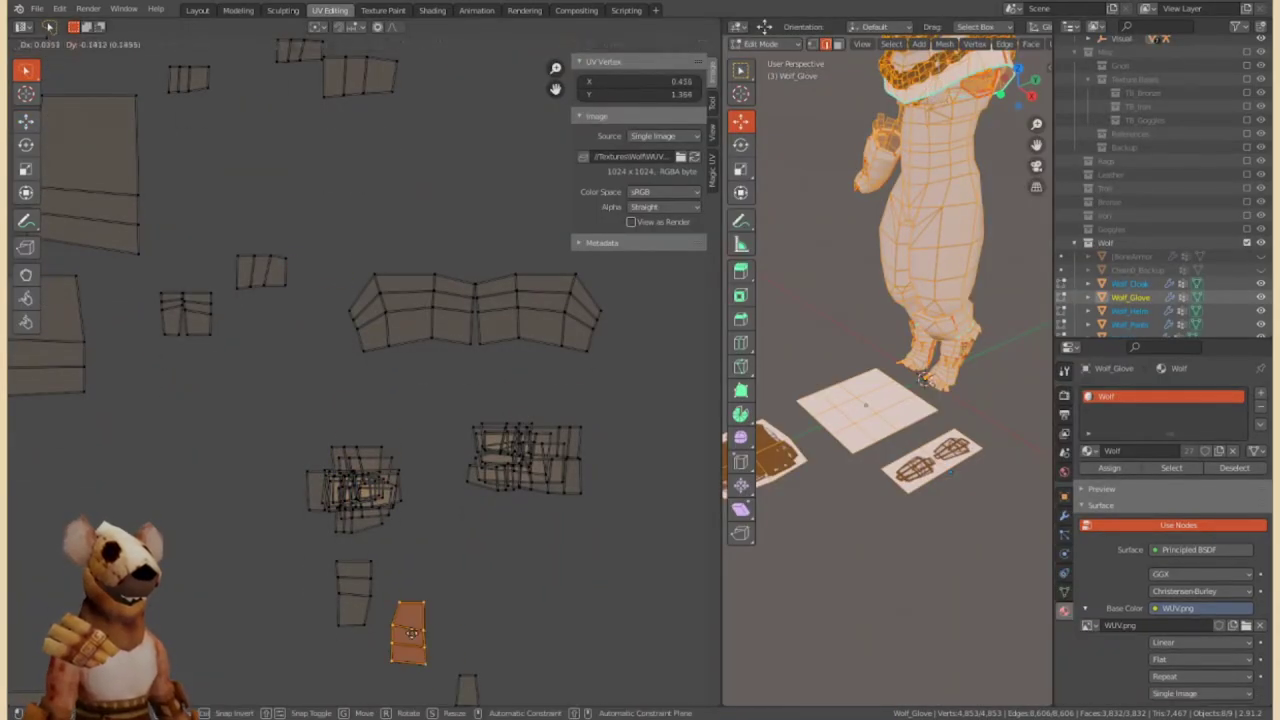
Move a glove UV island into free space, then start moving the left glove island.
{"action": "left_click_drag", "start_coordinate": [293, 362], "coordinate": [143, 150]}
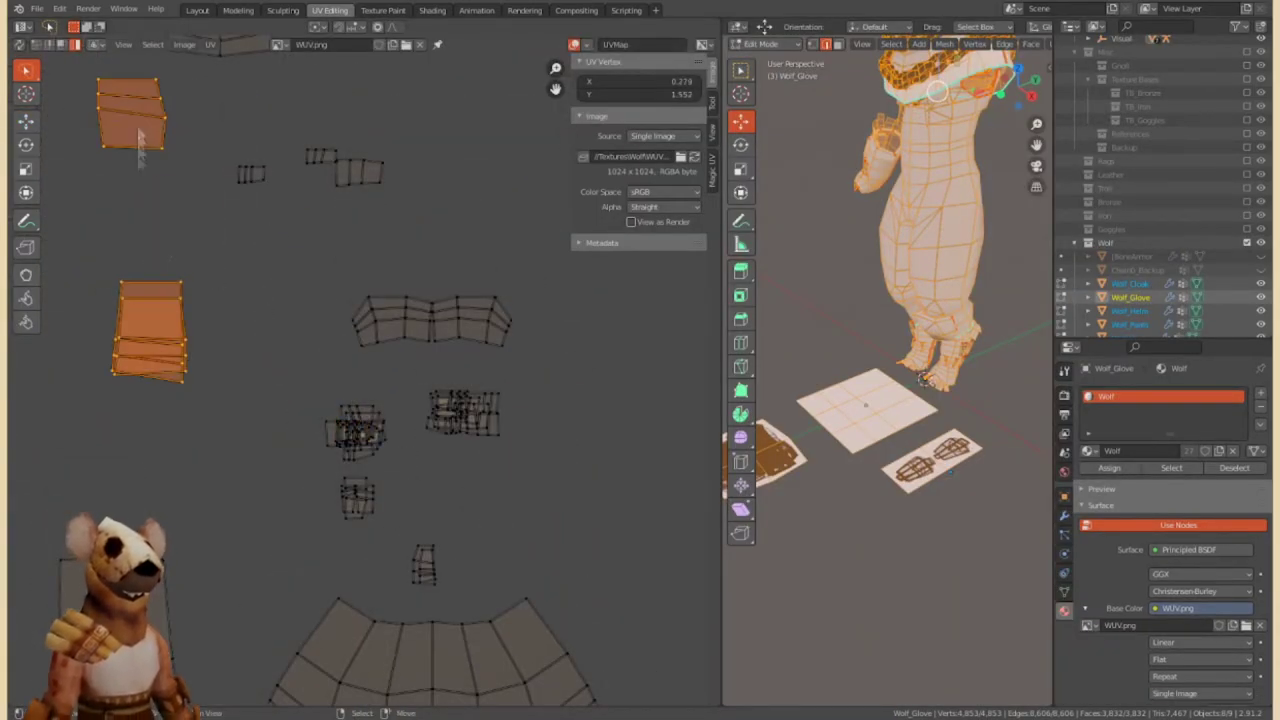
{"action": "left_click", "coordinate": [363, 505]}
{"action": "left_click", "coordinate": [176, 348]}
{"action": "key", "text": "g"}
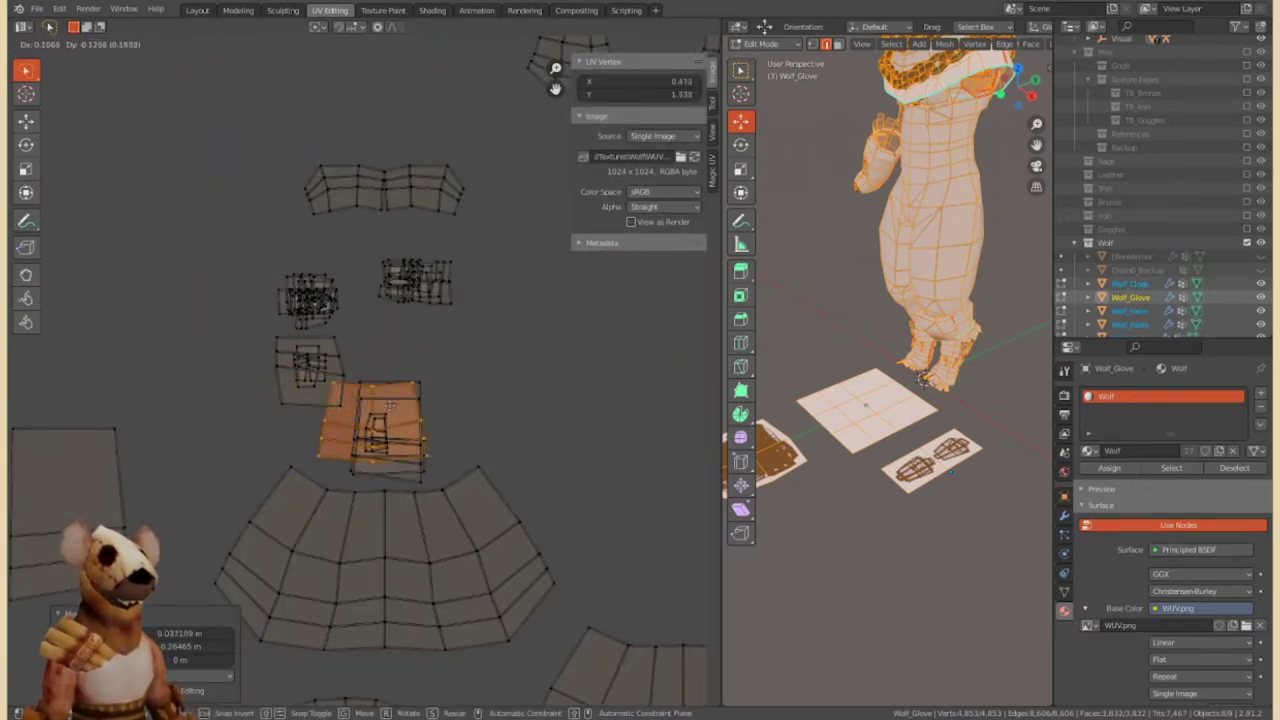
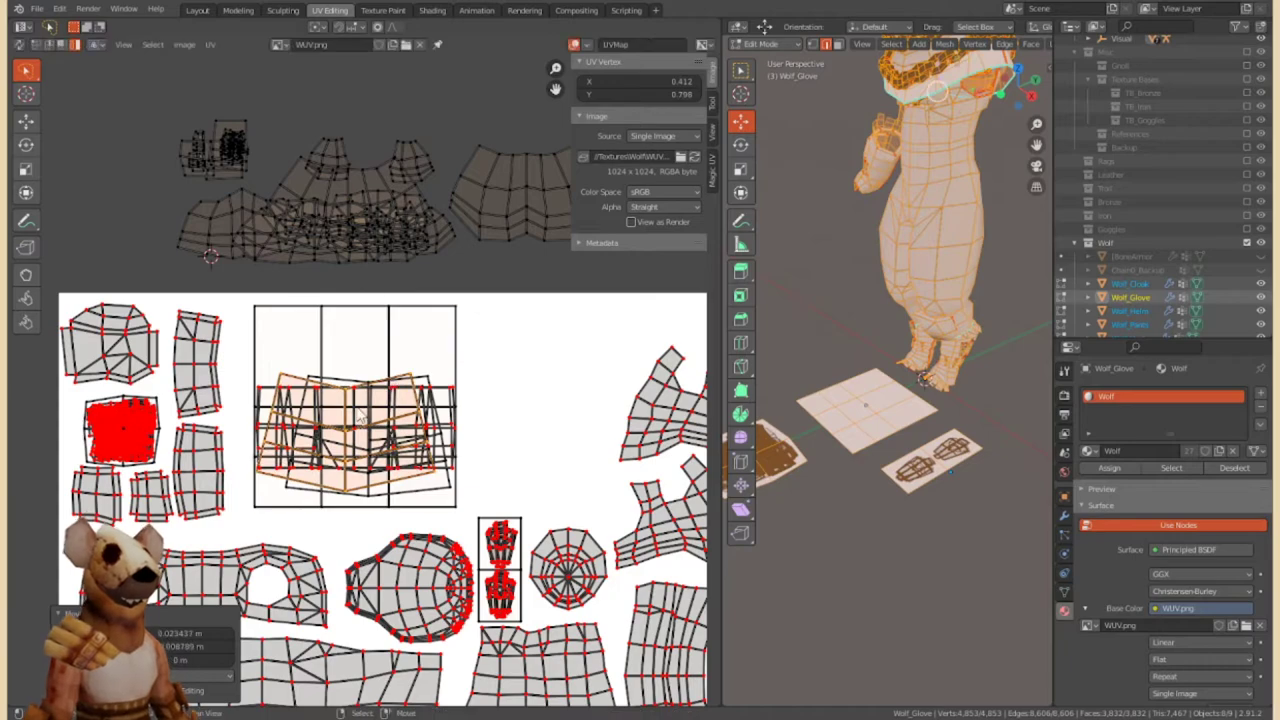
Scale up the glove UV island and move it into the texture's 3x3 grid box.
{"action": "key", "text": "s"}
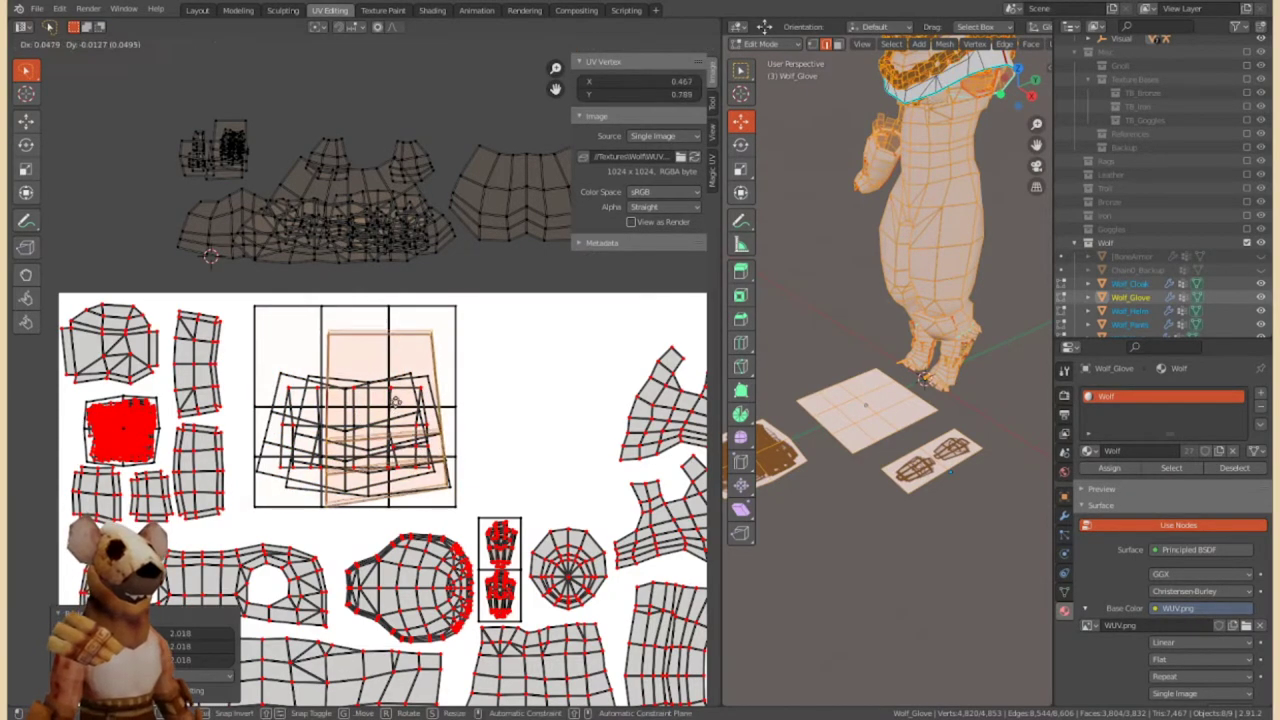
{"action": "left_click", "coordinate": [390, 420]}
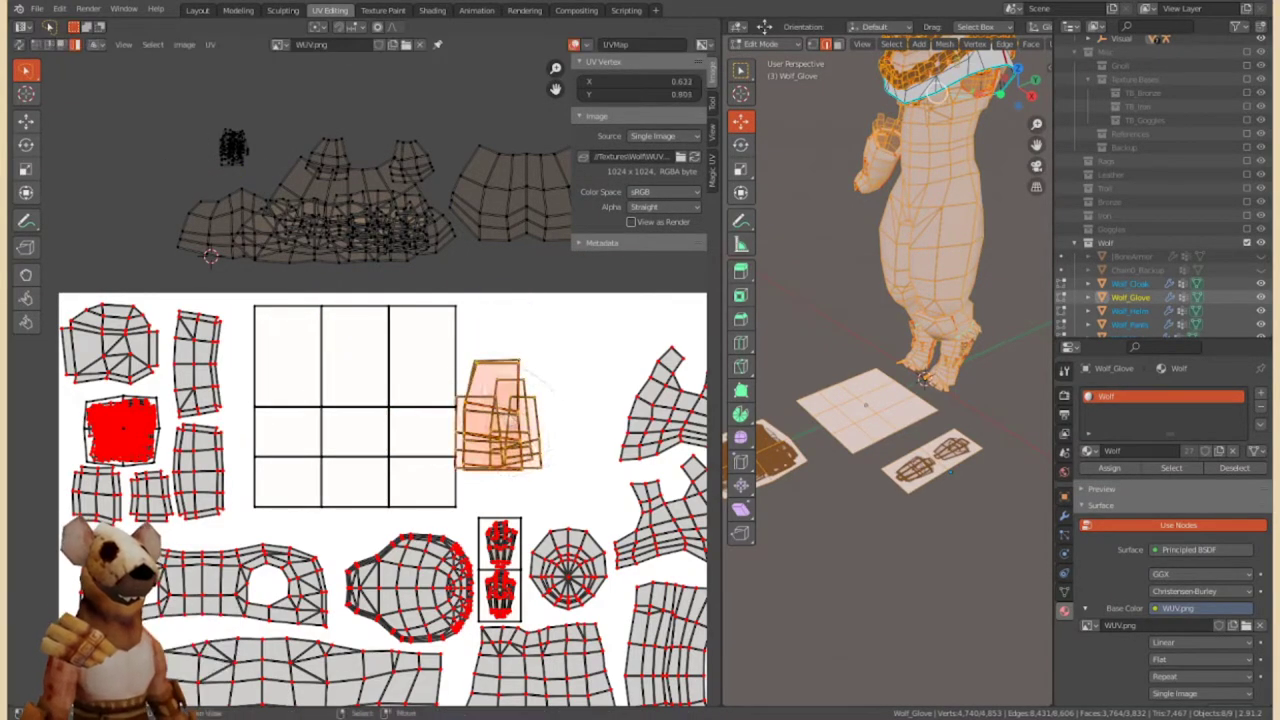
{"action": "key", "text": "g"}
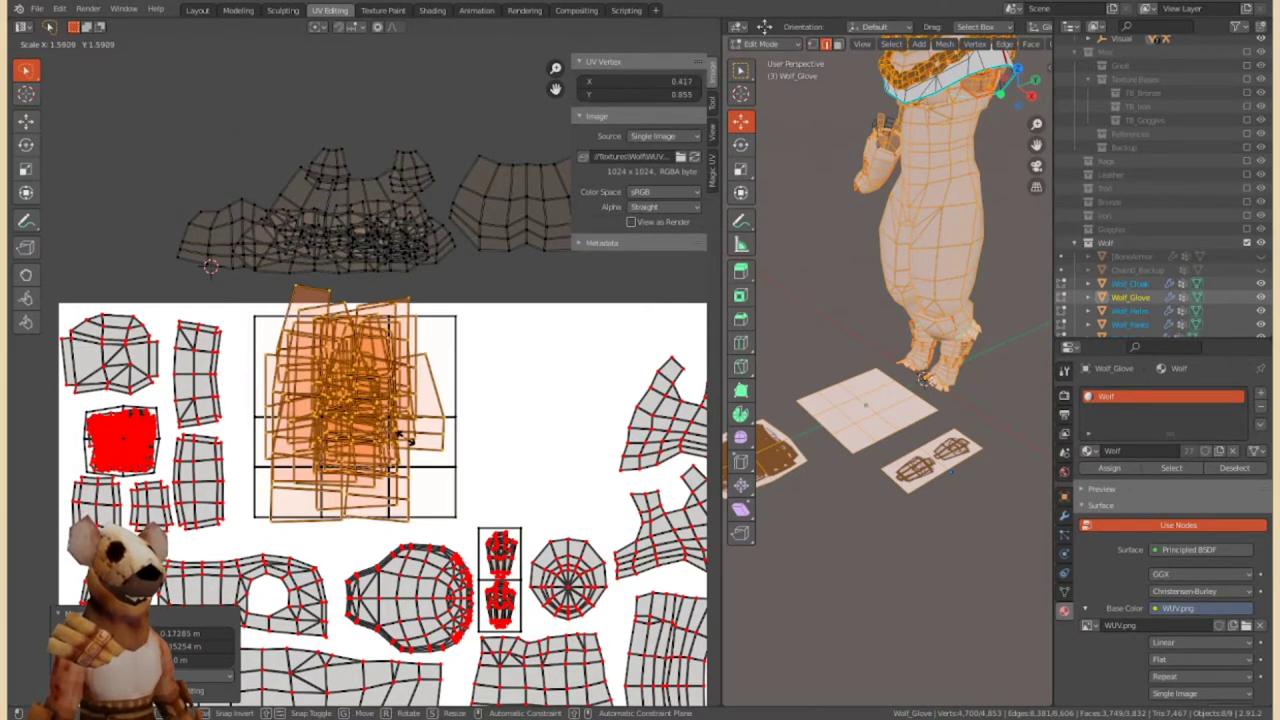
{"action": "key", "text": "g"}
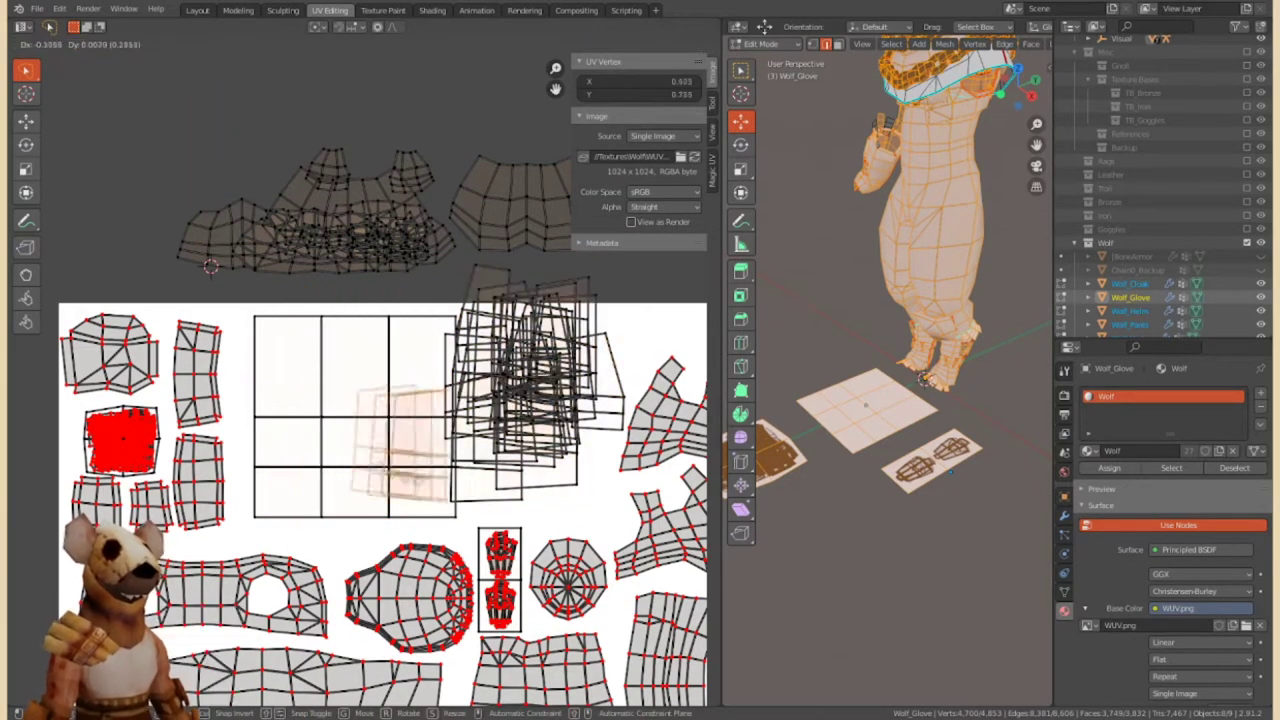
{"action": "left_click", "coordinate": [386, 444]}
{"action": "key", "text": "s"}
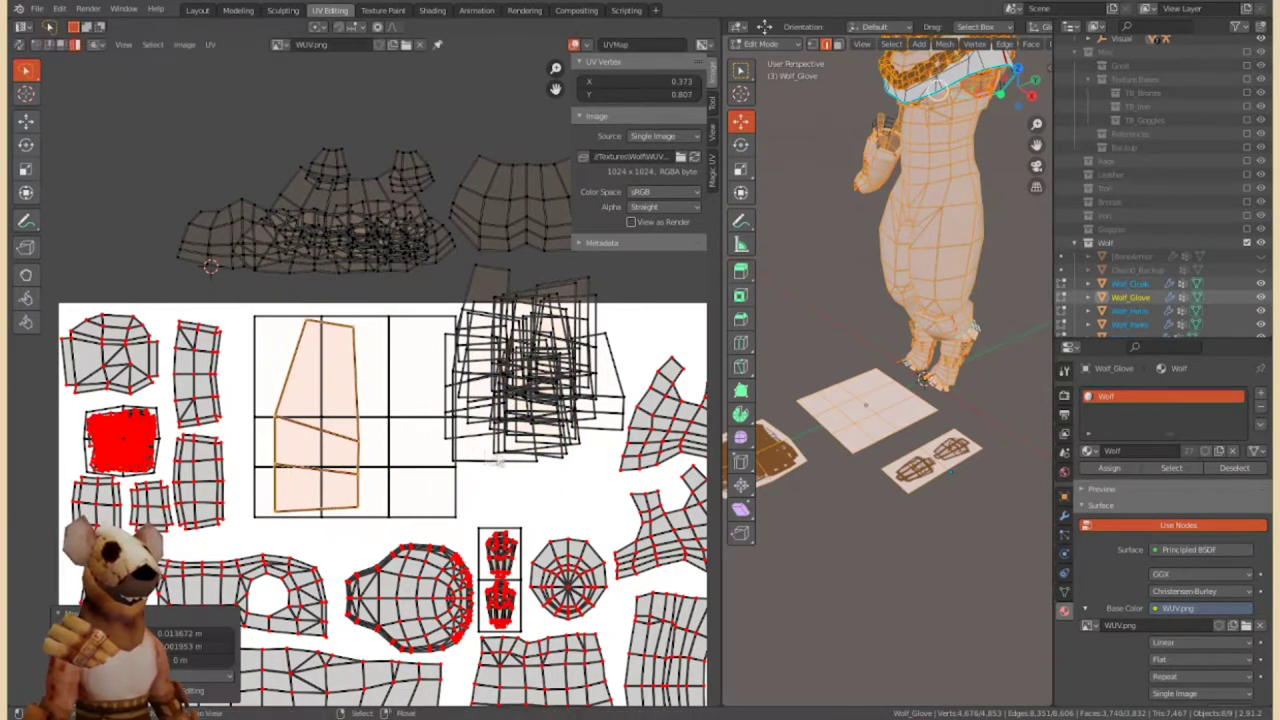
{"action": "left_click", "coordinate": [458, 502]}
{"action": "key", "text": "g"}
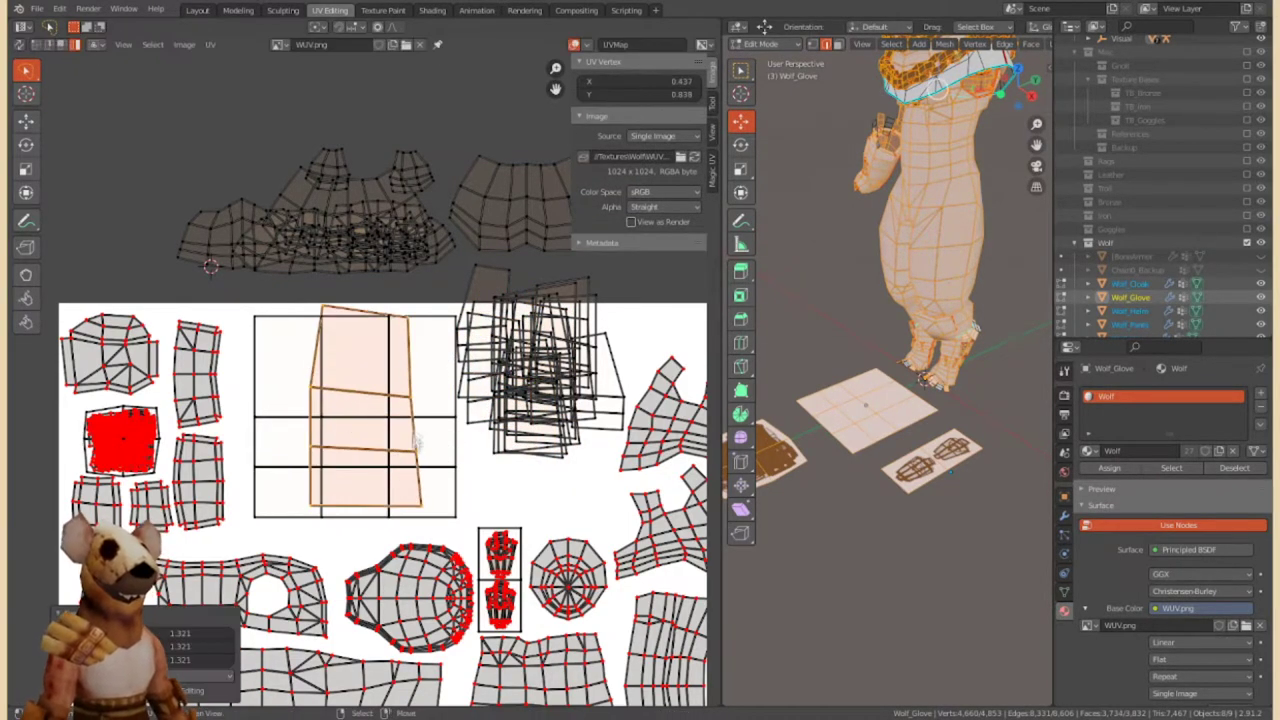
{"action": "key", "text": "g"}
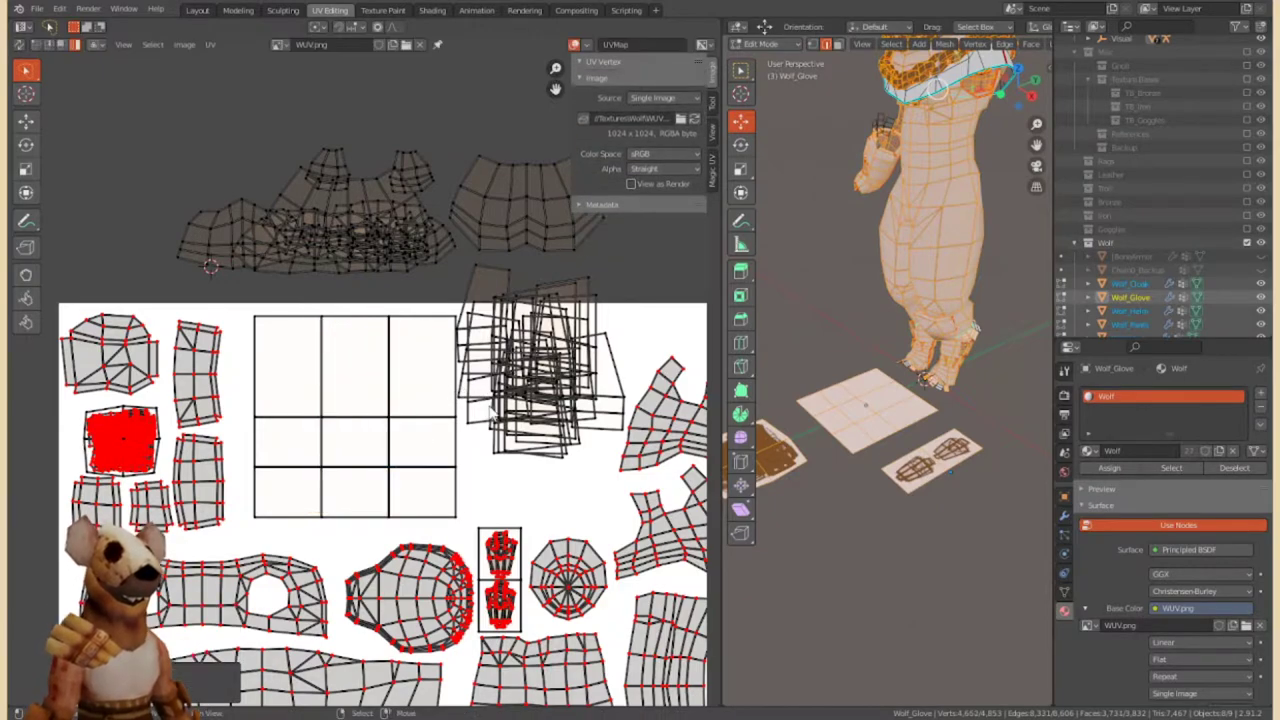
{"action": "left_click", "coordinate": [400, 460]}
{"action": "key", "text": "s"}
{"action": "key", "text": "g"}
{"action": "left_click", "coordinate": [430, 455]}
{"action": "key", "text": "s"}
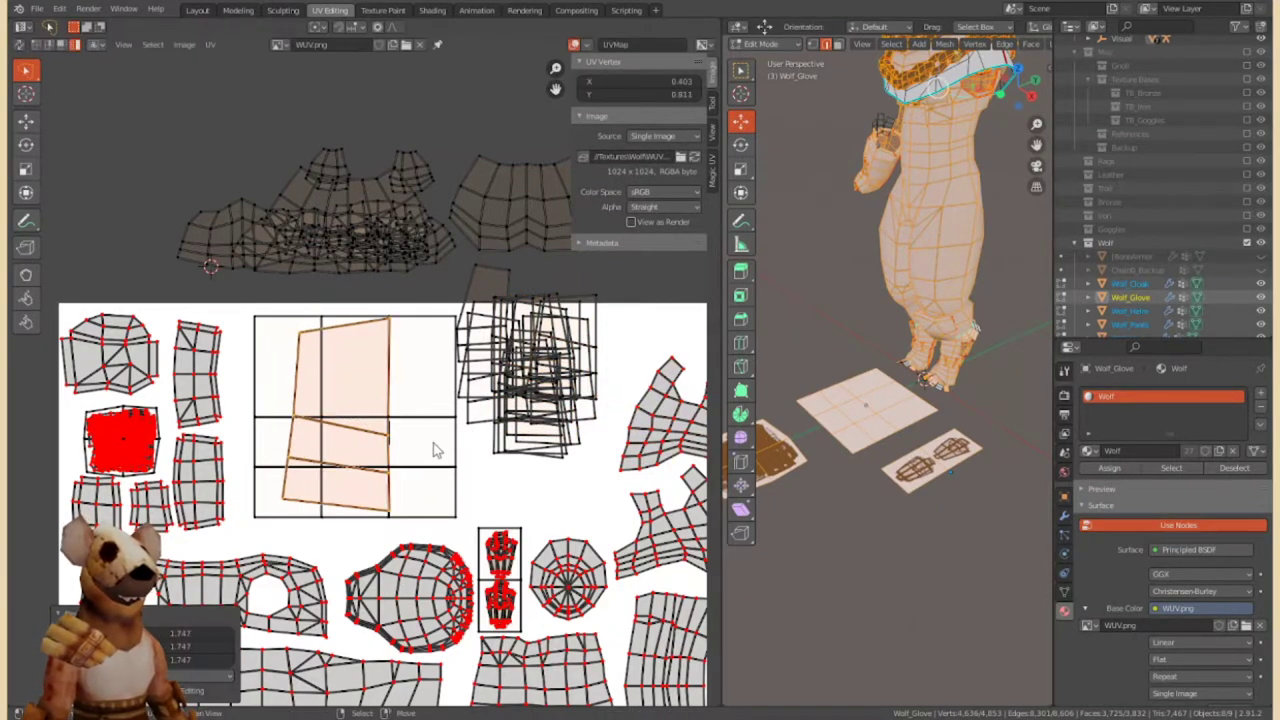
Refine the glove island's fit inside the grid, undoing and retrying scale and move attempts.
{"action": "key", "text": "s"}
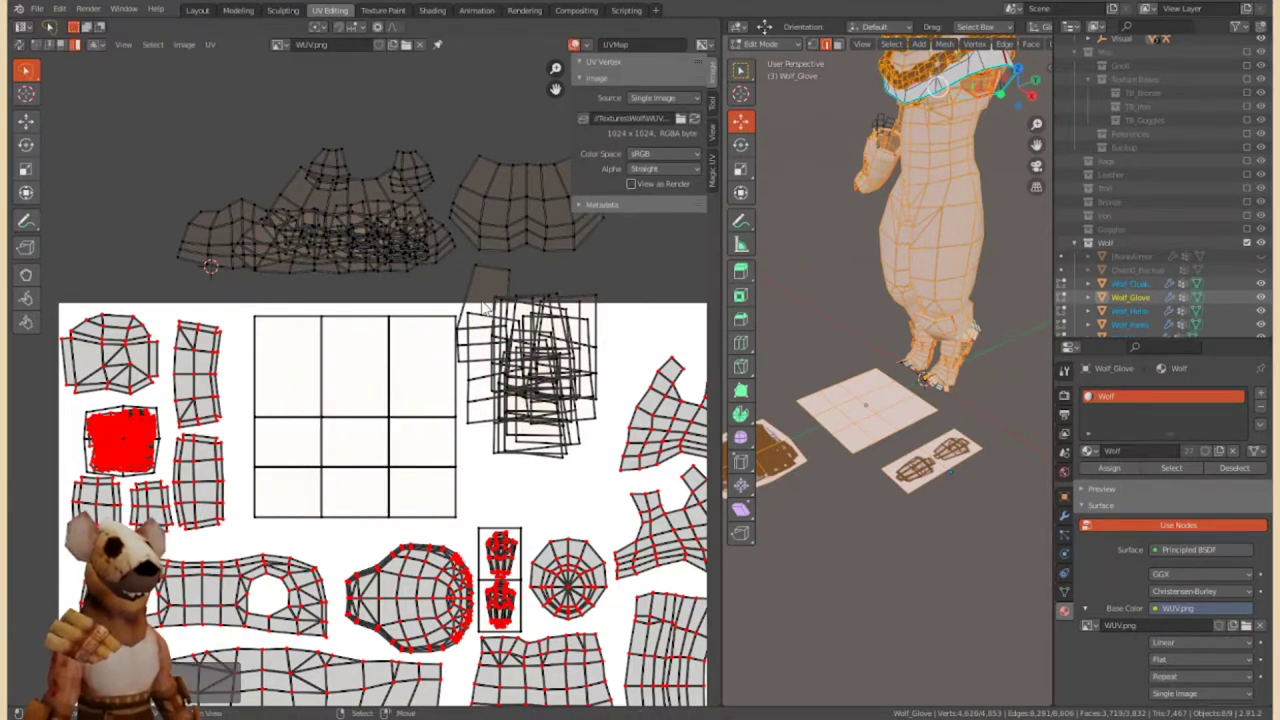
{"action": "key", "text": "ctrl+z"}
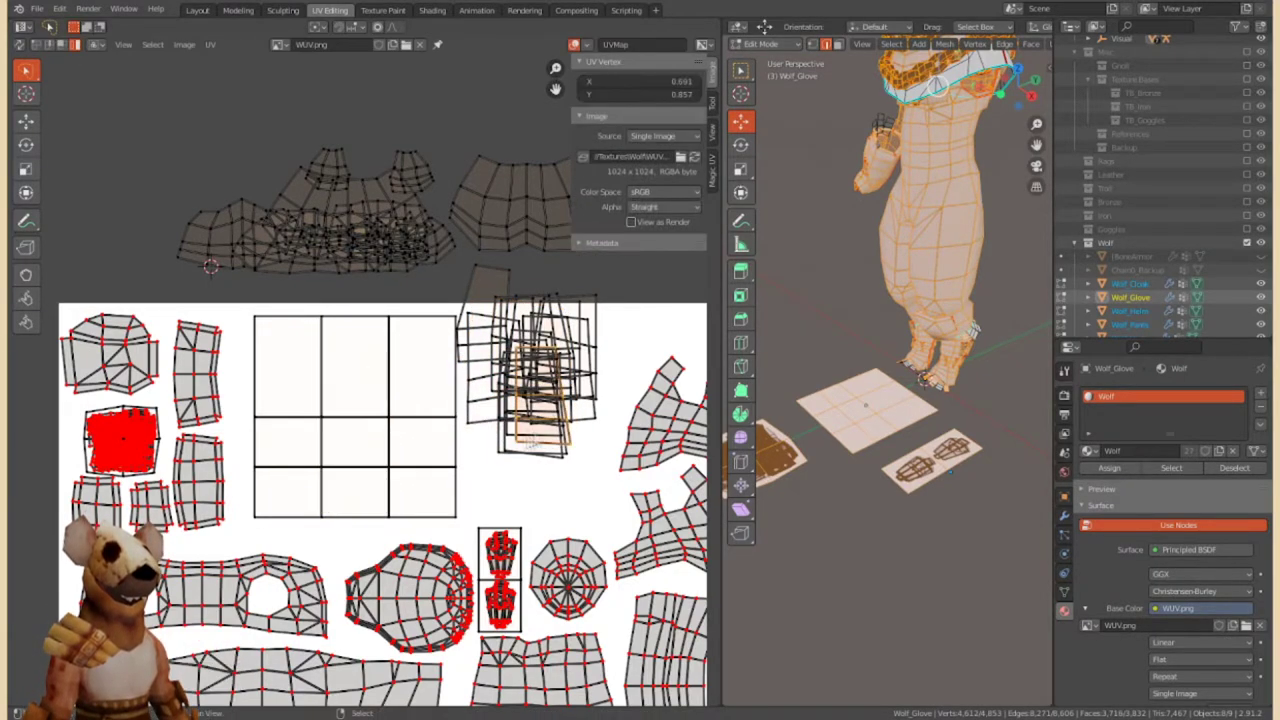
{"action": "key", "text": "g"}
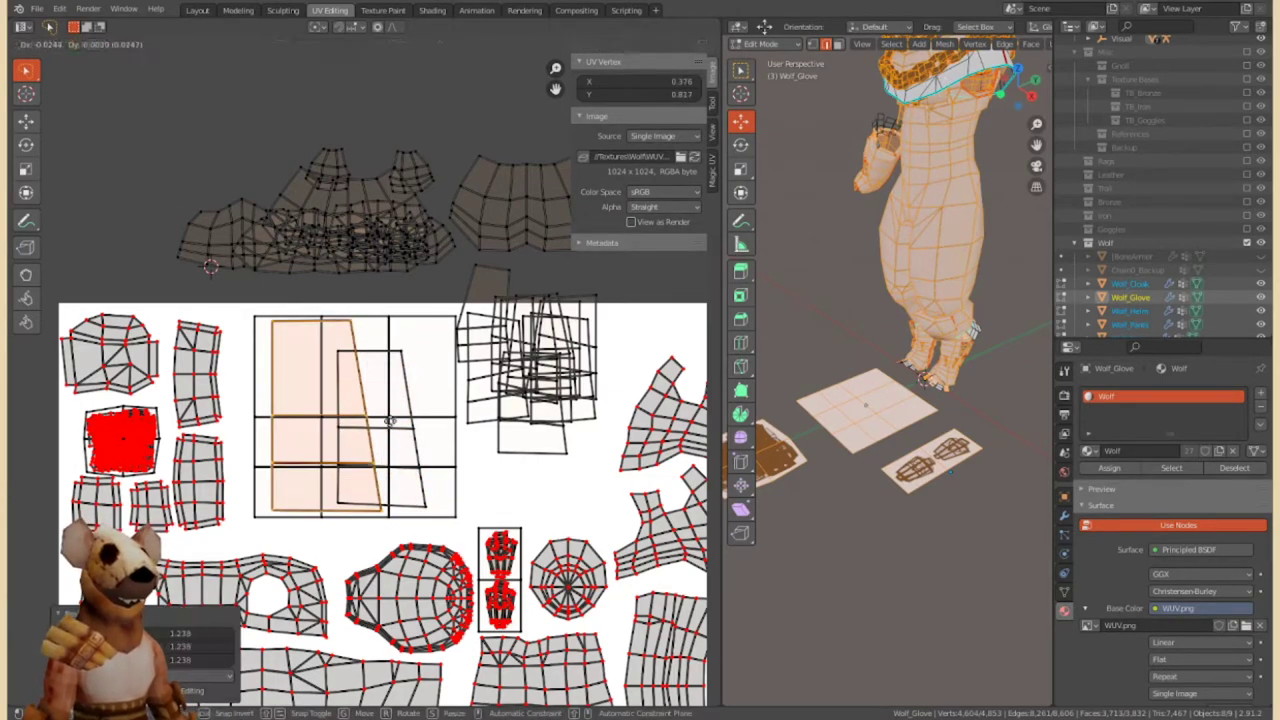
{"action": "left_click", "coordinate": [427, 447]}
{"action": "key", "text": "ctrl+z"}
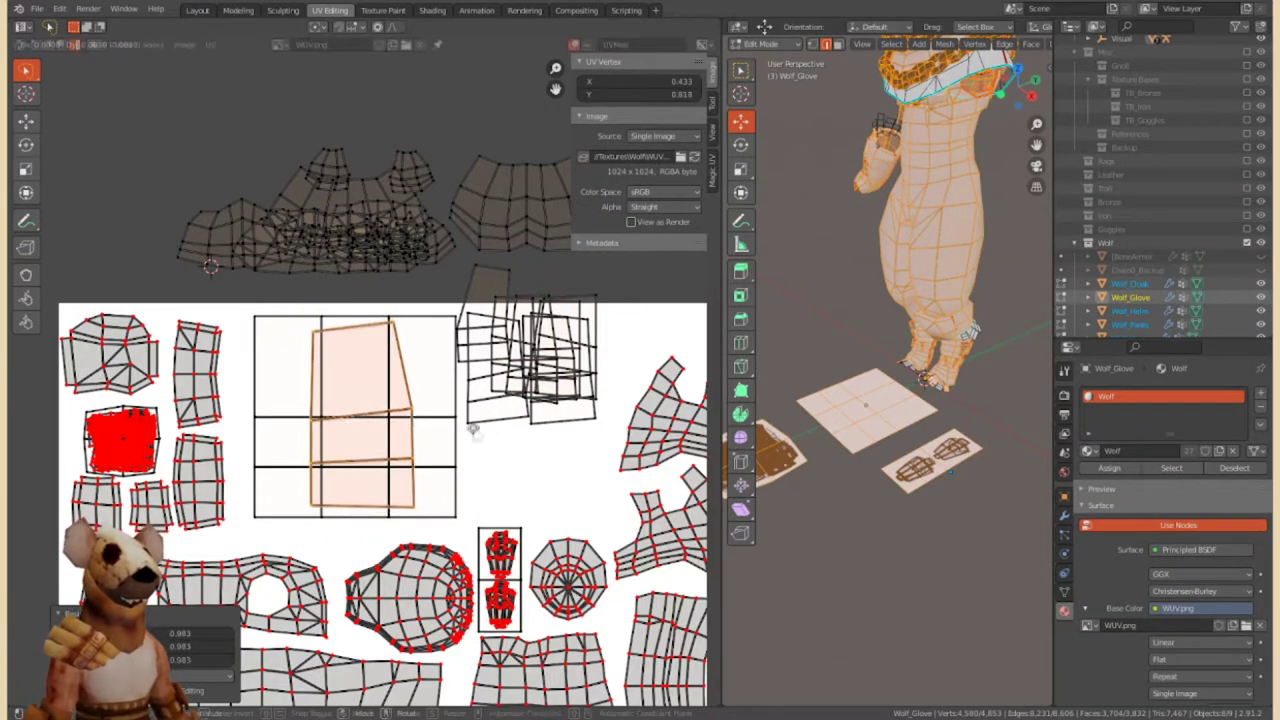
{"action": "left_click", "coordinate": [476, 512]}
{"action": "key", "text": "ctrl+z"}
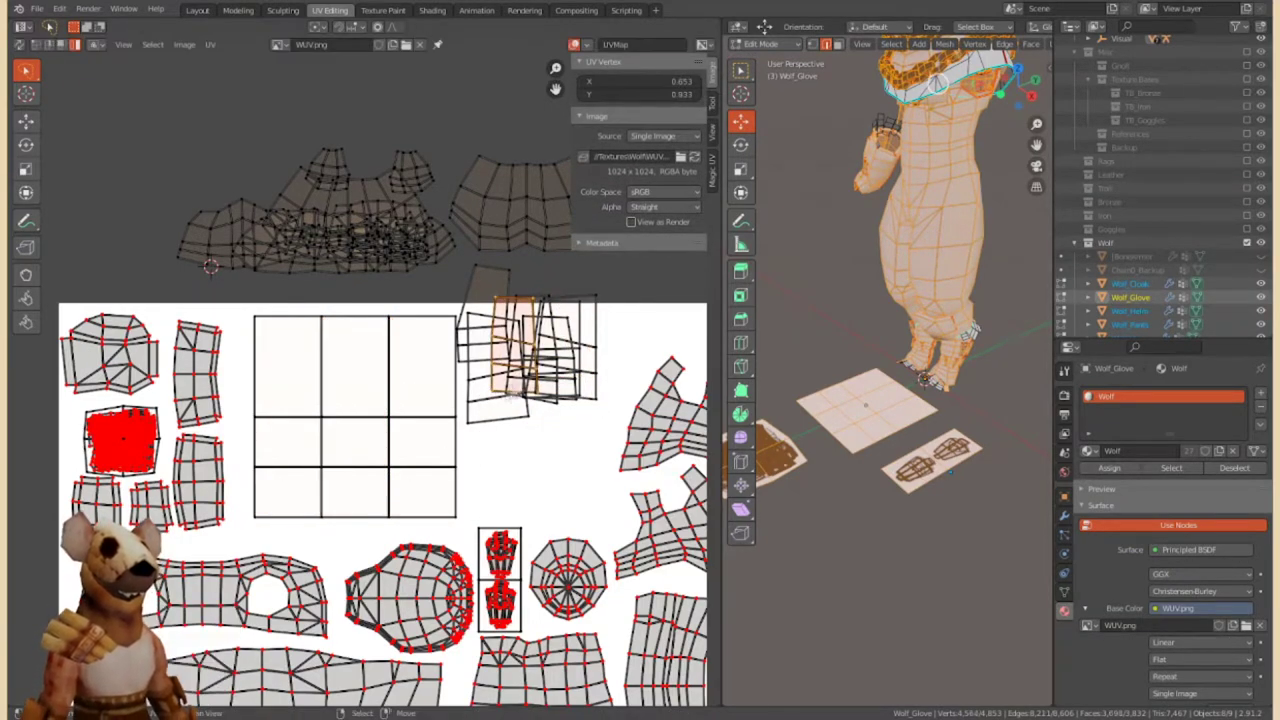
{"action": "key", "text": "s"}
{"action": "left_click", "coordinate": [338, 373]}
{"action": "key", "text": "ctrl+z"}
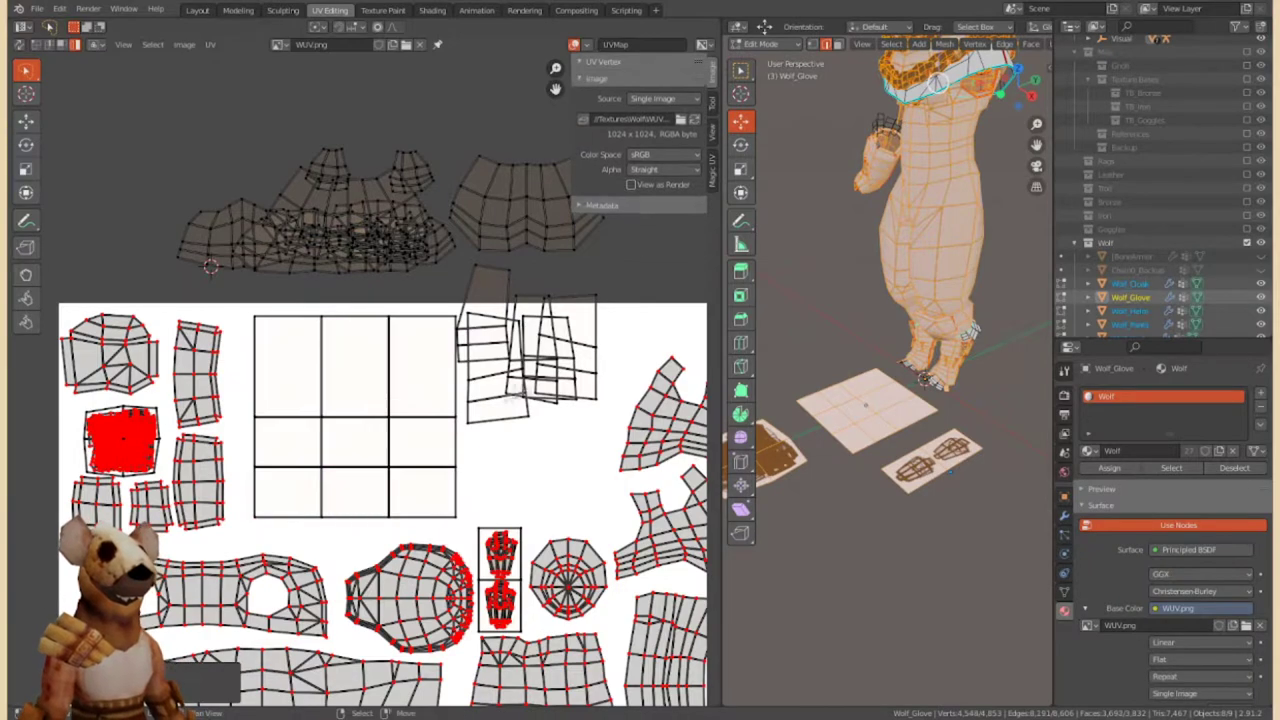
{"action": "key", "text": "s"}
{"action": "key", "text": "g"}
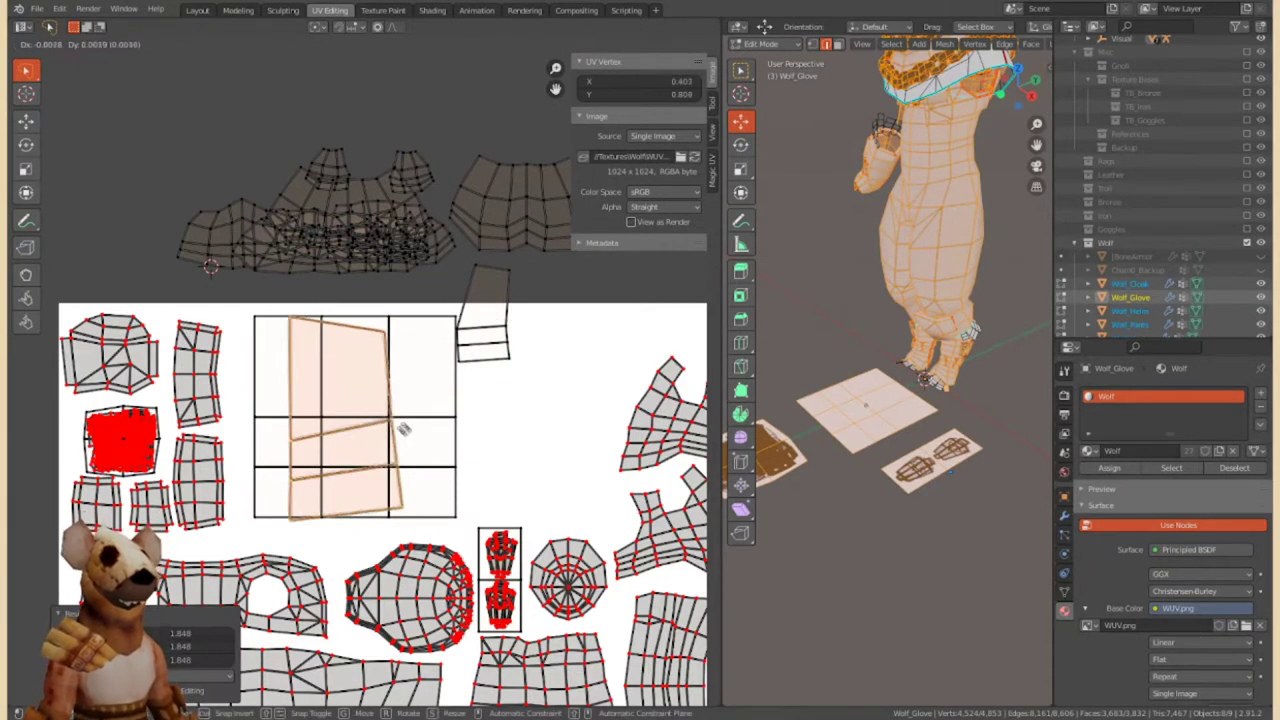
{"action": "key", "text": "ctrl+z"}
{"action": "key", "text": "s"}
{"action": "left_click", "coordinate": [477, 429]}
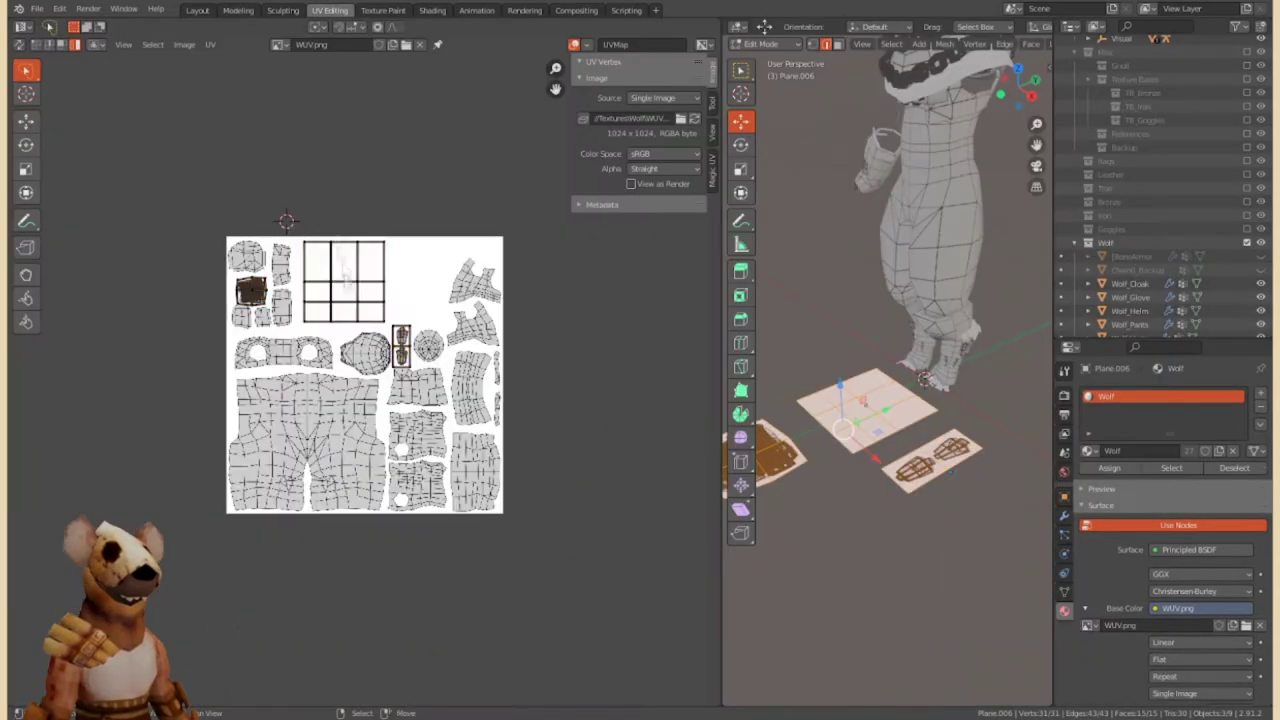
Select Wolf_Cloak plus the fringe plane in Modeling, then return to UV Editing.
{"action": "left_click", "coordinate": [210, 44]}
{"action": "left_click", "coordinate": [271, 443]}
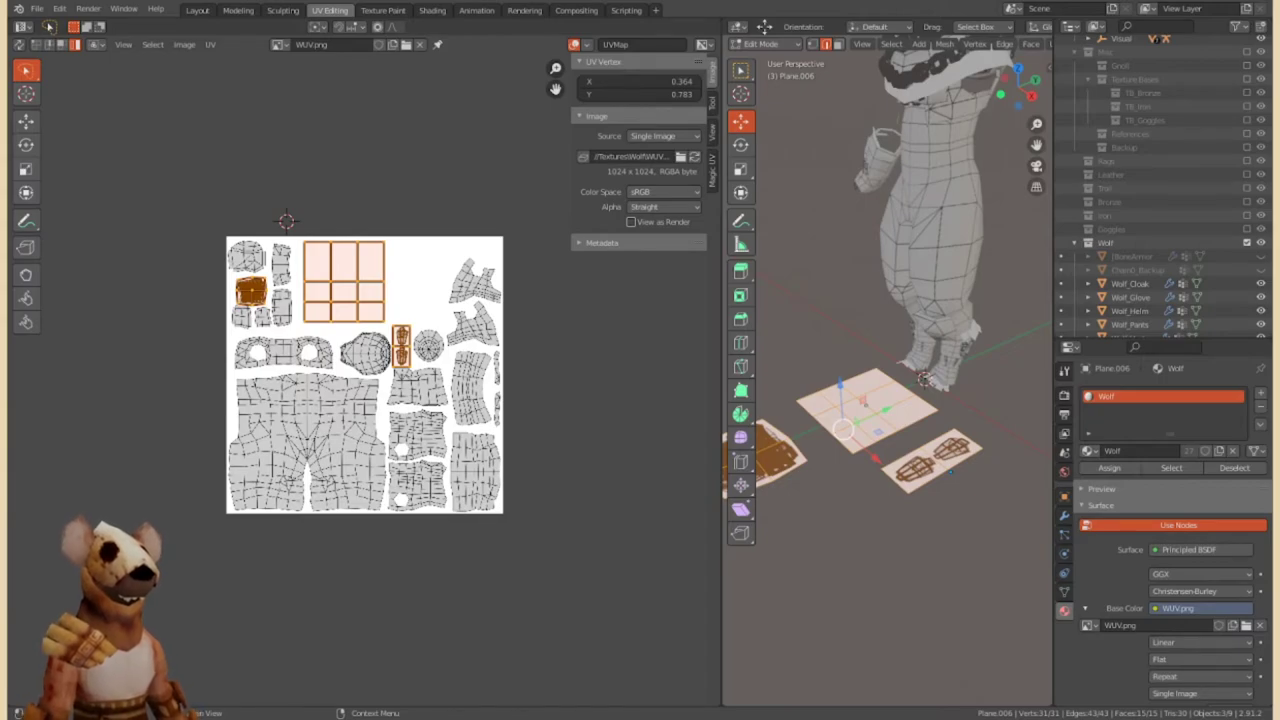
{"action": "left_click", "coordinate": [238, 10]}
{"action": "middle_click_drag", "start_coordinate": [450, 370], "coordinate": [377, 454]}
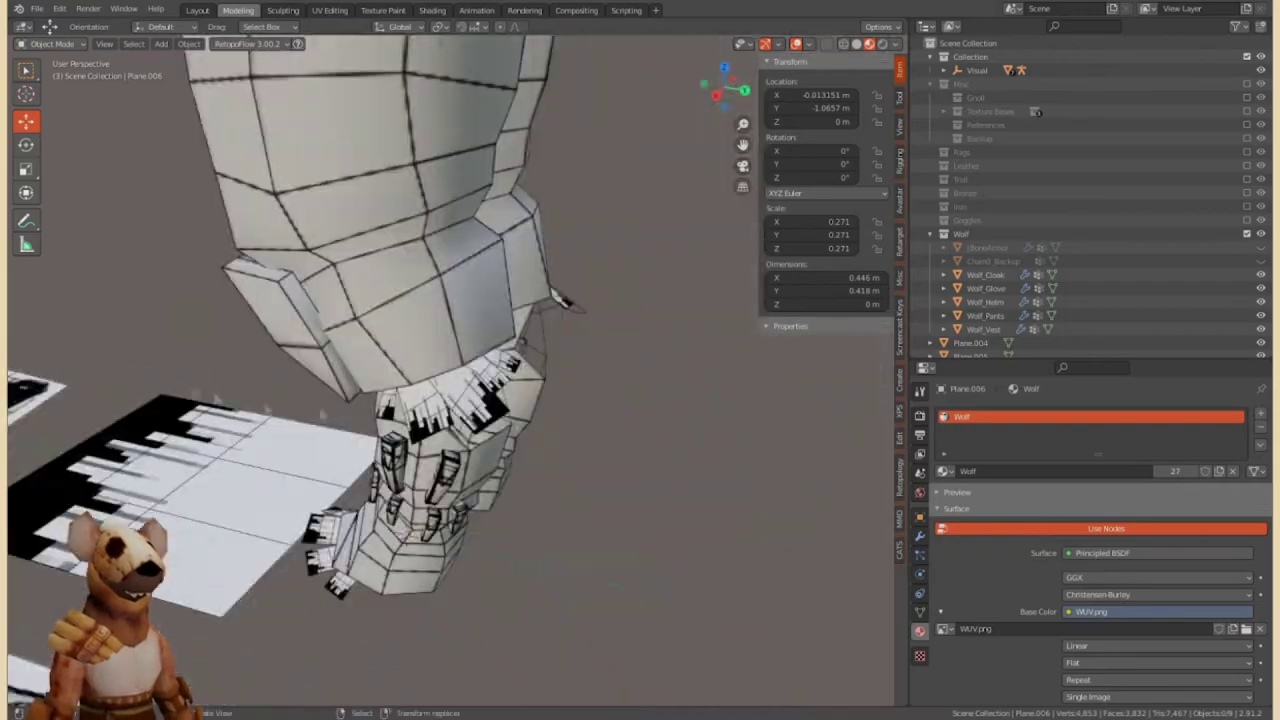
{"action": "mouse_move", "coordinate": [377, 454]}
{"action": "middle_mouse_down"}
{"action": "mouse_move", "coordinate": [360, 250]}
{"action": "mouse_move", "coordinate": [293, 333]}
{"action": "mouse_move", "coordinate": [552, 364]}
{"action": "middle_mouse_up"}
{"action": "left_click", "coordinate": [360, 250]}
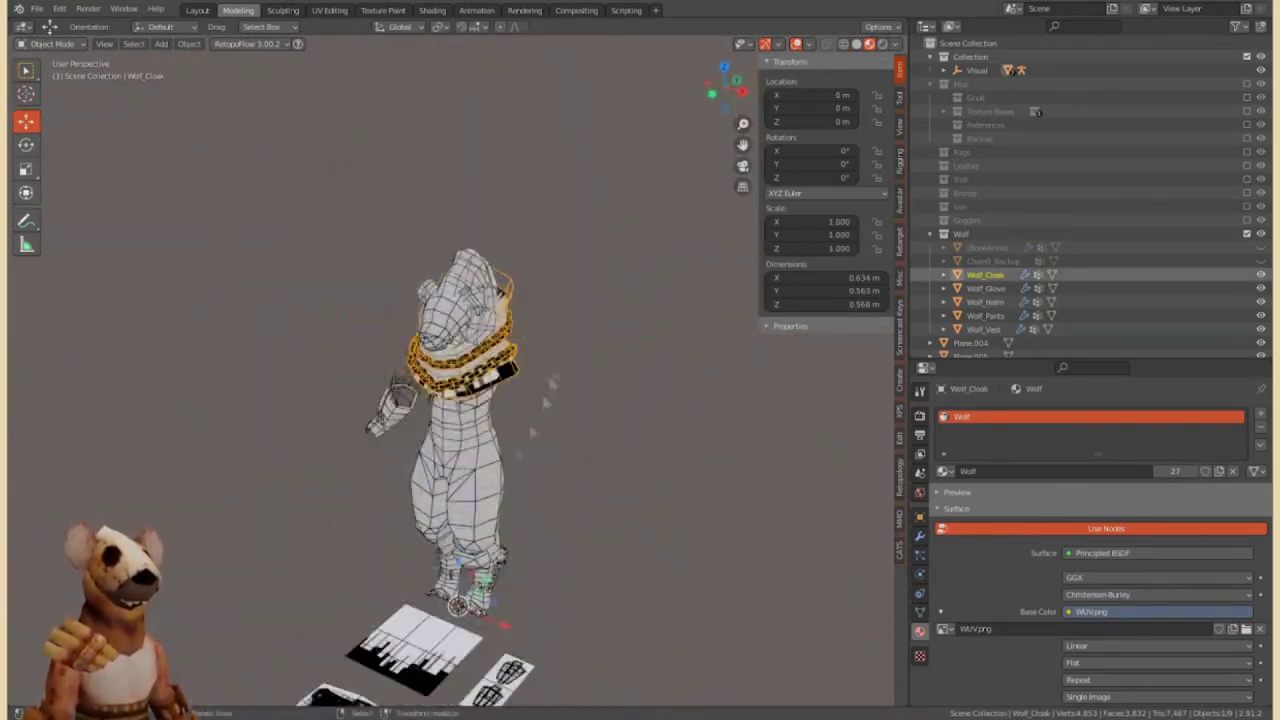
{"action": "left_click", "coordinate": [440, 565], "text": "shift"}
{"action": "left_click", "coordinate": [329, 10]}
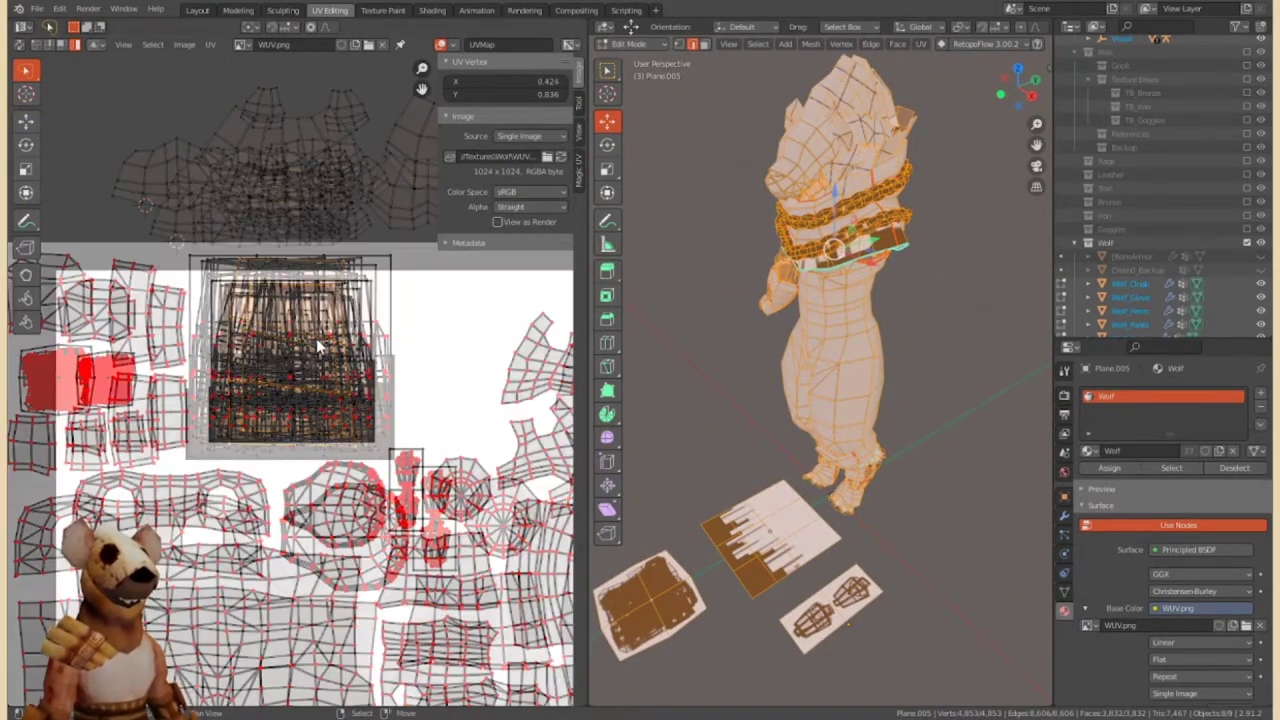
Select the cloak collar's edge loop with UV sync selection enabled.
{"action": "key", "text": "alt+a"}
{"action": "key", "text": "l"}
{"action": "scroll", "coordinate": [340, 318], "scroll_direction": "up", "scroll_amount": 2}
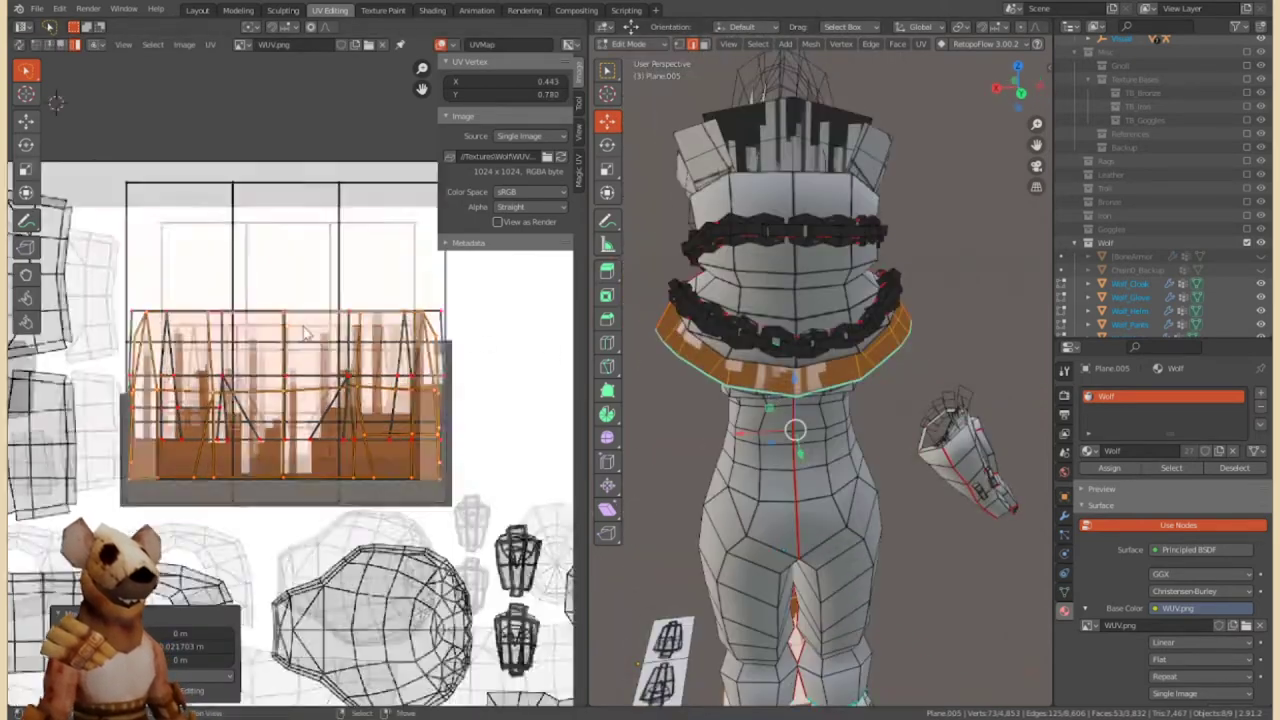
{"action": "left_click", "coordinate": [300, 393], "text": "alt"}
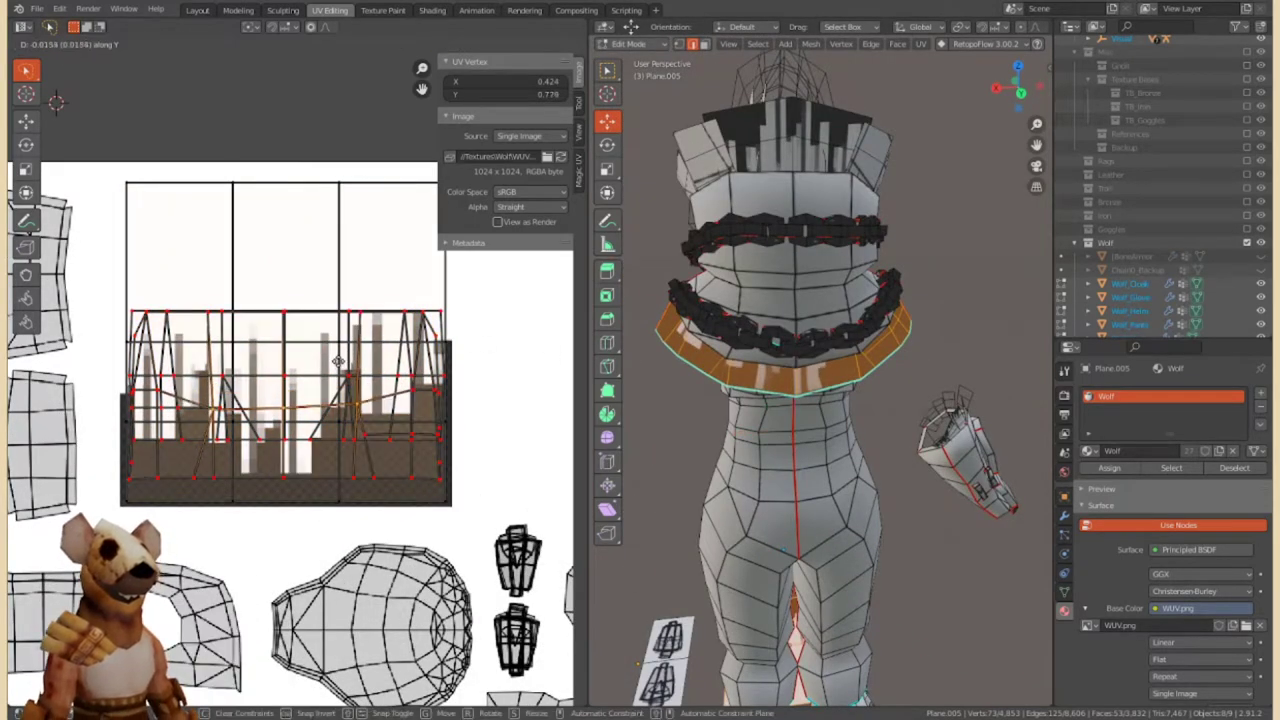
{"action": "left_click", "coordinate": [49, 27]}
{"action": "scroll", "coordinate": [250, 300], "scroll_direction": "up", "scroll_amount": 1}
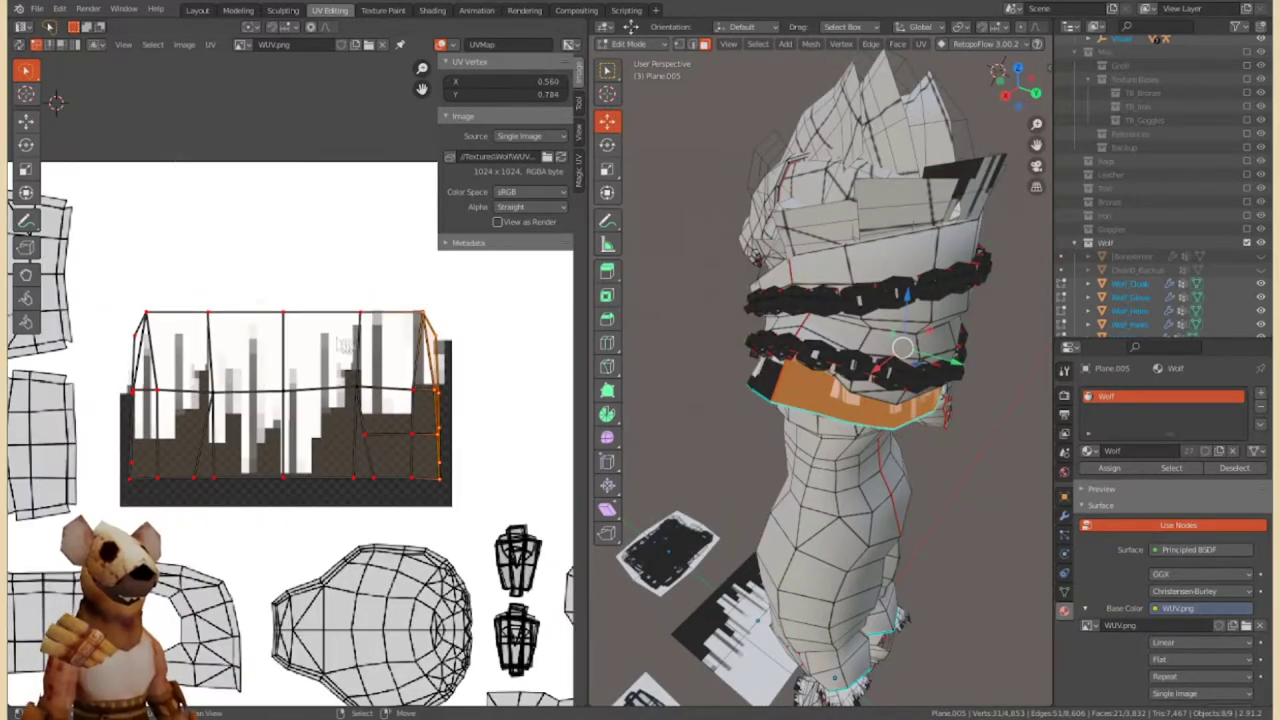
Unwrap the collar band and scale its UV arc flat along Y over the fringe row.
{"action": "key", "text": "a"}
{"action": "key", "text": "u"}
{"action": "left_click", "coordinate": [236, 378]}
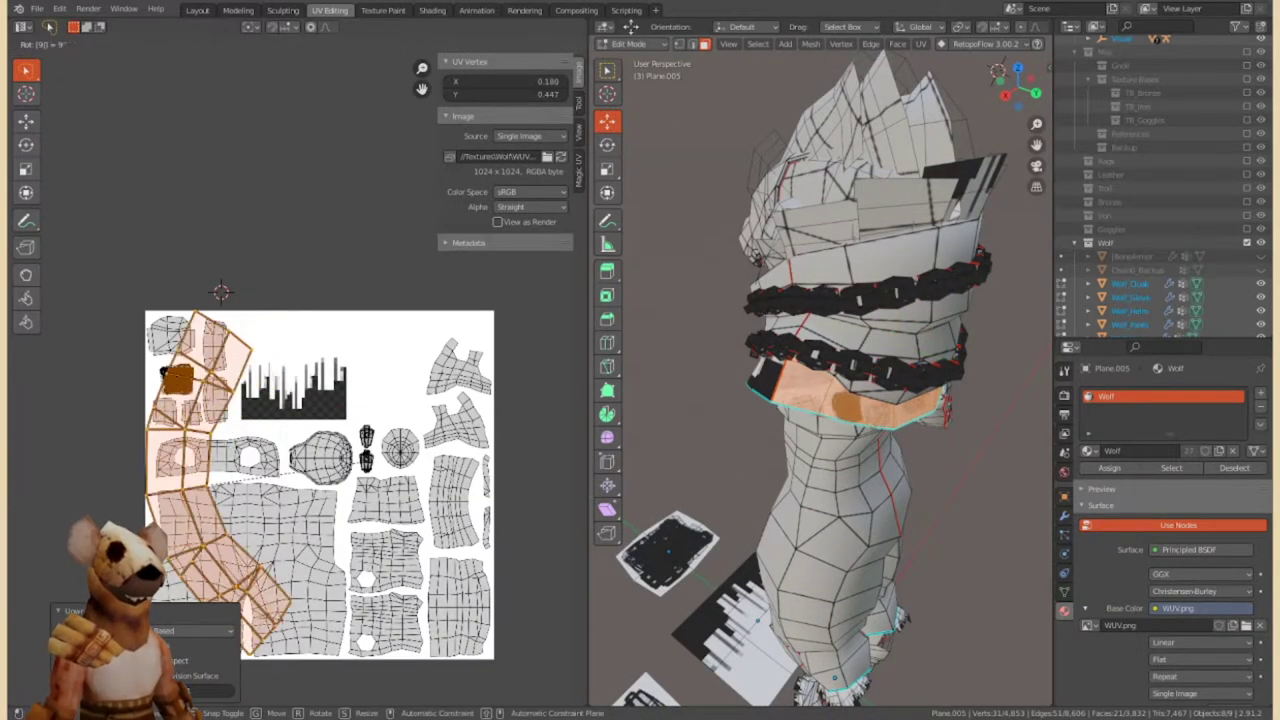
{"action": "scroll", "coordinate": [405, 337], "scroll_direction": "up", "scroll_amount": 2}
{"action": "key", "text": "s"}
{"action": "key", "text": "y"}
{"action": "scroll", "coordinate": [350, 345], "scroll_direction": "up", "scroll_amount": 2}
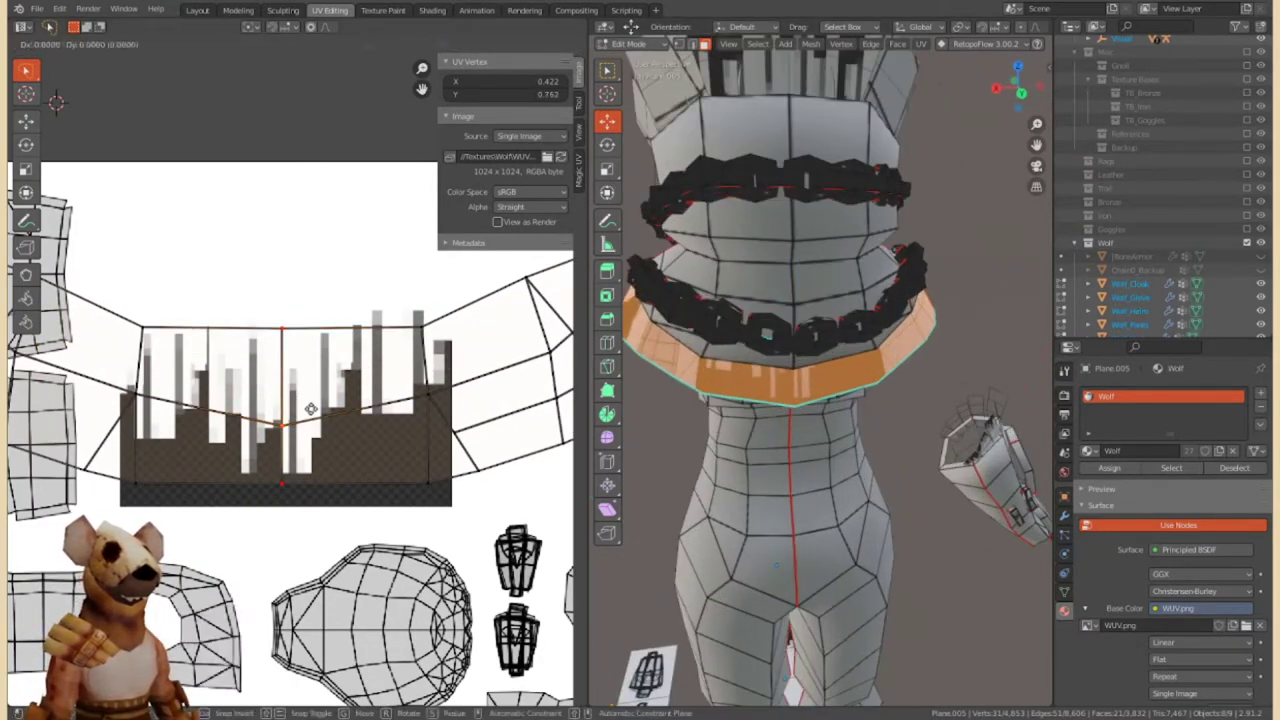
{"action": "left_click", "coordinate": [322, 369]}
{"action": "key", "text": "Home"}
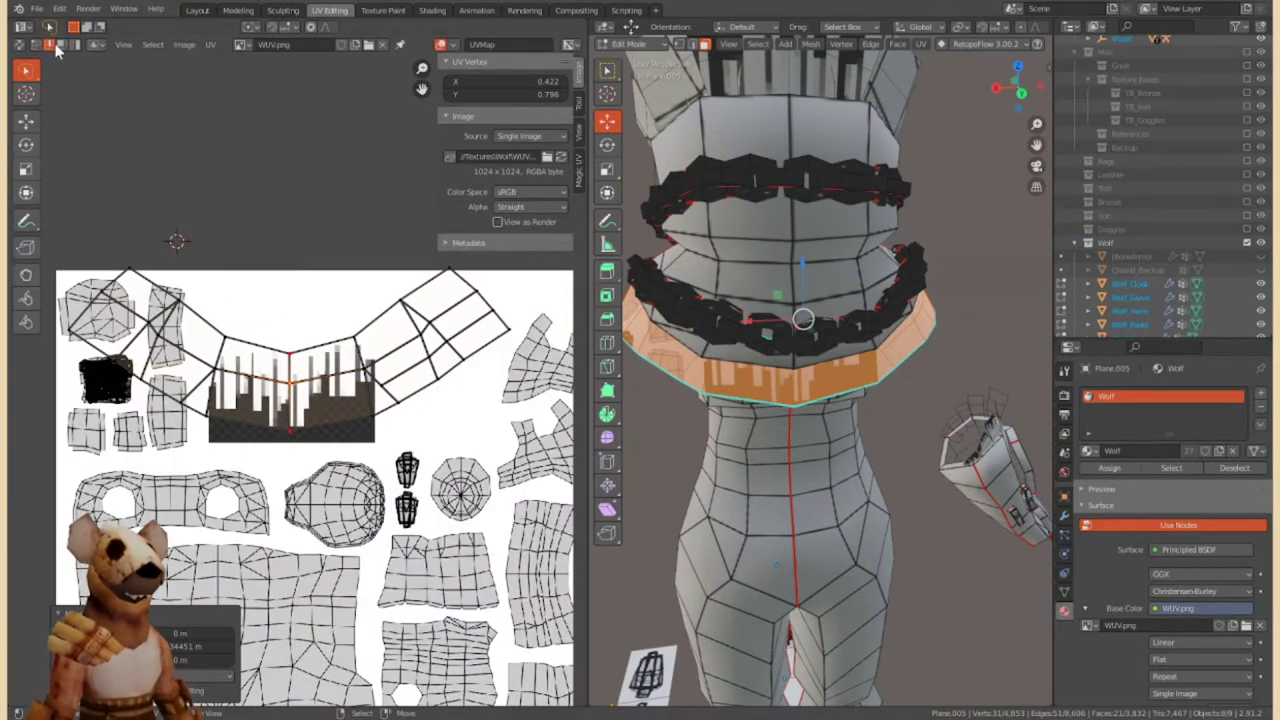
{"action": "scroll", "coordinate": [400, 330], "scroll_direction": "up", "scroll_amount": 2}
{"action": "scroll", "coordinate": [400, 330], "scroll_direction": "up", "scroll_amount": 2}
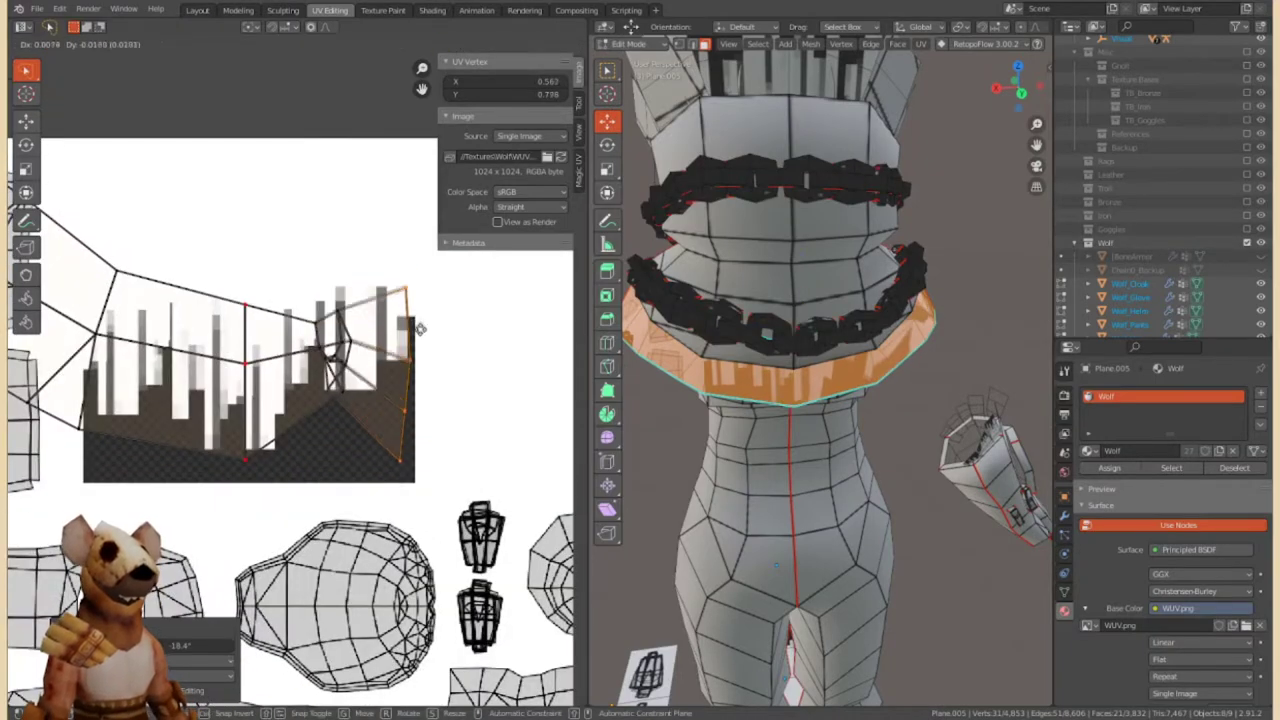
{"action": "mouse_move", "coordinate": [800, 316]}
{"action": "middle_mouse_down"}
{"action": "mouse_move", "coordinate": [877, 316]}
{"action": "mouse_move", "coordinate": [928, 352]}
{"action": "middle_mouse_up"}
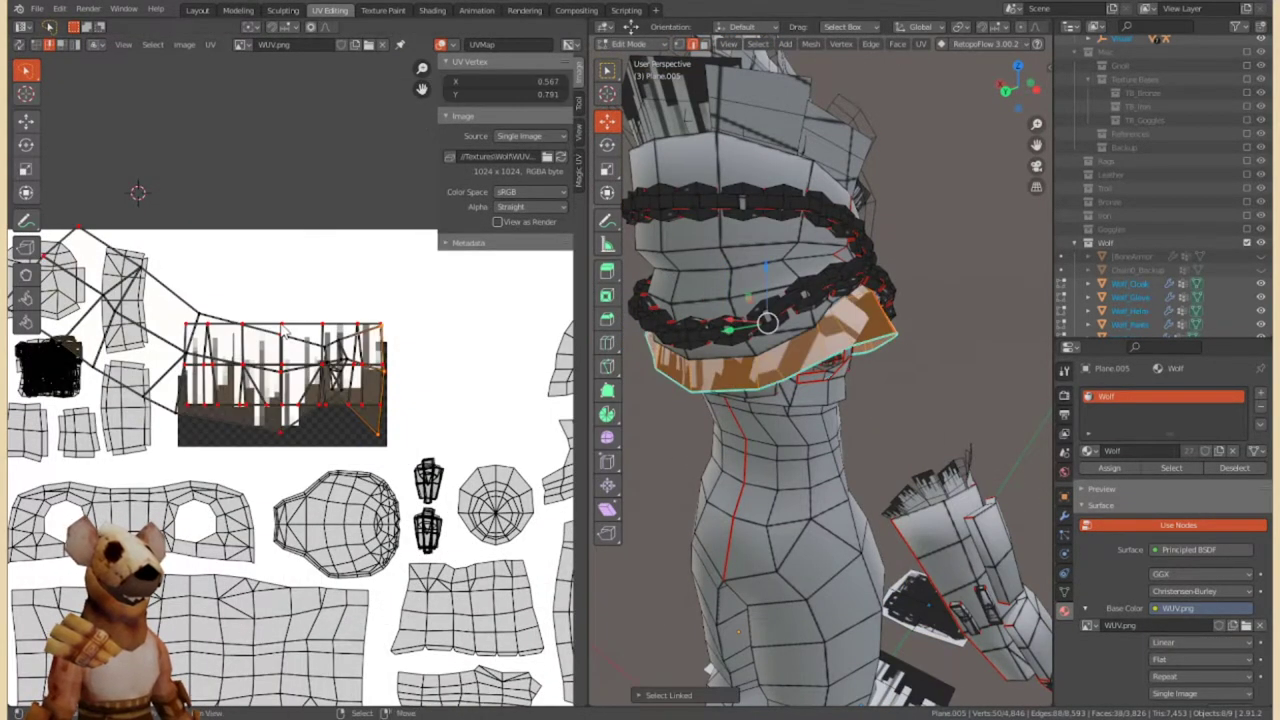
Select the linked collar UV island and squash its height.
{"action": "key", "text": "ctrl+l"}
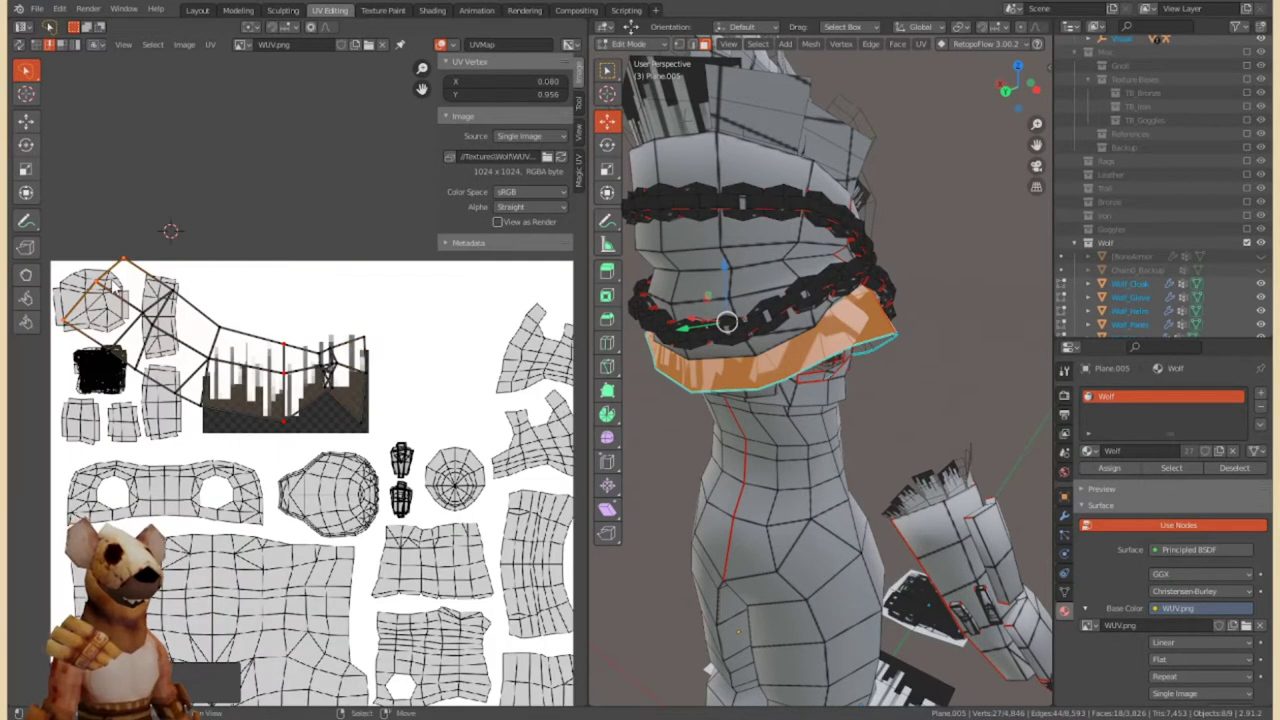
{"action": "key", "text": "l"}
{"action": "key", "text": "s"}
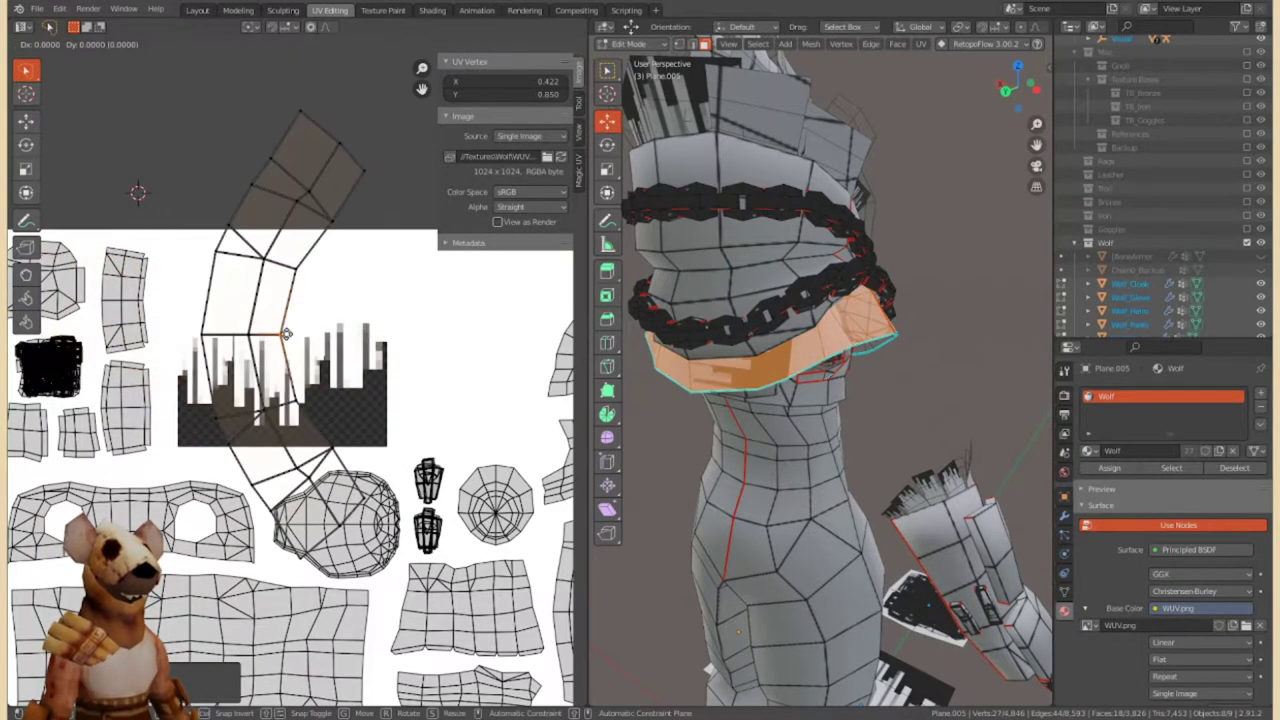
{"action": "key", "text": "Return"}
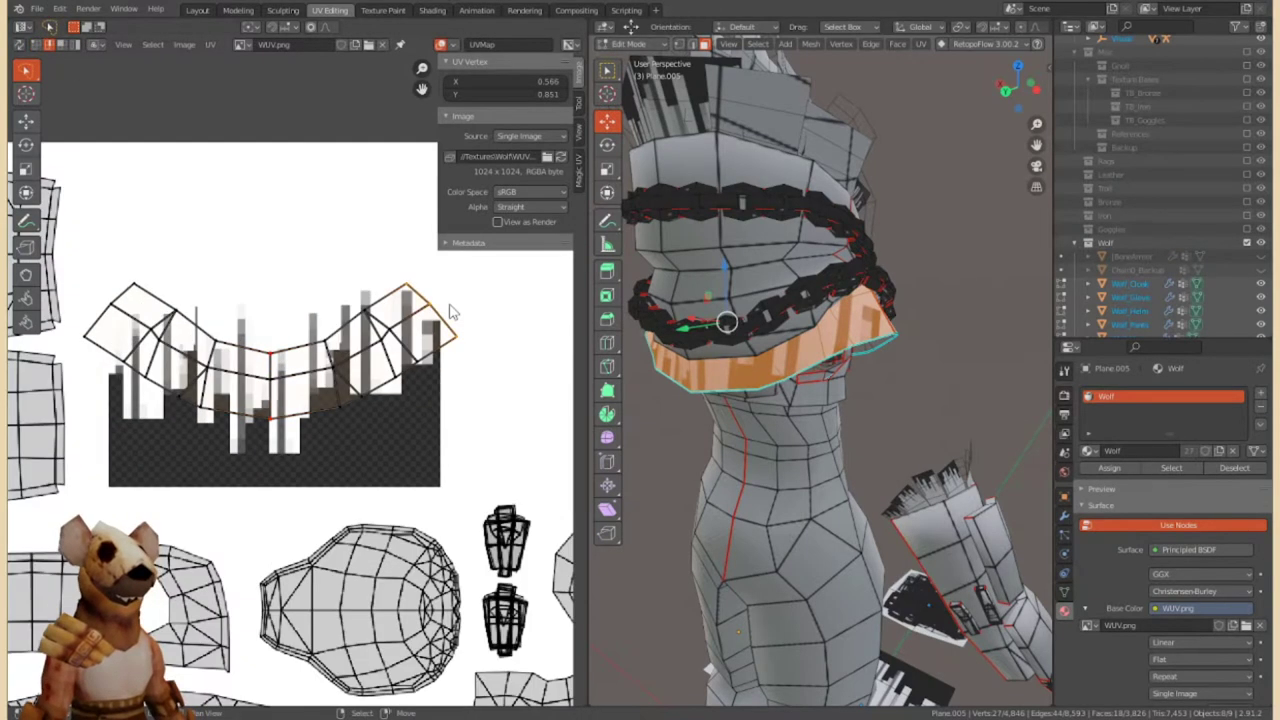
{"action": "scroll", "coordinate": [443, 314], "scroll_direction": "up", "scroll_amount": 2}
{"action": "key", "text": "ctrl+z"}
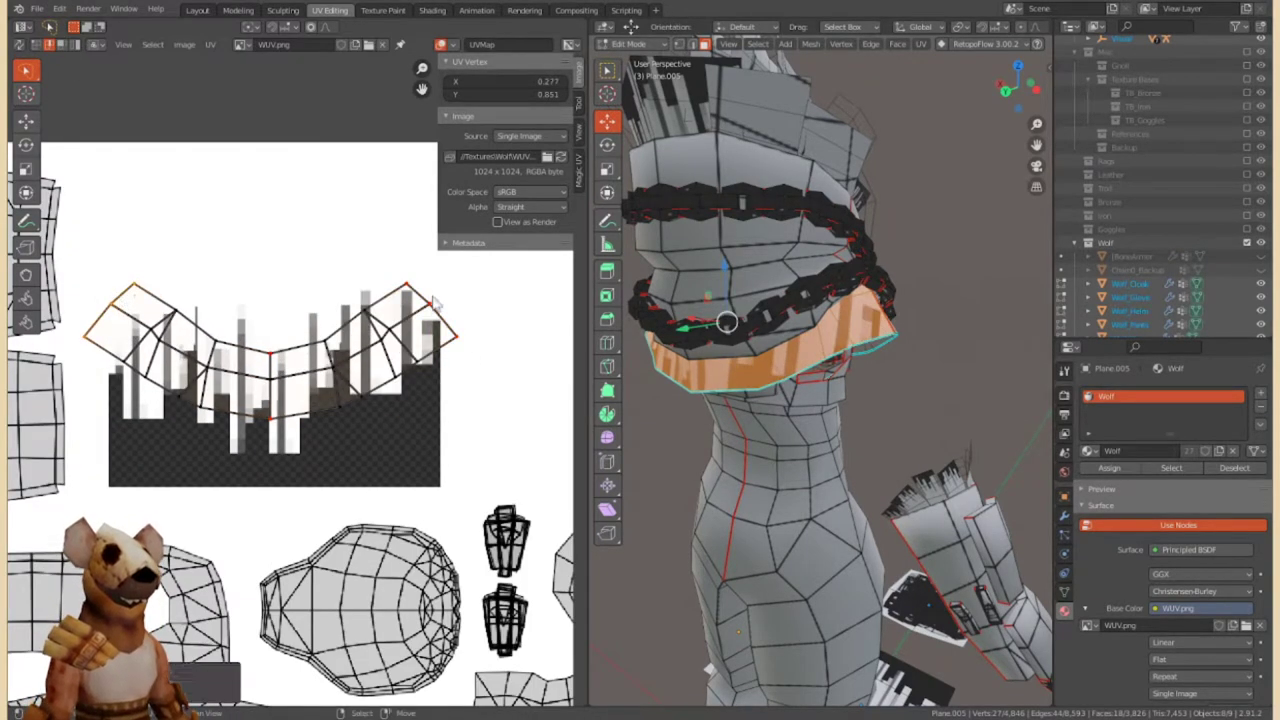
{"action": "key", "text": "g"}
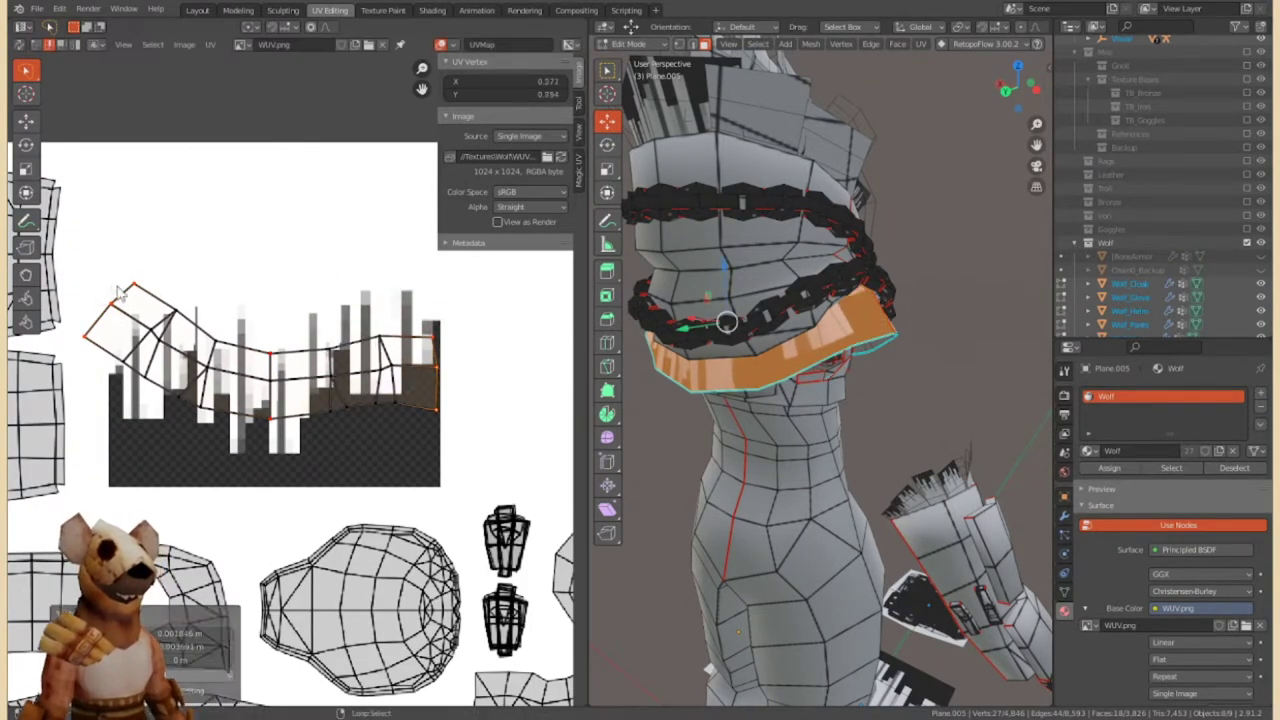
{"action": "key", "text": "Escape"}
{"action": "mouse_move", "coordinate": [700, 380]}
{"action": "middle_mouse_down"}
{"action": "mouse_move", "coordinate": [763, 397]}
{"action": "mouse_move", "coordinate": [720, 330]}
{"action": "middle_mouse_up"}
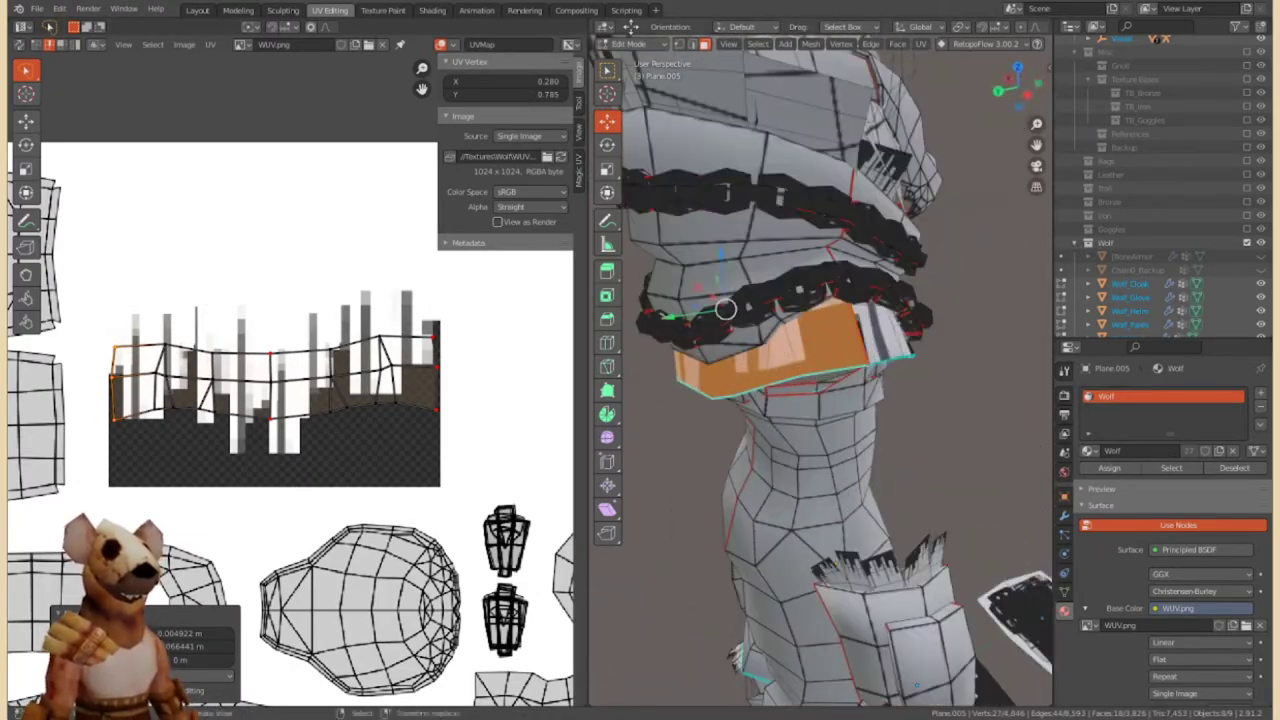
{"action": "scroll", "coordinate": [560, 390], "scroll_direction": "up", "scroll_amount": 3}
{"action": "scroll", "coordinate": [576, 392], "scroll_direction": "down", "scroll_amount": 3}
Flatten the island's bottom edge with S Y 0 and move it up near the strip's top.
{"action": "left_click", "coordinate": [458, 338], "text": "alt"}
{"action": "key", "text": "g"}
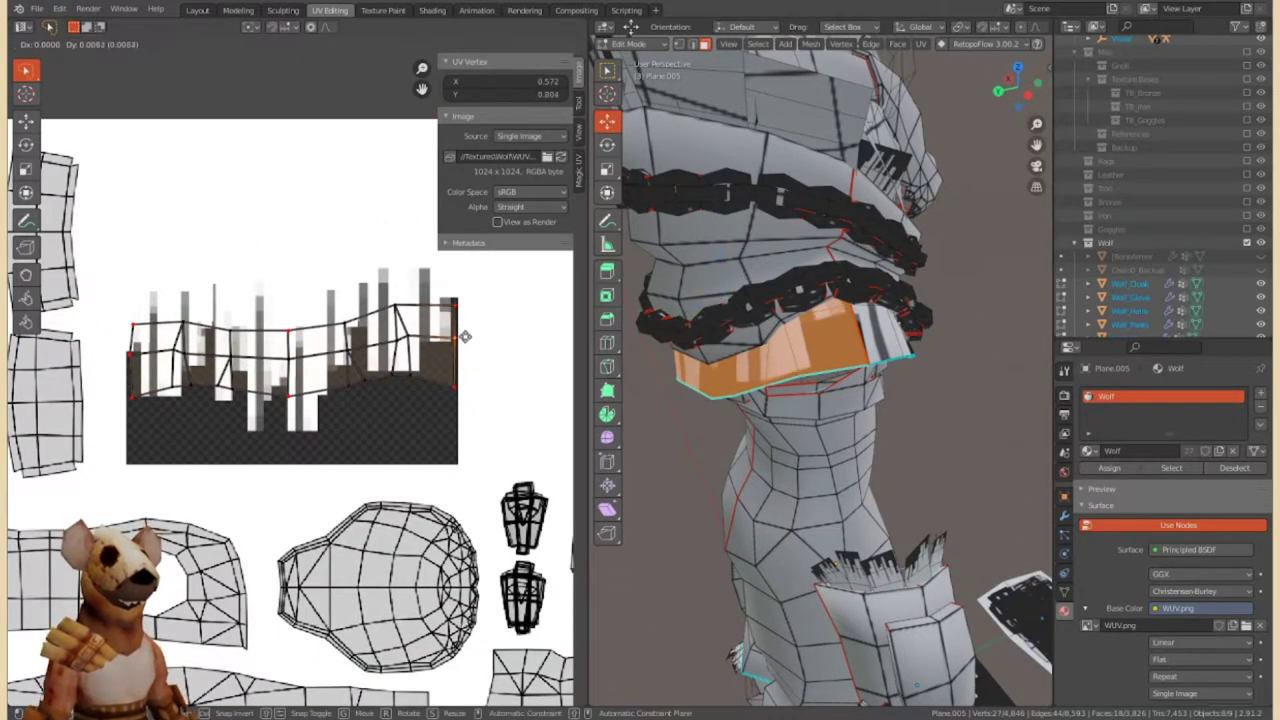
{"action": "left_click", "coordinate": [382, 399]}
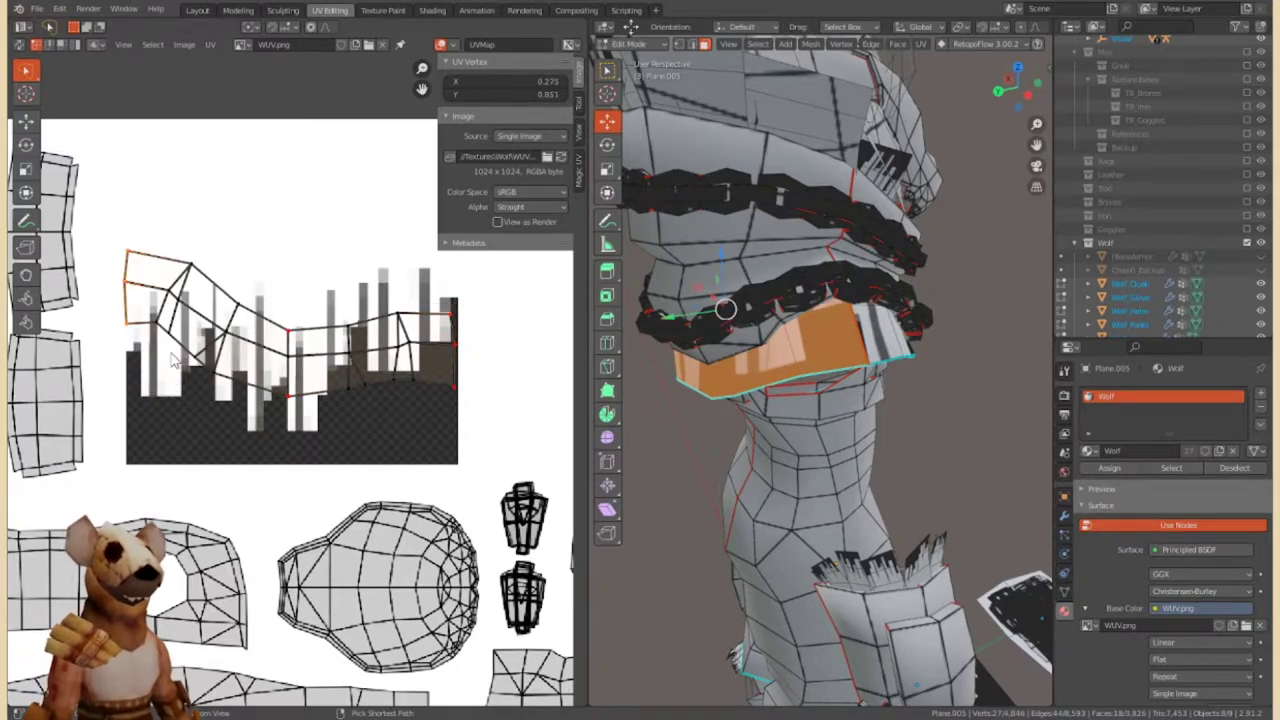
{"action": "key", "text": "s"}
{"action": "key", "text": "y"}
{"action": "key", "text": "0"}
{"action": "key", "text": "Return"}
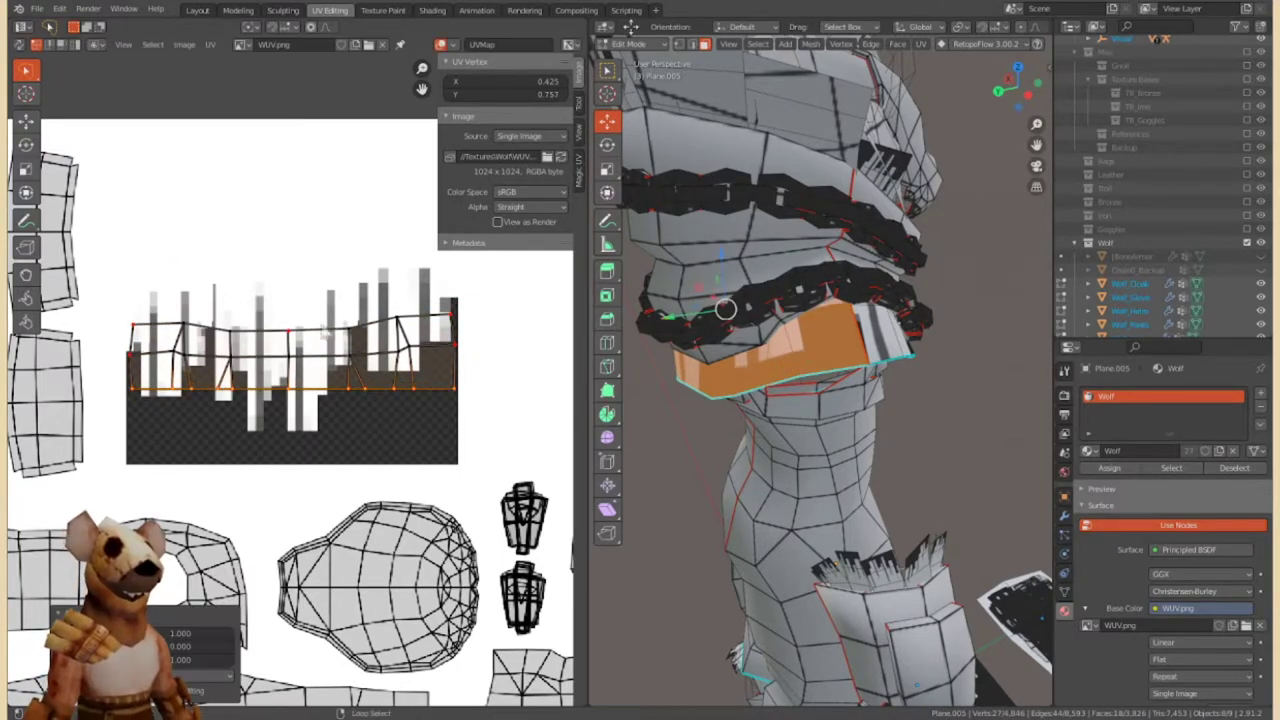
{"action": "key", "text": "y"}
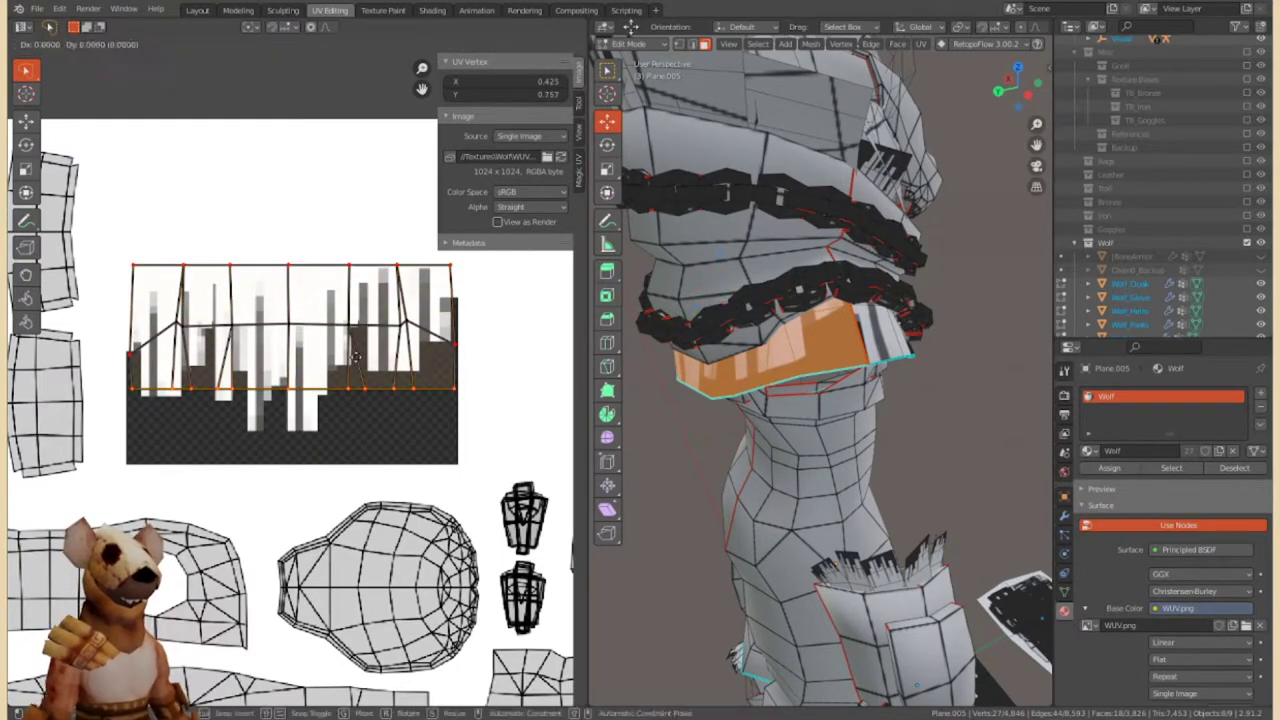
{"action": "key", "text": "Escape"}
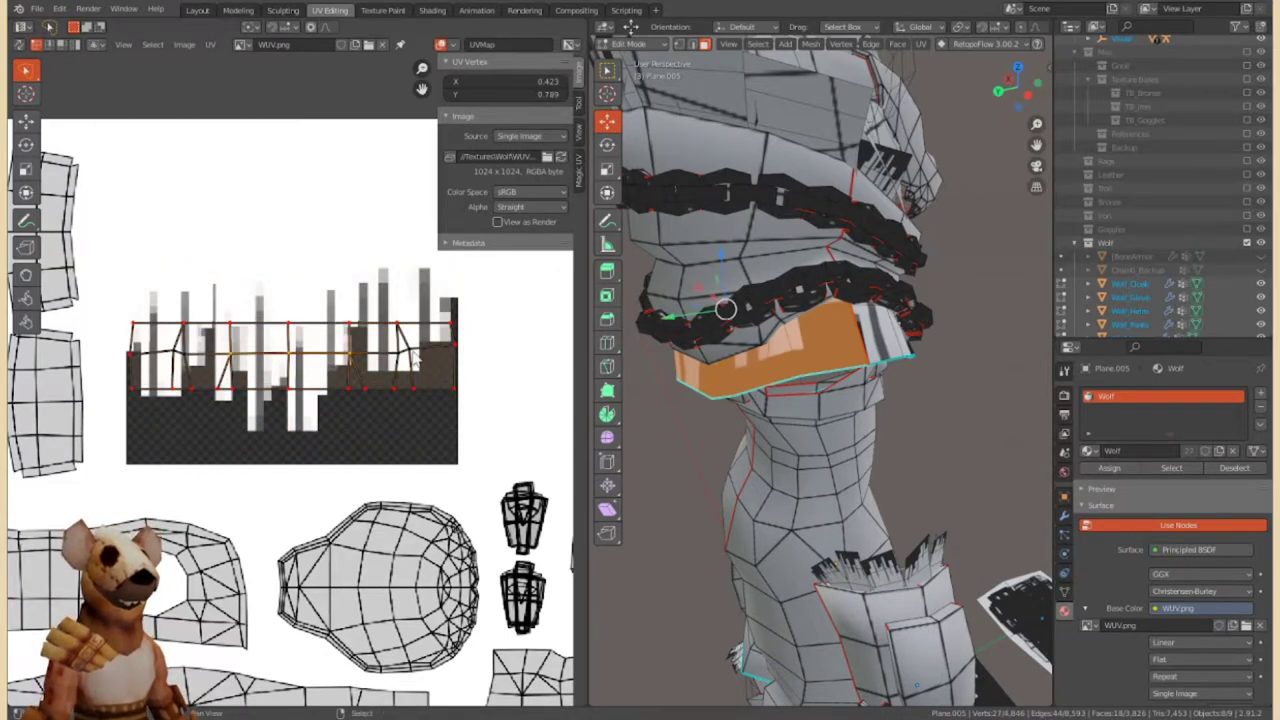
{"action": "key", "text": "g"}
{"action": "key", "text": "y"}
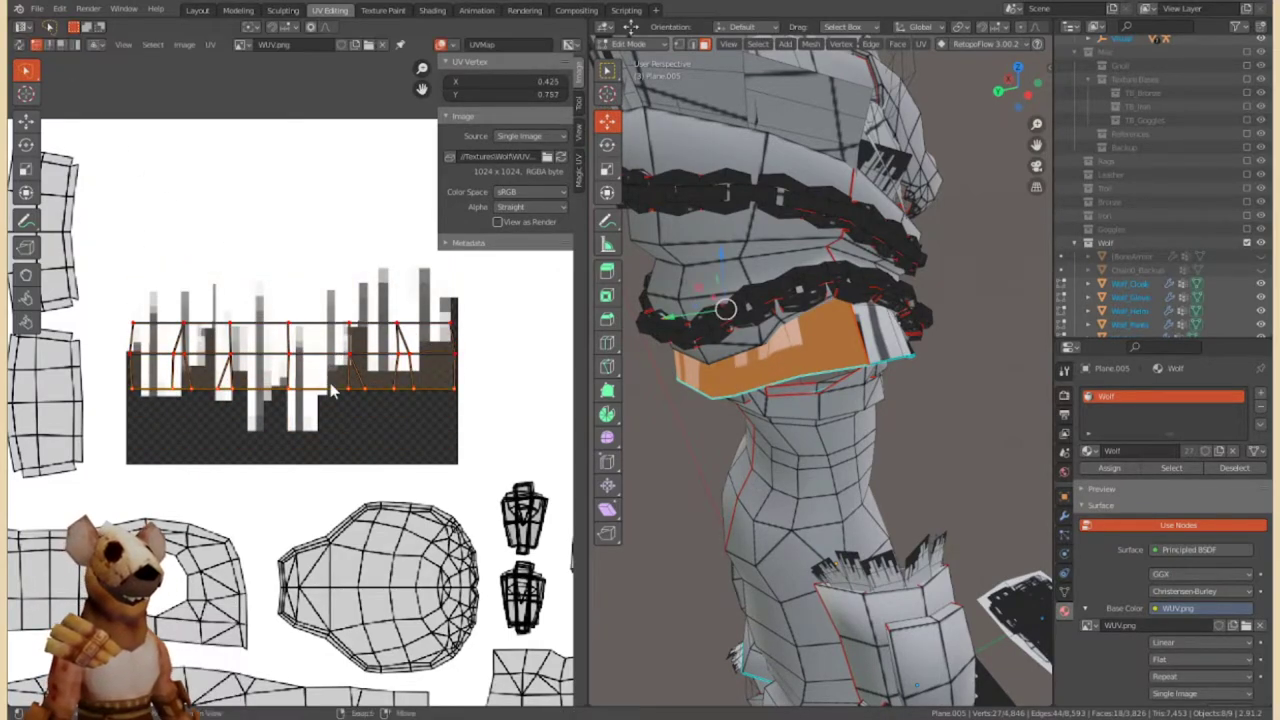
{"action": "left_click", "coordinate": [318, 229]}
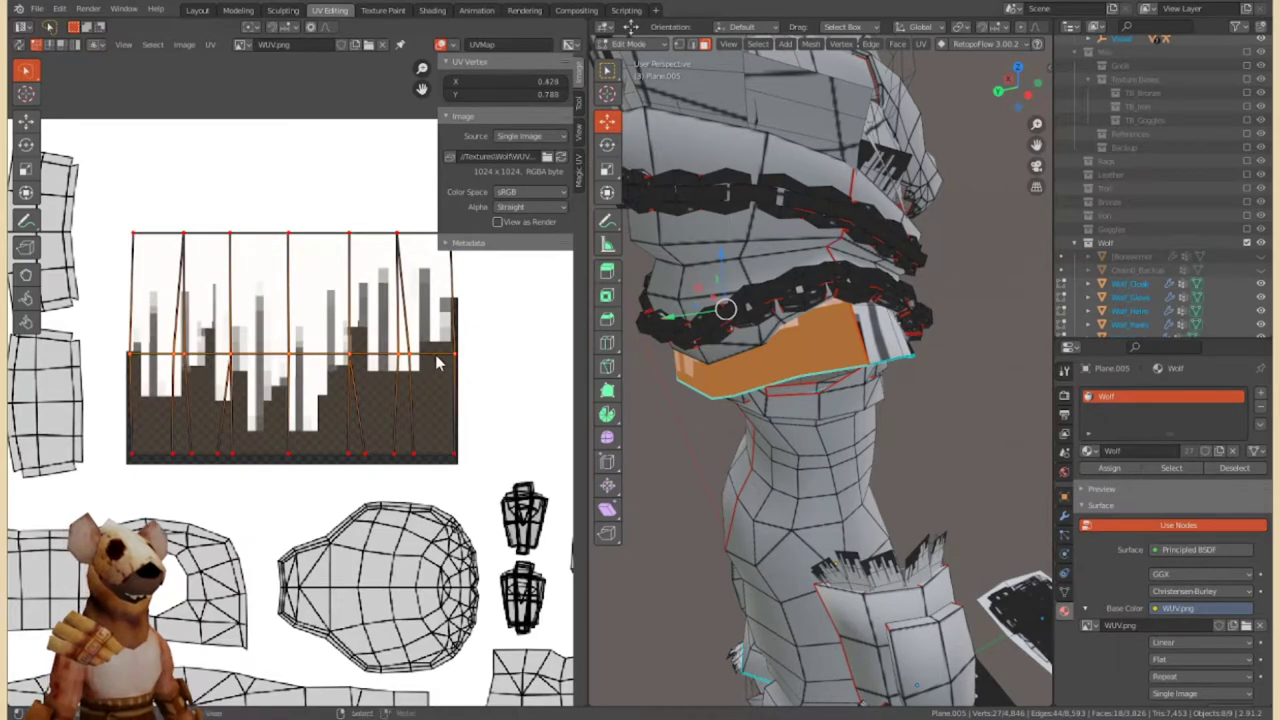
Nudge the edge vertically again, clear the UV selection and return to Object Mode.
{"action": "mouse_move", "coordinate": [760, 380]}
{"action": "middle_mouse_down"}
{"action": "mouse_move", "coordinate": [778, 374]}
{"action": "mouse_move", "coordinate": [700, 380]}
{"action": "middle_mouse_up"}
{"action": "scroll", "coordinate": [370, 360], "scroll_direction": "up", "scroll_amount": 1}
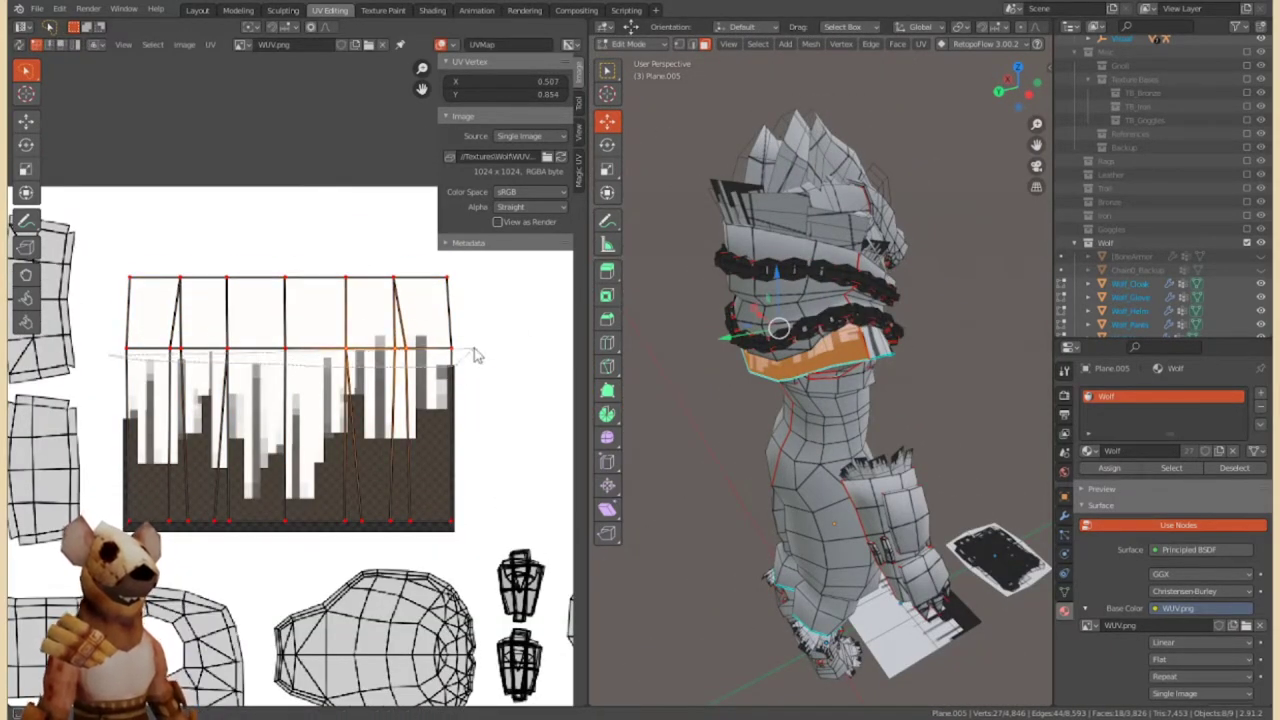
{"action": "key", "text": "g"}
{"action": "key", "text": "y"}
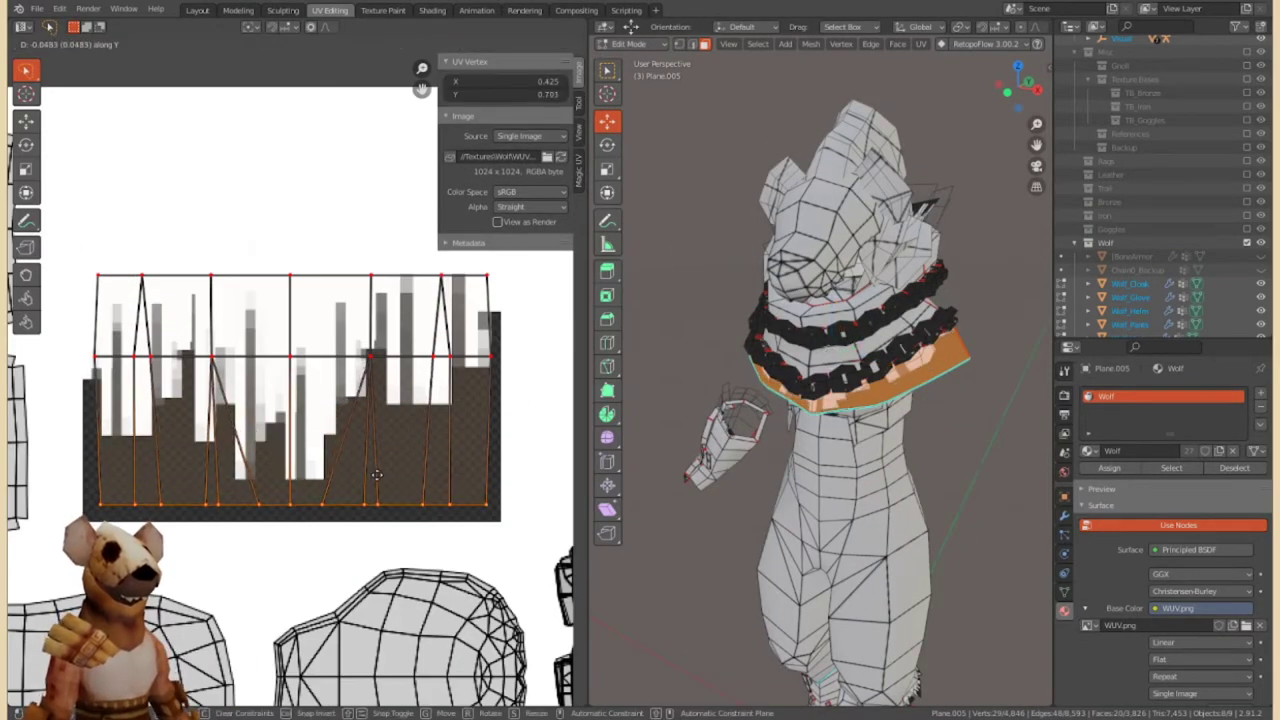
{"action": "scroll", "coordinate": [340, 280], "scroll_direction": "down", "scroll_amount": 2}
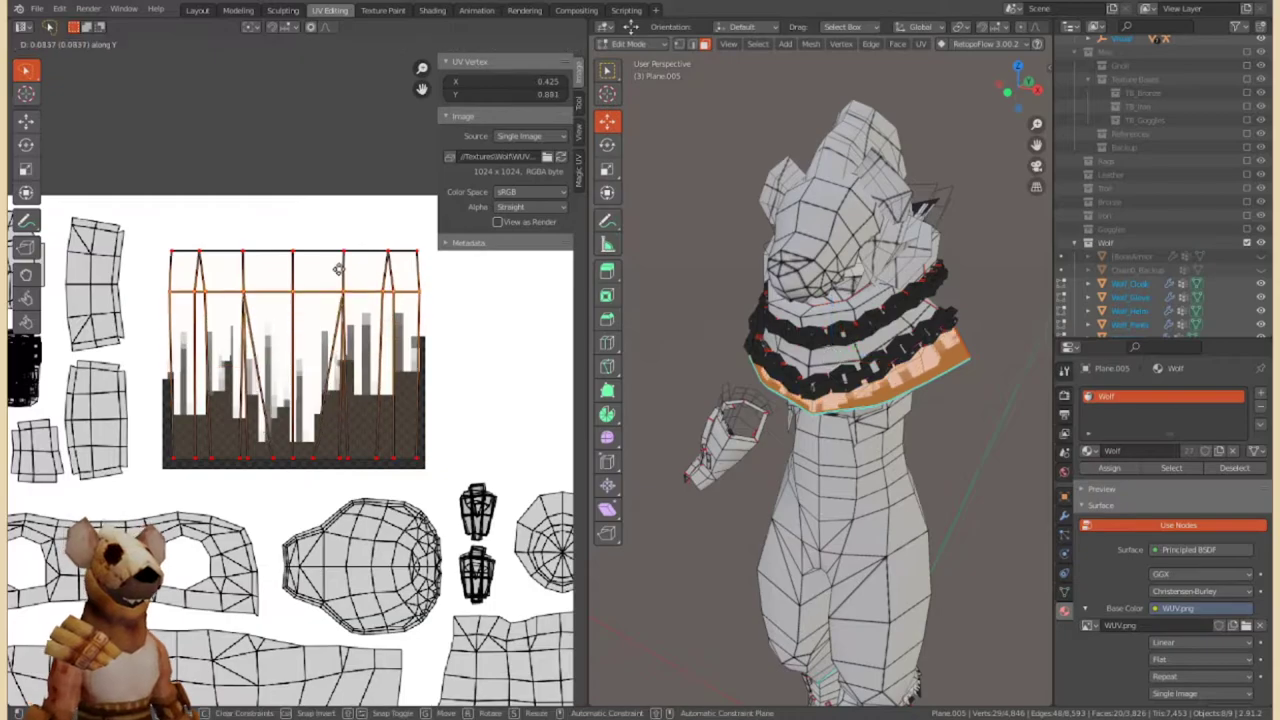
{"action": "key", "text": "alt+a"}
{"action": "middle_click_drag", "start_coordinate": [830, 380], "coordinate": [900, 300]}
{"action": "left_click", "coordinate": [628, 44]}
{"action": "left_click", "coordinate": [636, 60]}
{"action": "mouse_move", "coordinate": [800, 400]}
{"action": "middle_mouse_down"}
{"action": "mouse_move", "coordinate": [760, 420]}
{"action": "mouse_move", "coordinate": [712, 397]}
{"action": "middle_mouse_up"}
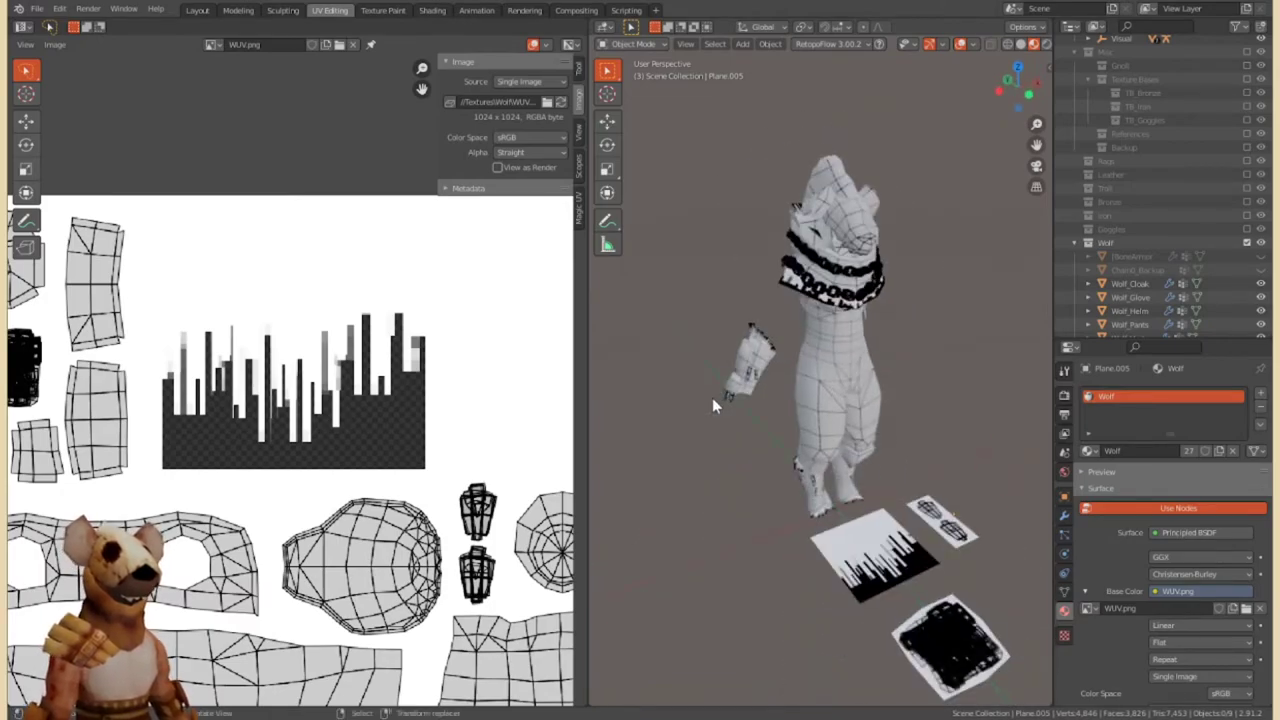
Select Wolf_Cloak and rotate its top UV island into an upright rectangle.
{"action": "scroll", "coordinate": [846, 351], "scroll_direction": "up", "scroll_amount": 4}
{"action": "scroll", "coordinate": [846, 351], "scroll_direction": "up", "scroll_amount": 3}
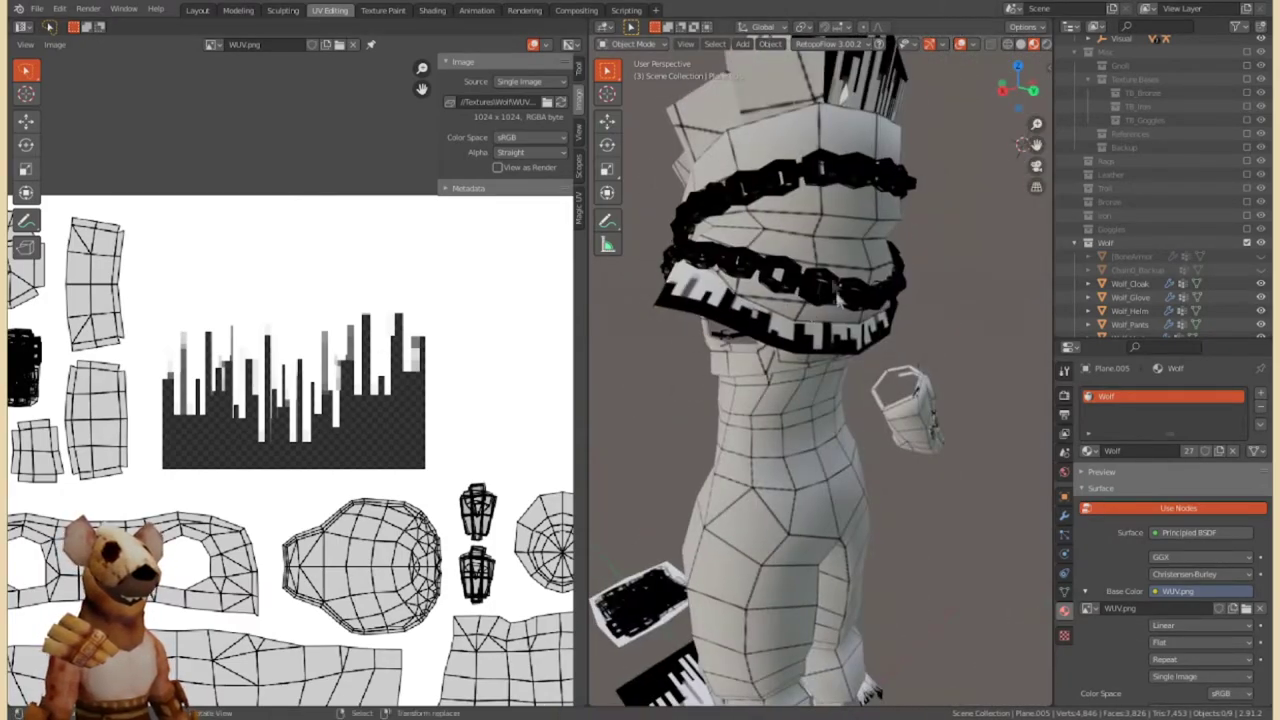
{"action": "left_click", "coordinate": [636, 74]}
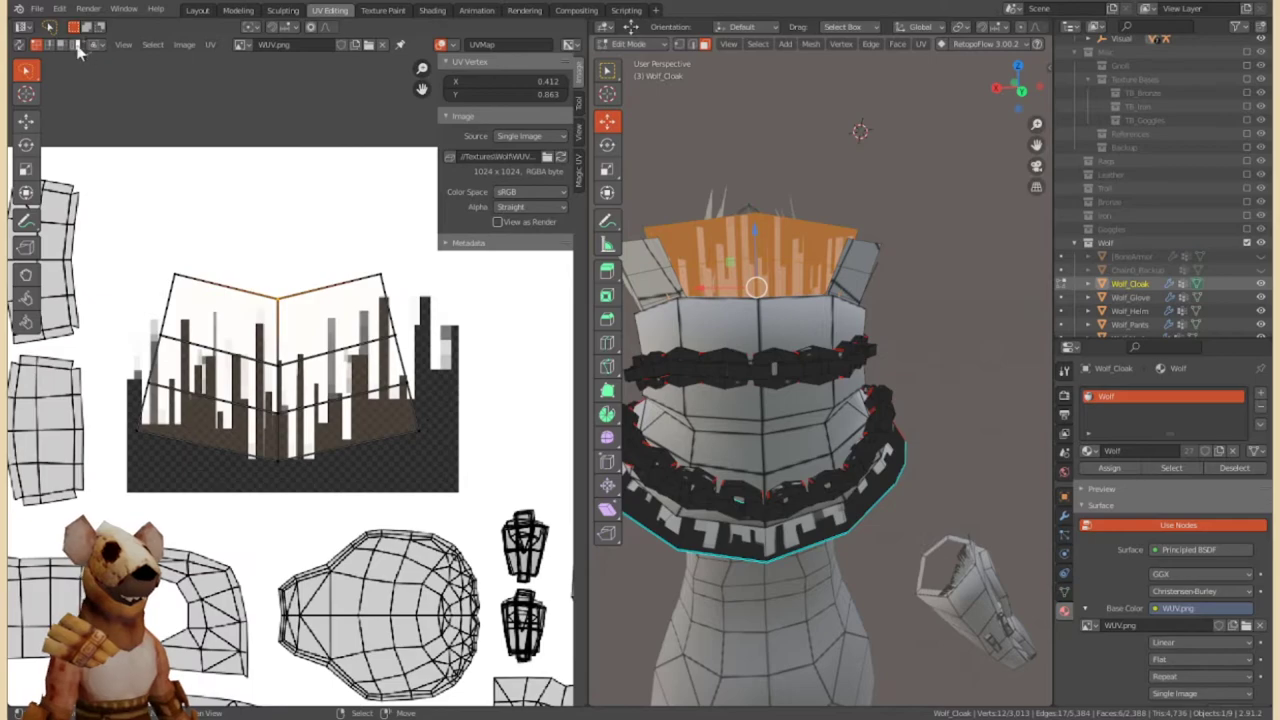
{"action": "key", "text": "g"}
{"action": "left_click", "coordinate": [428, 273]}
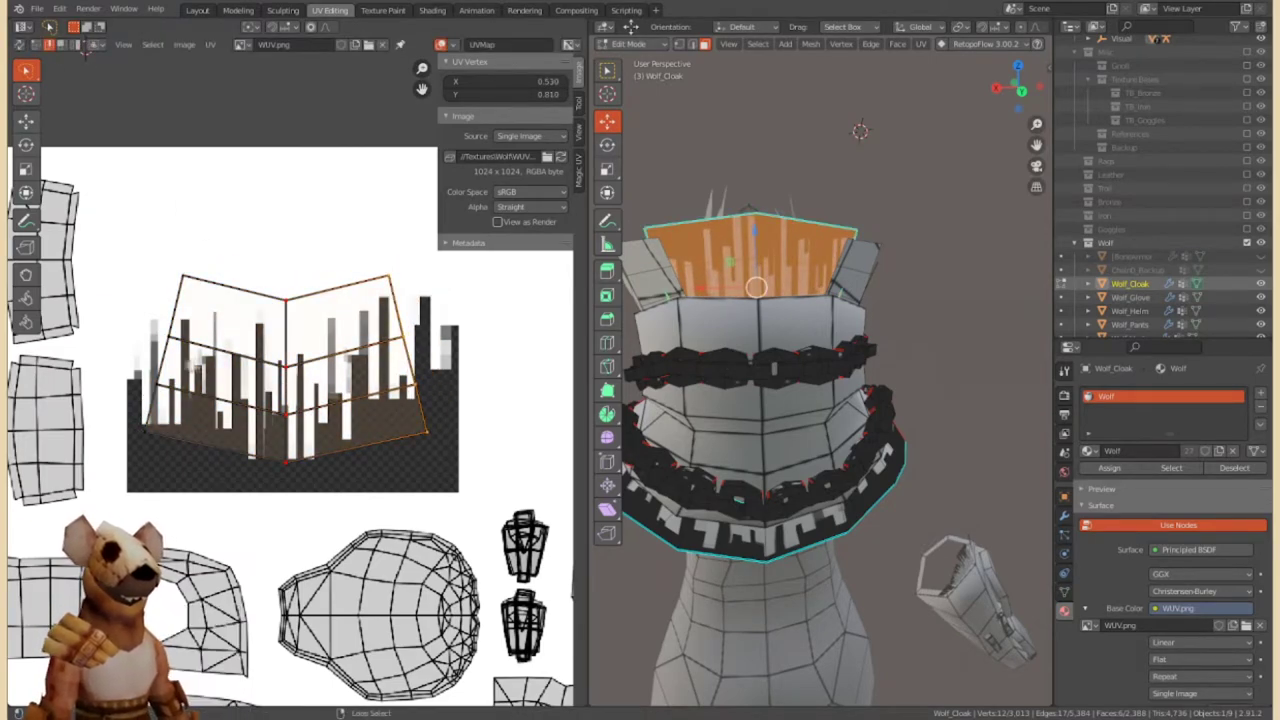
{"action": "key", "text": "r"}
{"action": "left_click", "coordinate": [395, 328]}
{"action": "key", "text": "g"}
{"action": "left_click", "coordinate": [400, 323]}
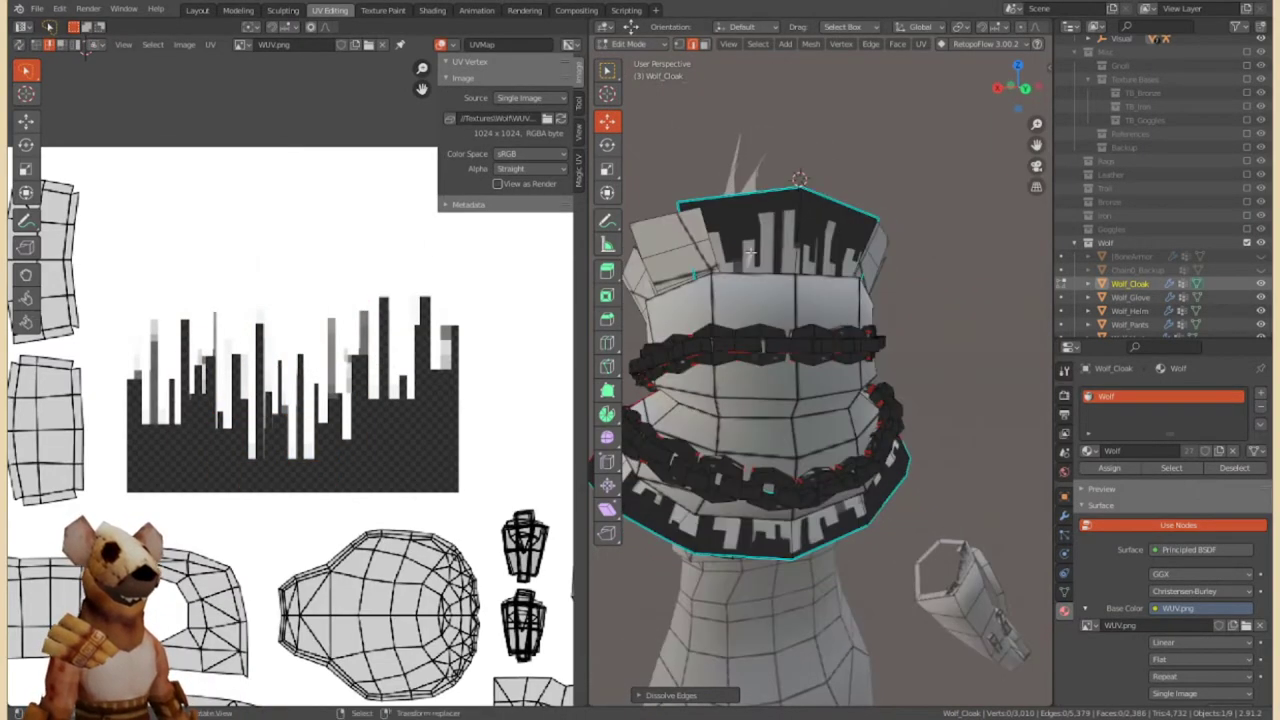
Move the top faces' island and its middle edge row vertically onto the fringe strip.
{"action": "left_click", "coordinate": [750, 252], "text": "alt"}
{"action": "key", "text": "g"}
{"action": "key", "text": "y"}
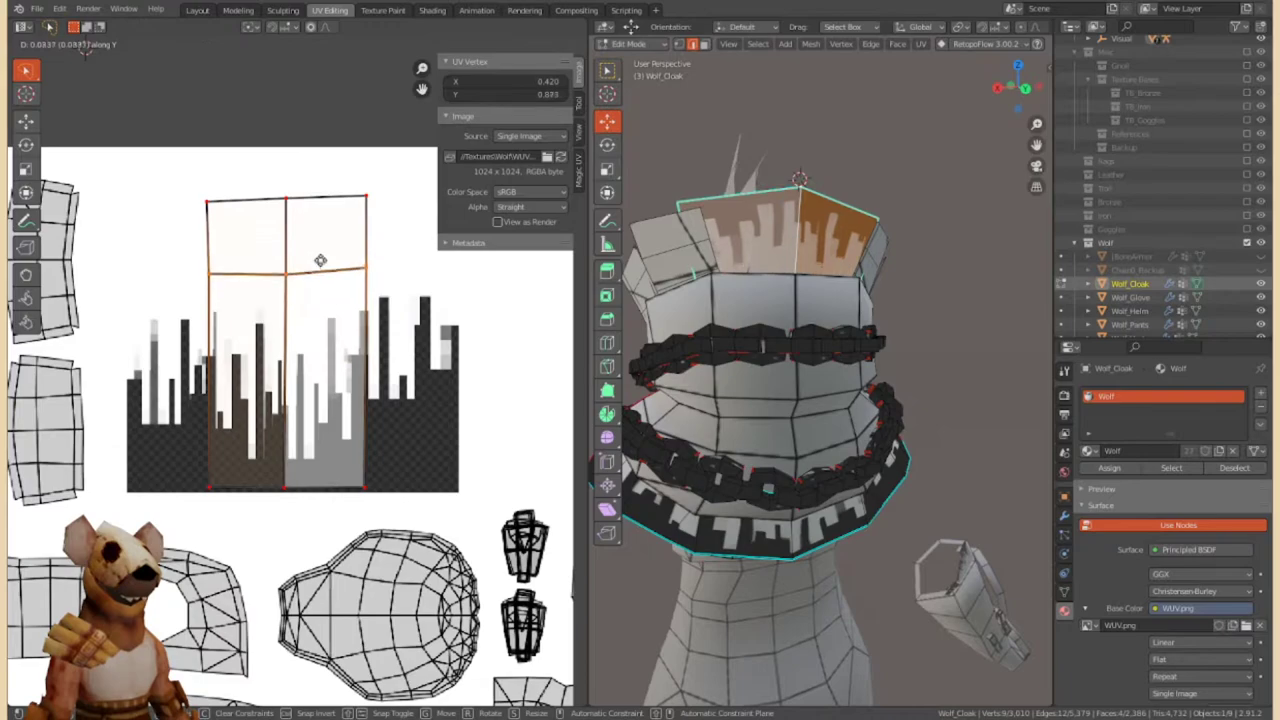
{"action": "left_click", "coordinate": [321, 242]}
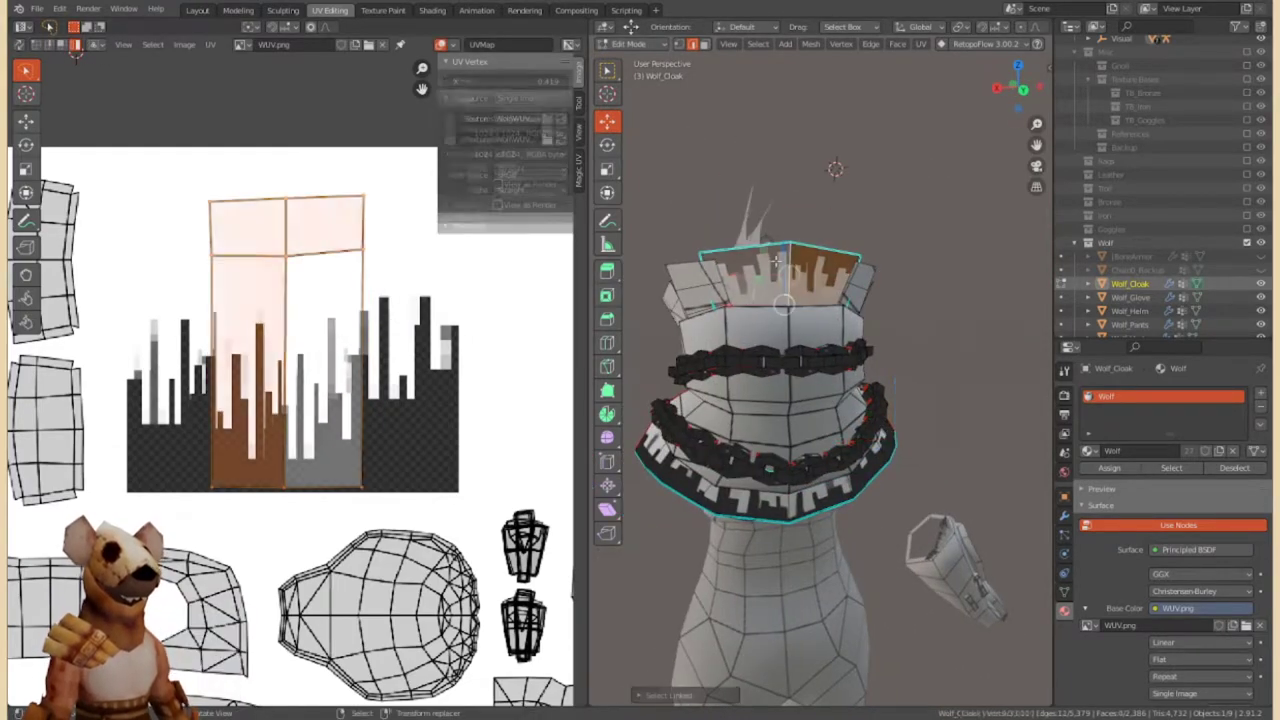
{"action": "left_click", "coordinate": [320, 254], "text": "alt"}
{"action": "key", "text": "g"}
{"action": "key", "text": "y"}
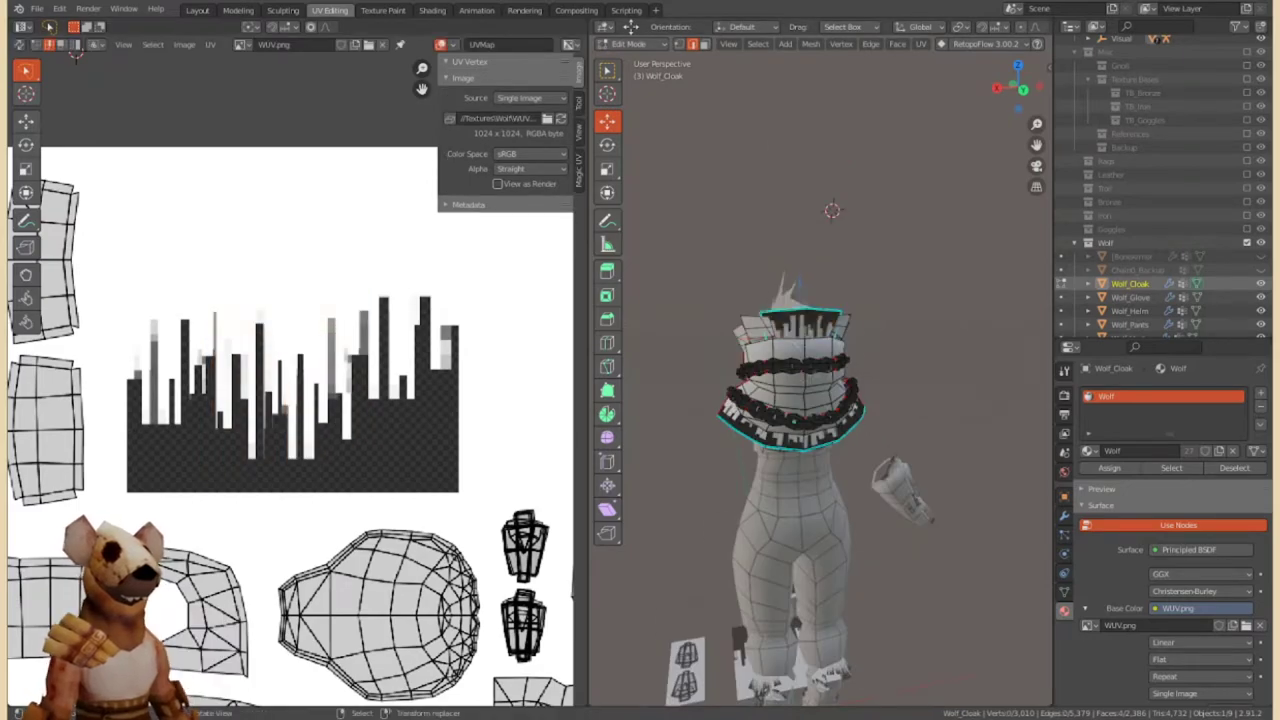
{"action": "middle_click_drag", "start_coordinate": [820, 400], "coordinate": [760, 410]}
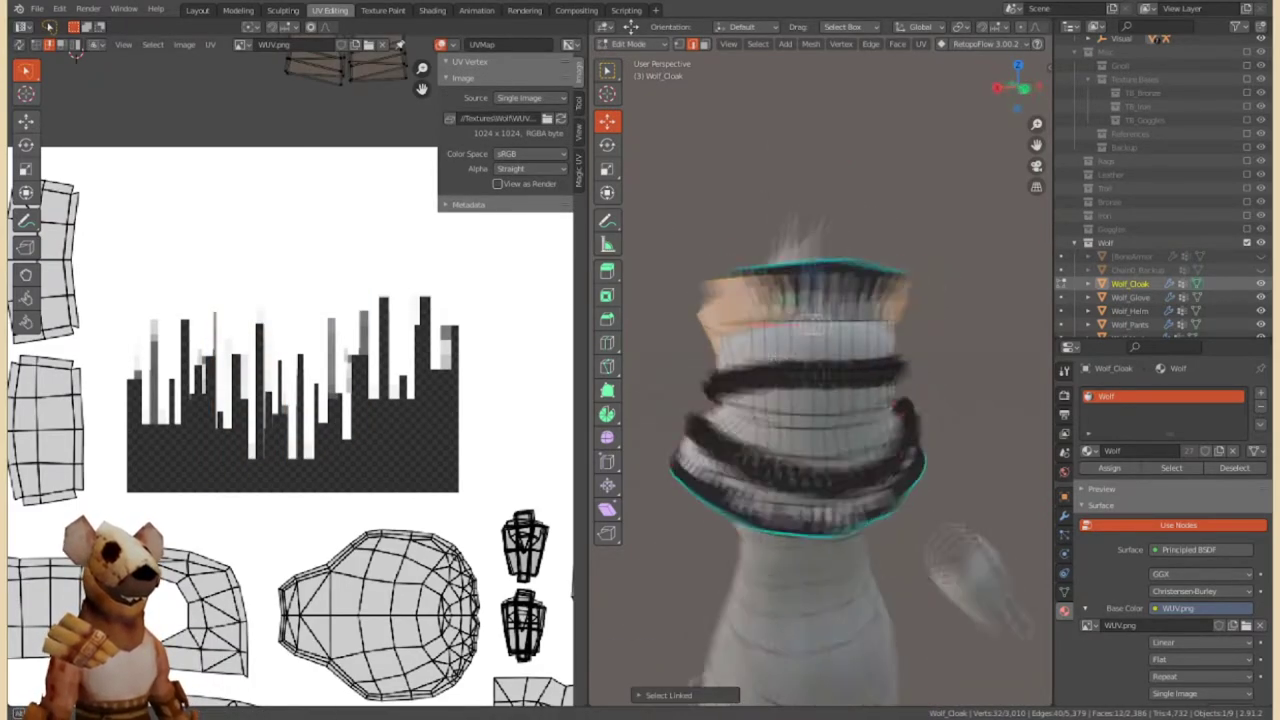
{"action": "left_click_drag", "start_coordinate": [365, 92], "coordinate": [232, 420]}
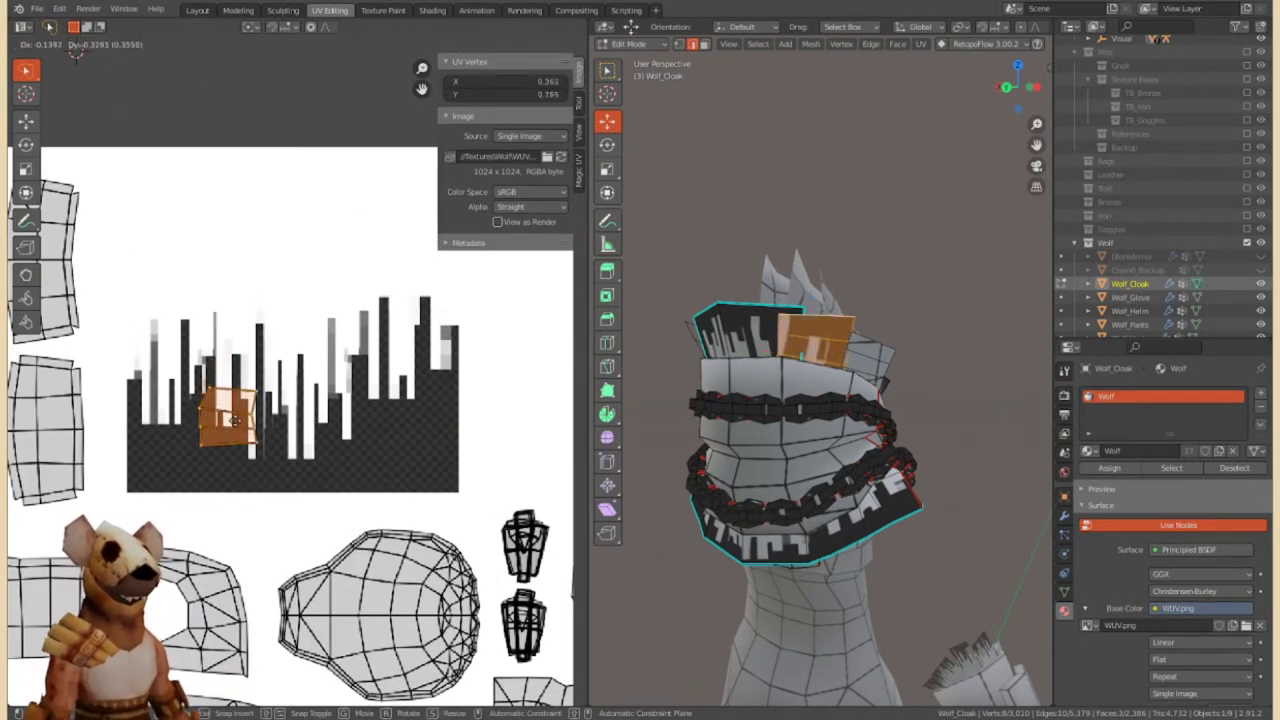
Reposition and tilt a cloak face's UV island on the fringe strip, undoing a stray scale.
{"action": "left_click", "coordinate": [291, 428]}
{"action": "key", "text": "s"}
{"action": "key", "text": "ctrl+z"}
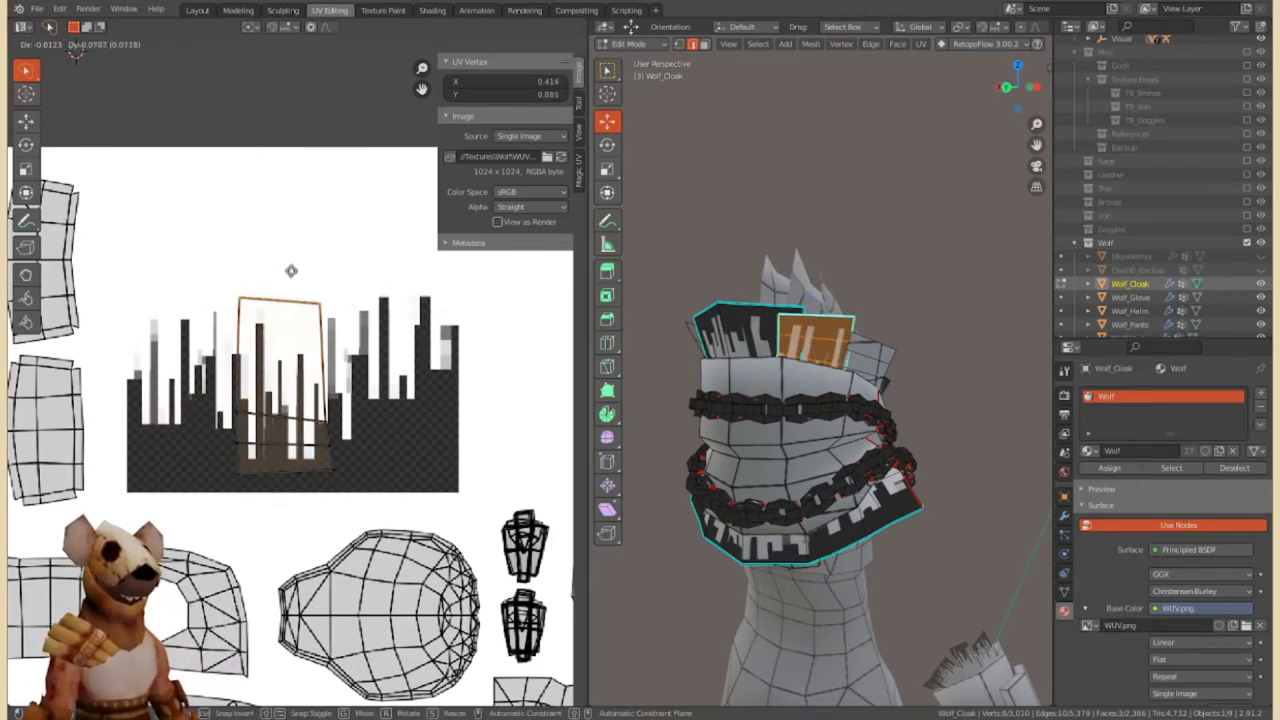
{"action": "key", "text": "ctrl+z"}
{"action": "key", "text": "ctrl+shift+z"}
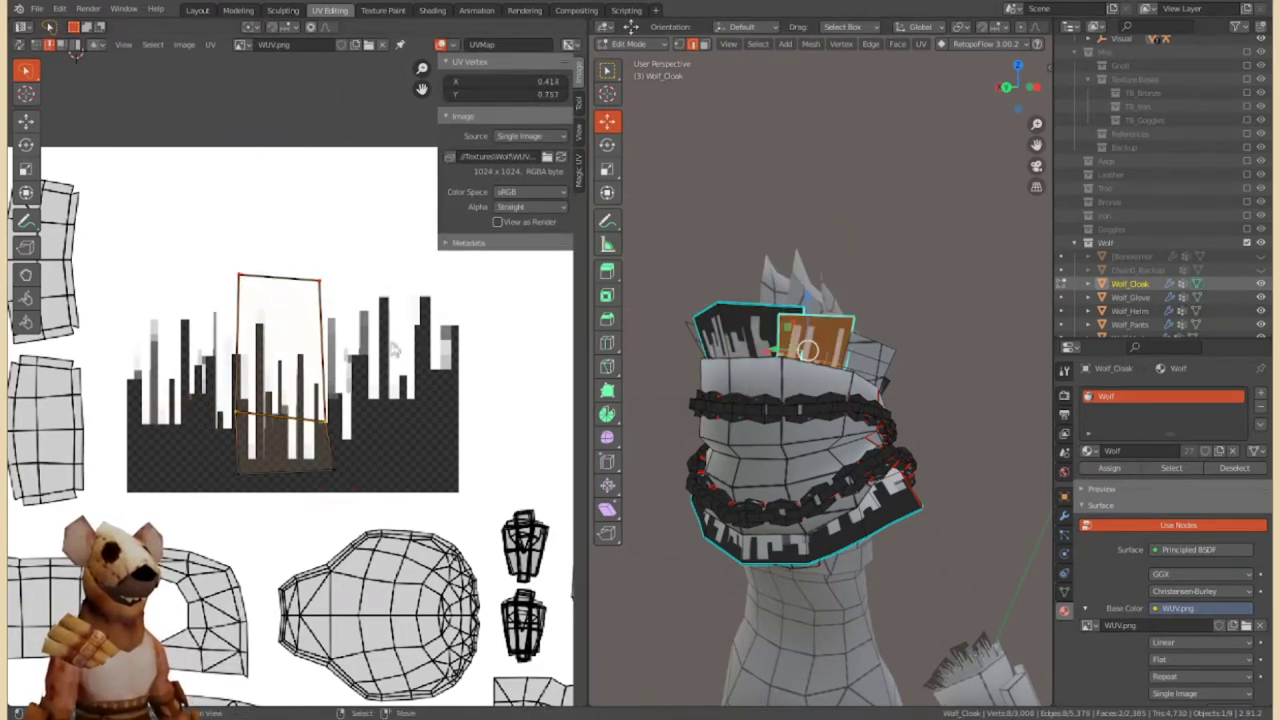
{"action": "key", "text": "g"}
{"action": "key", "text": "g"}
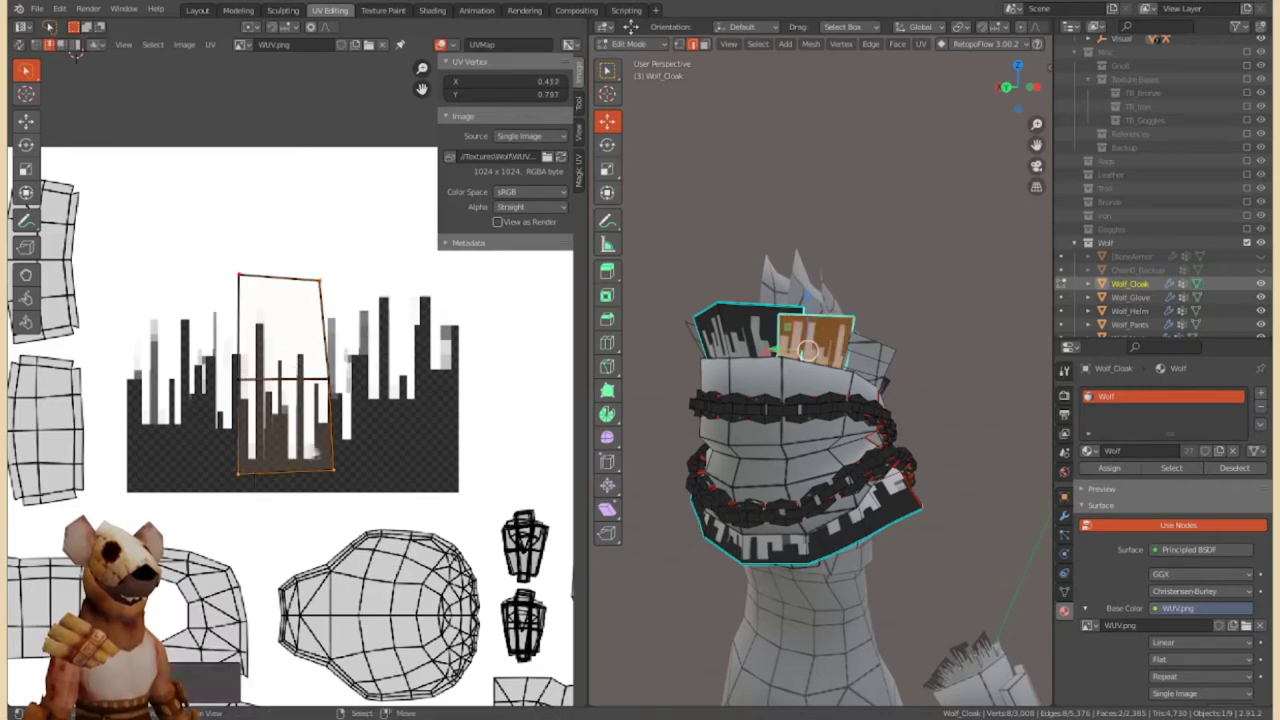
{"action": "left_click", "coordinate": [75, 52]}
{"action": "key", "text": "g"}
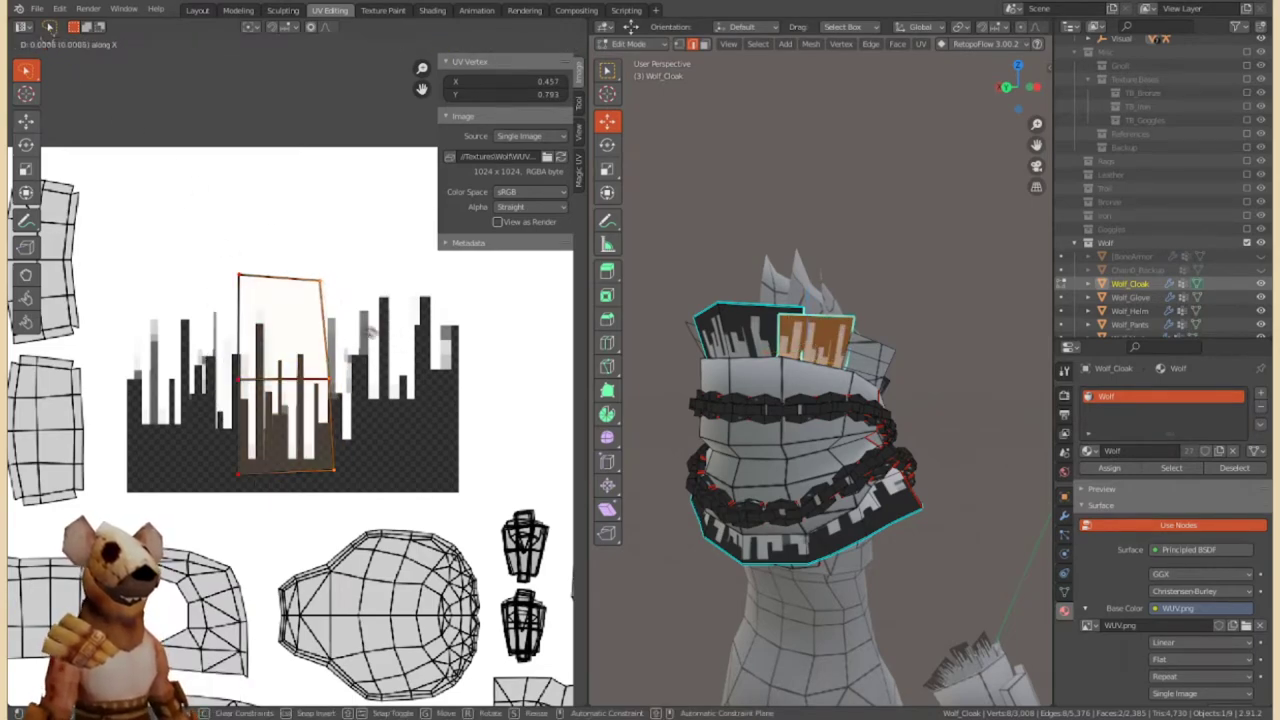
{"action": "key", "text": "r"}
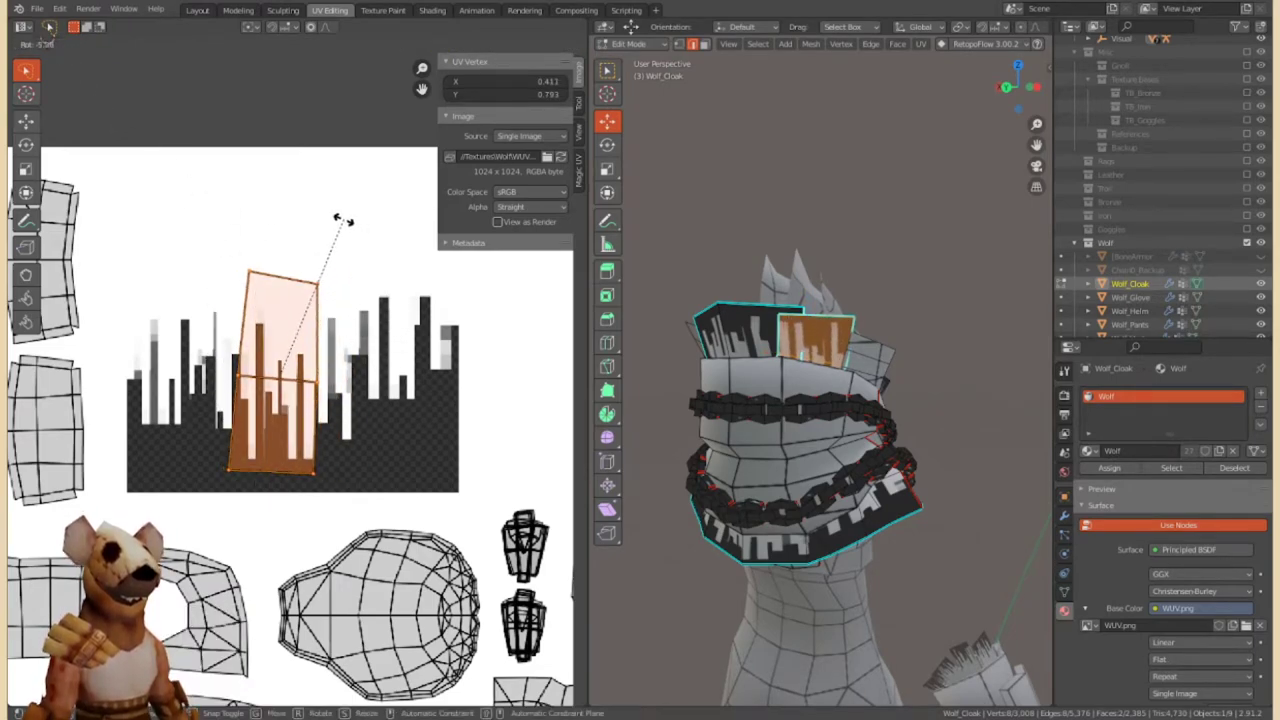
{"action": "left_click", "coordinate": [362, 242]}
{"action": "left_click", "coordinate": [316, 476]}
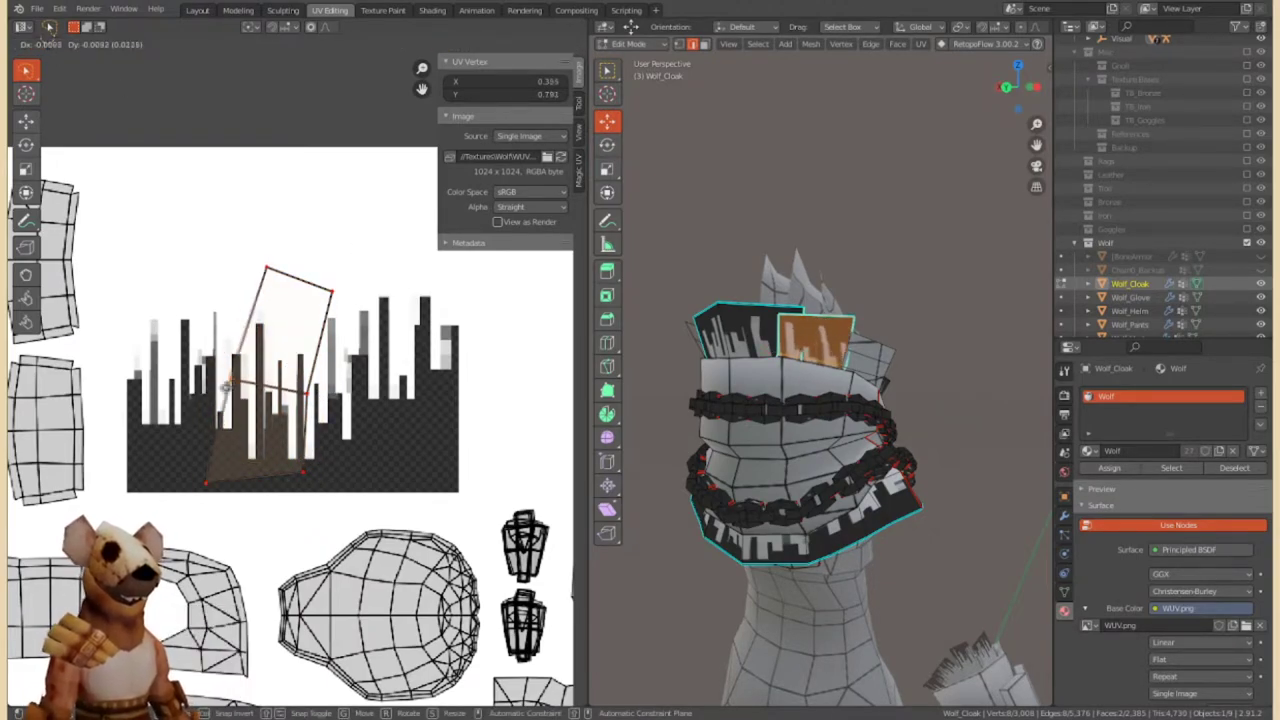
{"action": "middle_click_drag", "start_coordinate": [680, 388], "coordinate": [820, 380]}
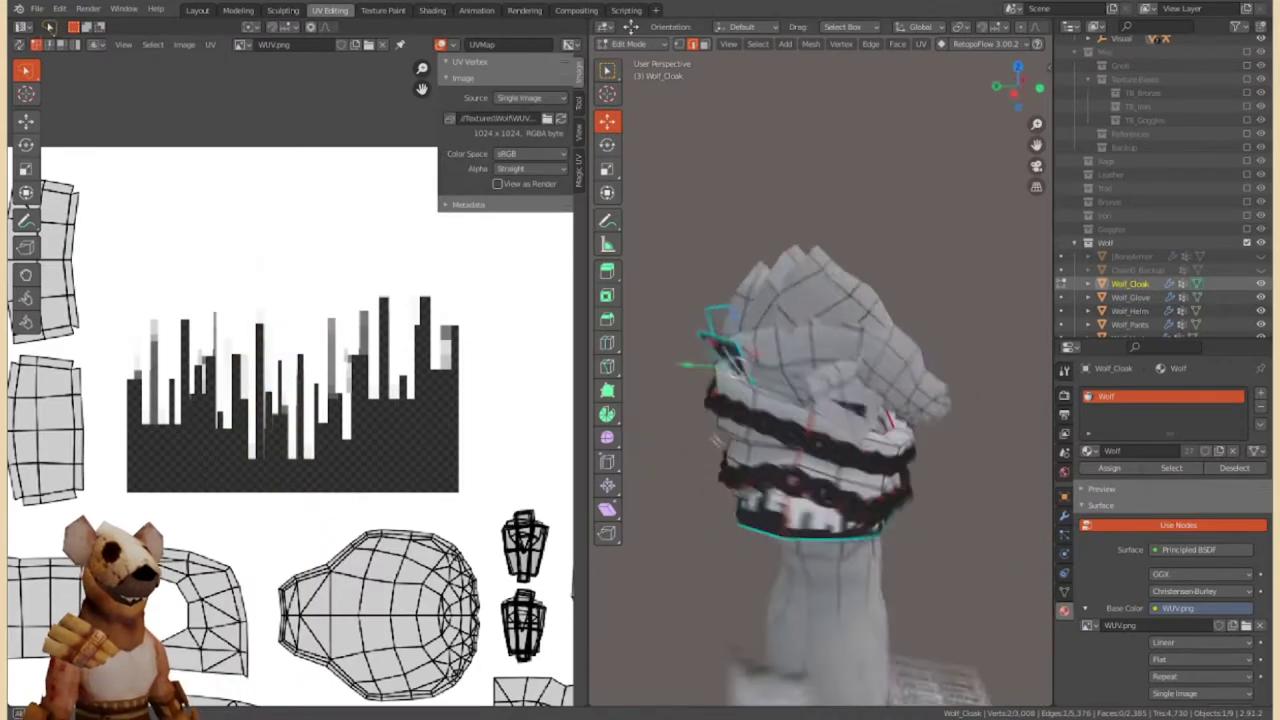
Move the linked cloak faces' UV island over the fringe strip and preview it in Object Mode.
{"action": "key", "text": "ctrl+l"}
{"action": "key", "text": "g"}
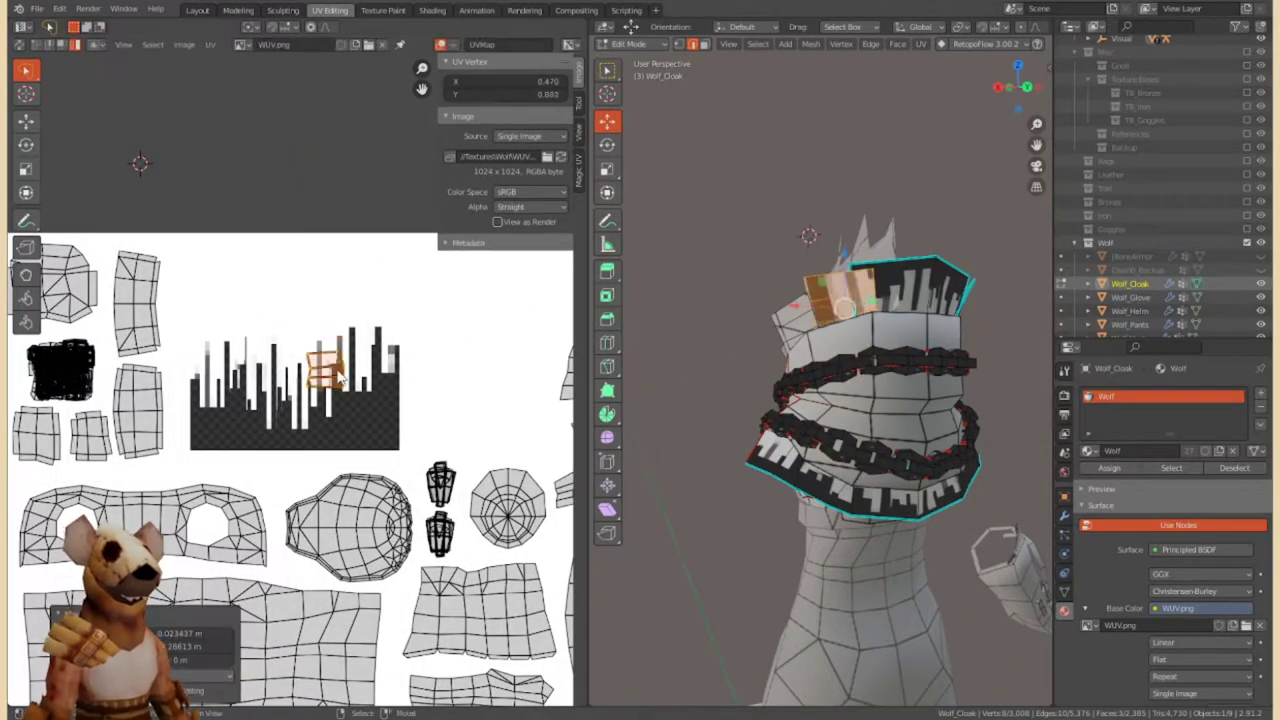
{"action": "scroll", "coordinate": [397, 345], "scroll_direction": "up", "scroll_amount": 3}
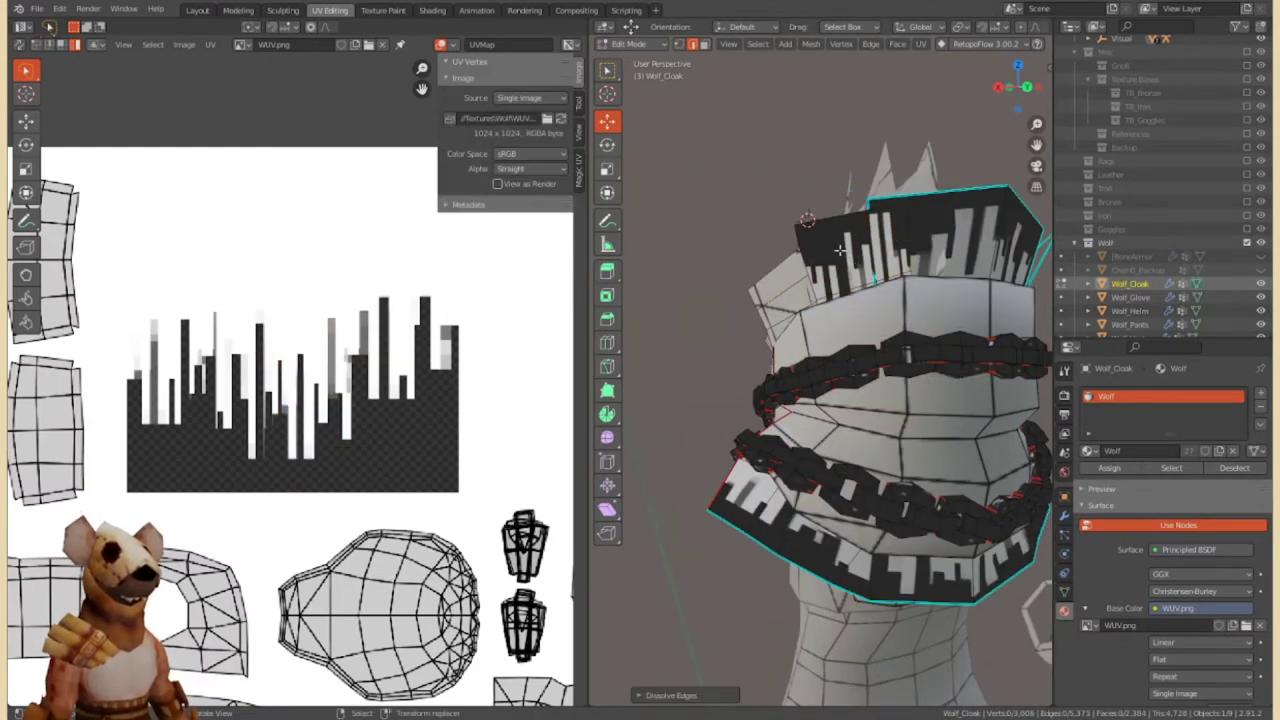
{"action": "key", "text": "g"}
{"action": "left_click", "coordinate": [405, 390]}
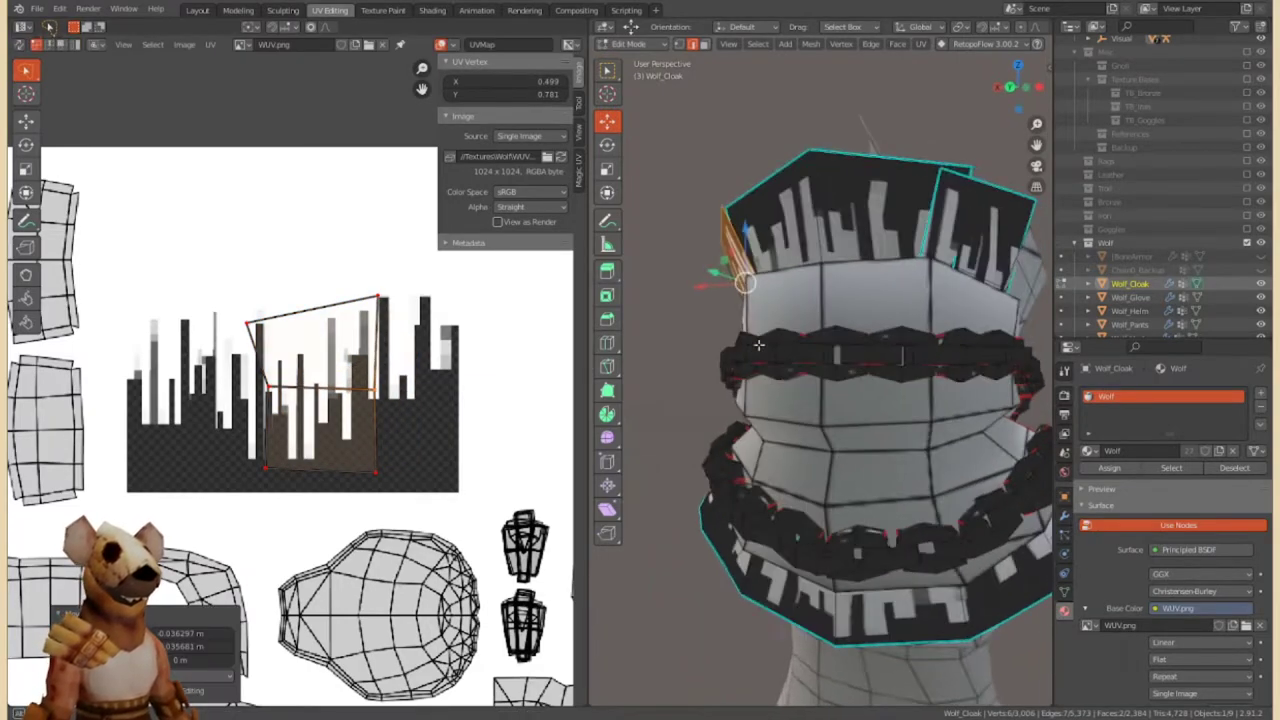
{"action": "scroll", "coordinate": [850, 390], "scroll_direction": "down", "scroll_amount": 5}
{"action": "left_click", "coordinate": [628, 44]}
{"action": "left_click", "coordinate": [630, 58]}
{"action": "middle_click_drag", "start_coordinate": [868, 387], "coordinate": [942, 184]}
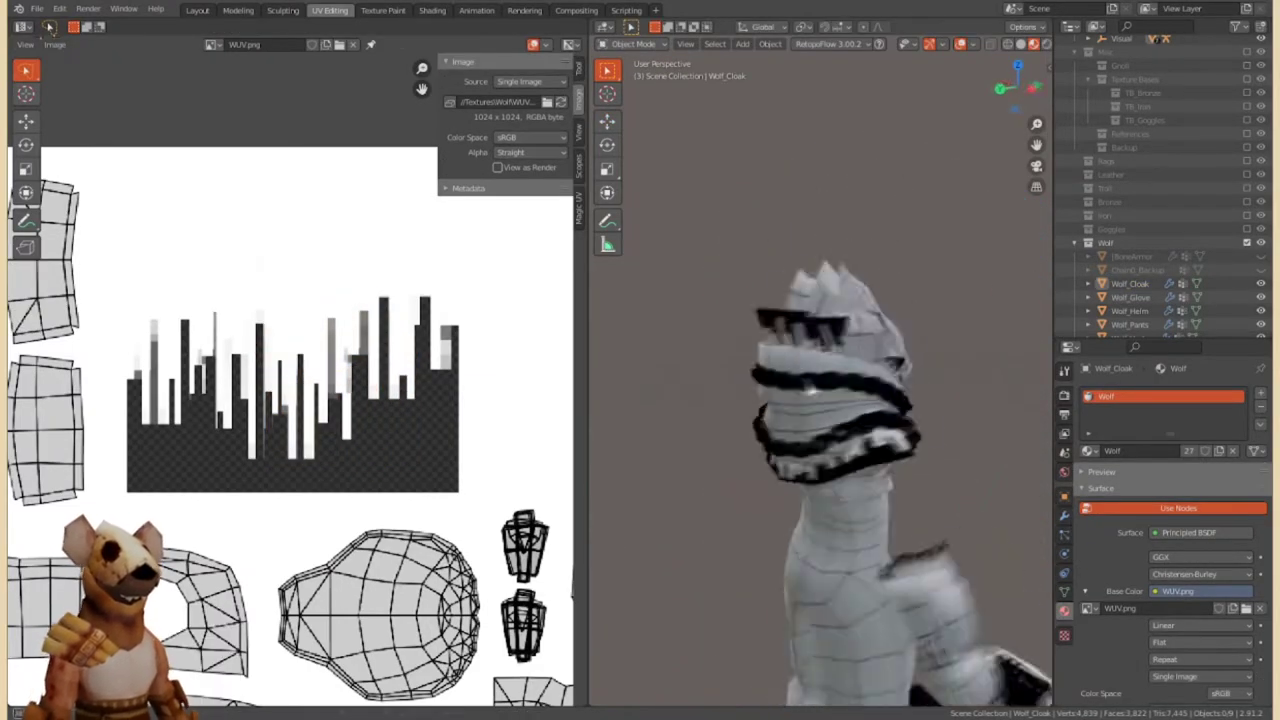
{"action": "scroll", "coordinate": [942, 184], "scroll_direction": "up", "scroll_amount": 4}
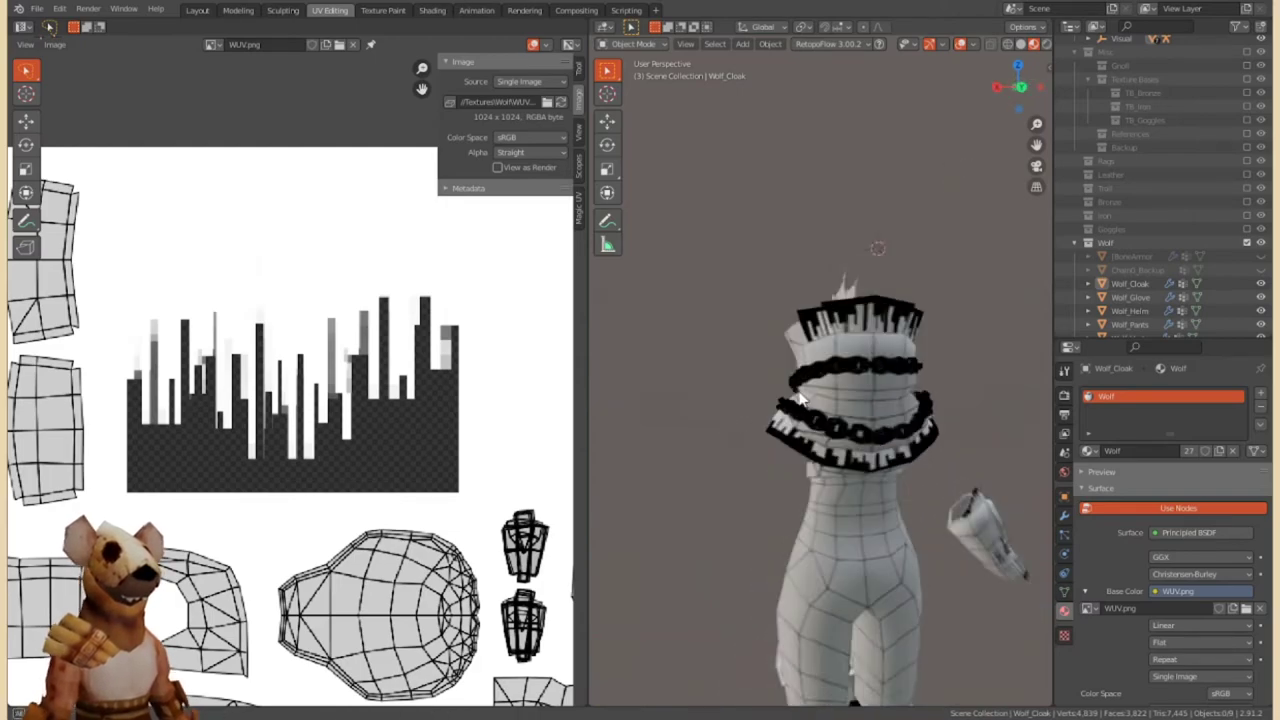
{"action": "middle_click_drag", "start_coordinate": [942, 184], "coordinate": [836, 305]}
Rotate fringe panel islands about 10 degrees, adjust another panel's top-left UV corner, then preview in Object Mode.
{"action": "key", "text": "Tab"}
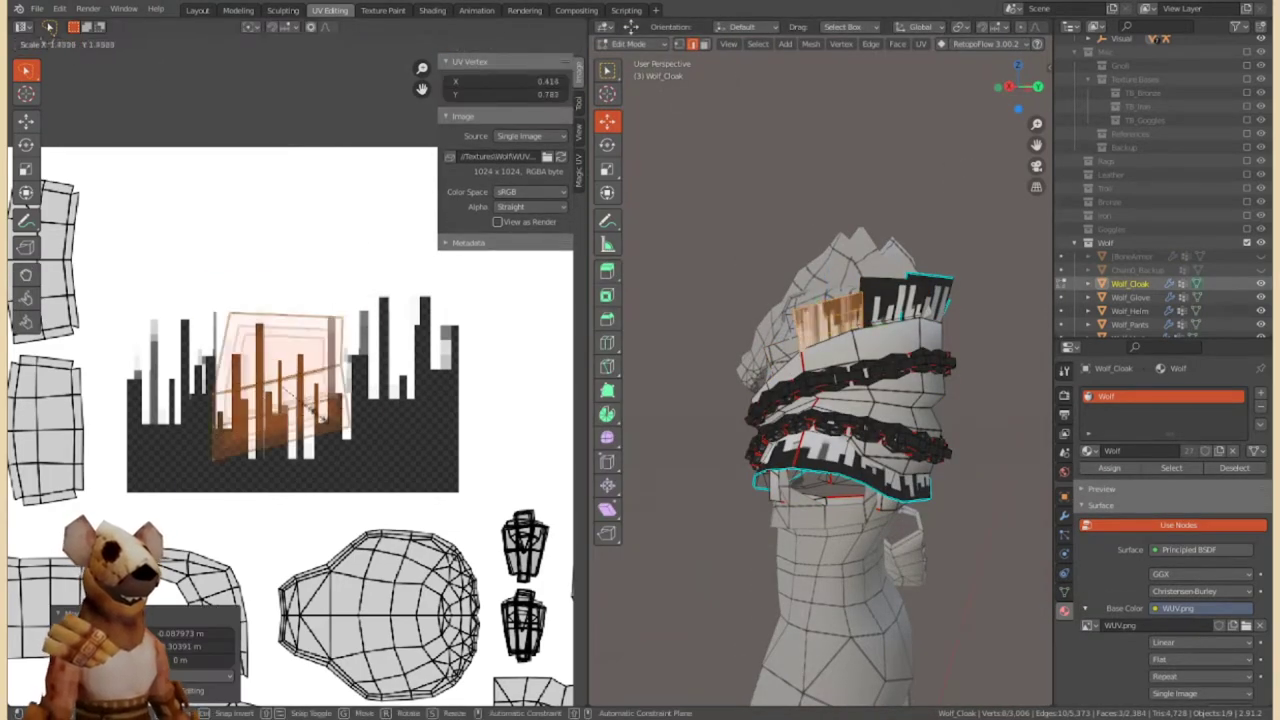
{"action": "key", "text": "r"}
{"action": "left_click", "coordinate": [385, 345]}
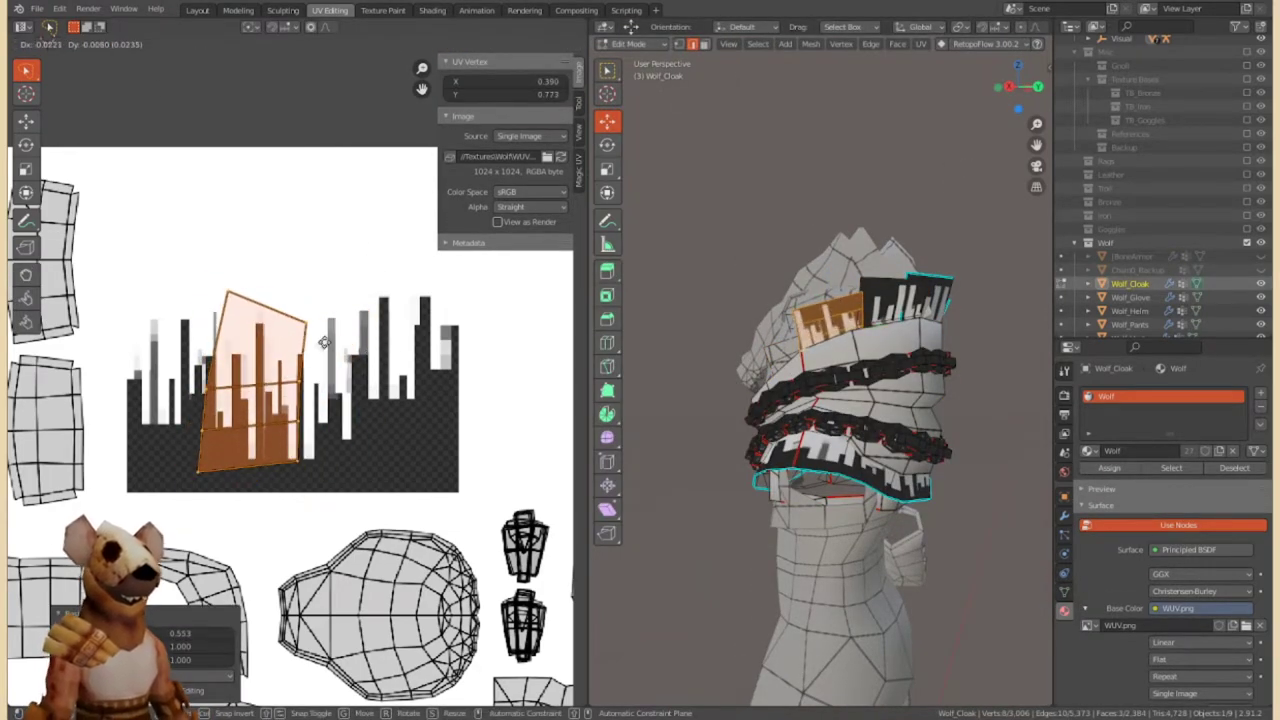
{"action": "key", "text": "r"}
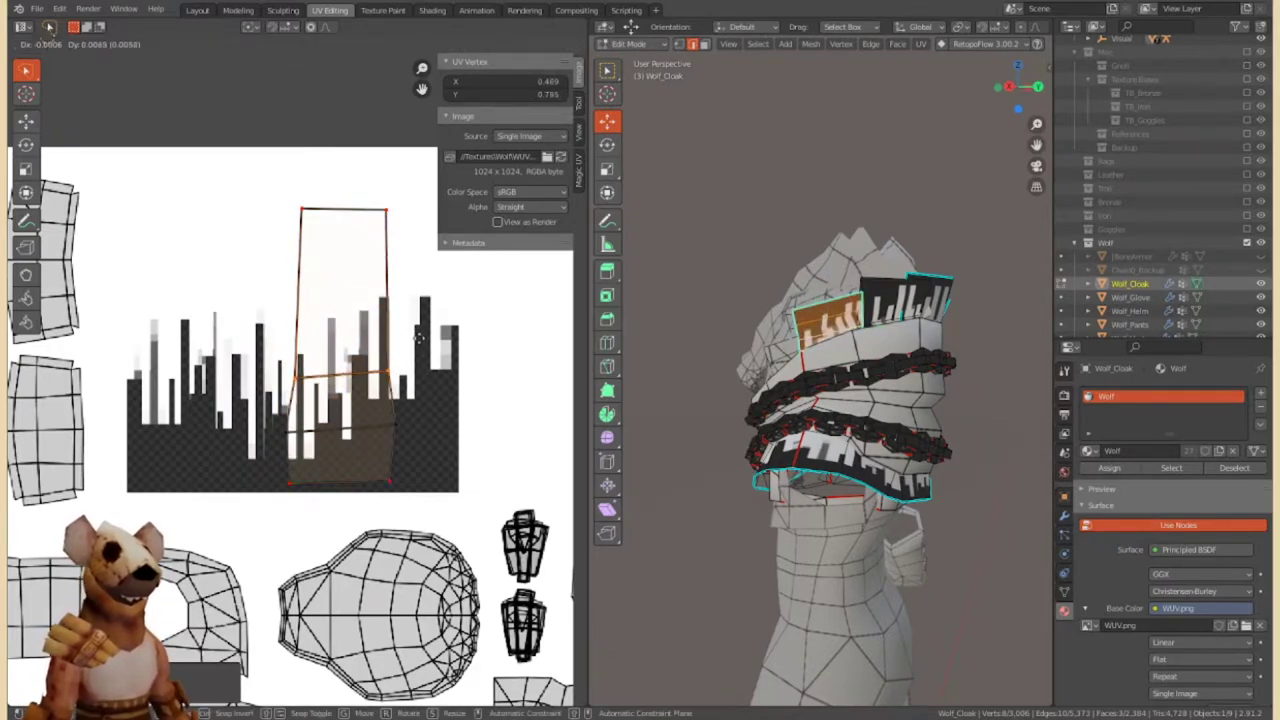
{"action": "middle_click_drag", "start_coordinate": [826, 328], "coordinate": [850, 320]}
{"action": "left_click", "coordinate": [870, 317]}
{"action": "key", "text": "ctrl+l"}
{"action": "left_click_drag", "start_coordinate": [259, 315], "coordinate": [274, 300]}
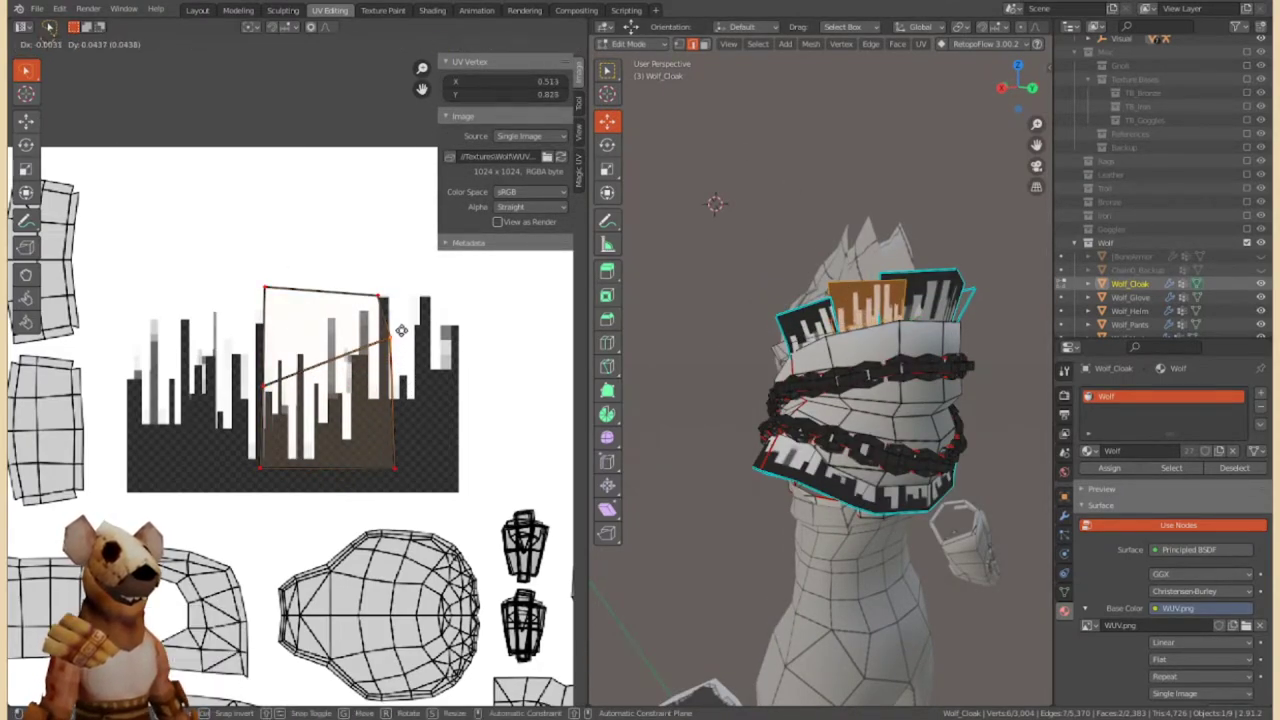
{"action": "left_click", "coordinate": [644, 44]}
{"action": "left_click", "coordinate": [644, 53]}
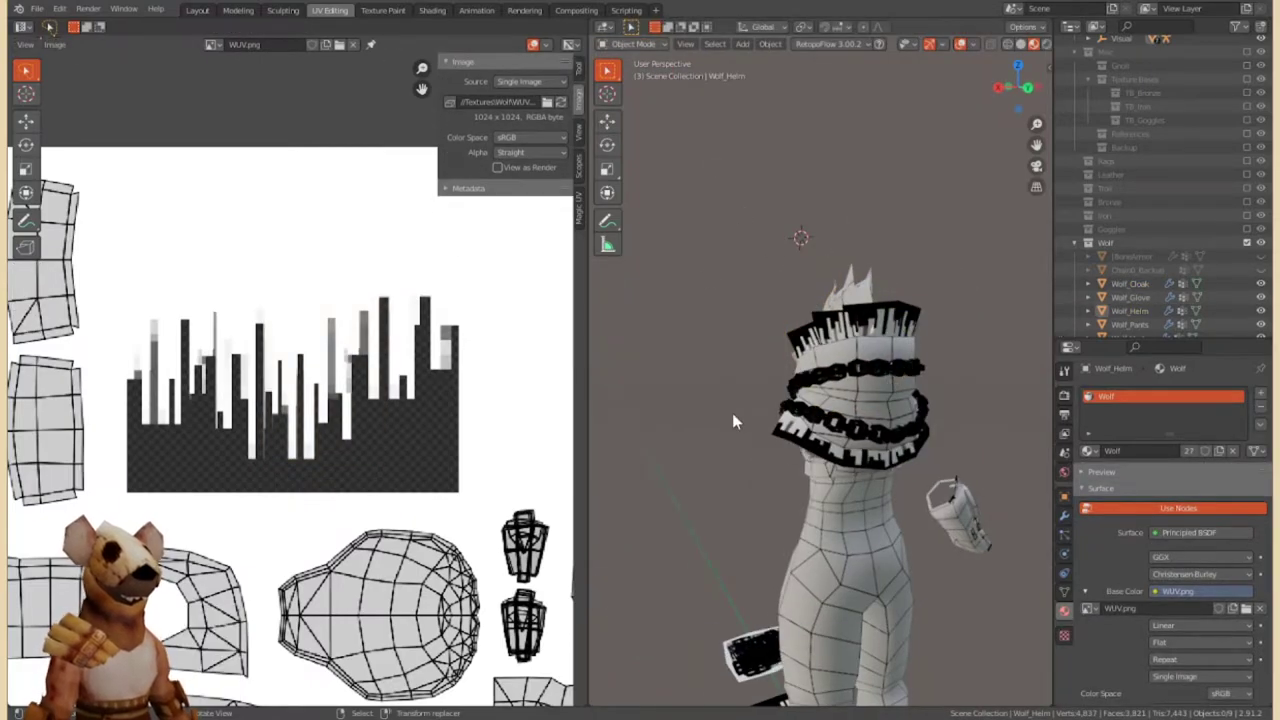
Mark a seam on the cloak's lower fringe band, unwrap it and stretch the UVs horizontally.
{"action": "mouse_move", "coordinate": [732, 413]}
{"action": "middle_mouse_down"}
{"action": "mouse_move", "coordinate": [812, 462]}
{"action": "mouse_move", "coordinate": [917, 455]}
{"action": "mouse_move", "coordinate": [830, 440]}
{"action": "middle_mouse_up"}
{"action": "left_click", "coordinate": [812, 462]}
{"action": "key", "text": "KP_Decimal"}
{"action": "key", "text": "Tab"}
{"action": "key", "text": "ctrl+e"}
{"action": "left_click", "coordinate": [917, 452]}
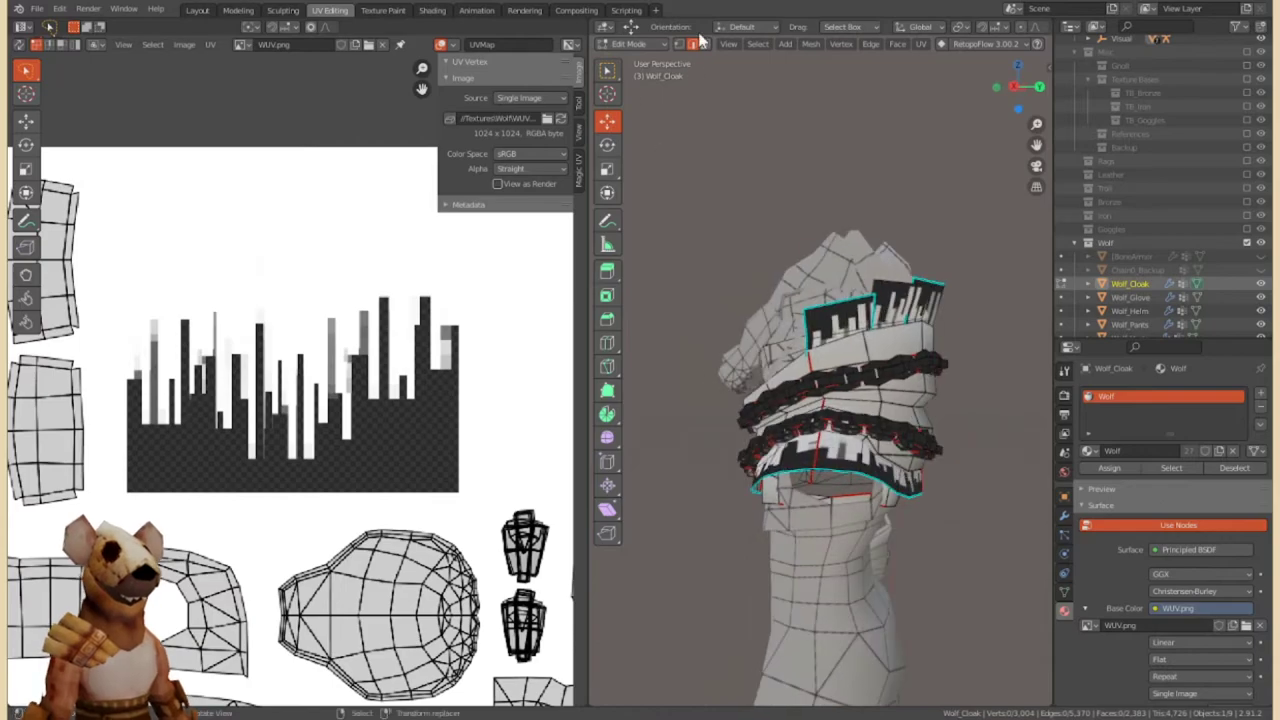
{"action": "key", "text": "u"}
{"action": "key", "text": "g"}
{"action": "key", "text": "x"}
{"action": "key", "text": "s"}
{"action": "key", "text": "x"}
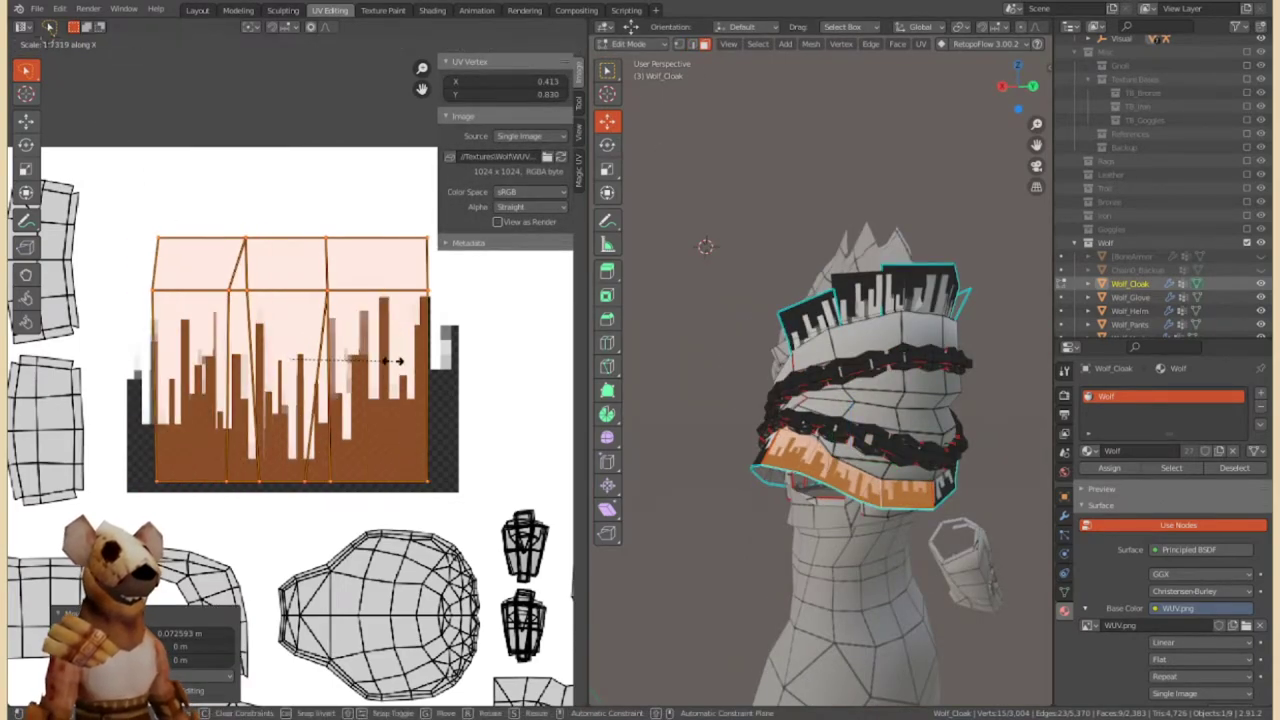
Move the top and bottom UV vertex rows vertically to fit the fringe strip.
{"action": "left_click", "coordinate": [49, 44]}
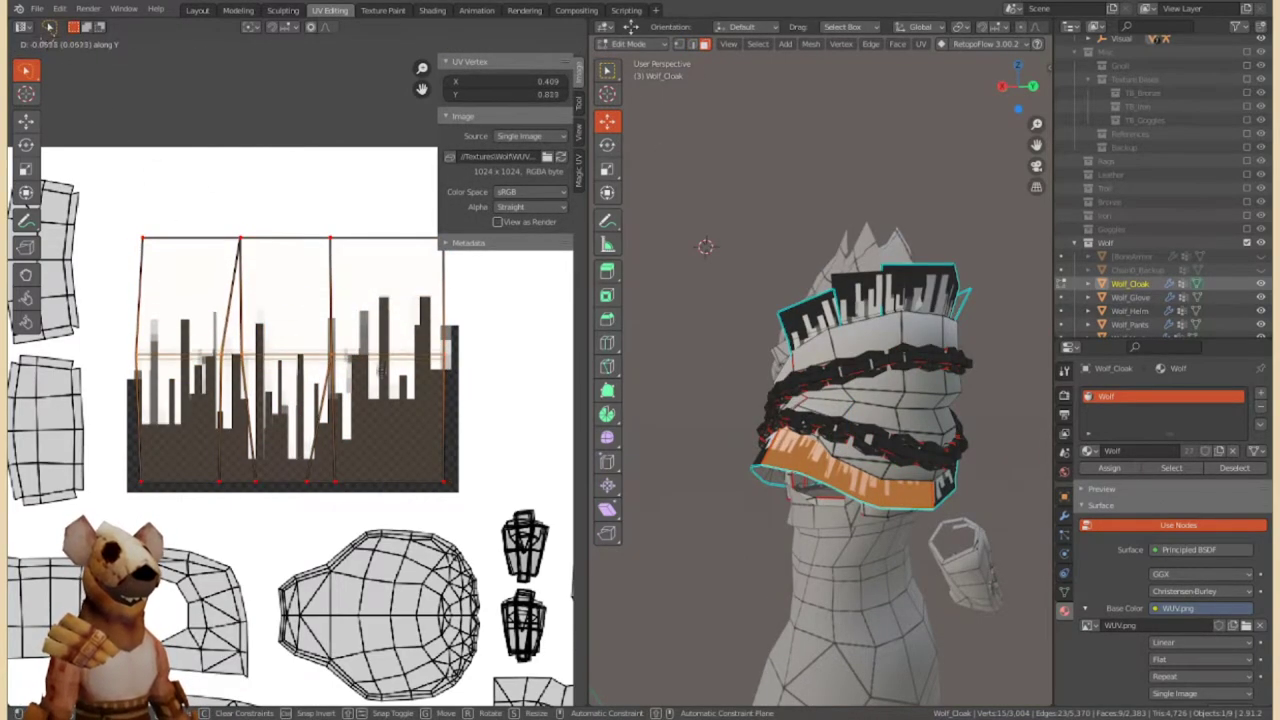
{"action": "left_click", "coordinate": [443, 352]}
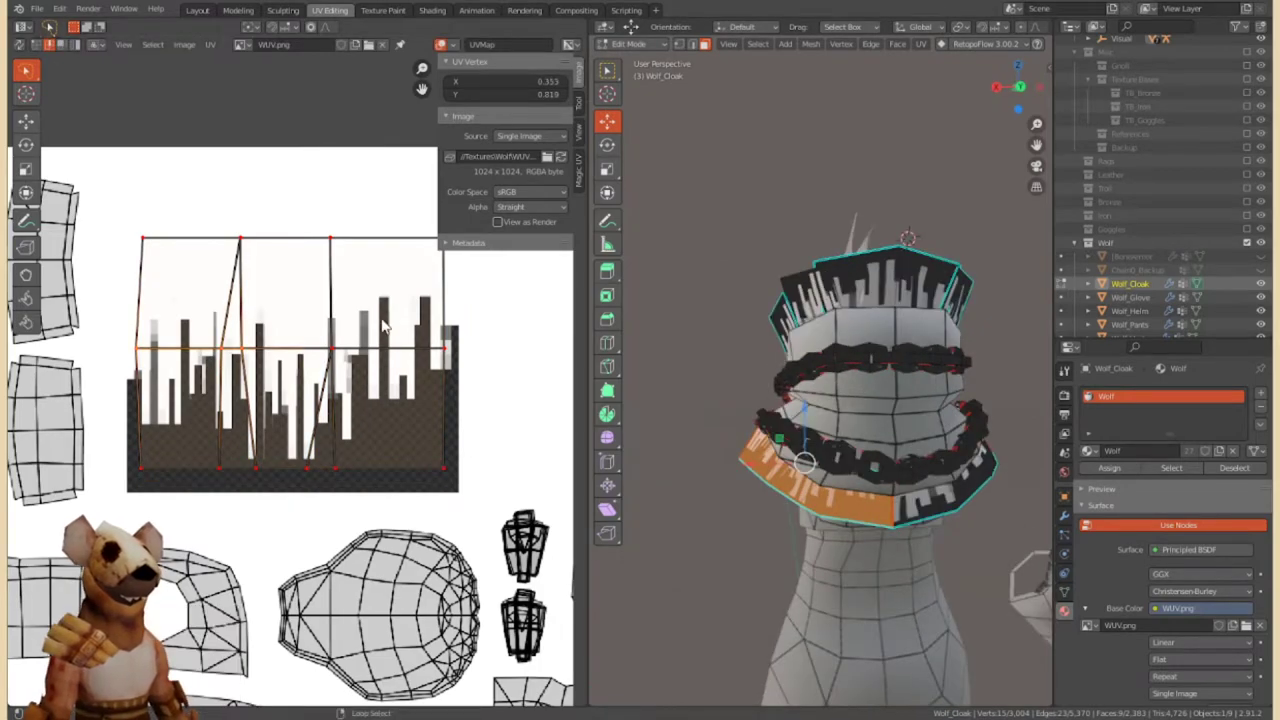
{"action": "left_click_drag", "start_coordinate": [143, 492], "coordinate": [452, 445]}
{"action": "key", "text": "g"}
{"action": "key", "text": "Return"}
{"action": "key", "text": "alt+a"}
Scale the remaining lower fringe faces' UVs along X and move their bottom row along Y.
{"action": "mouse_move", "coordinate": [850, 400]}
{"action": "middle_mouse_down"}
{"action": "mouse_move", "coordinate": [900, 380]}
{"action": "mouse_move", "coordinate": [880, 390]}
{"action": "middle_mouse_up"}
{"action": "left_click", "coordinate": [930, 470]}
{"action": "key", "text": "s"}
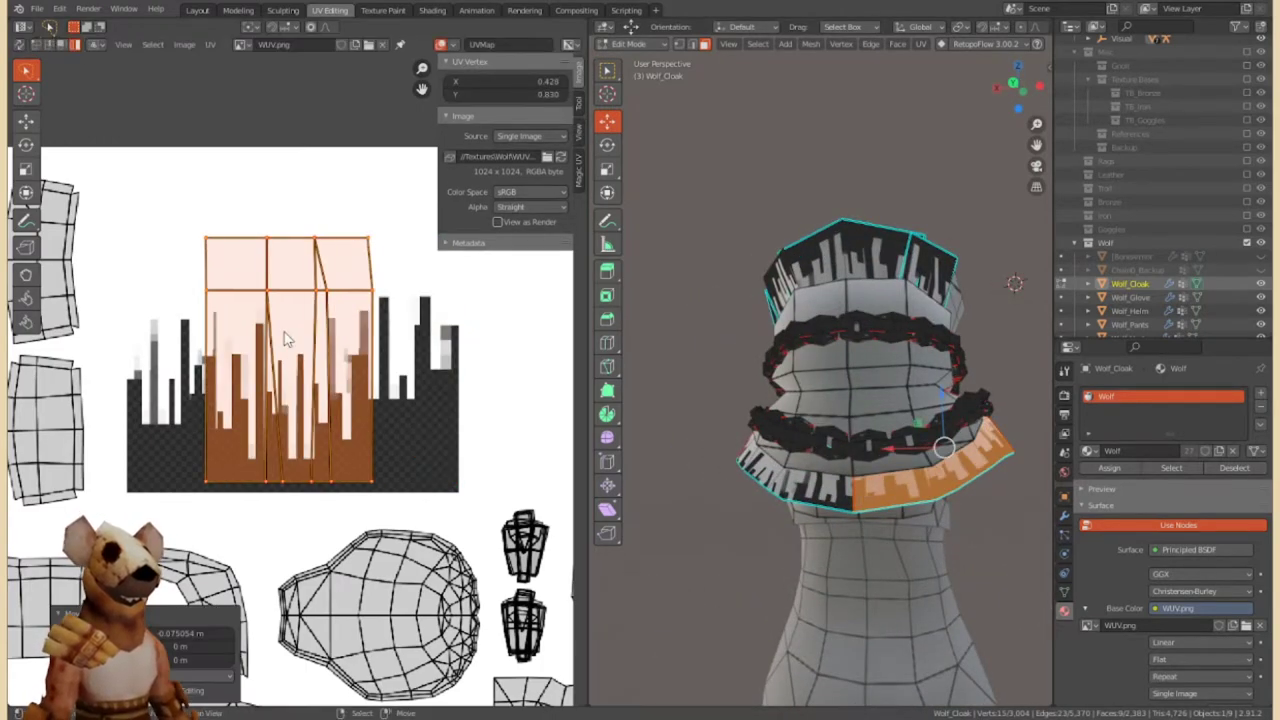
{"action": "key", "text": "x"}
{"action": "left_click", "coordinate": [296, 473], "text": "alt"}
{"action": "key", "text": "g"}
{"action": "key", "text": "y"}
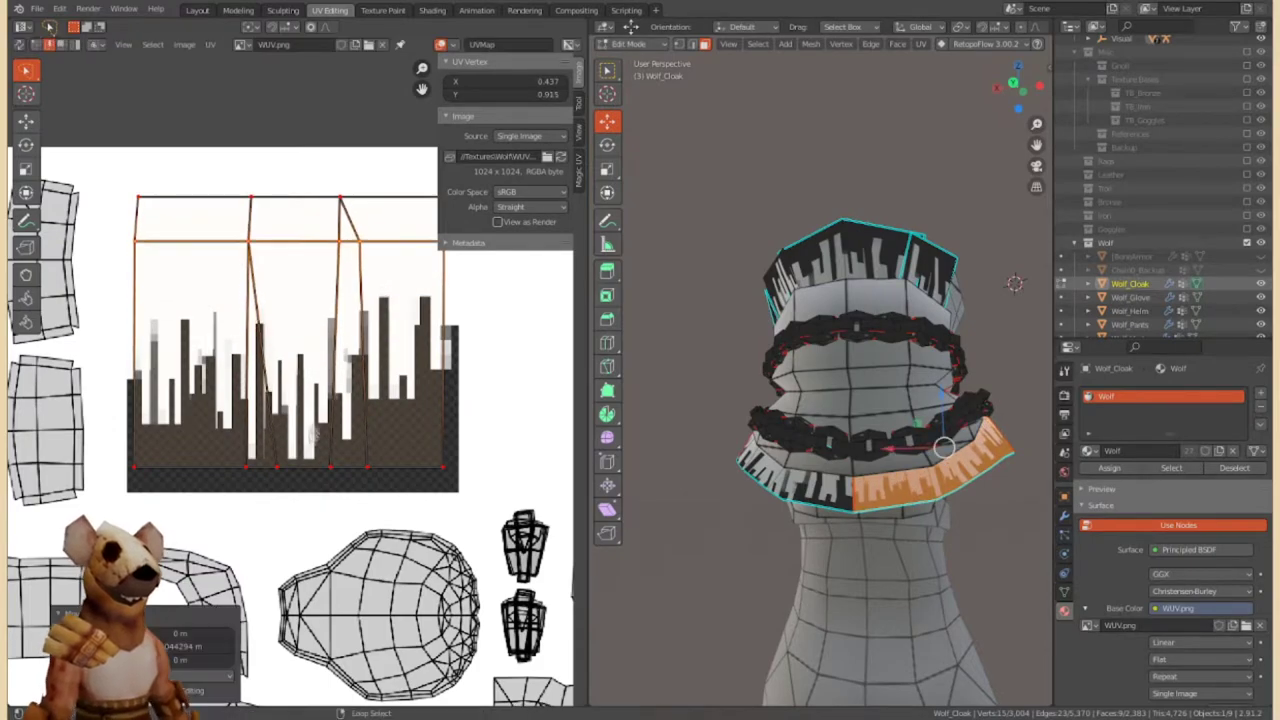
{"action": "key", "text": "Return"}
Return to Object Mode, check the hem and save the .blend file.
{"action": "key", "text": "Tab"}
{"action": "middle_click_drag", "start_coordinate": [850, 400], "coordinate": [900, 390]}
{"action": "key", "text": "ctrl+s"}
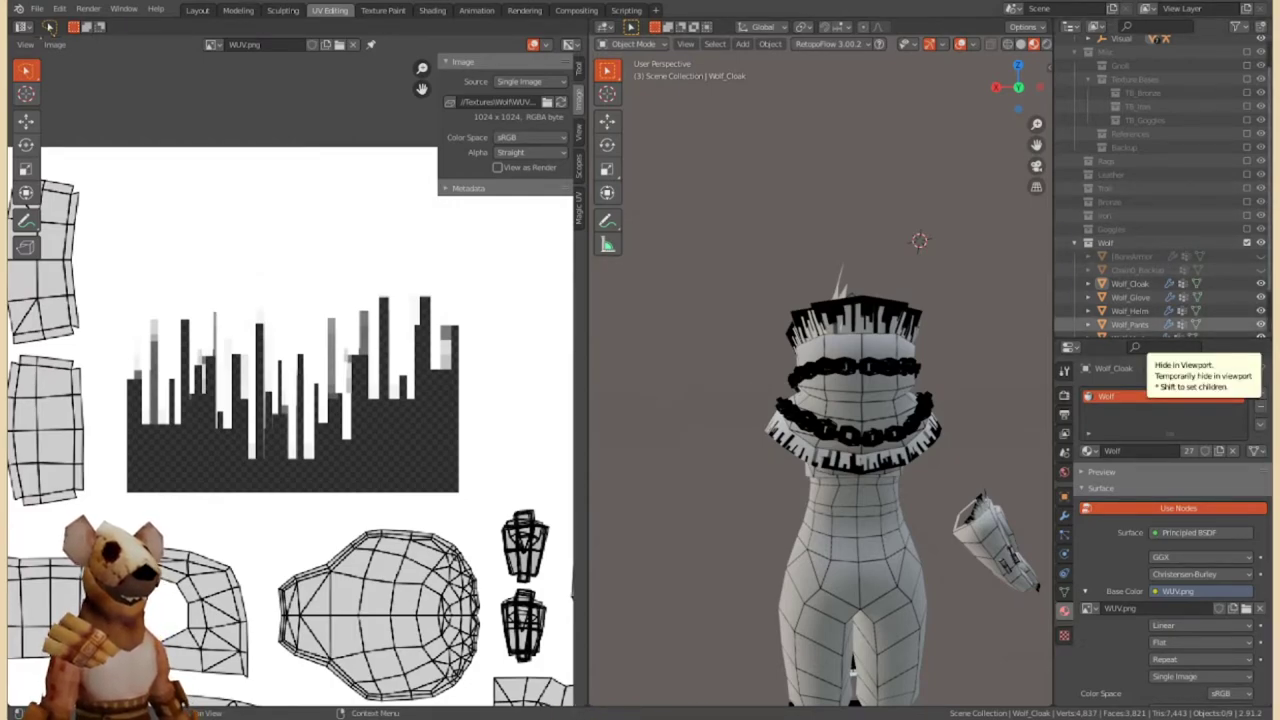
Enter Edit Mode on the cloak, then scale and slide a top fringe panel's UVs onto the strip.
{"action": "middle_click_drag", "start_coordinate": [850, 400], "coordinate": [900, 380]}
{"action": "left_click", "coordinate": [628, 44]}
{"action": "left_click", "coordinate": [640, 64]}
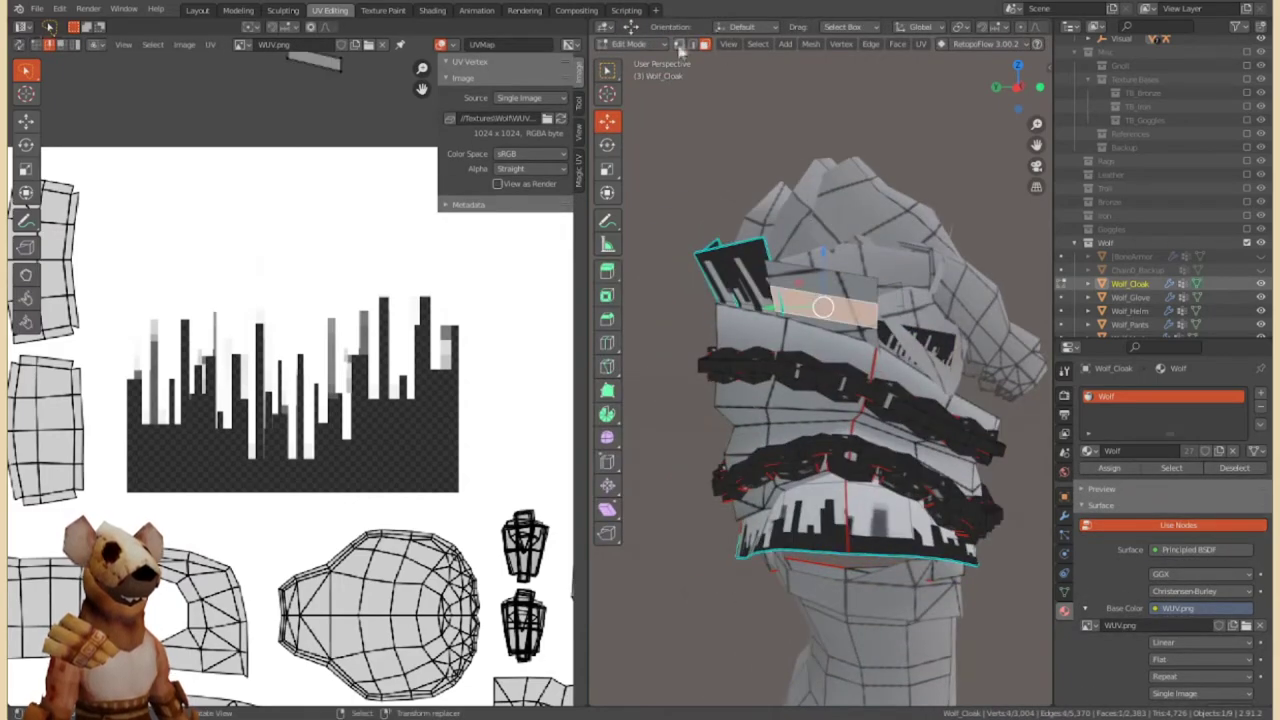
{"action": "left_click", "coordinate": [816, 258], "text": "shift"}
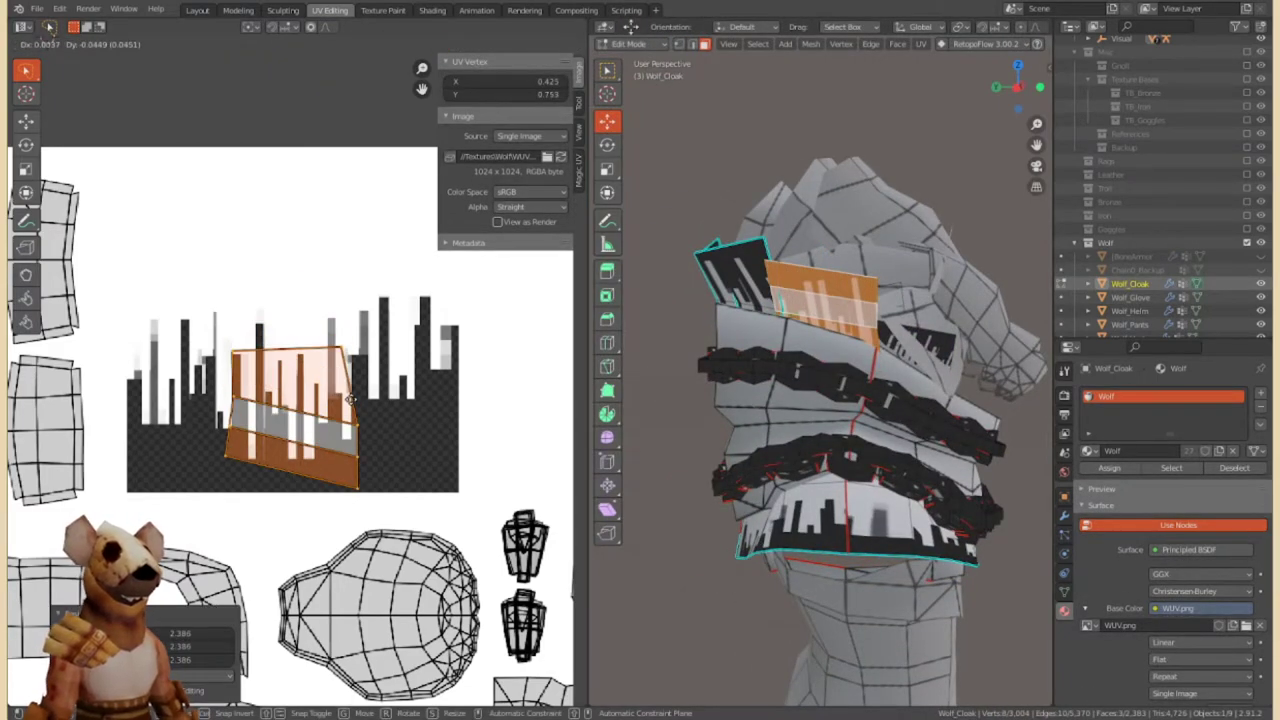
{"action": "middle_click_drag", "start_coordinate": [850, 380], "coordinate": [888, 371]}
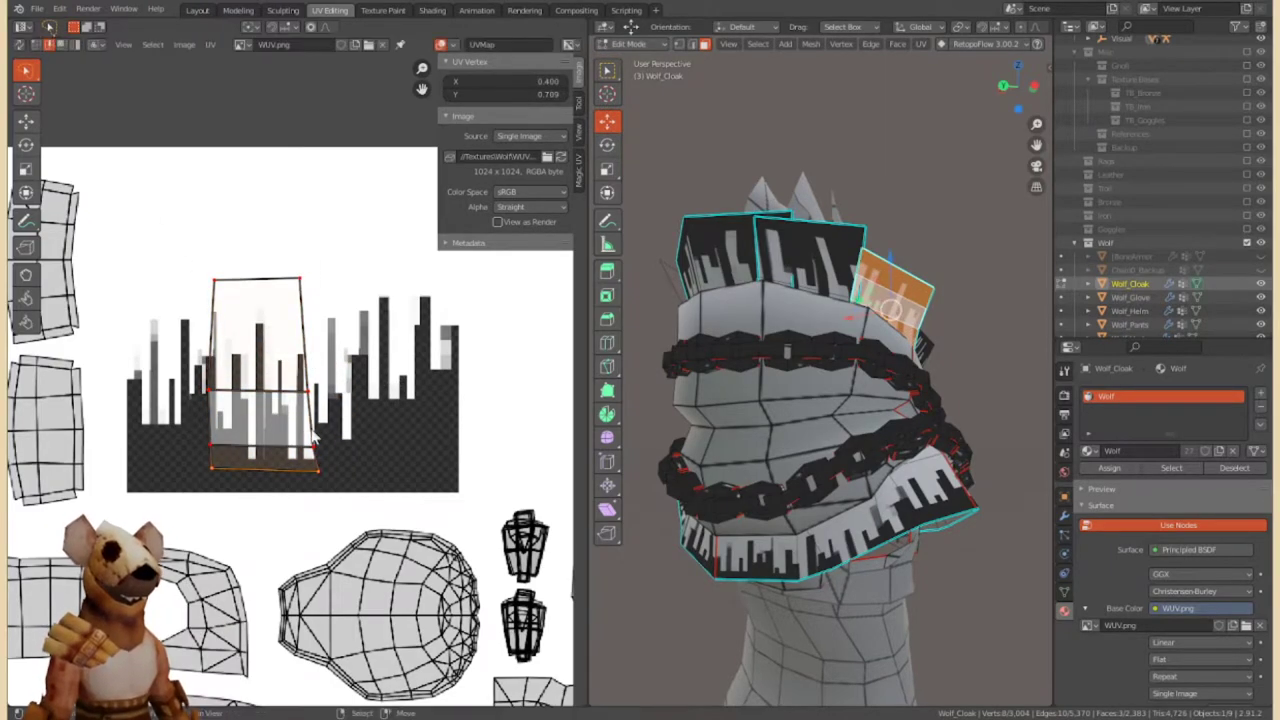
{"action": "scroll", "coordinate": [296, 381], "scroll_direction": "up", "scroll_amount": 1}
{"action": "key", "text": "s"}
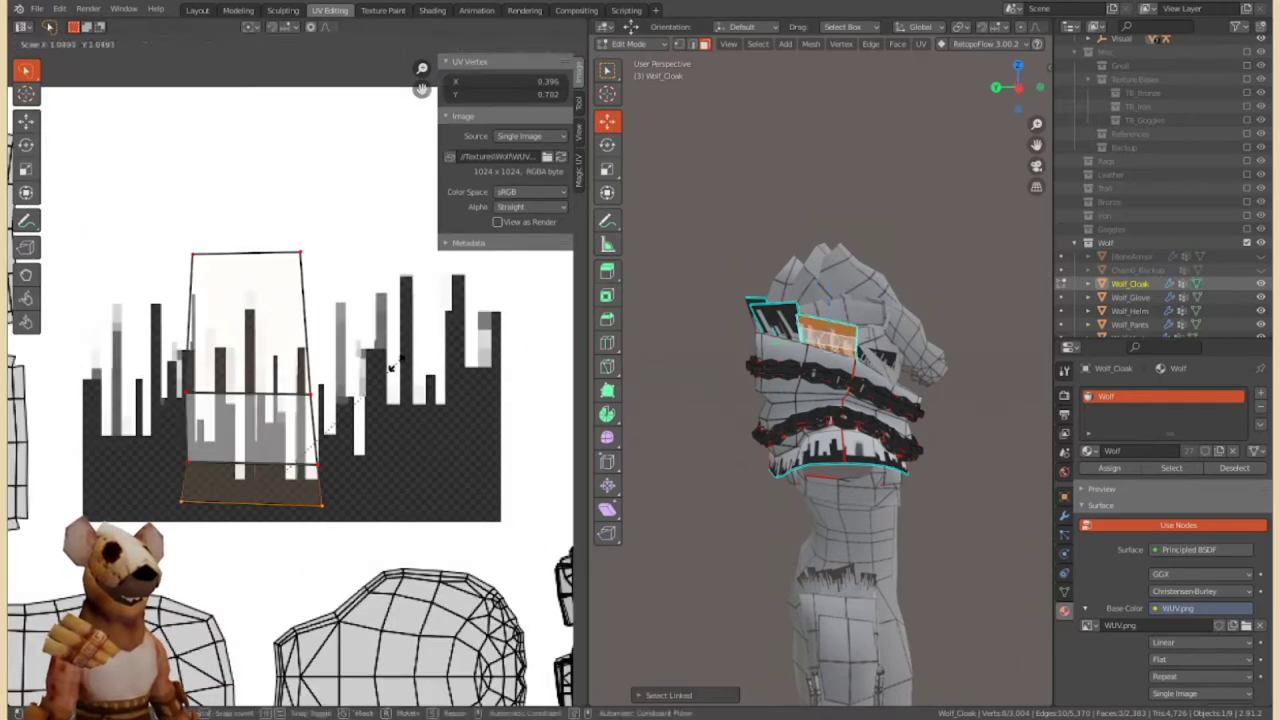
{"action": "key", "text": "x"}
{"action": "left_click", "coordinate": [375, 367]}
{"action": "key", "text": "g"}
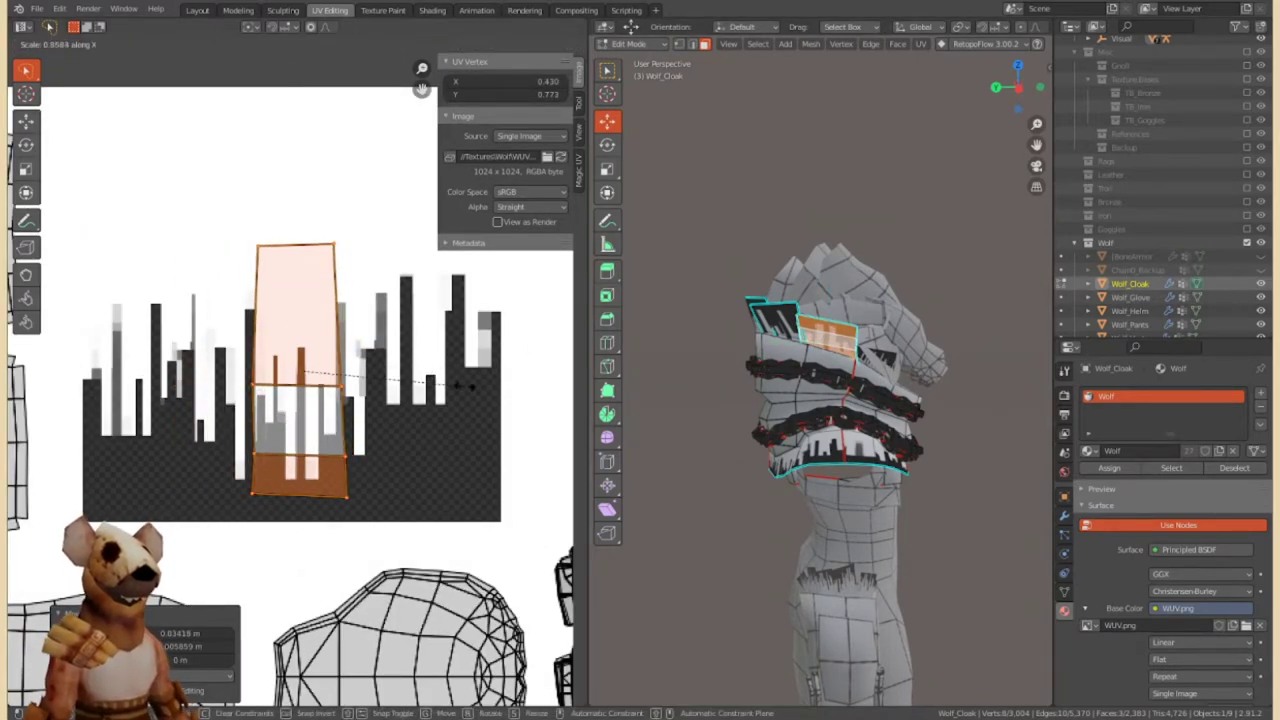
{"action": "key", "text": "g"}
Dissolve the cloak's extra edge loop and leave Edit Mode.
{"action": "mouse_move", "coordinate": [780, 420]}
{"action": "middle_mouse_down"}
{"action": "mouse_move", "coordinate": [840, 320]}
{"action": "mouse_move", "coordinate": [767, 410]}
{"action": "mouse_move", "coordinate": [829, 388]}
{"action": "mouse_move", "coordinate": [972, 414]}
{"action": "mouse_move", "coordinate": [827, 514]}
{"action": "mouse_move", "coordinate": [817, 452]}
{"action": "mouse_move", "coordinate": [884, 378]}
{"action": "middle_mouse_up"}
{"action": "left_click", "coordinate": [852, 313], "text": "alt"}
{"action": "key", "text": "x"}
{"action": "left_click", "coordinate": [852, 313]}
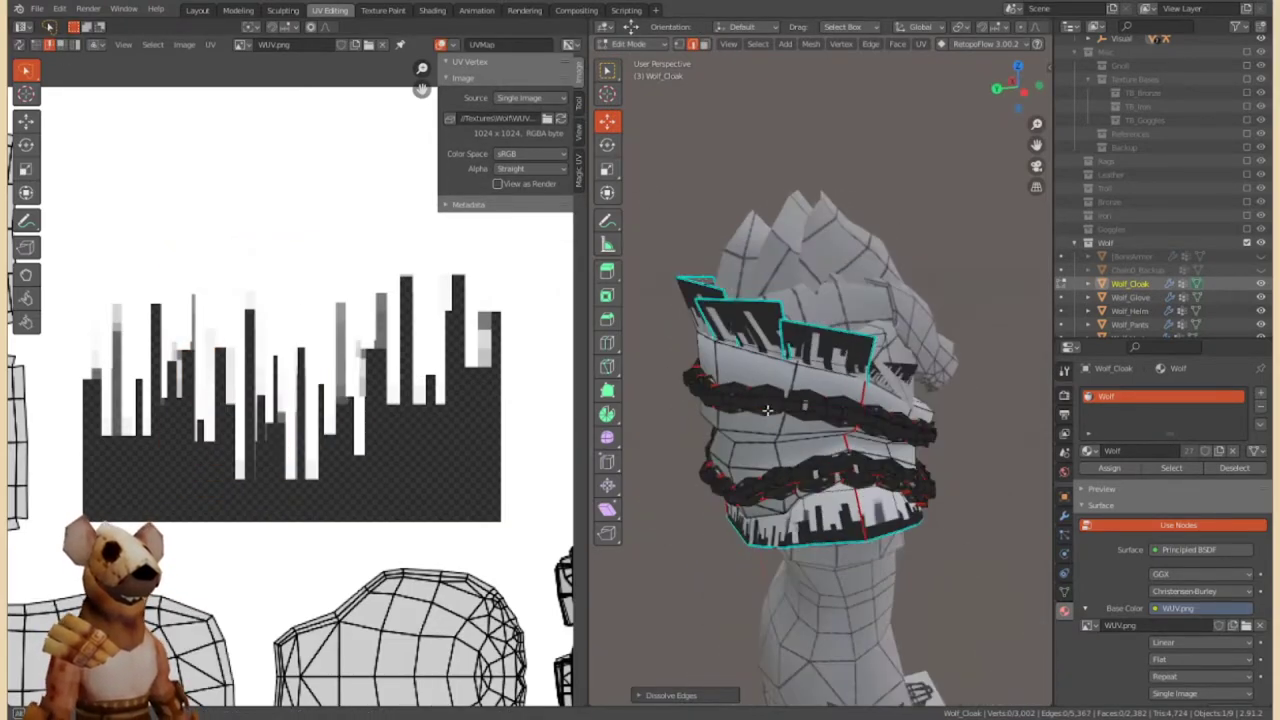
{"action": "key", "text": "Tab"}
Hide the body, helm and pants and re-enter Edit Mode on Wolf_Cloak.
{"action": "key", "text": "shift+h"}
{"action": "left_click", "coordinate": [817, 452]}
{"action": "scroll", "coordinate": [884, 378], "scroll_direction": "up", "scroll_amount": 4}
{"action": "key", "text": "Tab"}
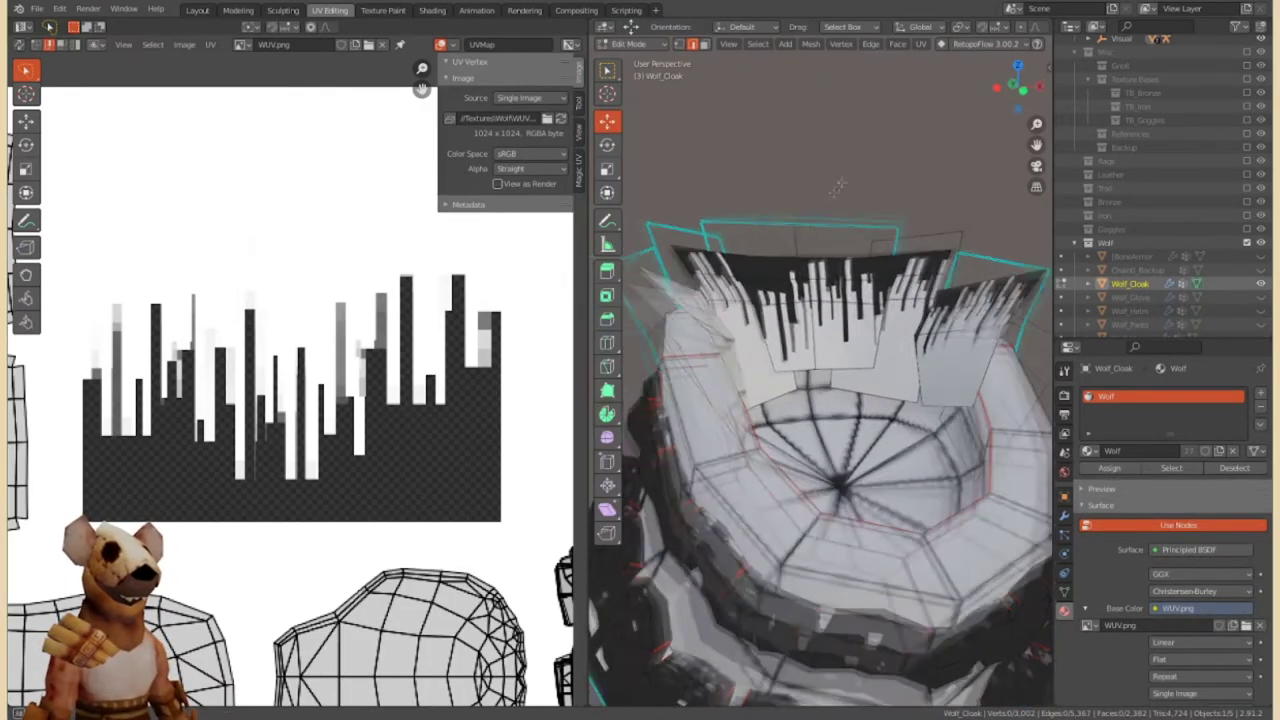
{"action": "scroll", "coordinate": [857, 367], "scroll_direction": "down", "scroll_amount": 3}
Move the top fringe panels' UV islands onto the fringe strip.
{"action": "left_click", "coordinate": [728, 320]}
{"action": "mouse_move", "coordinate": [728, 320]}
{"action": "middle_mouse_down"}
{"action": "mouse_move", "coordinate": [959, 320]}
{"action": "mouse_move", "coordinate": [720, 330]}
{"action": "mouse_move", "coordinate": [710, 250]}
{"action": "mouse_move", "coordinate": [780, 345]}
{"action": "mouse_move", "coordinate": [900, 345]}
{"action": "middle_mouse_up"}
{"action": "left_click", "coordinate": [714, 357]}
{"action": "left_click", "coordinate": [780, 345]}
{"action": "key", "text": "g"}
{"action": "left_click", "coordinate": [386, 397]}
{"action": "left_click", "coordinate": [910, 330]}
{"action": "key", "text": "g"}
{"action": "key", "text": "g"}
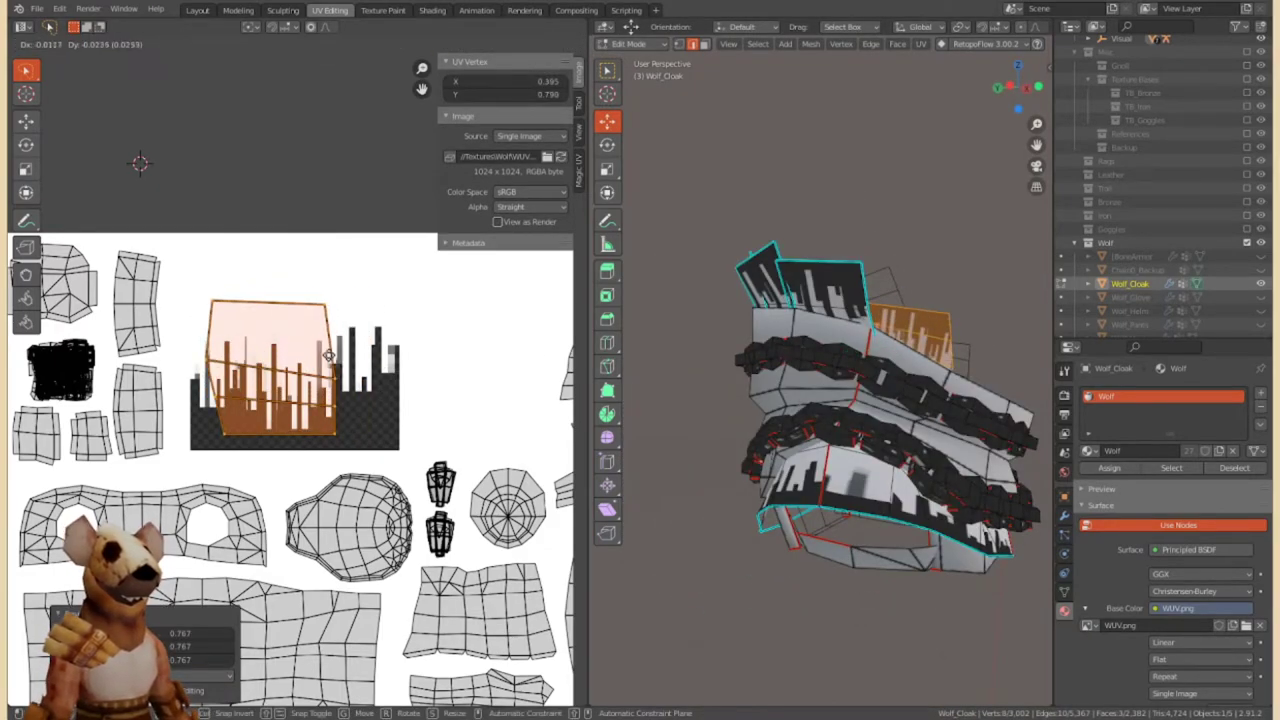
{"action": "left_click", "coordinate": [372, 323]}
Select the linked fringe panel, then clear the selection and view the cloak from the front.
{"action": "mouse_move", "coordinate": [760, 400]}
{"action": "middle_mouse_down"}
{"action": "mouse_move", "coordinate": [928, 360]}
{"action": "mouse_move", "coordinate": [905, 360]}
{"action": "middle_mouse_up"}
{"action": "key", "text": "ctrl+l"}
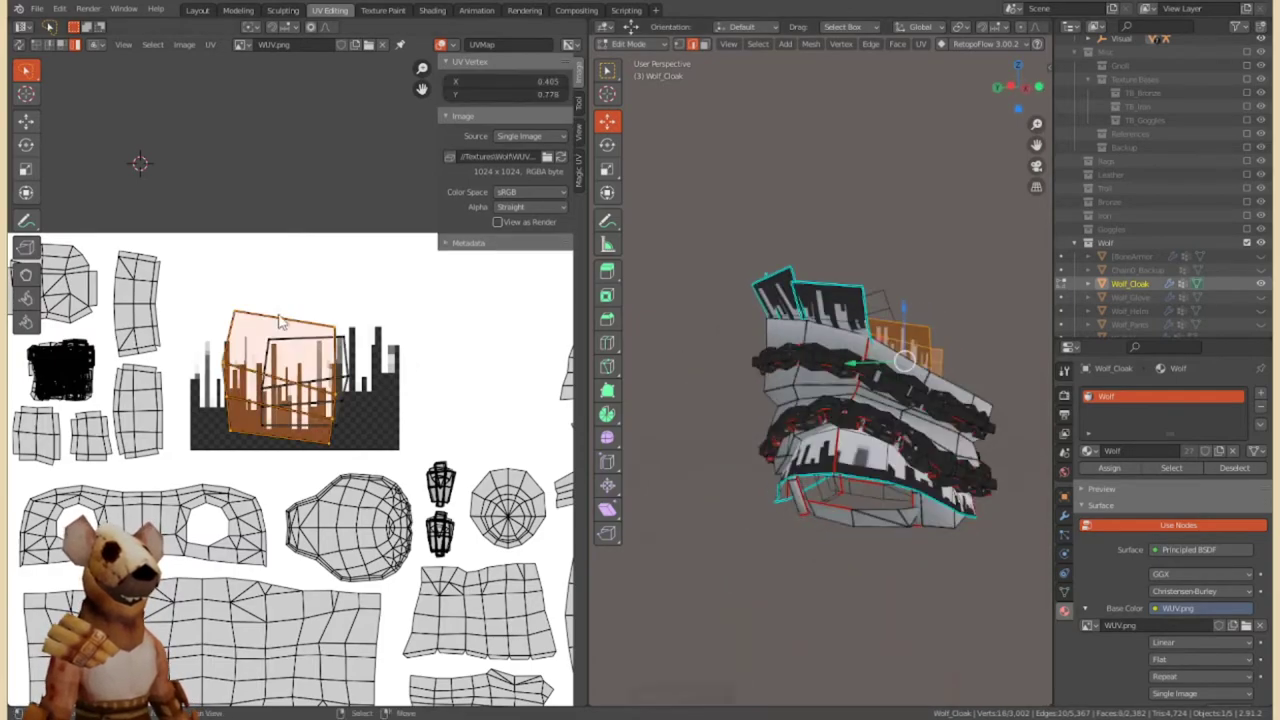
{"action": "key", "text": "alt+a"}
{"action": "middle_click_drag", "start_coordinate": [903, 360], "coordinate": [848, 390]}
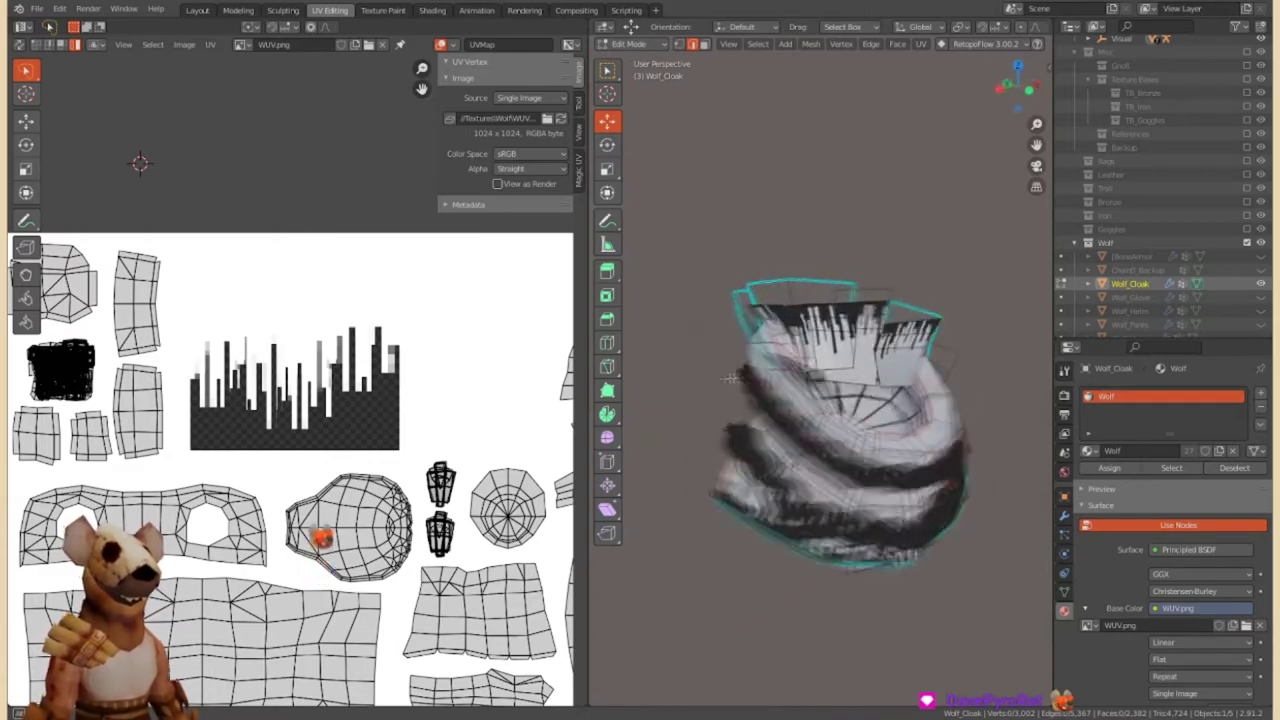
{"action": "middle_click_drag", "start_coordinate": [705, 454], "coordinate": [830, 420]}
Select the lower fringe UV island, widen it along X and attempt raising its top edge.
{"action": "scroll", "coordinate": [805, 420], "scroll_direction": "up", "scroll_amount": 3}
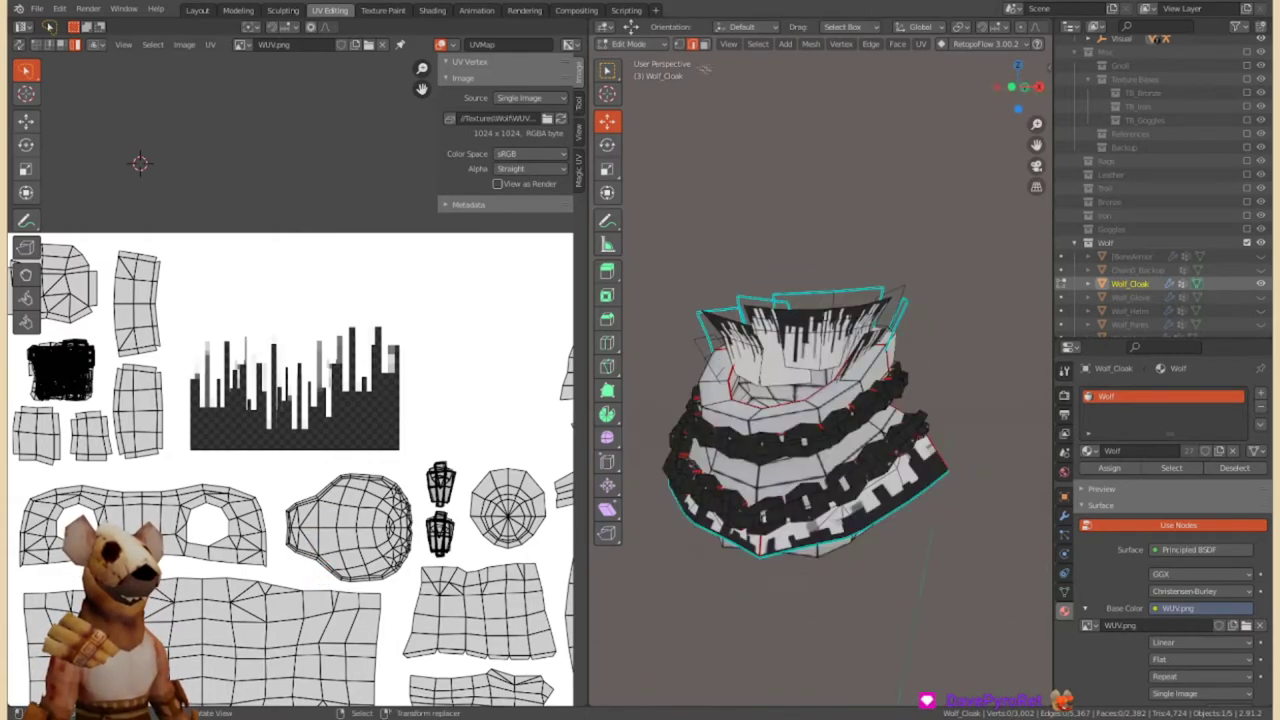
{"action": "key", "text": "l"}
{"action": "key", "text": "s"}
{"action": "key", "text": "x"}
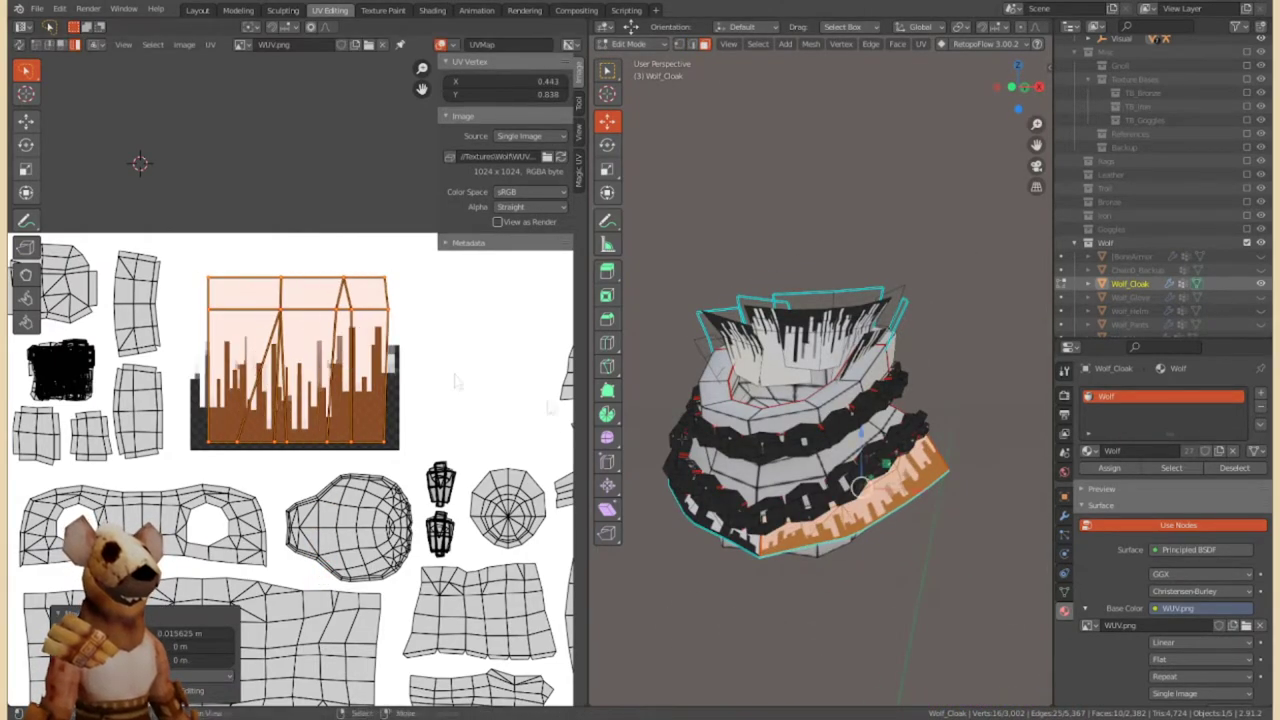
{"action": "middle_click_drag", "start_coordinate": [860, 487], "coordinate": [920, 470]}
{"action": "left_click", "coordinate": [332, 432]}
{"action": "key", "text": "g"}
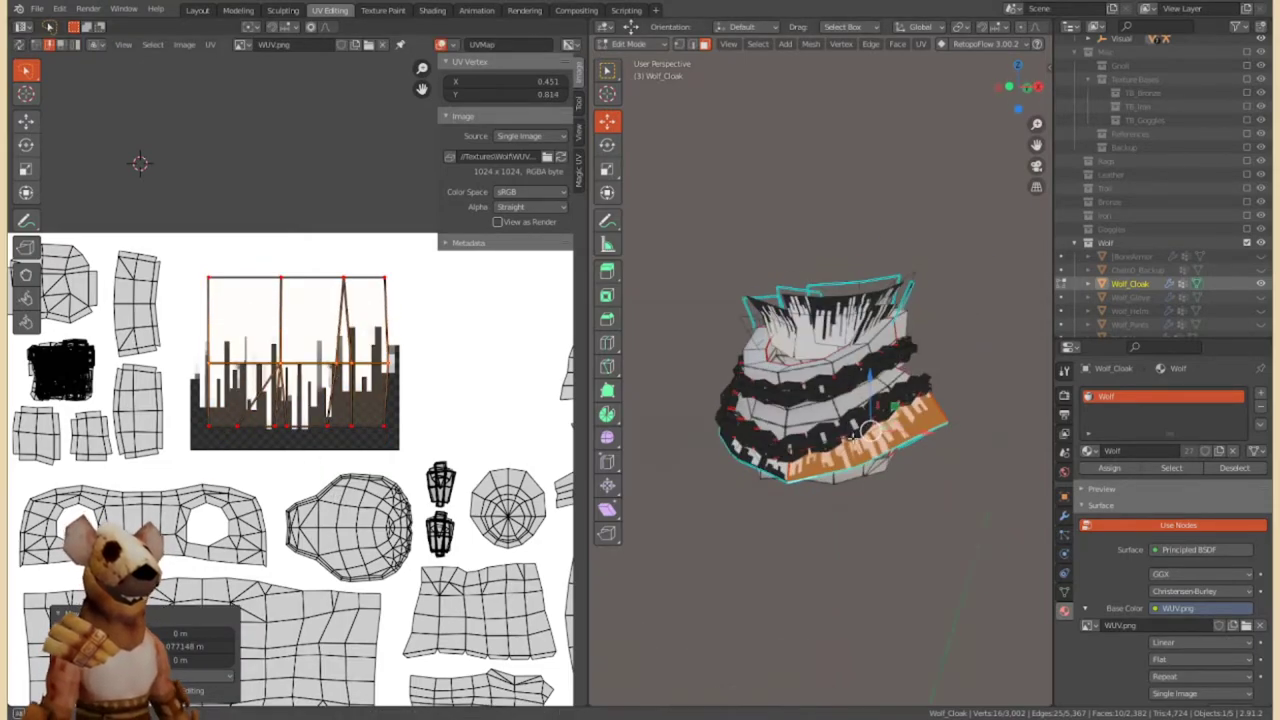
{"action": "scroll", "coordinate": [396, 438], "scroll_direction": "up", "scroll_amount": 2}
{"action": "middle_click_drag", "start_coordinate": [830, 400], "coordinate": [790, 430]}
{"action": "key", "text": "ctrl+z"}
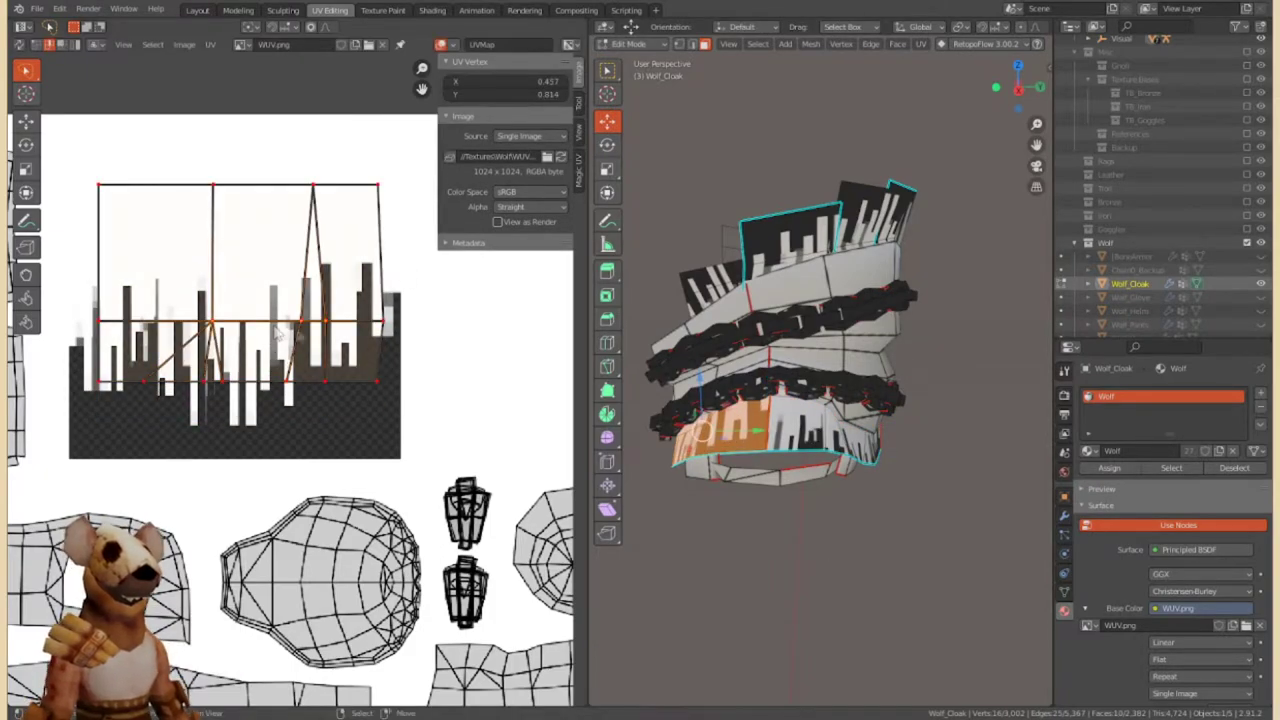
{"action": "left_click", "coordinate": [262, 188]}
{"action": "mouse_move", "coordinate": [820, 380]}
{"action": "middle_mouse_down"}
{"action": "mouse_move", "coordinate": [843, 411]}
{"action": "mouse_move", "coordinate": [843, 398]}
{"action": "middle_mouse_up"}
{"action": "key", "text": "Escape"}
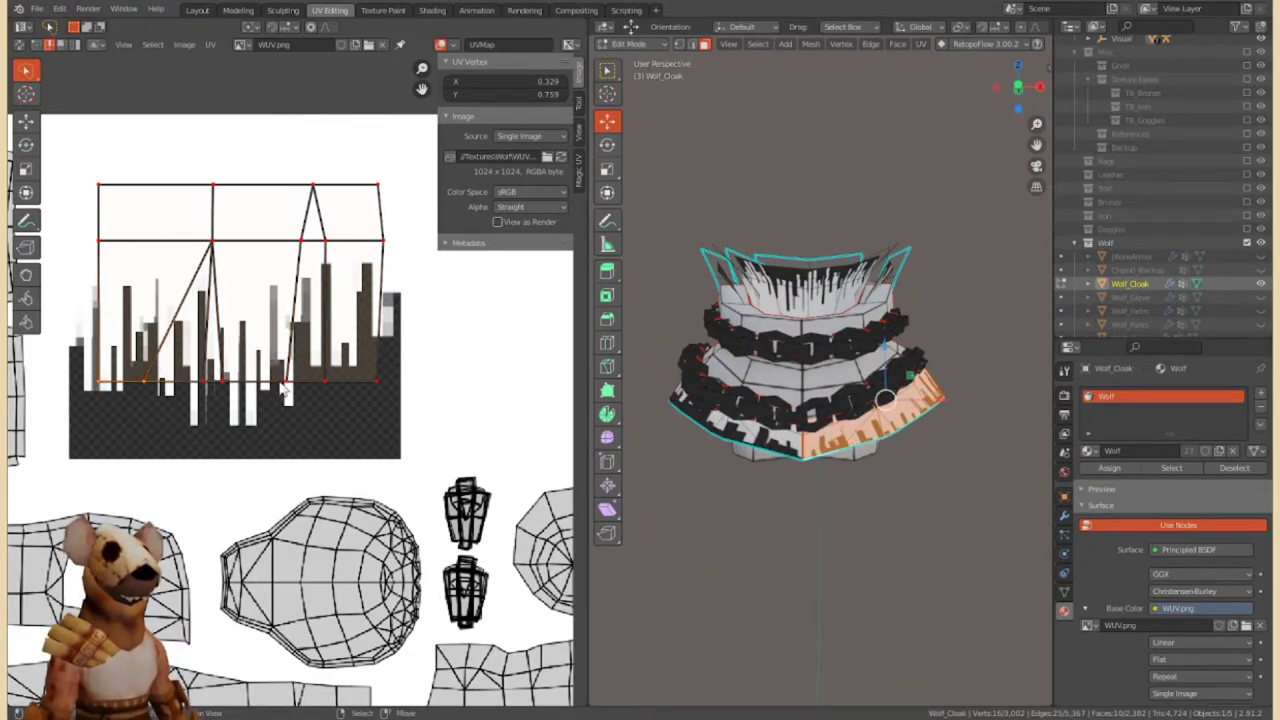
Widen the narrow fringe island along X, squash it in Y and raise its top edge.
{"action": "middle_click_drag", "start_coordinate": [800, 380], "coordinate": [860, 390]}
{"action": "left_click", "coordinate": [700, 420], "text": "alt"}
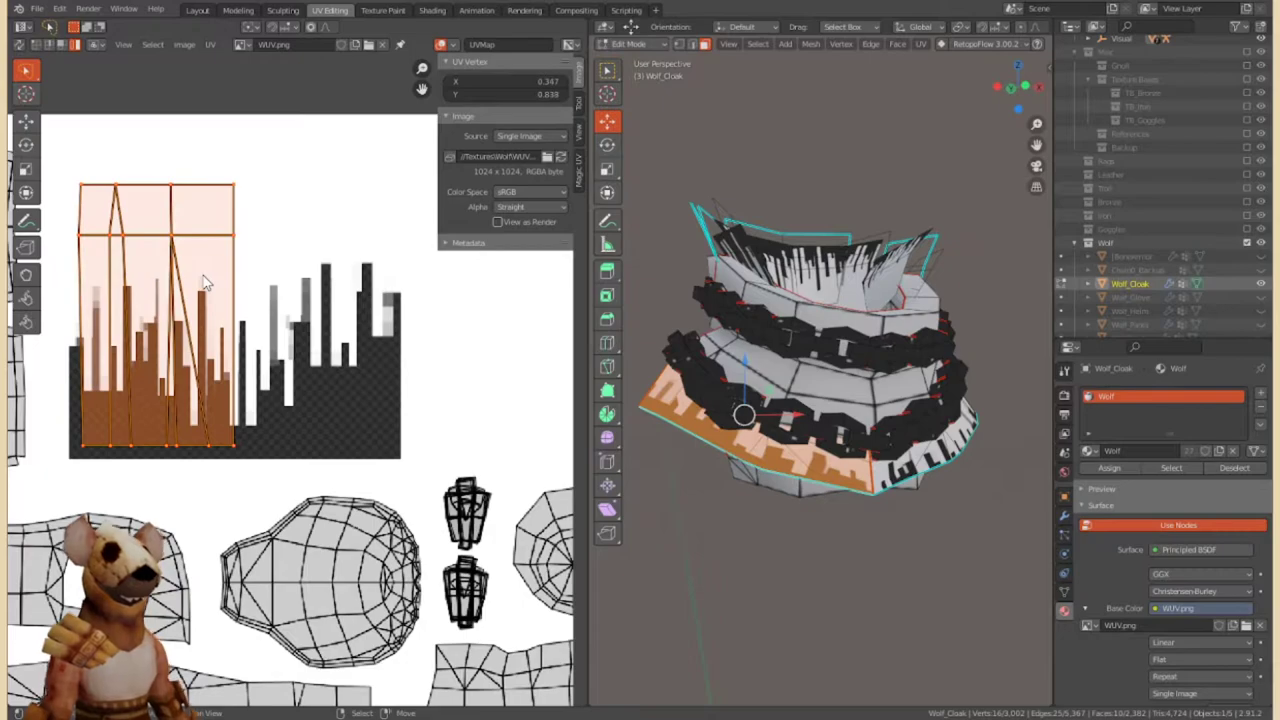
{"action": "key", "text": "s"}
{"action": "key", "text": "x"}
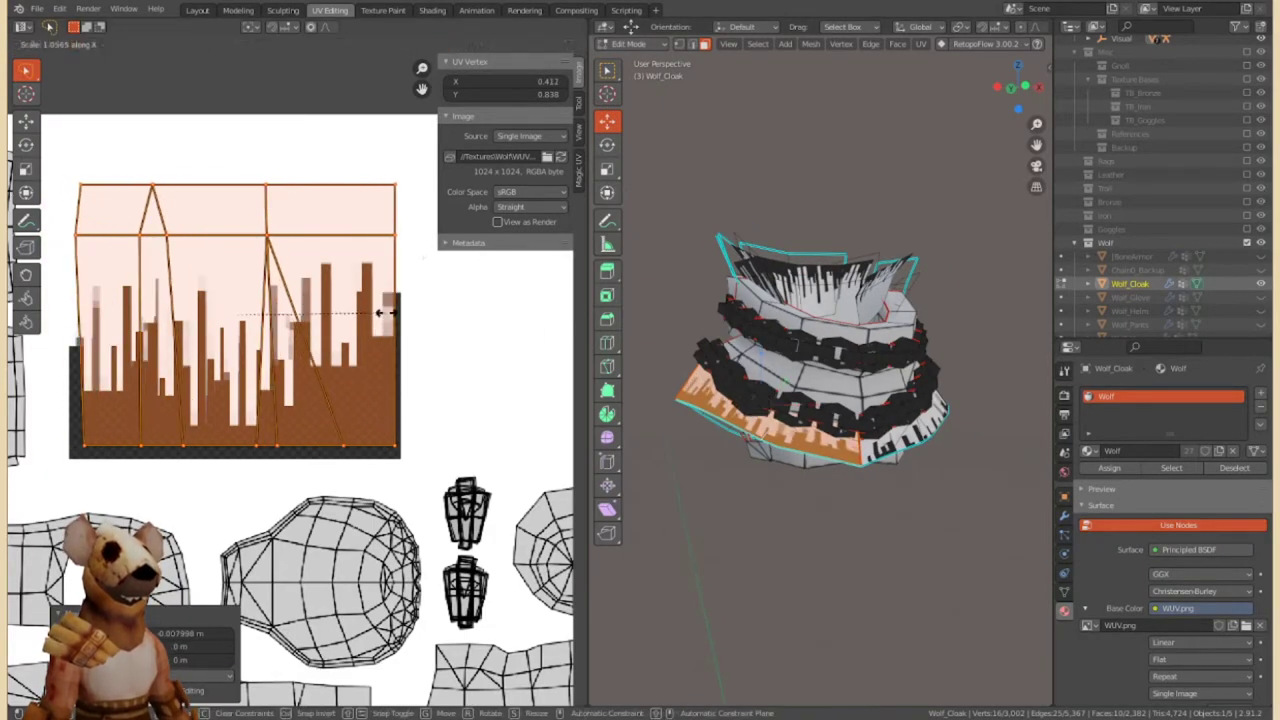
{"action": "key", "text": "y"}
{"action": "left_click", "coordinate": [373, 262]}
{"action": "key", "text": "g"}
{"action": "key", "text": "y"}
{"action": "left_click", "coordinate": [100, 264]}
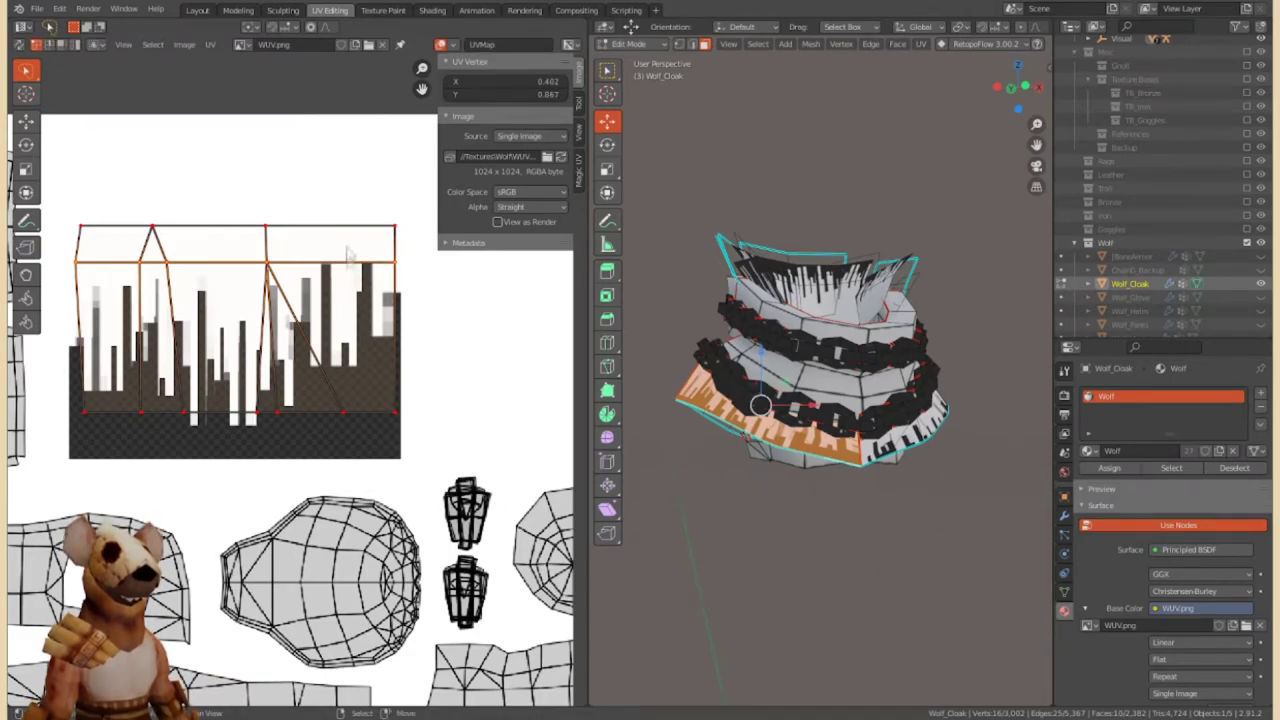
{"action": "left_click", "coordinate": [337, 411], "text": "alt"}
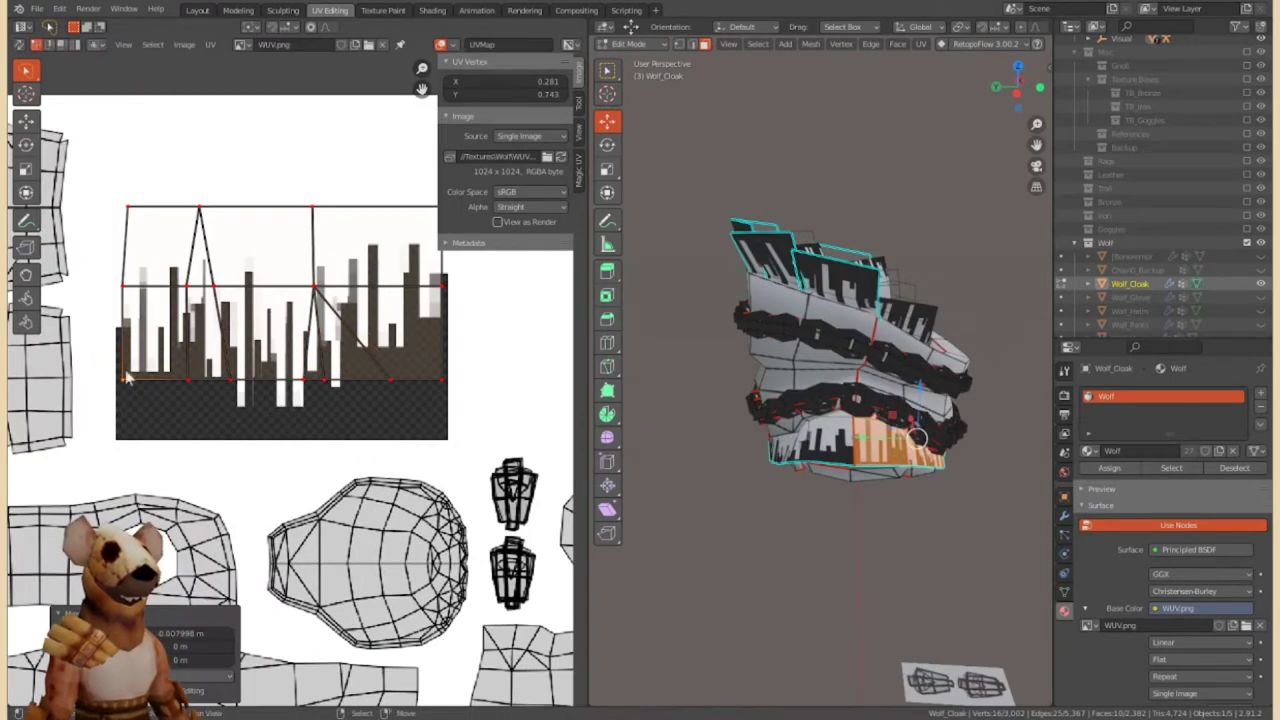
{"action": "middle_click_drag", "start_coordinate": [700, 420], "coordinate": [737, 423]}
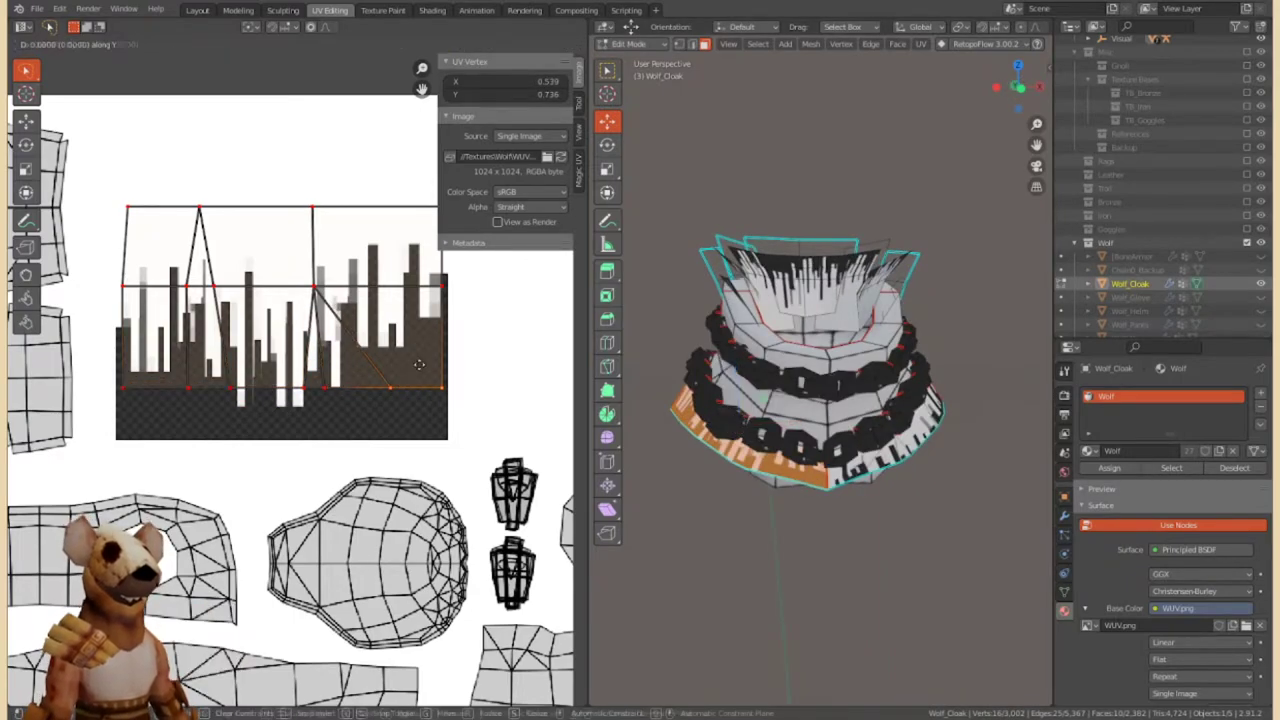
{"action": "left_click", "coordinate": [308, 291]}
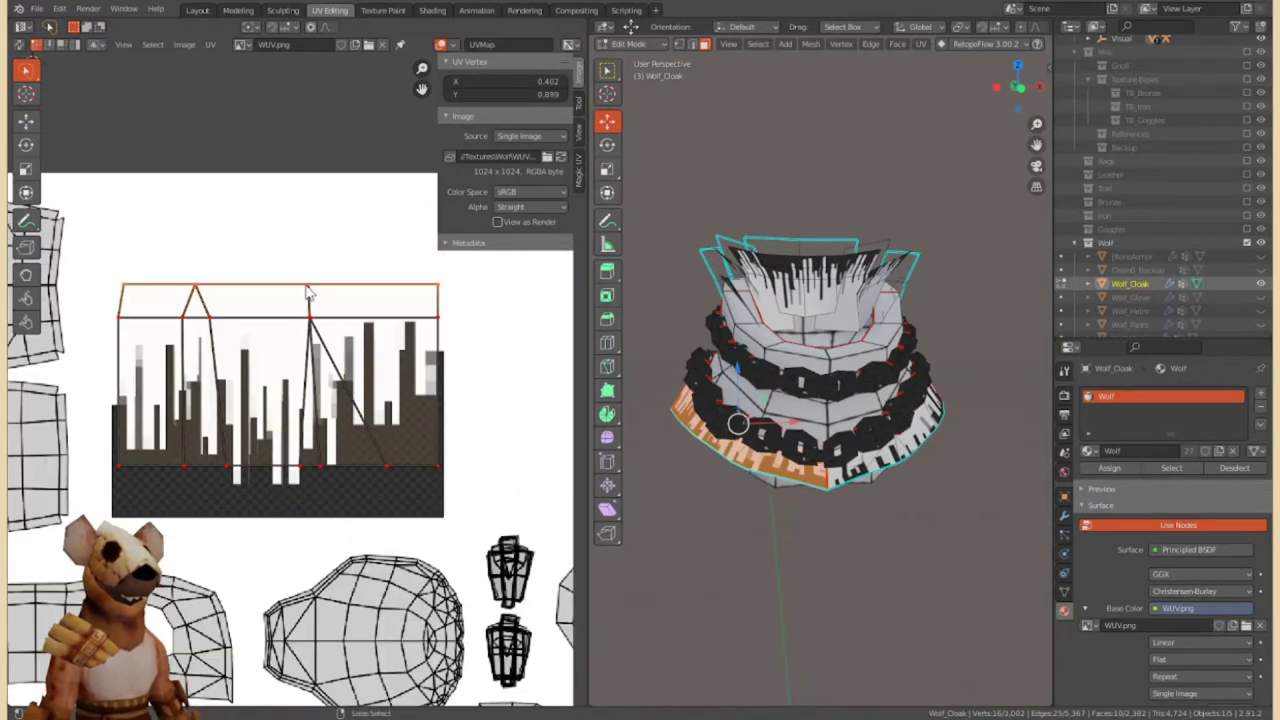
Return to Object Mode, then reselect the cloak and go back into Edit Mode.
{"action": "key", "text": "Tab"}
{"action": "mouse_move", "coordinate": [760, 420]}
{"action": "middle_mouse_down"}
{"action": "mouse_move", "coordinate": [688, 578]}
{"action": "mouse_move", "coordinate": [866, 477]}
{"action": "mouse_move", "coordinate": [874, 523]}
{"action": "middle_mouse_up"}
{"action": "left_click", "coordinate": [800, 400]}
{"action": "key", "text": "Tab"}
{"action": "mouse_move", "coordinate": [873, 398]}
{"action": "middle_mouse_down"}
{"action": "mouse_move", "coordinate": [785, 440]}
{"action": "mouse_move", "coordinate": [720, 400]}
{"action": "middle_mouse_up"}
Select all UVs and check the UV mirror options without applying them.
{"action": "key", "text": "l"}
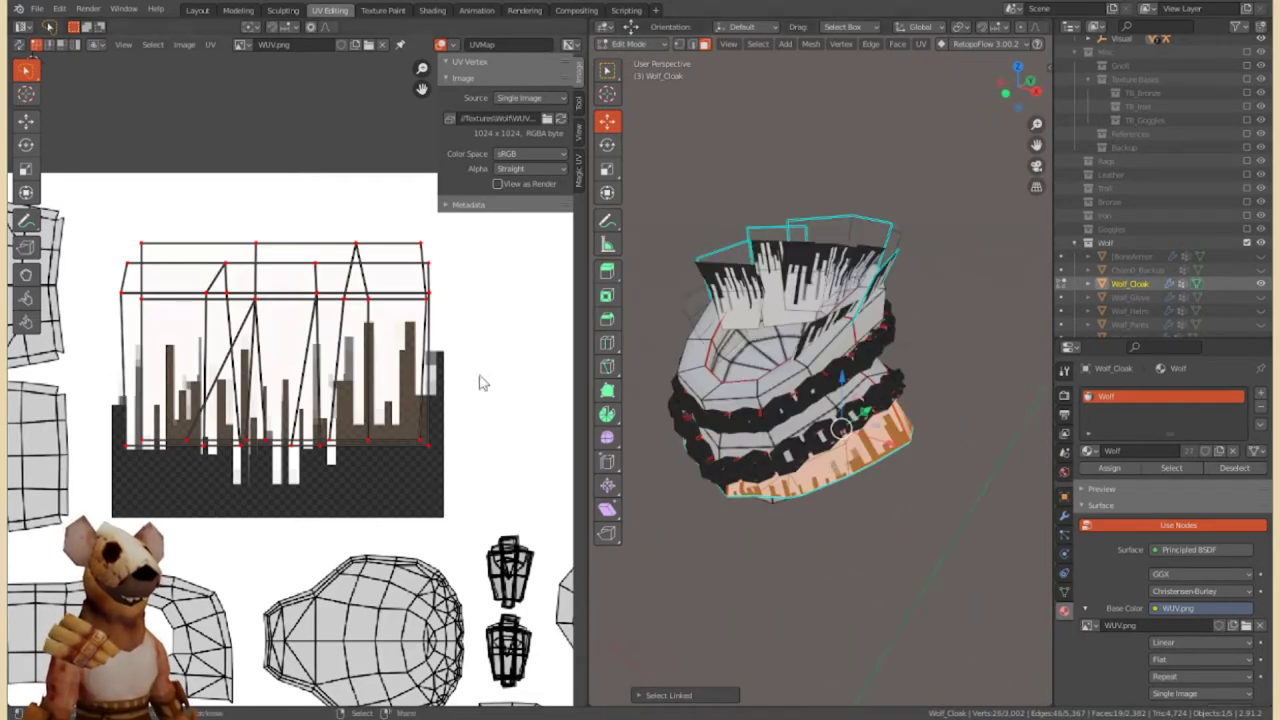
{"action": "key", "text": "a"}
{"action": "left_click", "coordinate": [210, 44]}
{"action": "left_click", "coordinate": [407, 96]}
{"action": "mouse_move", "coordinate": [800, 400]}
{"action": "middle_mouse_down"}
{"action": "mouse_move", "coordinate": [890, 62]}
{"action": "mouse_move", "coordinate": [820, 420]}
{"action": "middle_mouse_up"}
Move the cloak's lower fringe band UV island onto the bar strip.
{"action": "key", "text": "l"}
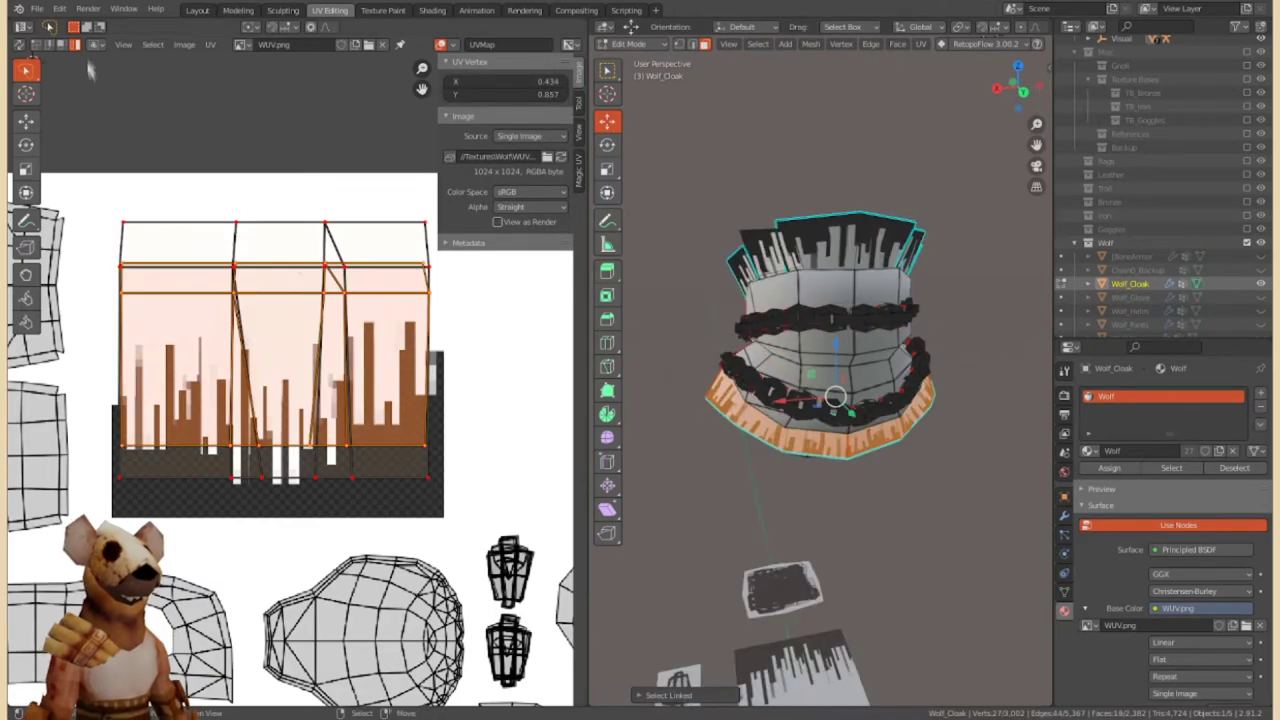
{"action": "key", "text": "g"}
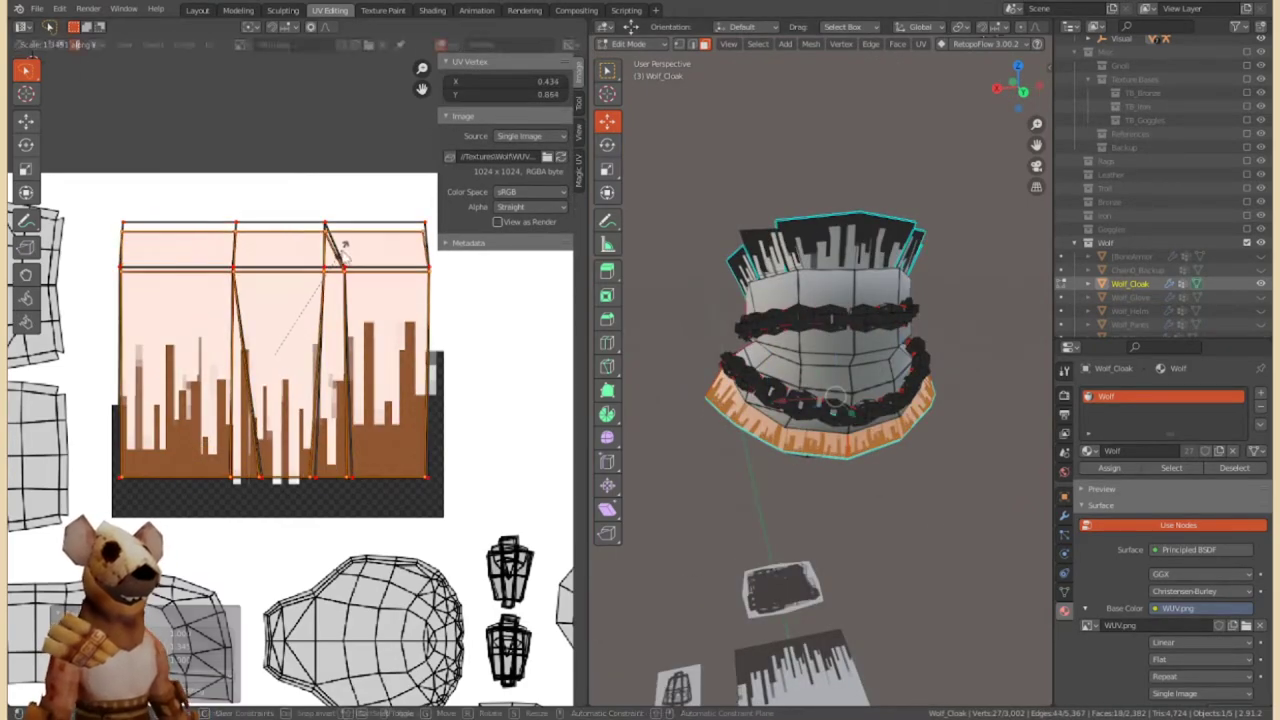
{"action": "right_click", "coordinate": [345, 250]}
{"action": "middle_click_drag", "start_coordinate": [820, 400], "coordinate": [820, 360]}
{"action": "key", "text": "l"}
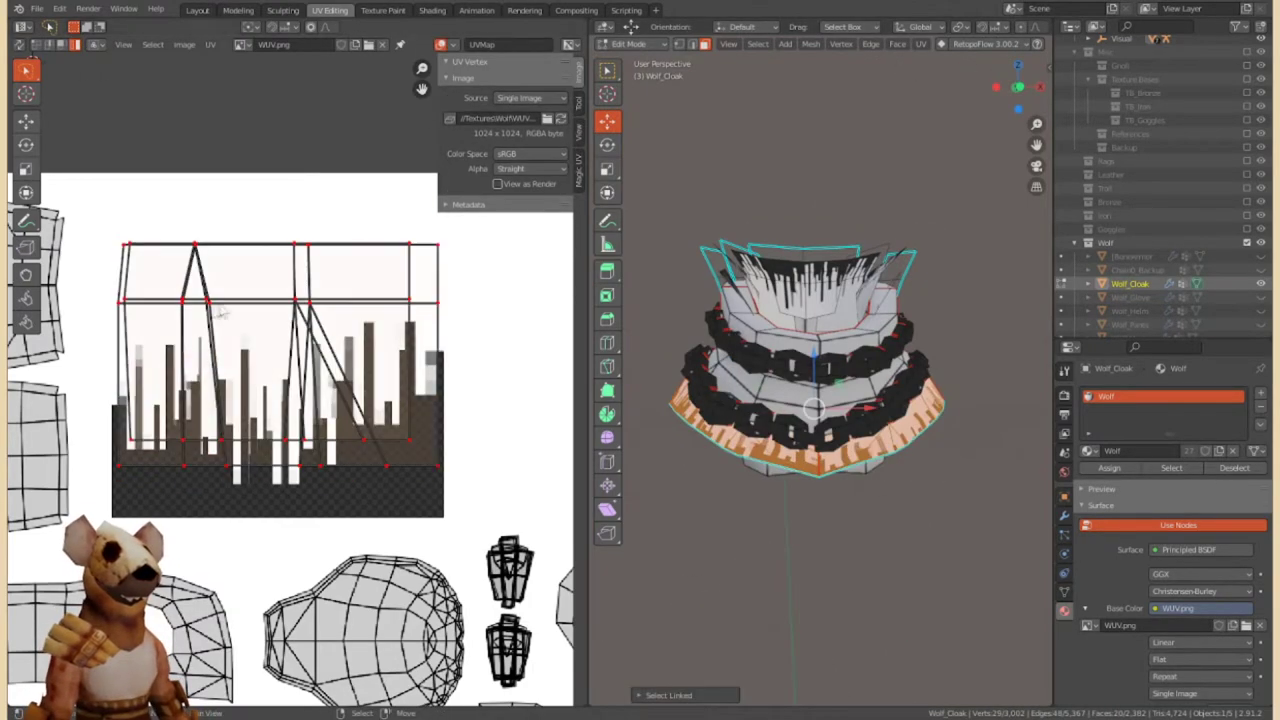
{"action": "key", "text": "g"}
{"action": "left_click", "coordinate": [386, 308]}
{"action": "mouse_move", "coordinate": [851, 503]}
{"action": "middle_mouse_down"}
{"action": "mouse_move", "coordinate": [785, 515]}
{"action": "mouse_move", "coordinate": [820, 400]}
{"action": "middle_mouse_up"}
Place another fringe band's UV island on the bars, nudging it slightly right.
{"action": "left_click", "coordinate": [785, 515]}
{"action": "key", "text": "l"}
{"action": "key", "text": "g"}
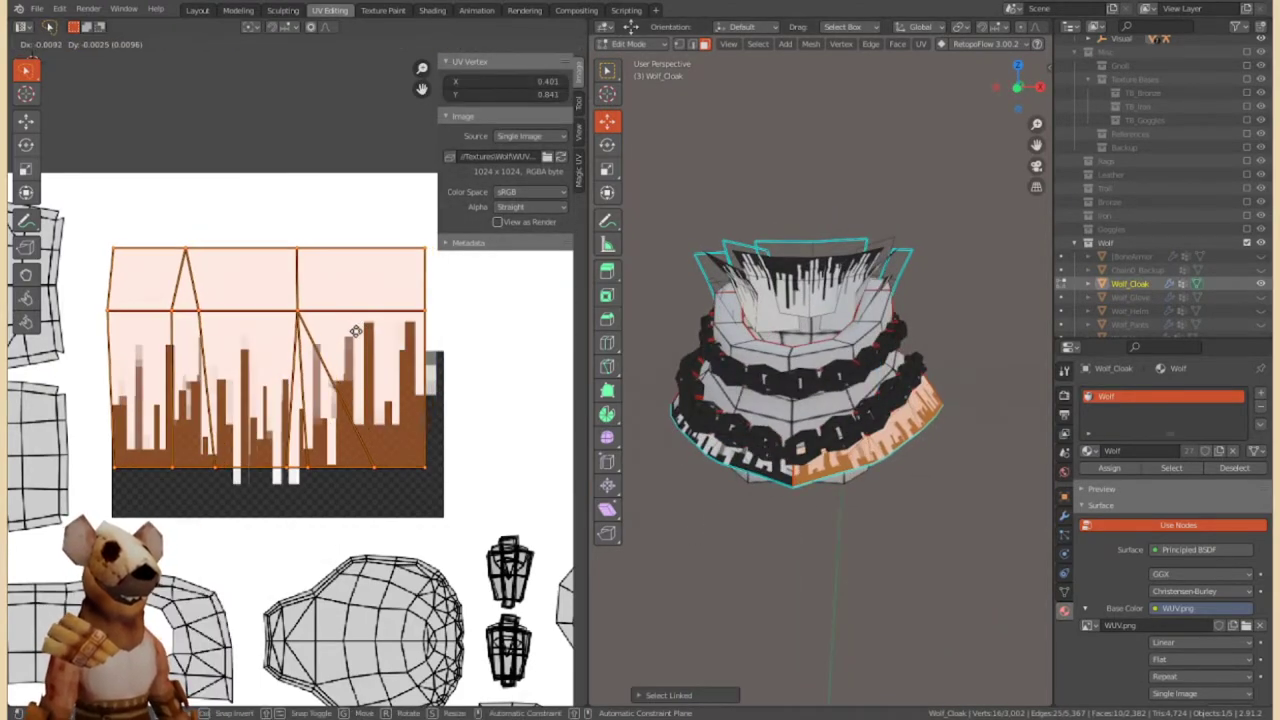
{"action": "left_click", "coordinate": [357, 331]}
{"action": "key", "text": "l"}
{"action": "key", "text": "g"}
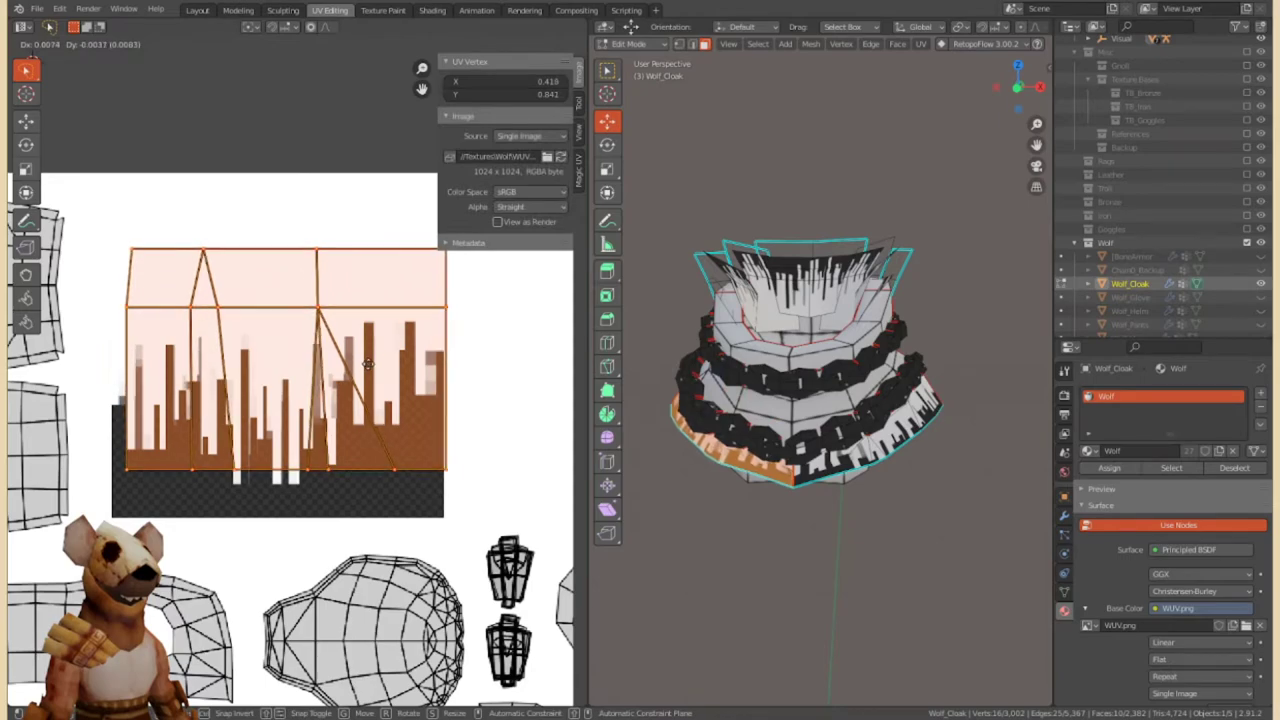
{"action": "left_click", "coordinate": [368, 364]}
{"action": "mouse_move", "coordinate": [800, 420]}
{"action": "middle_mouse_down"}
{"action": "mouse_move", "coordinate": [834, 397]}
{"action": "mouse_move", "coordinate": [797, 480]}
{"action": "middle_mouse_up"}
{"action": "left_click", "coordinate": [834, 397]}
{"action": "key", "text": "l"}
Leave Edit Mode, reselect Wolf_Cloak and switch it back into Edit Mode.
{"action": "key", "text": "Tab"}
{"action": "middle_click_drag", "start_coordinate": [785, 350], "coordinate": [842, 418]}
{"action": "middle_click_drag", "start_coordinate": [762, 508], "coordinate": [790, 470]}
{"action": "left_click", "coordinate": [780, 340]}
{"action": "left_click", "coordinate": [628, 44]}
{"action": "left_click", "coordinate": [640, 72]}
{"action": "scroll", "coordinate": [800, 400], "scroll_direction": "up", "scroll_amount": 5}
Dissolve the selected row of cloak edges and select a single cloak edge.
{"action": "key", "text": "ctrl+x"}
{"action": "mouse_move", "coordinate": [665, 372]}
{"action": "middle_mouse_down"}
{"action": "mouse_move", "coordinate": [905, 416]}
{"action": "mouse_move", "coordinate": [729, 341]}
{"action": "mouse_move", "coordinate": [900, 412]}
{"action": "mouse_move", "coordinate": [912, 366]}
{"action": "middle_mouse_up"}
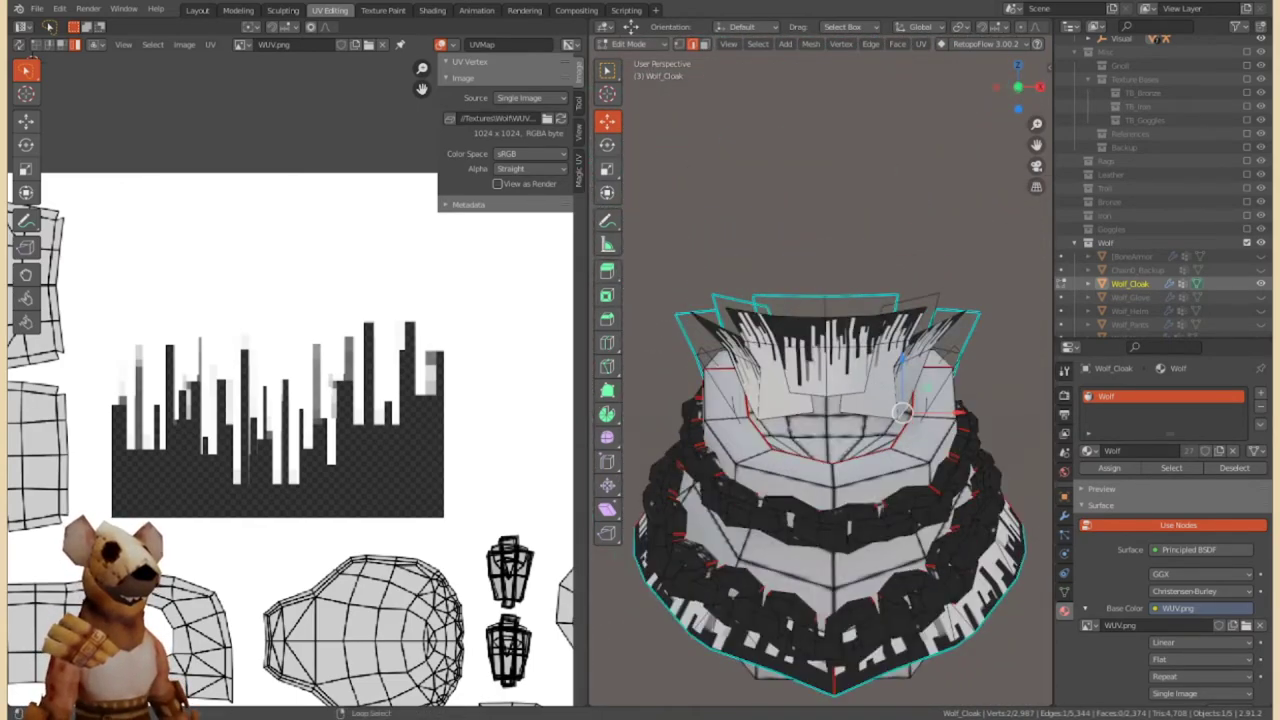
{"action": "mouse_move", "coordinate": [858, 403]}
{"action": "middle_mouse_down"}
{"action": "mouse_move", "coordinate": [846, 403]}
{"action": "mouse_move", "coordinate": [845, 430]}
{"action": "mouse_move", "coordinate": [806, 435]}
{"action": "middle_mouse_up"}
{"action": "scroll", "coordinate": [860, 430], "scroll_direction": "down", "scroll_amount": 3}
{"action": "left_click", "coordinate": [868, 435]}
Unhide the wolf body and other parts and return to Object Mode.
{"action": "key", "text": "KP_Divide"}
{"action": "left_click", "coordinate": [630, 44]}
{"action": "left_click", "coordinate": [640, 60]}
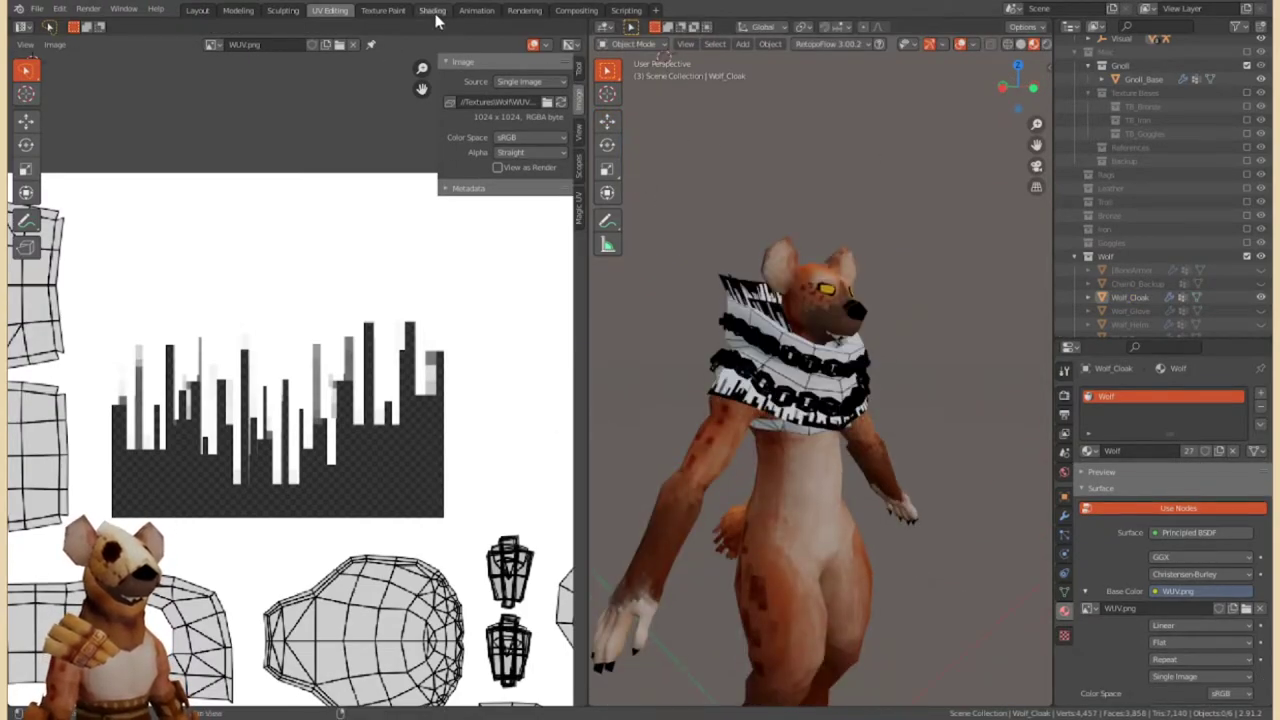
In the Shading workspace, add a Mix Shader and Transparent BSDF beside the Principled BSDF.
{"action": "left_click", "coordinate": [432, 10]}
{"action": "left_click_drag", "start_coordinate": [440, 430], "coordinate": [497, 428]}
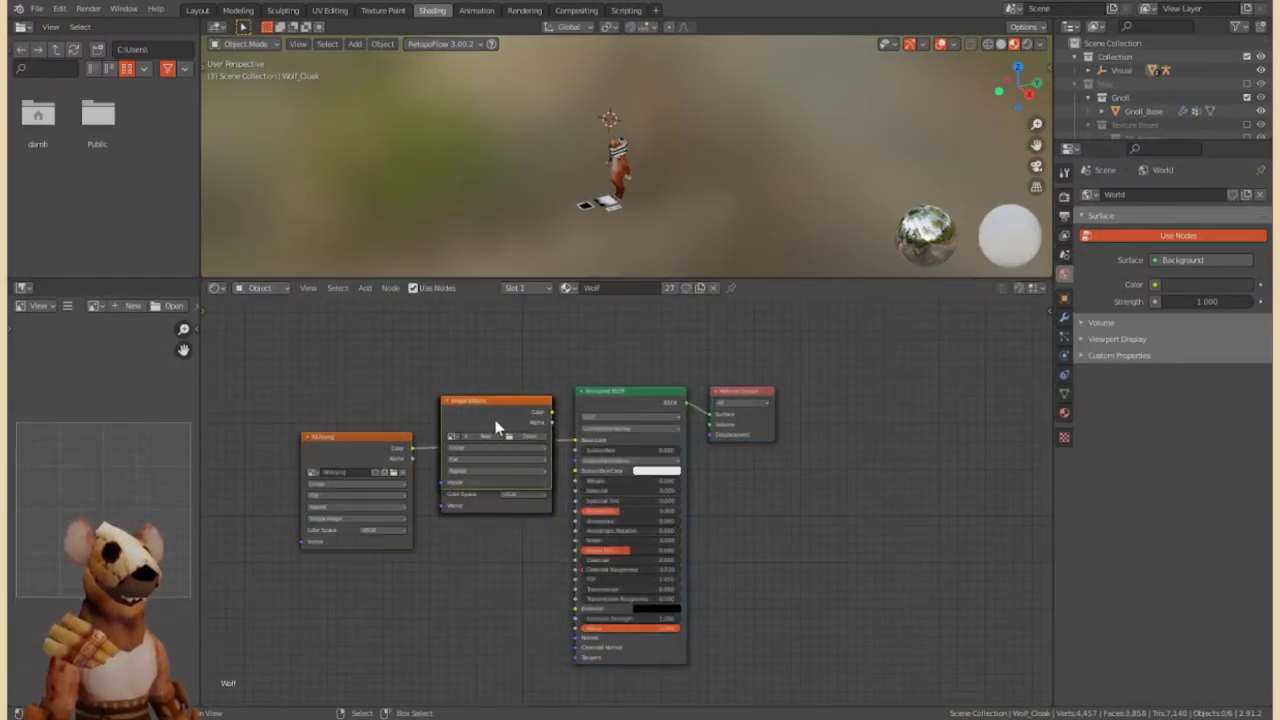
{"action": "left_click_drag", "start_coordinate": [628, 393], "coordinate": [601, 411]}
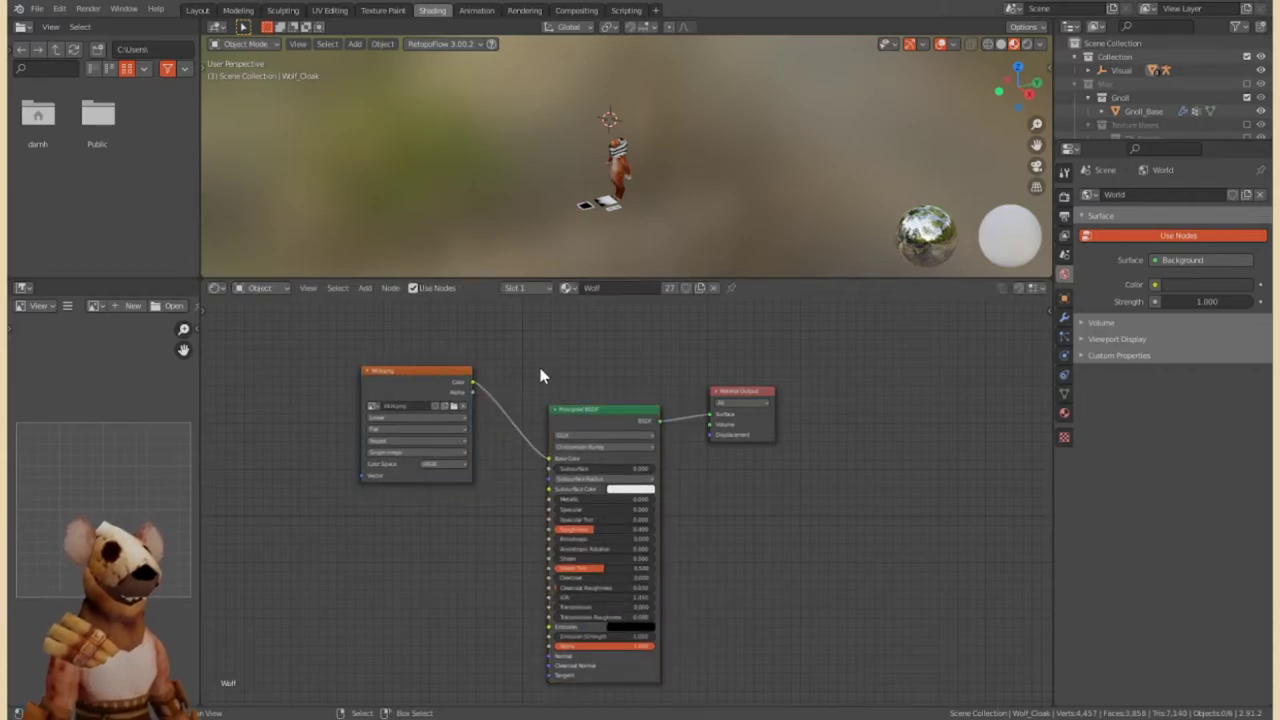
{"action": "left_click", "coordinate": [490, 451]}
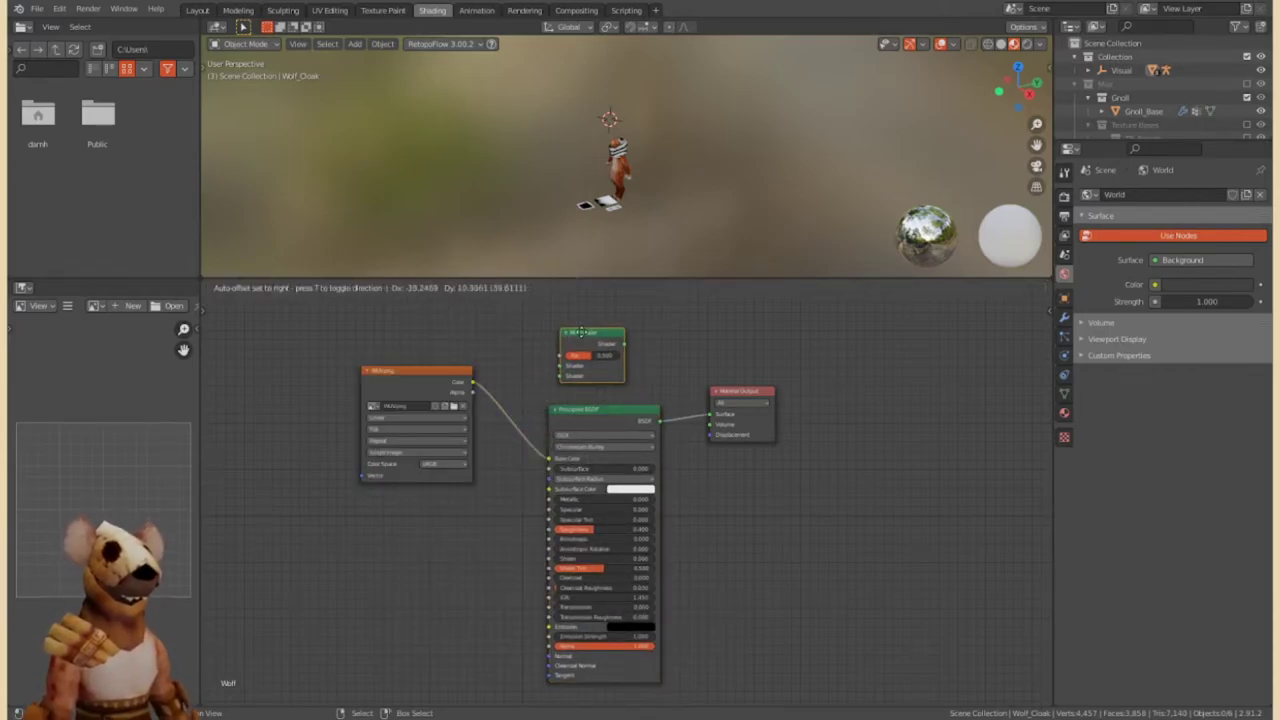
{"action": "scroll", "coordinate": [447, 436], "scroll_direction": "up", "scroll_amount": 2}
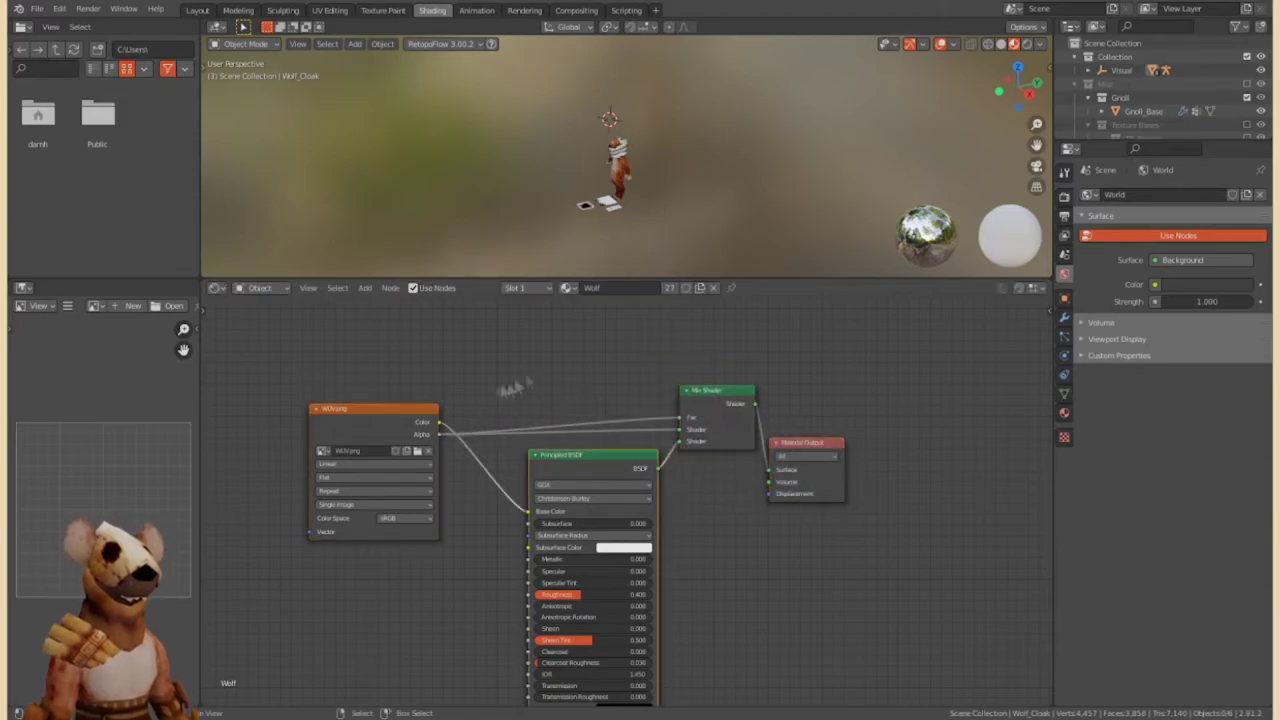
{"action": "left_click", "coordinate": [470, 380]}
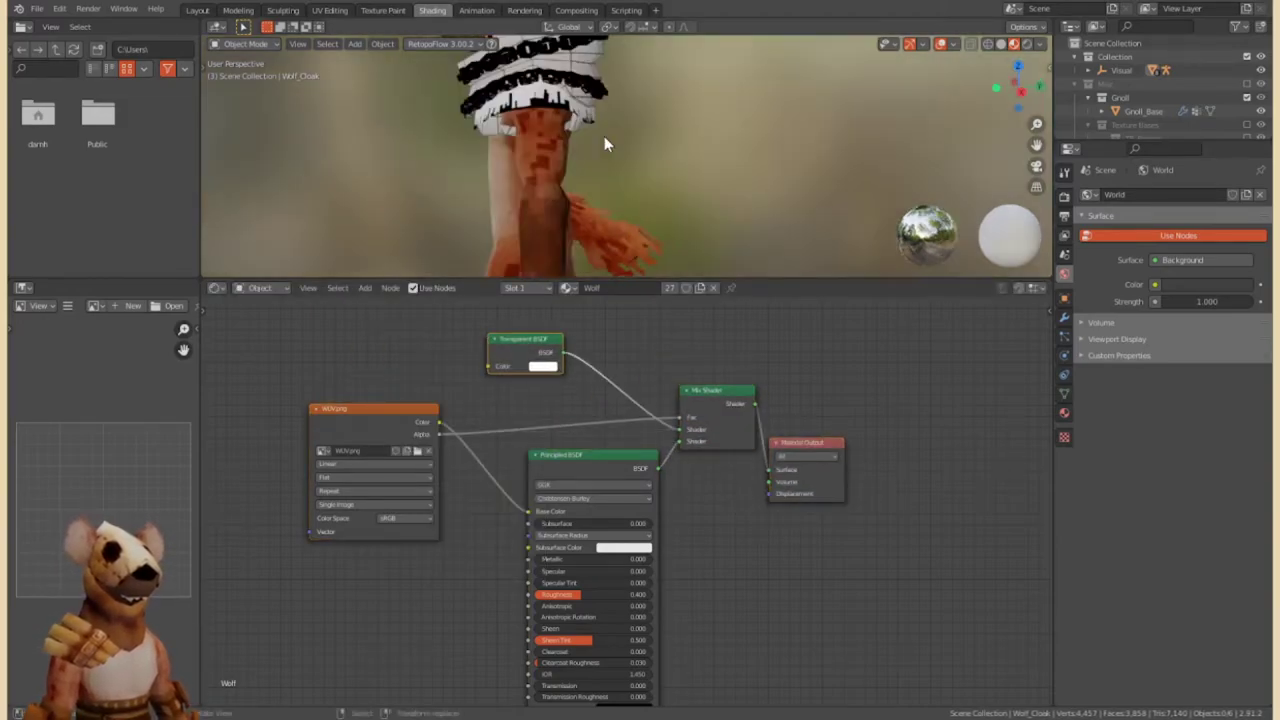
Back in Modeling, expand the material Settings to reach the Blend Mode choices.
{"action": "left_click", "coordinate": [238, 10]}
{"action": "left_click", "coordinate": [939, 573]}
{"action": "left_click", "coordinate": [955, 541]}
{"action": "left_click", "coordinate": [1100, 578]}
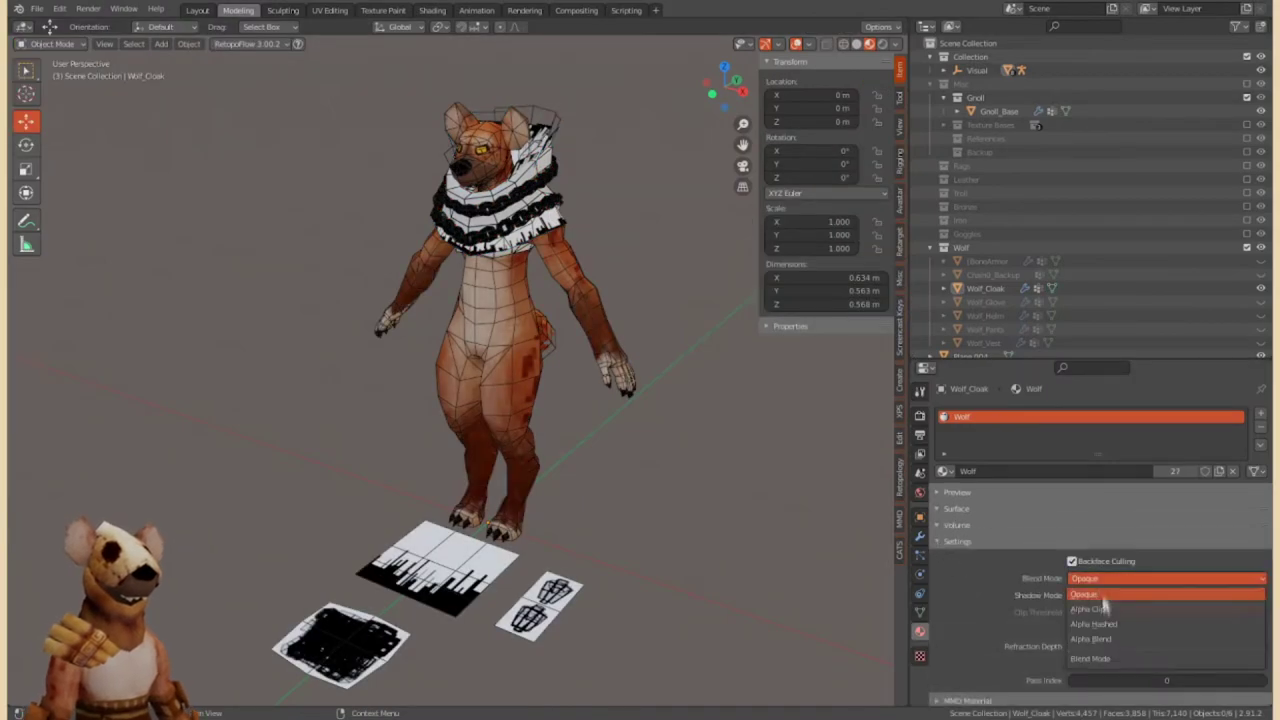
Set the Wolf material's Shadow Mode to Alpha Clip, then inspect the cut-out cloak fringe.
{"action": "left_click", "coordinate": [1088, 641]}
{"action": "mouse_move", "coordinate": [560, 330]}
{"action": "middle_mouse_down"}
{"action": "mouse_move", "coordinate": [590, 305]}
{"action": "mouse_move", "coordinate": [657, 357]}
{"action": "middle_mouse_up"}
{"action": "scroll", "coordinate": [700, 434], "scroll_direction": "down", "scroll_amount": 5}
{"action": "mouse_move", "coordinate": [700, 434]}
{"action": "middle_mouse_down"}
{"action": "mouse_move", "coordinate": [710, 440]}
{"action": "mouse_move", "coordinate": [456, 412]}
{"action": "middle_mouse_up"}
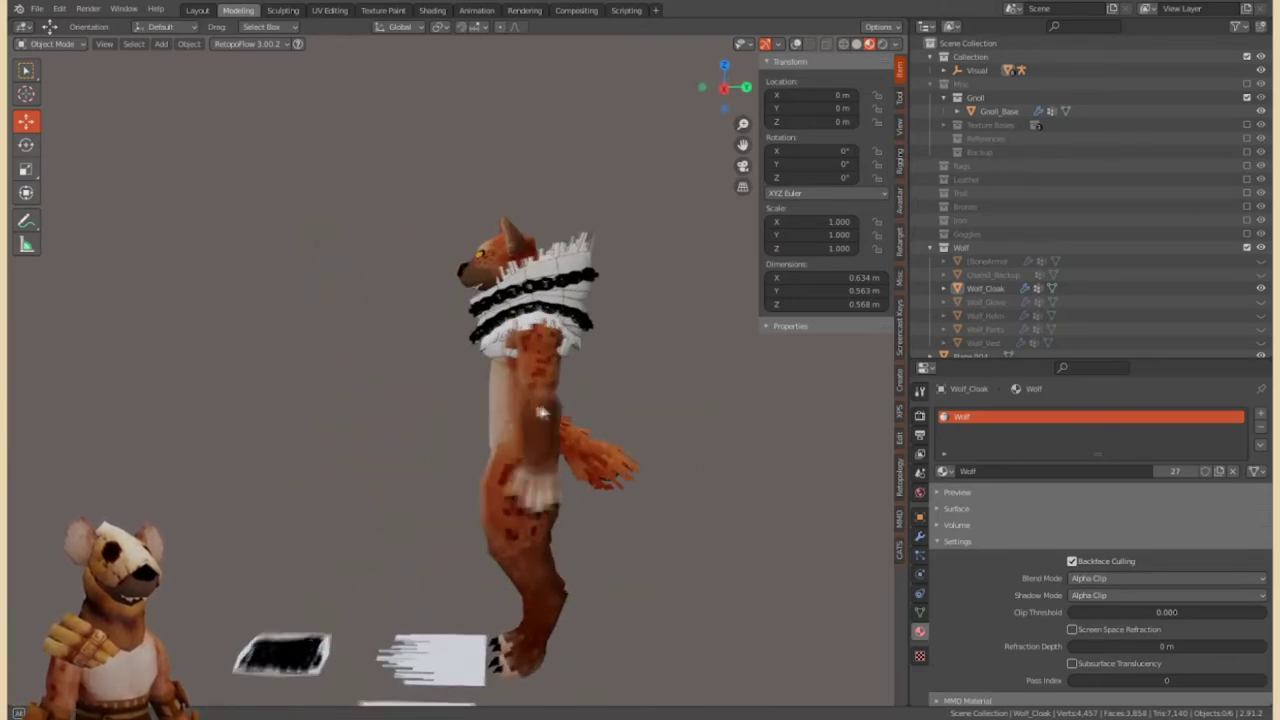
{"action": "scroll", "coordinate": [549, 455], "scroll_direction": "up", "scroll_amount": 3}
{"action": "mouse_move", "coordinate": [549, 455]}
{"action": "middle_mouse_down"}
{"action": "mouse_move", "coordinate": [674, 434]}
{"action": "mouse_move", "coordinate": [323, 470]}
{"action": "mouse_move", "coordinate": [294, 423]}
{"action": "mouse_move", "coordinate": [456, 461]}
{"action": "middle_mouse_up"}
{"action": "scroll", "coordinate": [1218, 250], "scroll_direction": "down", "scroll_amount": 2}
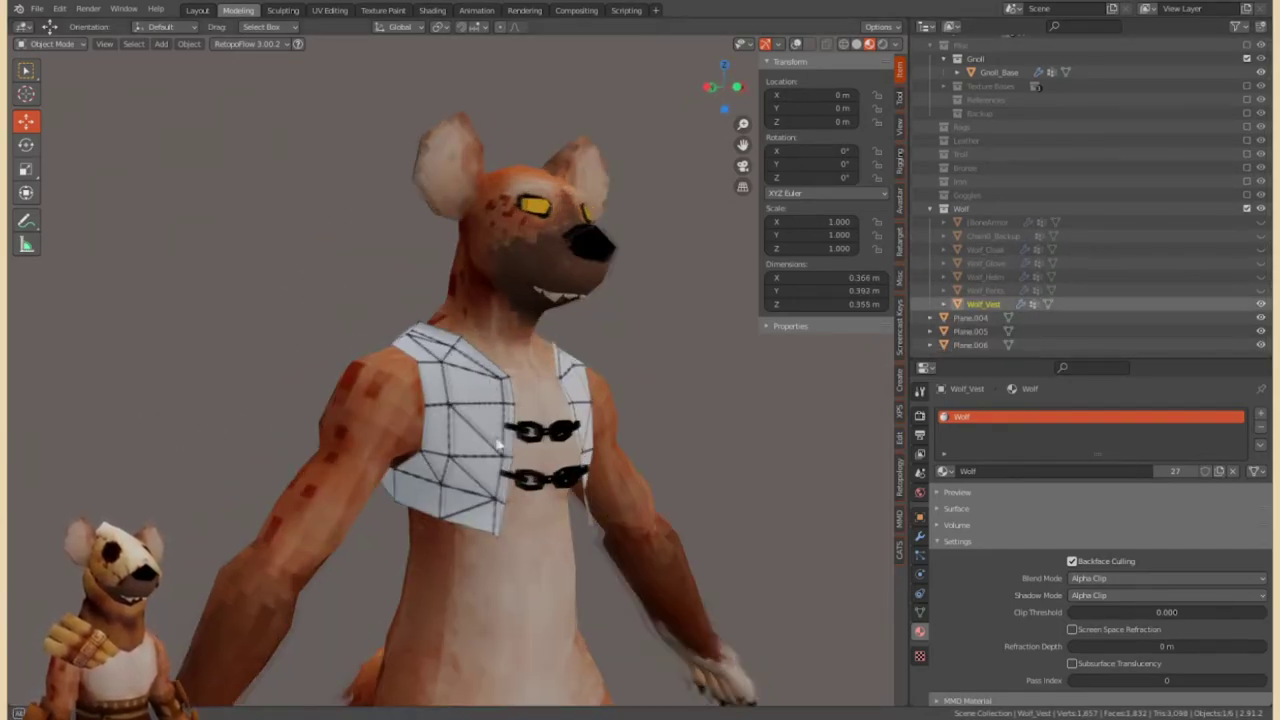
In Edit Mode, mark the vest's inner edges as seams.
{"action": "middle_click_drag", "start_coordinate": [520, 400], "coordinate": [490, 382]}
{"action": "key", "text": "Tab"}
{"action": "scroll", "coordinate": [490, 382], "scroll_direction": "up", "scroll_amount": 4}
{"action": "mouse_move", "coordinate": [455, 618]}
{"action": "middle_mouse_down"}
{"action": "mouse_move", "coordinate": [713, 435]}
{"action": "mouse_move", "coordinate": [520, 360]}
{"action": "mouse_move", "coordinate": [413, 383]}
{"action": "middle_mouse_up"}
{"action": "key", "text": "ctrl+e"}
{"action": "left_click", "coordinate": [713, 435]}
{"action": "key", "text": "ctrl+e"}
{"action": "left_click", "coordinate": [520, 360]}
{"action": "scroll", "coordinate": [520, 360], "scroll_direction": "down", "scroll_amount": 2}
In the UV Editing workspace, unwrap the whole vest and rotate the strip horizontal.
{"action": "key", "text": "a"}
{"action": "scroll", "coordinate": [413, 383], "scroll_direction": "down", "scroll_amount": 5}
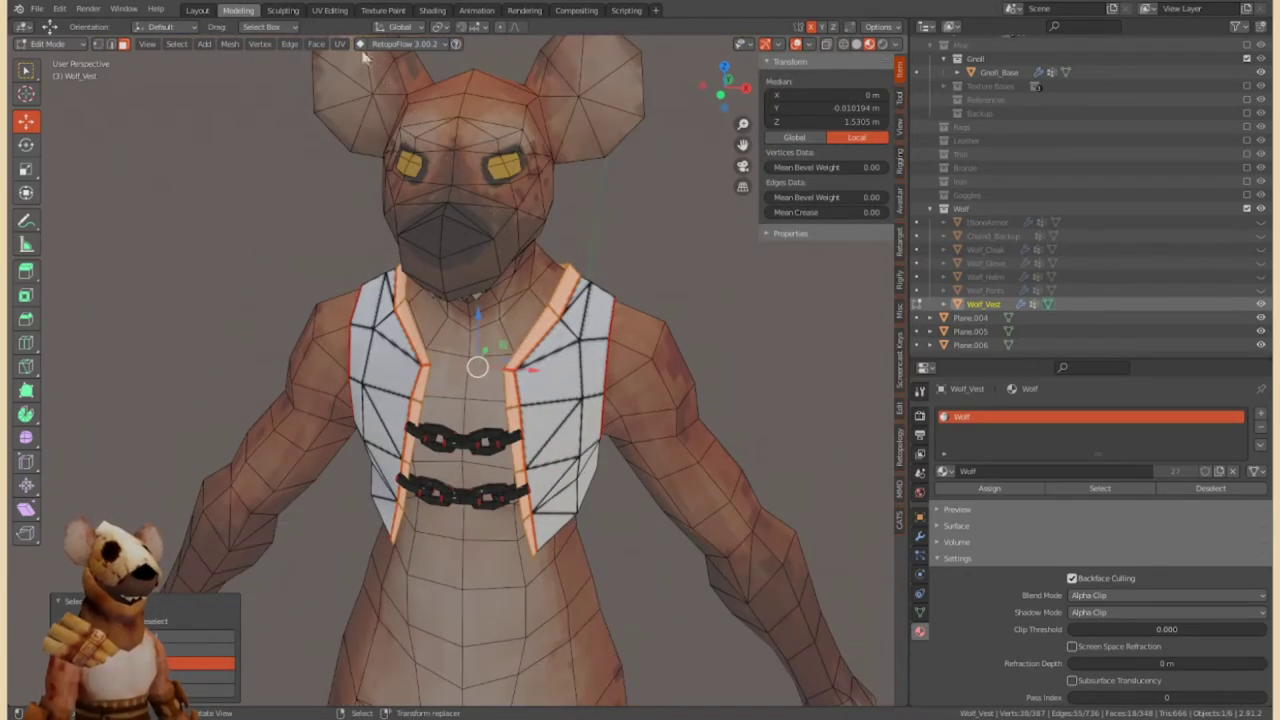
{"action": "left_click", "coordinate": [329, 10]}
{"action": "key", "text": "a"}
{"action": "key", "text": "u"}
{"action": "left_click", "coordinate": [252, 222]}
{"action": "scroll", "coordinate": [245, 355], "scroll_direction": "down", "scroll_amount": 2}
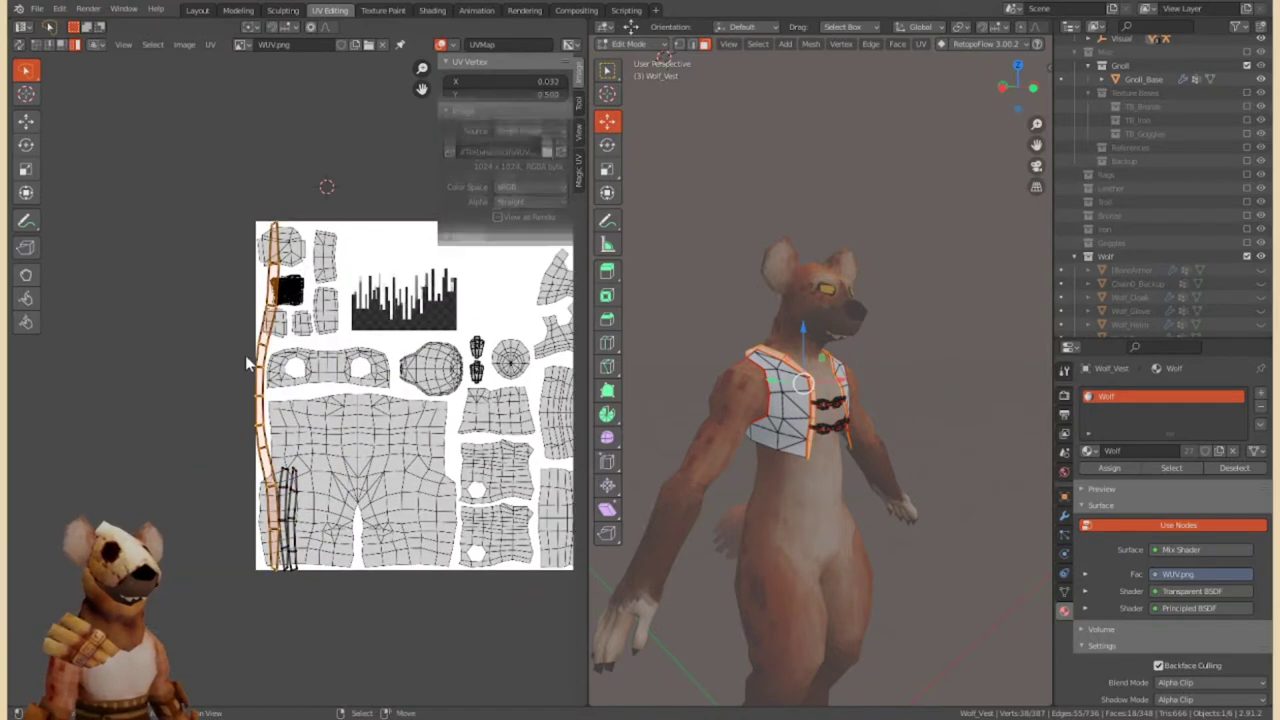
{"action": "key", "text": "r"}
{"action": "left_click", "coordinate": [368, 336]}
{"action": "scroll", "coordinate": [368, 336], "scroll_direction": "up", "scroll_amount": 3}
Move the vest strip UVs up onto the fringe bars of WUV.png.
{"action": "key", "text": "g"}
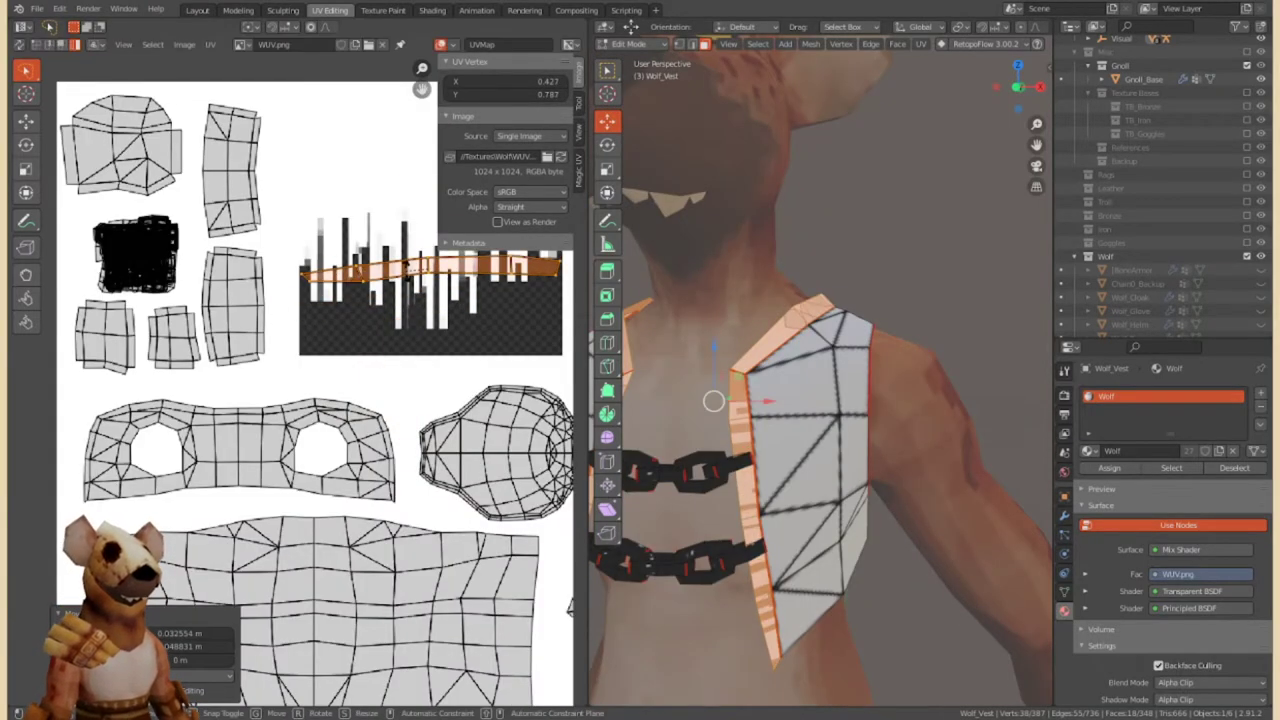
{"action": "left_click", "coordinate": [368, 296]}
{"action": "middle_click_drag", "start_coordinate": [433, 226], "coordinate": [370, 249]}
{"action": "key", "text": "g"}
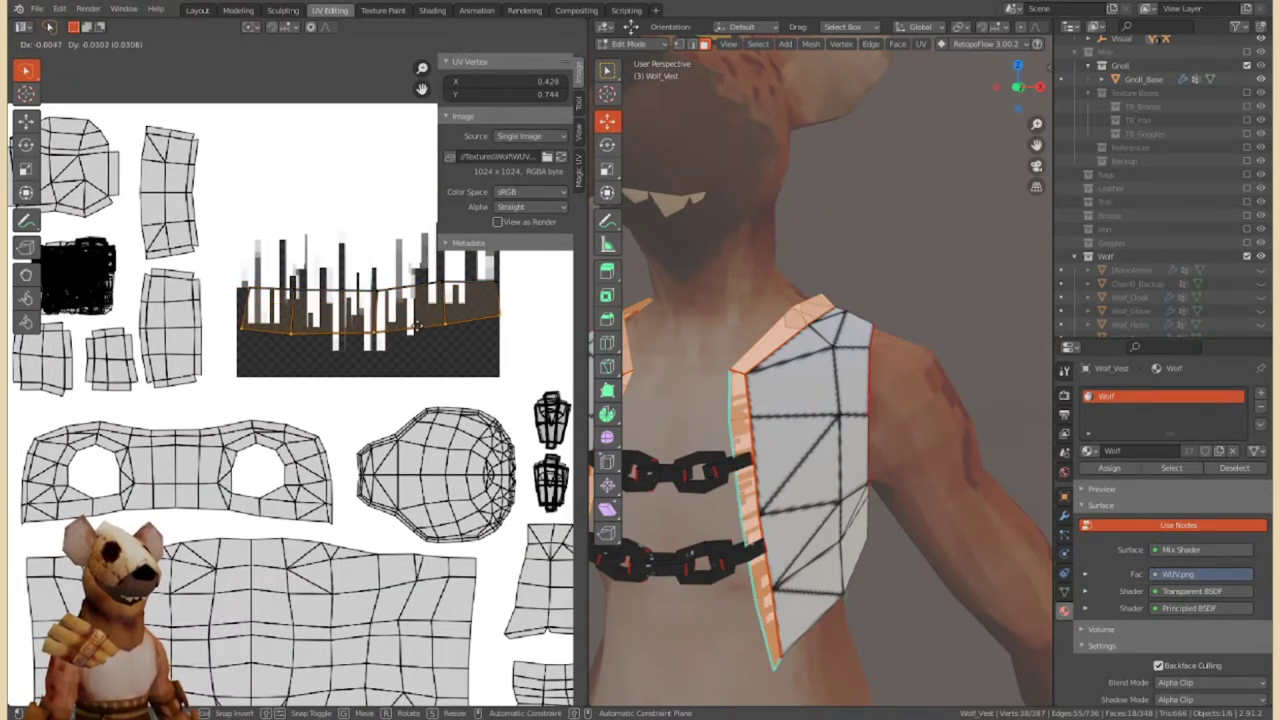
{"action": "middle_click_drag", "start_coordinate": [412, 235], "coordinate": [384, 266]}
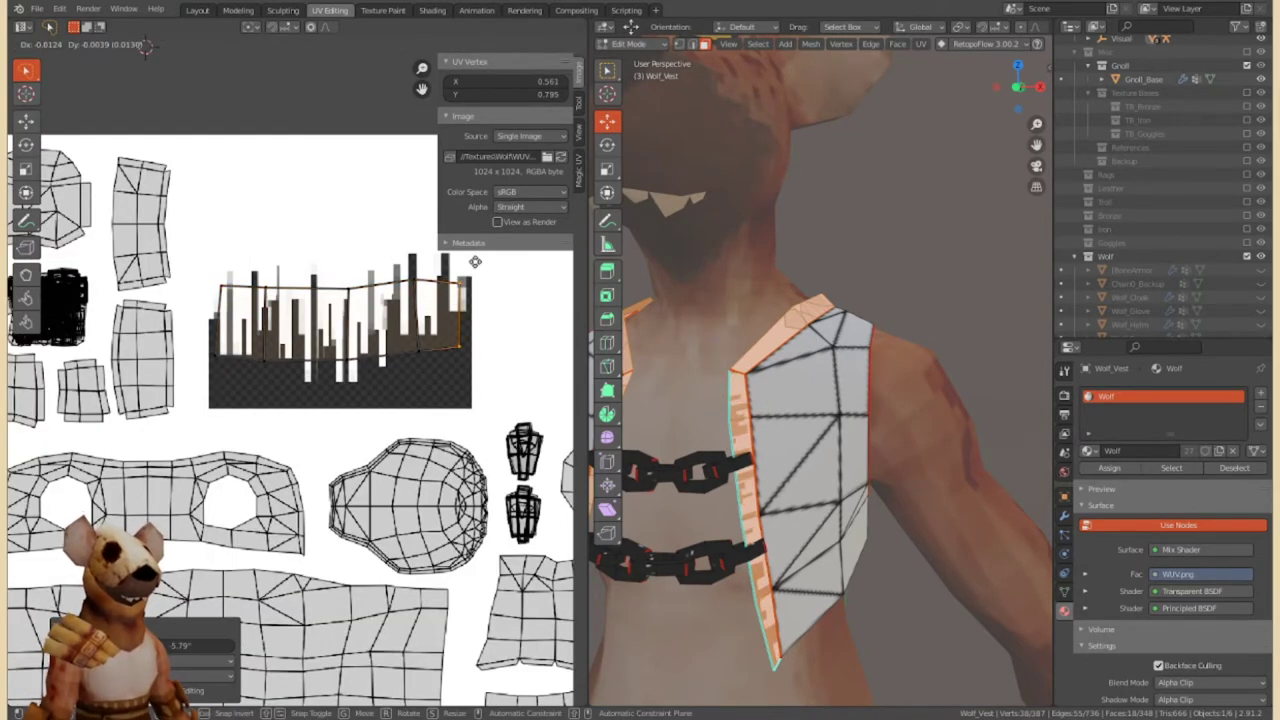
{"action": "middle_click_drag", "start_coordinate": [820, 450], "coordinate": [795, 445]}
{"action": "left_click", "coordinate": [243, 252]}
Select the shoulder edge loop and move its UV strip.
{"action": "mouse_move", "coordinate": [700, 300]}
{"action": "middle_mouse_down"}
{"action": "mouse_move", "coordinate": [659, 289]}
{"action": "mouse_move", "coordinate": [865, 297]}
{"action": "middle_mouse_up"}
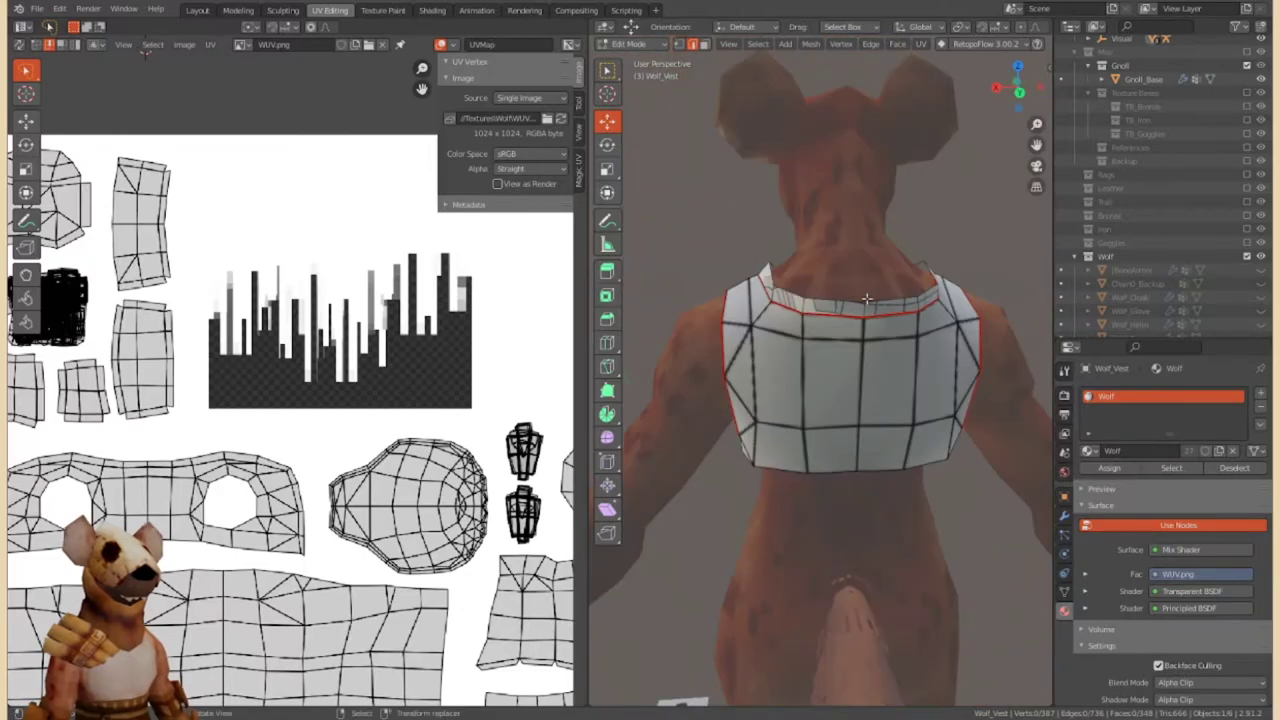
{"action": "middle_click_drag", "start_coordinate": [630, 193], "coordinate": [760, 200]}
{"action": "left_click", "coordinate": [890, 285], "text": "alt"}
{"action": "scroll", "coordinate": [300, 400], "scroll_direction": "down", "scroll_amount": 5}
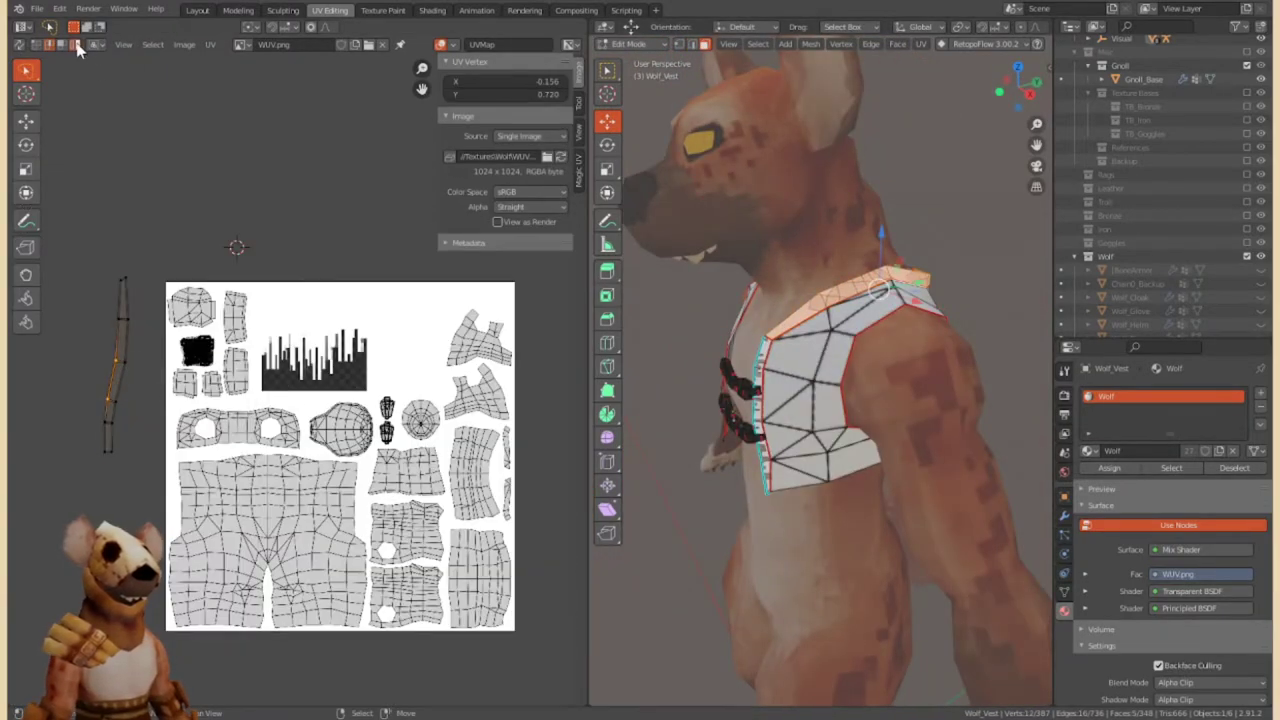
{"action": "left_click", "coordinate": [391, 343]}
{"action": "scroll", "coordinate": [391, 343], "scroll_direction": "up", "scroll_amount": 3}
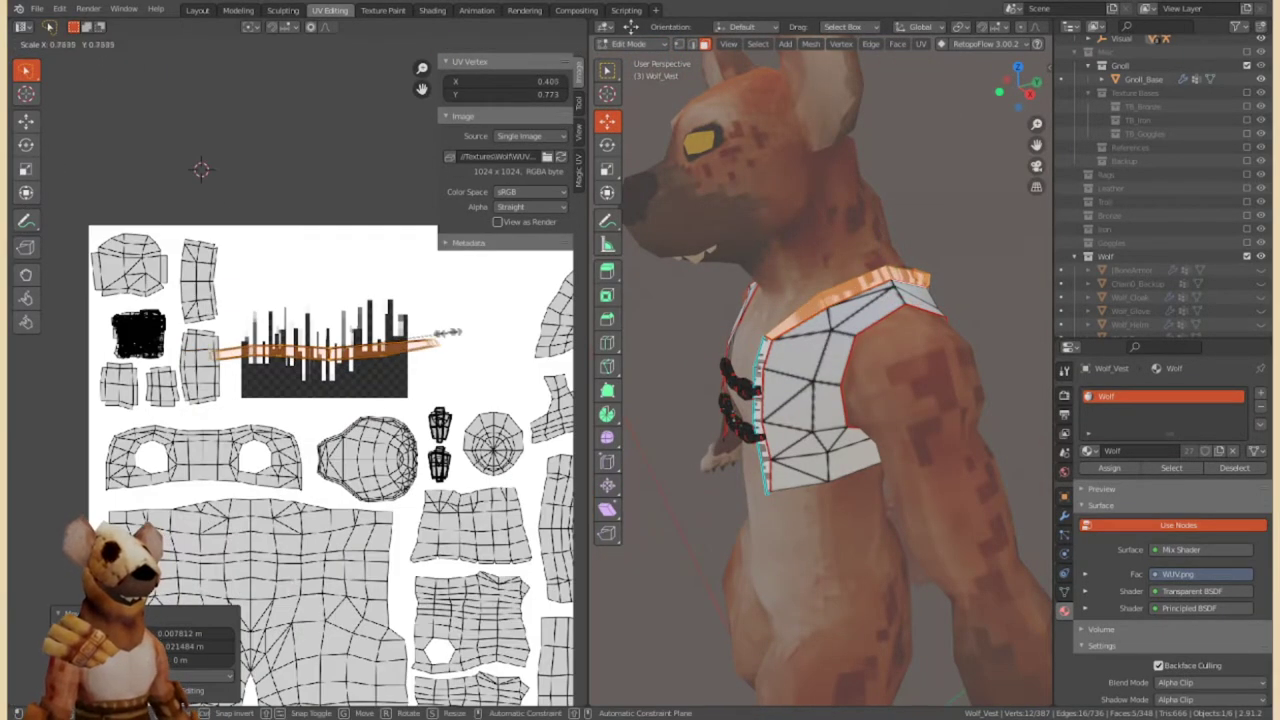
{"action": "scroll", "coordinate": [391, 343], "scroll_direction": "up", "scroll_amount": 1}
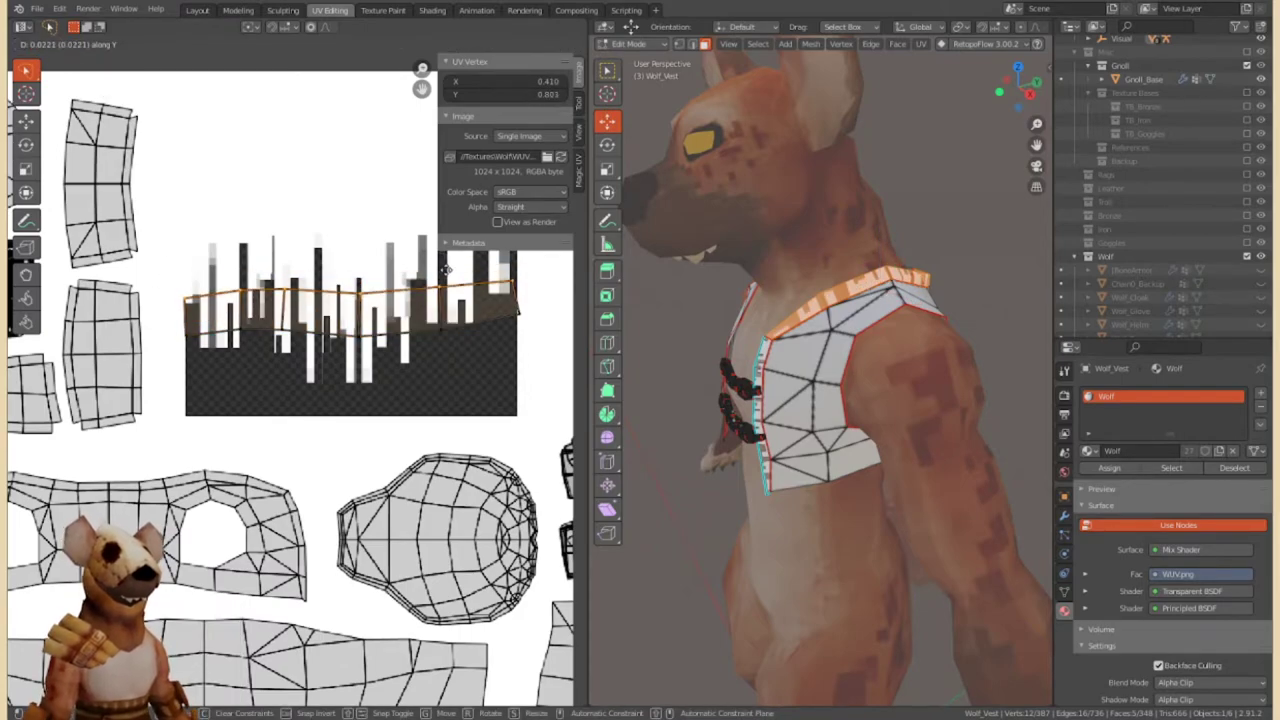
Select the linked front vest faces and place their UVs on the fringe bars.
{"action": "mouse_move", "coordinate": [700, 350]}
{"action": "middle_mouse_down"}
{"action": "mouse_move", "coordinate": [760, 357]}
{"action": "mouse_move", "coordinate": [700, 380]}
{"action": "middle_mouse_up"}
{"action": "key", "text": "ctrl+l"}
{"action": "scroll", "coordinate": [400, 340], "scroll_direction": "up", "scroll_amount": 3}
{"action": "mouse_move", "coordinate": [440, 330]}
{"action": "left_mouse_down"}
{"action": "mouse_move", "coordinate": [462, 335]}
{"action": "mouse_move", "coordinate": [227, 366]}
{"action": "left_mouse_up"}
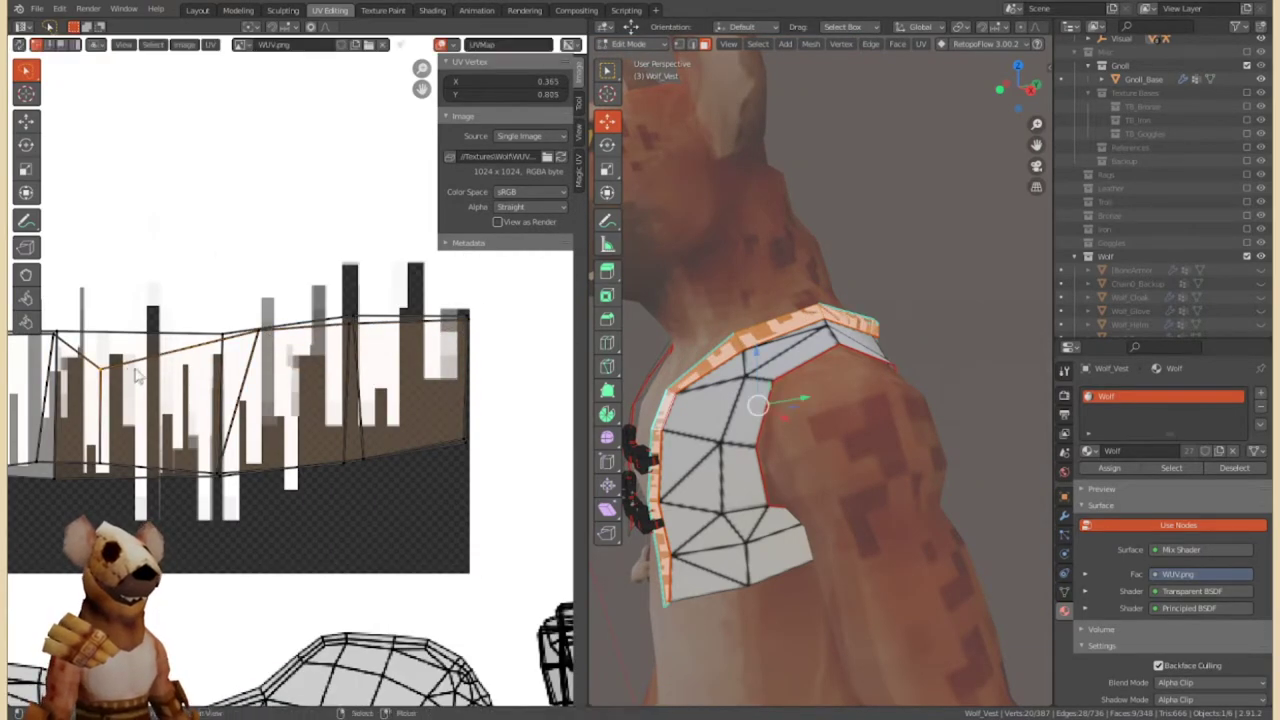
{"action": "left_click", "coordinate": [227, 366]}
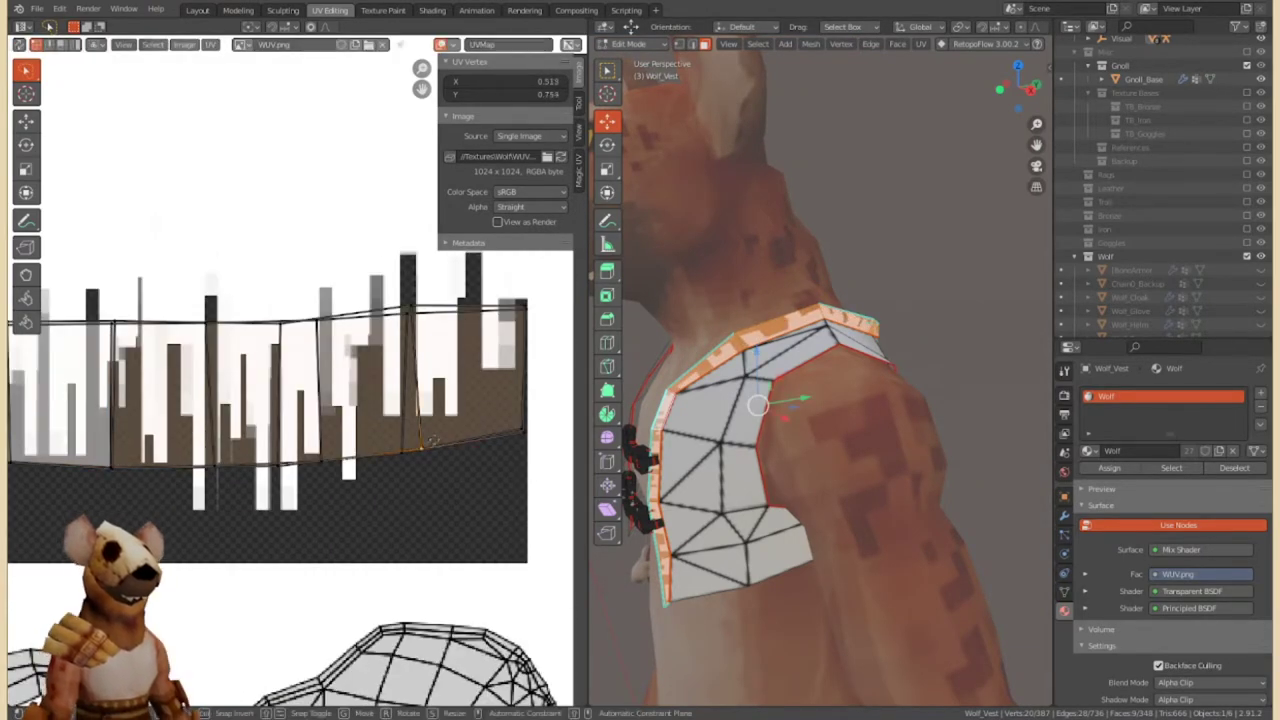
Mirror both vest edge strips' UVs onto the fringe bar block and check them in Object Mode.
{"action": "middle_click_drag", "start_coordinate": [749, 408], "coordinate": [862, 337]}
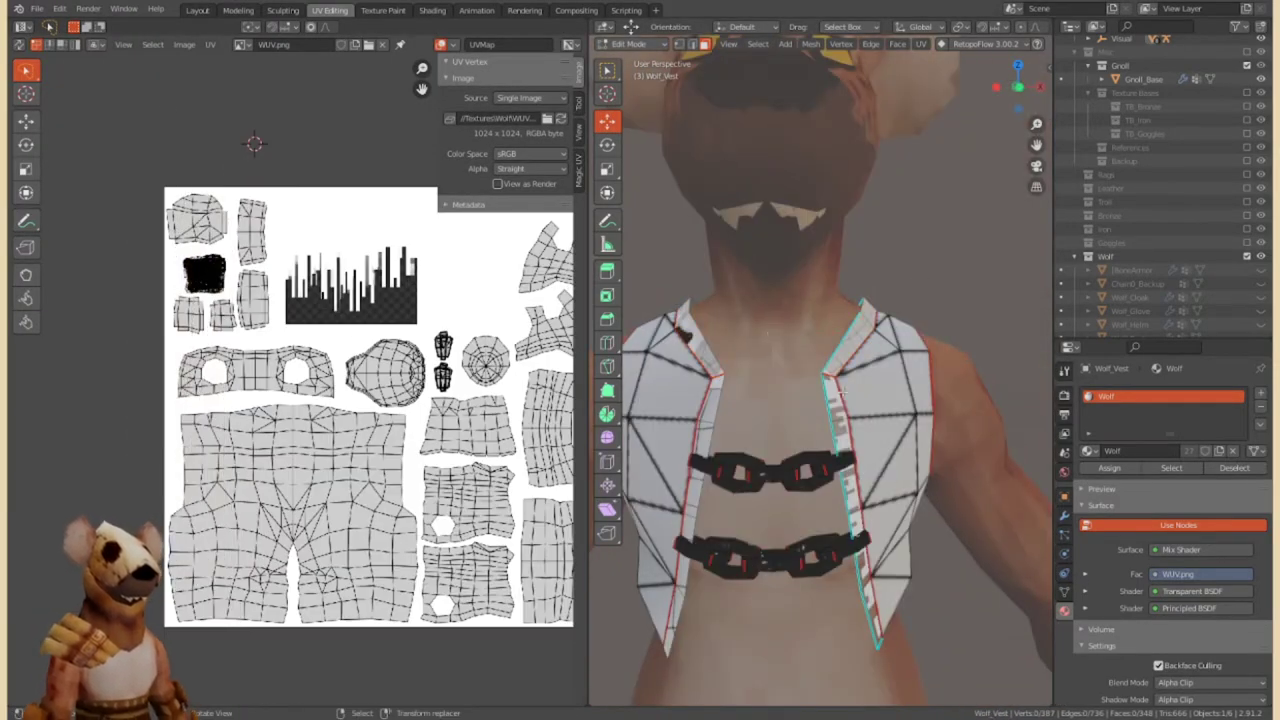
{"action": "key", "text": "ctrl+l"}
{"action": "left_click", "coordinate": [210, 44]}
{"action": "left_click", "coordinate": [340, 150]}
{"action": "left_click", "coordinate": [400, 90]}
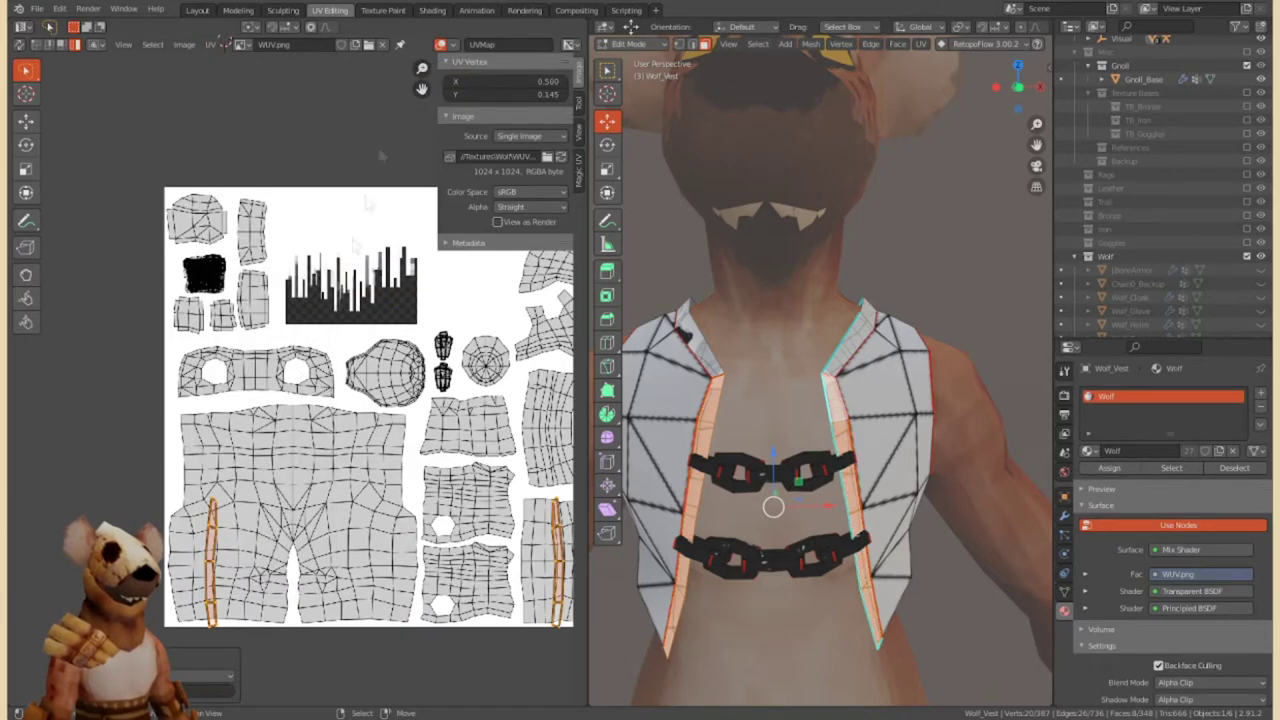
{"action": "scroll", "coordinate": [292, 204], "scroll_direction": "up", "scroll_amount": 2}
{"action": "left_click", "coordinate": [292, 204]}
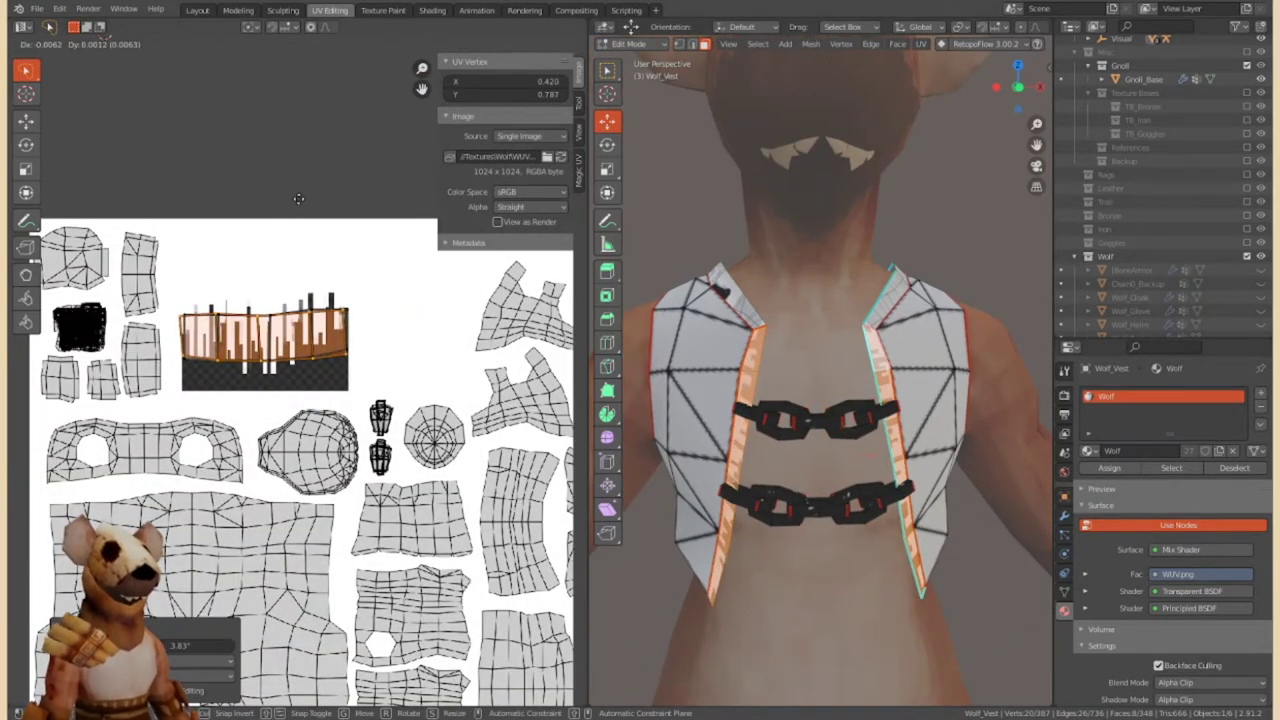
{"action": "key", "text": "Tab"}
{"action": "mouse_move", "coordinate": [660, 390]}
{"action": "middle_mouse_down"}
{"action": "mouse_move", "coordinate": [799, 395]}
{"action": "mouse_move", "coordinate": [756, 382]}
{"action": "mouse_move", "coordinate": [916, 461]}
{"action": "mouse_move", "coordinate": [691, 437]}
{"action": "mouse_move", "coordinate": [801, 457]}
{"action": "mouse_move", "coordinate": [949, 358]}
{"action": "mouse_move", "coordinate": [757, 388]}
{"action": "middle_mouse_up"}
{"action": "scroll", "coordinate": [757, 388], "scroll_direction": "up", "scroll_amount": 3}
Back in Edit Mode, select the linked front edge strip and unwrap it again.
{"action": "left_click", "coordinate": [640, 44]}
{"action": "left_click", "coordinate": [644, 78]}
{"action": "key", "text": "ctrl+l"}
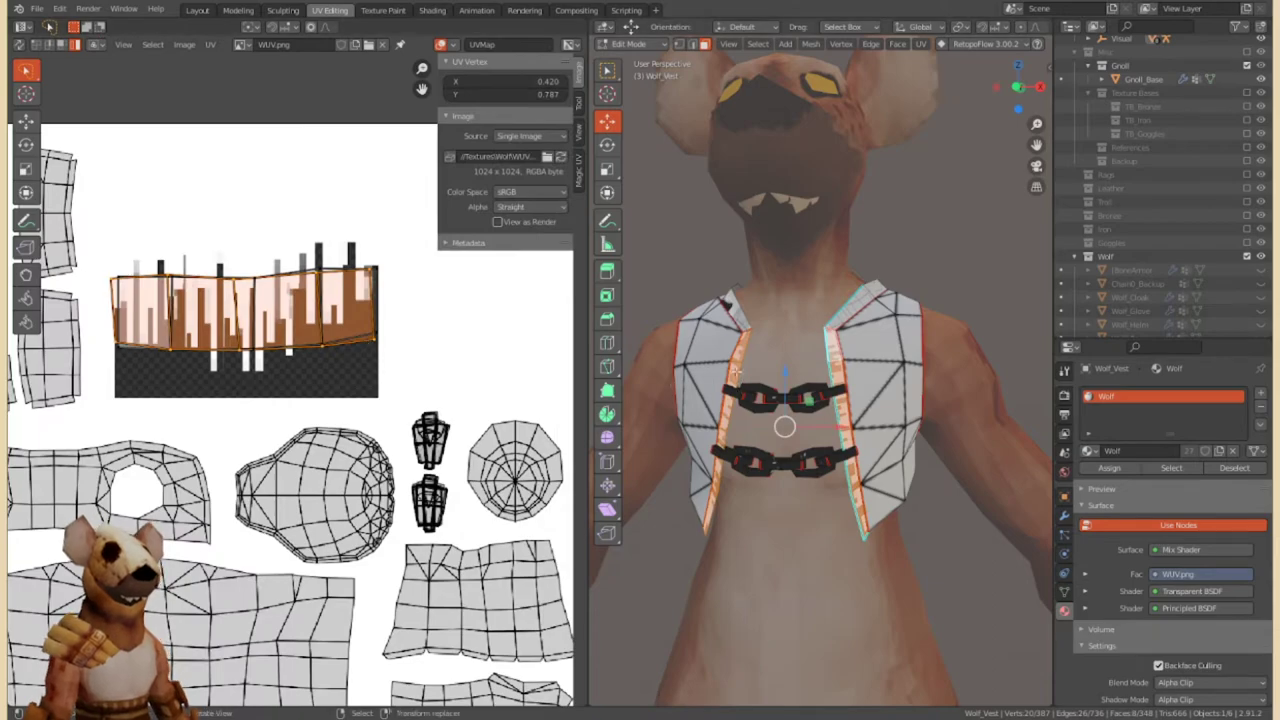
{"action": "left_click", "coordinate": [210, 44]}
{"action": "left_click", "coordinate": [260, 72]}
{"action": "mouse_move", "coordinate": [820, 400]}
{"action": "middle_mouse_down"}
{"action": "mouse_move", "coordinate": [760, 400]}
{"action": "mouse_move", "coordinate": [780, 380]}
{"action": "middle_mouse_up"}
{"action": "scroll", "coordinate": [385, 324], "scroll_direction": "up", "scroll_amount": 1}
Rotate the strip UVs horizontal over the fringe bars and shrink them lengthwise.
{"action": "key", "text": "r"}
{"action": "left_click", "coordinate": [358, 257]}
{"action": "key", "text": "ctrl+z"}
{"action": "scroll", "coordinate": [182, 176], "scroll_direction": "down", "scroll_amount": 4}
{"action": "key", "text": "r"}
{"action": "left_click", "coordinate": [362, 356]}
{"action": "scroll", "coordinate": [362, 356], "scroll_direction": "up", "scroll_amount": 2}
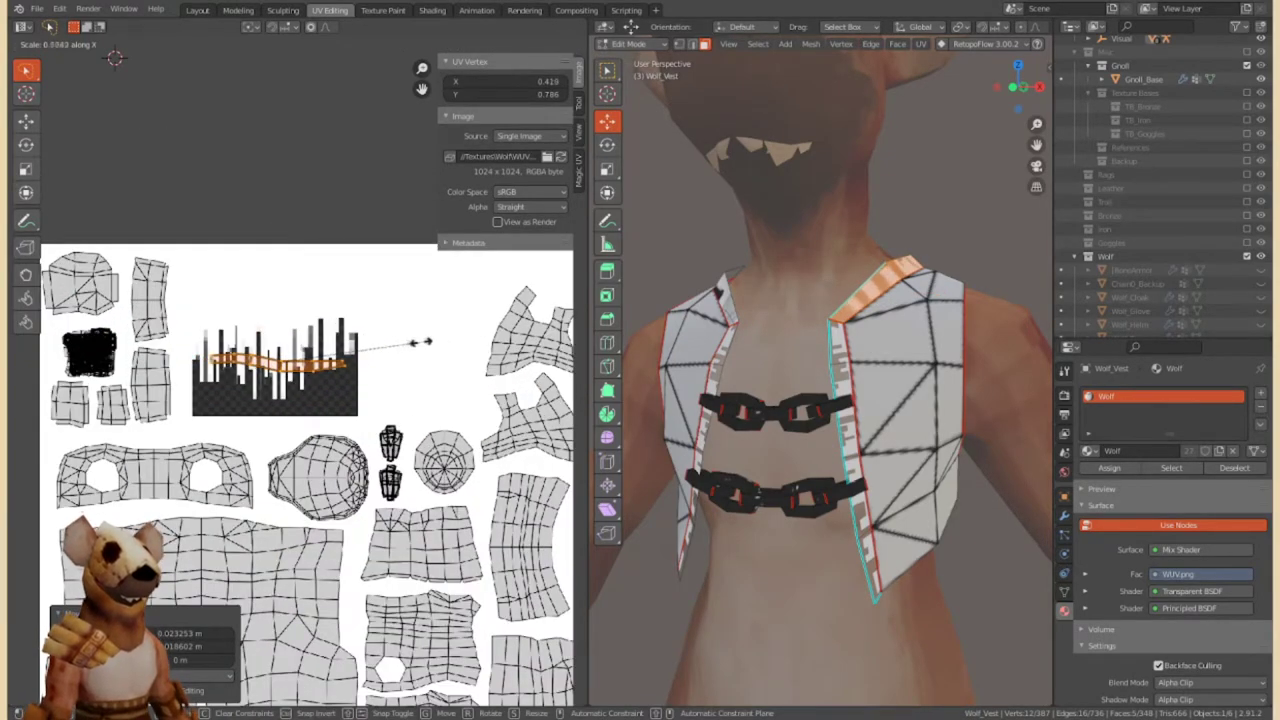
{"action": "left_click", "coordinate": [413, 342]}
Nudge, rotate and lower the strip UVs so they sit straight on the bars.
{"action": "middle_click_drag", "start_coordinate": [820, 400], "coordinate": [740, 380]}
{"action": "scroll", "coordinate": [335, 420], "scroll_direction": "up", "scroll_amount": 2}
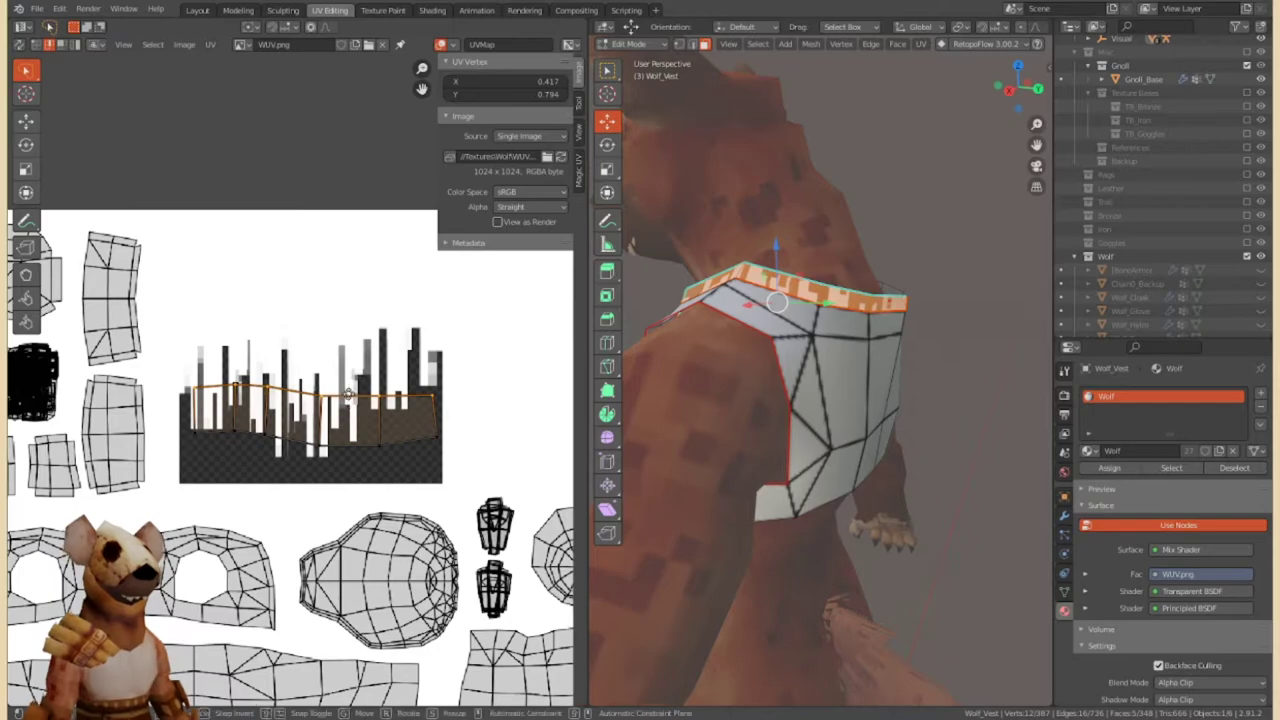
{"action": "left_click_drag", "start_coordinate": [352, 401], "coordinate": [360, 376]}
{"action": "key", "text": "r"}
{"action": "left_click_drag", "start_coordinate": [365, 450], "coordinate": [362, 475]}
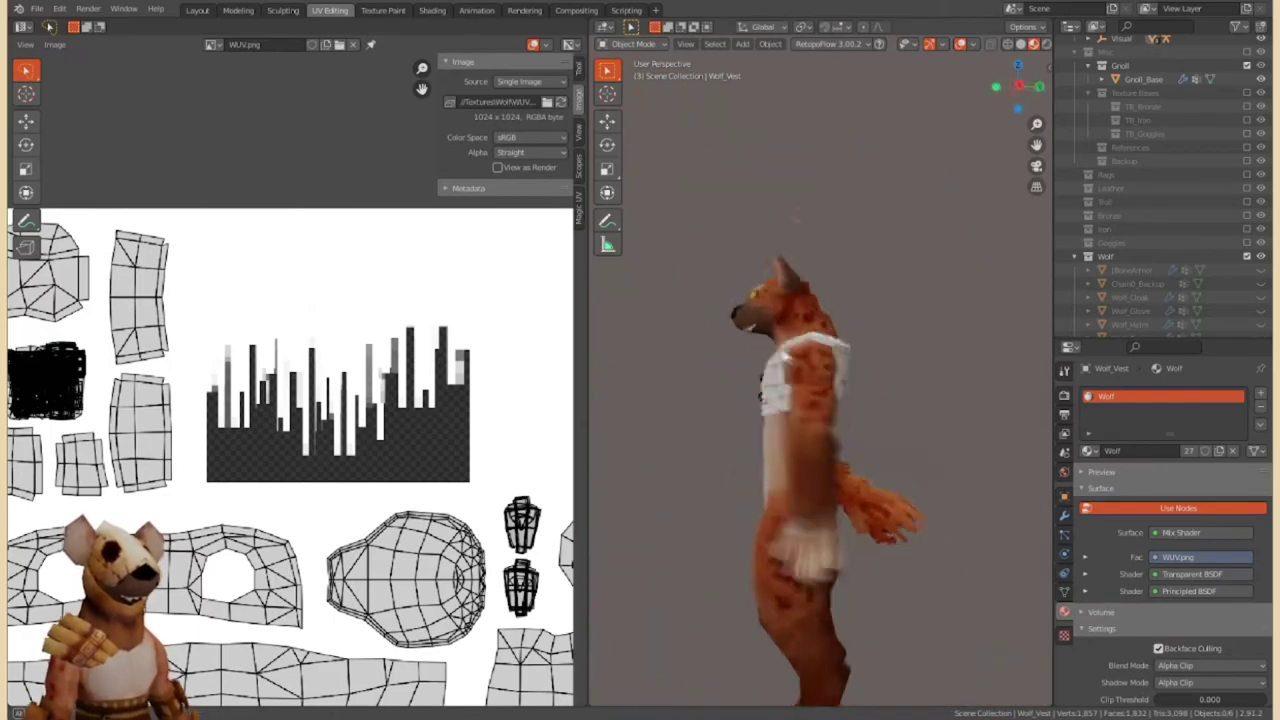
Select the collar trim strip and mirror its UVs along X.
{"action": "mouse_move", "coordinate": [800, 330]}
{"action": "middle_mouse_down"}
{"action": "mouse_move", "coordinate": [753, 318]}
{"action": "mouse_move", "coordinate": [782, 356]}
{"action": "middle_mouse_up"}
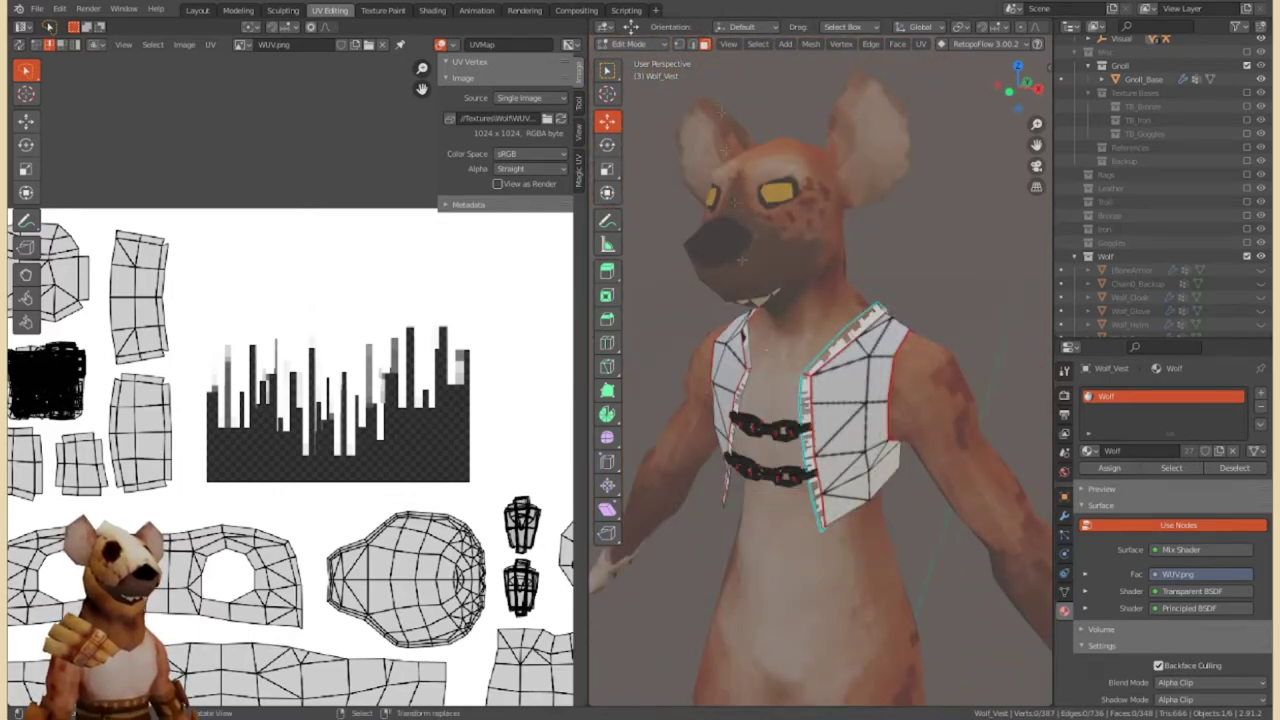
{"action": "middle_click_drag", "start_coordinate": [782, 356], "coordinate": [830, 330]}
{"action": "key", "text": "ctrl+l"}
{"action": "scroll", "coordinate": [100, 88], "scroll_direction": "down", "scroll_amount": 4}
{"action": "scroll", "coordinate": [476, 388], "scroll_direction": "up", "scroll_amount": 3}
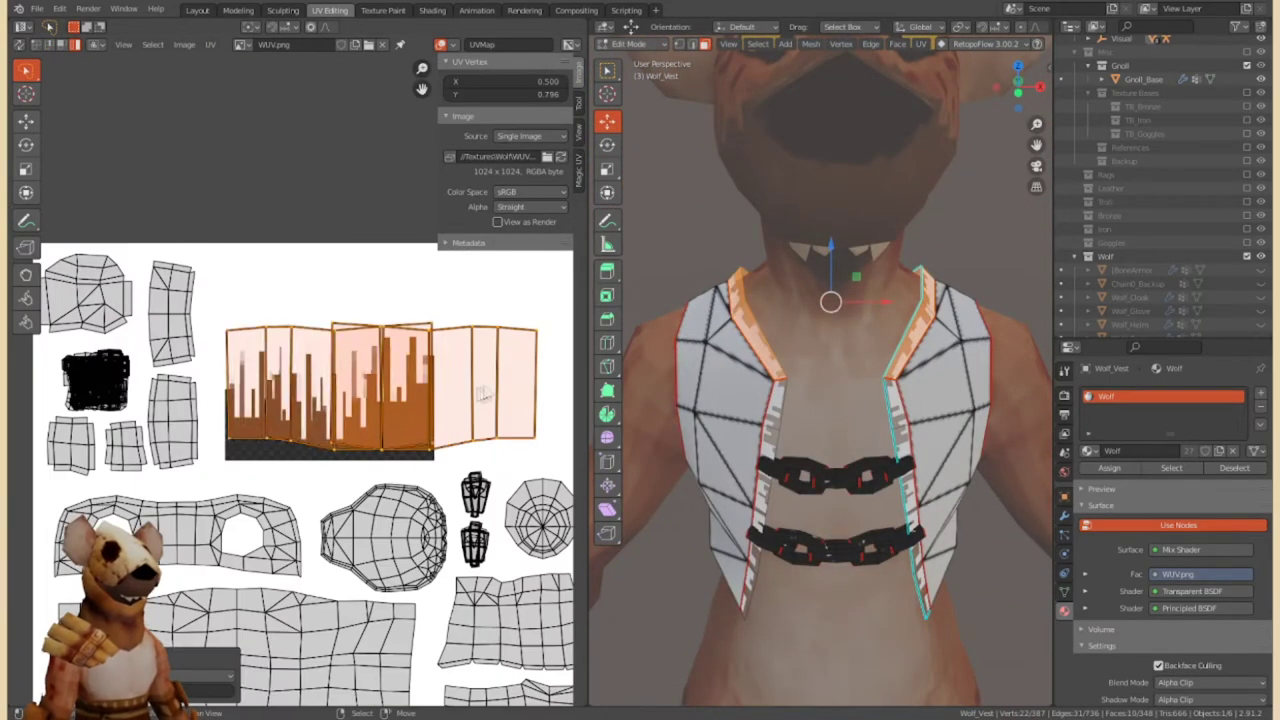
{"action": "mouse_move", "coordinate": [830, 330]}
{"action": "middle_mouse_down"}
{"action": "mouse_move", "coordinate": [840, 300]}
{"action": "mouse_move", "coordinate": [760, 310]}
{"action": "middle_mouse_up"}
{"action": "left_click", "coordinate": [210, 44]}
{"action": "left_click", "coordinate": [364, 95]}
Select the collar UVs' bottom edge and lower it on the fringe bars.
{"action": "scroll", "coordinate": [400, 380], "scroll_direction": "up", "scroll_amount": 2}
{"action": "scroll", "coordinate": [462, 352], "scroll_direction": "up", "scroll_amount": 2}
{"action": "middle_click_drag", "start_coordinate": [462, 352], "coordinate": [409, 352]}
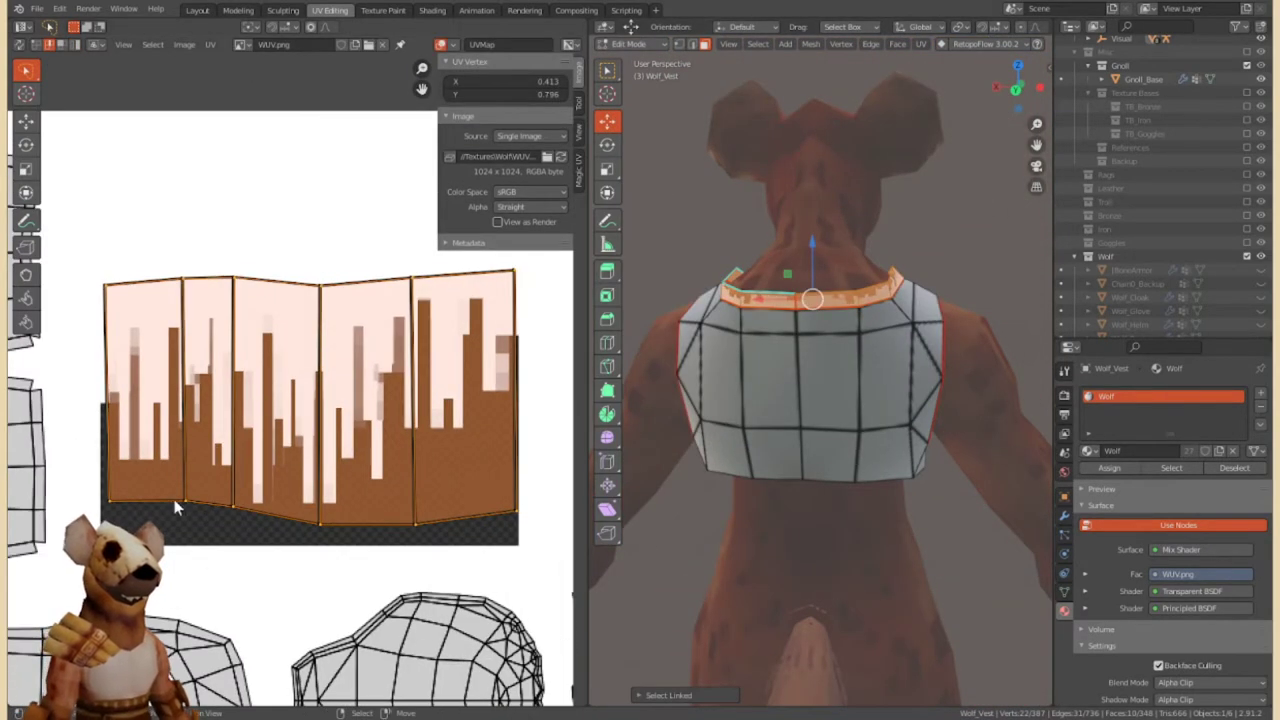
{"action": "left_click", "coordinate": [174, 499]}
{"action": "left_click", "coordinate": [452, 547]}
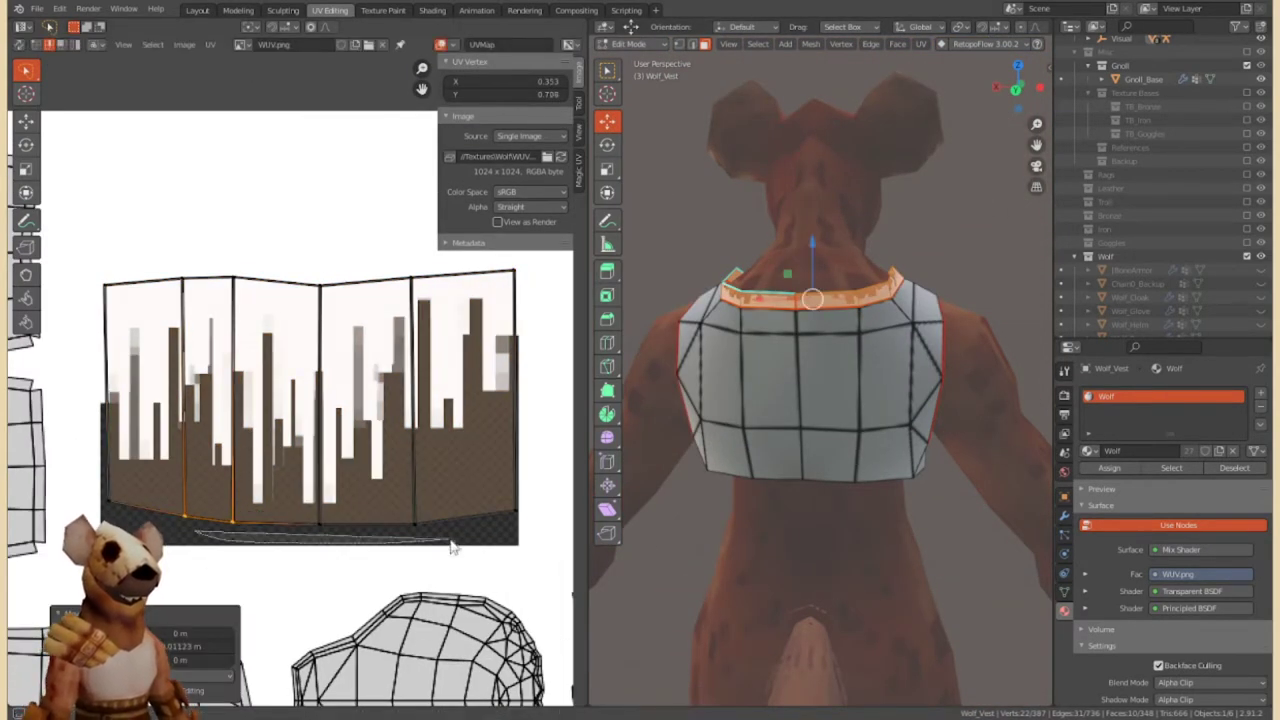
{"action": "left_click", "coordinate": [389, 459]}
Move the collar's top UV edge straight down along Y to shorten the fringe.
{"action": "key", "text": "g"}
{"action": "key", "text": "y"}
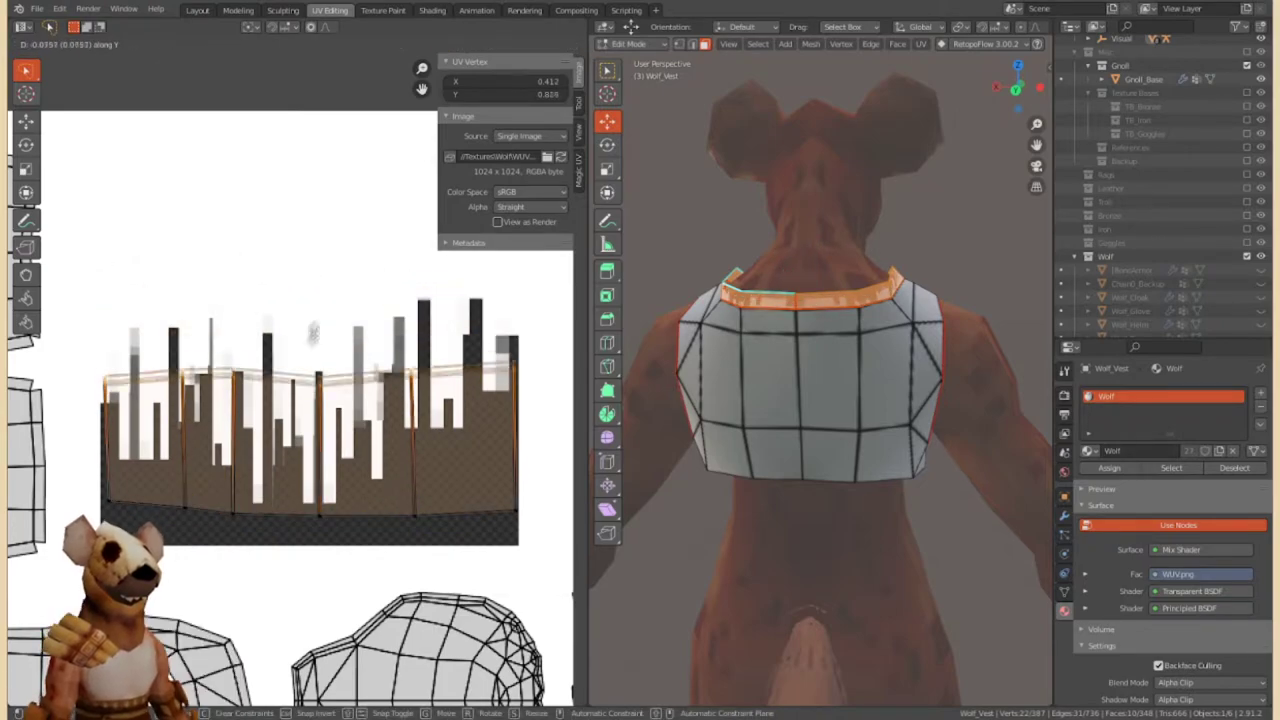
{"action": "left_click", "coordinate": [309, 362]}
{"action": "middle_click_drag", "start_coordinate": [820, 450], "coordinate": [720, 430]}
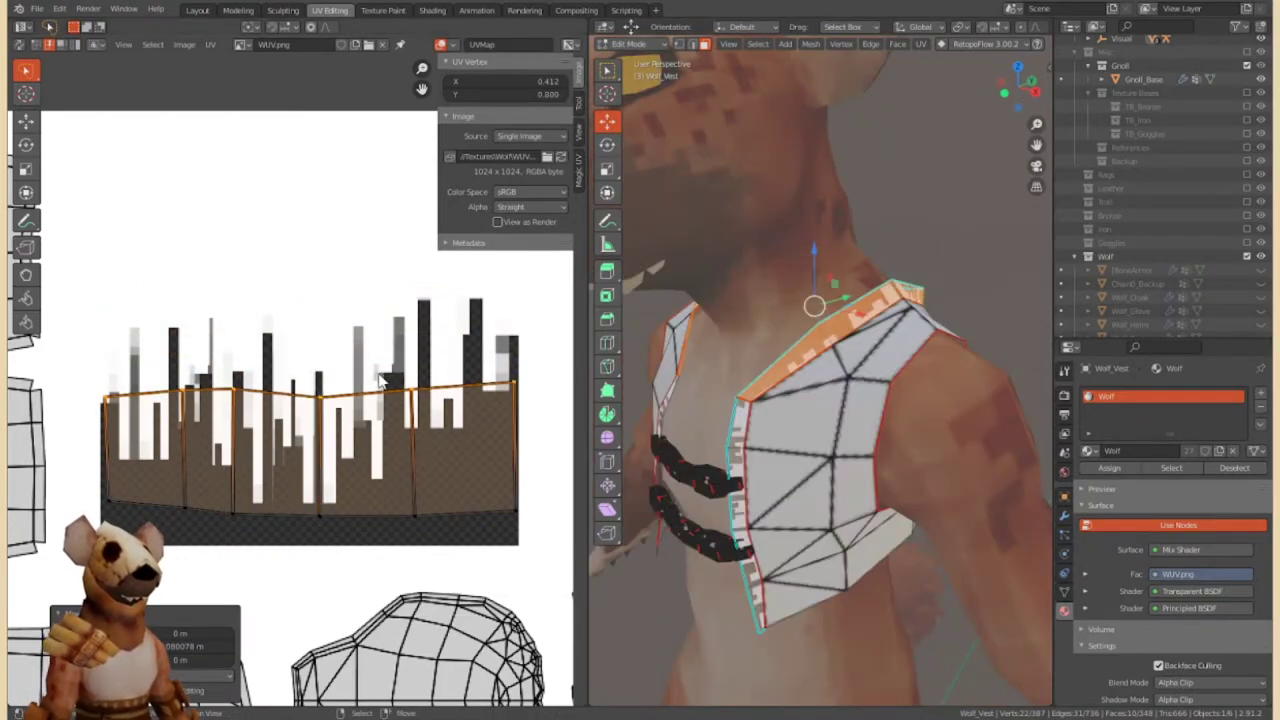
{"action": "key", "text": "g"}
{"action": "left_click", "coordinate": [338, 366]}
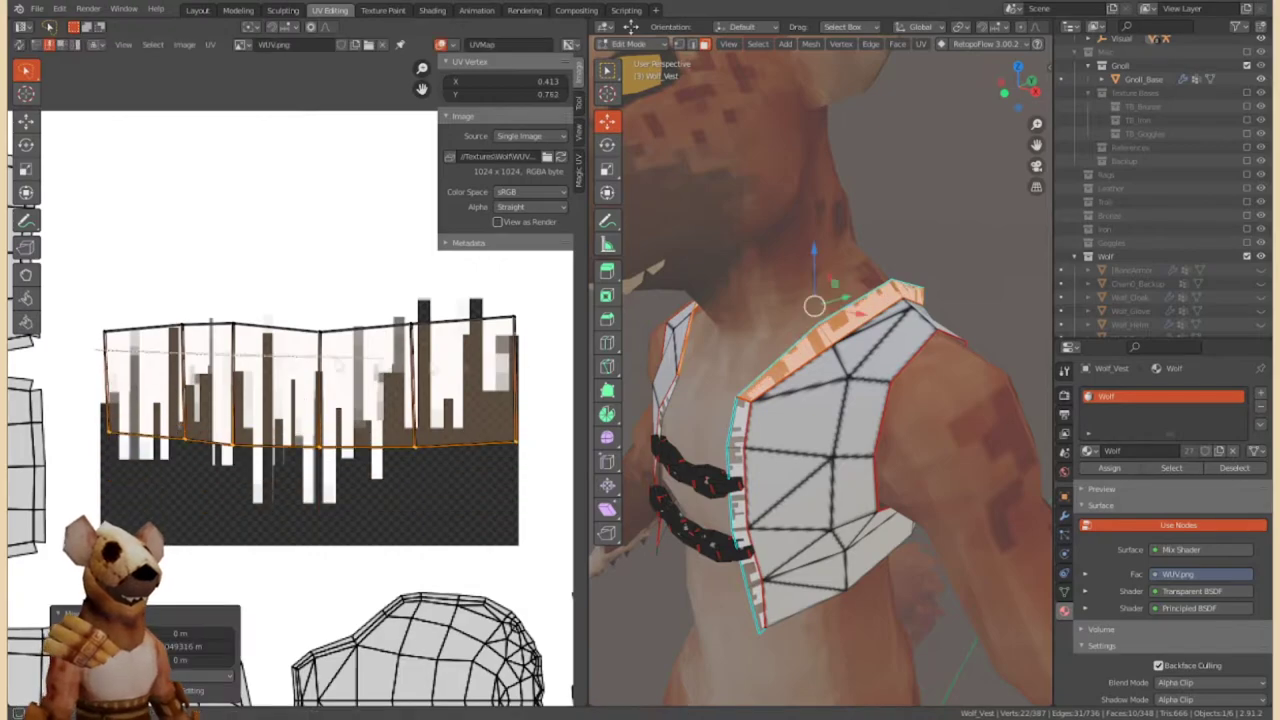
{"action": "scroll", "coordinate": [820, 400], "scroll_direction": "down", "scroll_amount": 3}
Return to Object Mode in the Modeling workspace and select Wolf_Pants.
{"action": "mouse_move", "coordinate": [820, 400]}
{"action": "middle_mouse_down"}
{"action": "mouse_move", "coordinate": [760, 380]}
{"action": "mouse_move", "coordinate": [879, 353]}
{"action": "mouse_move", "coordinate": [866, 395]}
{"action": "middle_mouse_up"}
{"action": "left_click", "coordinate": [626, 44]}
{"action": "left_click", "coordinate": [640, 59]}
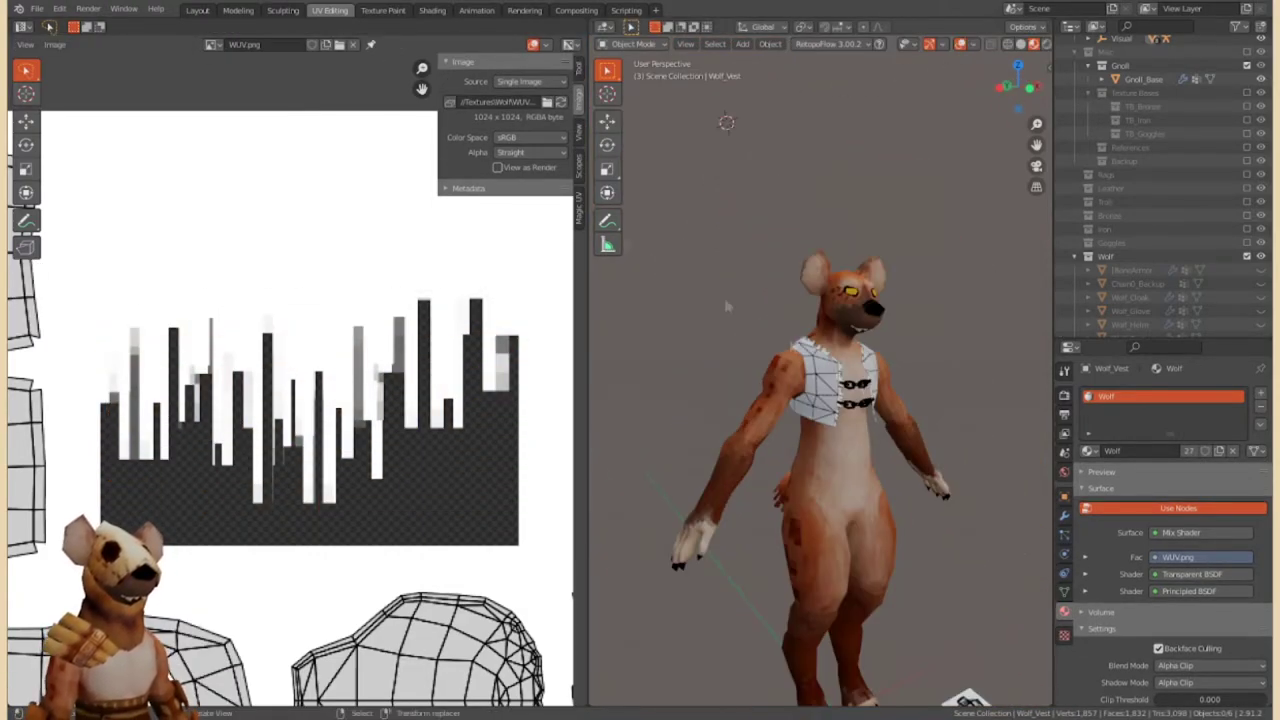
{"action": "key", "text": "ctrl+Page_Up"}
{"action": "left_click", "coordinate": [1056, 311]}
Select the first ankle cuff's fringe faces, shrink their UVs and move them over the fringe bars.
{"action": "middle_click_drag", "start_coordinate": [853, 479], "coordinate": [420, 520]}
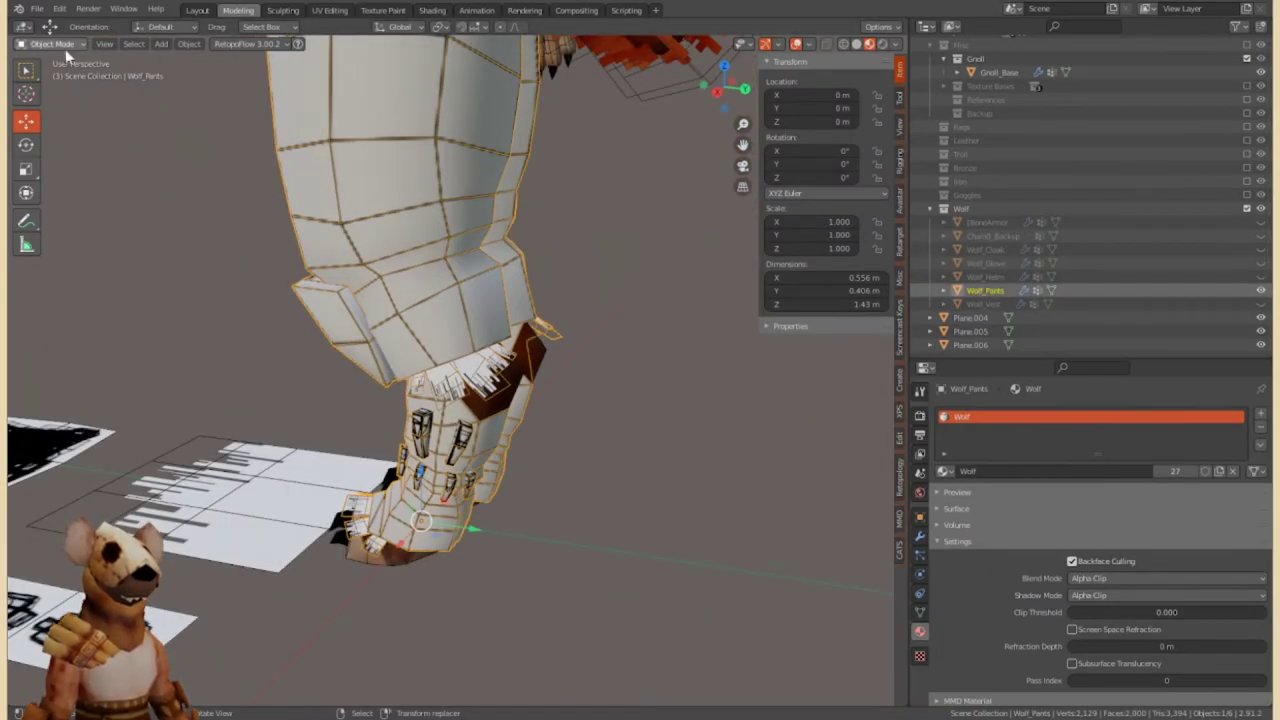
{"action": "key", "text": "Tab"}
{"action": "mouse_move", "coordinate": [420, 400]}
{"action": "middle_mouse_down"}
{"action": "mouse_move", "coordinate": [320, 450]}
{"action": "mouse_move", "coordinate": [427, 440]}
{"action": "middle_mouse_up"}
{"action": "left_click", "coordinate": [320, 450], "text": "alt"}
{"action": "key", "text": "ctrl+Page_Up"}
{"action": "key", "text": "ctrl+Page_Up"}
{"action": "middle_click_drag", "start_coordinate": [850, 400], "coordinate": [750, 420]}
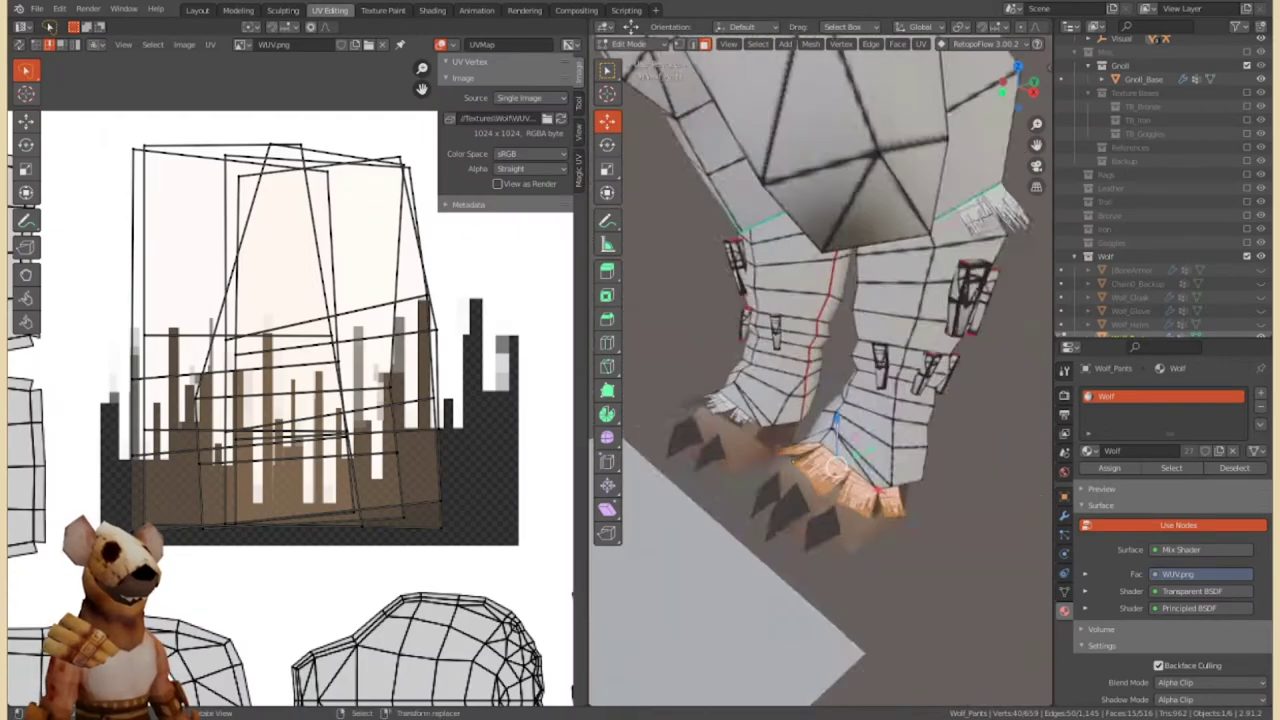
{"action": "key", "text": "s"}
{"action": "left_click", "coordinate": [258, 408]}
{"action": "key", "text": "g"}
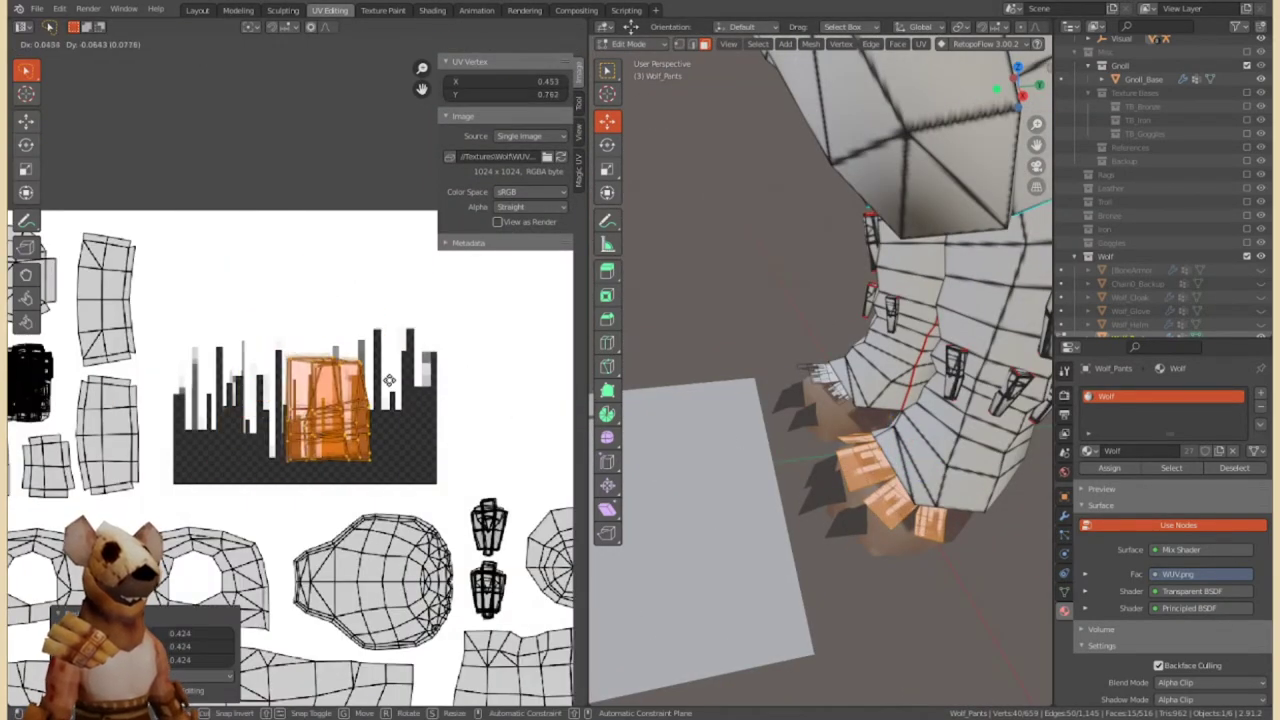
{"action": "key", "text": "g"}
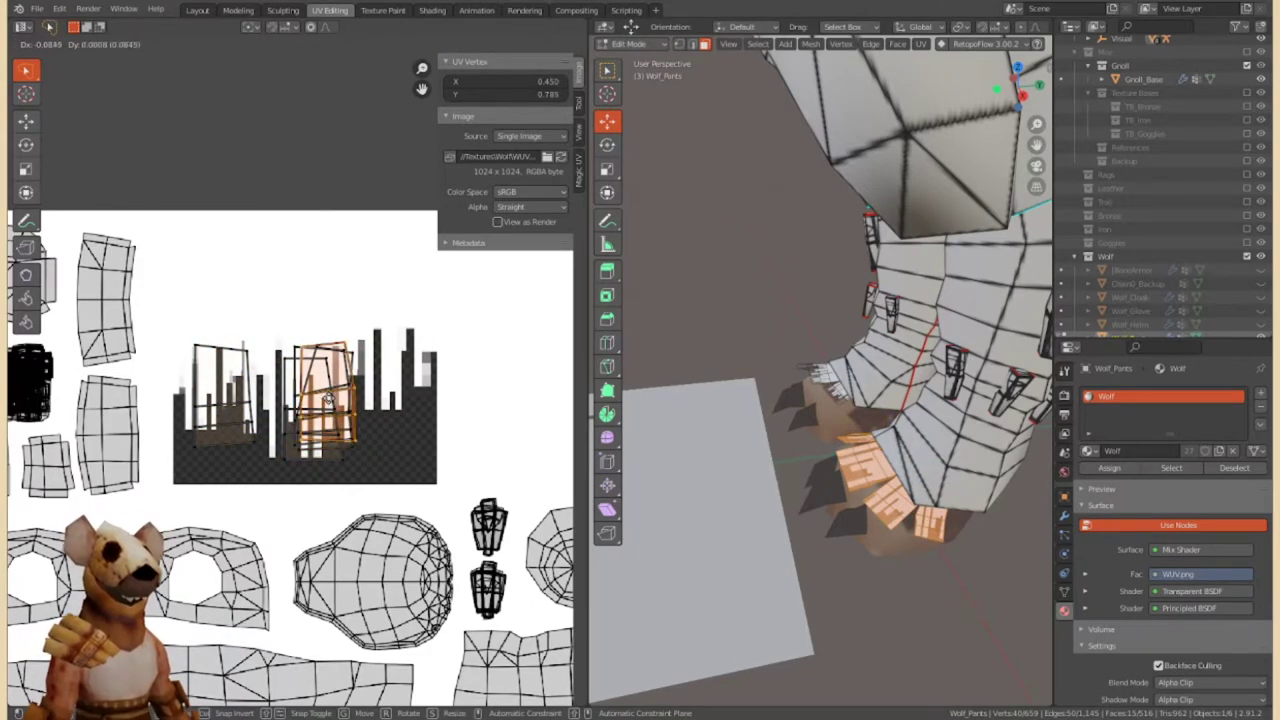
With X-ray on, select the other cuff's linked fur fringe faces.
{"action": "mouse_move", "coordinate": [890, 450]}
{"action": "middle_mouse_down"}
{"action": "mouse_move", "coordinate": [930, 400]}
{"action": "mouse_move", "coordinate": [829, 423]}
{"action": "middle_mouse_up"}
{"action": "key", "text": "alt+a"}
{"action": "key", "text": "a"}
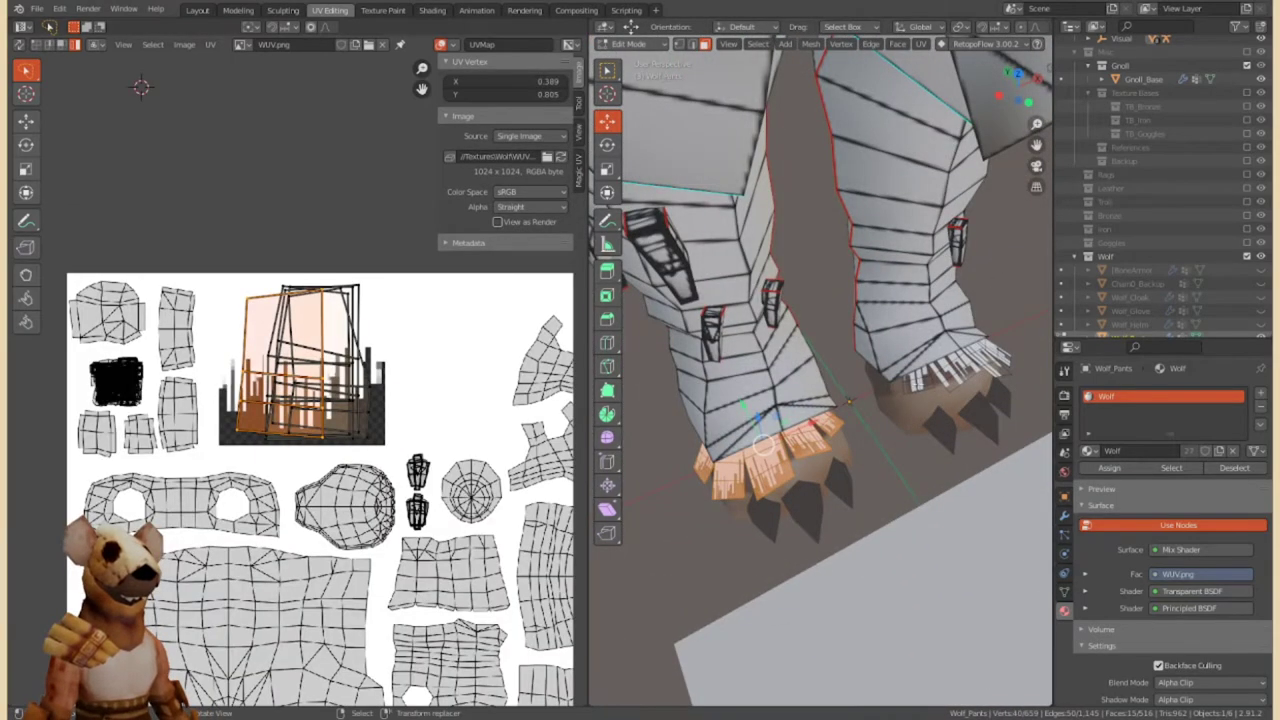
{"action": "key", "text": "s"}
{"action": "left_click", "coordinate": [405, 368]}
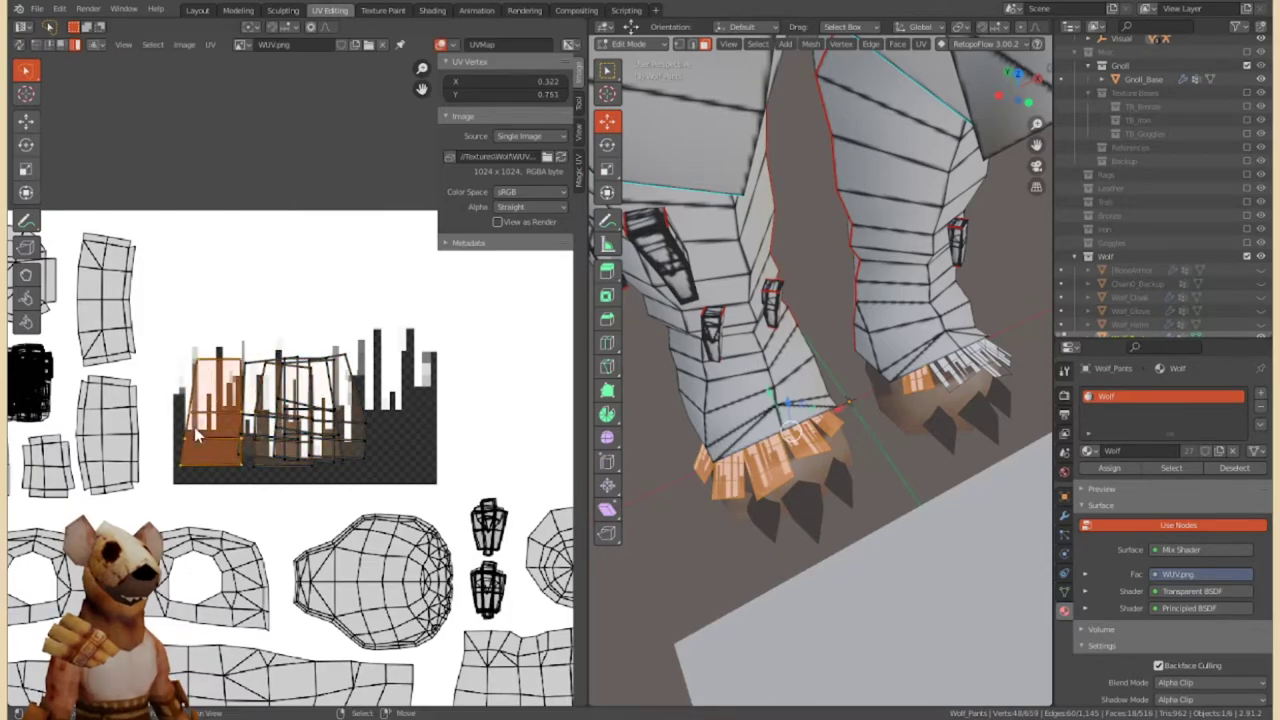
{"action": "mouse_move", "coordinate": [790, 433]}
{"action": "middle_mouse_down"}
{"action": "mouse_move", "coordinate": [840, 380]}
{"action": "mouse_move", "coordinate": [880, 297]}
{"action": "mouse_move", "coordinate": [857, 337]}
{"action": "middle_mouse_up"}
{"action": "key", "text": "ctrl+l"}
{"action": "key", "text": "l"}
Shrink the second cuff's fringe UVs onto the bars, then return to Object Mode.
{"action": "key", "text": "s"}
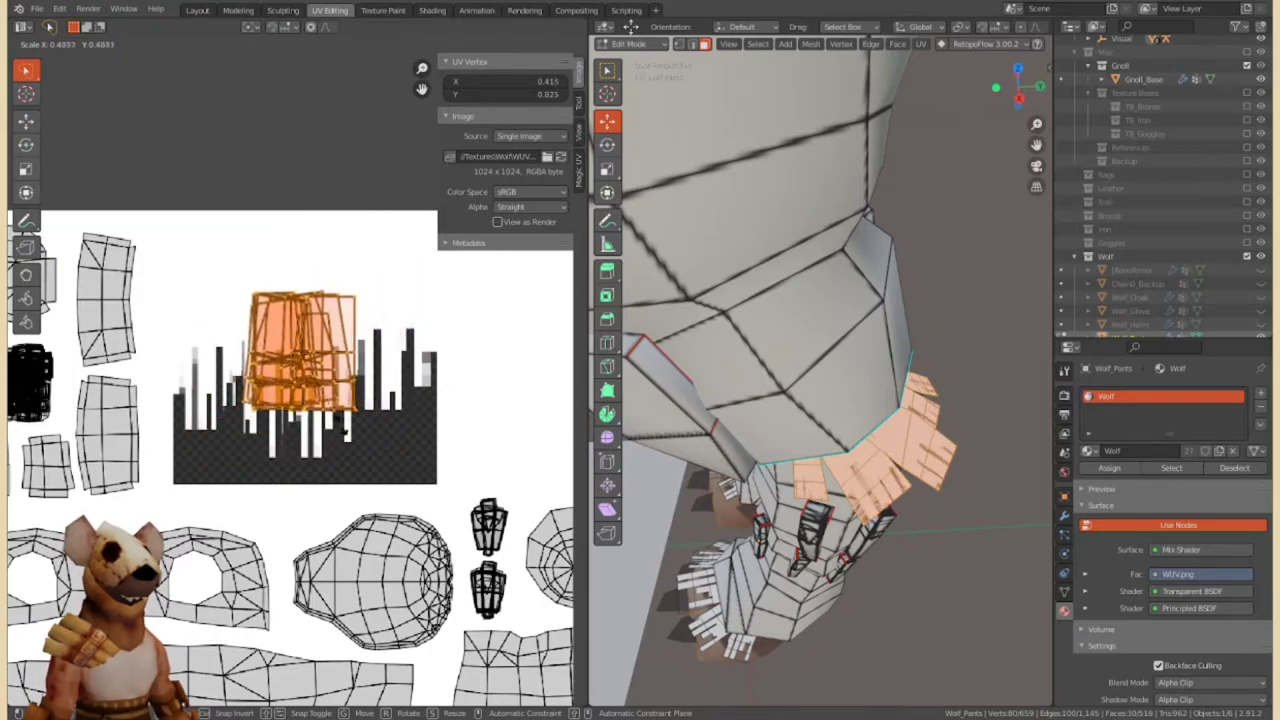
{"action": "key", "text": "g"}
{"action": "left_click", "coordinate": [399, 318]}
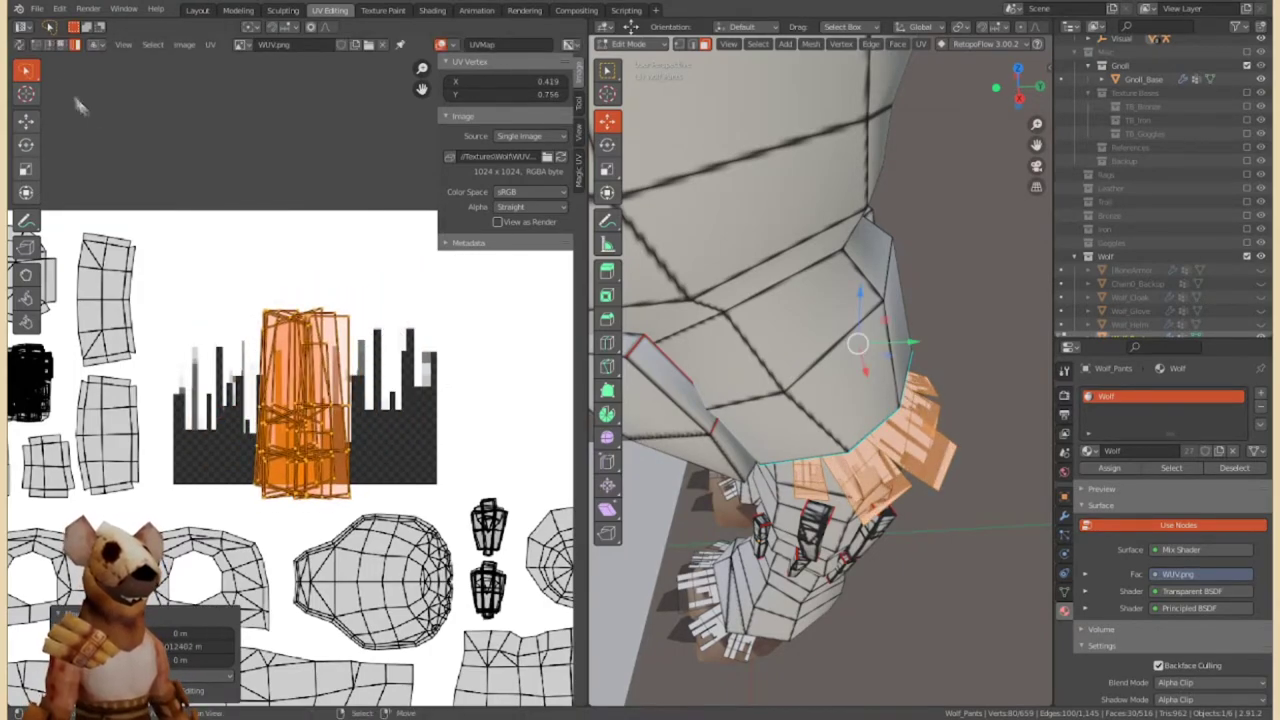
{"action": "left_click", "coordinate": [330, 375]}
{"action": "middle_click_drag", "start_coordinate": [780, 380], "coordinate": [858, 492]}
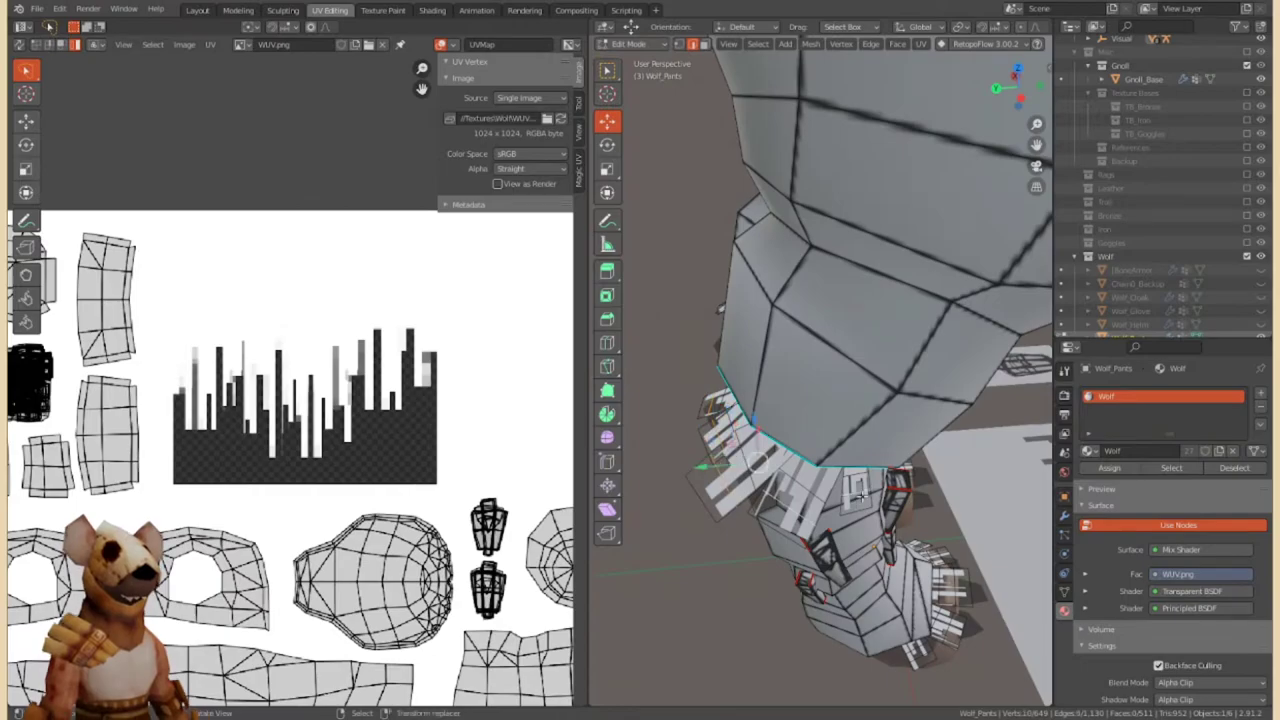
{"action": "key", "text": "Tab"}
{"action": "mouse_move", "coordinate": [858, 492]}
{"action": "middle_mouse_down"}
{"action": "mouse_move", "coordinate": [797, 391]}
{"action": "mouse_move", "coordinate": [859, 290]}
{"action": "mouse_move", "coordinate": [703, 160]}
{"action": "middle_mouse_up"}
Enter Edit Mode on Wolf_Glove and select its linked cuff fringe faces.
{"action": "left_click", "coordinate": [859, 290]}
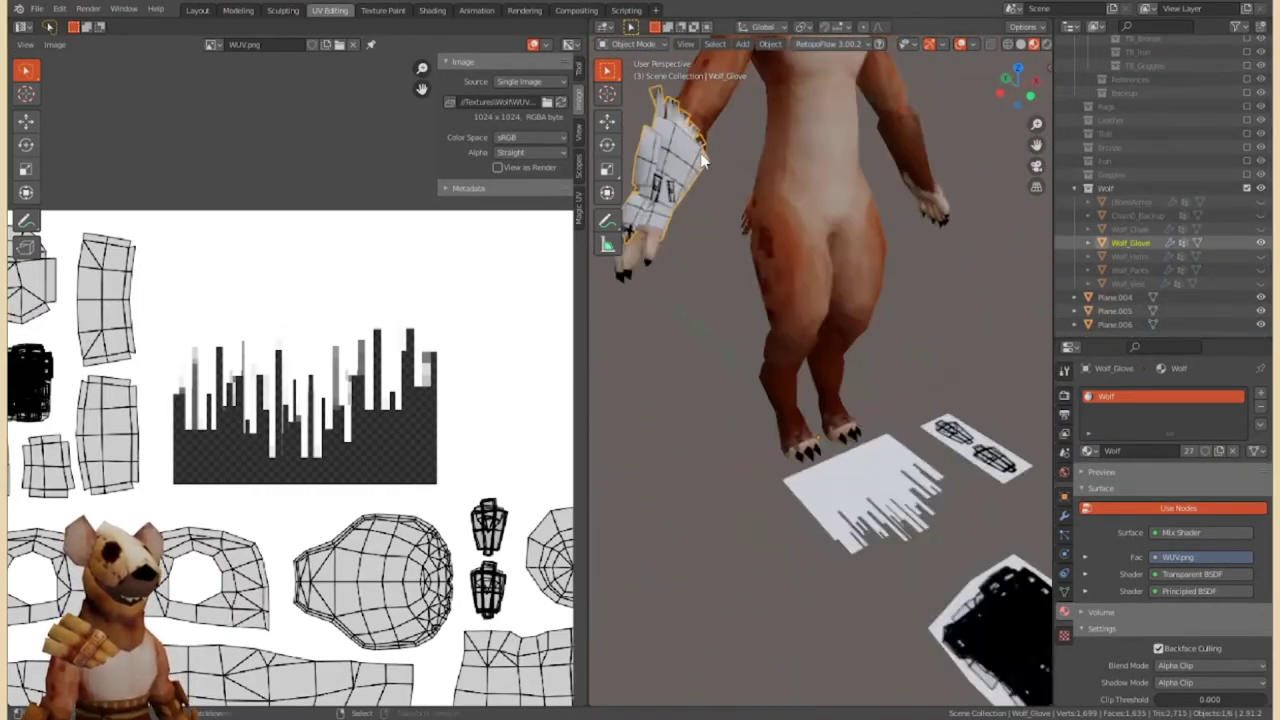
{"action": "key", "text": "Tab"}
{"action": "key", "text": "KP_Decimal"}
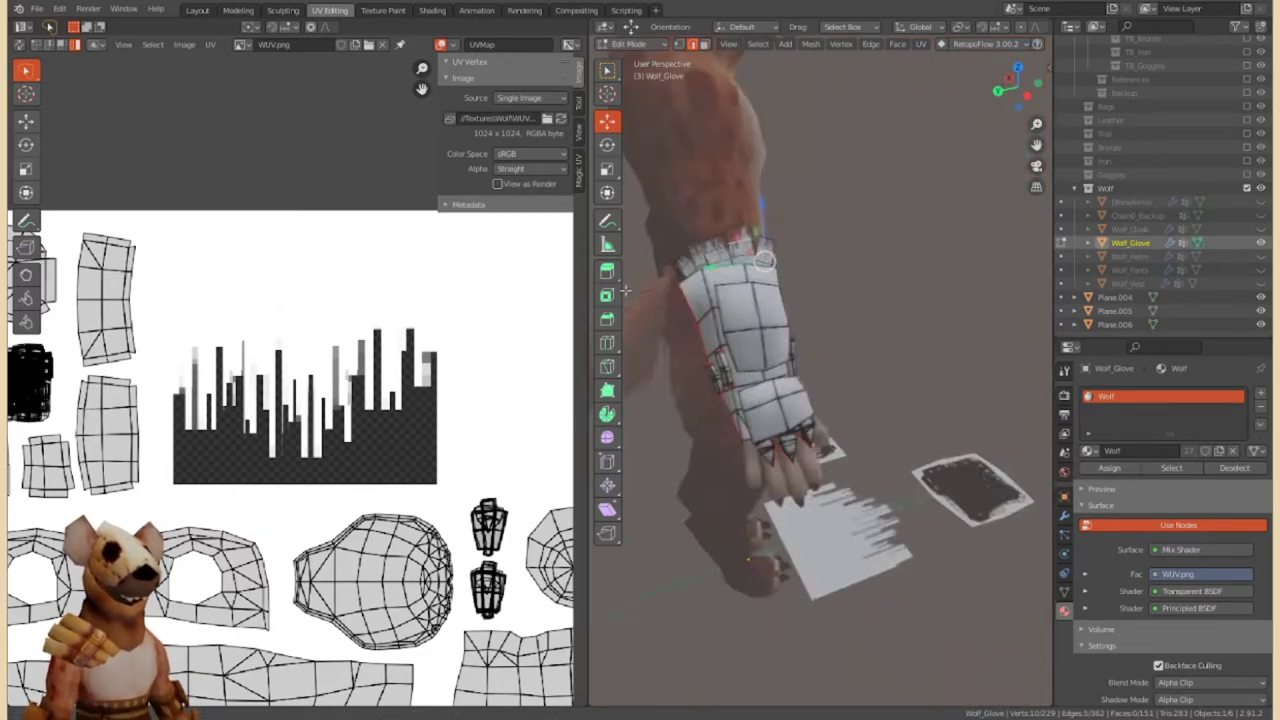
{"action": "middle_click_drag", "start_coordinate": [860, 280], "coordinate": [834, 248]}
{"action": "key", "text": "ctrl+l"}
{"action": "middle_click_drag", "start_coordinate": [889, 192], "coordinate": [760, 260]}
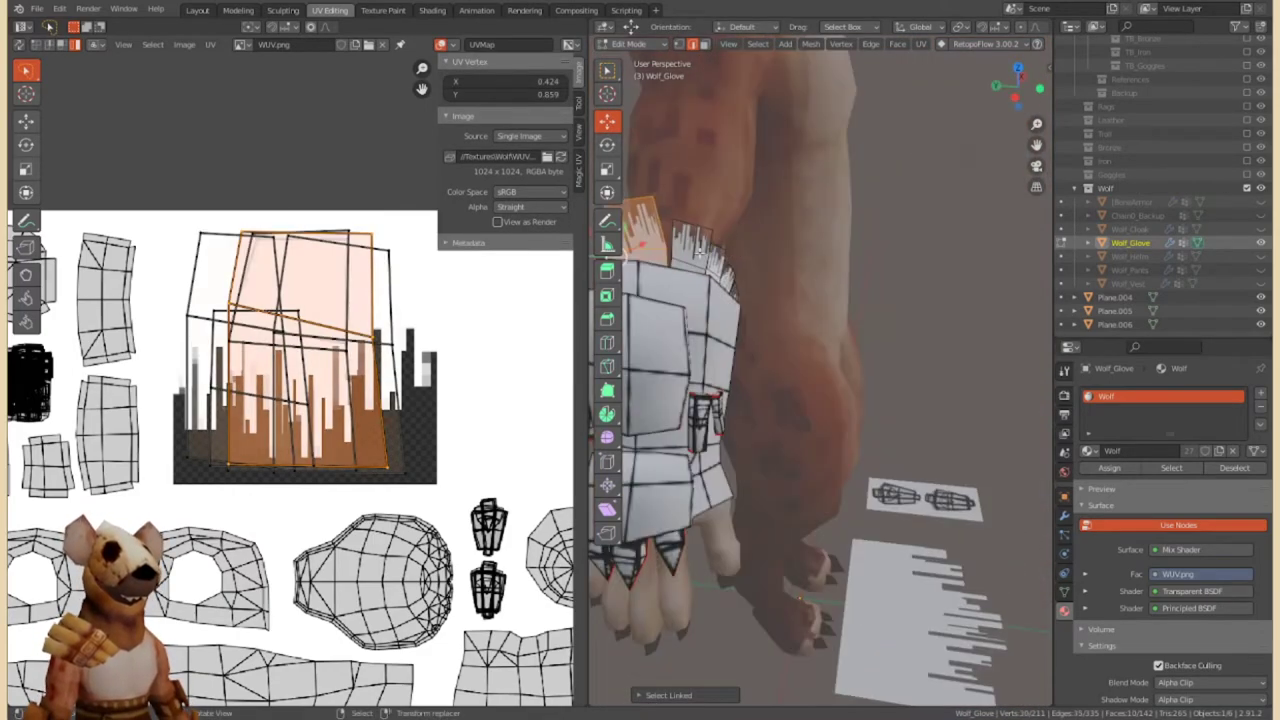
{"action": "middle_click_drag", "start_coordinate": [330, 360], "coordinate": [370, 404]}
Shrink the glove fringe UVs and move them onto the fringe bars of WUV.png.
{"action": "key", "text": "s"}
{"action": "left_click", "coordinate": [370, 404]}
{"action": "key", "text": "g"}
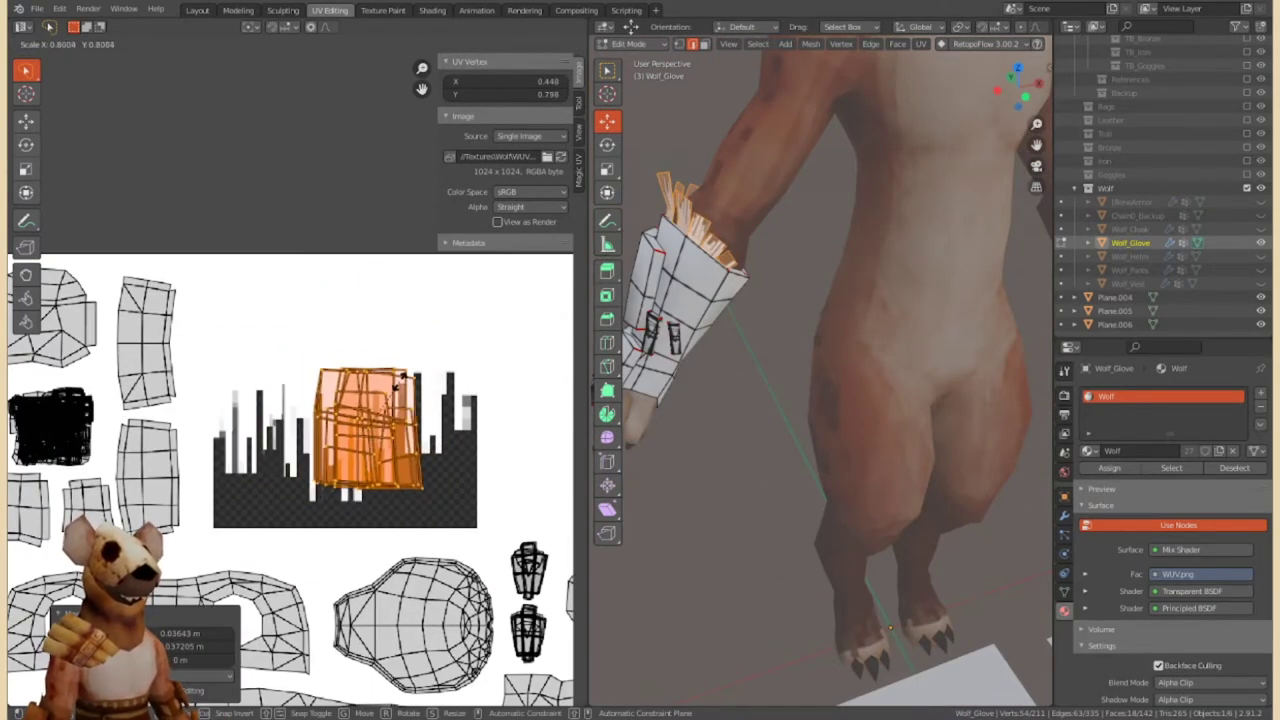
{"action": "left_click", "coordinate": [386, 389]}
{"action": "middle_click_drag", "start_coordinate": [820, 300], "coordinate": [850, 360]}
Adjust the fringe UVs vertically, then widen them horizontally to fit the bar strip.
{"action": "key", "text": "s"}
{"action": "key", "text": "y"}
{"action": "left_click", "coordinate": [422, 360]}
{"action": "key", "text": "s"}
{"action": "key", "text": "y"}
{"action": "left_click", "coordinate": [405, 357]}
{"action": "key", "text": "s"}
{"action": "key", "text": "x"}
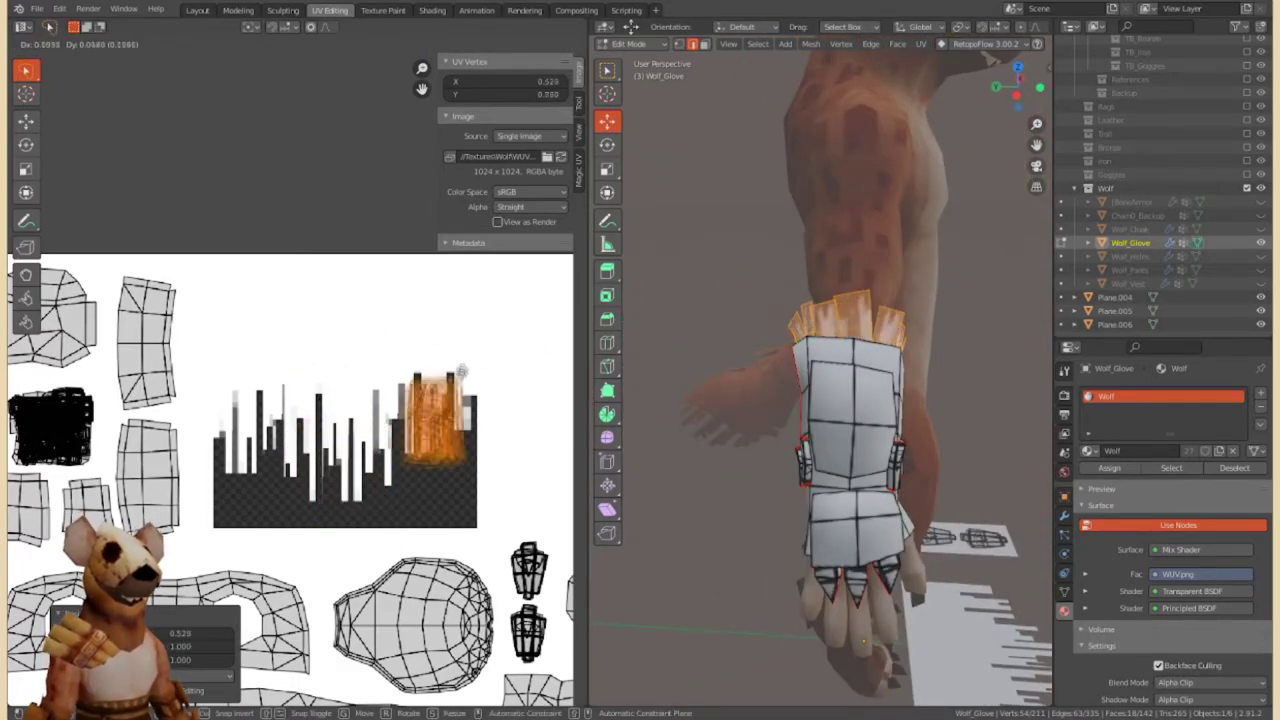
{"action": "left_click", "coordinate": [376, 420]}
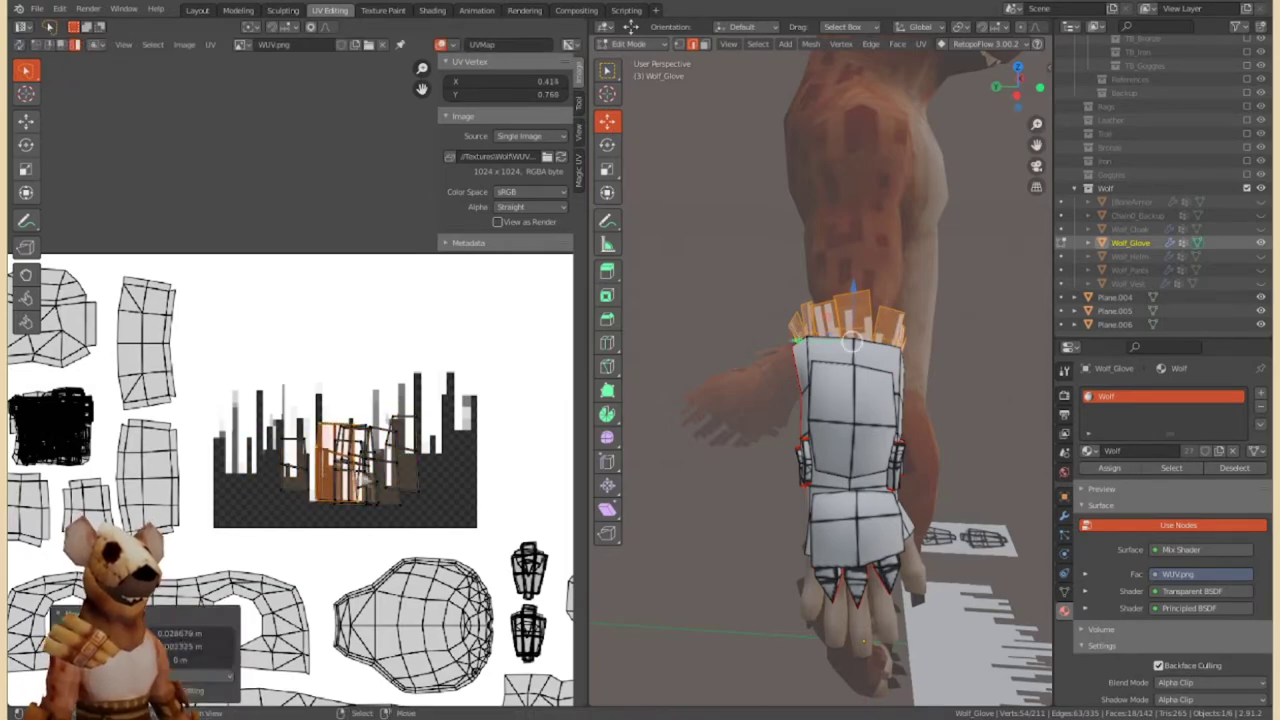
Return the glove to Object Mode and view the whole character.
{"action": "key", "text": "Escape"}
{"action": "key", "text": "Tab"}
{"action": "mouse_move", "coordinate": [850, 400]}
{"action": "middle_mouse_down"}
{"action": "mouse_move", "coordinate": [766, 355]}
{"action": "mouse_move", "coordinate": [809, 223]}
{"action": "mouse_move", "coordinate": [974, 380]}
{"action": "mouse_move", "coordinate": [847, 66]}
{"action": "mouse_move", "coordinate": [757, 357]}
{"action": "middle_mouse_up"}
Unhide the body, hide Wolf_Cloak, and put Wolf_Helm into Edit Mode.
{"action": "left_click", "coordinate": [1261, 283]}
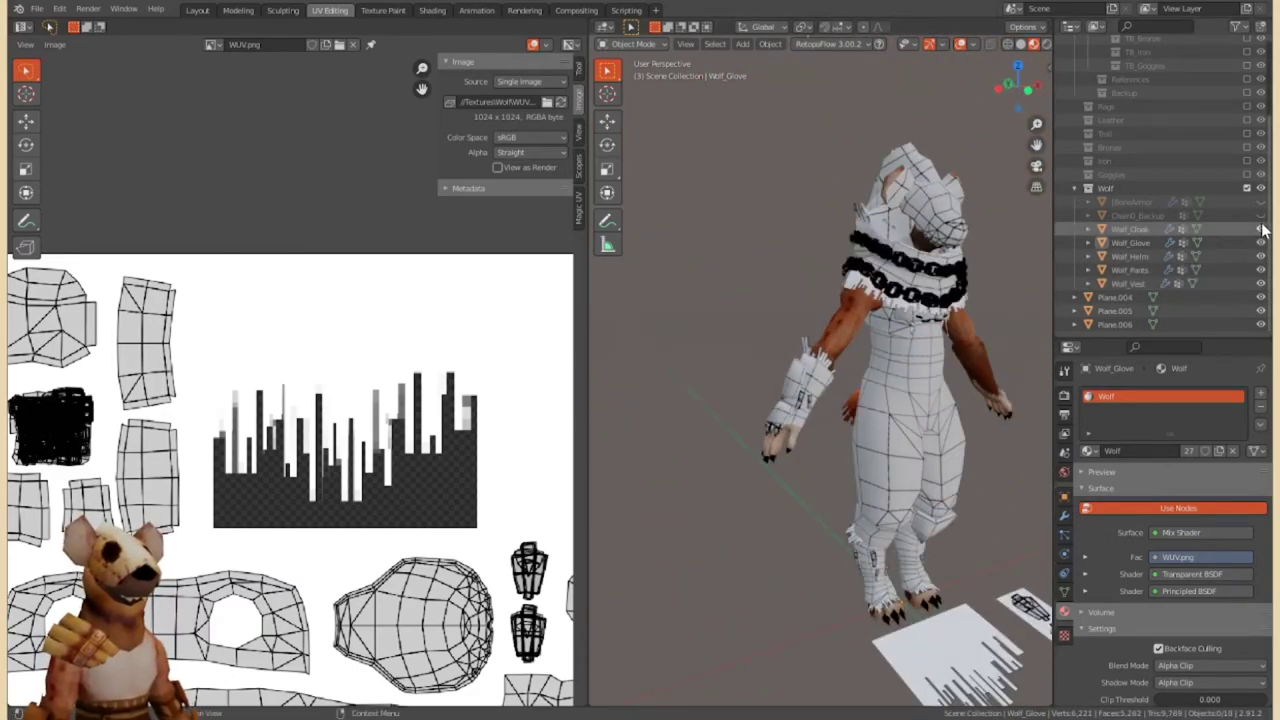
{"action": "left_click", "coordinate": [1261, 229]}
{"action": "middle_click_drag", "start_coordinate": [900, 400], "coordinate": [800, 350]}
{"action": "left_click", "coordinate": [790, 240]}
{"action": "middle_click_drag", "start_coordinate": [790, 240], "coordinate": [700, 300]}
{"action": "left_click", "coordinate": [630, 44]}
{"action": "left_click", "coordinate": [650, 57]}
Select the helm's cheek fringe faces and rotate their UV island onto the strip.
{"action": "left_click", "coordinate": [888, 348]}
{"action": "middle_click_drag", "start_coordinate": [888, 348], "coordinate": [860, 390]}
{"action": "left_click", "coordinate": [870, 390]}
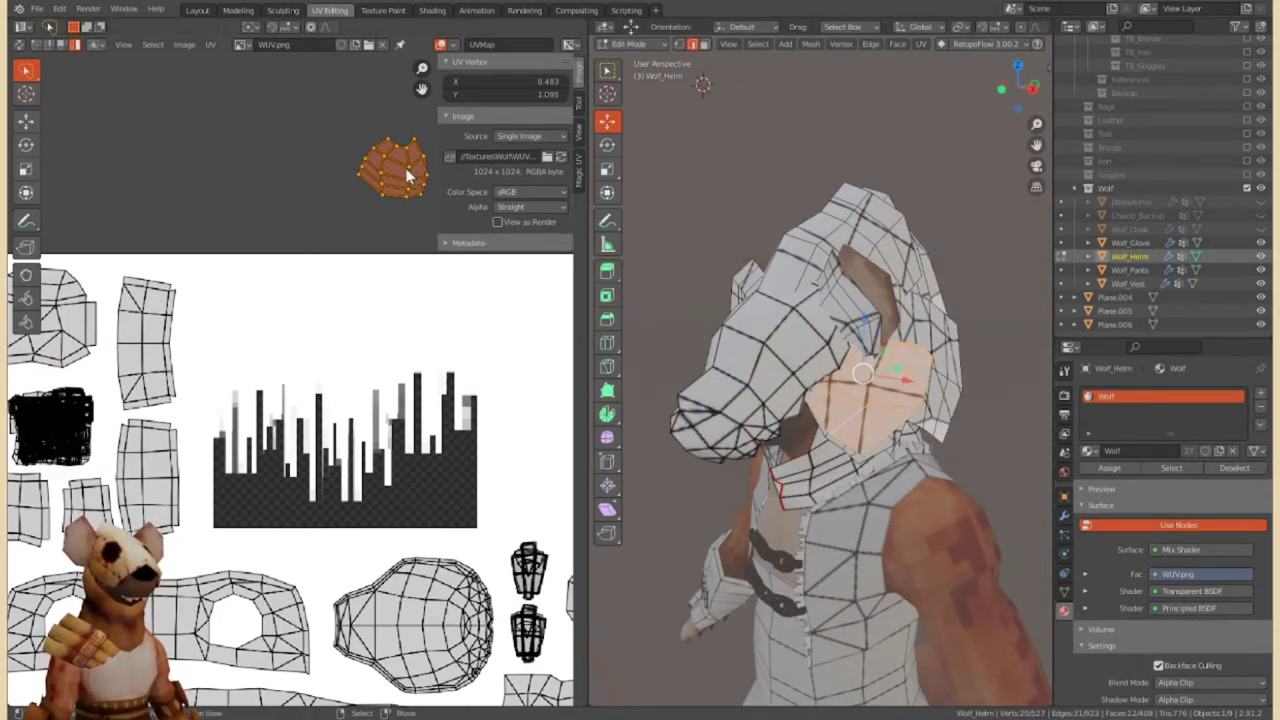
{"action": "left_click_drag", "start_coordinate": [407, 175], "coordinate": [352, 425]}
{"action": "key", "text": "r"}
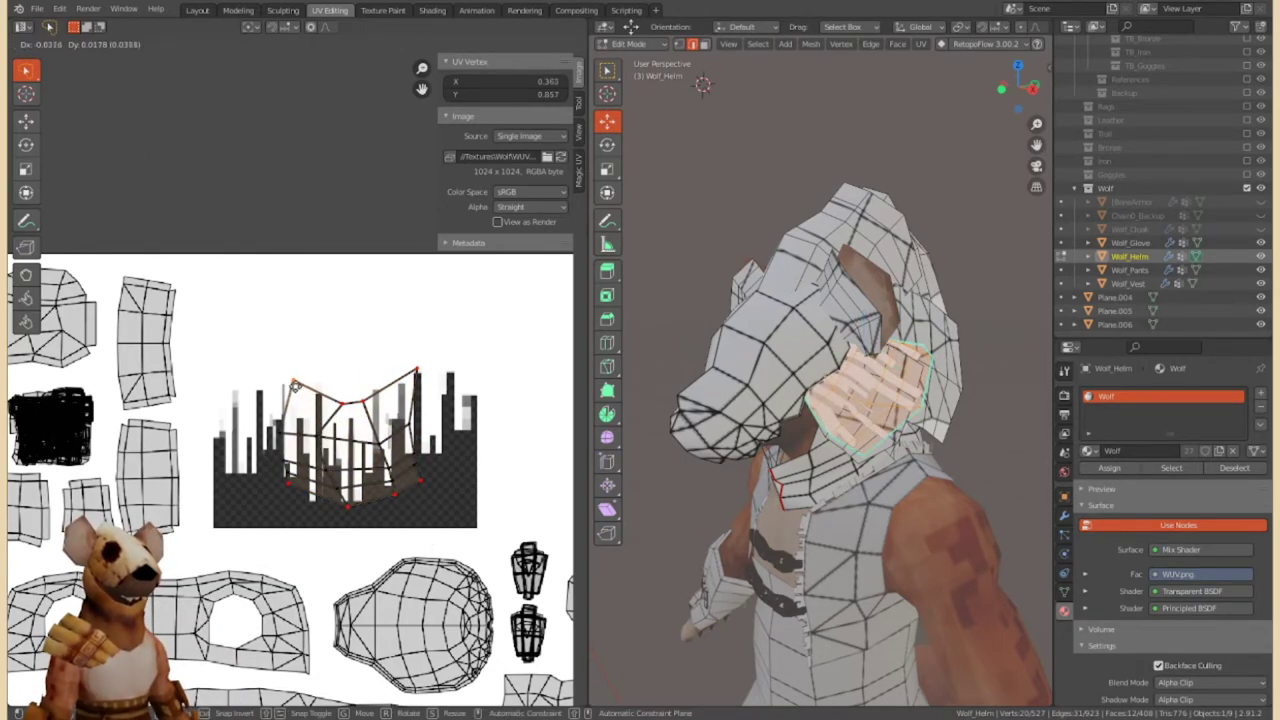
{"action": "scroll", "coordinate": [450, 400], "scroll_direction": "up", "scroll_amount": 2}
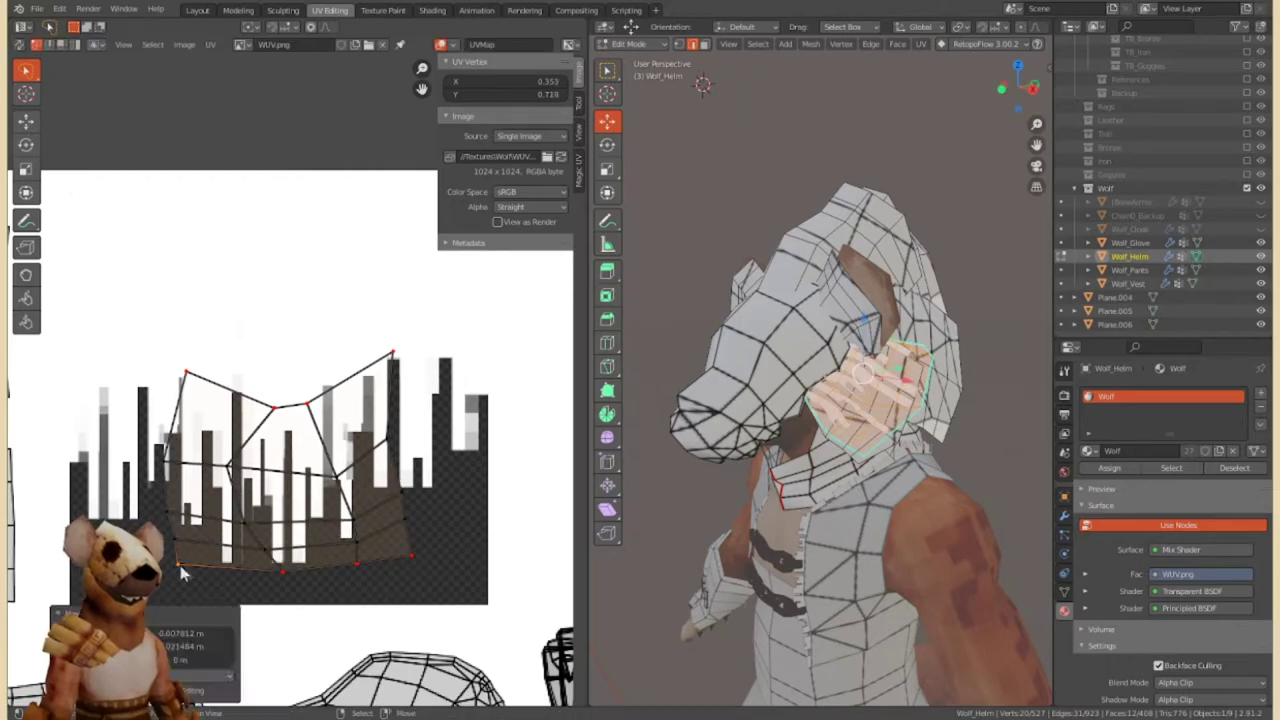
Flatten the fringe island's top and bottom UV rows and straighten its right column.
{"action": "middle_click_drag", "start_coordinate": [780, 450], "coordinate": [840, 430]}
{"action": "left_click_drag", "start_coordinate": [337, 382], "coordinate": [343, 357]}
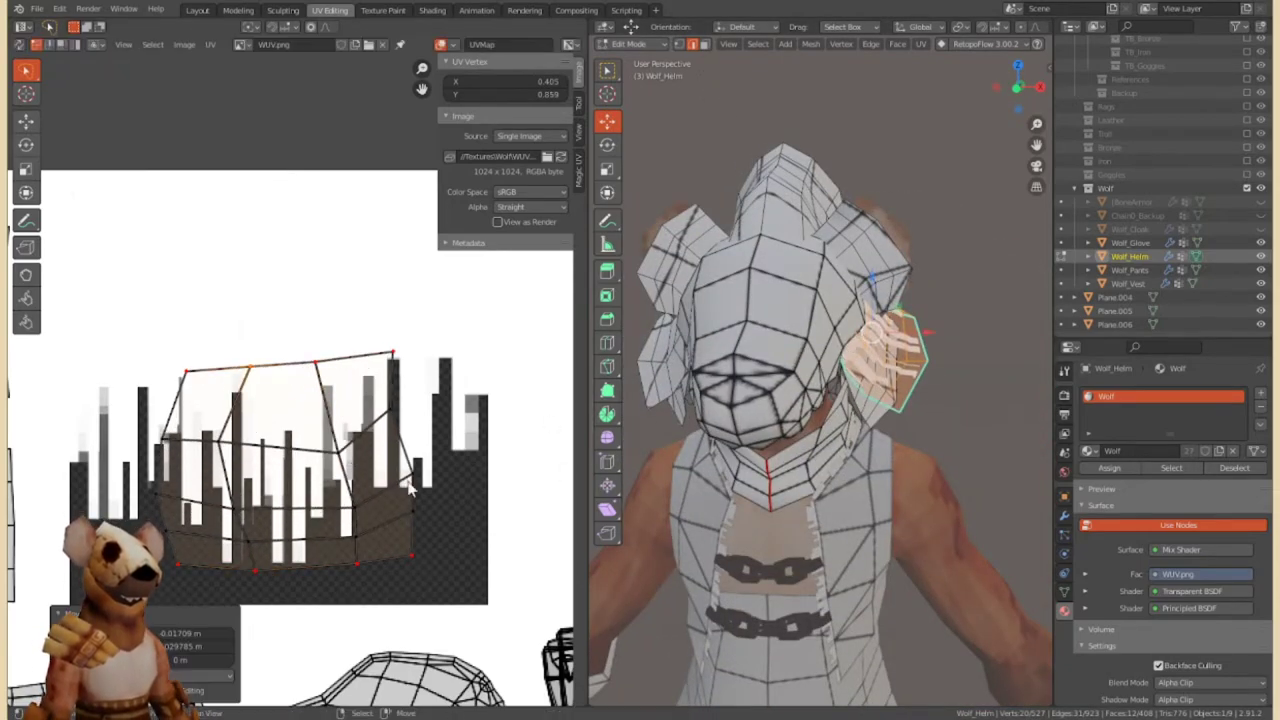
{"action": "key", "text": "g"}
{"action": "key", "text": "0"}
{"action": "key", "text": "Return"}
{"action": "left_click", "coordinate": [418, 425], "text": "alt"}
{"action": "key", "text": "s"}
{"action": "key", "text": "x"}
{"action": "key", "text": "0"}
{"action": "key", "text": "Return"}
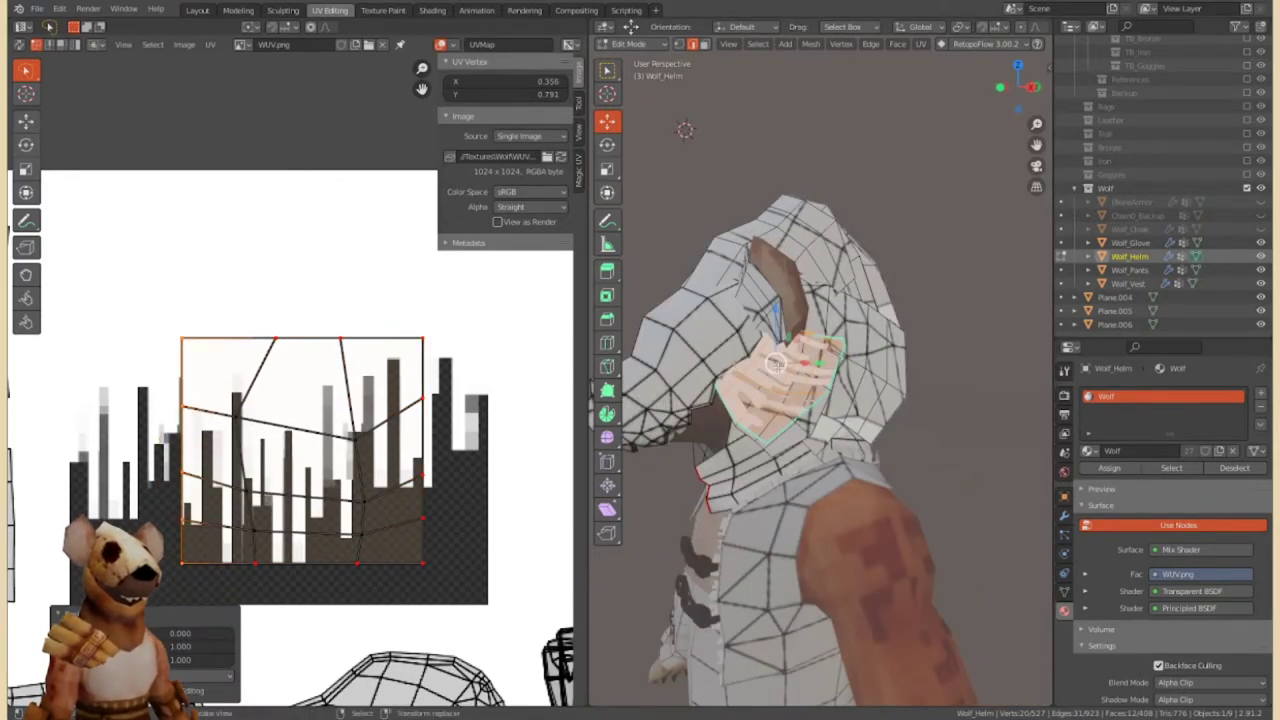
{"action": "key", "text": "g"}
{"action": "key", "text": "x"}
{"action": "left_click", "coordinate": [445, 440]}
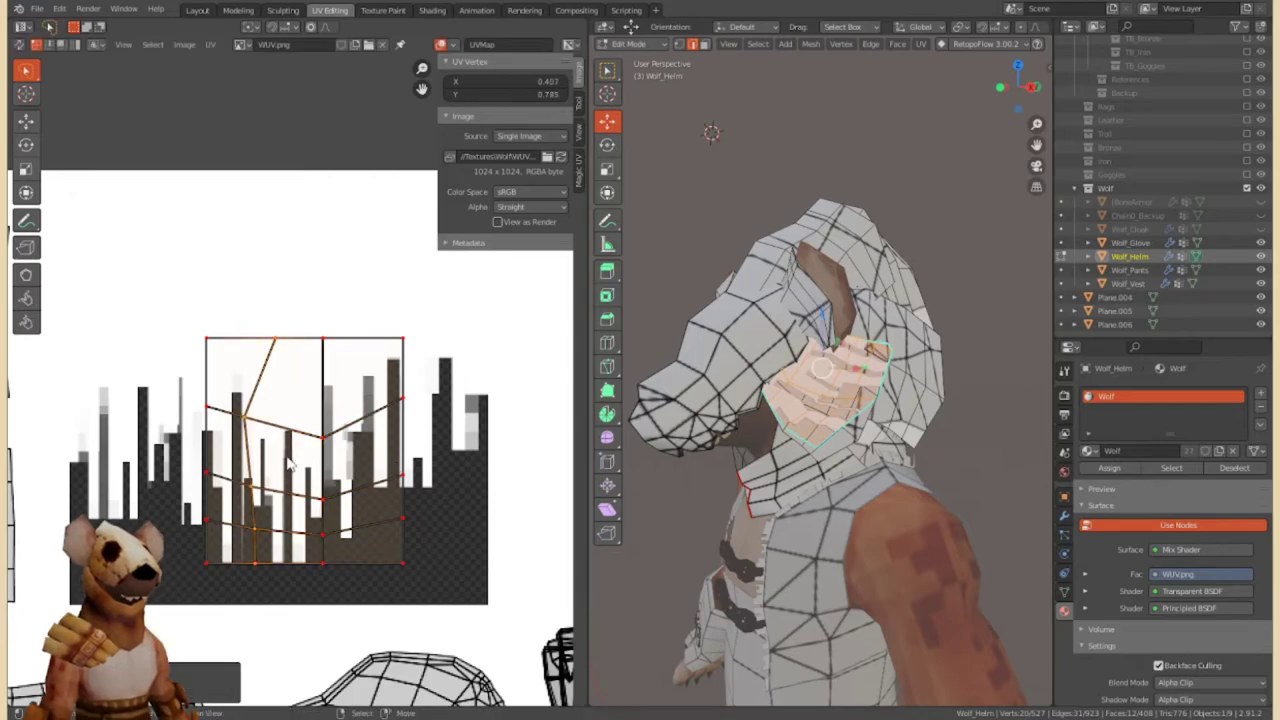
{"action": "left_click", "coordinate": [372, 519]}
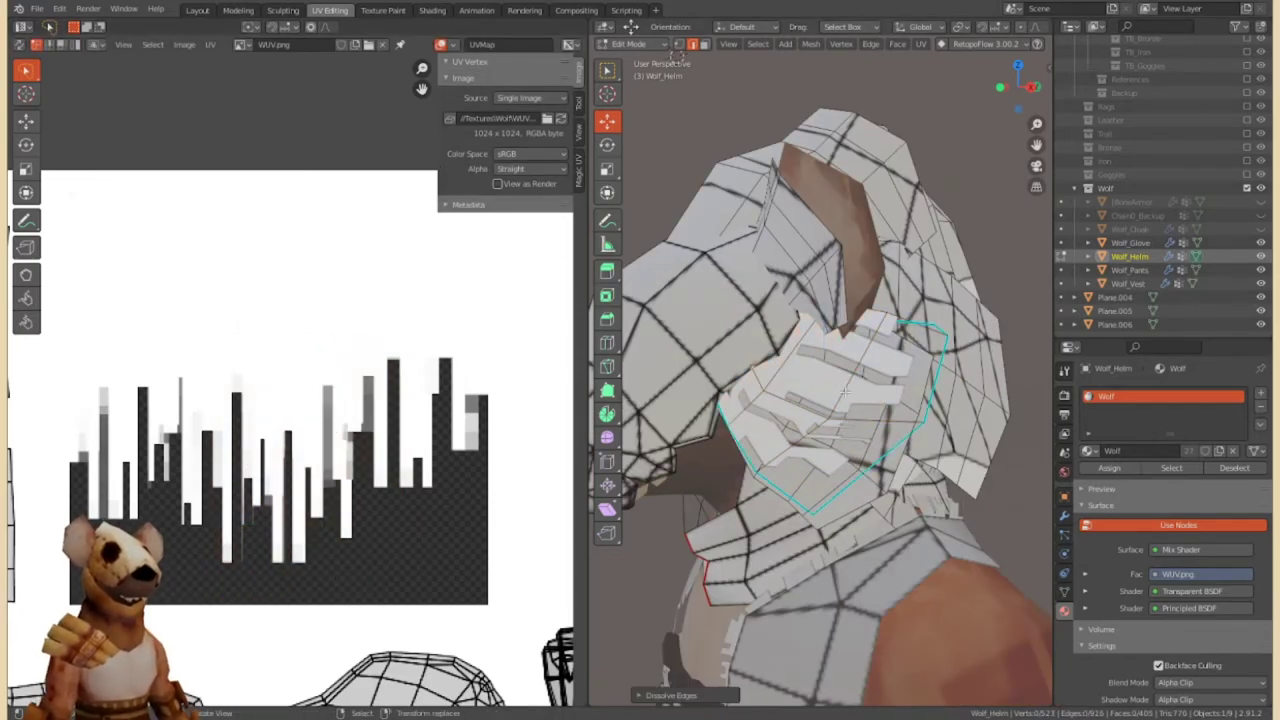
Select both linked ear fringes and straighten their UVs along the strip.
{"action": "mouse_move", "coordinate": [780, 450]}
{"action": "middle_mouse_down"}
{"action": "mouse_move", "coordinate": [815, 555]}
{"action": "mouse_move", "coordinate": [740, 380]}
{"action": "middle_mouse_up"}
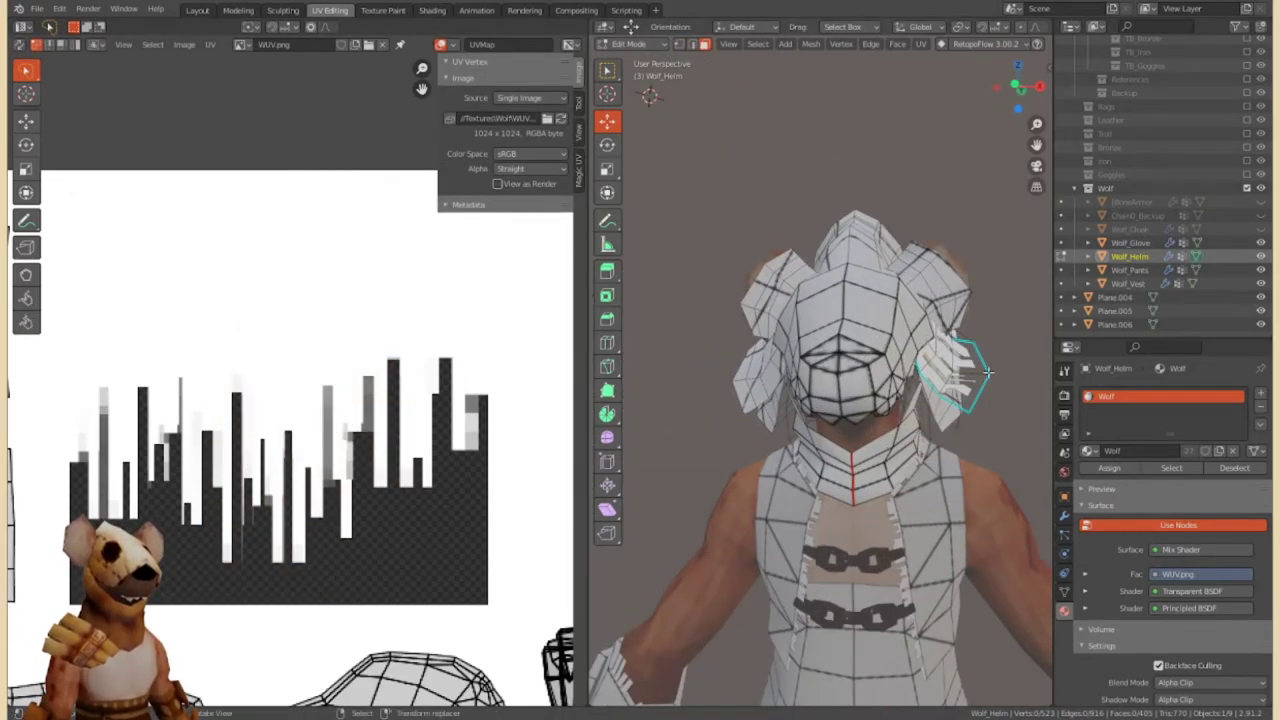
{"action": "left_click", "coordinate": [950, 370]}
{"action": "key", "text": "ctrl+l"}
{"action": "middle_click_drag", "start_coordinate": [703, 82], "coordinate": [740, 370]}
{"action": "key", "text": "l"}
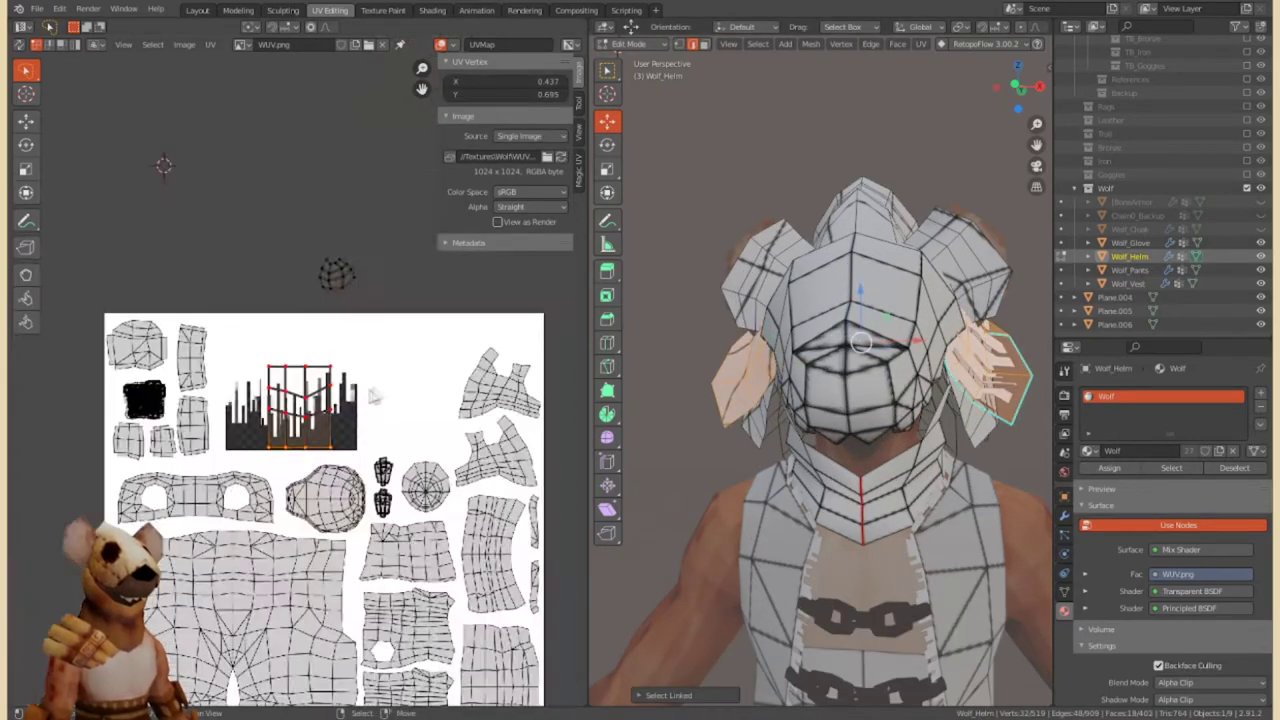
{"action": "key", "text": "g"}
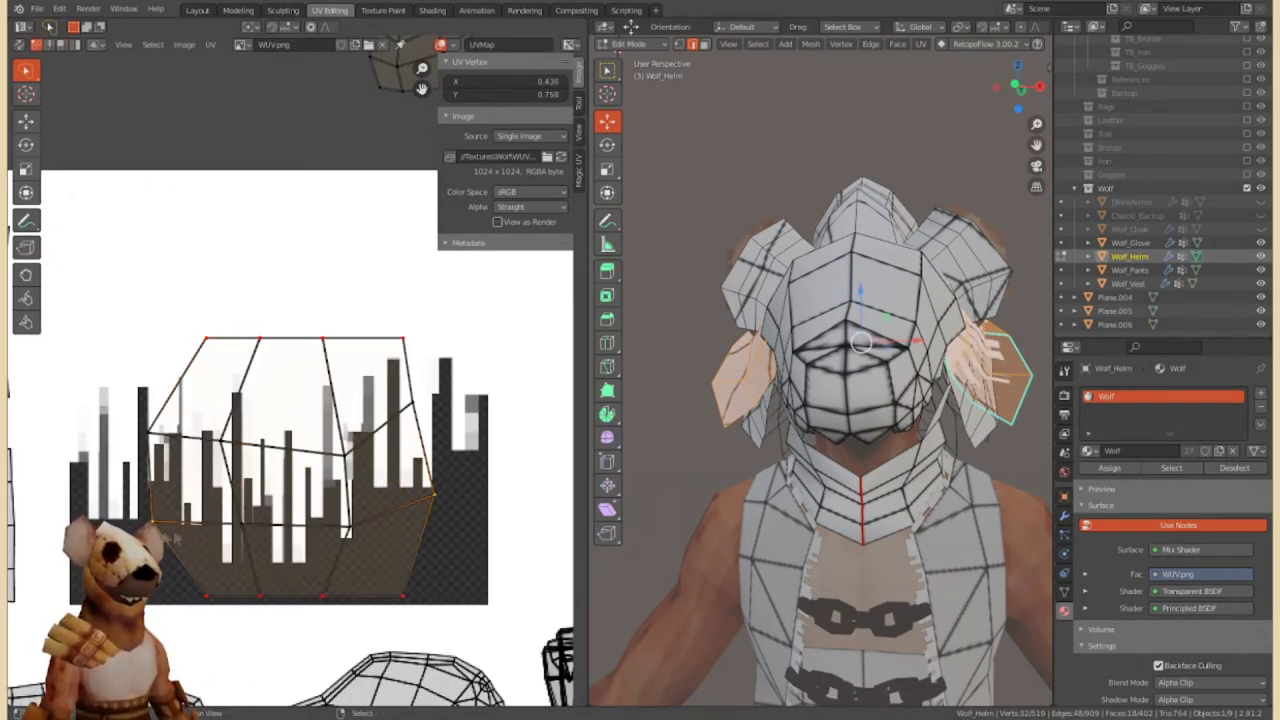
{"action": "key", "text": "g"}
{"action": "left_click", "coordinate": [235, 490]}
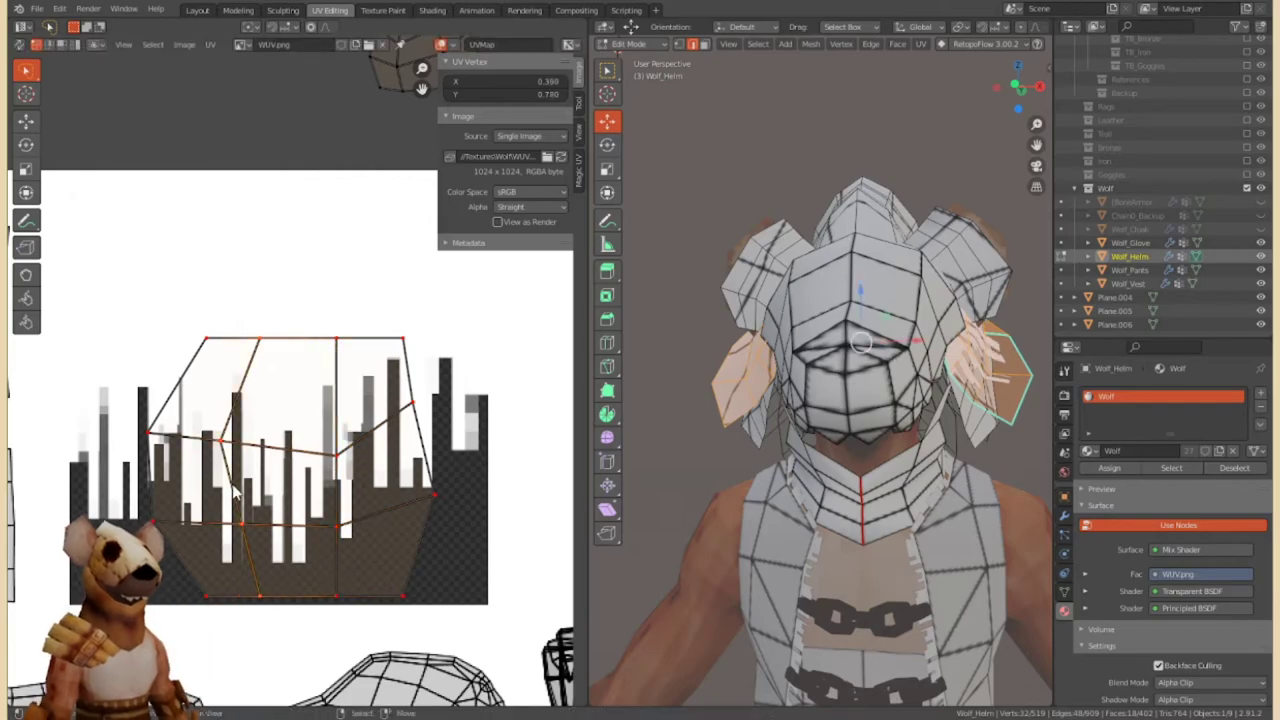
{"action": "middle_click_drag", "start_coordinate": [760, 400], "coordinate": [820, 420]}
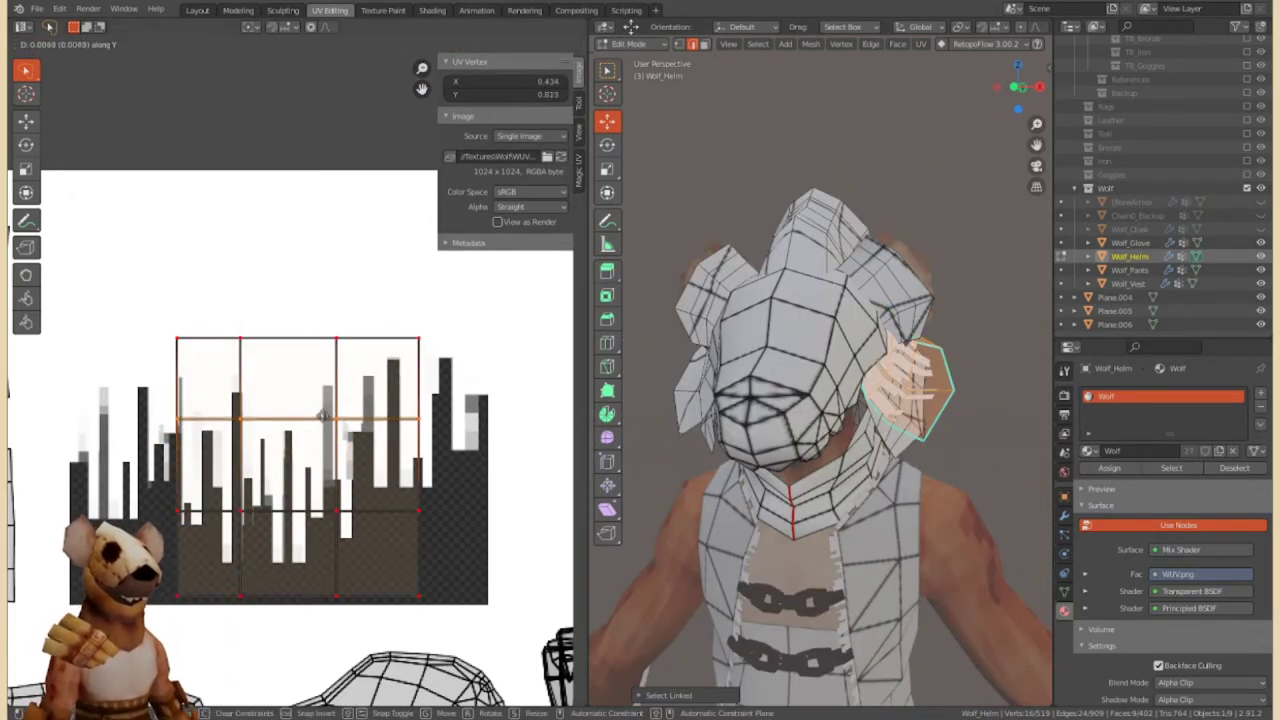
{"action": "left_click", "coordinate": [324, 407]}
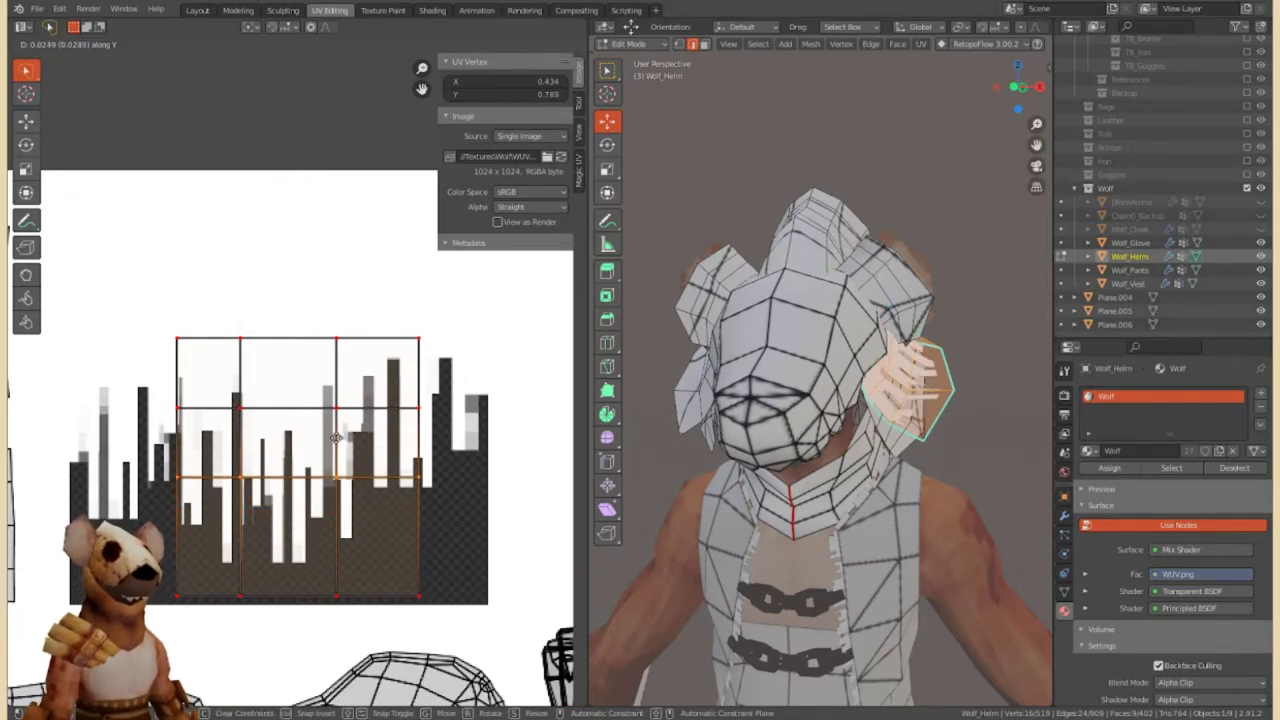
Shift the whole fringe UV island sideways along the strip.
{"action": "left_click", "coordinate": [336, 438]}
{"action": "scroll", "coordinate": [327, 395], "scroll_direction": "down", "scroll_amount": 3}
{"action": "key", "text": "l"}
{"action": "left_click", "coordinate": [210, 44]}
{"action": "left_click", "coordinate": [370, 77]}
{"action": "key", "text": "x"}
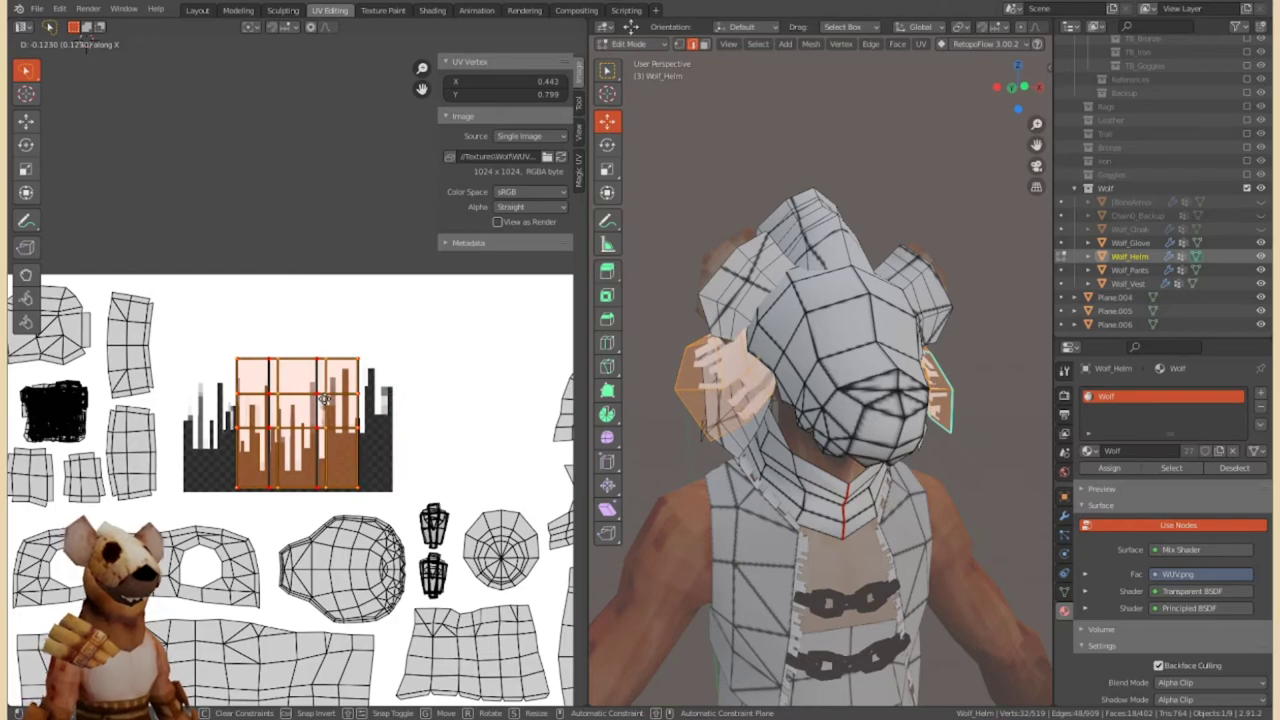
{"action": "left_click", "coordinate": [283, 403]}
Deselect the fringe UVs and return the helm to Object Mode.
{"action": "middle_click_drag", "start_coordinate": [820, 420], "coordinate": [760, 380]}
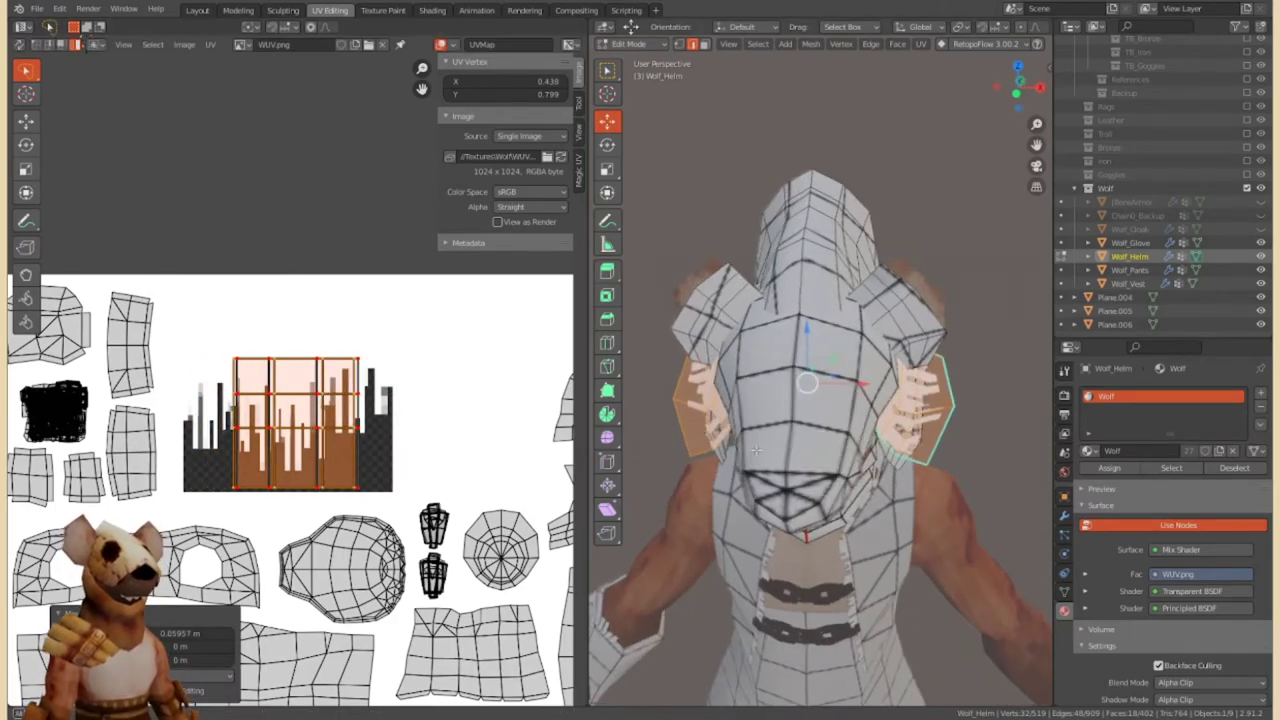
{"action": "left_click", "coordinate": [210, 44]}
{"action": "left_click", "coordinate": [400, 108]}
{"action": "scroll", "coordinate": [678, 185], "scroll_direction": "down", "scroll_amount": 3}
{"action": "key", "text": "Tab"}
{"action": "mouse_move", "coordinate": [678, 185]}
{"action": "middle_mouse_down"}
{"action": "mouse_move", "coordinate": [760, 190]}
{"action": "mouse_move", "coordinate": [815, 428]}
{"action": "middle_mouse_up"}
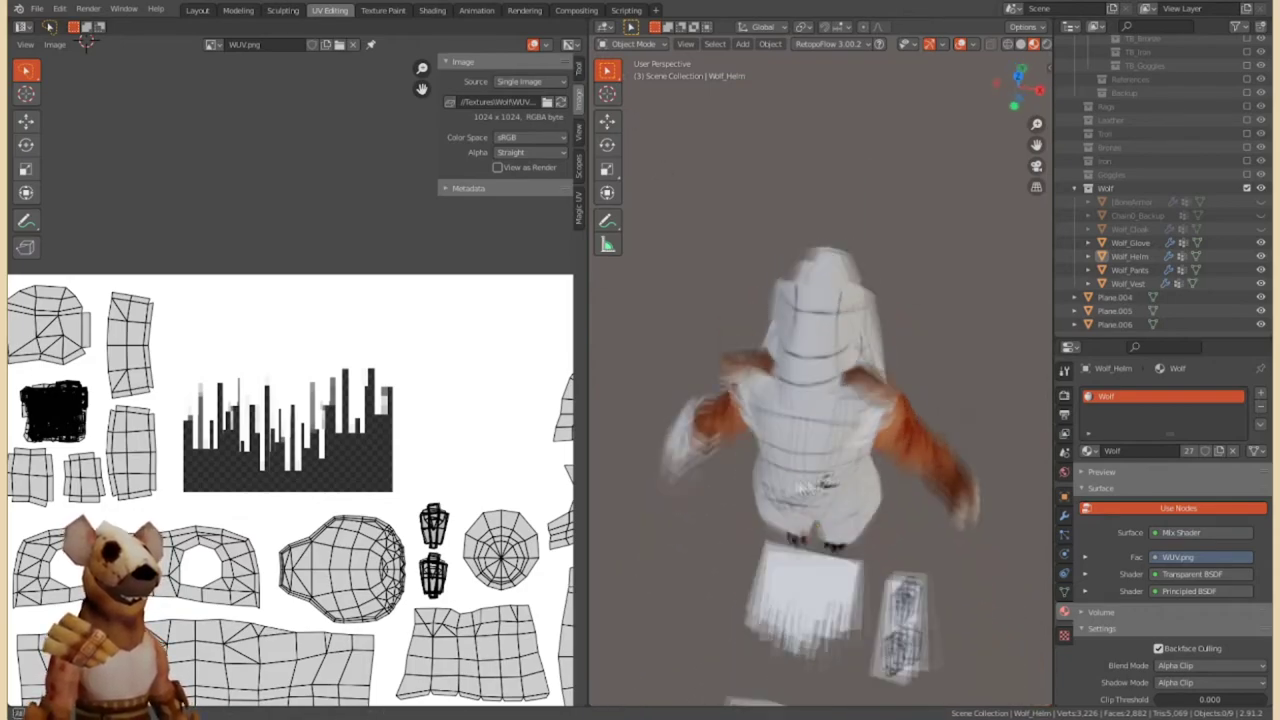
Set the wolf material's alpha Clip Threshold to about 0.5.
{"action": "scroll", "coordinate": [815, 428], "scroll_direction": "down", "scroll_amount": 3}
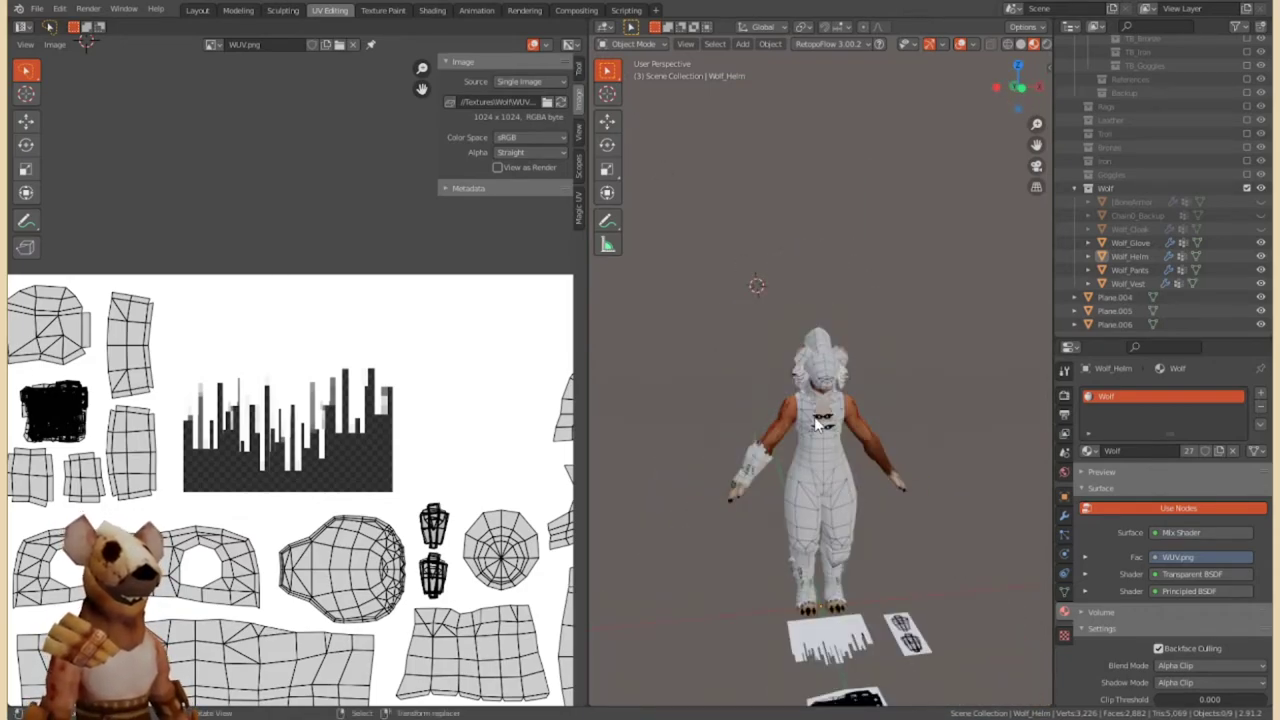
{"action": "middle_click_drag", "start_coordinate": [815, 425], "coordinate": [815, 380]}
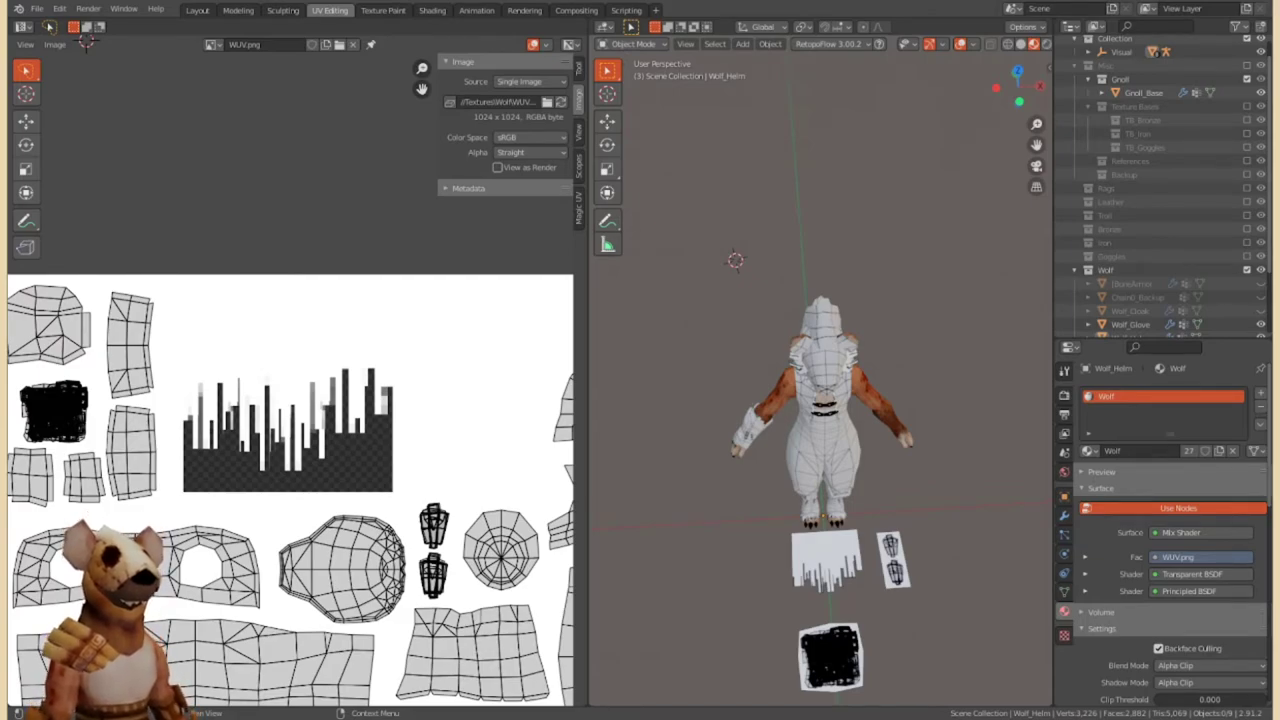
{"action": "left_click", "coordinate": [1090, 488]}
{"action": "left_click", "coordinate": [1100, 488]}
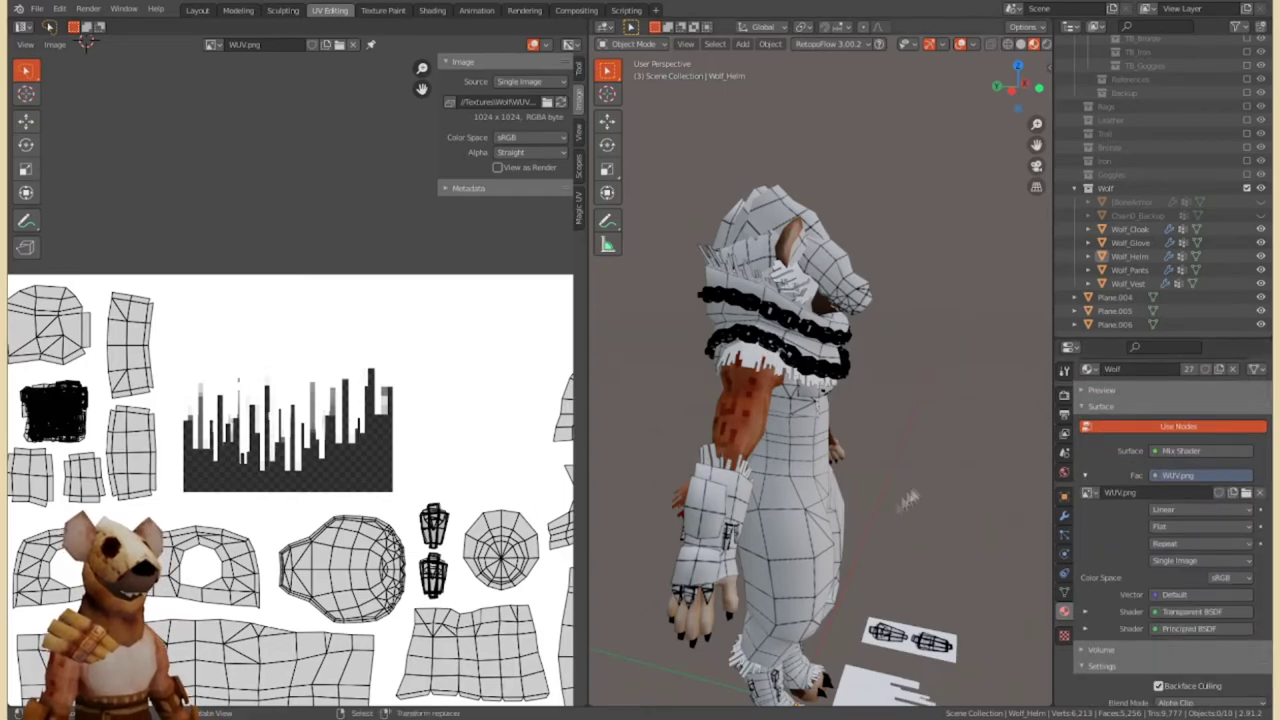
{"action": "middle_click_drag", "start_coordinate": [892, 516], "coordinate": [822, 459]}
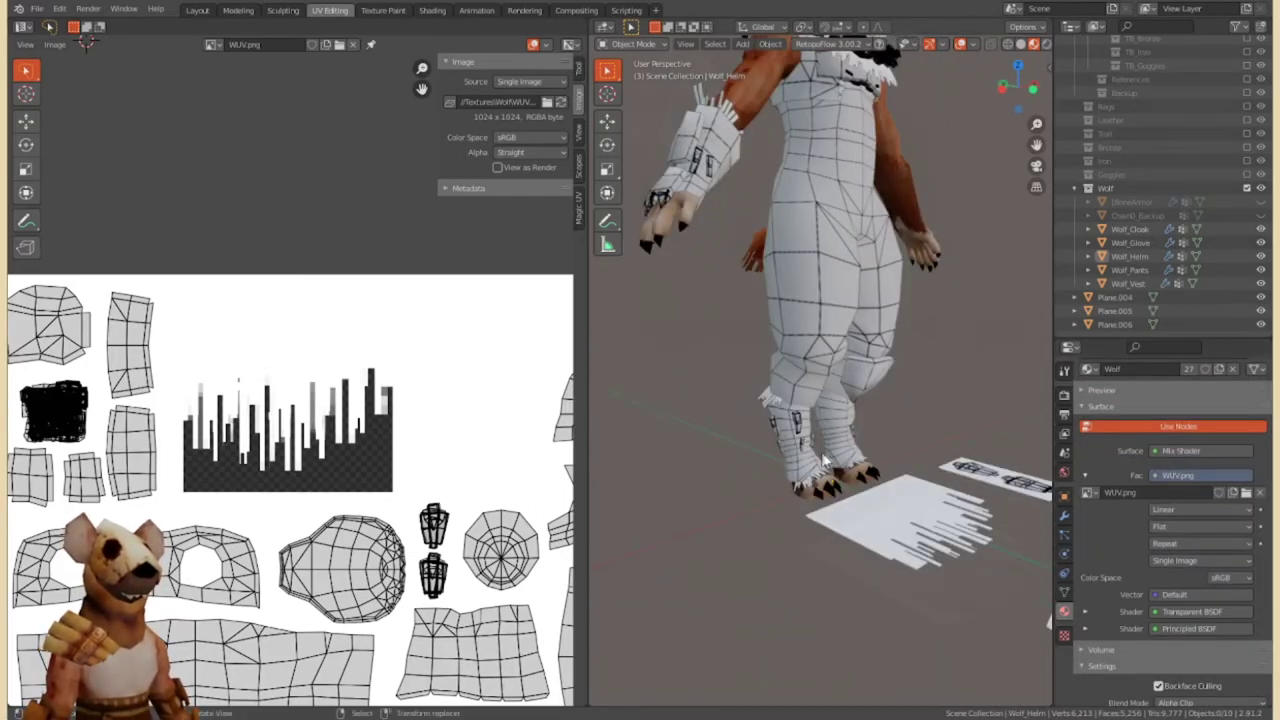
{"action": "scroll", "coordinate": [821, 458], "scroll_direction": "up", "scroll_amount": 3}
{"action": "left_click", "coordinate": [1100, 406]}
{"action": "middle_click_drag", "start_coordinate": [898, 411], "coordinate": [930, 400]}
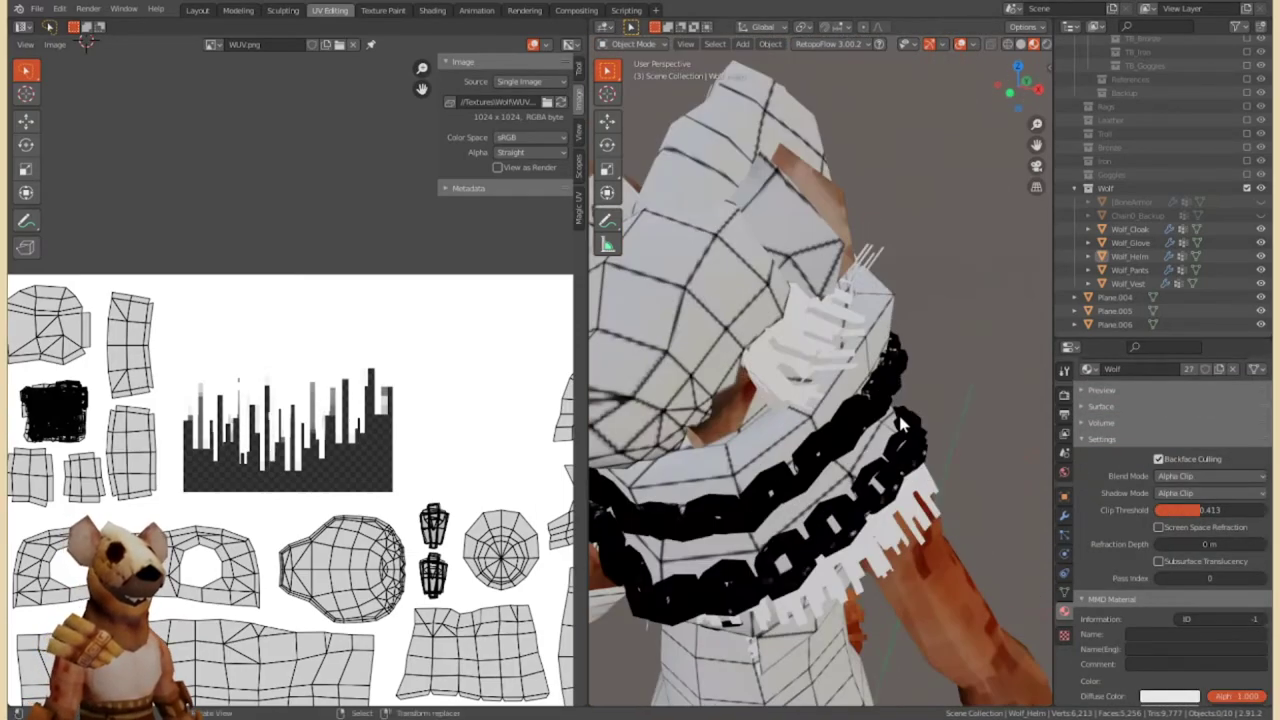
{"action": "key", "text": "Return"}
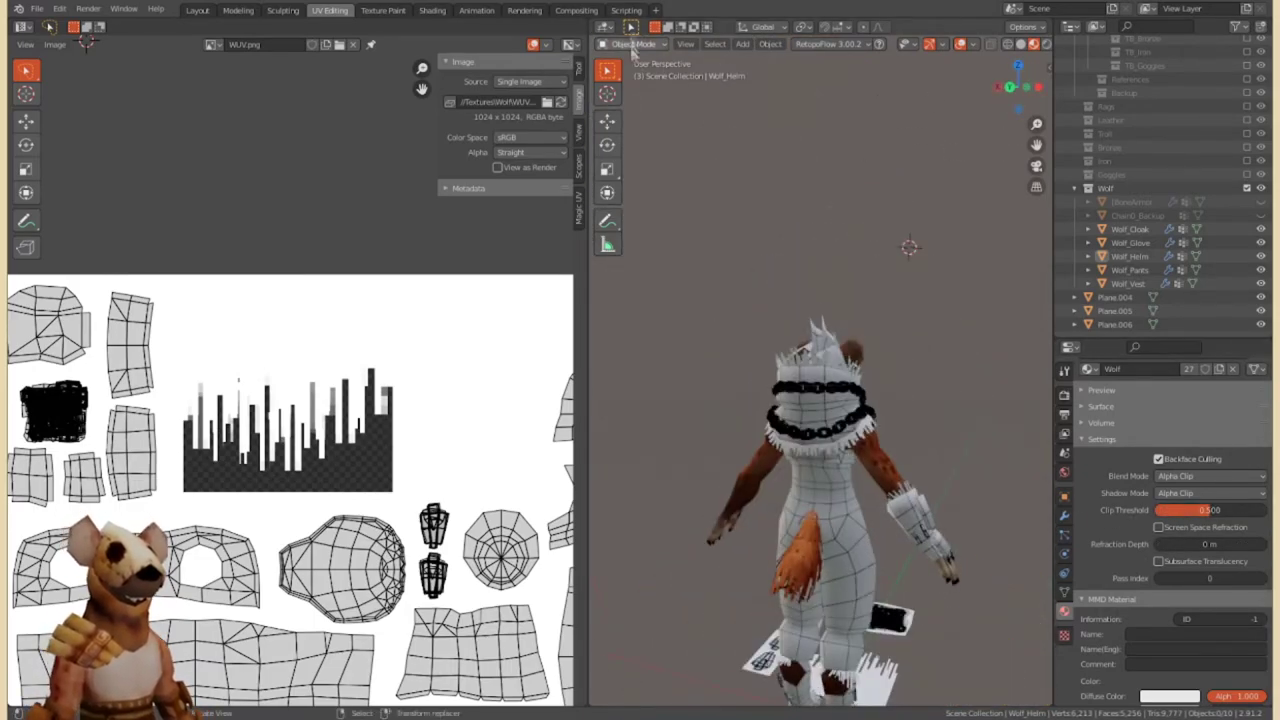
Inspect the trimmed fringe transparency, then select Wolf_Glove for editing.
{"action": "mouse_move", "coordinate": [909, 246]}
{"action": "middle_mouse_down"}
{"action": "mouse_move", "coordinate": [716, 228]}
{"action": "mouse_move", "coordinate": [800, 470]}
{"action": "middle_mouse_up"}
{"action": "left_click", "coordinate": [790, 470]}
{"action": "left_click", "coordinate": [632, 44]}
Enter Edit Mode on Wolf_Glove and move a fringe face's UVs onto a fringe bar.
{"action": "left_click", "coordinate": [640, 62]}
{"action": "left_click", "coordinate": [825, 380]}
{"action": "scroll", "coordinate": [388, 442], "scroll_direction": "up", "scroll_amount": 2}
{"action": "key", "text": "g"}
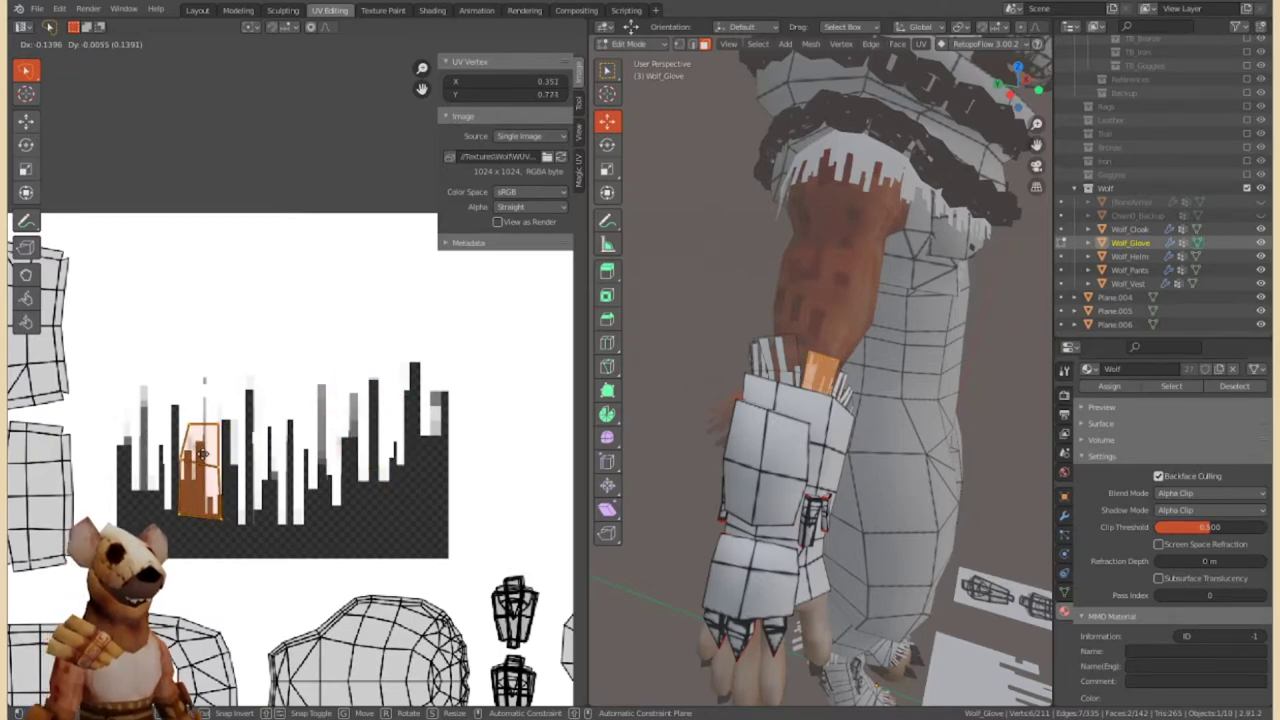
{"action": "left_click", "coordinate": [285, 468]}
{"action": "middle_click_drag", "start_coordinate": [663, 434], "coordinate": [760, 450]}
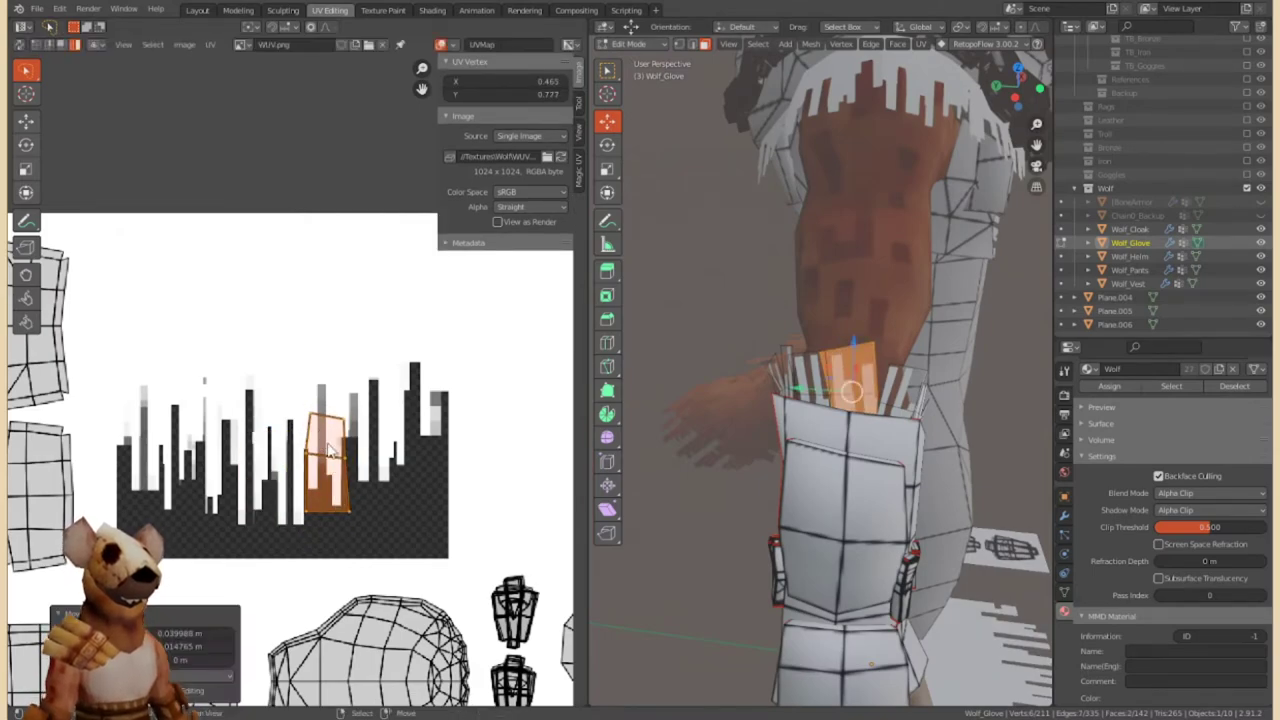
{"action": "key", "text": "g"}
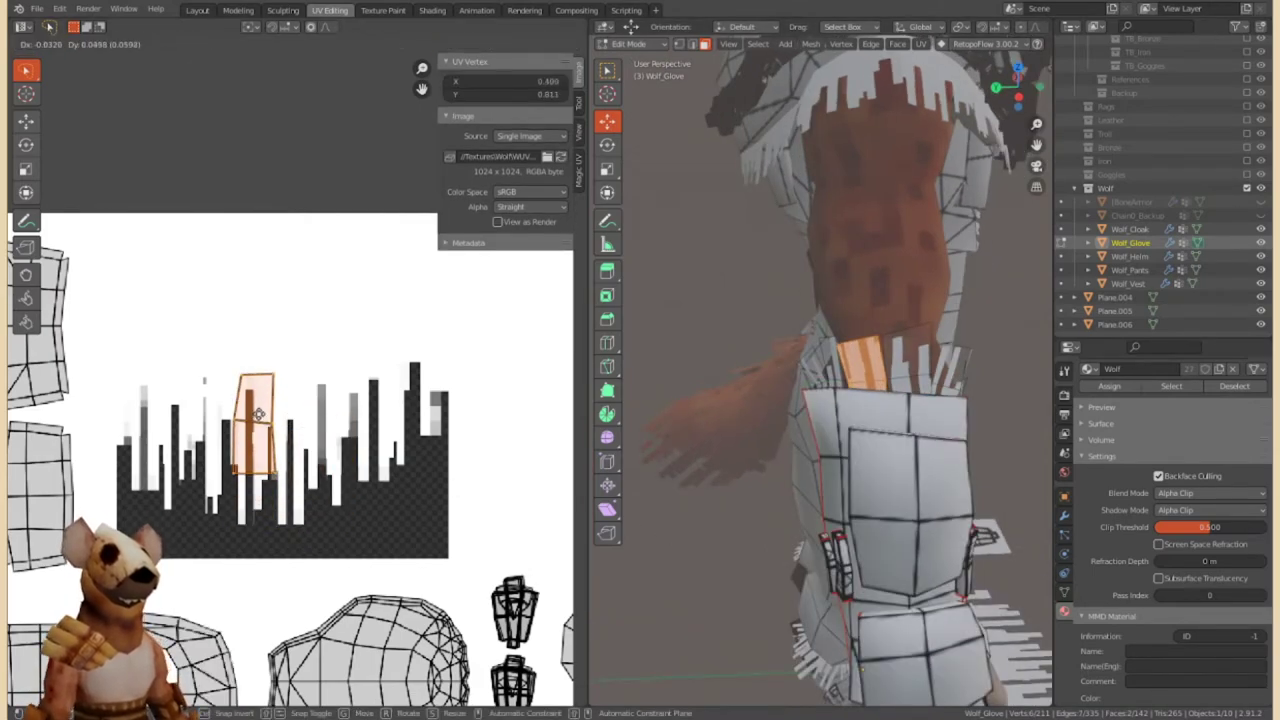
{"action": "left_click", "coordinate": [319, 455]}
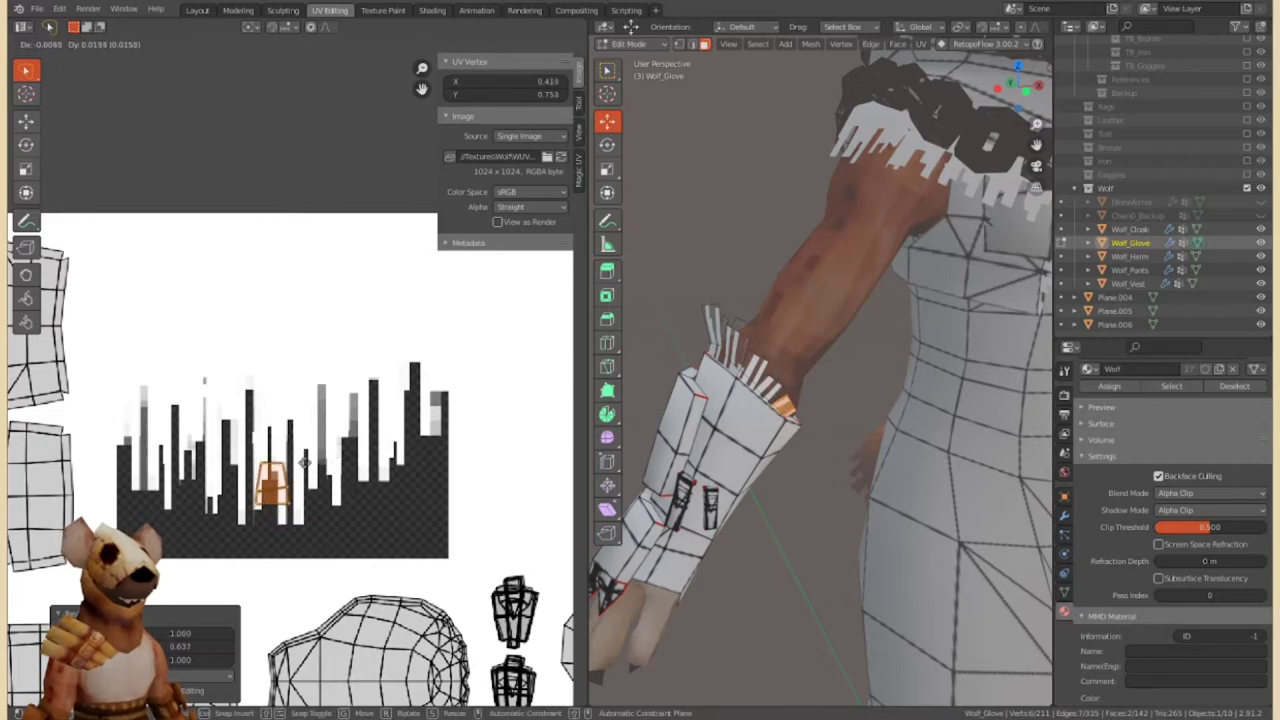
{"action": "left_click", "coordinate": [313, 484]}
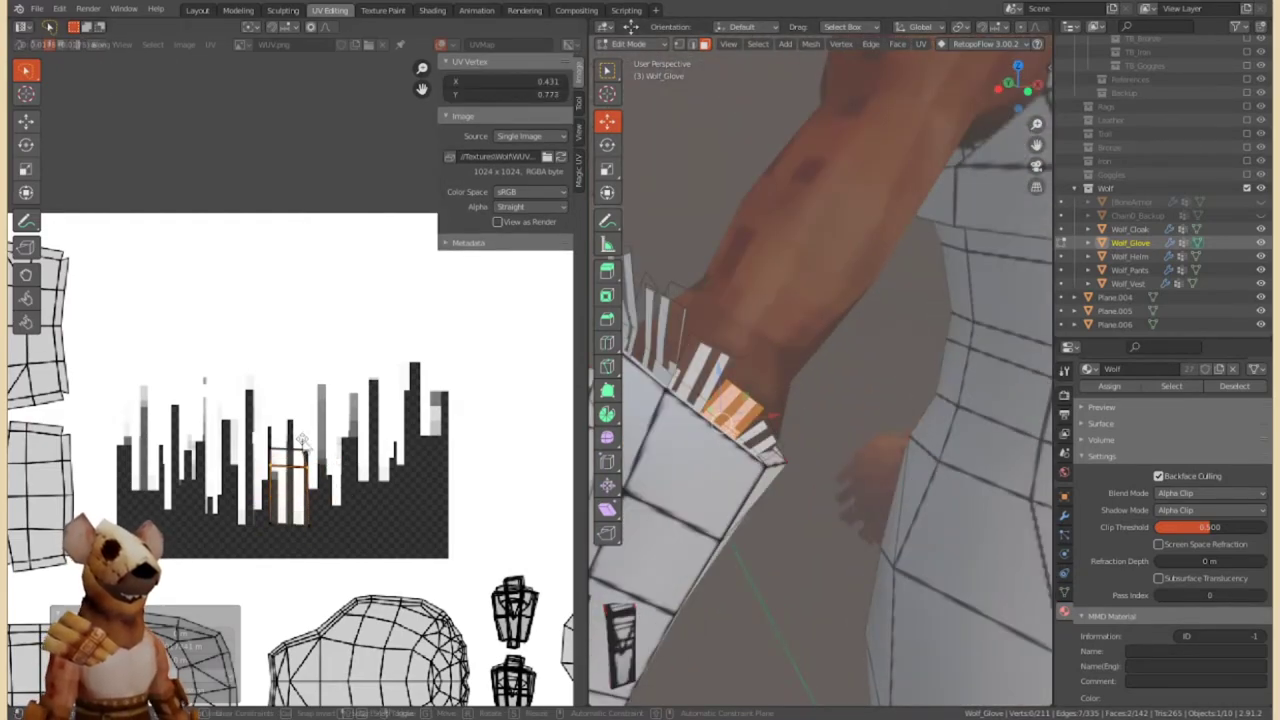
Select the linked glove fringe faces and place their UV island on the fringe strip.
{"action": "key", "text": "g"}
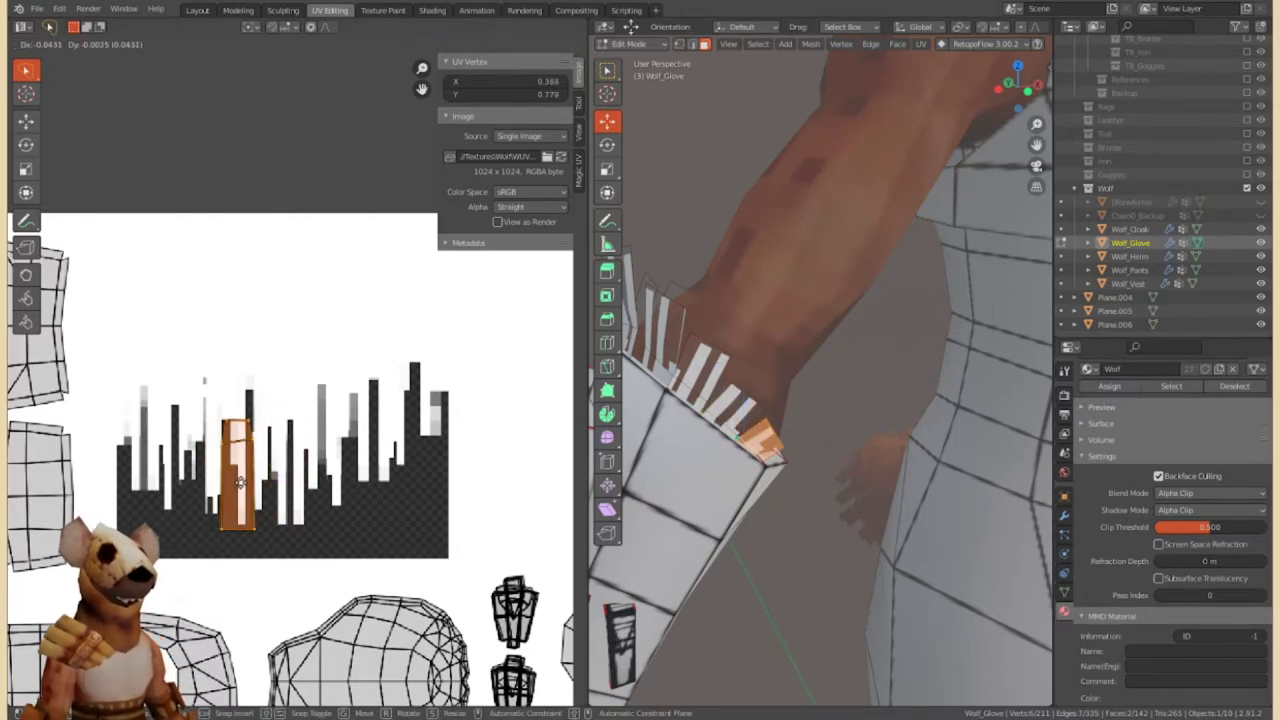
{"action": "middle_click_drag", "start_coordinate": [760, 450], "coordinate": [780, 380]}
{"action": "key", "text": "ctrl+l"}
{"action": "scroll", "coordinate": [310, 385], "scroll_direction": "up", "scroll_amount": 1}
{"action": "left_click", "coordinate": [228, 403]}
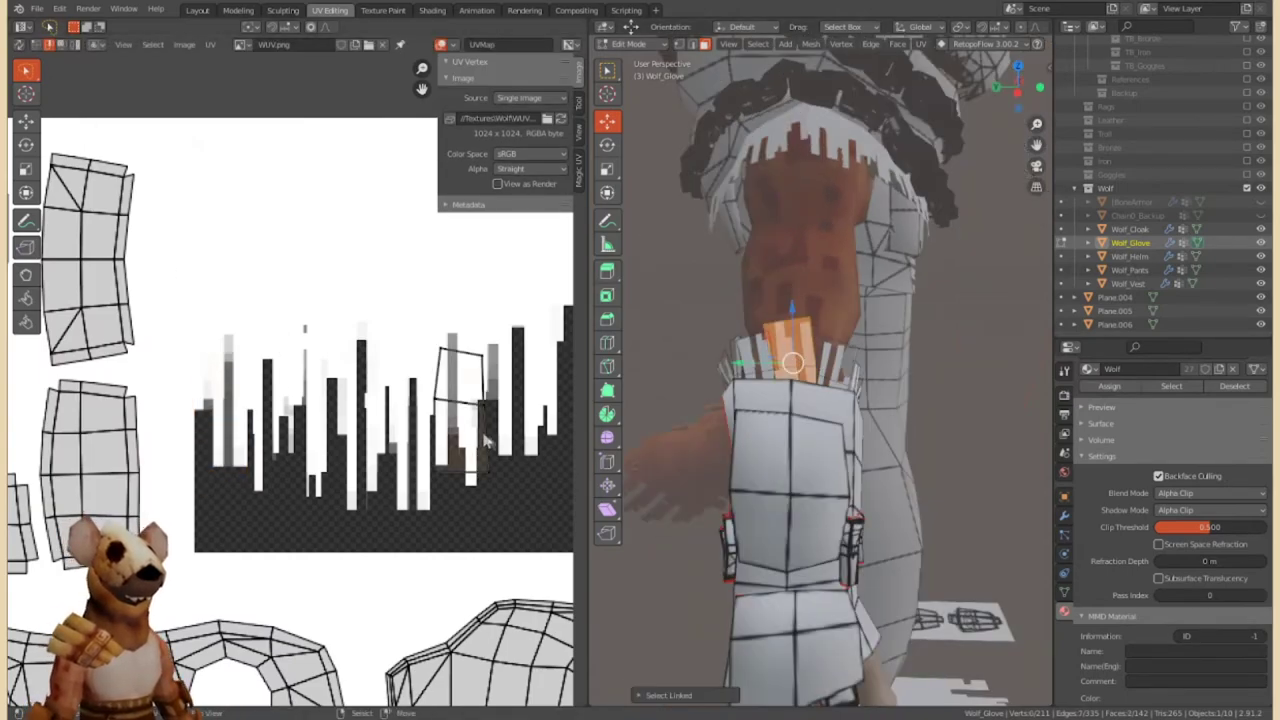
{"action": "left_click", "coordinate": [463, 295]}
{"action": "left_click", "coordinate": [462, 327]}
Move the bottom UV edge, then return to Object Mode showing the whole wolf.
{"action": "middle_click_drag", "start_coordinate": [800, 400], "coordinate": [820, 300]}
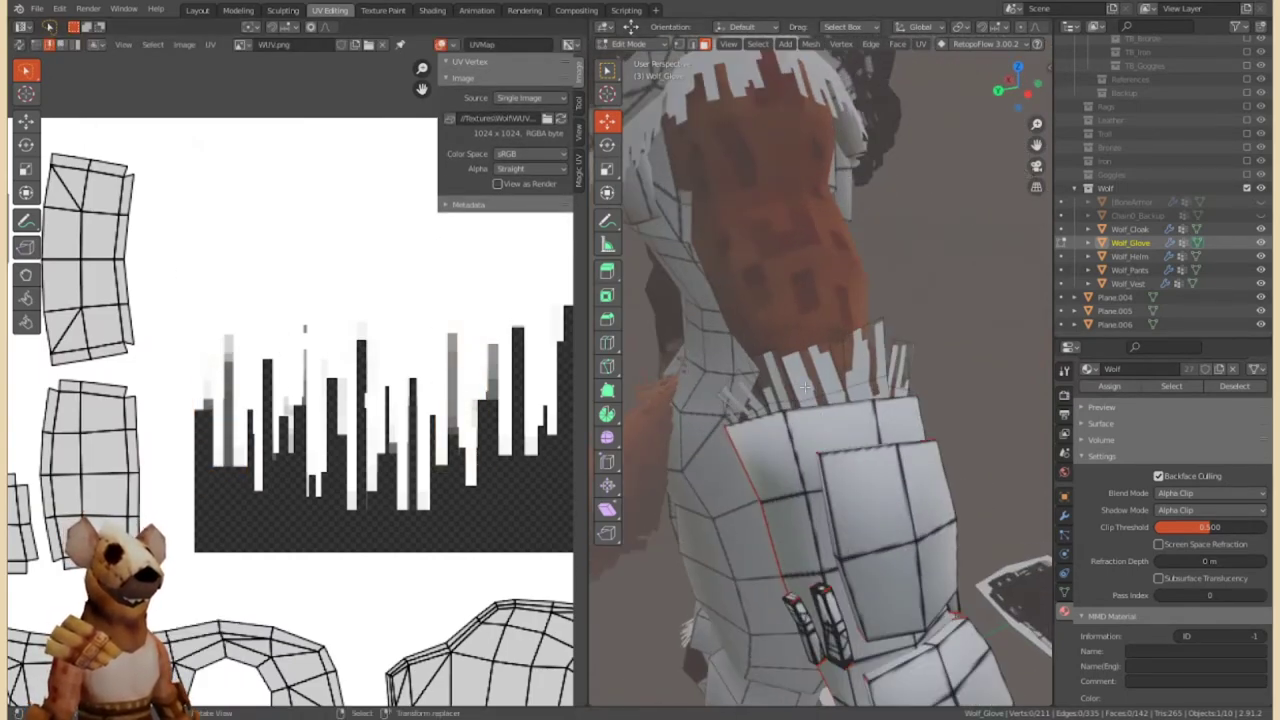
{"action": "scroll", "coordinate": [70, 95], "scroll_direction": "up", "scroll_amount": 1}
{"action": "left_click", "coordinate": [505, 587]}
{"action": "key", "text": "g"}
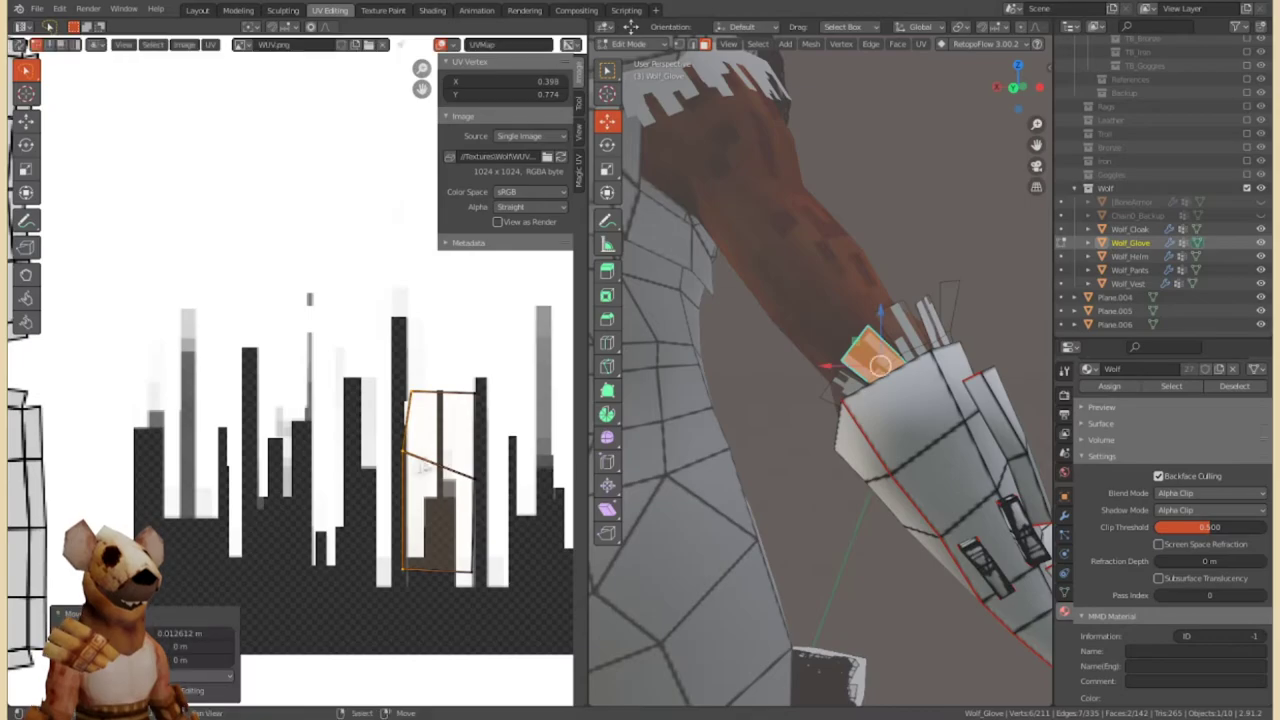
{"action": "key", "text": "Tab"}
{"action": "middle_click_drag", "start_coordinate": [800, 400], "coordinate": [736, 321]}
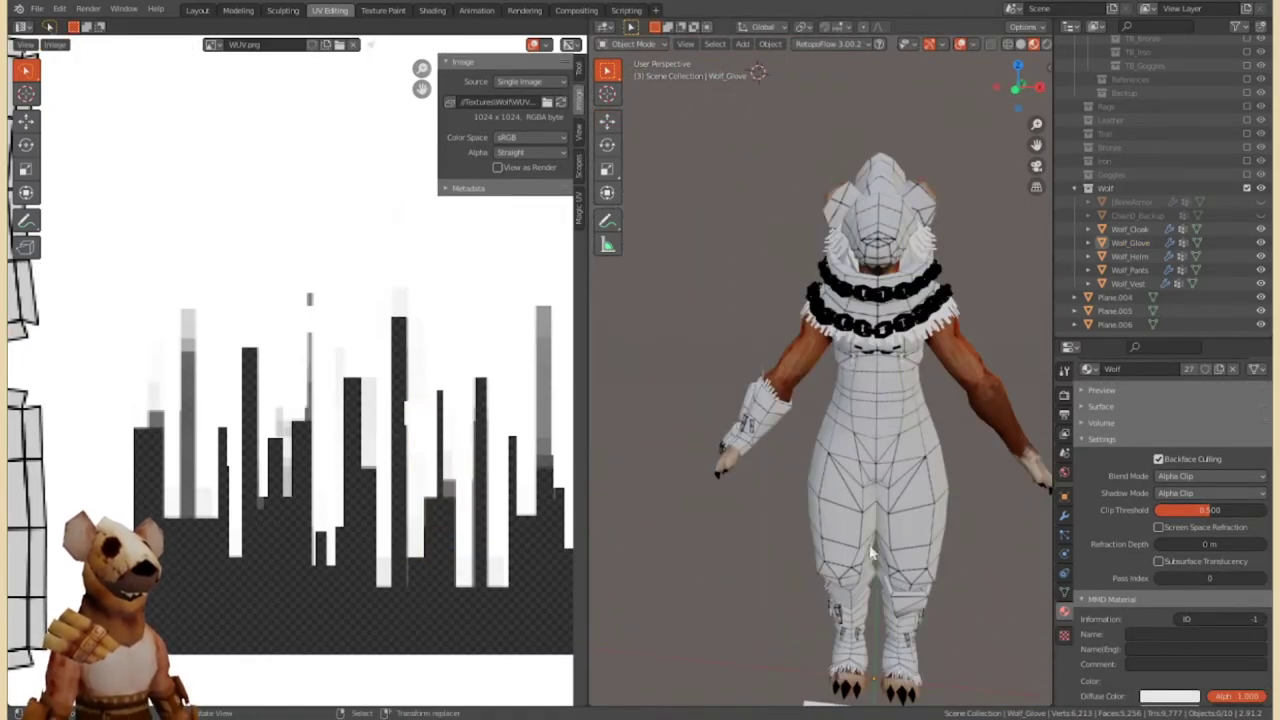
Select the helm's connected side fringe in Edit Mode and rotate its UV island slightly.
{"action": "key", "text": "KP_Divide"}
{"action": "key", "text": "KP_Divide"}
{"action": "mouse_move", "coordinate": [872, 553]}
{"action": "middle_mouse_down"}
{"action": "mouse_move", "coordinate": [858, 383]}
{"action": "mouse_move", "coordinate": [760, 380]}
{"action": "middle_mouse_up"}
{"action": "left_click", "coordinate": [750, 380]}
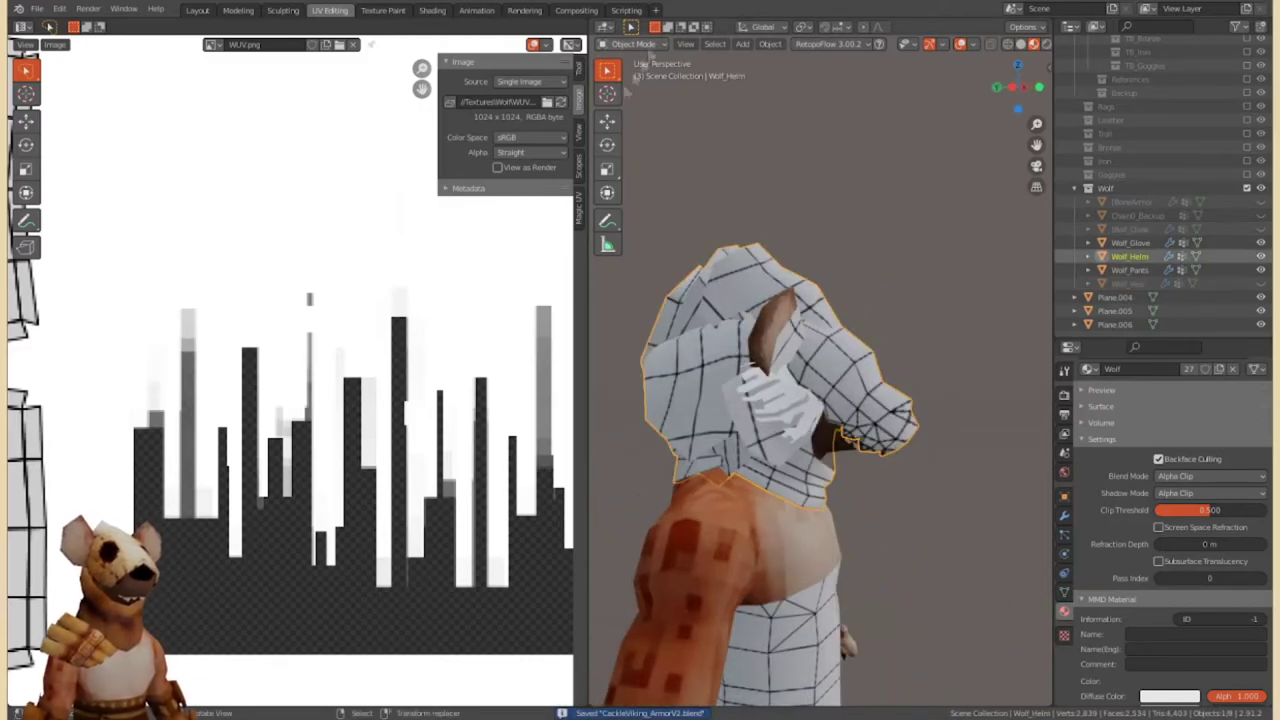
{"action": "key", "text": "Tab"}
{"action": "key", "text": "ctrl+l"}
{"action": "scroll", "coordinate": [300, 400], "scroll_direction": "down", "scroll_amount": 3}
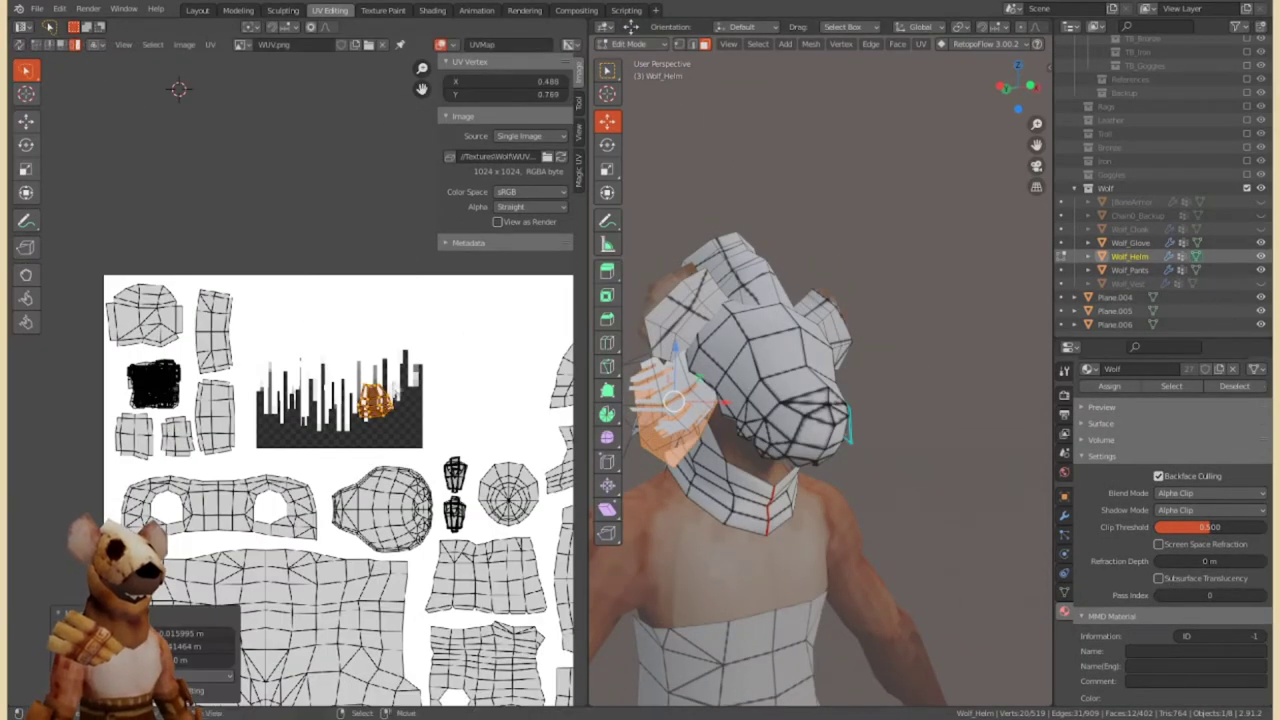
{"action": "key", "text": "KP_Decimal"}
{"action": "key", "text": "r"}
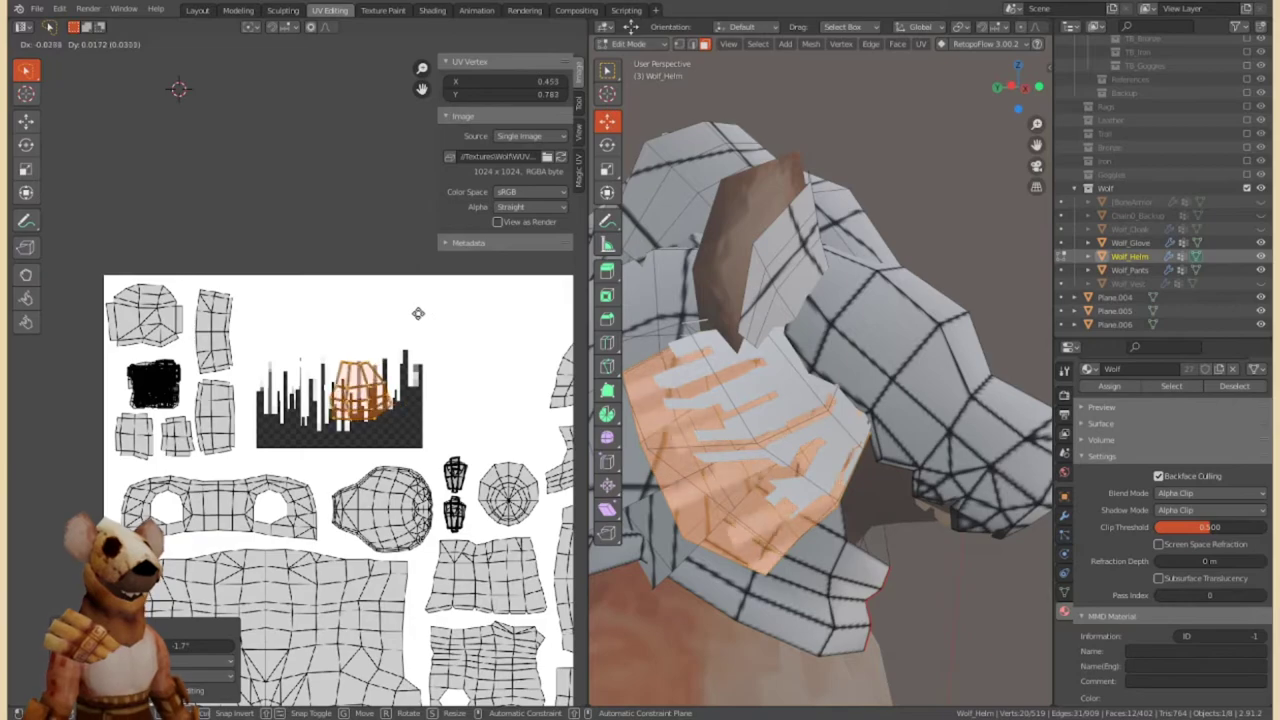
{"action": "left_click", "coordinate": [493, 307]}
Dissolve the selected side-fringe edges on the helm.
{"action": "key", "text": "Tab"}
{"action": "key", "text": "KP_Decimal"}
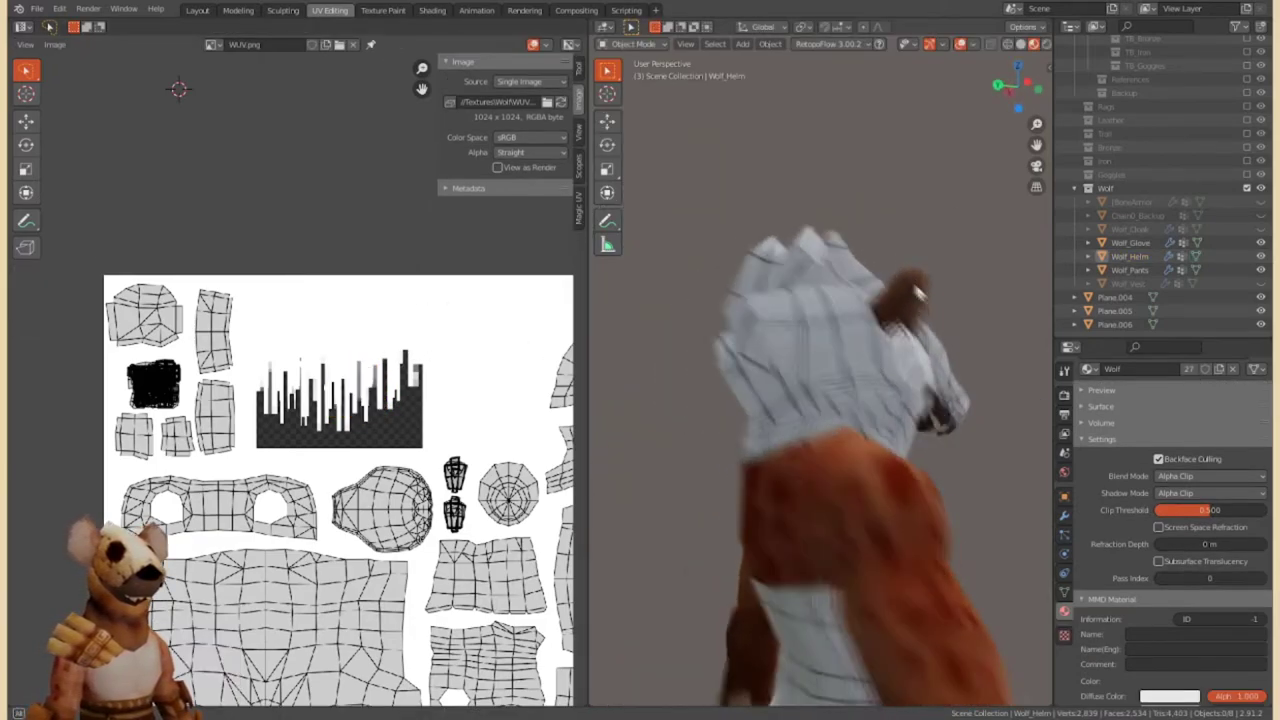
{"action": "key", "text": "Tab"}
{"action": "mouse_move", "coordinate": [760, 400]}
{"action": "middle_mouse_down"}
{"action": "mouse_move", "coordinate": [848, 362]}
{"action": "mouse_move", "coordinate": [833, 435]}
{"action": "middle_mouse_up"}
{"action": "key", "text": "x"}
{"action": "left_click", "coordinate": [847, 362]}
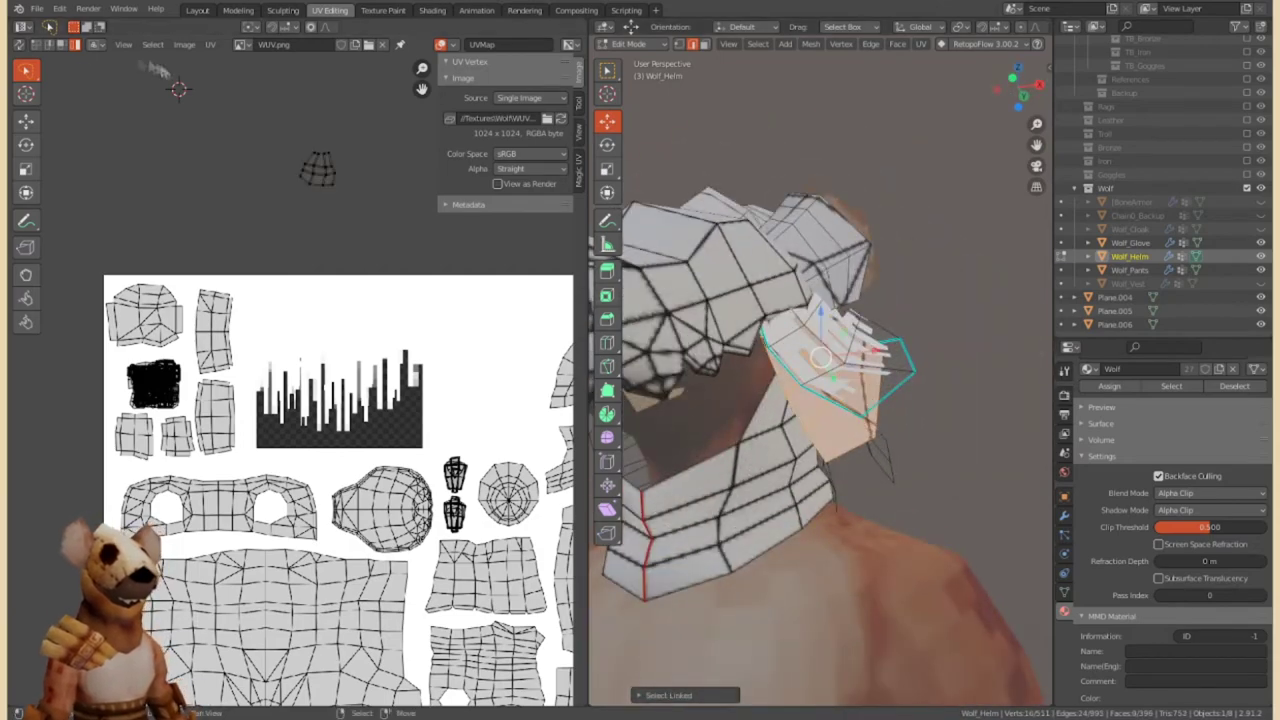
Move and scale the fringe UV island onto the bar strip, pulling a left vertex outward.
{"action": "scroll", "coordinate": [330, 380], "scroll_direction": "up", "scroll_amount": 2}
{"action": "key", "text": "g"}
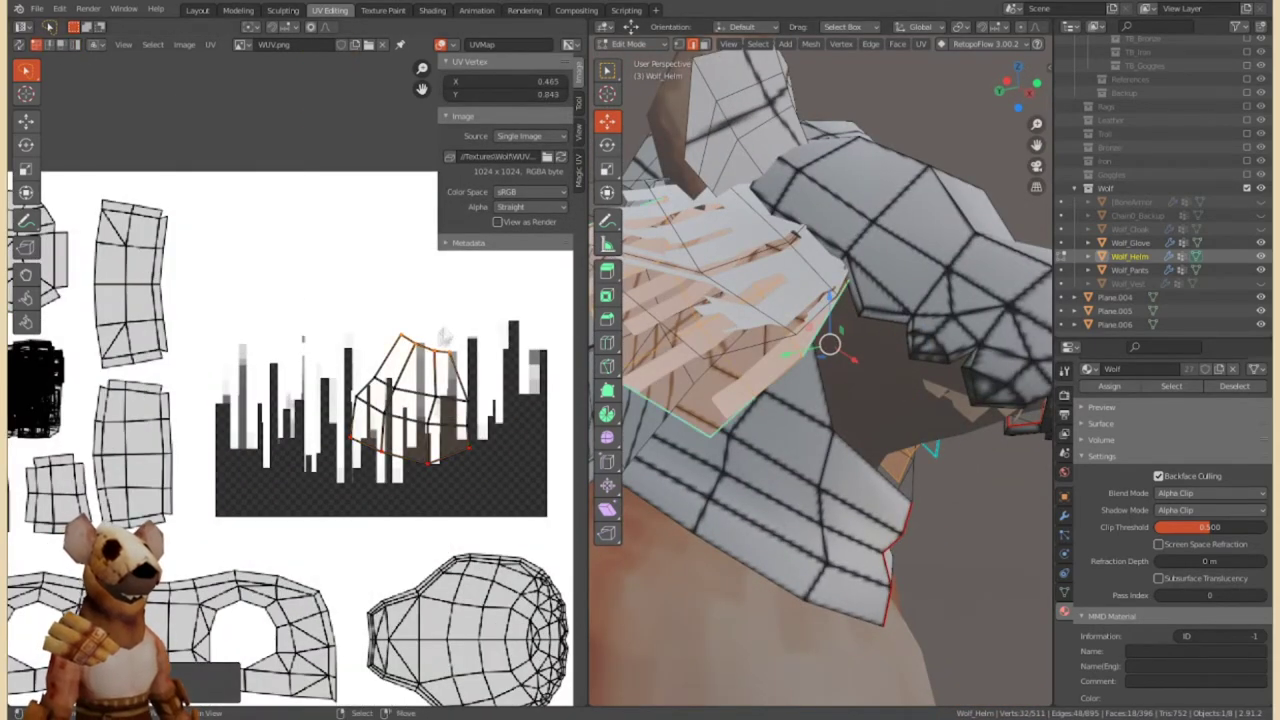
{"action": "left_click", "coordinate": [428, 265]}
{"action": "key", "text": "s"}
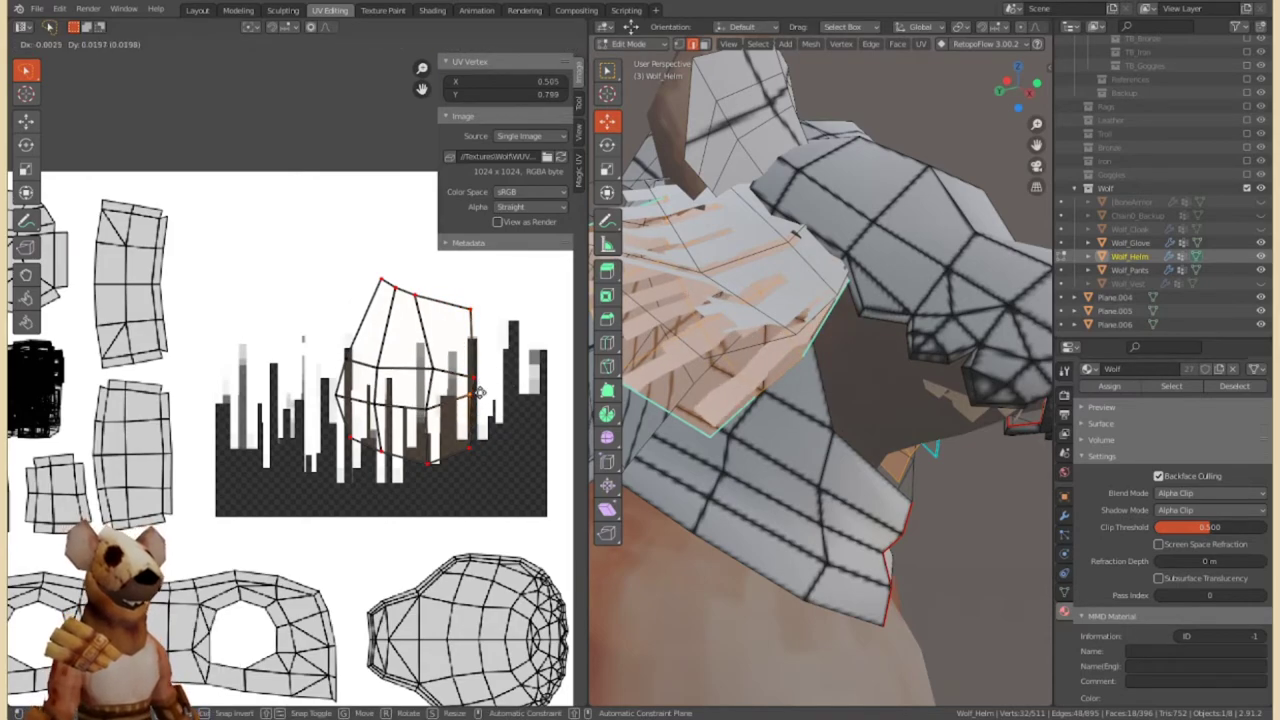
{"action": "left_click", "coordinate": [478, 444]}
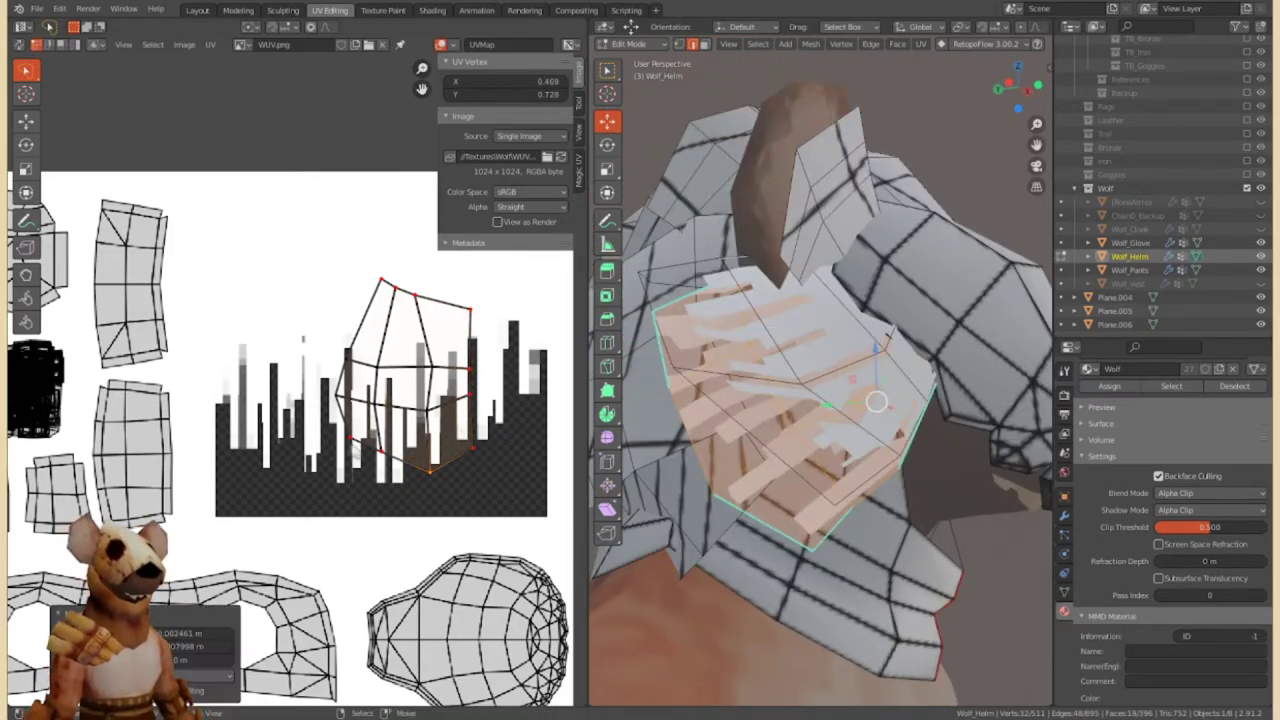
{"action": "left_click_drag", "start_coordinate": [340, 441], "coordinate": [320, 441]}
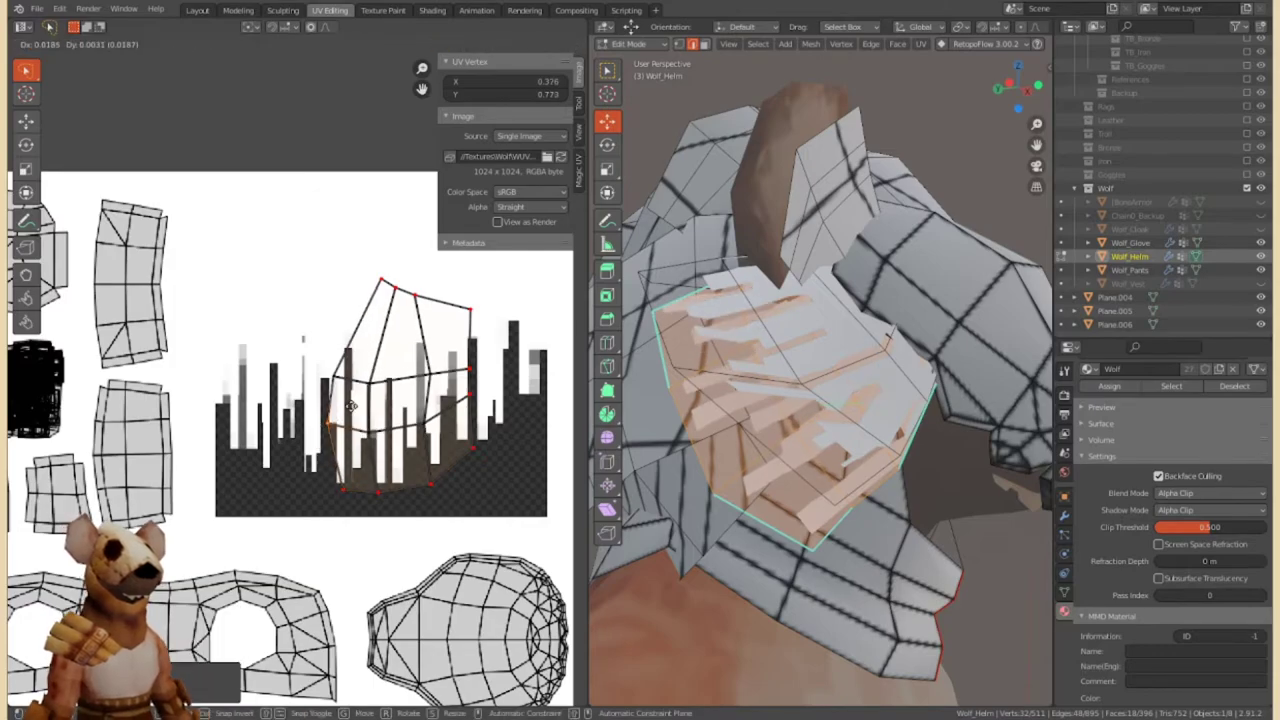
{"action": "left_click", "coordinate": [350, 405]}
Mirror the fringe UV island and slide it horizontally along the bar strip.
{"action": "middle_click_drag", "start_coordinate": [760, 400], "coordinate": [806, 372]}
{"action": "key", "text": "l"}
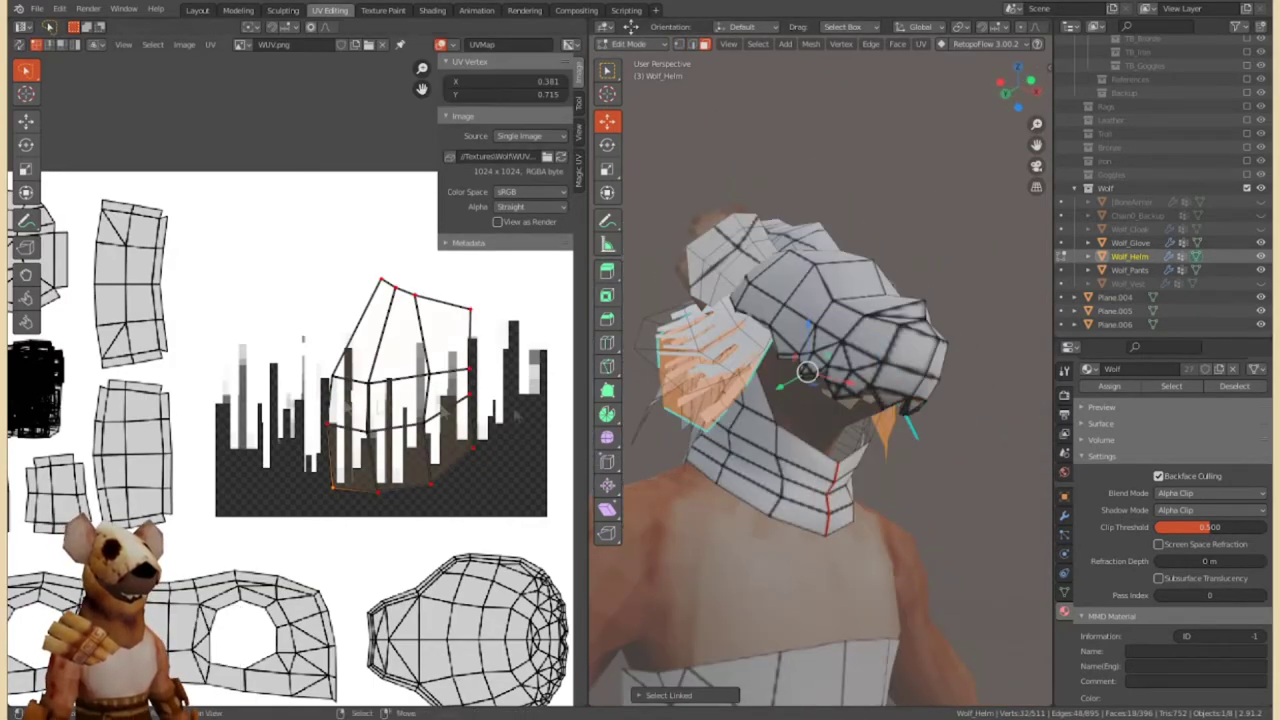
{"action": "scroll", "coordinate": [315, 350], "scroll_direction": "down", "scroll_amount": 2}
{"action": "left_click", "coordinate": [210, 44]}
{"action": "left_click", "coordinate": [240, 150]}
{"action": "key", "text": "g"}
{"action": "key", "text": "x"}
{"action": "left_click", "coordinate": [210, 44]}
{"action": "left_click", "coordinate": [300, 80]}
{"action": "scroll", "coordinate": [294, 385], "scroll_direction": "up", "scroll_amount": 3}
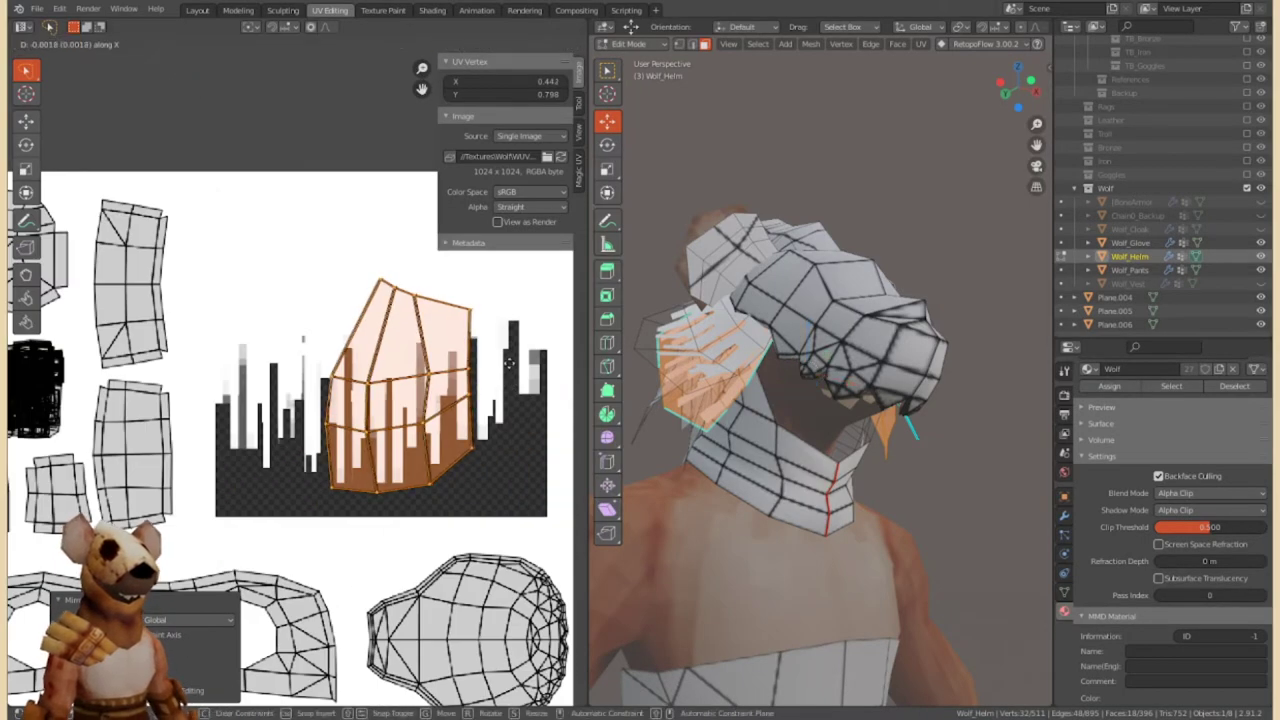
{"action": "key", "text": "Return"}
Dissolve the fringe's remaining extra edges, viewed from the front.
{"action": "key", "text": "Tab"}
{"action": "mouse_move", "coordinate": [760, 330]}
{"action": "middle_mouse_down"}
{"action": "mouse_move", "coordinate": [799, 331]}
{"action": "mouse_move", "coordinate": [822, 300]}
{"action": "middle_mouse_up"}
{"action": "key", "text": "Tab"}
{"action": "scroll", "coordinate": [822, 300], "scroll_direction": "up", "scroll_amount": 4}
{"action": "key", "text": "x"}
{"action": "left_click", "coordinate": [821, 298]}
{"action": "middle_click_drag", "start_coordinate": [821, 298], "coordinate": [785, 317]}
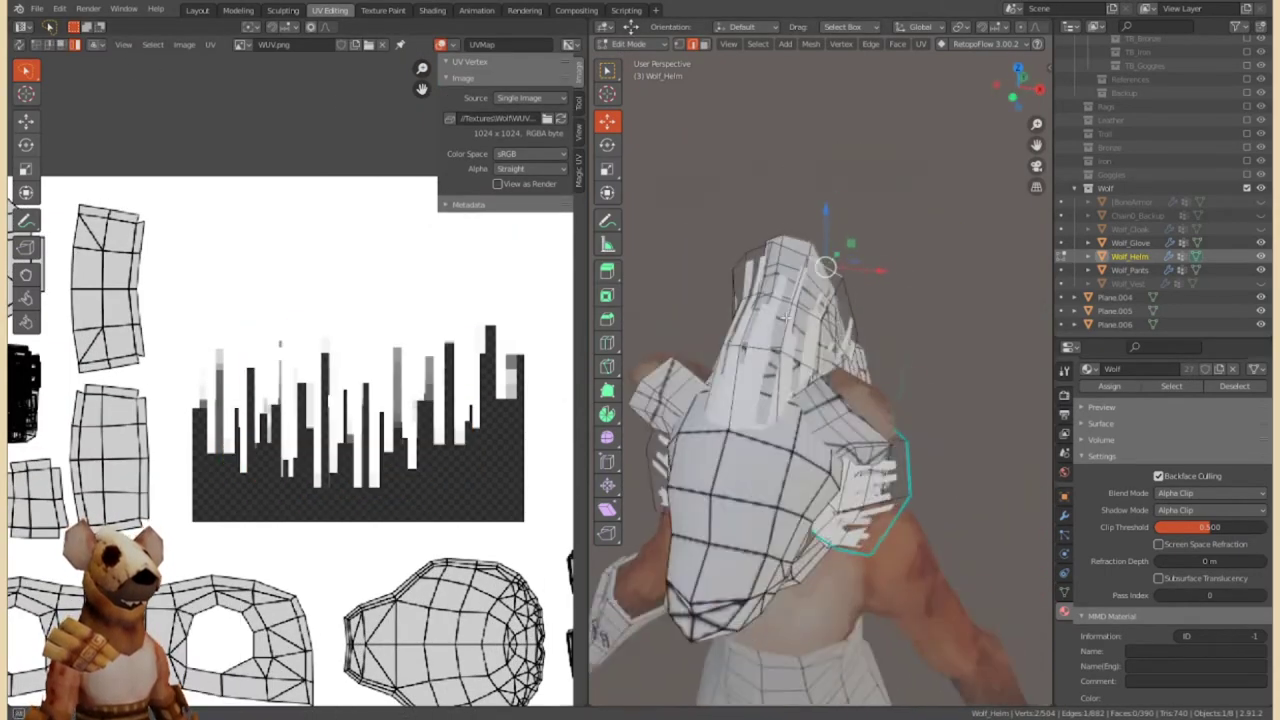
Widen the crest UV island horizontally and reposition it.
{"action": "key", "text": "l"}
{"action": "key", "text": "s"}
{"action": "key", "text": "x"}
{"action": "left_click", "coordinate": [414, 363]}
{"action": "key", "text": "g"}
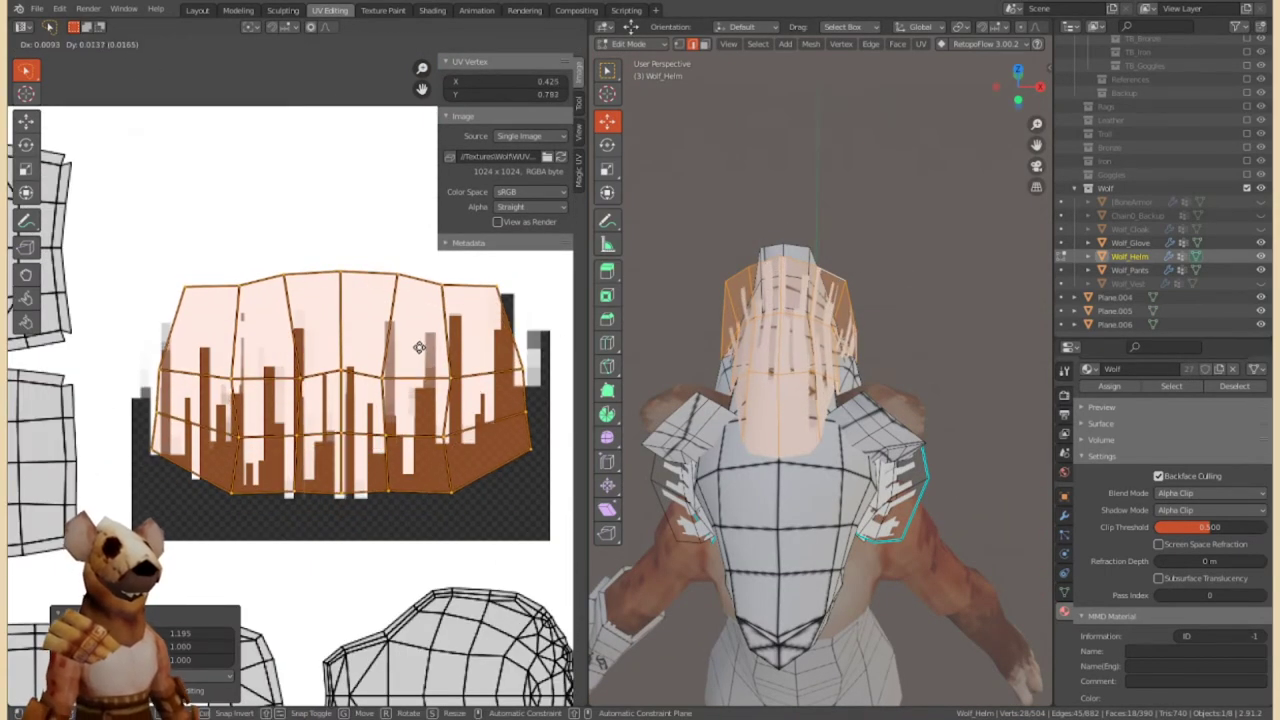
{"action": "left_click", "coordinate": [419, 347]}
Raise the crest island's top row of UV vertices and nudge the loop slightly down.
{"action": "middle_click_drag", "start_coordinate": [820, 400], "coordinate": [790, 380]}
{"action": "left_click", "coordinate": [340, 278], "text": "alt"}
{"action": "key", "text": "g"}
{"action": "left_click", "coordinate": [409, 490]}
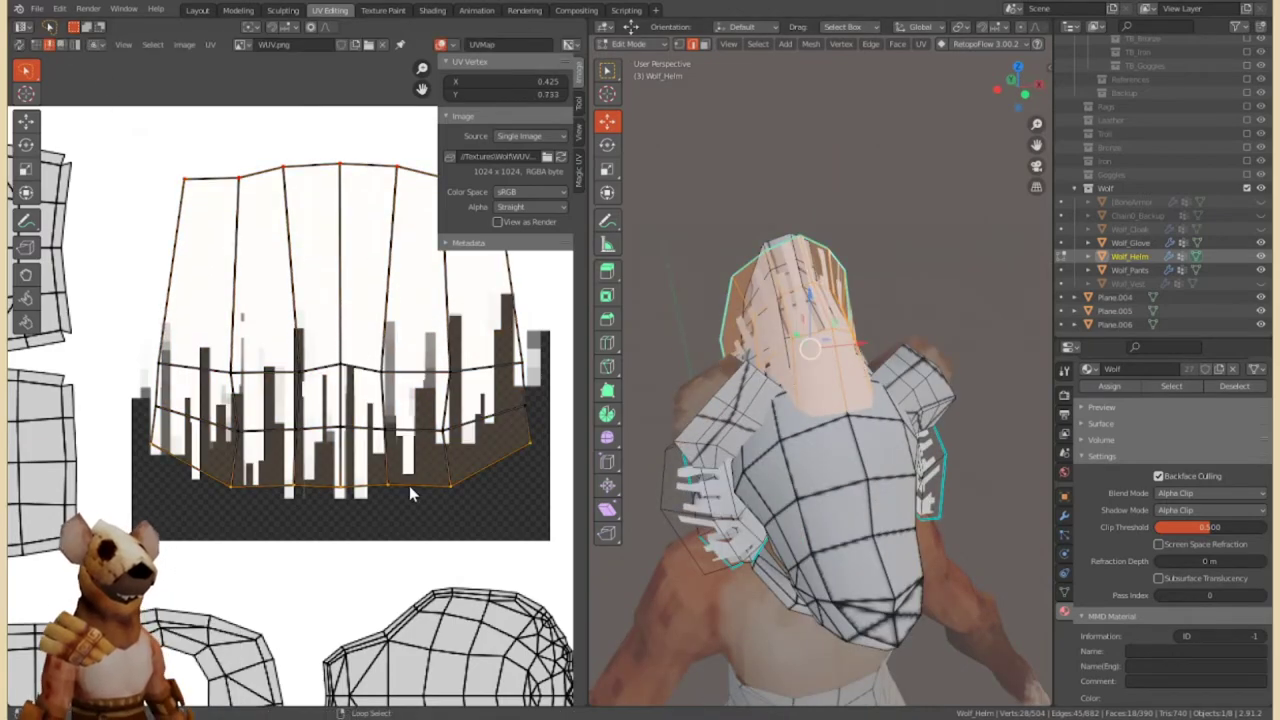
{"action": "key", "text": "g"}
{"action": "left_click", "coordinate": [409, 492]}
{"action": "scroll", "coordinate": [300, 350], "scroll_direction": "down", "scroll_amount": 2}
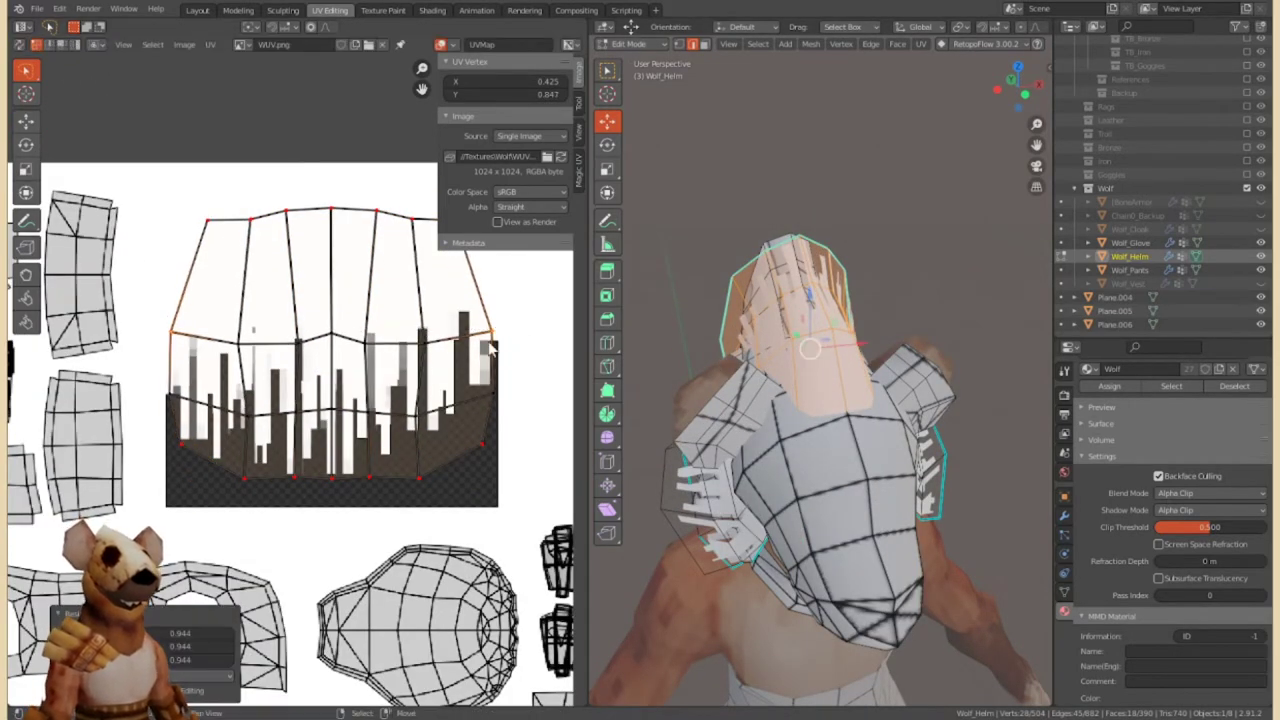
Reselect the helm in Edit Mode and pick its crest faces.
{"action": "left_click", "coordinate": [645, 44]}
{"action": "left_click", "coordinate": [655, 62]}
{"action": "mouse_move", "coordinate": [800, 400]}
{"action": "middle_mouse_down"}
{"action": "mouse_move", "coordinate": [760, 428]}
{"action": "mouse_move", "coordinate": [780, 380]}
{"action": "middle_mouse_up"}
{"action": "left_click", "coordinate": [760, 428]}
{"action": "left_click", "coordinate": [645, 44]}
{"action": "left_click", "coordinate": [655, 84]}
{"action": "left_click", "coordinate": [800, 330]}
{"action": "scroll", "coordinate": [183, 121], "scroll_direction": "down", "scroll_amount": 2}
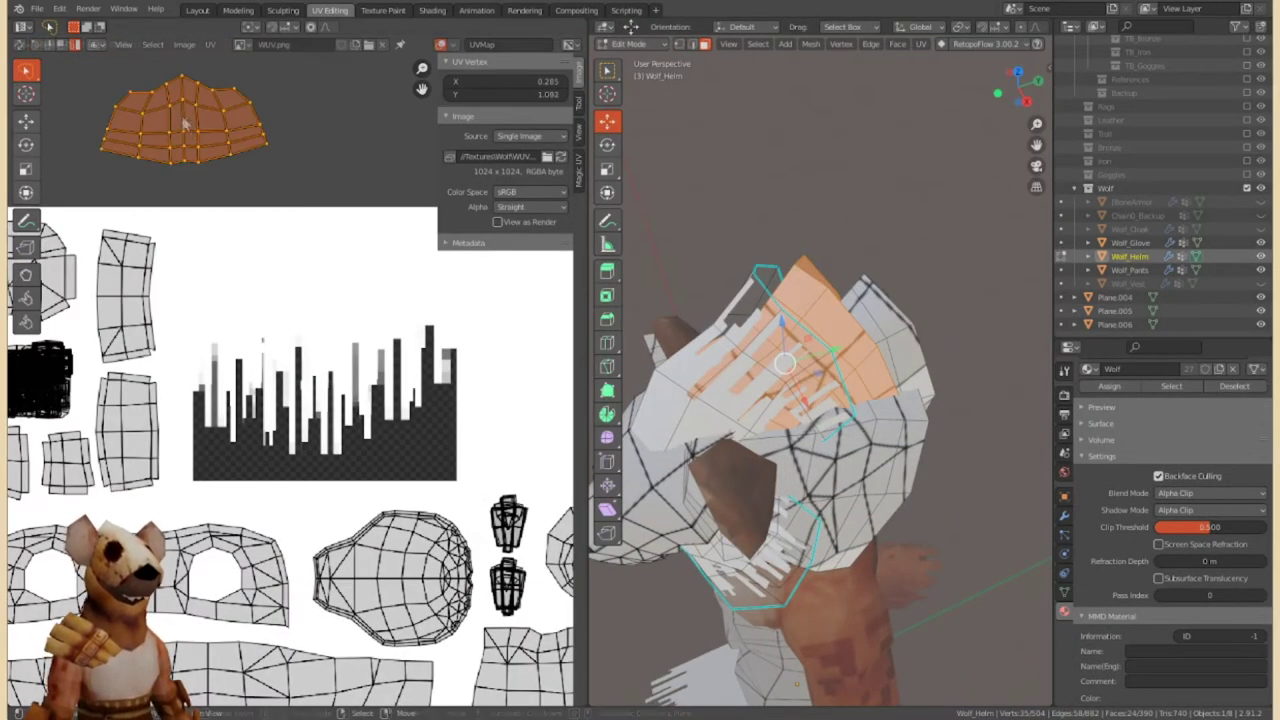
Move the crest island down onto the bar strip and enlarge it.
{"action": "key", "text": "g"}
{"action": "left_click", "coordinate": [357, 286]}
{"action": "key", "text": "s"}
{"action": "left_click", "coordinate": [428, 257]}
{"action": "key", "text": "g"}
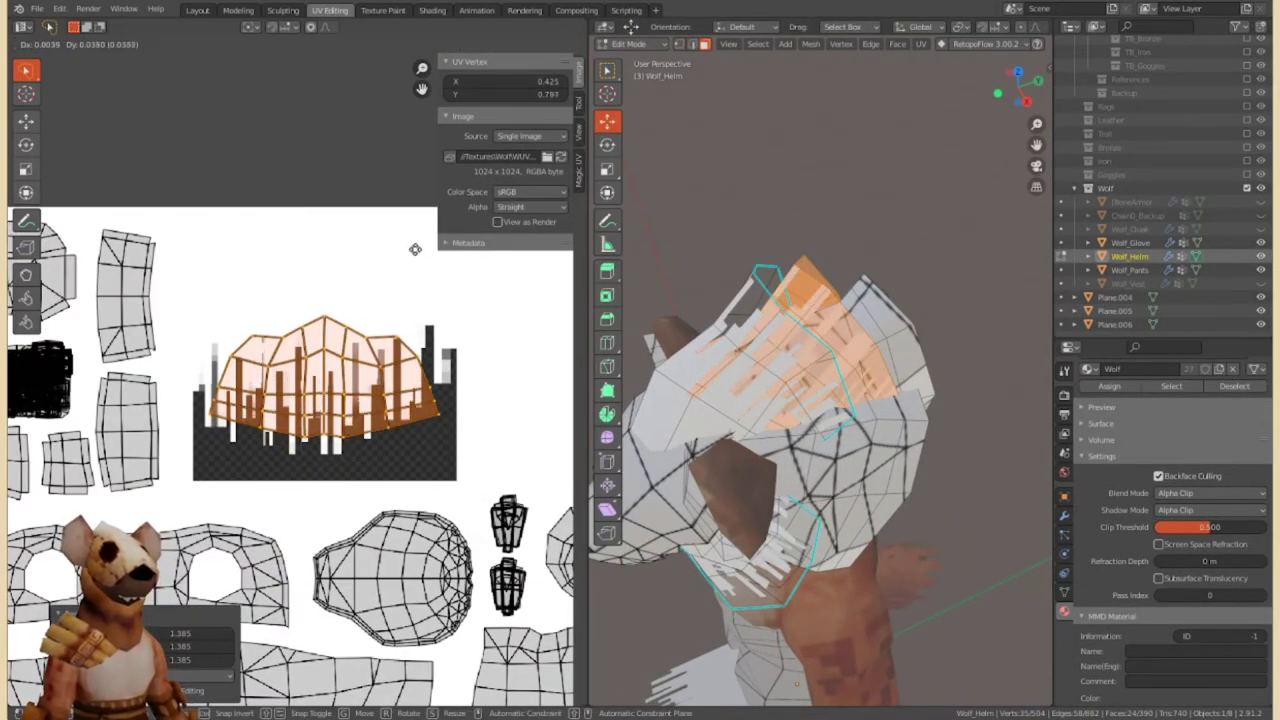
{"action": "left_click", "coordinate": [415, 251]}
{"action": "key", "text": "alt+a"}
Select the whole crest fringe piece, flatten its island vertically and shift it up.
{"action": "middle_click_drag", "start_coordinate": [800, 400], "coordinate": [838, 328]}
{"action": "key", "text": "l"}
{"action": "key", "text": "alt+a"}
{"action": "mouse_move", "coordinate": [800, 257]}
{"action": "middle_mouse_down"}
{"action": "mouse_move", "coordinate": [828, 376]}
{"action": "mouse_move", "coordinate": [828, 498]}
{"action": "mouse_move", "coordinate": [760, 470]}
{"action": "mouse_move", "coordinate": [843, 425]}
{"action": "middle_mouse_up"}
{"action": "key", "text": "l"}
{"action": "key", "text": "alt+a"}
{"action": "key", "text": "l"}
{"action": "key", "text": "l"}
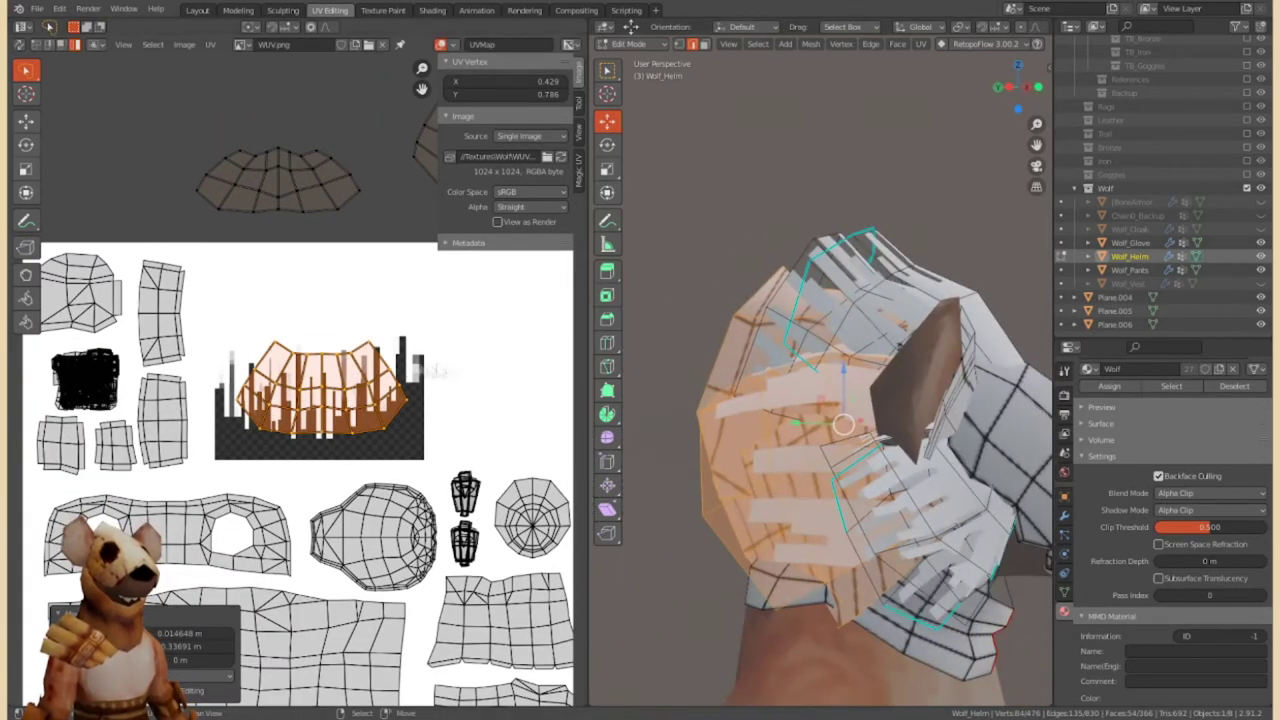
{"action": "scroll", "coordinate": [300, 383], "scroll_direction": "up", "scroll_amount": 2}
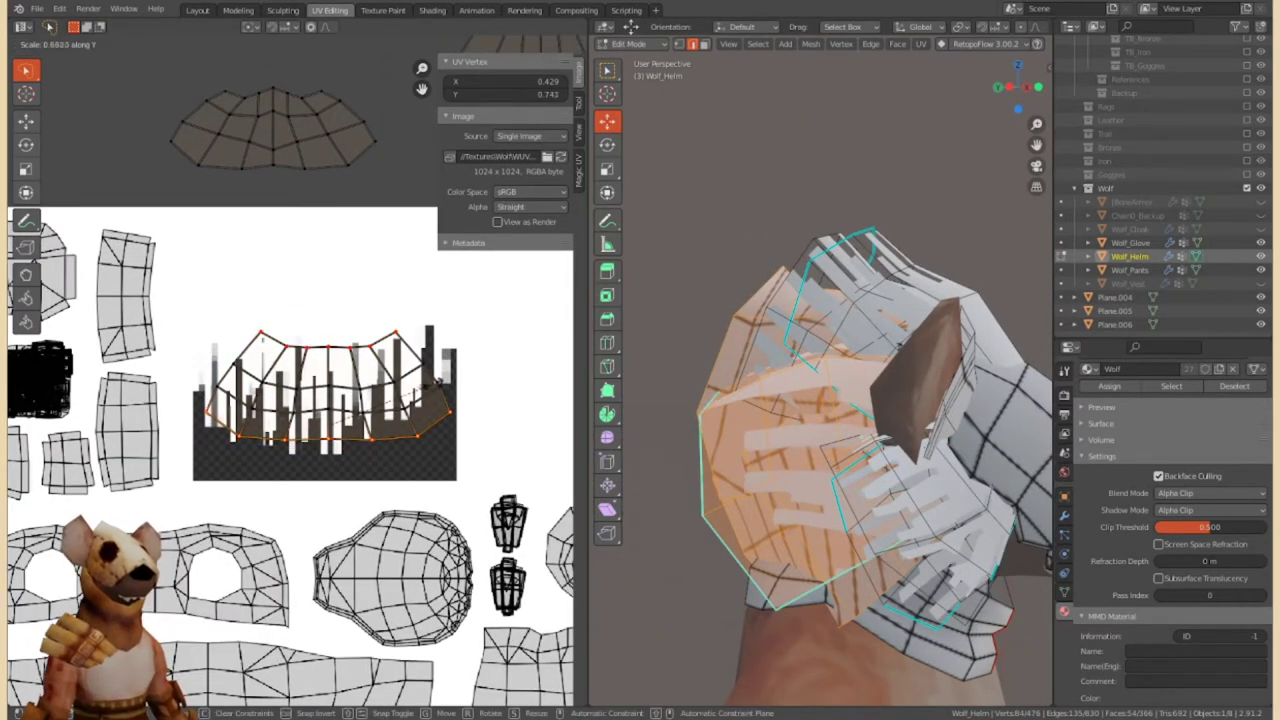
{"action": "left_click", "coordinate": [369, 388]}
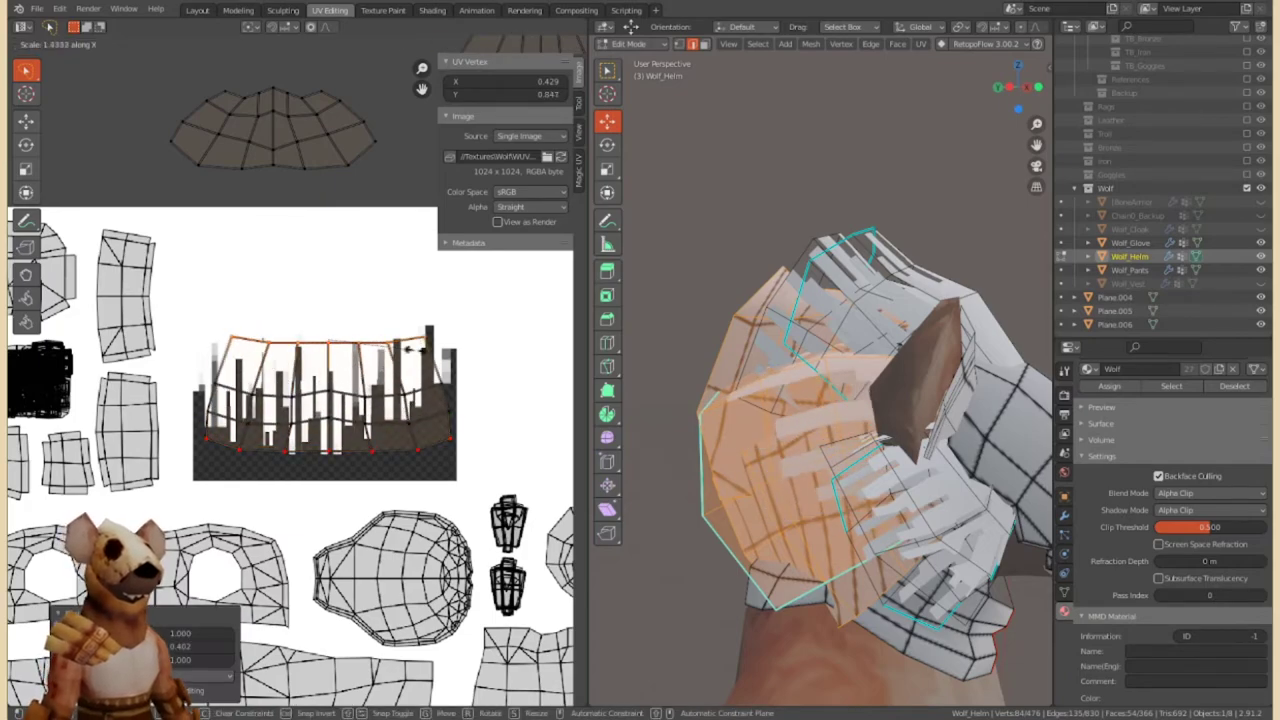
{"action": "left_click", "coordinate": [391, 430]}
Clear the helm selection and pick a fringe face from above.
{"action": "middle_click_drag", "start_coordinate": [760, 400], "coordinate": [837, 200]}
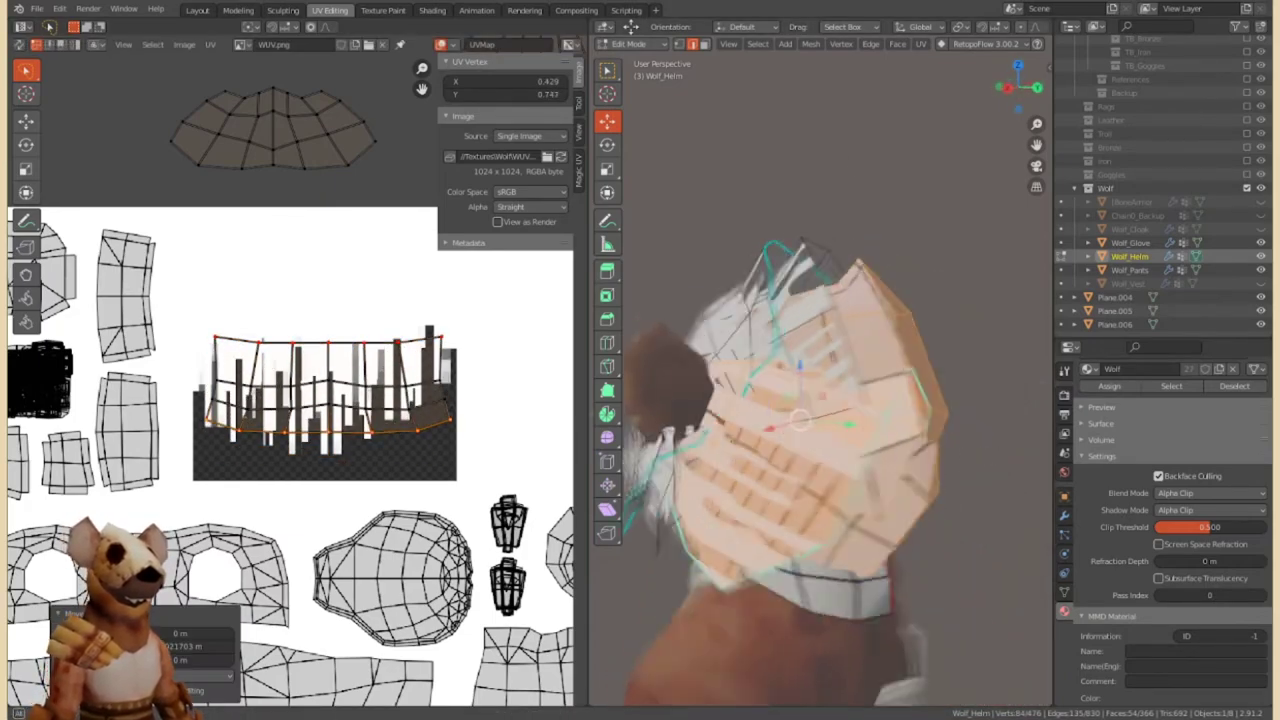
{"action": "key", "text": "alt+a"}
{"action": "right_click", "coordinate": [826, 376]}
{"action": "mouse_move", "coordinate": [826, 376]}
{"action": "middle_mouse_down"}
{"action": "mouse_move", "coordinate": [830, 300]}
{"action": "mouse_move", "coordinate": [870, 400]}
{"action": "middle_mouse_up"}
{"action": "left_click", "coordinate": [885, 415]}
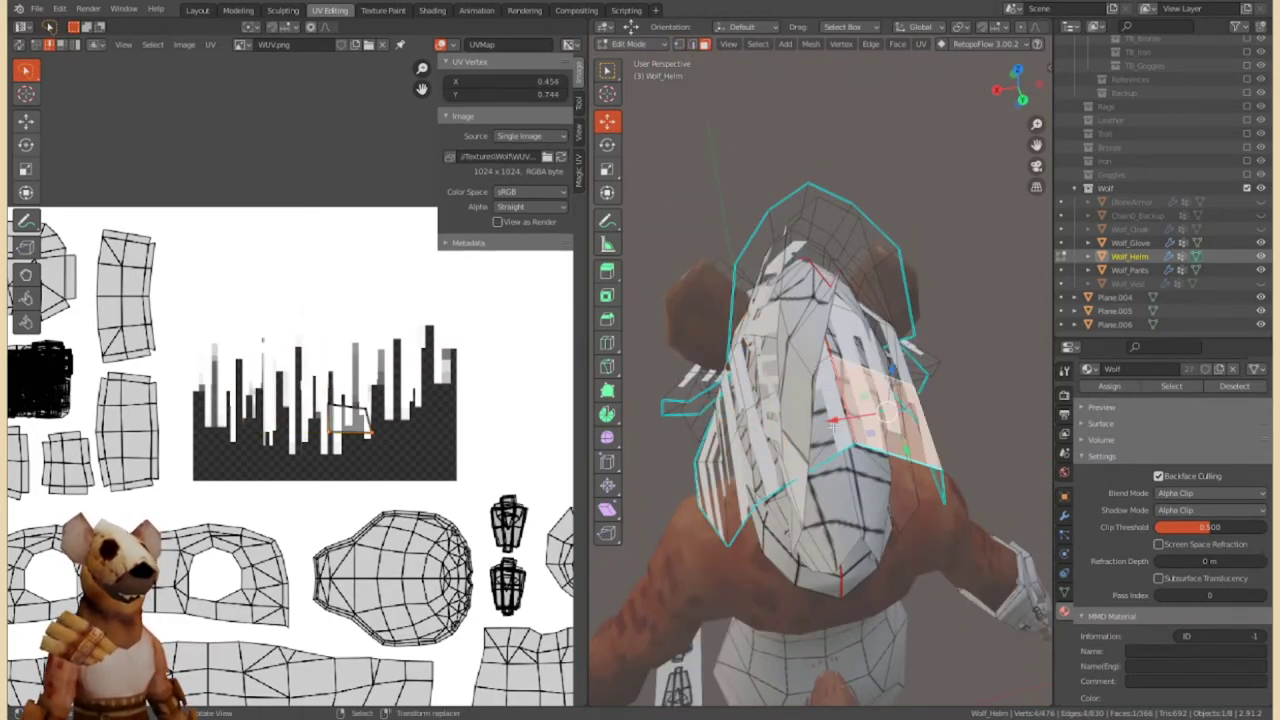
Mirror the fringe UV island and drag it left across the bar strip.
{"action": "left_click", "coordinate": [210, 44]}
{"action": "left_click", "coordinate": [380, 86]}
{"action": "middle_click_drag", "start_coordinate": [830, 400], "coordinate": [880, 380]}
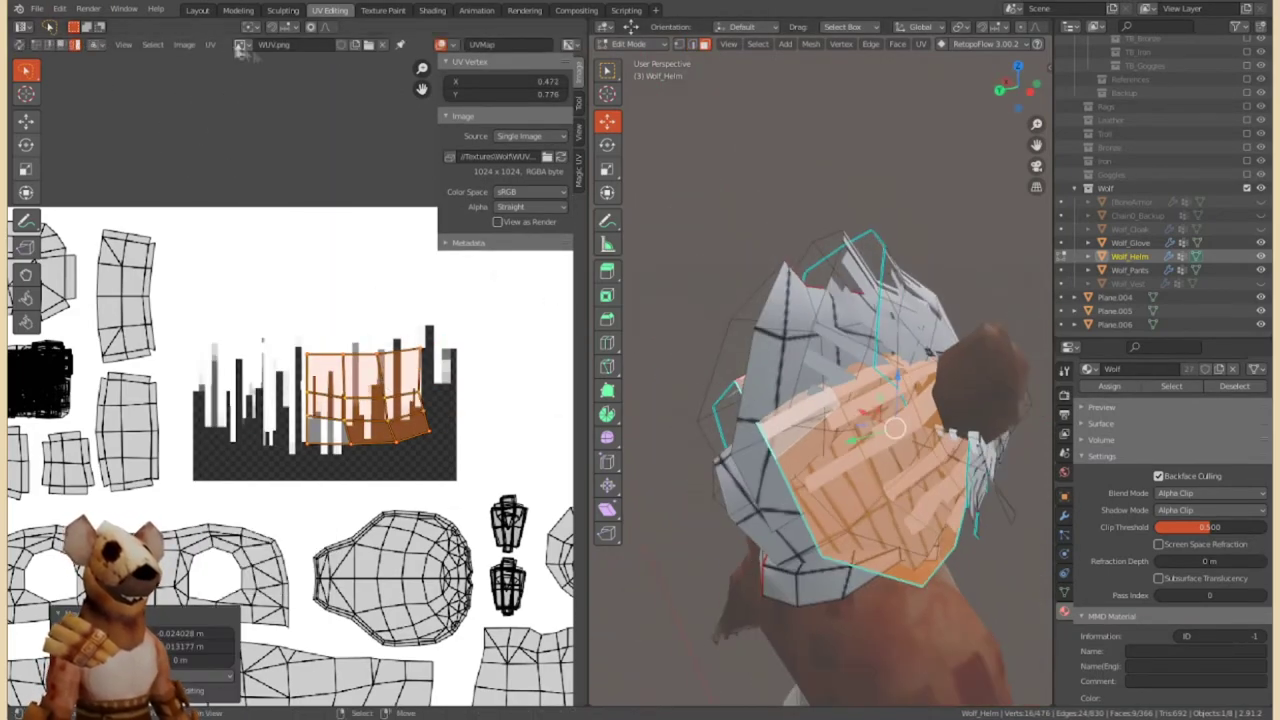
{"action": "left_click_drag", "start_coordinate": [420, 372], "coordinate": [300, 372]}
{"action": "middle_click_drag", "start_coordinate": [850, 400], "coordinate": [880, 380]}
{"action": "scroll", "coordinate": [300, 400], "scroll_direction": "up", "scroll_amount": 2}
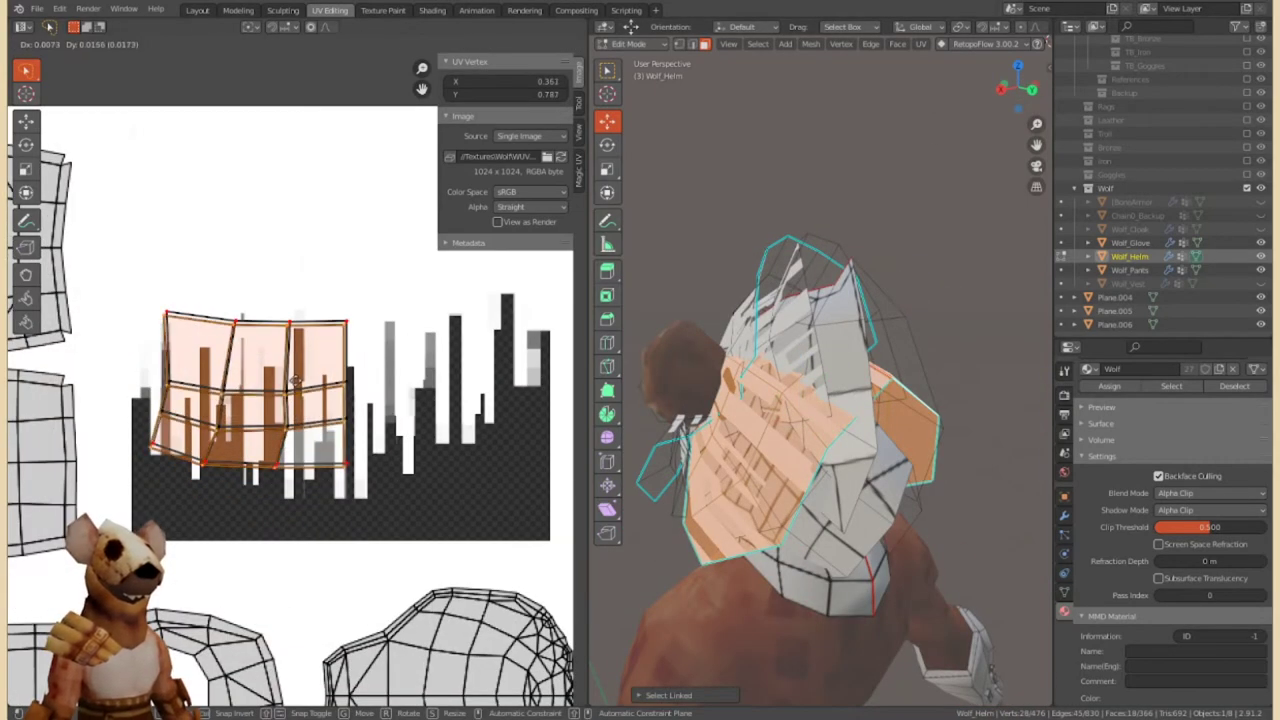
Push the island's lower UV vertices down, repositioning the bottom vertex.
{"action": "key", "text": "Tab"}
{"action": "middle_click_drag", "start_coordinate": [800, 380], "coordinate": [753, 325]}
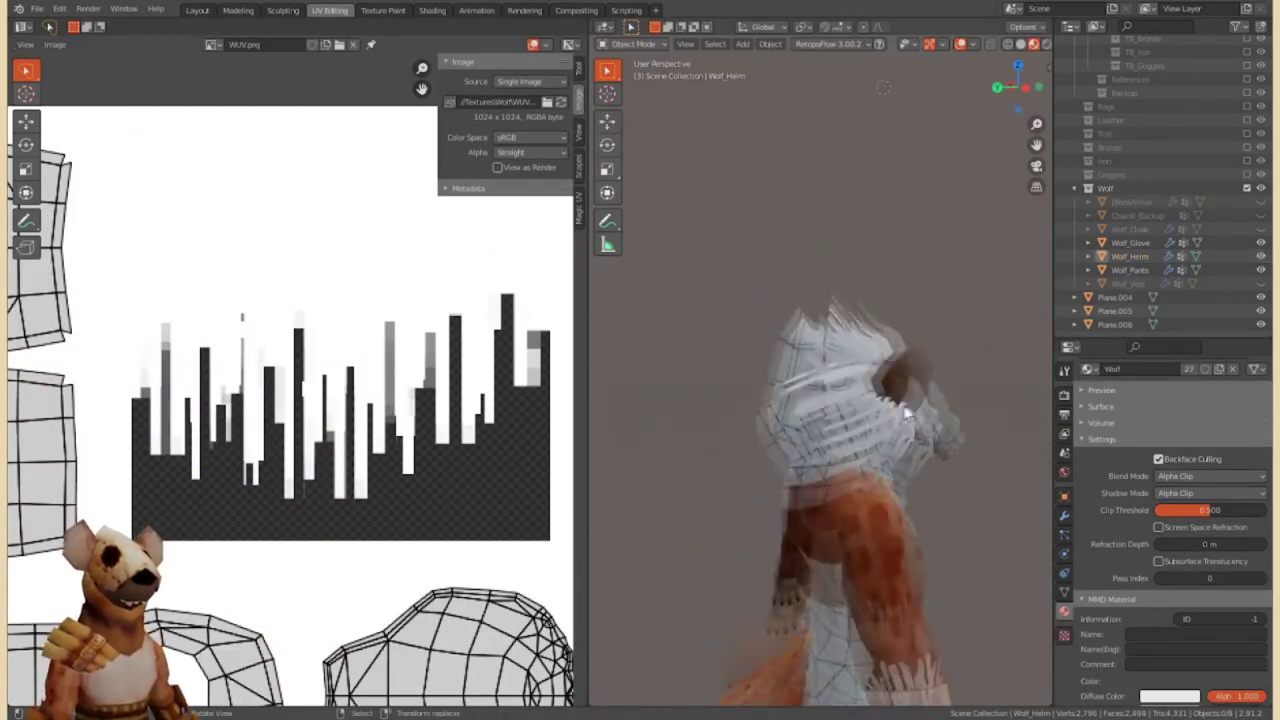
{"action": "middle_click_drag", "start_coordinate": [950, 403], "coordinate": [880, 380]}
{"action": "key", "text": "Tab"}
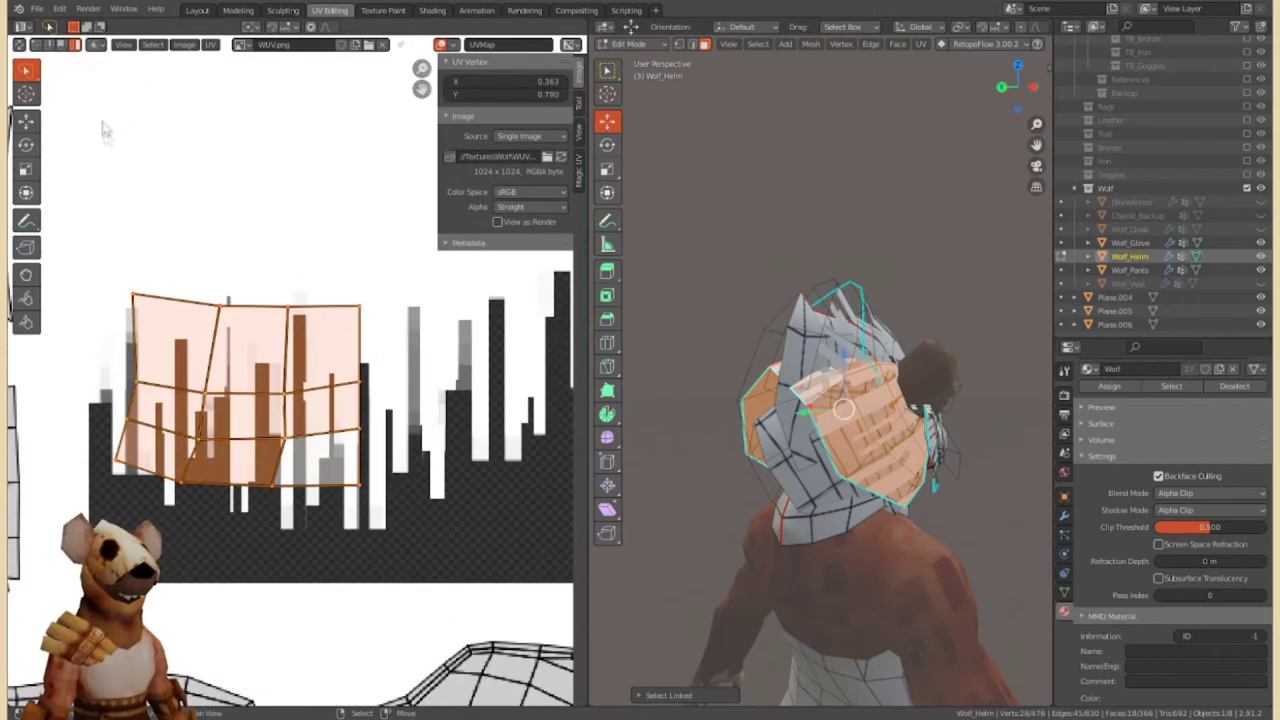
{"action": "scroll", "coordinate": [155, 432], "scroll_direction": "up", "scroll_amount": 1}
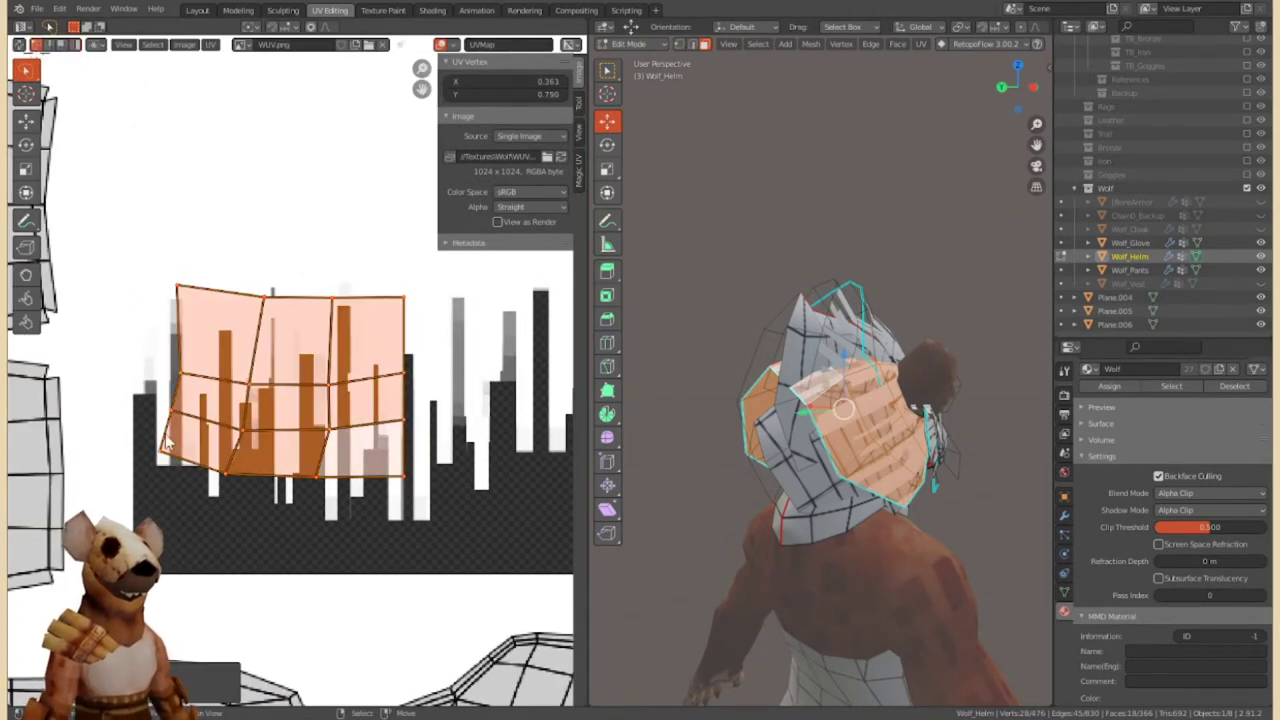
{"action": "key", "text": "u"}
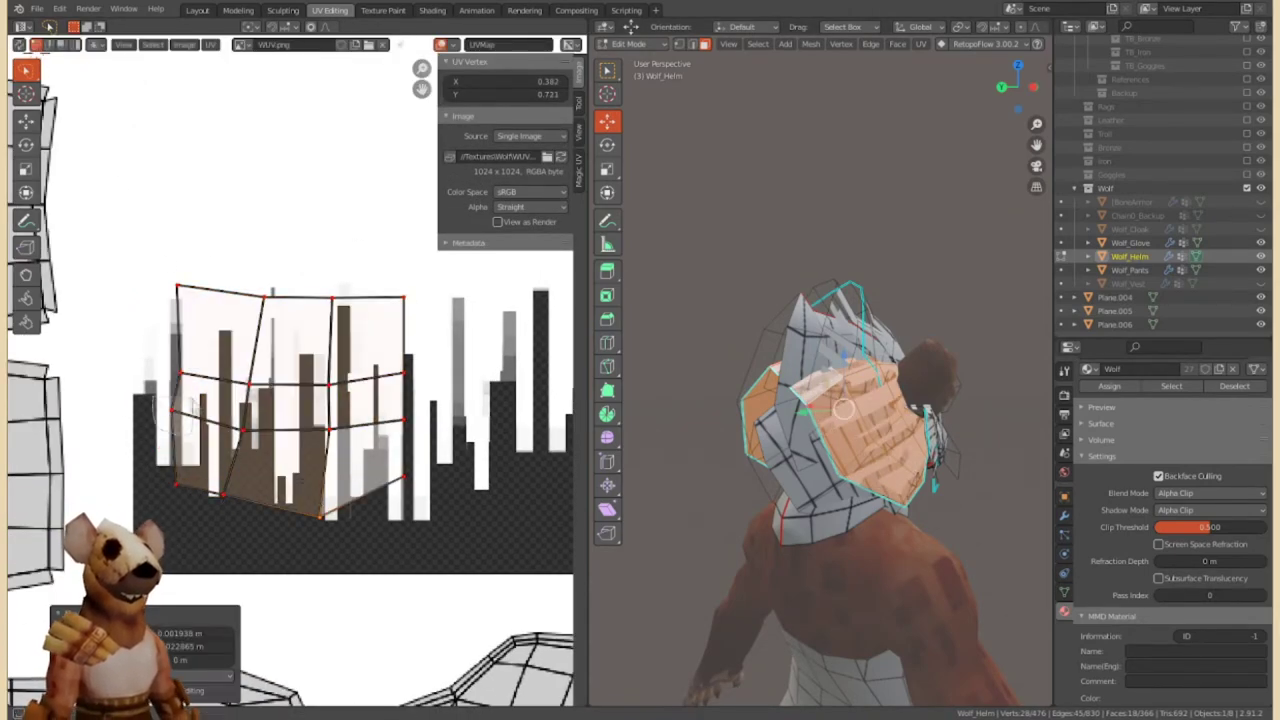
{"action": "middle_click_drag", "start_coordinate": [843, 408], "coordinate": [900, 410]}
{"action": "key", "text": "g"}
{"action": "left_click", "coordinate": [310, 512]}
Straighten the left UV column vertically by scaling it to zero on X.
{"action": "left_click", "coordinate": [165, 258]}
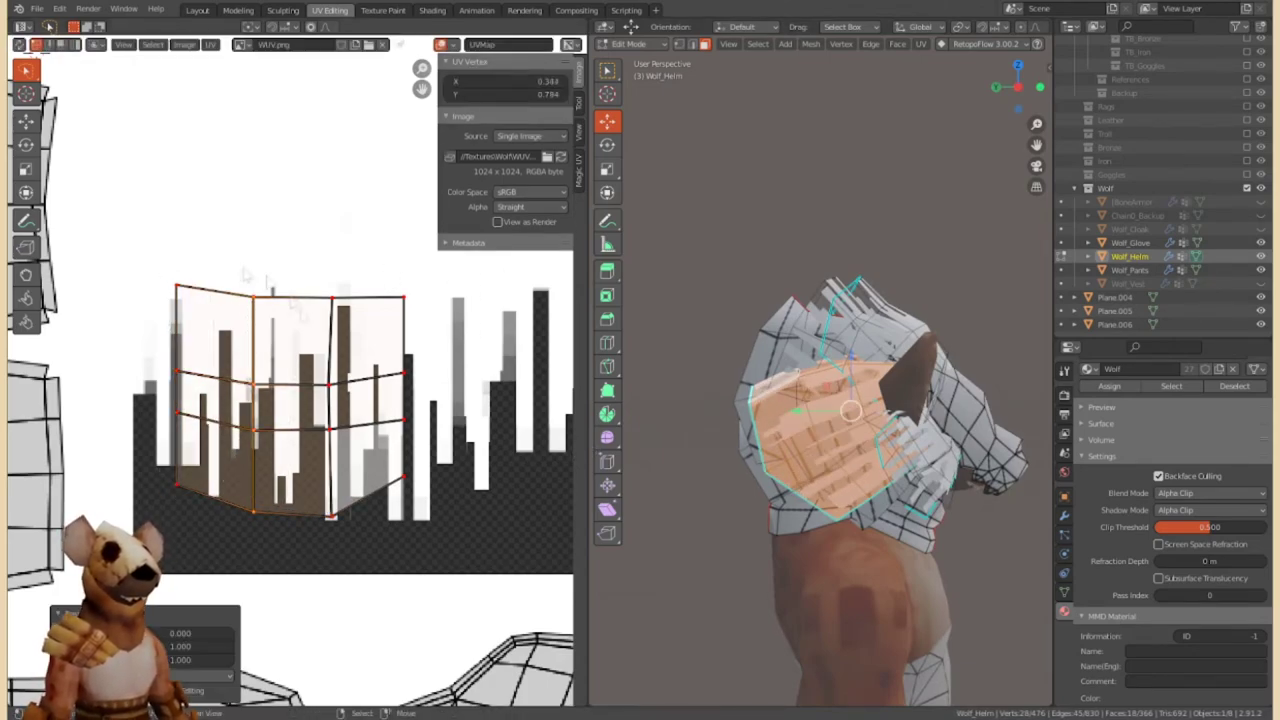
{"action": "key", "text": "s"}
{"action": "key", "text": "x"}
{"action": "key", "text": "0"}
{"action": "key", "text": "Return"}
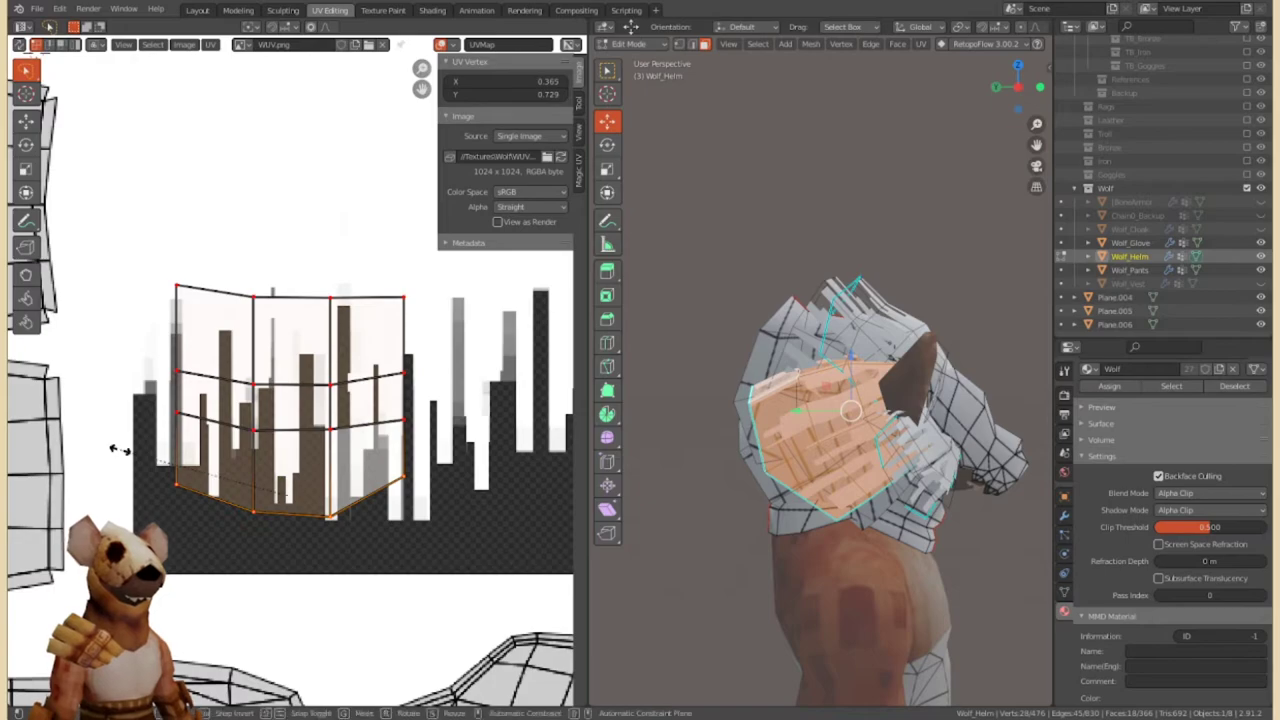
Select another connected fringe piece and raise its UV edge row.
{"action": "middle_click_drag", "start_coordinate": [700, 430], "coordinate": [648, 421]}
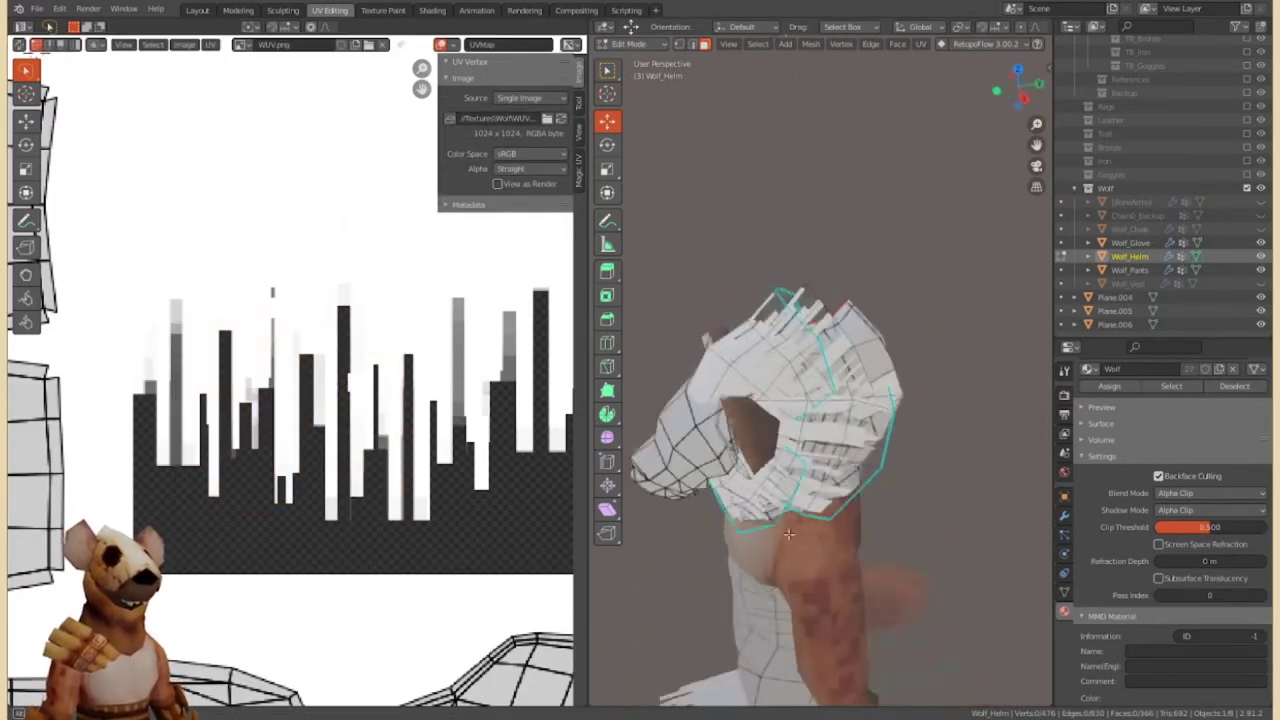
{"action": "left_click", "coordinate": [775, 405]}
{"action": "key", "text": "ctrl+l"}
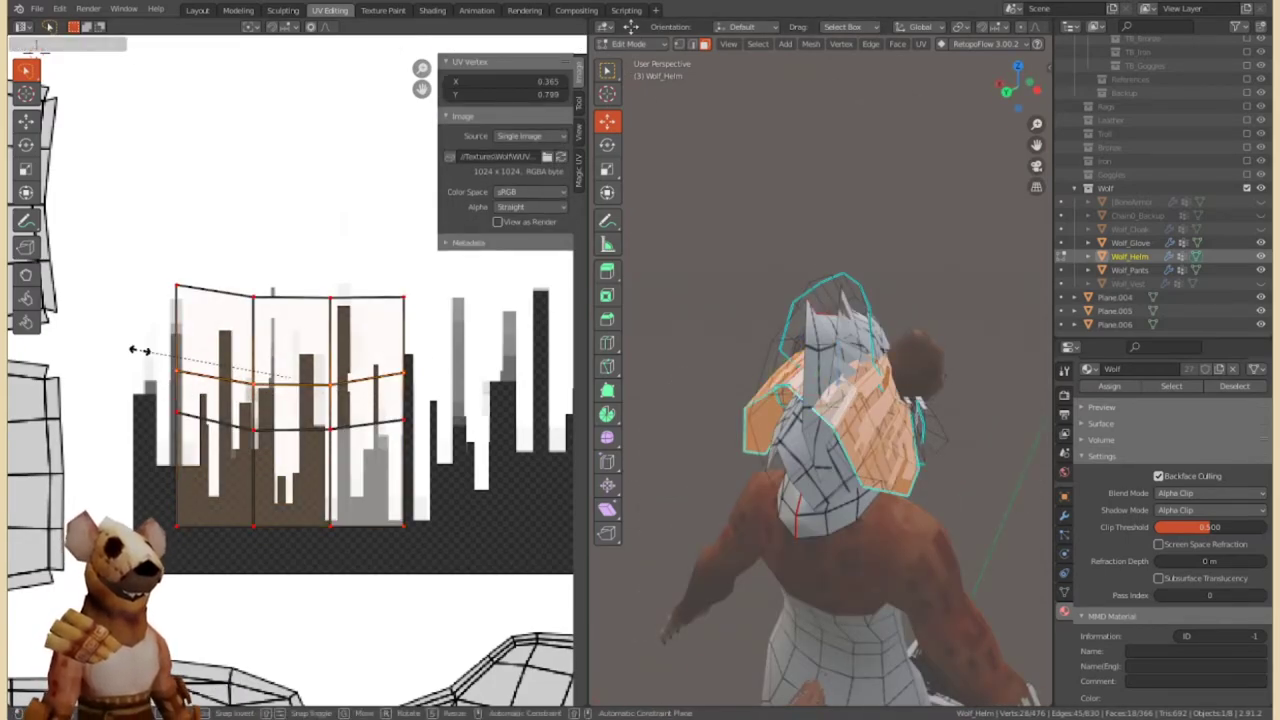
{"action": "key", "text": "Return"}
{"action": "key", "text": "g"}
{"action": "left_click", "coordinate": [360, 315]}
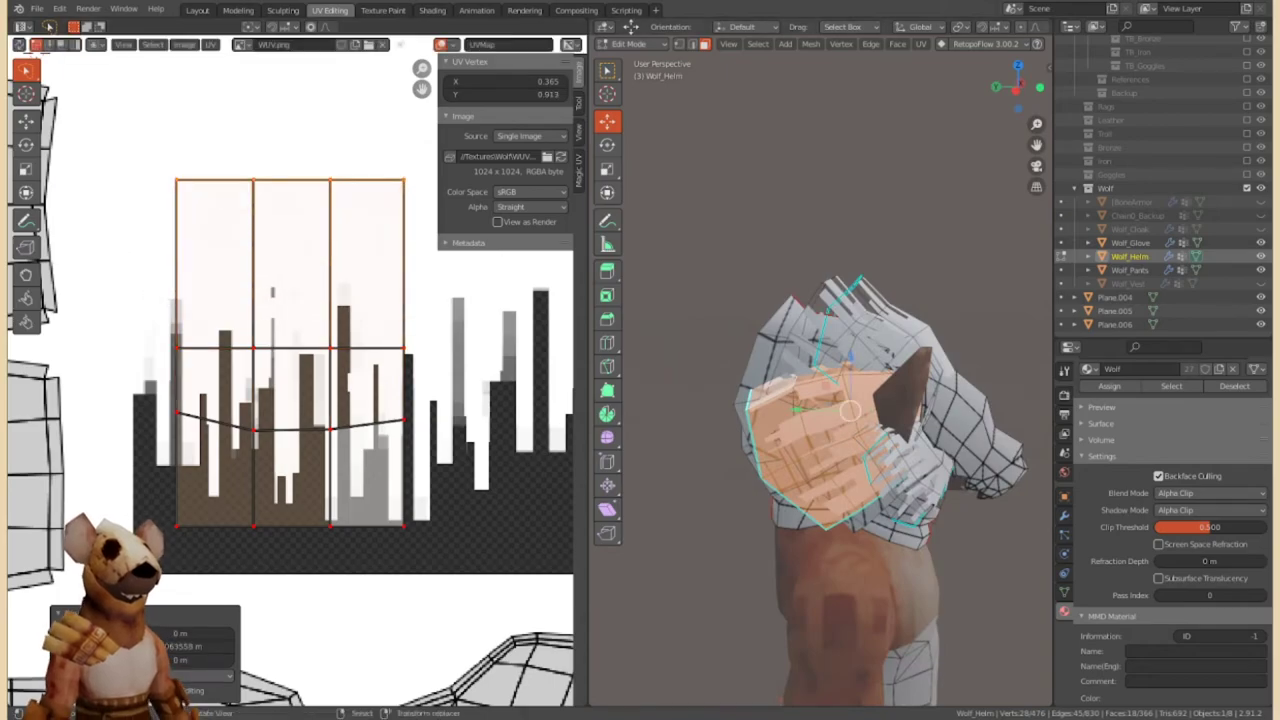
Reselect the helm in Edit Mode and drop its fringe island lower on the strip.
{"action": "key", "text": "Tab"}
{"action": "mouse_move", "coordinate": [760, 400]}
{"action": "middle_mouse_down"}
{"action": "mouse_move", "coordinate": [845, 368]}
{"action": "mouse_move", "coordinate": [760, 400]}
{"action": "middle_mouse_up"}
{"action": "left_click", "coordinate": [845, 368]}
{"action": "key", "text": "Tab"}
{"action": "key", "text": "g"}
{"action": "left_click", "coordinate": [342, 378]}
Rotate the fringe island slightly and adjust its UV points to straighten a side.
{"action": "key", "text": "r"}
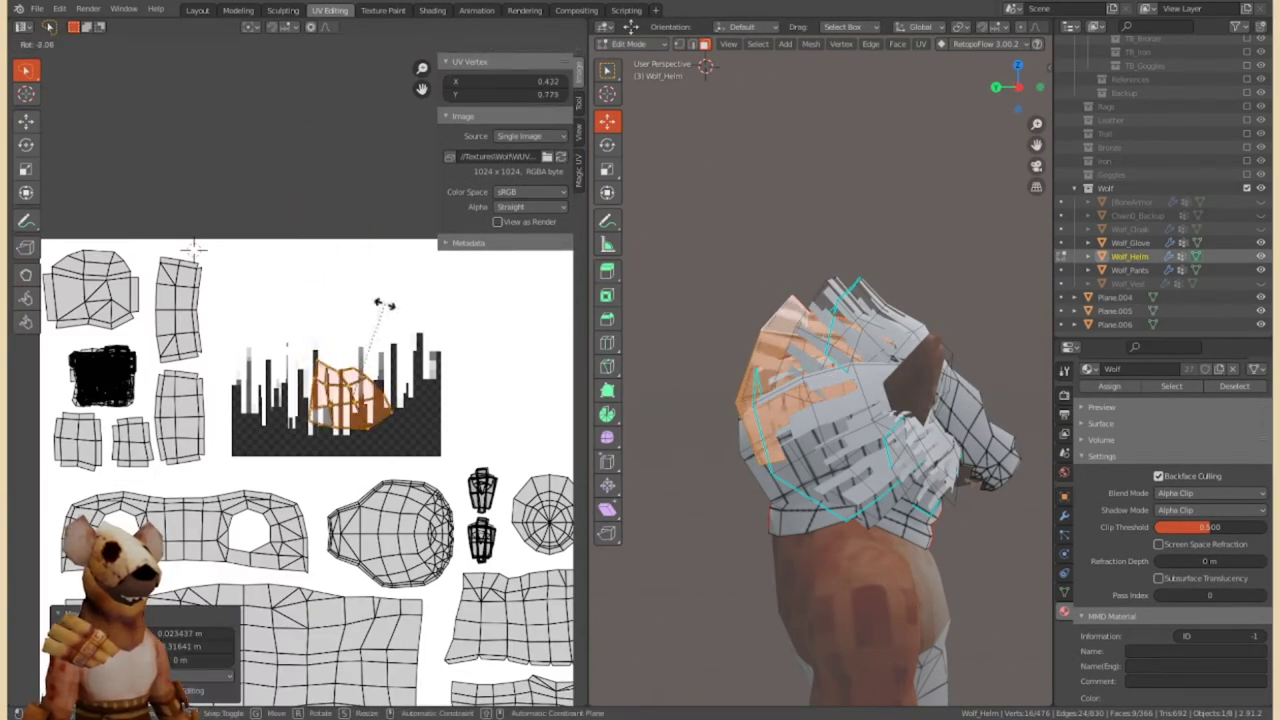
{"action": "left_click", "coordinate": [374, 292]}
{"action": "middle_click_drag", "start_coordinate": [850, 400], "coordinate": [900, 380]}
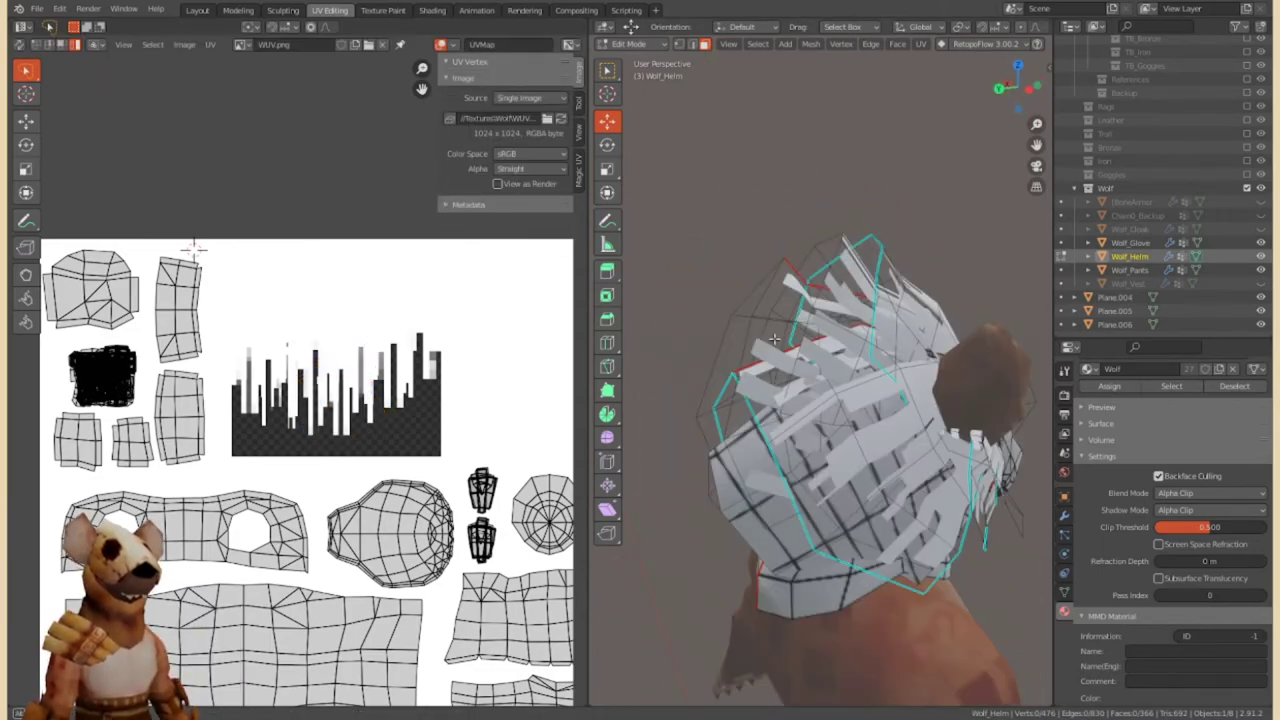
{"action": "scroll", "coordinate": [383, 480], "scroll_direction": "up", "scroll_amount": 2}
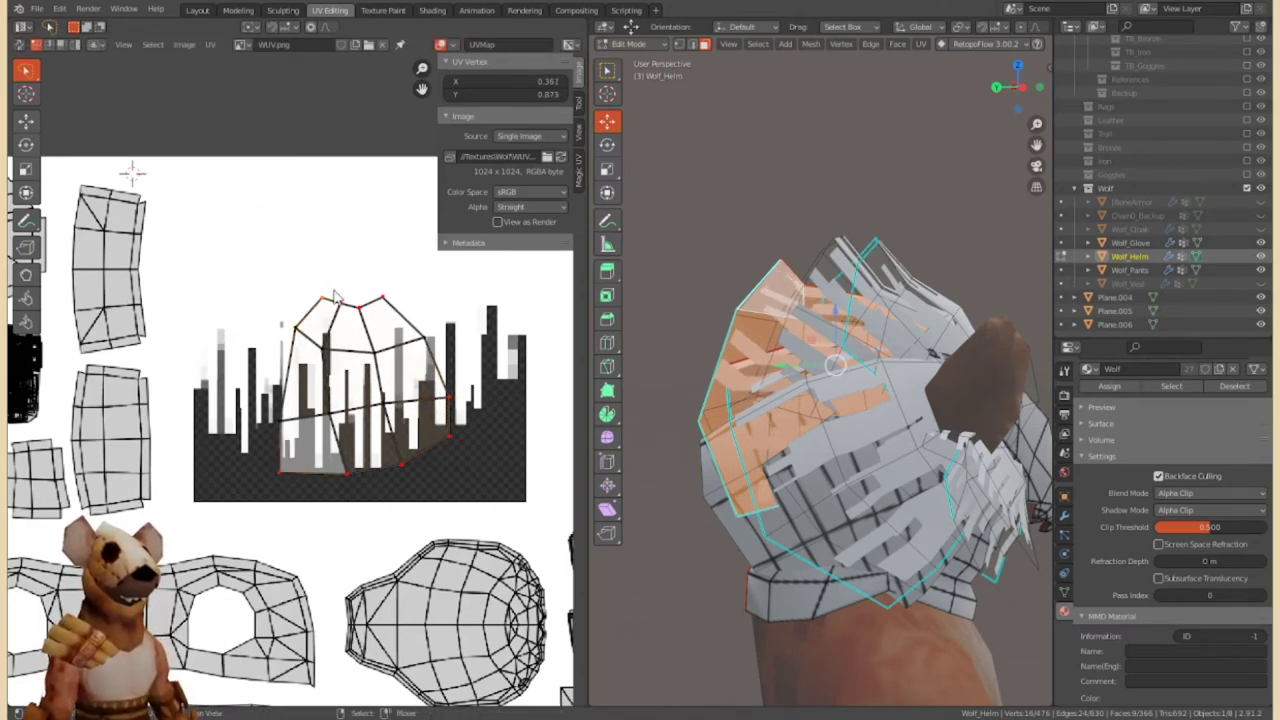
{"action": "left_click", "coordinate": [318, 432]}
{"action": "scroll", "coordinate": [358, 410], "scroll_direction": "up", "scroll_amount": 2}
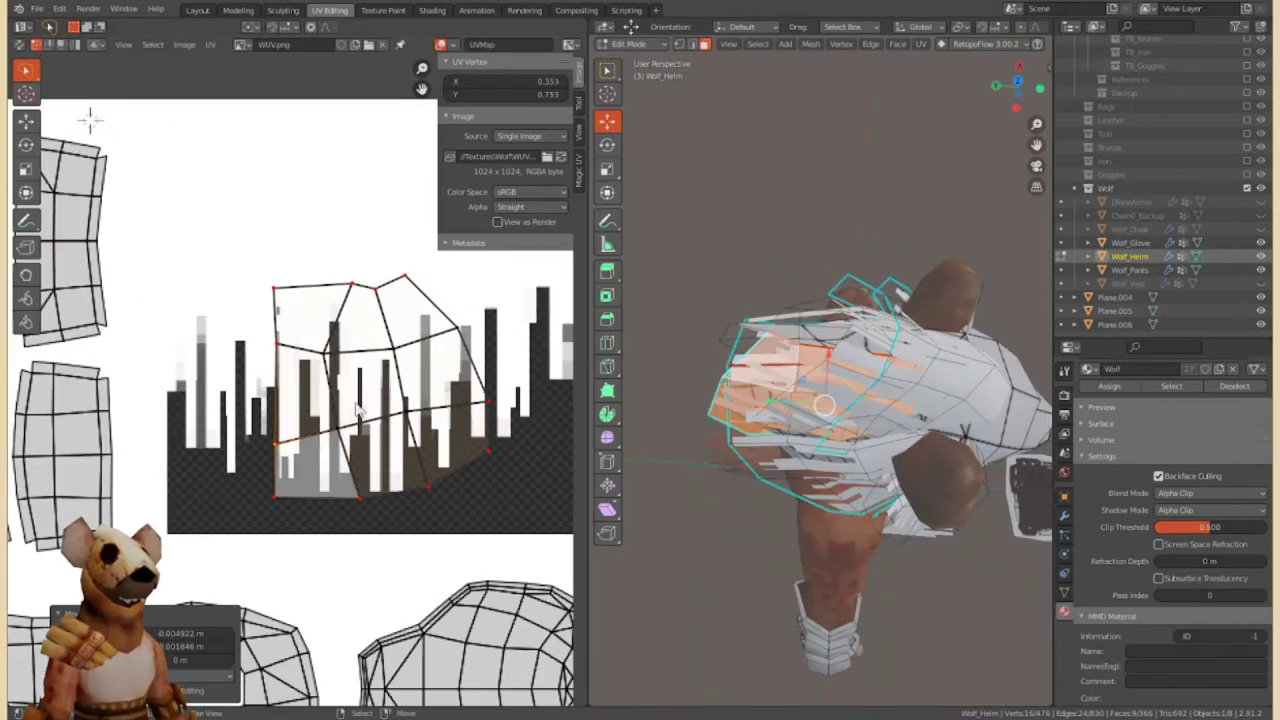
{"action": "left_click", "coordinate": [280, 378]}
Toggle the helm out of and back into Edit Mode, then mirror the selected fringe island.
{"action": "middle_click_drag", "start_coordinate": [860, 250], "coordinate": [673, 95]}
{"action": "left_click", "coordinate": [627, 63]}
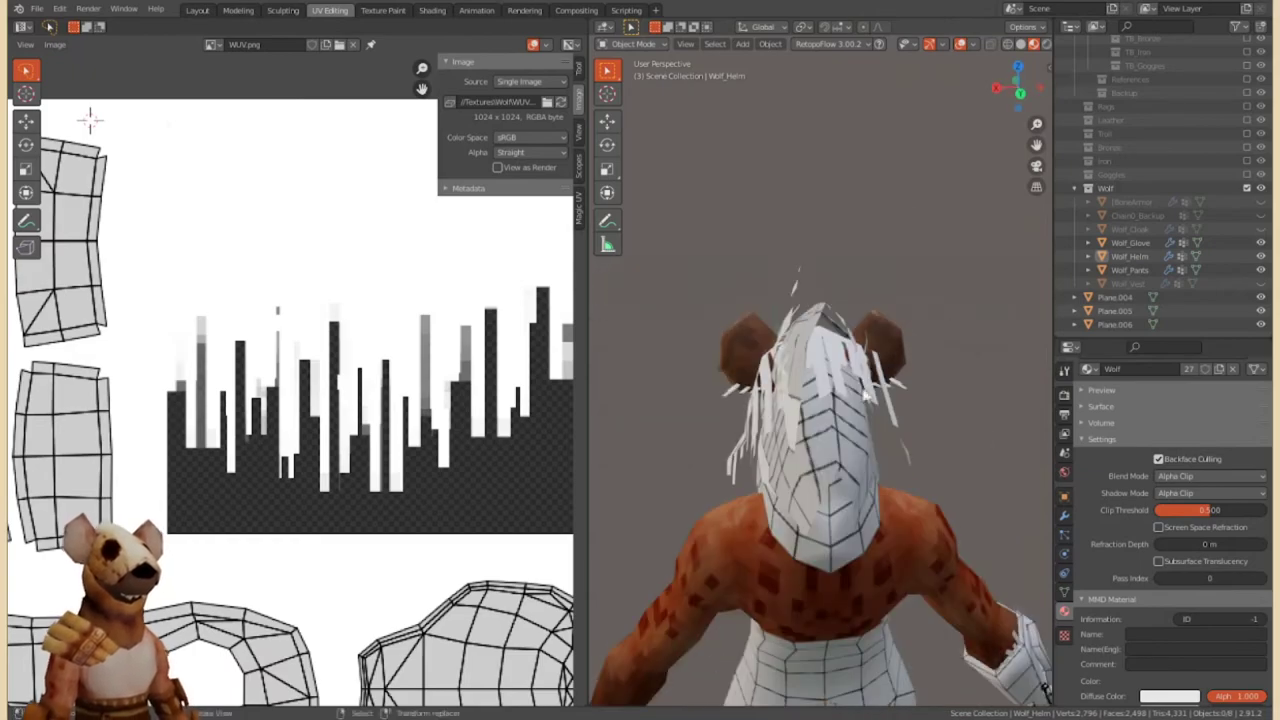
{"action": "mouse_move", "coordinate": [800, 350]}
{"action": "middle_mouse_down"}
{"action": "mouse_move", "coordinate": [730, 338]}
{"action": "mouse_move", "coordinate": [800, 300]}
{"action": "middle_mouse_up"}
{"action": "key", "text": "Tab"}
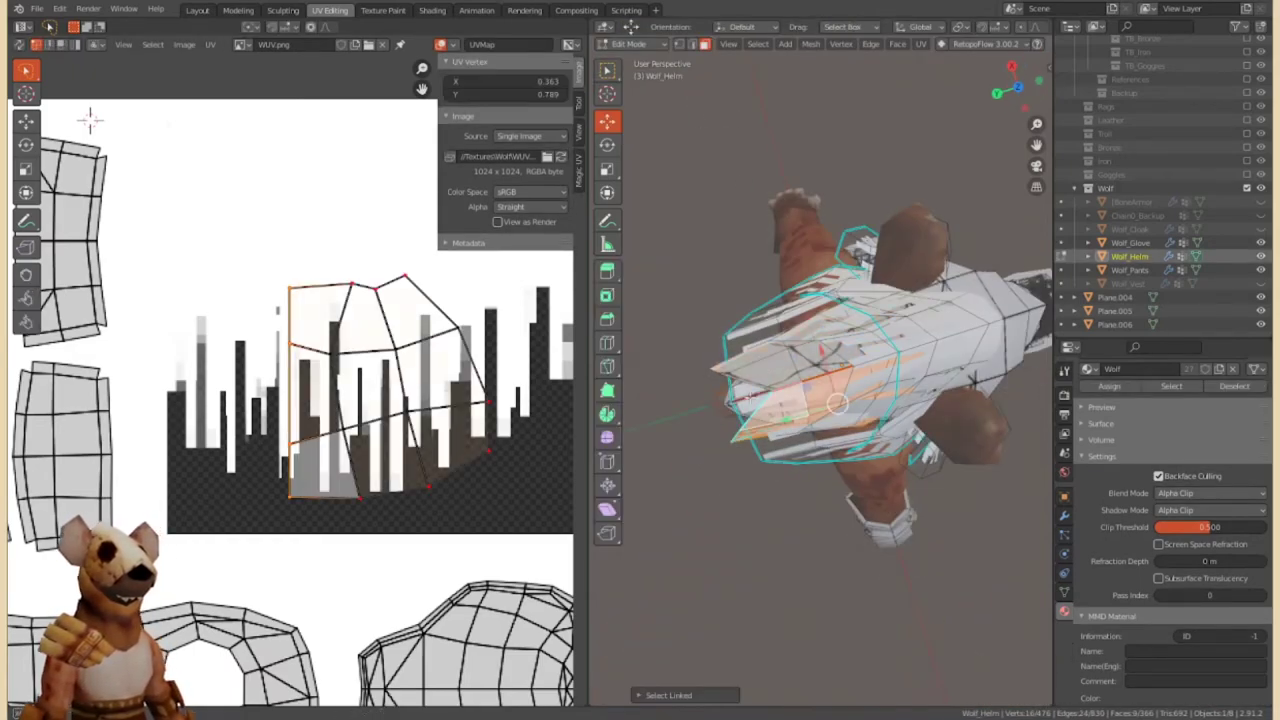
{"action": "scroll", "coordinate": [300, 400], "scroll_direction": "down", "scroll_amount": 3}
{"action": "left_click", "coordinate": [210, 44]}
{"action": "left_click", "coordinate": [367, 93]}
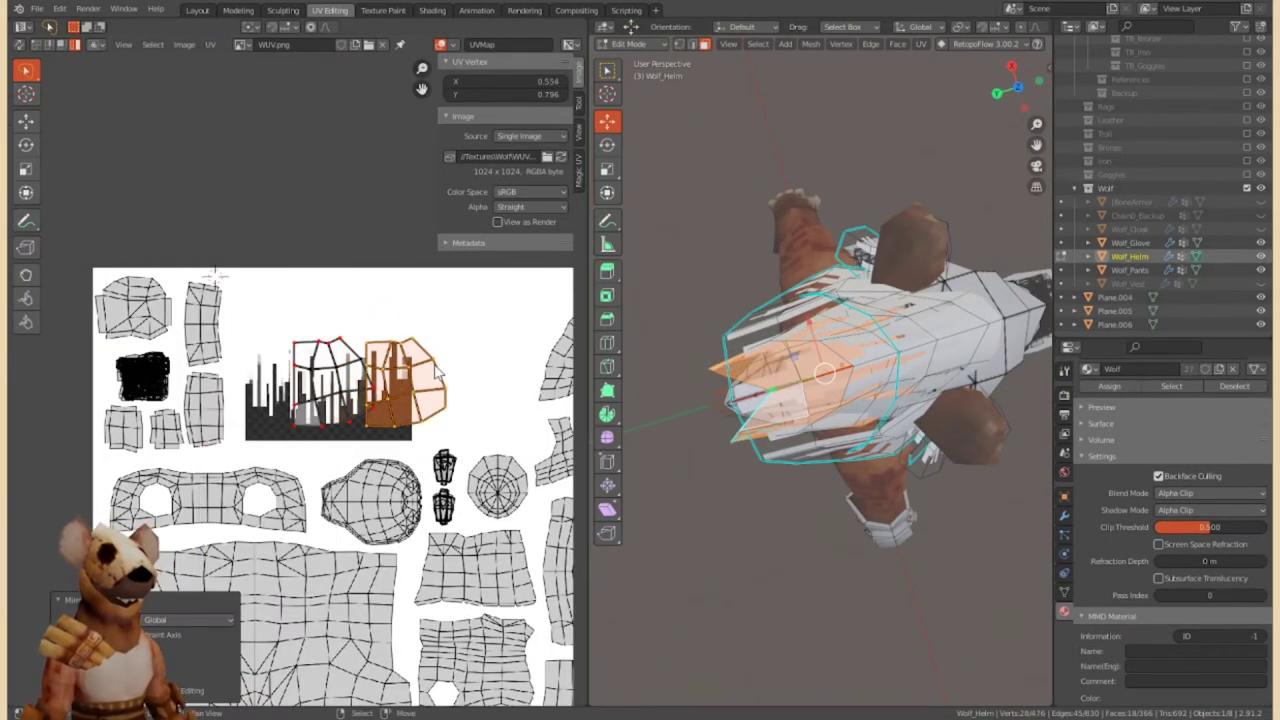
{"action": "scroll", "coordinate": [405, 374], "scroll_direction": "up", "scroll_amount": 4}
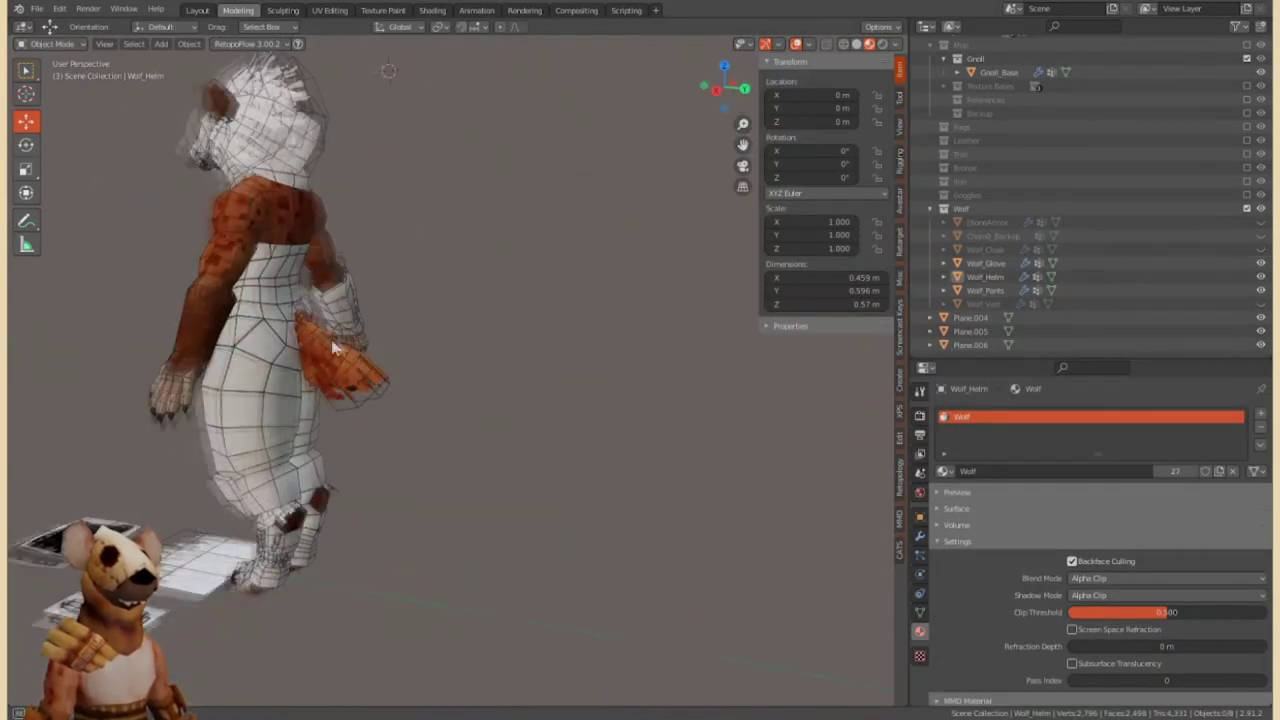
Hide Wolf_Cloak and Wolf_Glove, frame Wolf_Helm and edit it from the front.
{"action": "mouse_move", "coordinate": [680, 323]}
{"action": "middle_mouse_down"}
{"action": "mouse_move", "coordinate": [515, 280]}
{"action": "mouse_move", "coordinate": [680, 406]}
{"action": "mouse_move", "coordinate": [618, 415]}
{"action": "mouse_move", "coordinate": [651, 418]}
{"action": "mouse_move", "coordinate": [566, 386]}
{"action": "mouse_move", "coordinate": [667, 488]}
{"action": "mouse_move", "coordinate": [640, 460]}
{"action": "mouse_move", "coordinate": [697, 492]}
{"action": "middle_mouse_up"}
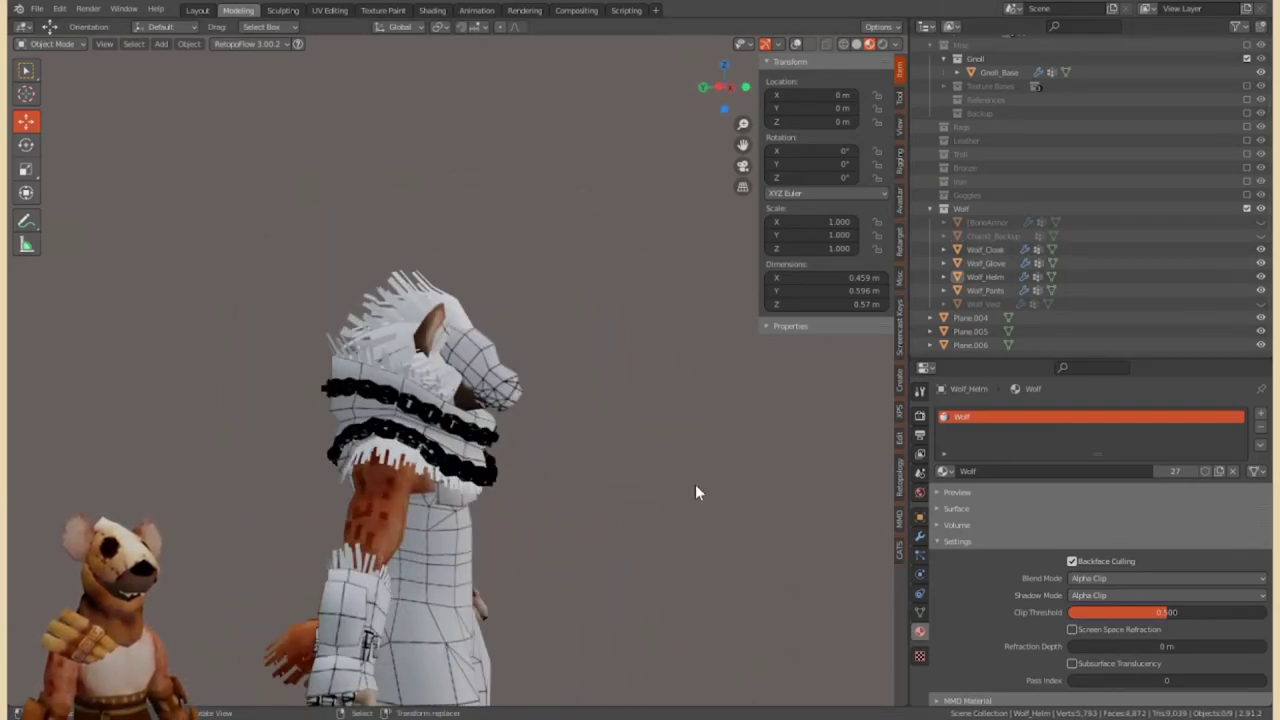
{"action": "left_click", "coordinate": [1261, 263]}
{"action": "left_click", "coordinate": [460, 350]}
{"action": "key", "text": "KP_Decimal"}
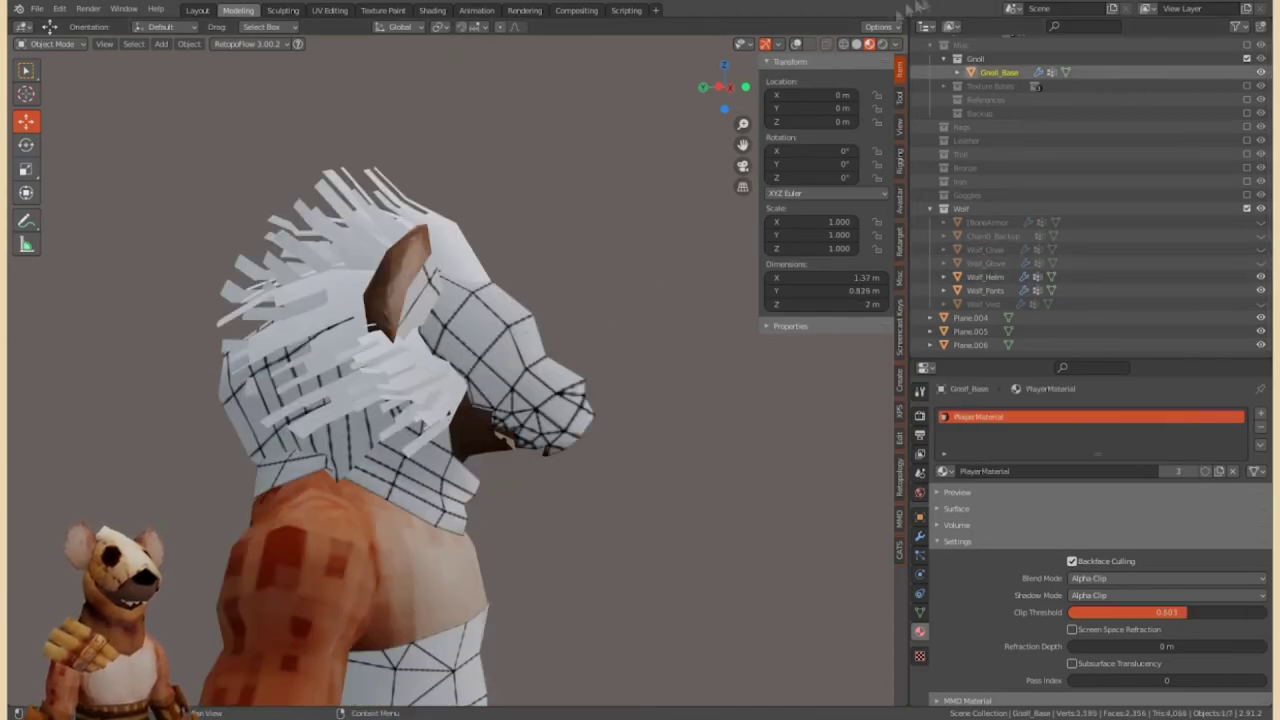
{"action": "key", "text": "Tab"}
{"action": "mouse_move", "coordinate": [455, 235]}
{"action": "middle_mouse_down"}
{"action": "mouse_move", "coordinate": [413, 415]}
{"action": "mouse_move", "coordinate": [403, 363]}
{"action": "middle_mouse_up"}
Select the connected helm fringe faces and move their UV island onto the dark bar strip.
{"action": "key", "text": "l"}
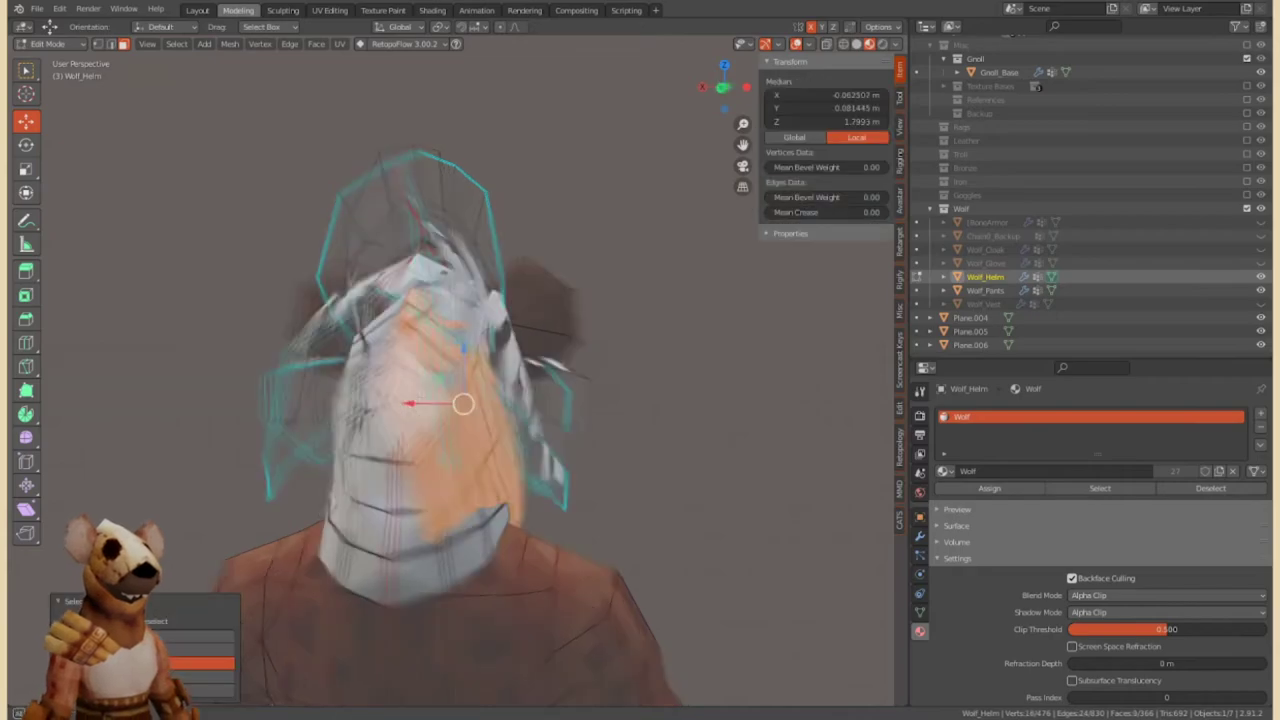
{"action": "left_click", "coordinate": [329, 10]}
{"action": "scroll", "coordinate": [250, 300], "scroll_direction": "down", "scroll_amount": 3}
{"action": "key", "text": "g"}
{"action": "left_click", "coordinate": [255, 368]}
{"action": "scroll", "coordinate": [255, 368], "scroll_direction": "up", "scroll_amount": 2}
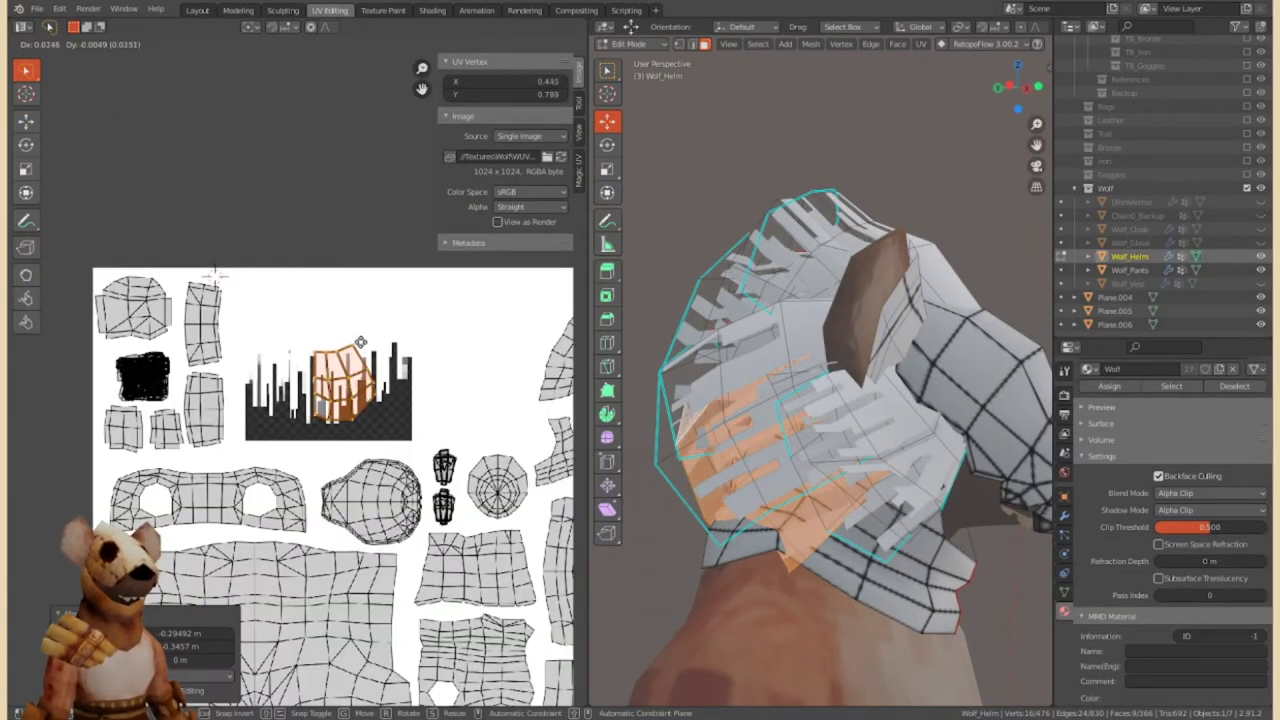
{"action": "middle_click_drag", "start_coordinate": [800, 400], "coordinate": [830, 330]}
{"action": "scroll", "coordinate": [90, 118], "scroll_direction": "up", "scroll_amount": 3}
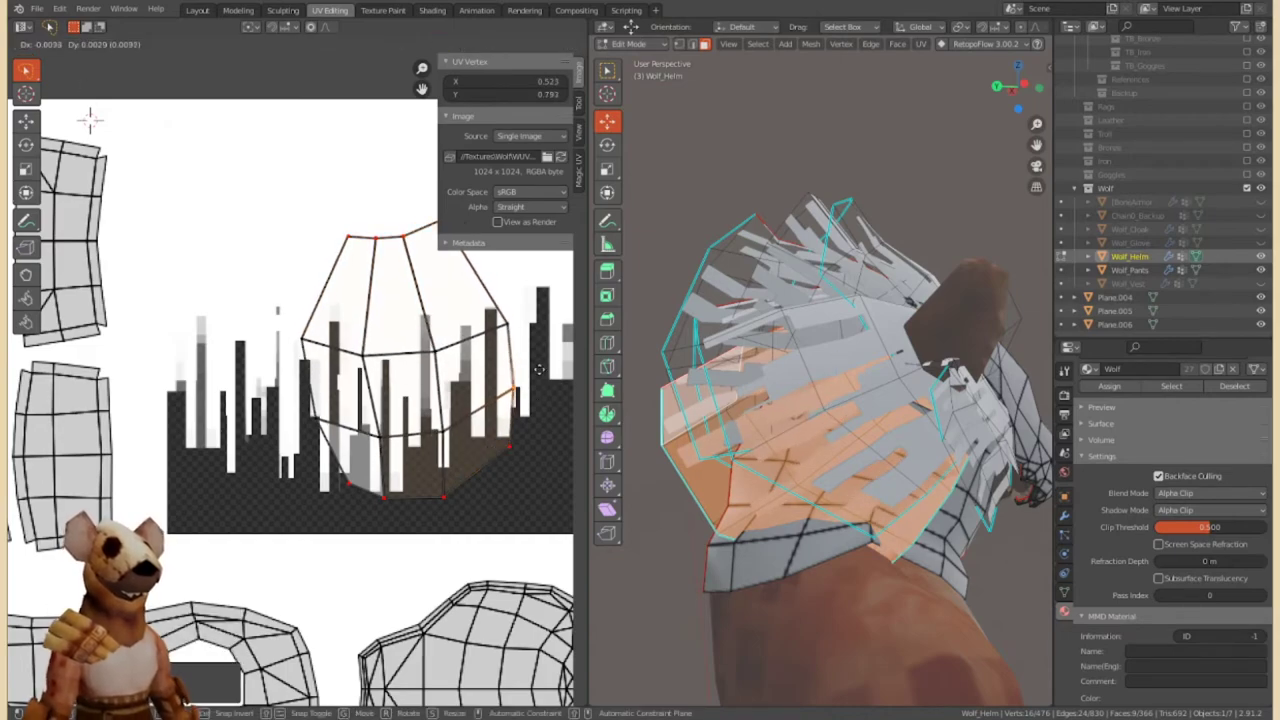
Reposition a bottom-left UV point of the fringe island and check the result on the helm.
{"action": "left_click", "coordinate": [540, 437]}
{"action": "left_click", "coordinate": [344, 488]}
{"action": "key", "text": "g"}
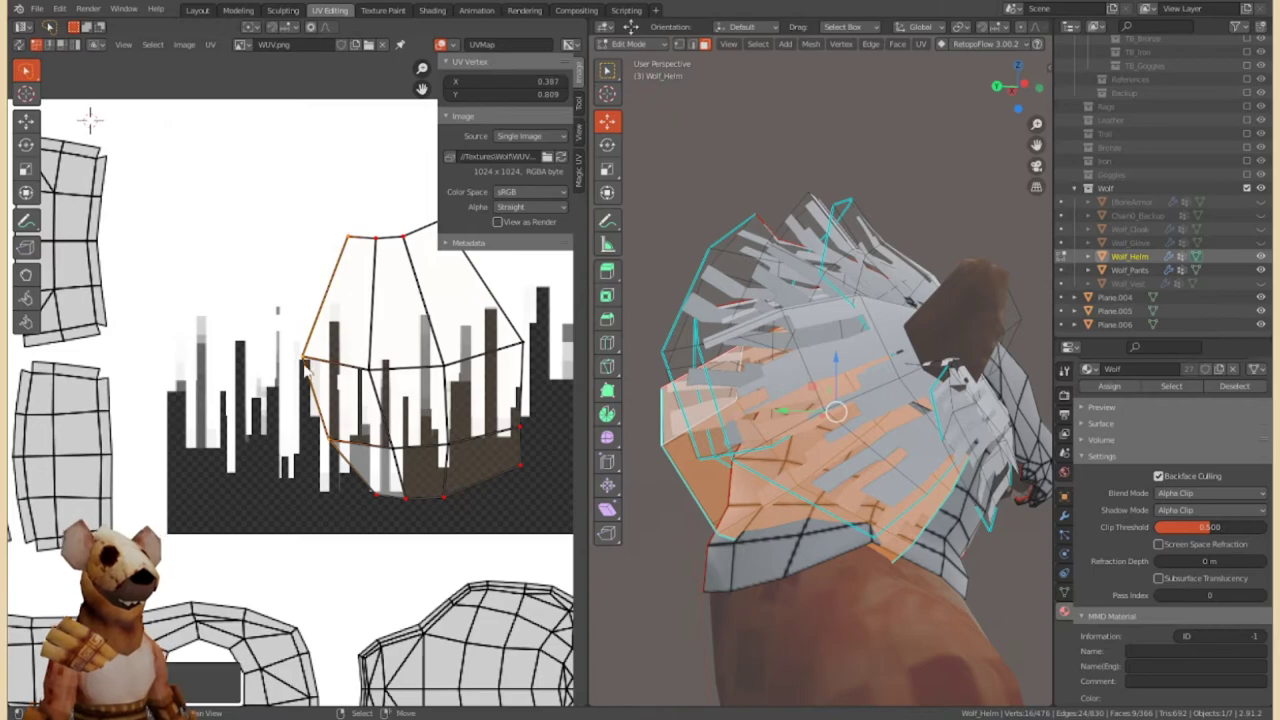
{"action": "key", "text": "Return"}
{"action": "middle_click_drag", "start_coordinate": [850, 400], "coordinate": [890, 400]}
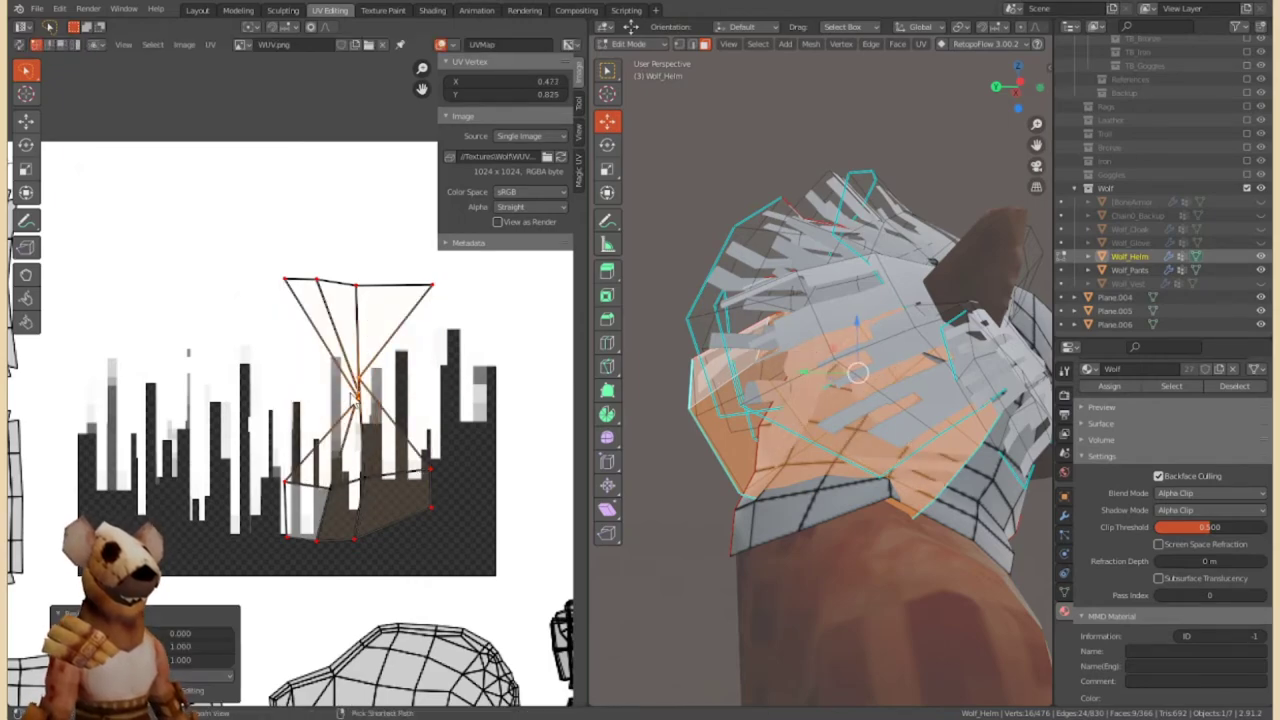
{"action": "left_click", "coordinate": [345, 358]}
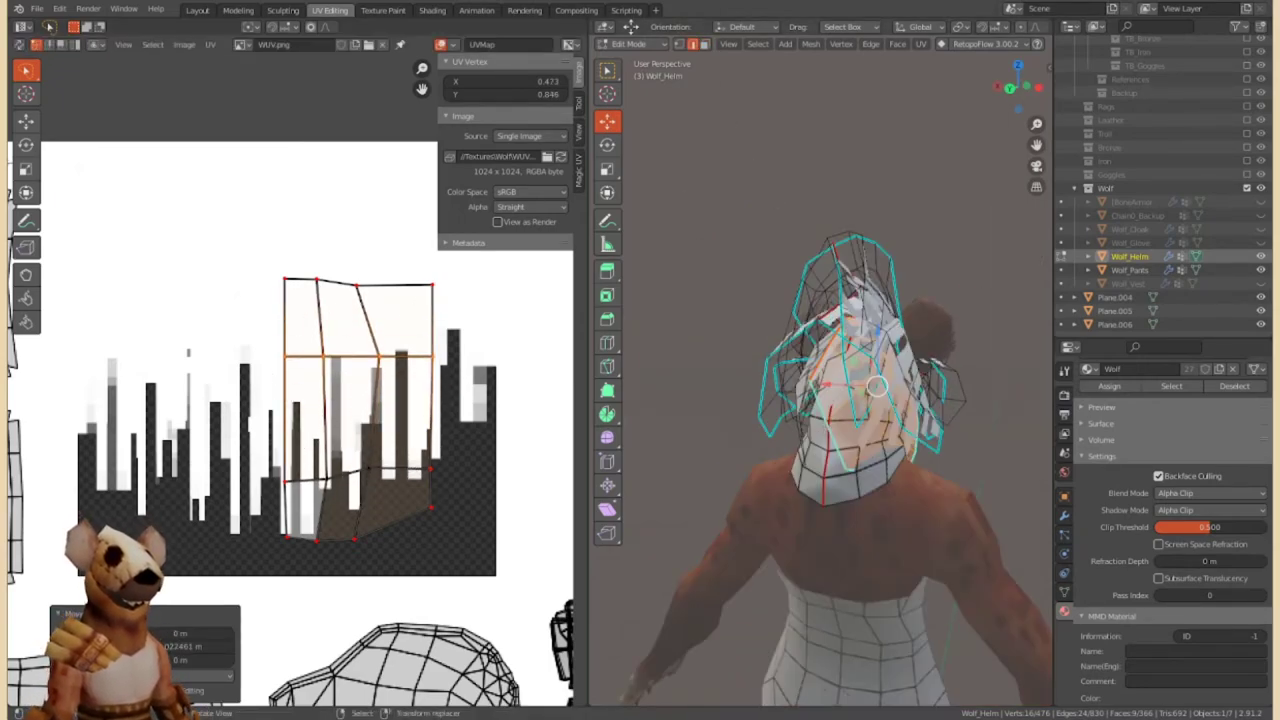
{"action": "scroll", "coordinate": [308, 280], "scroll_direction": "down", "scroll_amount": 2}
Mirror the fringe island with UV > Mirror and slide it horizontally along the strip.
{"action": "left_click", "coordinate": [210, 44]}
{"action": "left_click", "coordinate": [400, 73]}
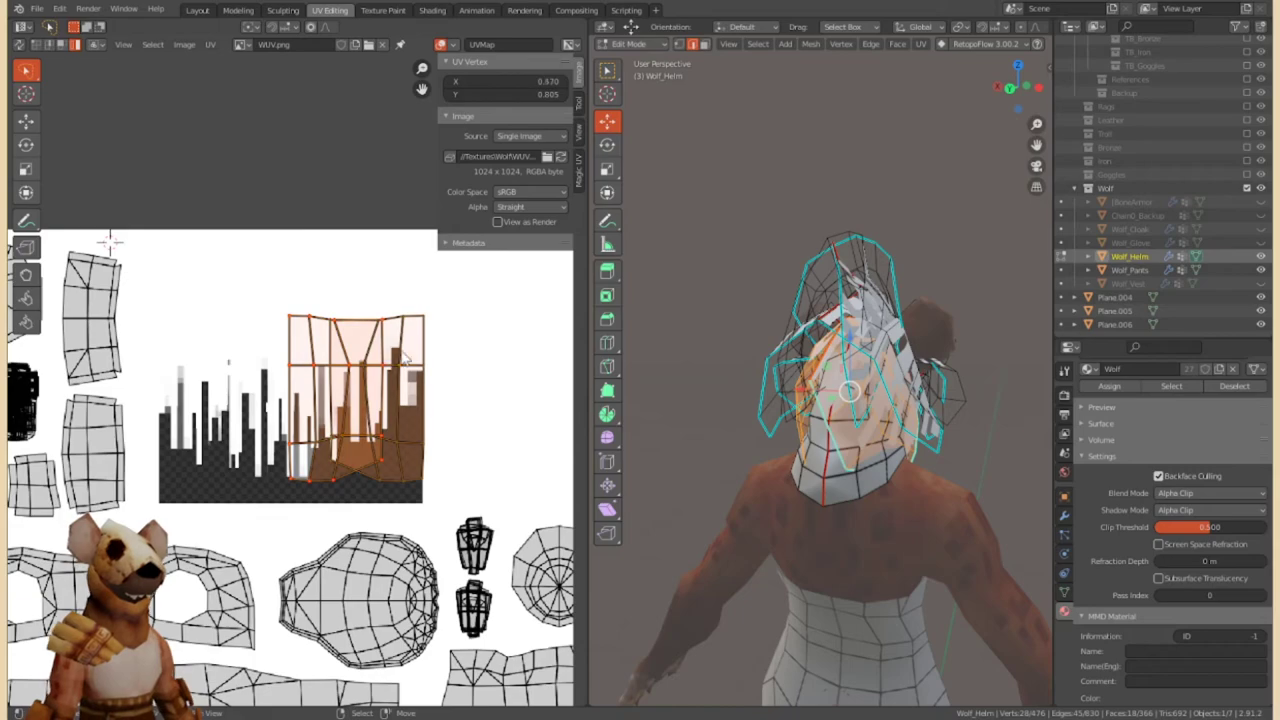
{"action": "key", "text": "g"}
{"action": "left_click", "coordinate": [440, 400]}
{"action": "scroll", "coordinate": [458, 400], "scroll_direction": "up", "scroll_amount": 2}
{"action": "key", "text": "g"}
{"action": "key", "text": "x"}
From the back of the wolf, reselect the helm in edit mode and select a side fringe piece.
{"action": "left_click", "coordinate": [638, 60]}
{"action": "mouse_move", "coordinate": [760, 360]}
{"action": "middle_mouse_down"}
{"action": "mouse_move", "coordinate": [778, 382]}
{"action": "mouse_move", "coordinate": [776, 422]}
{"action": "mouse_move", "coordinate": [703, 418]}
{"action": "mouse_move", "coordinate": [922, 410]}
{"action": "mouse_move", "coordinate": [900, 300]}
{"action": "middle_mouse_up"}
{"action": "left_click", "coordinate": [905, 262]}
{"action": "key", "text": "Tab"}
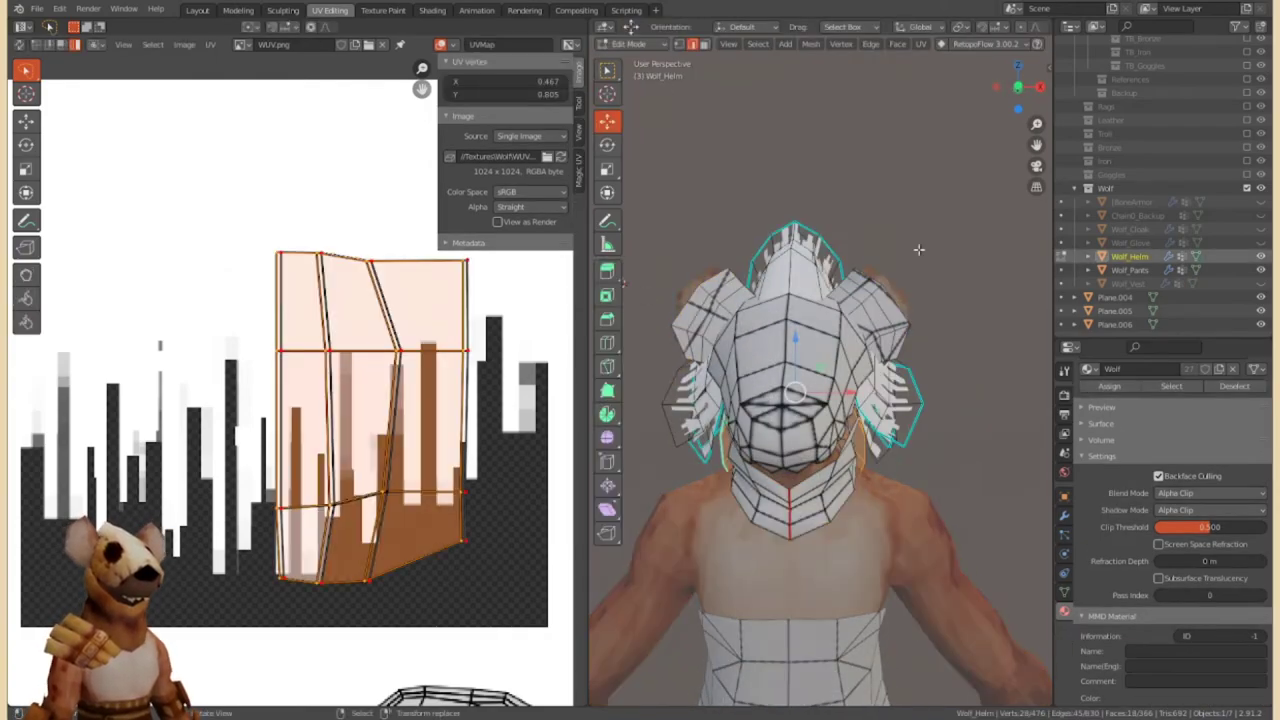
{"action": "scroll", "coordinate": [918, 249], "scroll_direction": "up", "scroll_amount": 3}
{"action": "key", "text": "alt+a"}
{"action": "middle_click_drag", "start_coordinate": [918, 249], "coordinate": [930, 262]}
{"action": "key", "text": "l"}
{"action": "scroll", "coordinate": [385, 317], "scroll_direction": "down", "scroll_amount": 4}
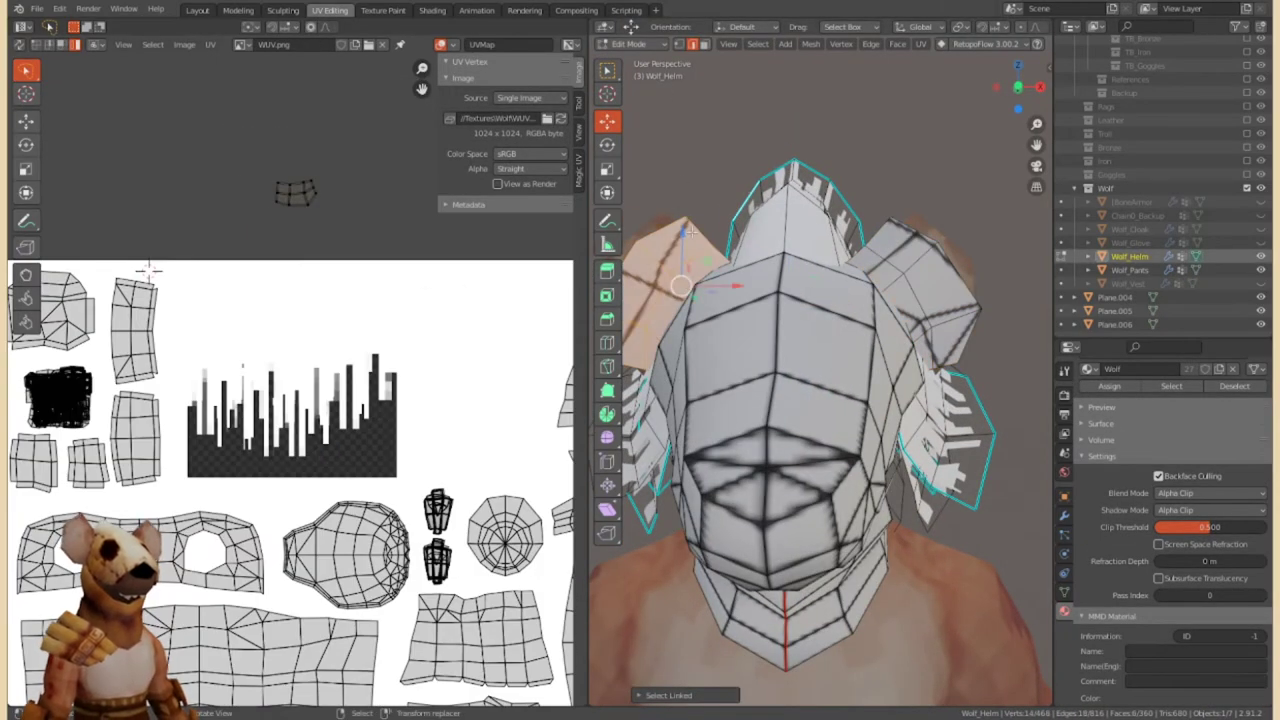
Place the side fringe island over the bar strip, flatten it to zero height, and scale it horizontally.
{"action": "key", "text": "g"}
{"action": "middle_click_drag", "start_coordinate": [148, 270], "coordinate": [263, 228]}
{"action": "key", "text": "s"}
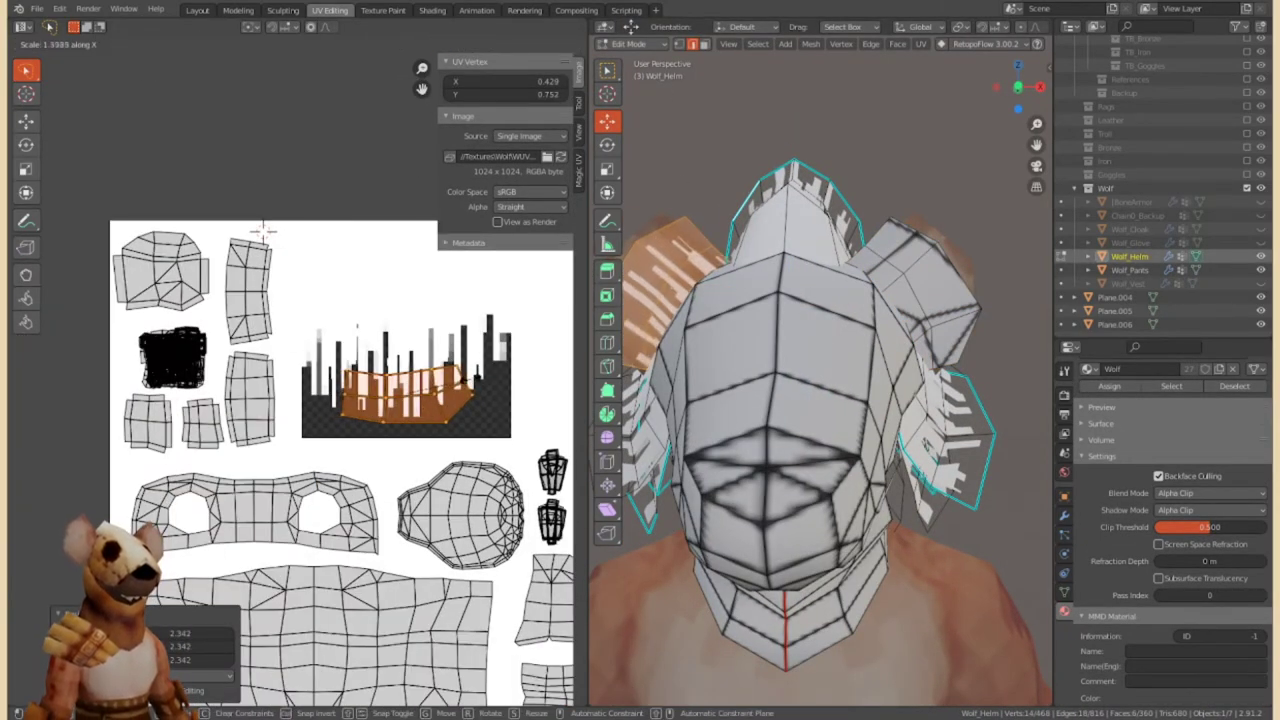
{"action": "scroll", "coordinate": [487, 350], "scroll_direction": "up", "scroll_amount": 2}
{"action": "key", "text": "o"}
{"action": "key", "text": "s"}
{"action": "key", "text": "y"}
{"action": "key", "text": "0"}
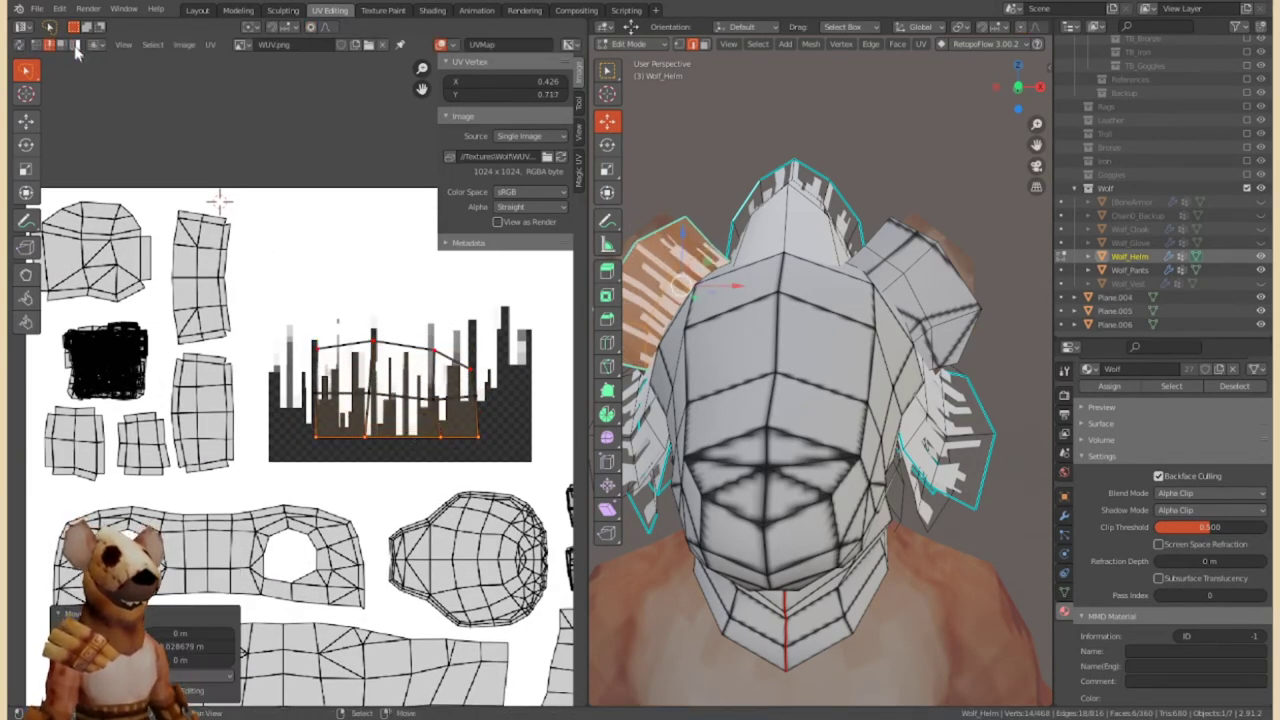
{"action": "key", "text": "s"}
{"action": "key", "text": "x"}
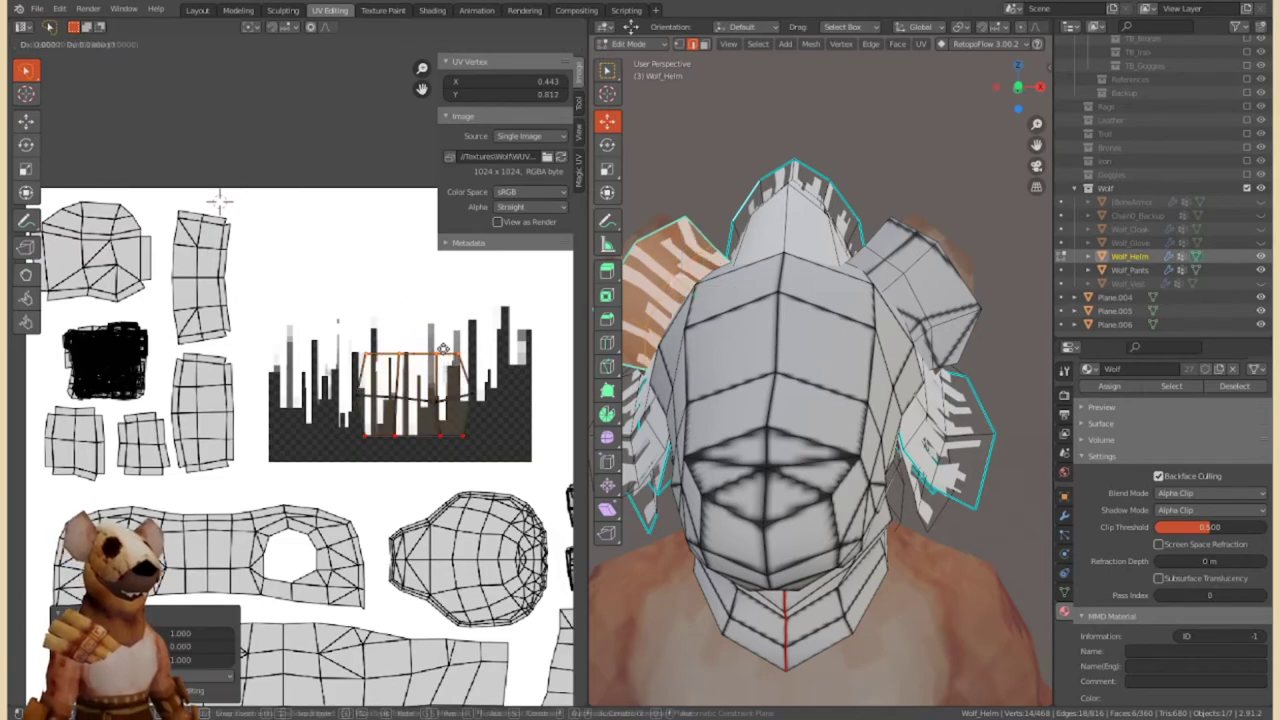
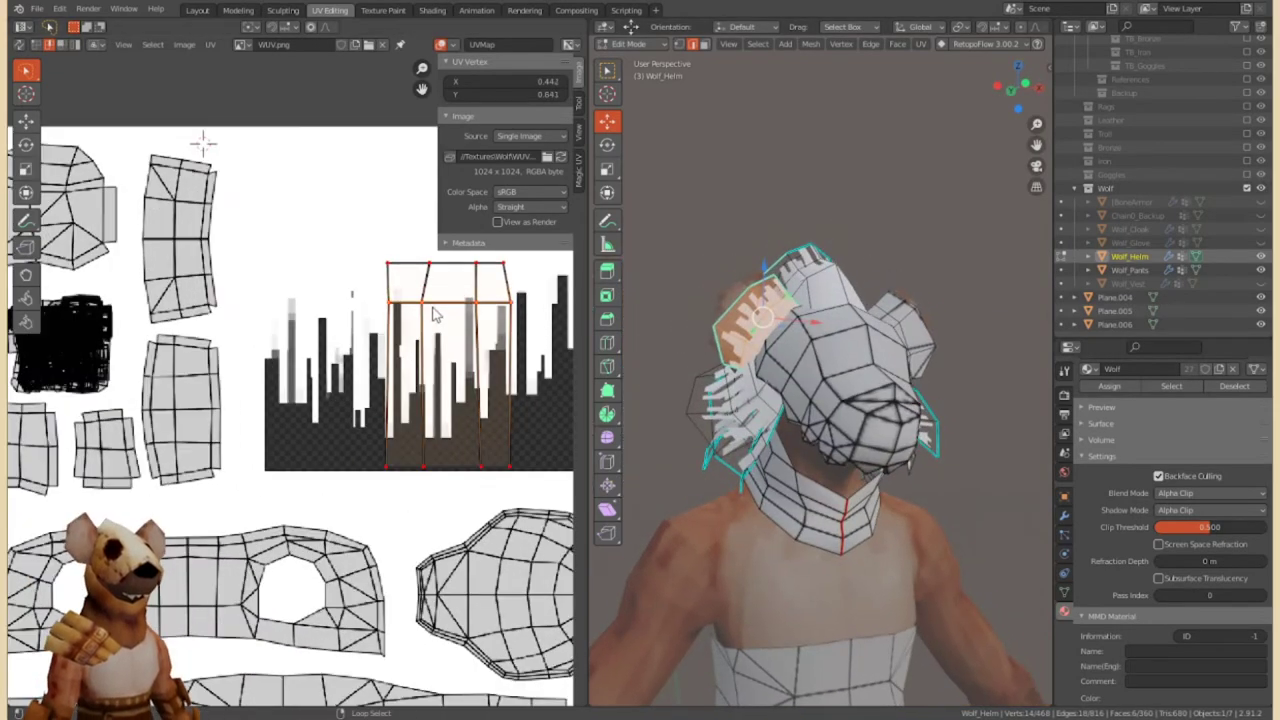
Move and rotate the helm's fur-fringe UV island onto the texture's spiky fringe strip, then nudge it along X.
{"action": "left_click", "coordinate": [440, 352]}
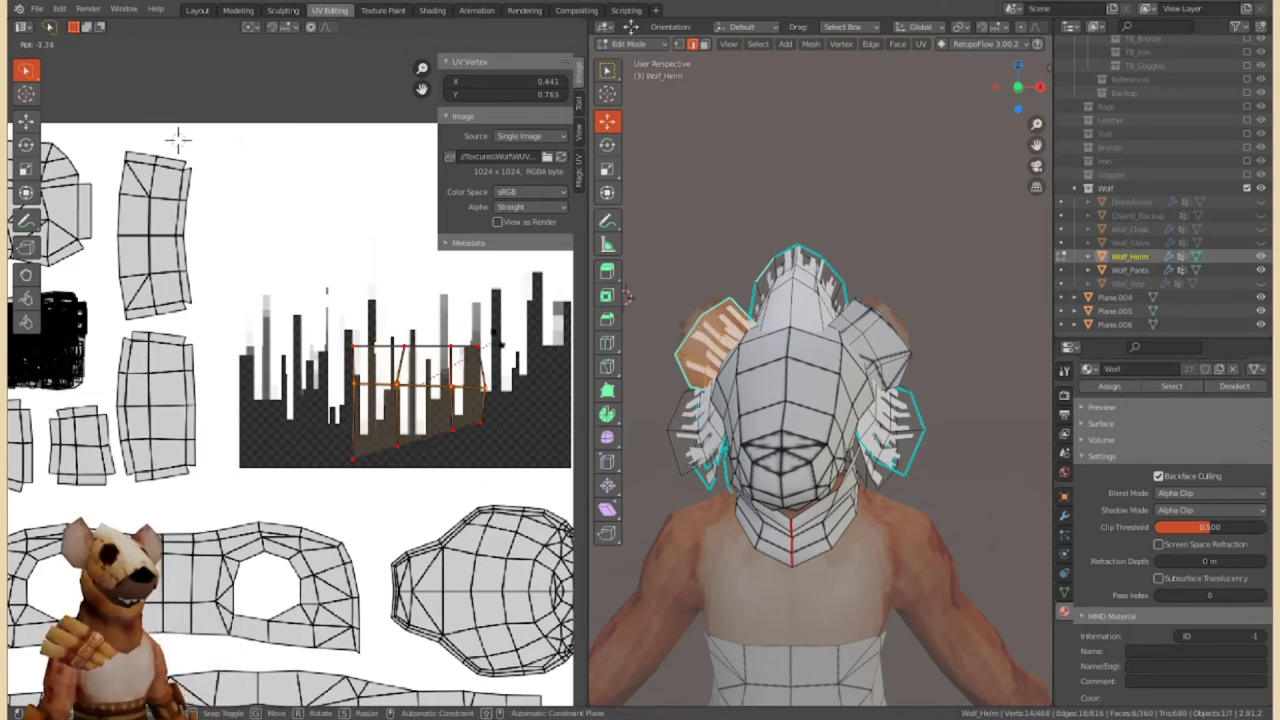
{"action": "key", "text": "r"}
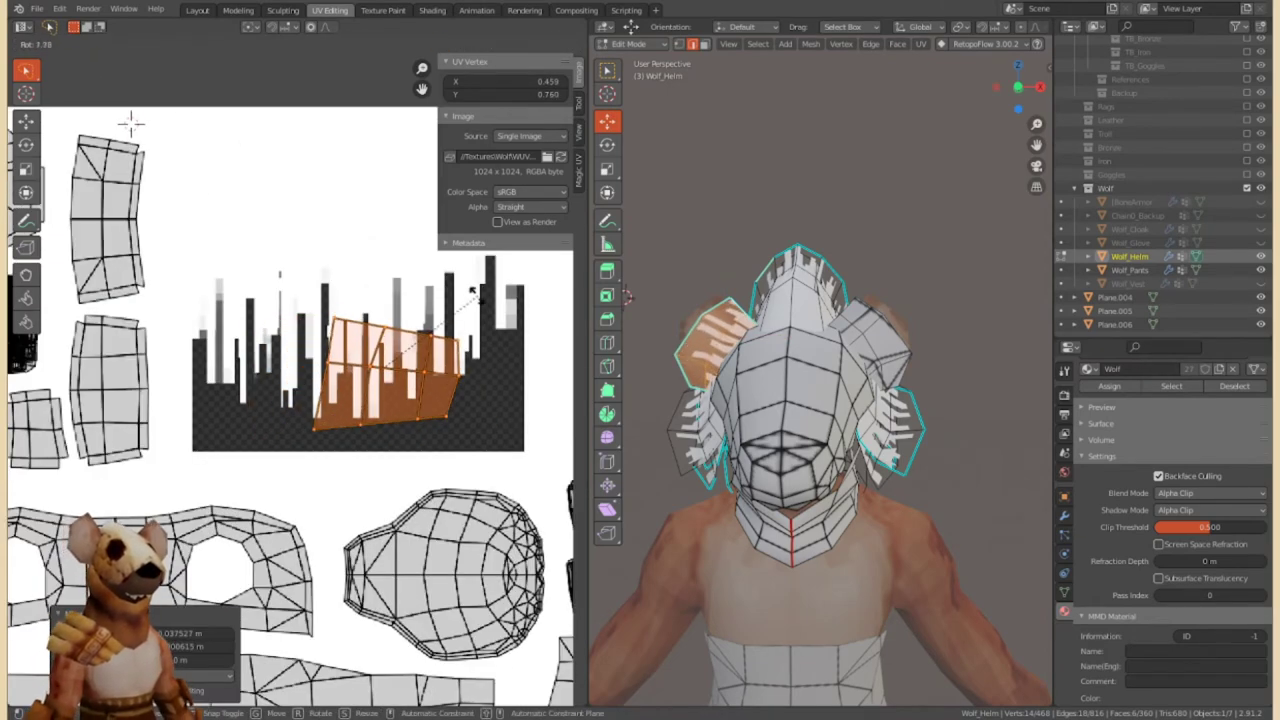
{"action": "left_click", "coordinate": [462, 285]}
{"action": "scroll", "coordinate": [300, 287], "scroll_direction": "down", "scroll_amount": 3}
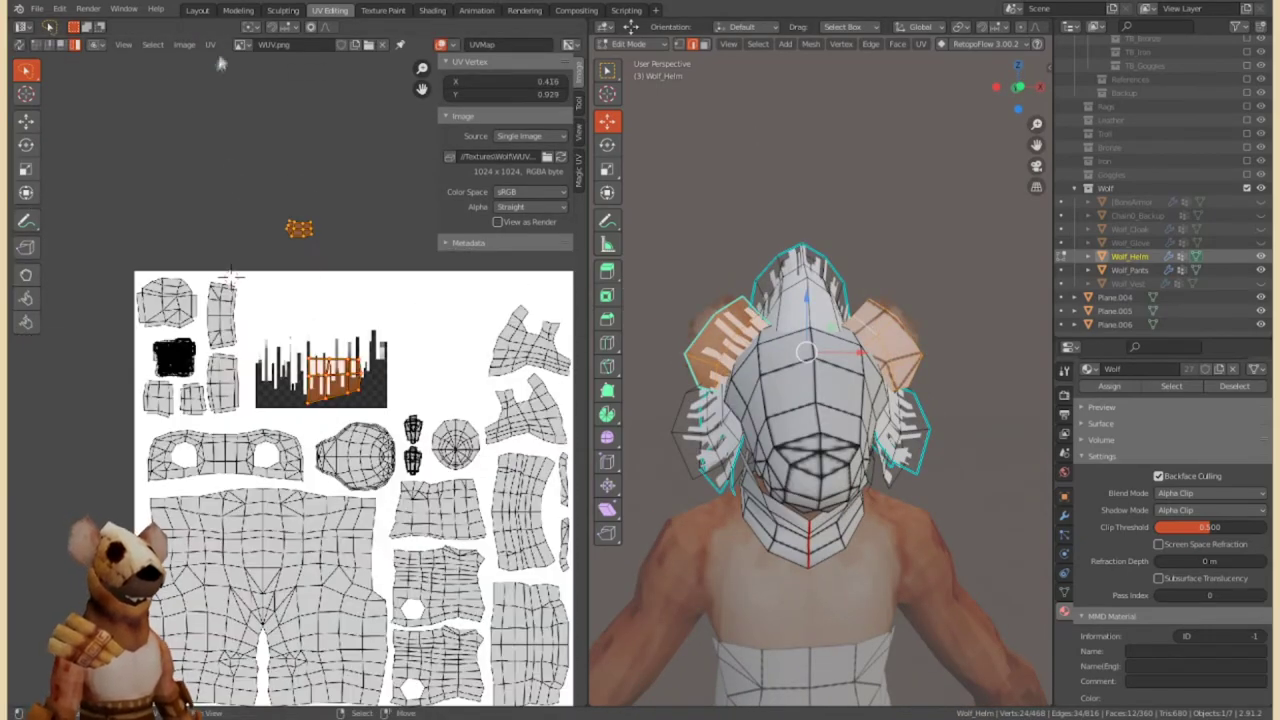
{"action": "scroll", "coordinate": [427, 321], "scroll_direction": "up", "scroll_amount": 3}
{"action": "key", "text": "g"}
{"action": "key", "text": "x"}
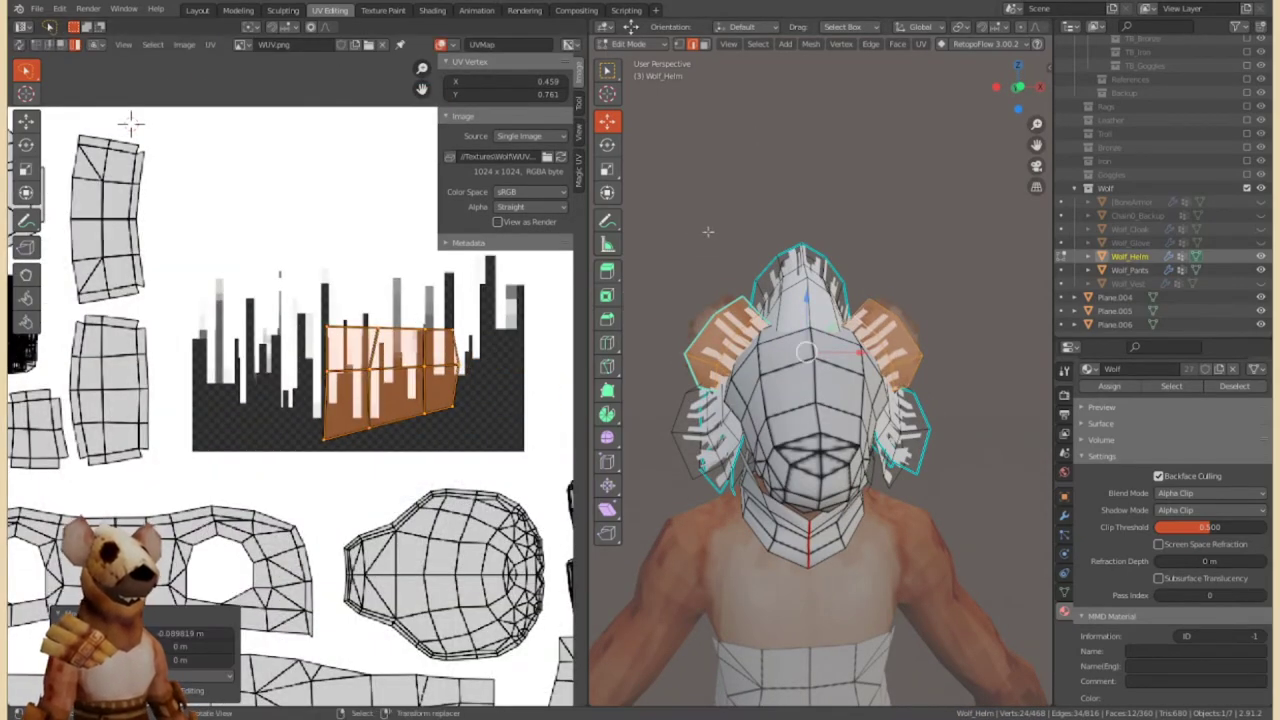
{"action": "right_click", "coordinate": [668, 275]}
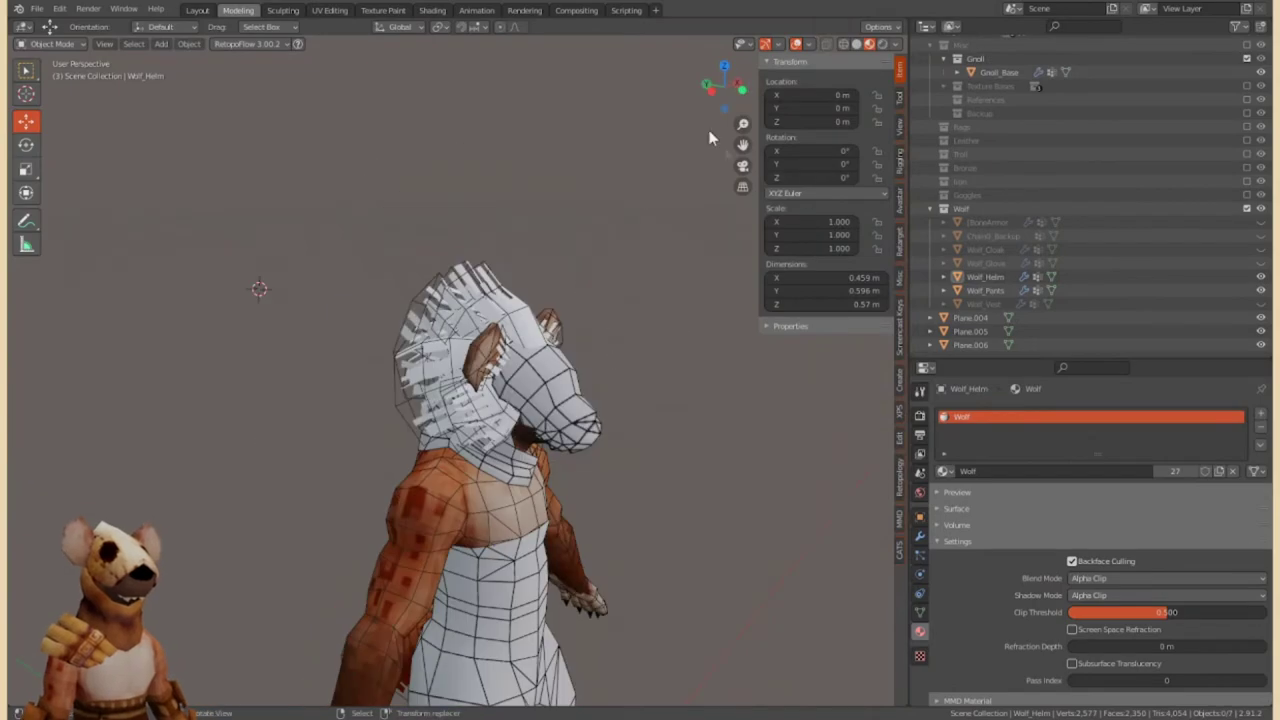
Reveal all wolf armour pieces, then hide the wolf glove and the wolf pants.
{"action": "key", "text": "alt+h"}
{"action": "middle_click_drag", "start_coordinate": [300, 300], "coordinate": [214, 271]}
{"action": "key", "text": "Tab"}
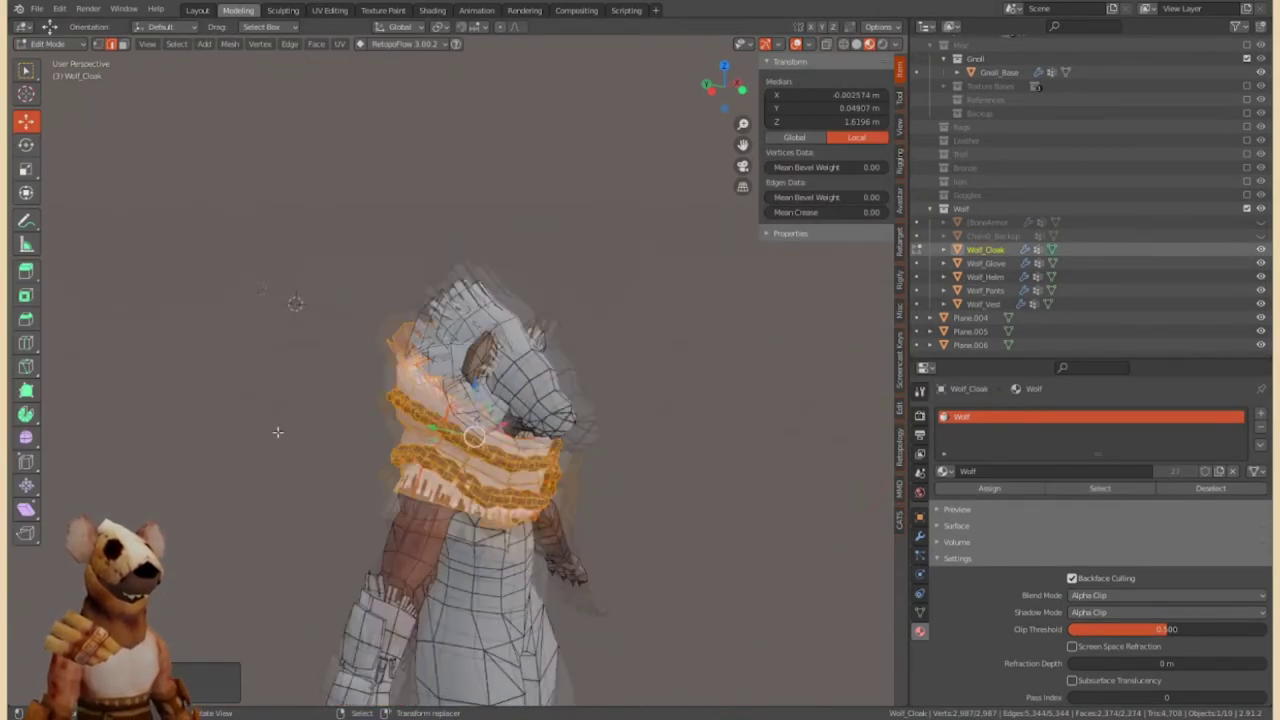
{"action": "scroll", "coordinate": [277, 432], "scroll_direction": "down", "scroll_amount": 3}
{"action": "left_click", "coordinate": [40, 44]}
{"action": "left_click", "coordinate": [60, 75]}
{"action": "left_click", "coordinate": [470, 450]}
{"action": "key", "text": "Tab"}
{"action": "left_click", "coordinate": [40, 44]}
{"action": "left_click", "coordinate": [60, 60]}
Check the wolf cloak and wolf vest in Edit Mode, then hide both.
{"action": "left_click", "coordinate": [470, 300]}
{"action": "key", "text": "Tab"}
{"action": "key", "text": "ctrl+e"}
{"action": "left_click", "coordinate": [229, 254]}
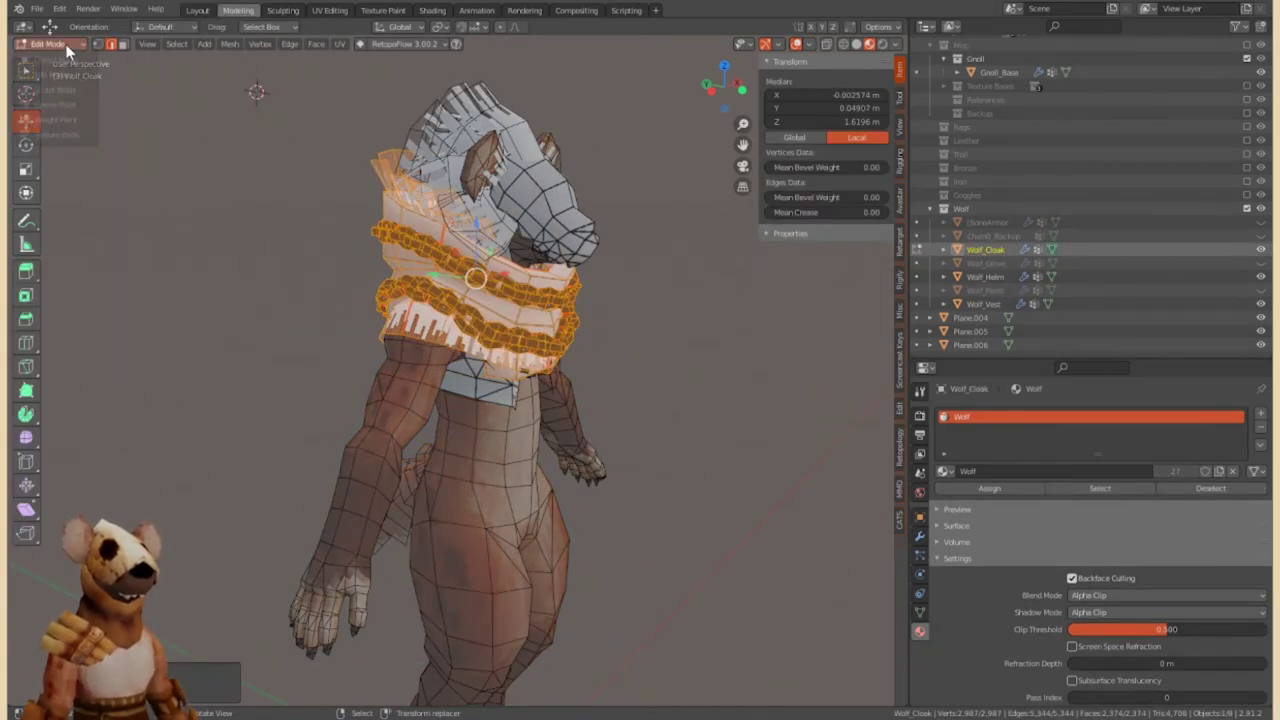
{"action": "key", "text": "Tab"}
{"action": "key", "text": "ctrl+e"}
{"action": "left_click", "coordinate": [286, 257]}
{"action": "left_click", "coordinate": [470, 330]}
{"action": "left_click", "coordinate": [45, 44]}
{"action": "left_click", "coordinate": [69, 78]}
{"action": "key", "text": "Tab"}
{"action": "key", "text": "h"}
Unhide the glove, helm, pants, cloak and vest to view the fully armoured character.
{"action": "left_click", "coordinate": [985, 262]}
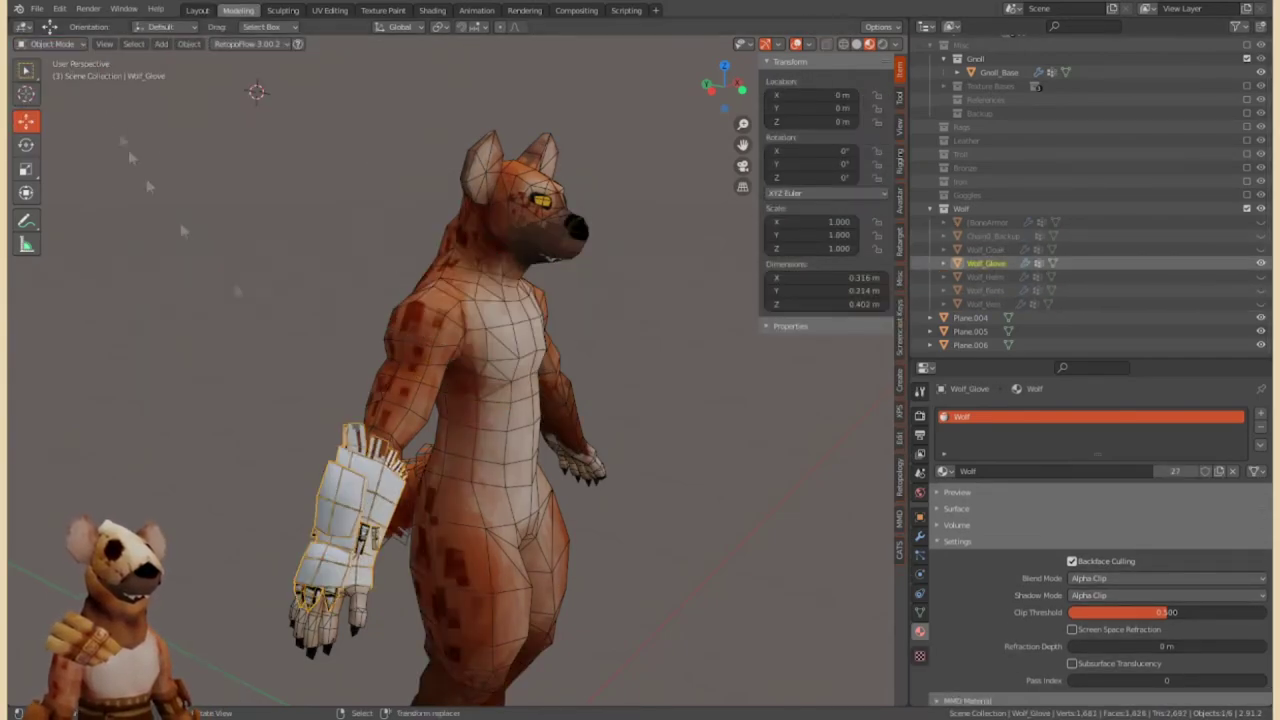
{"action": "key", "text": "KP_Decimal"}
{"action": "left_click", "coordinate": [1260, 276]}
{"action": "left_click", "coordinate": [1260, 290]}
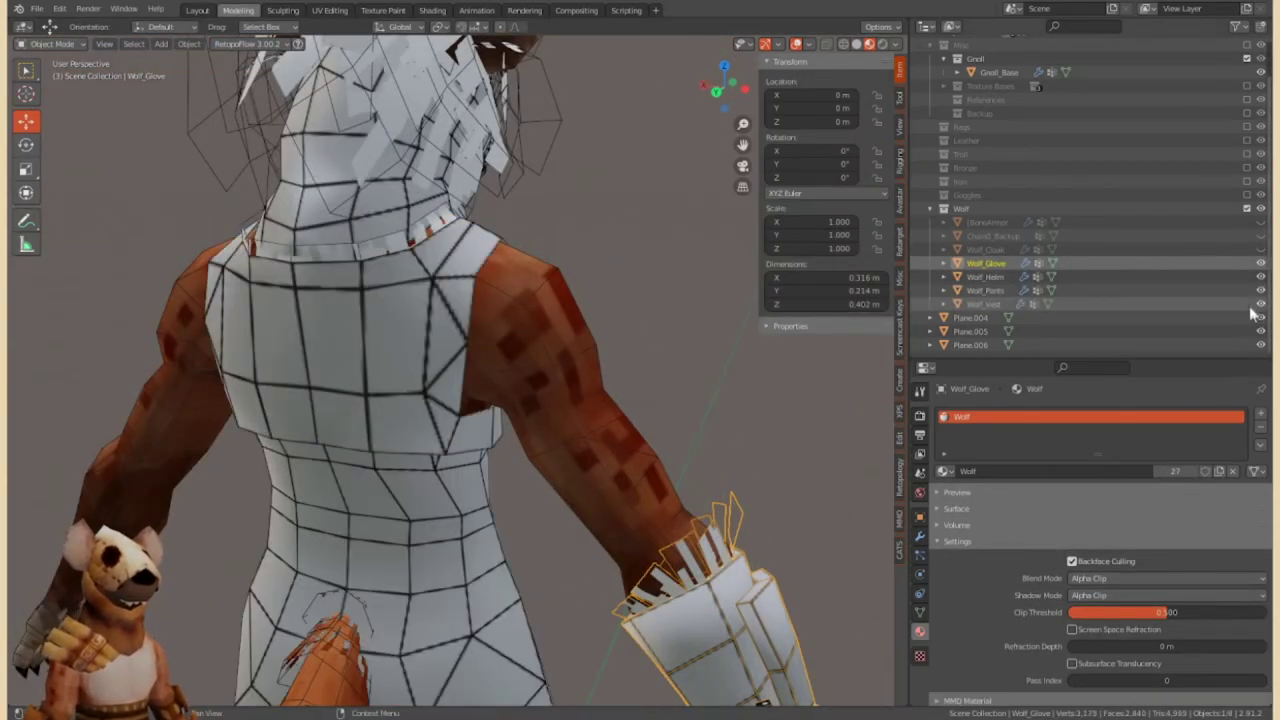
{"action": "key", "text": "alt+h"}
{"action": "scroll", "coordinate": [627, 418], "scroll_direction": "down", "scroll_amount": 5}
{"action": "key", "text": "n"}
{"action": "middle_click_drag", "start_coordinate": [600, 400], "coordinate": [627, 418]}
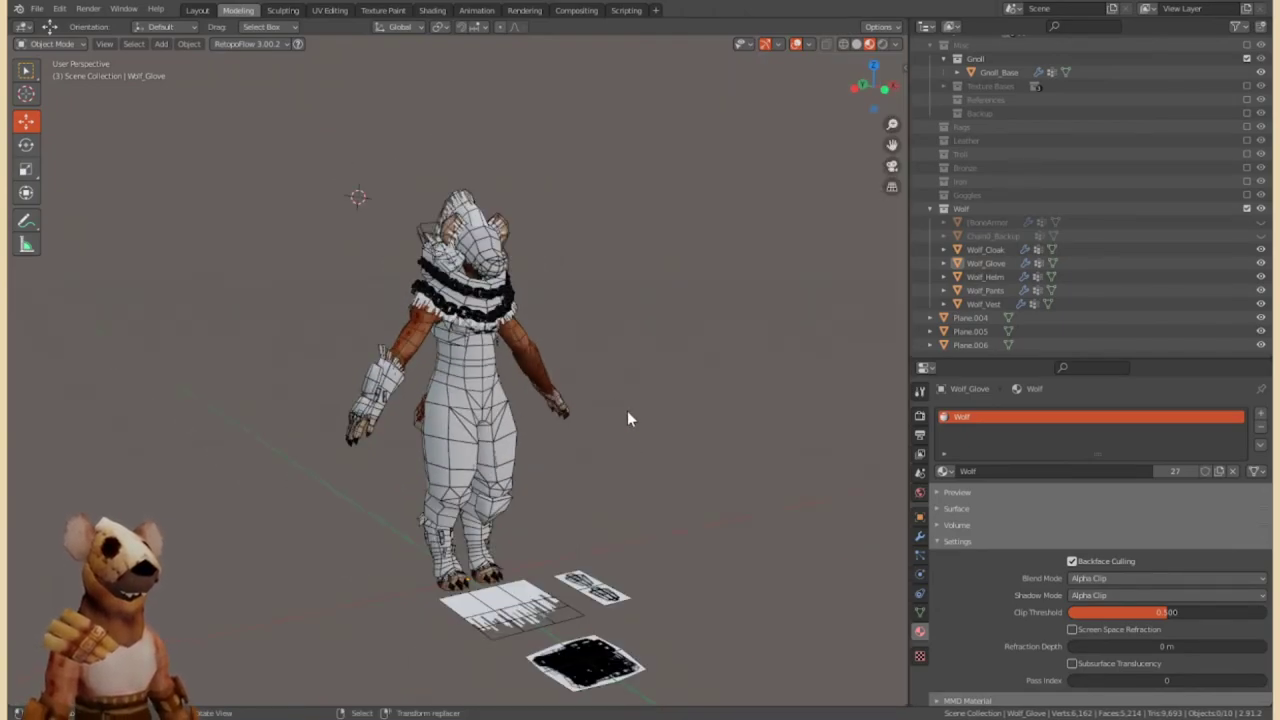
{"action": "mouse_move", "coordinate": [627, 418]}
{"action": "middle_mouse_down"}
{"action": "mouse_move", "coordinate": [400, 330]}
{"action": "mouse_move", "coordinate": [576, 376]}
{"action": "middle_mouse_up"}
Duplicate the wolf pants and wolf cloak, placing the copies off the hyena's body.
{"action": "left_click", "coordinate": [360, 330]}
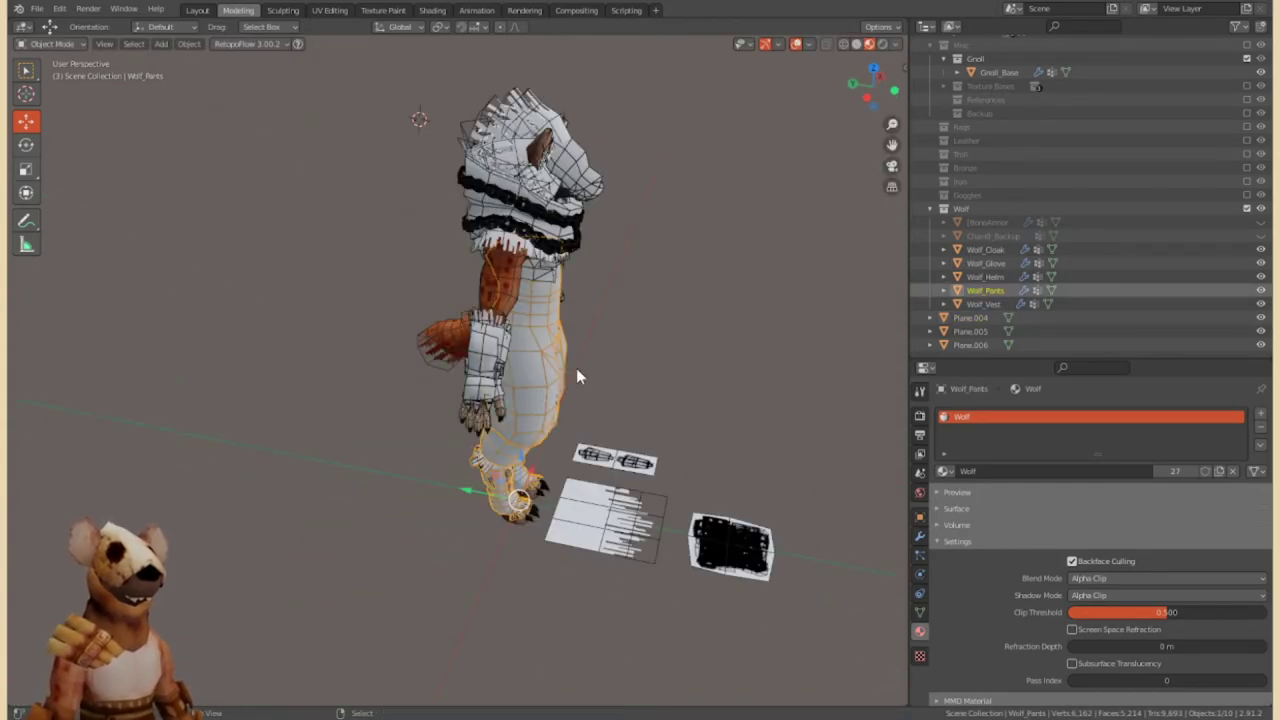
{"action": "key", "text": "shift+d"}
{"action": "left_click", "coordinate": [562, 530]}
{"action": "mouse_move", "coordinate": [562, 530]}
{"action": "middle_mouse_down"}
{"action": "mouse_move", "coordinate": [491, 386]}
{"action": "mouse_move", "coordinate": [469, 379]}
{"action": "mouse_move", "coordinate": [546, 400]}
{"action": "middle_mouse_up"}
{"action": "left_click", "coordinate": [442, 408]}
{"action": "left_click", "coordinate": [340, 250]}
{"action": "key", "text": "shift+d"}
{"action": "left_click", "coordinate": [481, 413]}
On the cloak copy in Edit Mode, select the lower fringe and move the chains left.
{"action": "left_click", "coordinate": [50, 44]}
{"action": "left_click", "coordinate": [55, 62]}
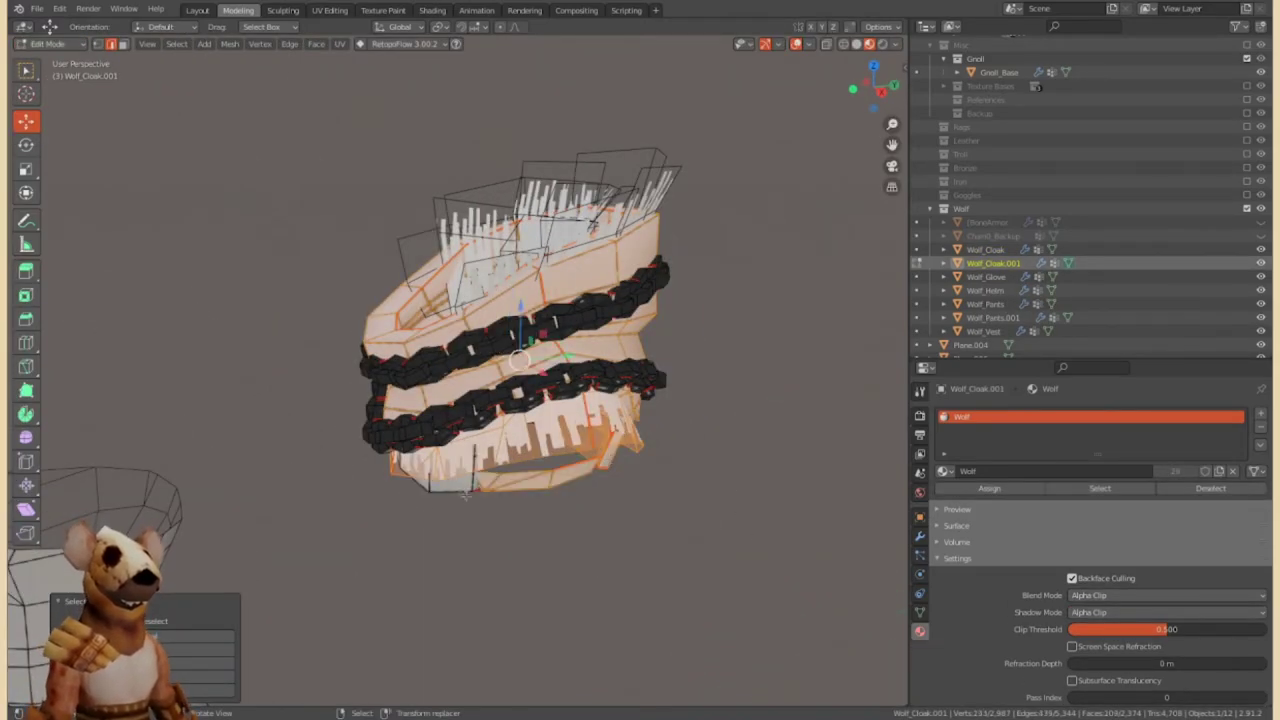
{"action": "middle_click_drag", "start_coordinate": [565, 328], "coordinate": [597, 366]}
{"action": "key", "text": "ctrl+l"}
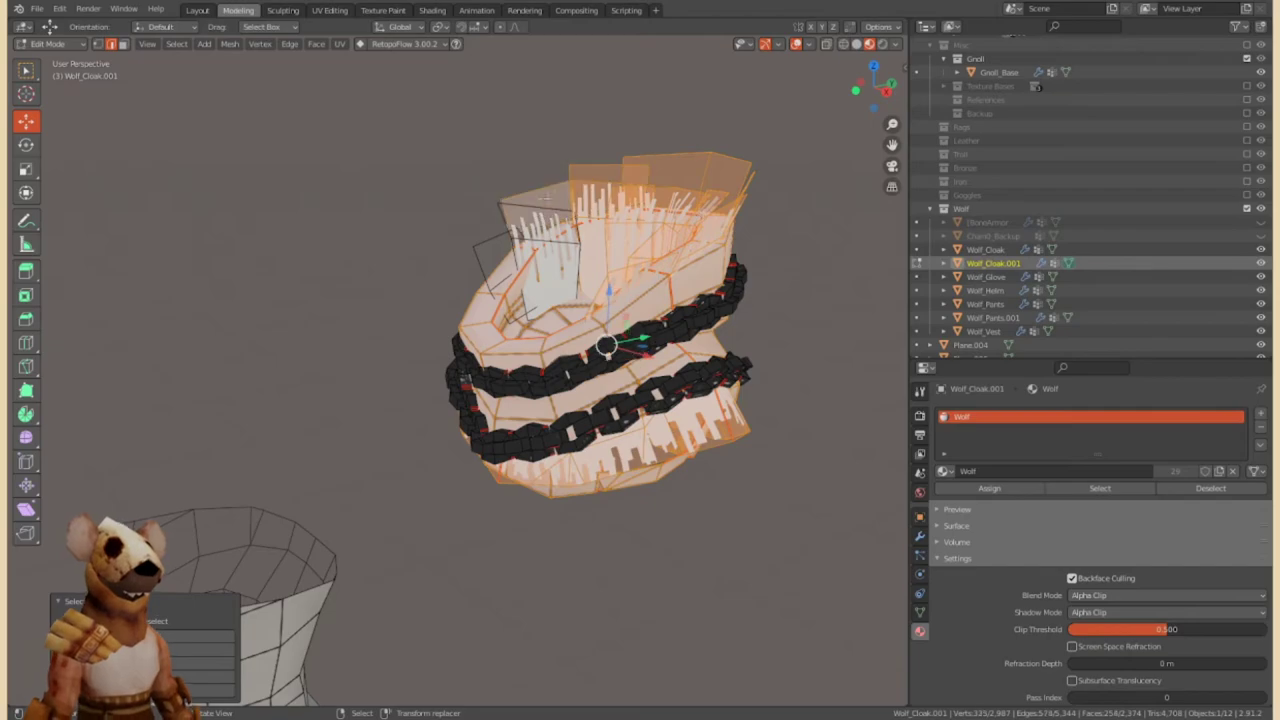
{"action": "middle_click_drag", "start_coordinate": [551, 197], "coordinate": [581, 357]}
{"action": "key", "text": "alt+a"}
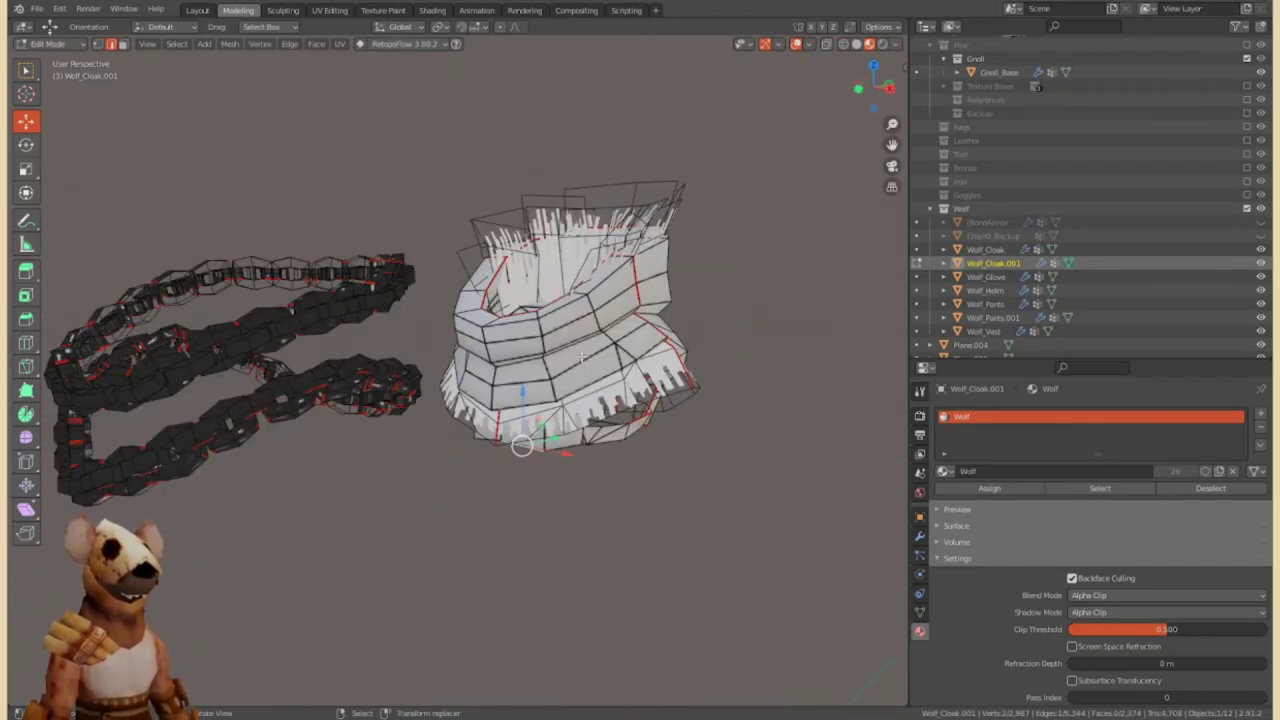
{"action": "scroll", "coordinate": [581, 357], "scroll_direction": "down", "scroll_amount": 3}
Duplicate the cloak's band geometry and set the copied piece to the side.
{"action": "key", "text": "a"}
{"action": "key", "text": "shift+d"}
{"action": "left_click", "coordinate": [570, 357]}
{"action": "key", "text": "p"}
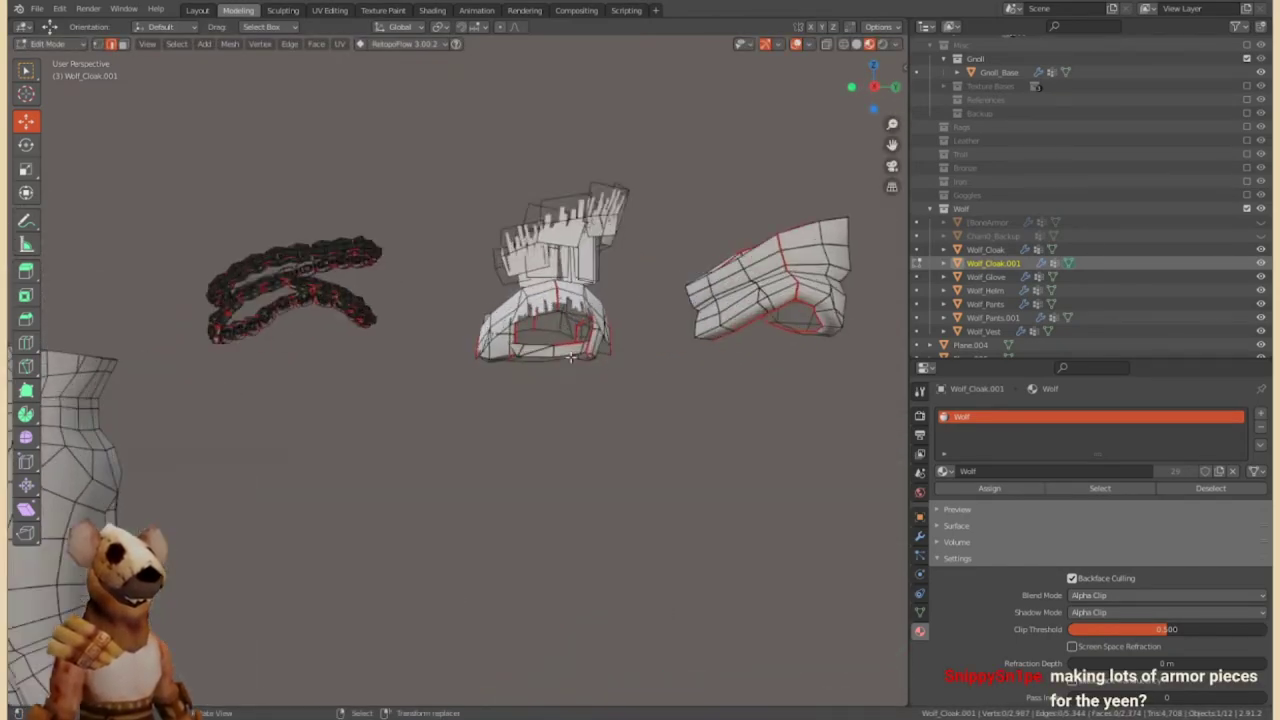
{"action": "scroll", "coordinate": [570, 357], "scroll_direction": "down", "scroll_amount": 3}
{"action": "left_click", "coordinate": [371, 425]}
{"action": "scroll", "coordinate": [371, 425], "scroll_direction": "up", "scroll_amount": 3}
{"action": "mouse_move", "coordinate": [371, 425]}
{"action": "middle_mouse_down"}
{"action": "mouse_move", "coordinate": [368, 357]}
{"action": "mouse_move", "coordinate": [628, 368]}
{"action": "middle_mouse_up"}
Separate the cloak parts into their own objects and hide the Wolf armour collection.
{"action": "key", "text": "p"}
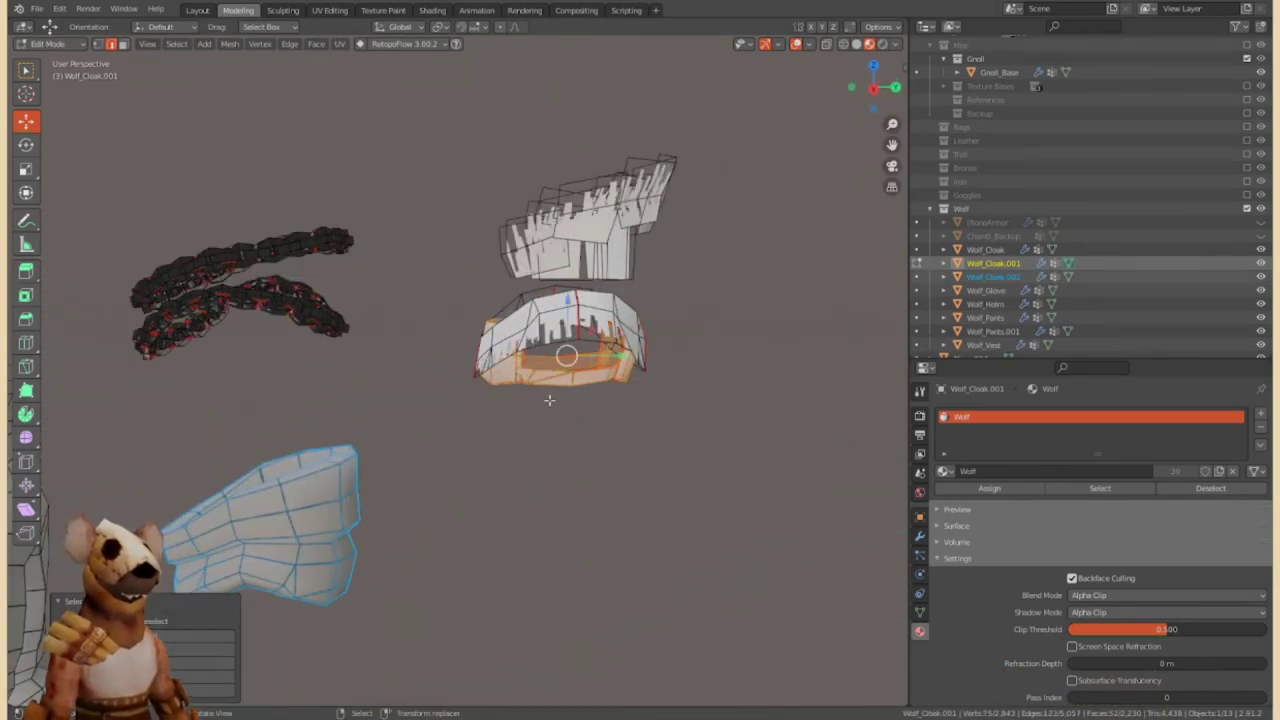
{"action": "key", "text": "p"}
{"action": "middle_click_drag", "start_coordinate": [549, 400], "coordinate": [560, 380]}
{"action": "scroll", "coordinate": [560, 380], "scroll_direction": "down", "scroll_amount": 4}
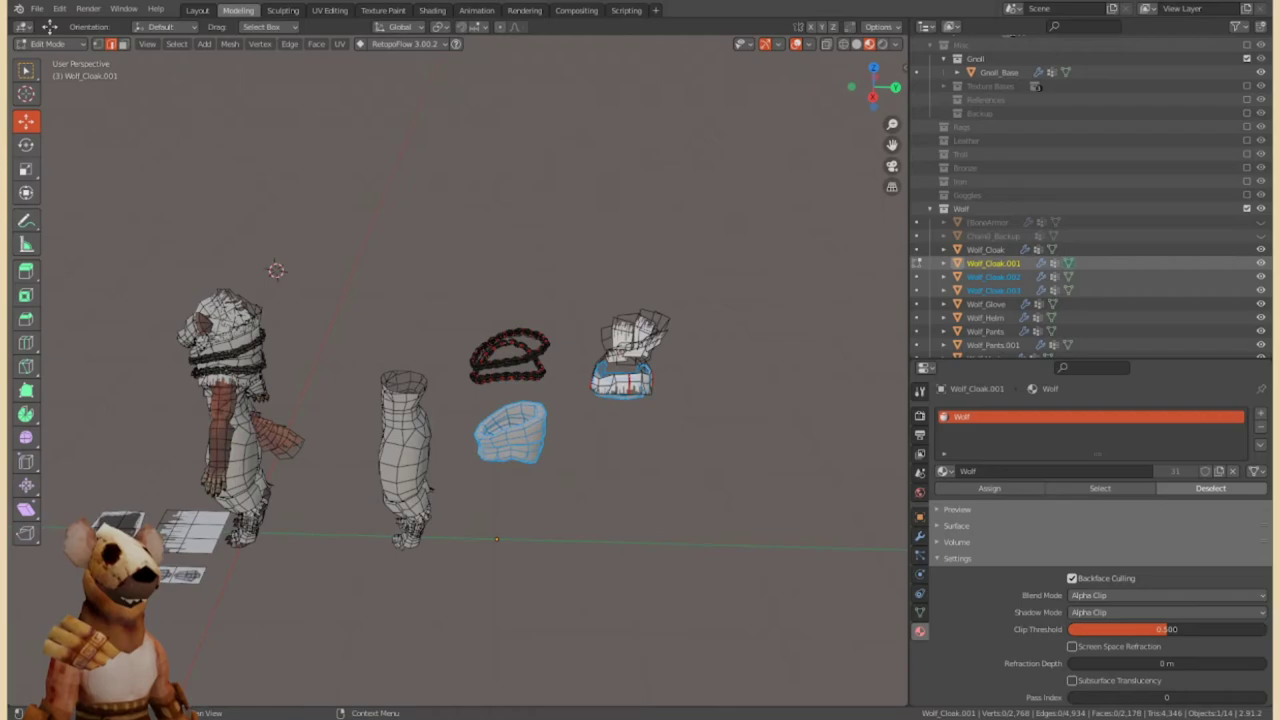
{"action": "left_click", "coordinate": [70, 60]}
{"action": "scroll", "coordinate": [569, 314], "scroll_direction": "up", "scroll_amount": 3}
{"action": "mouse_move", "coordinate": [569, 314]}
{"action": "middle_mouse_down"}
{"action": "mouse_move", "coordinate": [658, 352]}
{"action": "mouse_move", "coordinate": [760, 360]}
{"action": "middle_mouse_up"}
{"action": "scroll", "coordinate": [1100, 230], "scroll_direction": "up", "scroll_amount": 2}
{"action": "left_click", "coordinate": [1248, 230]}
{"action": "left_click", "coordinate": [1248, 221]}
{"action": "left_click", "coordinate": [495, 616]}
{"action": "mouse_move", "coordinate": [560, 420]}
{"action": "middle_mouse_down"}
{"action": "mouse_move", "coordinate": [495, 616]}
{"action": "mouse_move", "coordinate": [646, 449]}
{"action": "middle_mouse_up"}
{"action": "left_click", "coordinate": [1248, 220]}
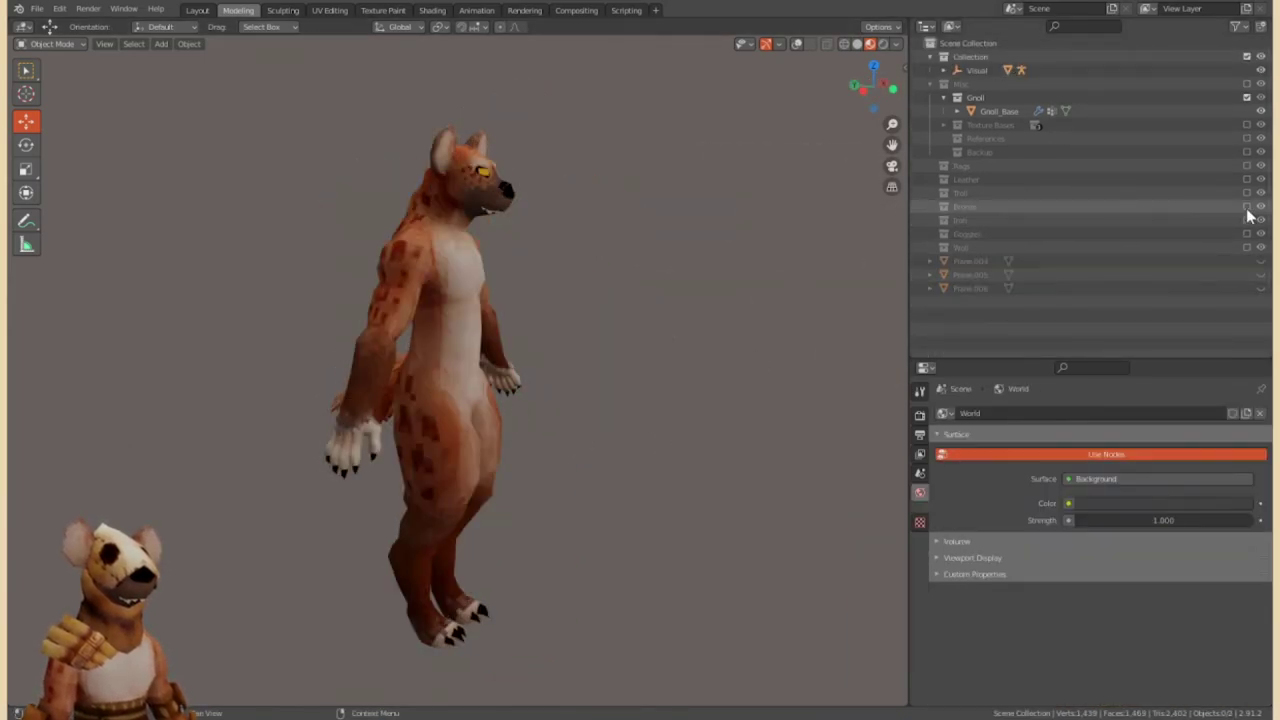
{"action": "left_click", "coordinate": [1248, 206]}
{"action": "left_click", "coordinate": [490, 630]}
{"action": "mouse_move", "coordinate": [468, 622]}
{"action": "middle_mouse_down"}
{"action": "mouse_move", "coordinate": [429, 449]}
{"action": "mouse_move", "coordinate": [595, 475]}
{"action": "middle_mouse_up"}
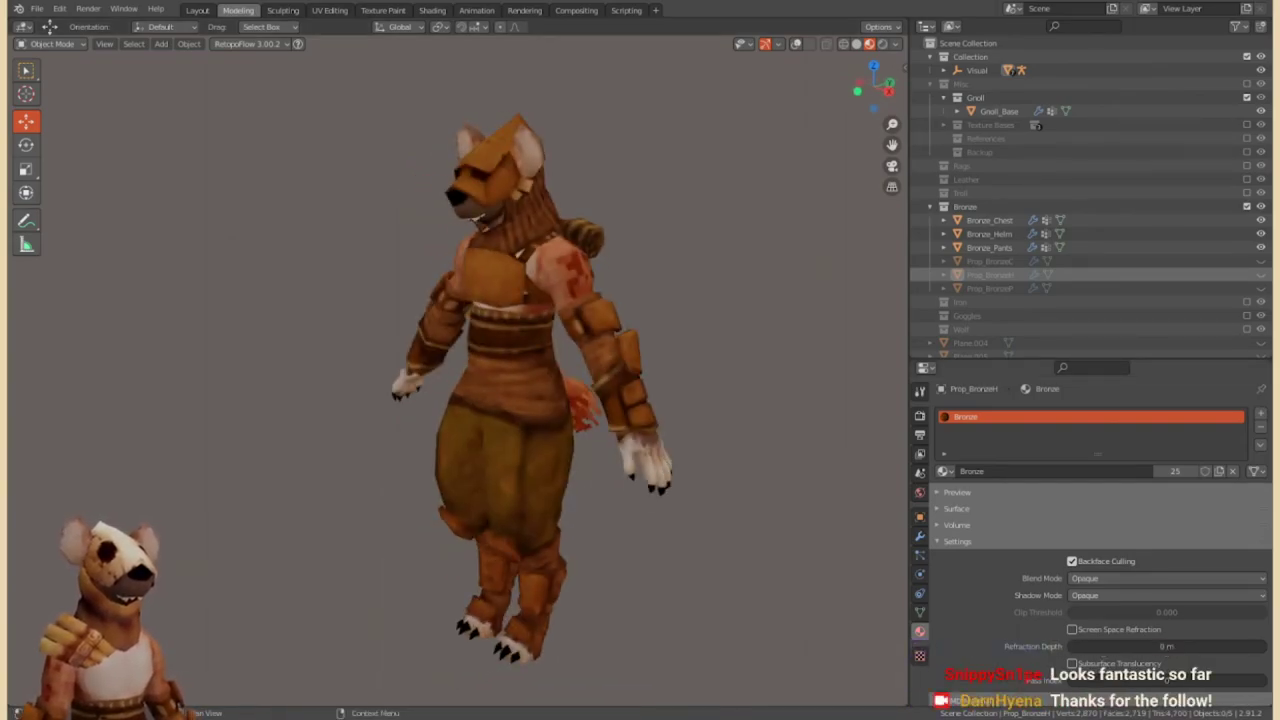
{"action": "left_click", "coordinate": [1248, 206]}
{"action": "left_click", "coordinate": [1248, 192]}
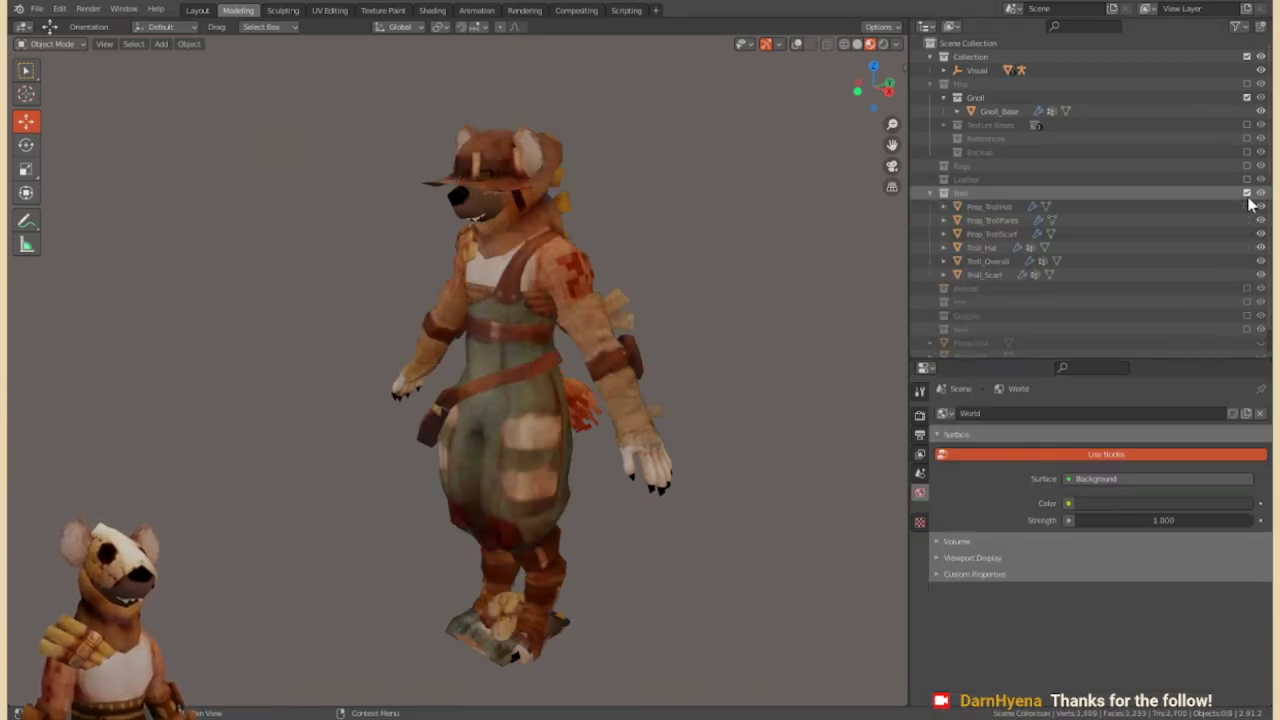
{"action": "left_click", "coordinate": [1248, 192]}
{"action": "left_click", "coordinate": [1248, 179]}
{"action": "left_click", "coordinate": [1248, 179]}
{"action": "left_click", "coordinate": [1247, 247]}
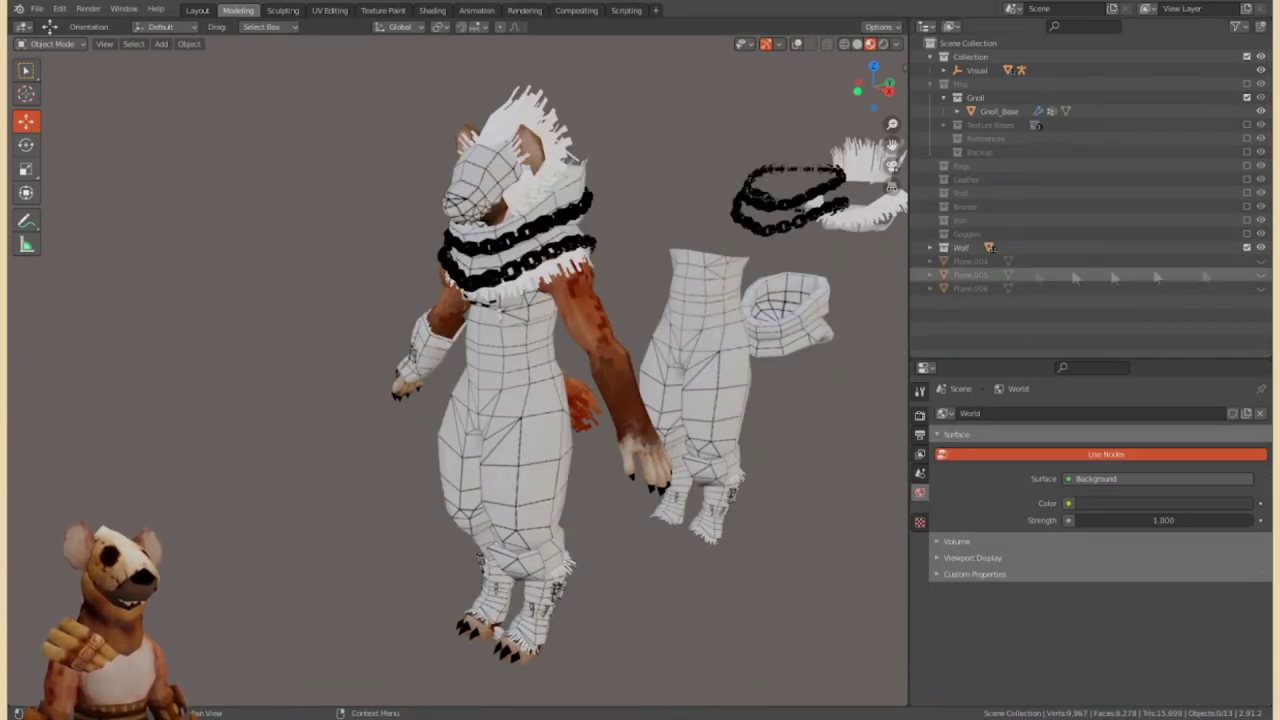
{"action": "left_click", "coordinate": [970, 274]}
{"action": "middle_click_drag", "start_coordinate": [600, 400], "coordinate": [520, 446]}
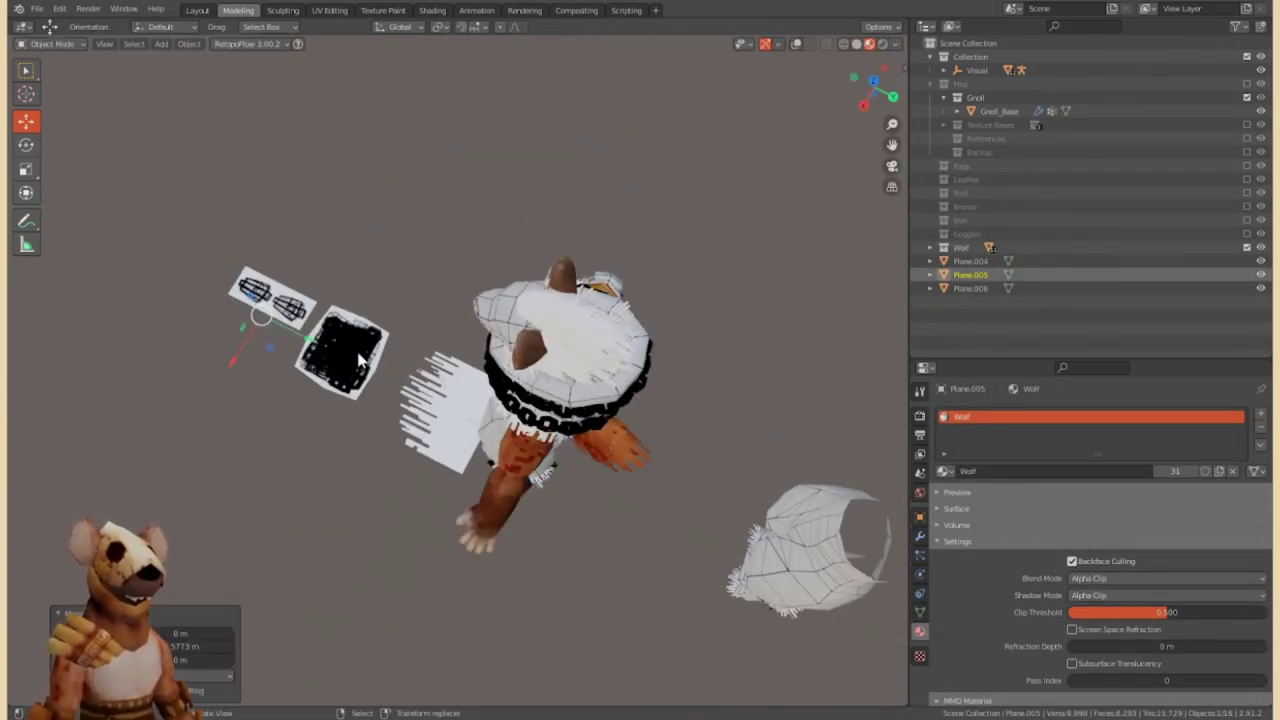
Set the texture planes' origins to geometry and shift Plane.005 along the Y axis.
{"action": "key", "text": "KP_7"}
{"action": "left_click", "coordinate": [446, 572], "text": "shift"}
{"action": "left_click", "coordinate": [470, 330], "text": "shift"}
{"action": "left_click", "coordinate": [189, 44]}
{"action": "left_click", "coordinate": [368, 88]}
{"action": "mouse_move", "coordinate": [545, 359]}
{"action": "middle_mouse_down"}
{"action": "mouse_move", "coordinate": [430, 415]}
{"action": "mouse_move", "coordinate": [628, 373]}
{"action": "middle_mouse_up"}
{"action": "left_click", "coordinate": [430, 415]}
{"action": "key", "text": "g"}
{"action": "key", "text": "y"}
{"action": "key", "text": "Return"}
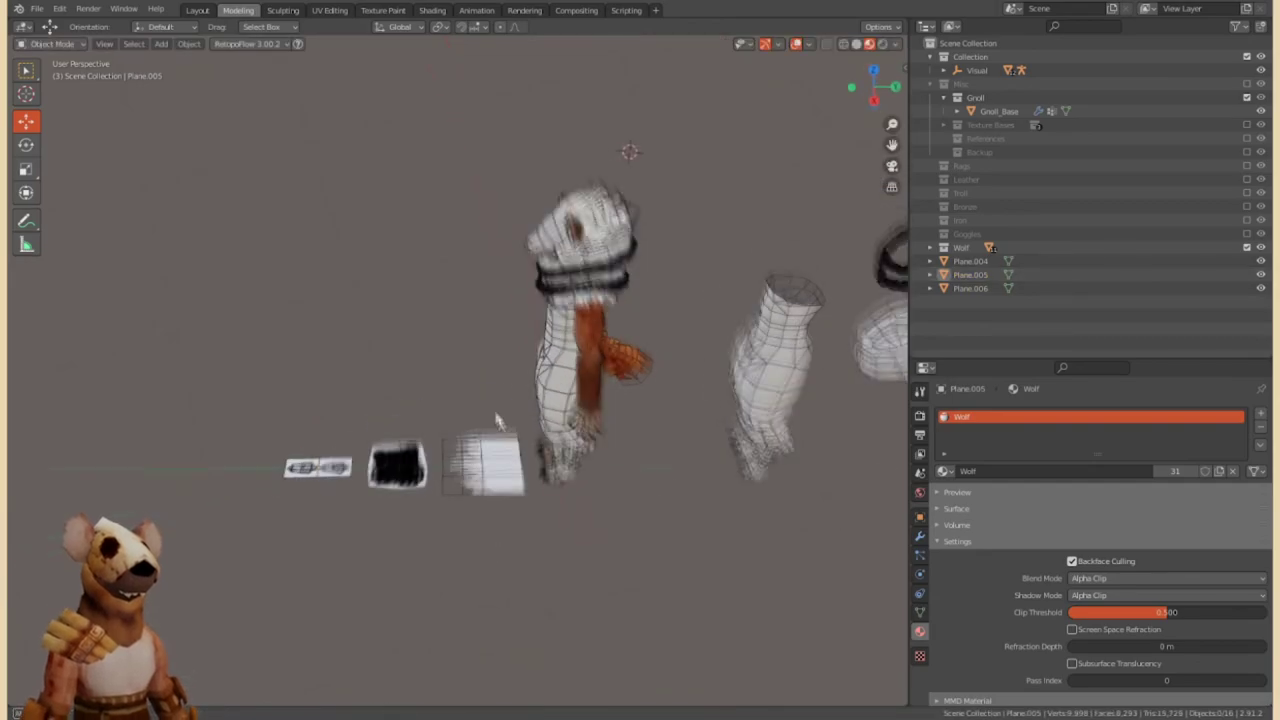
Centre the cloak pieces' origin and reposition the chain ring below the head.
{"action": "key", "text": "KP_Decimal"}
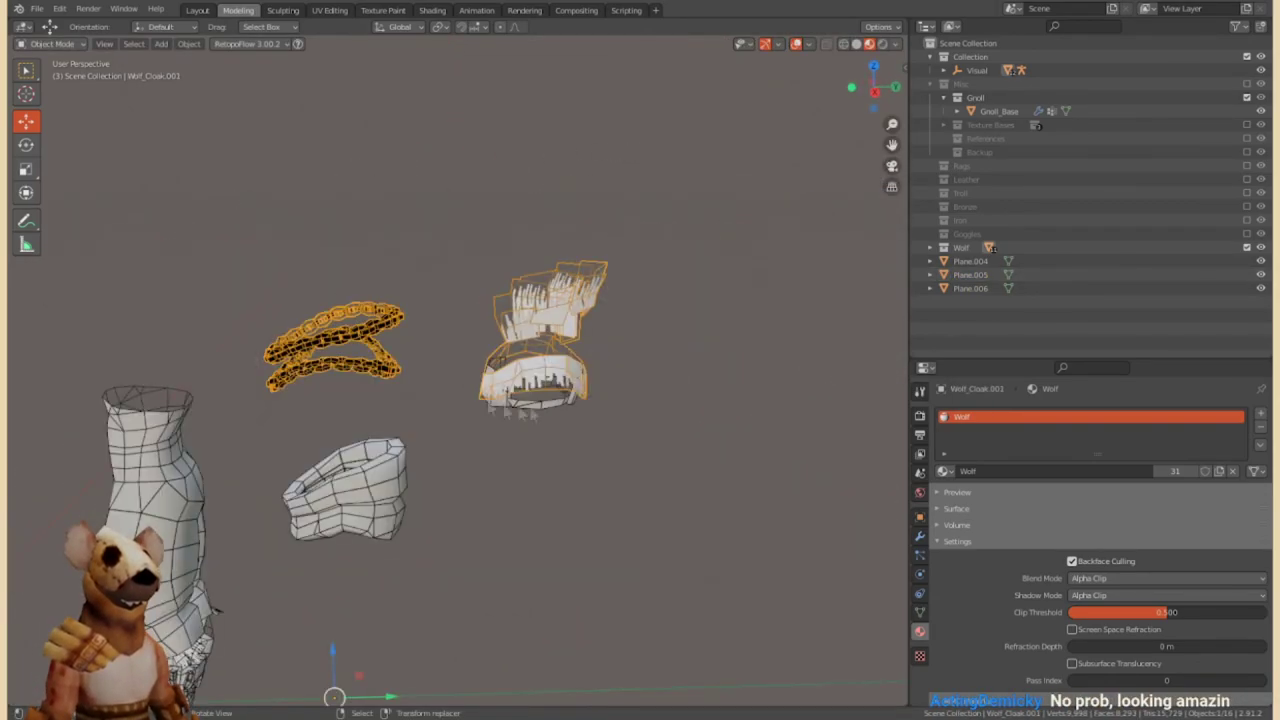
{"action": "left_click", "coordinate": [189, 44]}
{"action": "left_click", "coordinate": [370, 86]}
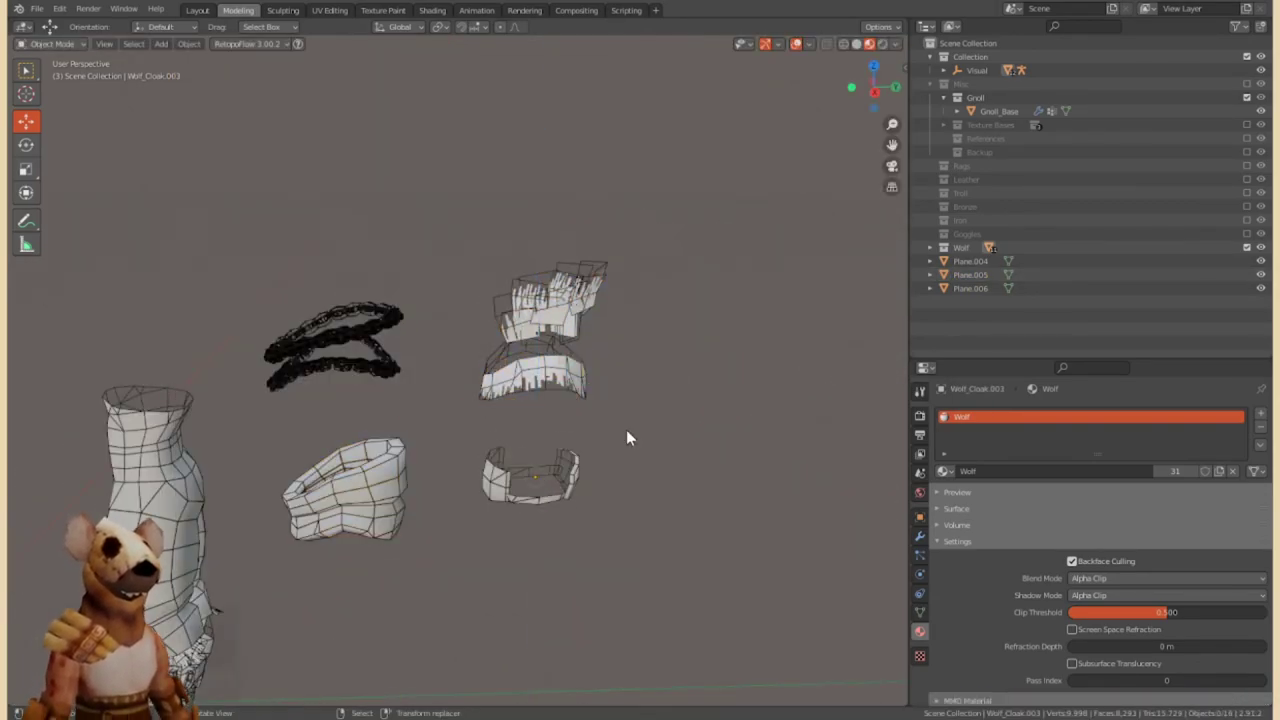
{"action": "key", "text": "Tab"}
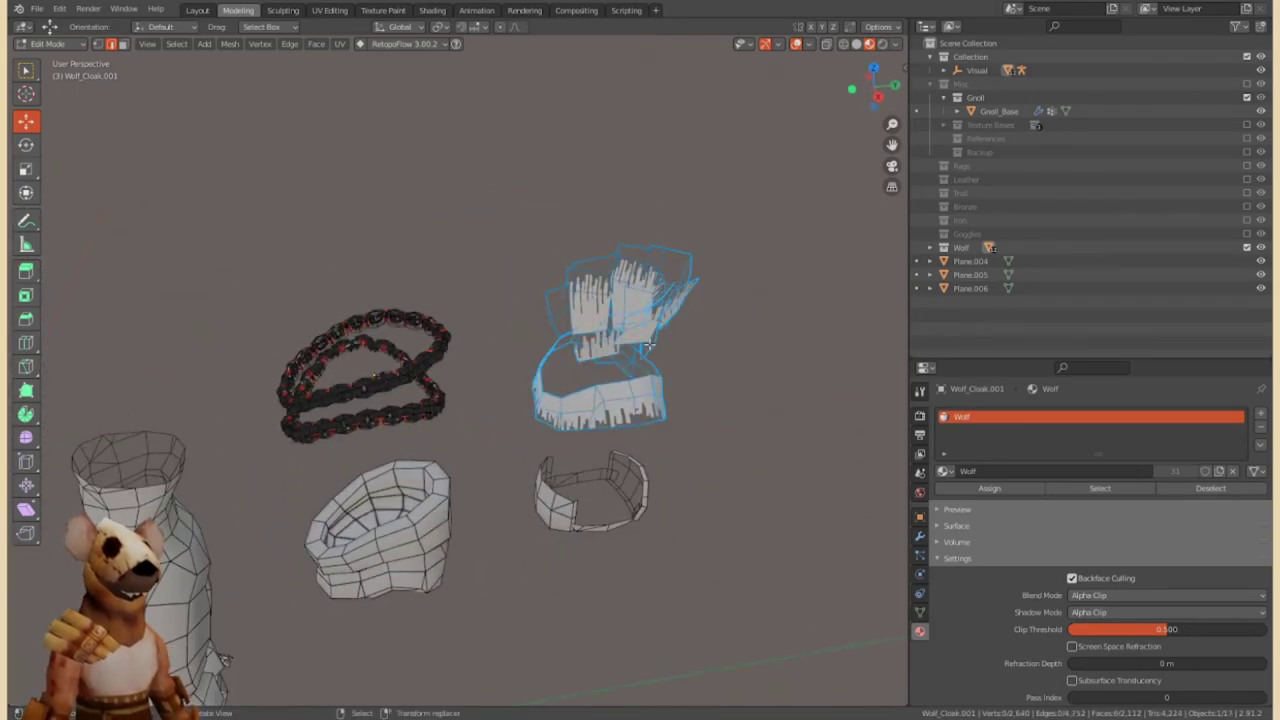
{"action": "left_click", "coordinate": [645, 352]}
{"action": "left_click", "coordinate": [189, 44]}
{"action": "left_click", "coordinate": [277, 80]}
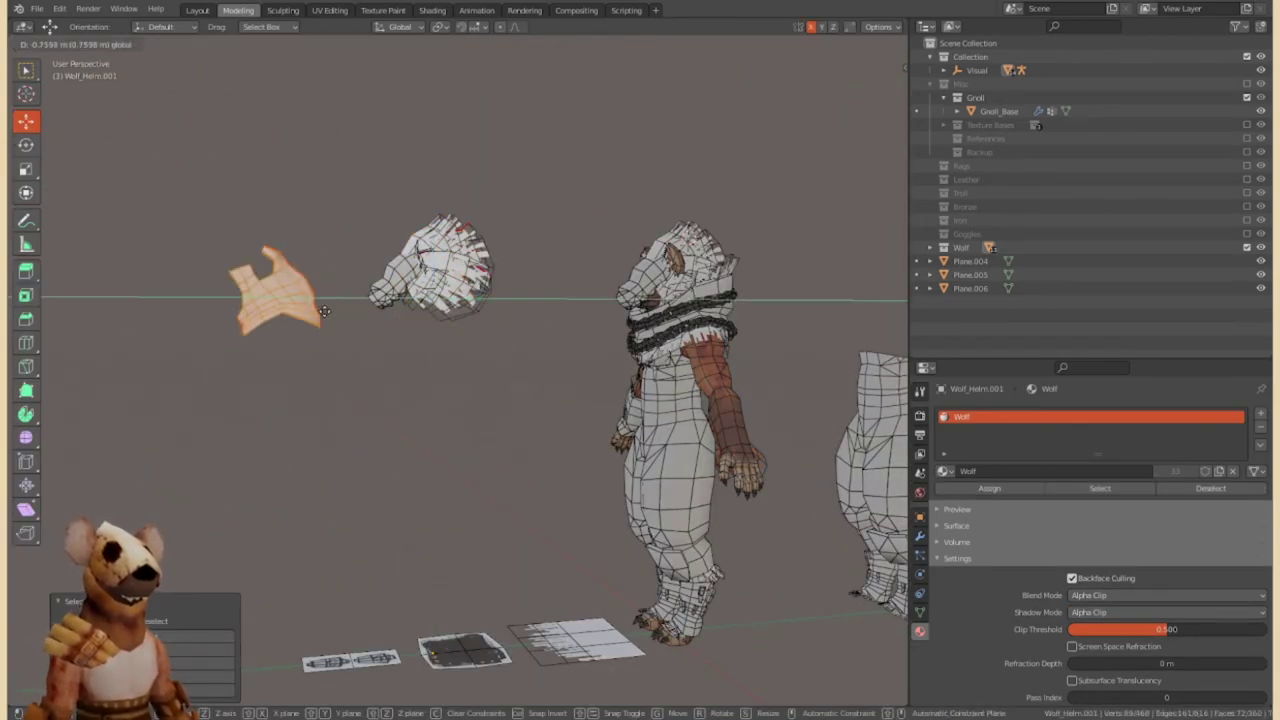
{"action": "left_click", "coordinate": [484, 421]}
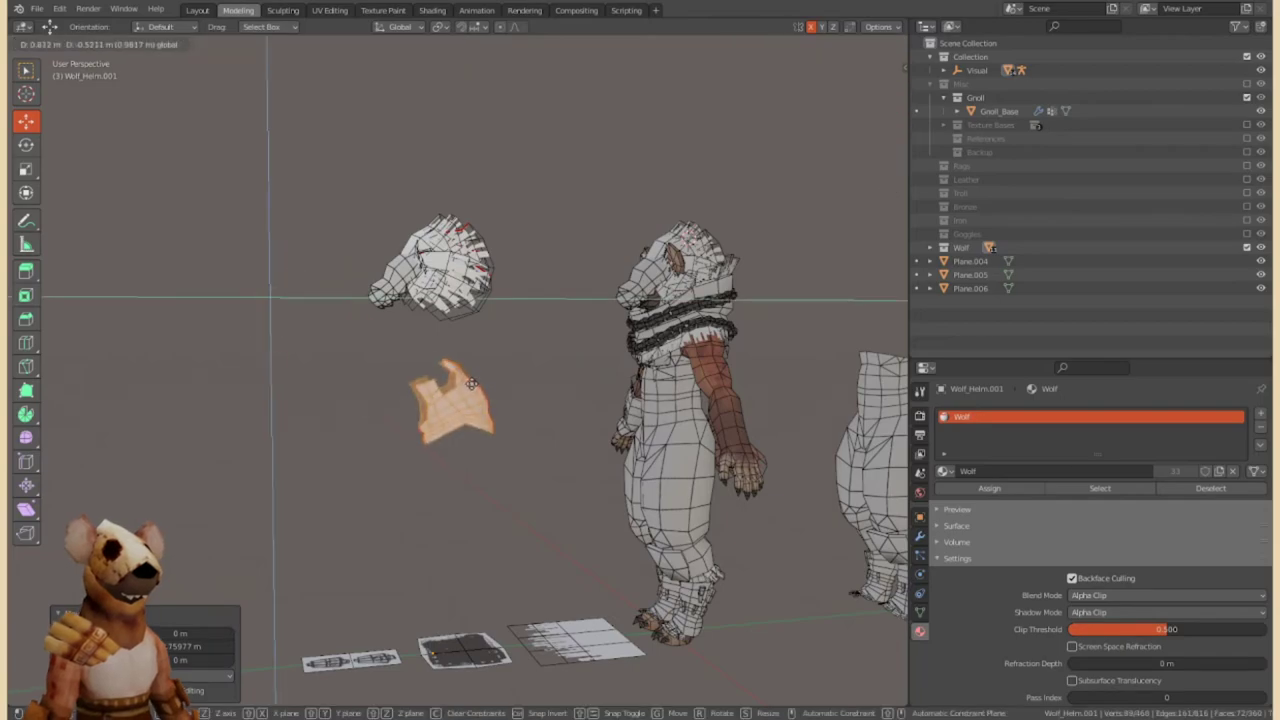
{"action": "middle_click_drag", "start_coordinate": [484, 421], "coordinate": [540, 430]}
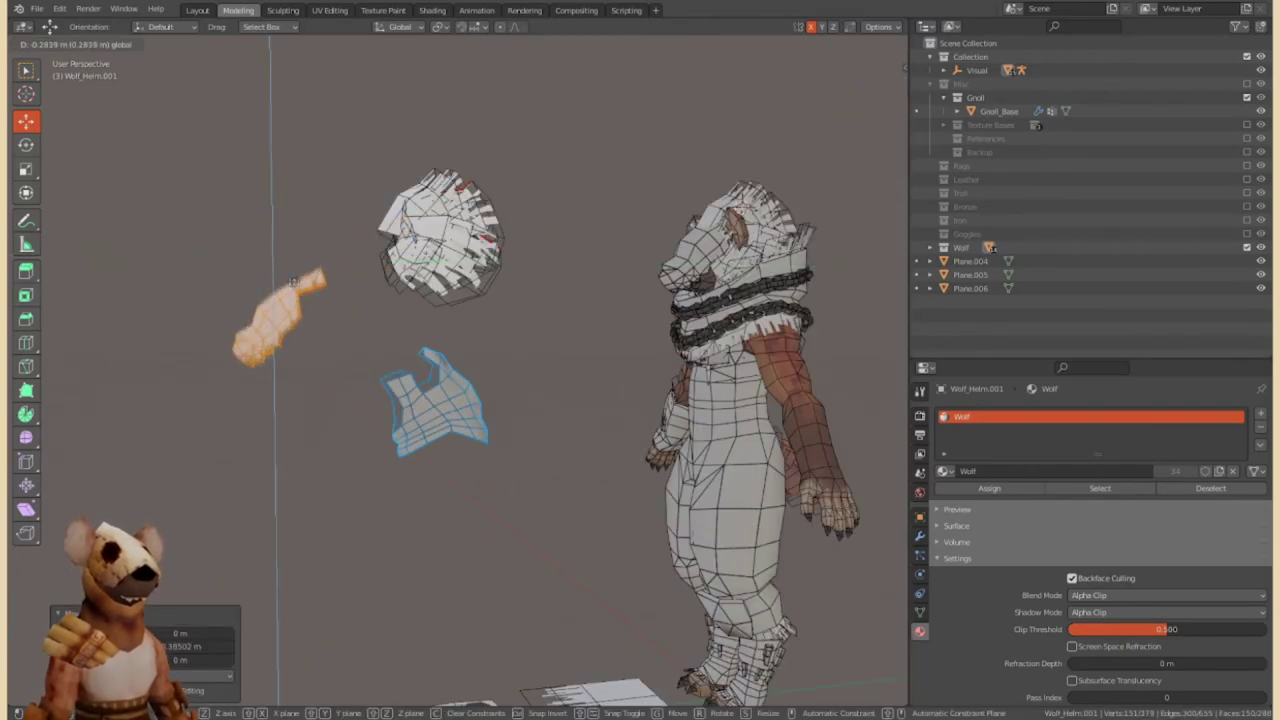
{"action": "left_click", "coordinate": [45, 44]}
{"action": "left_click", "coordinate": [68, 62]}
{"action": "mouse_move", "coordinate": [568, 316]}
{"action": "middle_mouse_down"}
{"action": "mouse_move", "coordinate": [678, 417]}
{"action": "mouse_move", "coordinate": [383, 300]}
{"action": "middle_mouse_up"}
Move the wolf vest and helm copies into a new TB_Wolf collection.
{"action": "left_click", "coordinate": [491, 341]}
{"action": "scroll", "coordinate": [486, 385], "scroll_direction": "up", "scroll_amount": 4}
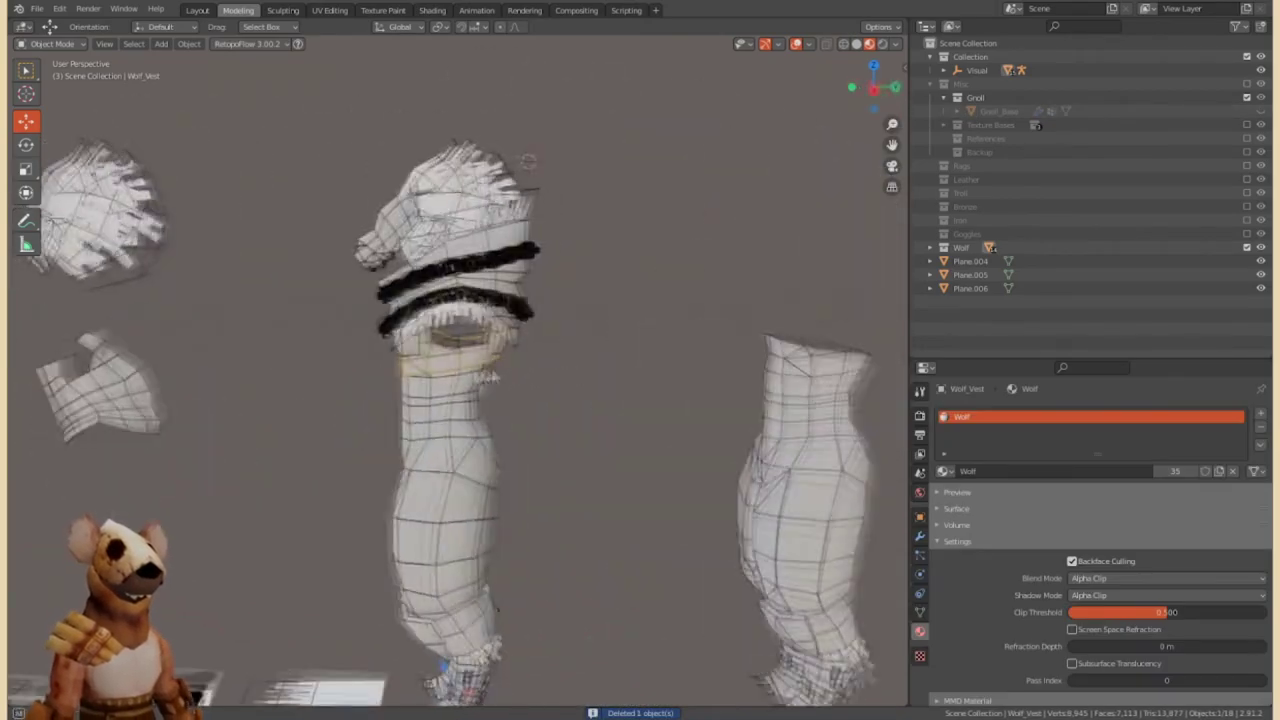
{"action": "scroll", "coordinate": [518, 474], "scroll_direction": "down", "scroll_amount": 3}
{"action": "key", "text": "Escape"}
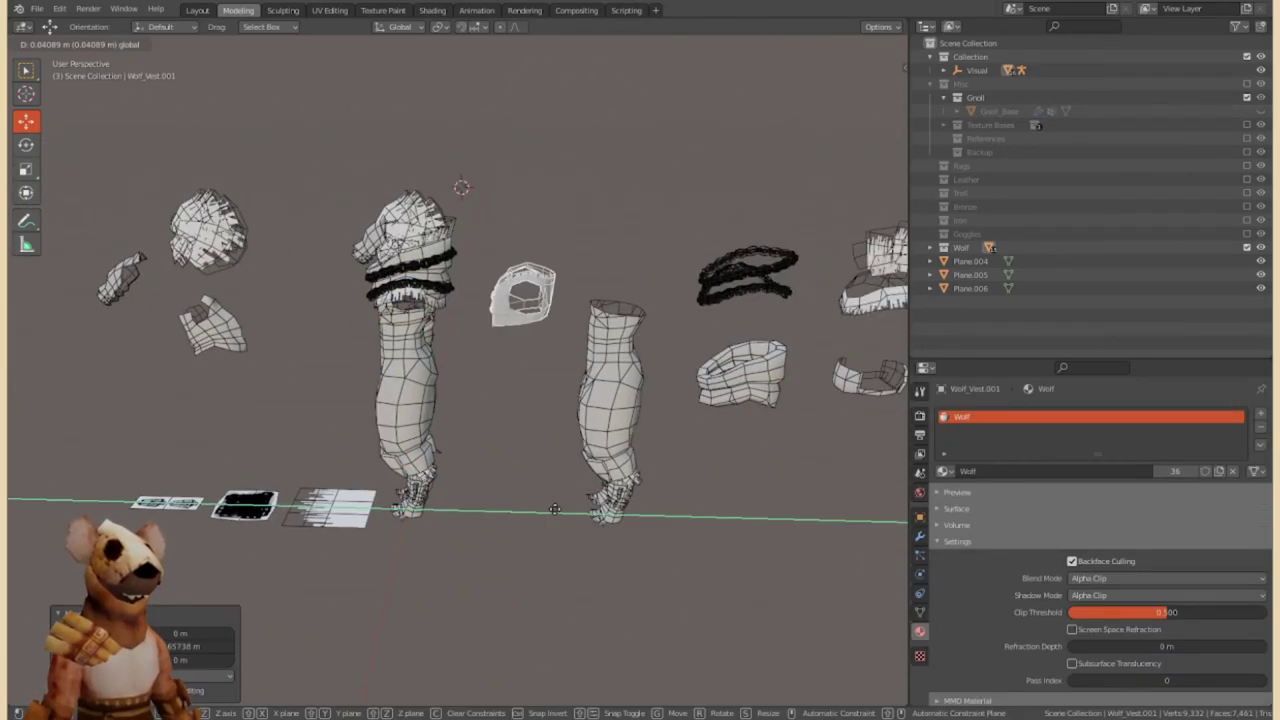
{"action": "scroll", "coordinate": [384, 310], "scroll_direction": "up", "scroll_amount": 3}
{"action": "scroll", "coordinate": [325, 355], "scroll_direction": "up", "scroll_amount": 2}
{"action": "scroll", "coordinate": [325, 355], "scroll_direction": "up", "scroll_amount": 2}
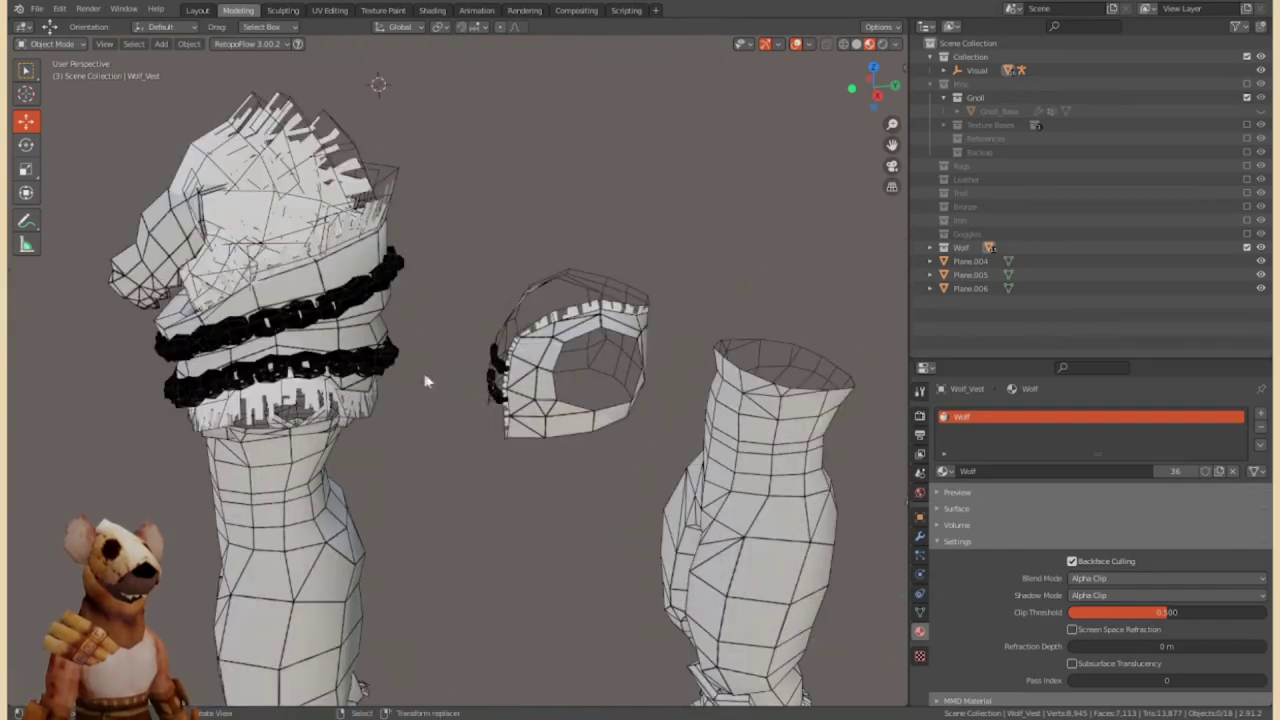
{"action": "scroll", "coordinate": [469, 391], "scroll_direction": "down", "scroll_amount": 5}
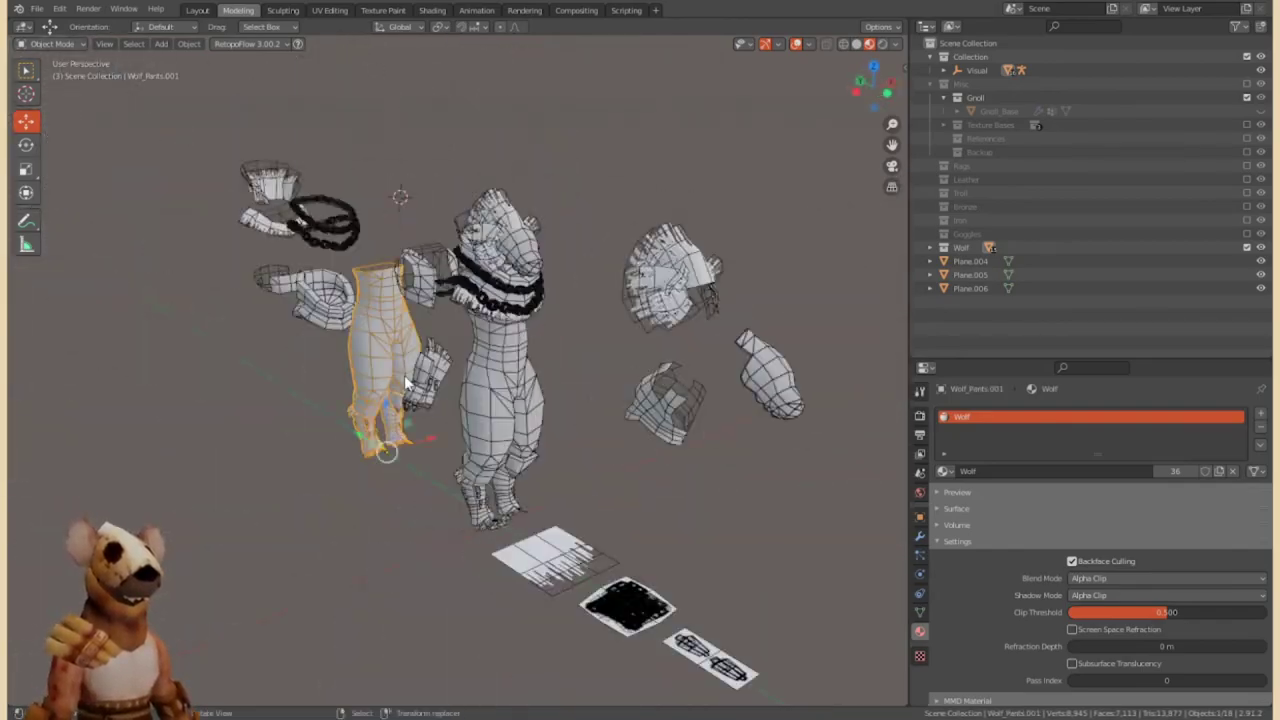
{"action": "left_click", "coordinate": [706, 432]}
{"action": "key", "text": "m"}
{"action": "left_click", "coordinate": [700, 506]}
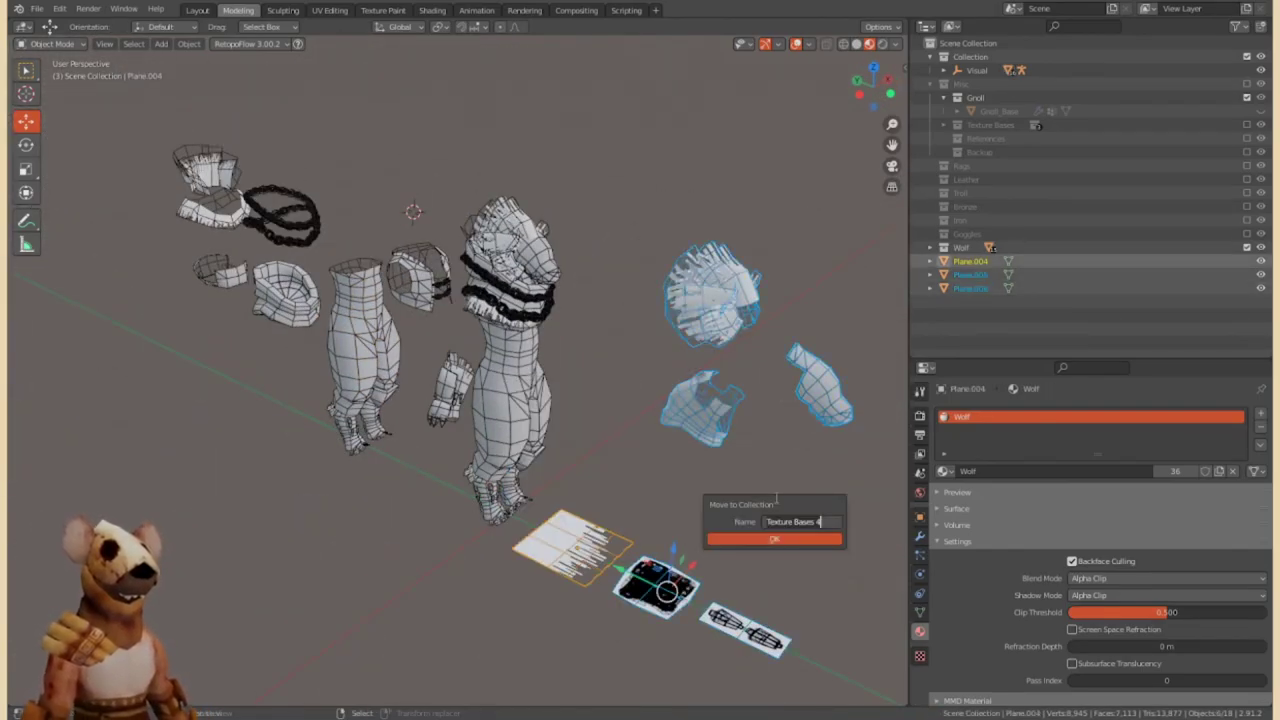
{"action": "left_click", "coordinate": [774, 539]}
File the cloak pieces and a duplicated wolf glove under TB_Wolf in Texture Bases.
{"action": "left_click_drag", "start_coordinate": [160, 140], "coordinate": [480, 520]}
{"action": "key", "text": "m"}
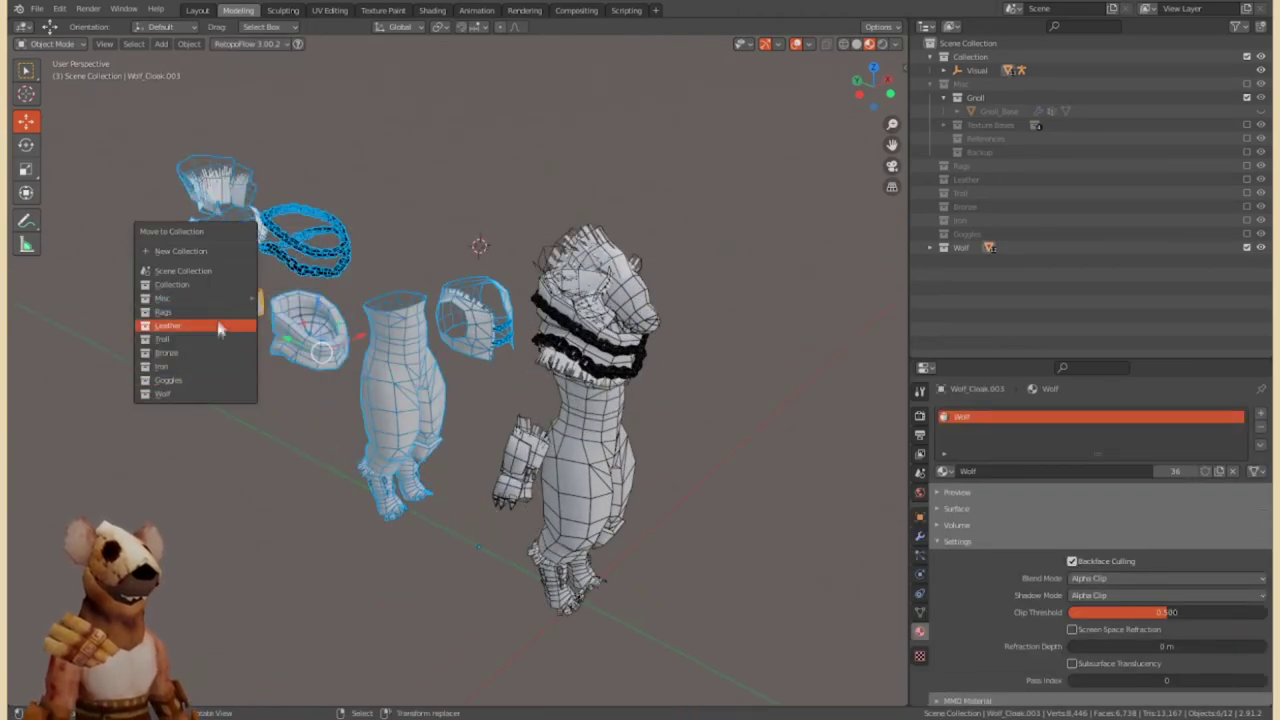
{"action": "left_click", "coordinate": [497, 392]}
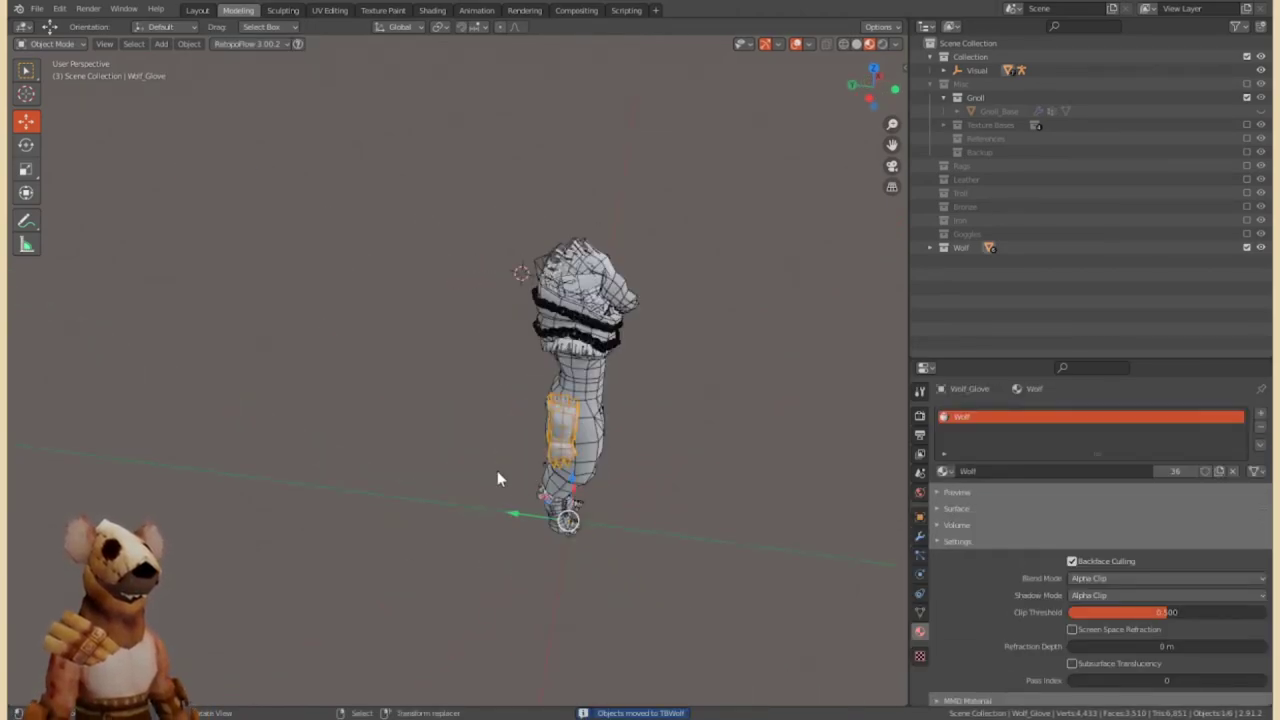
{"action": "scroll", "coordinate": [432, 515], "scroll_direction": "up", "scroll_amount": 2}
{"action": "middle_click_drag", "start_coordinate": [465, 482], "coordinate": [445, 482]}
{"action": "key", "text": "shift+d"}
{"action": "left_click", "coordinate": [445, 482]}
{"action": "key", "text": "m"}
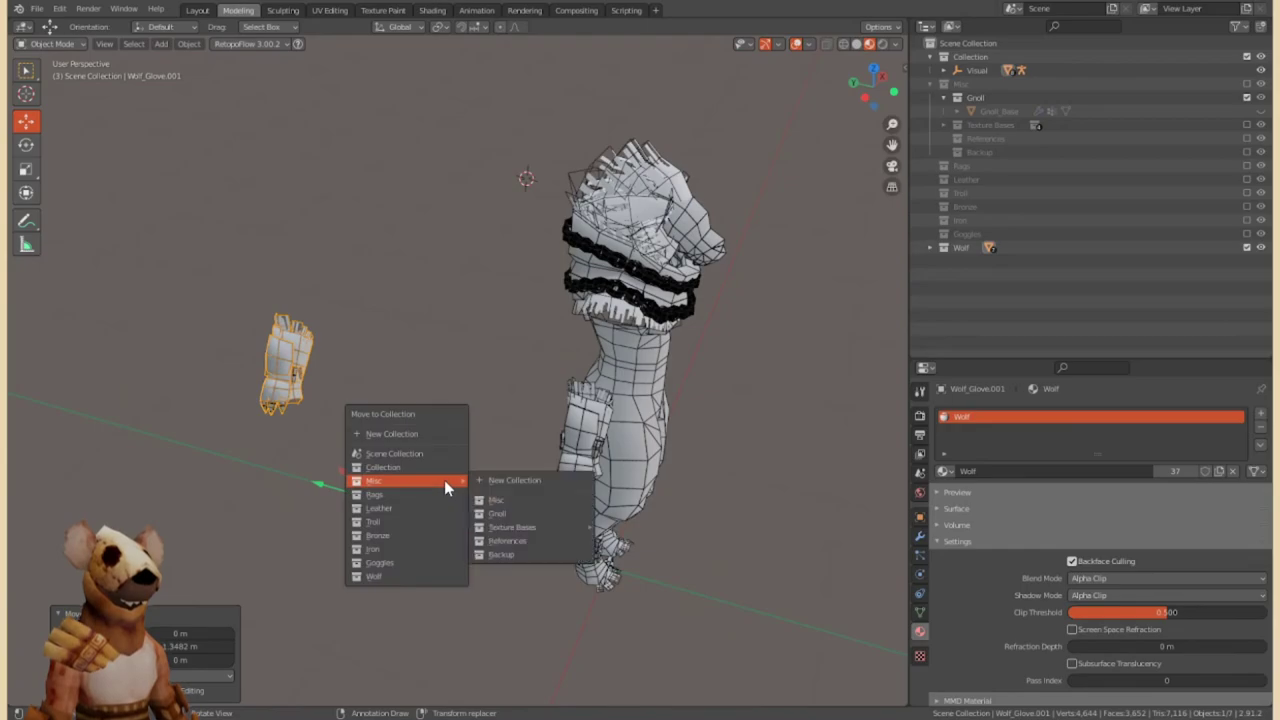
{"action": "left_click", "coordinate": [624, 600]}
{"action": "middle_click_drag", "start_coordinate": [447, 382], "coordinate": [420, 382]}
{"action": "left_click", "coordinate": [957, 125]}
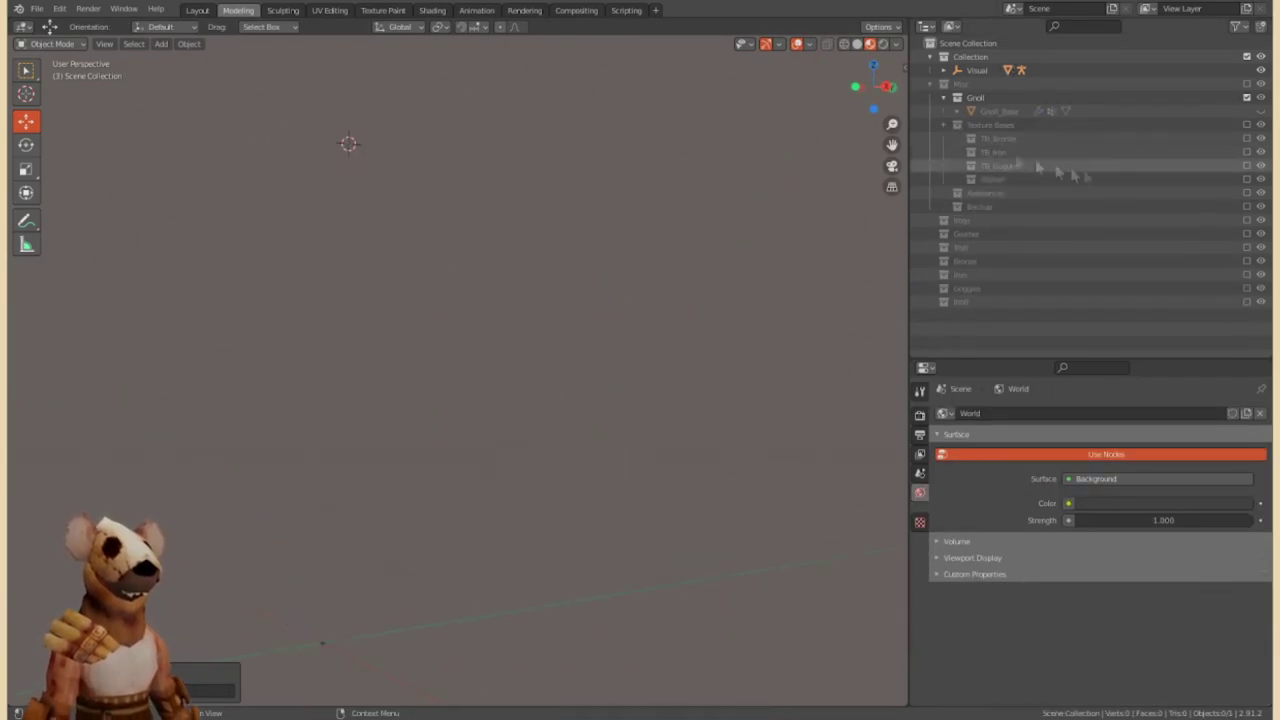
Expand the TB_Wolf collection and inspect the duplicated vest and pants.
{"action": "left_click", "coordinate": [993, 179]}
{"action": "middle_click_drag", "start_coordinate": [560, 400], "coordinate": [511, 383]}
{"action": "scroll", "coordinate": [511, 383], "scroll_direction": "up", "scroll_amount": 5}
{"action": "scroll", "coordinate": [511, 383], "scroll_direction": "up", "scroll_amount": 3}
{"action": "left_click", "coordinate": [476, 425]}
{"action": "key", "text": "ctrl+z"}
{"action": "middle_click_drag", "start_coordinate": [476, 425], "coordinate": [496, 540]}
{"action": "scroll", "coordinate": [496, 540], "scroll_direction": "down", "scroll_amount": 3}
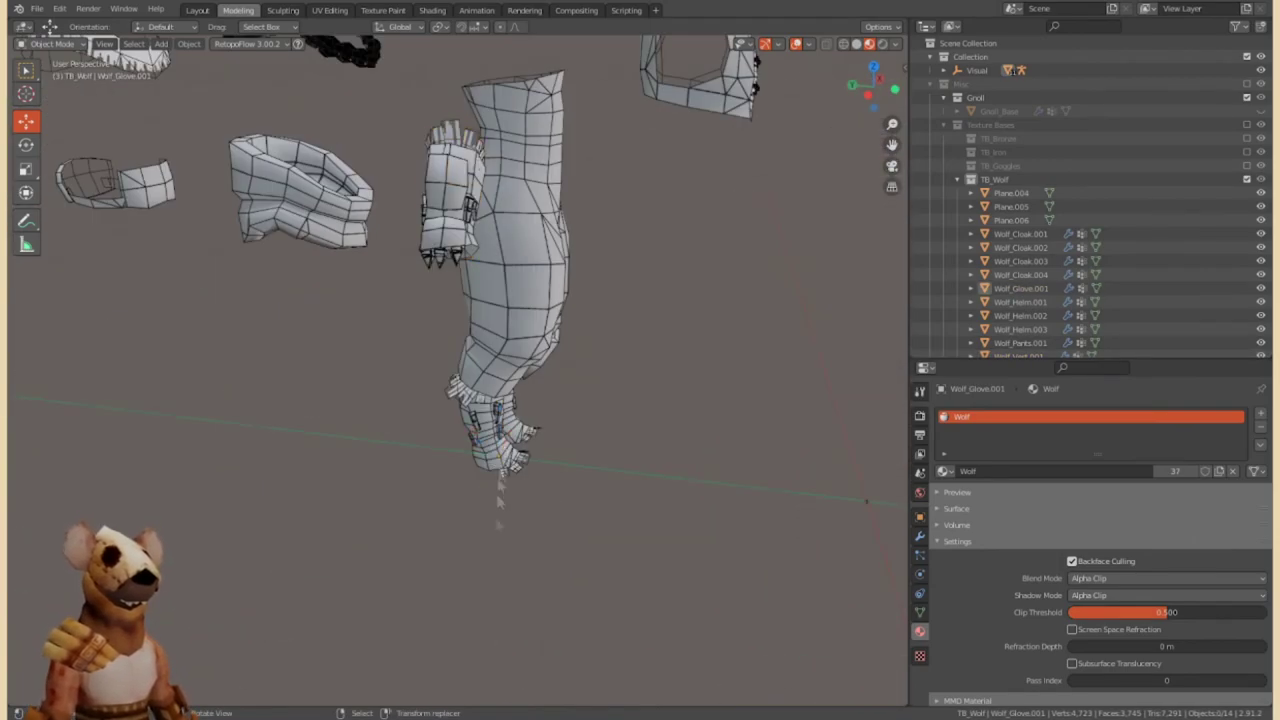
Select the boot geometry on Wolf_Pants.001 and separate it into its own object.
{"action": "left_click", "coordinate": [70, 76]}
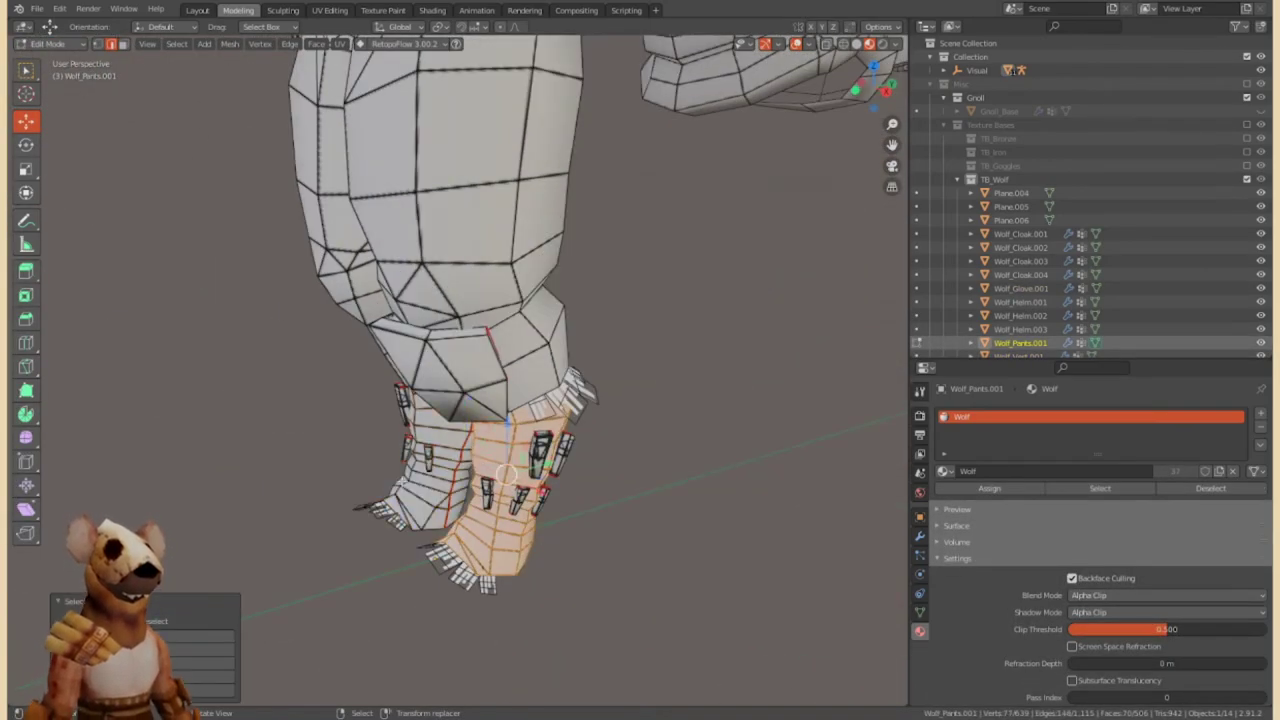
{"action": "middle_click_drag", "start_coordinate": [510, 470], "coordinate": [485, 445]}
{"action": "left_click", "coordinate": [485, 445]}
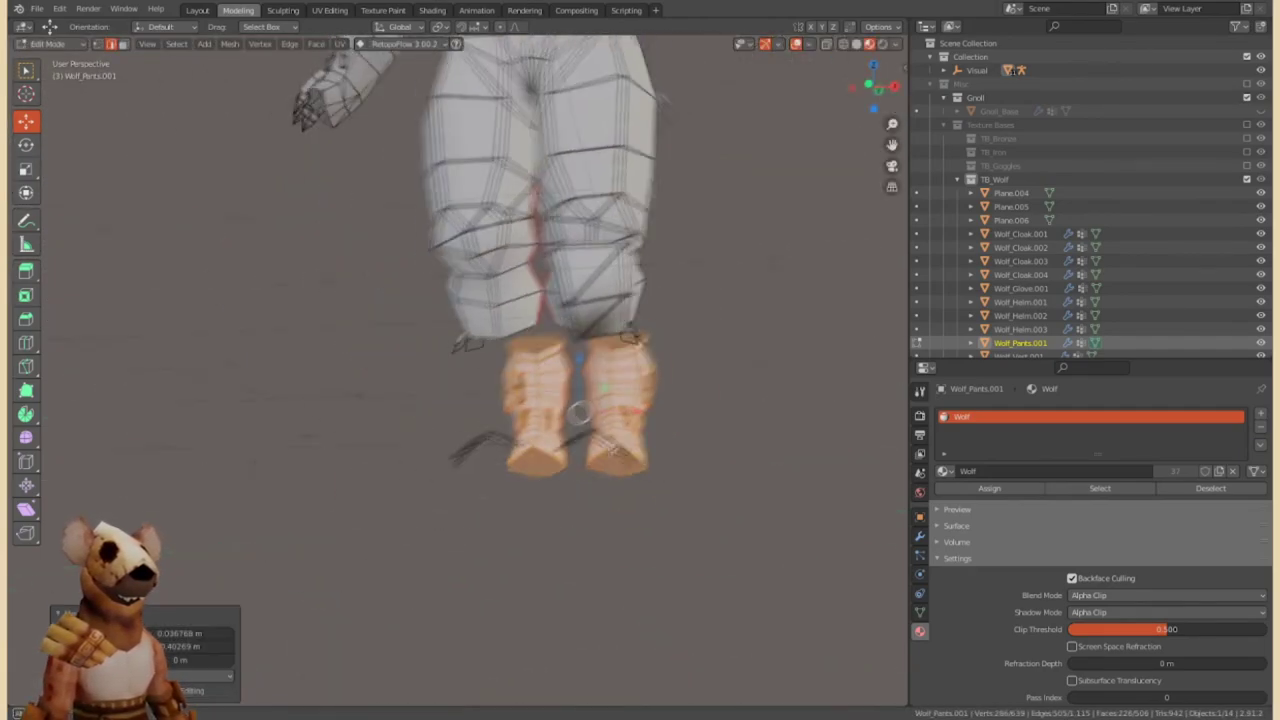
{"action": "key", "text": "p"}
{"action": "left_click", "coordinate": [500, 463]}
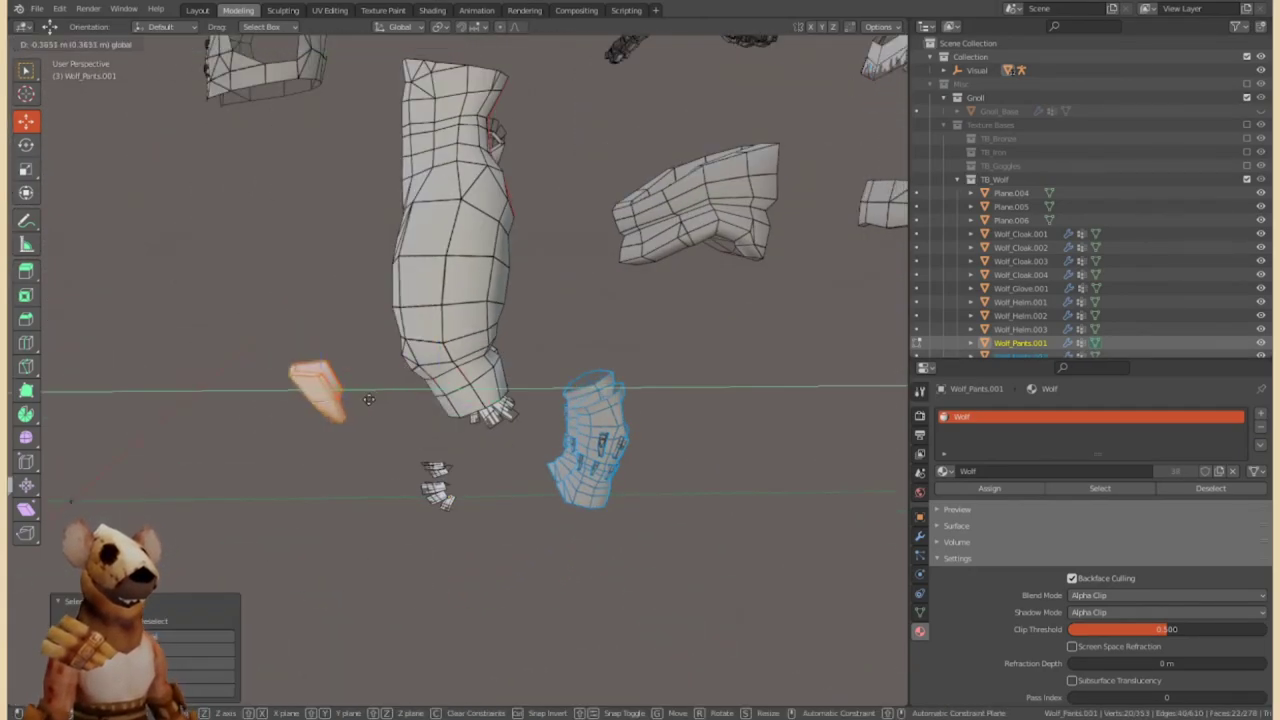
{"action": "left_click", "coordinate": [78, 62]}
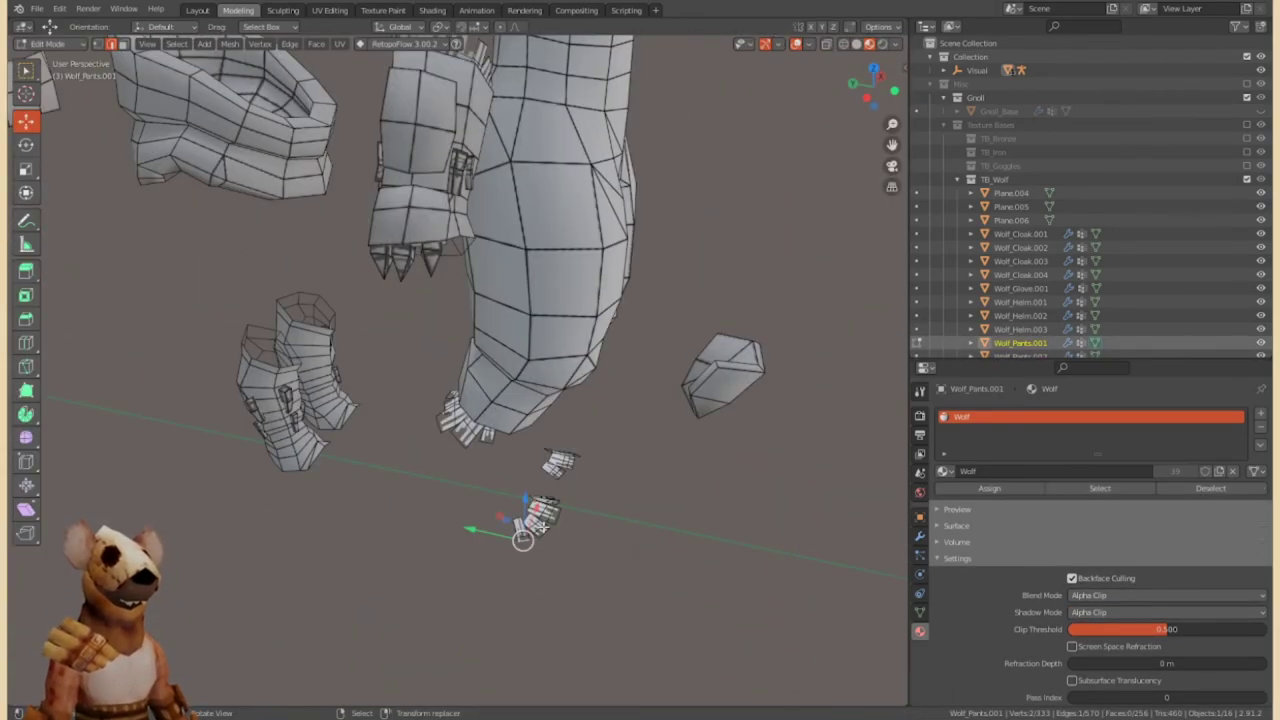
Select the whole linked boots object, Wolf_Pants.002, and move it away from the legs.
{"action": "key", "text": "l"}
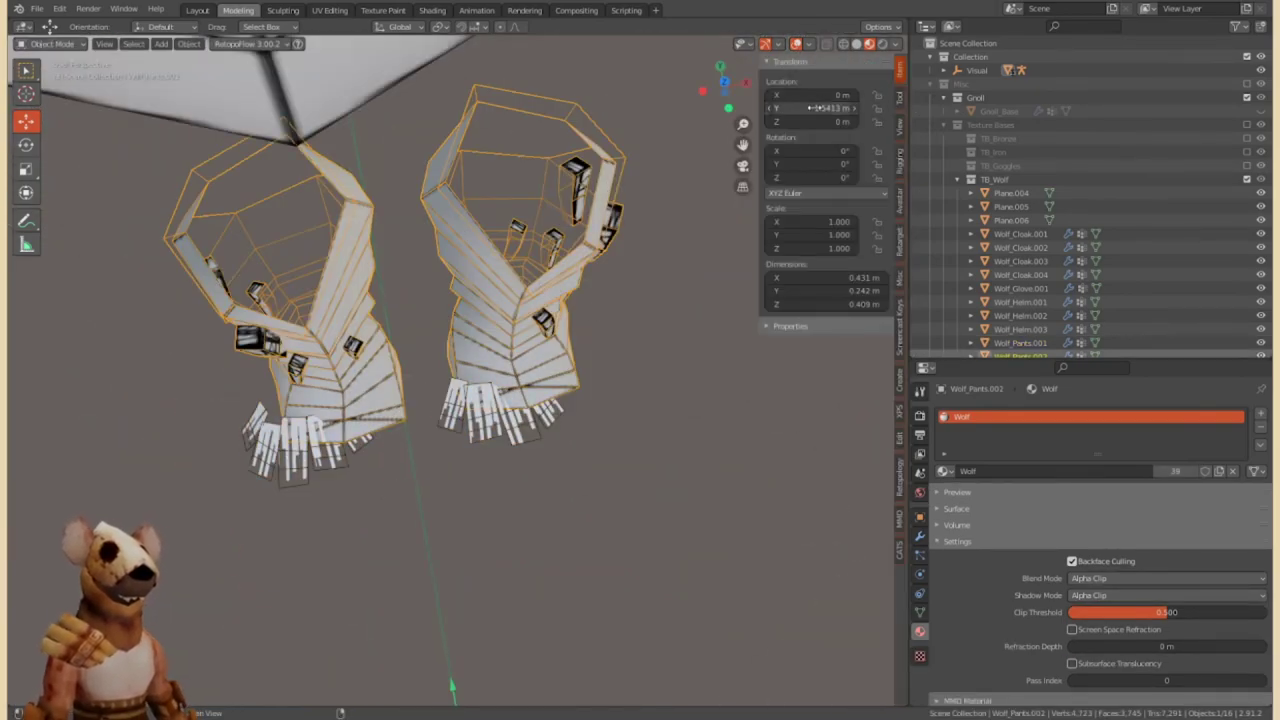
{"action": "key", "text": "Return"}
{"action": "key", "text": "KP_7"}
{"action": "key", "text": "KP_1"}
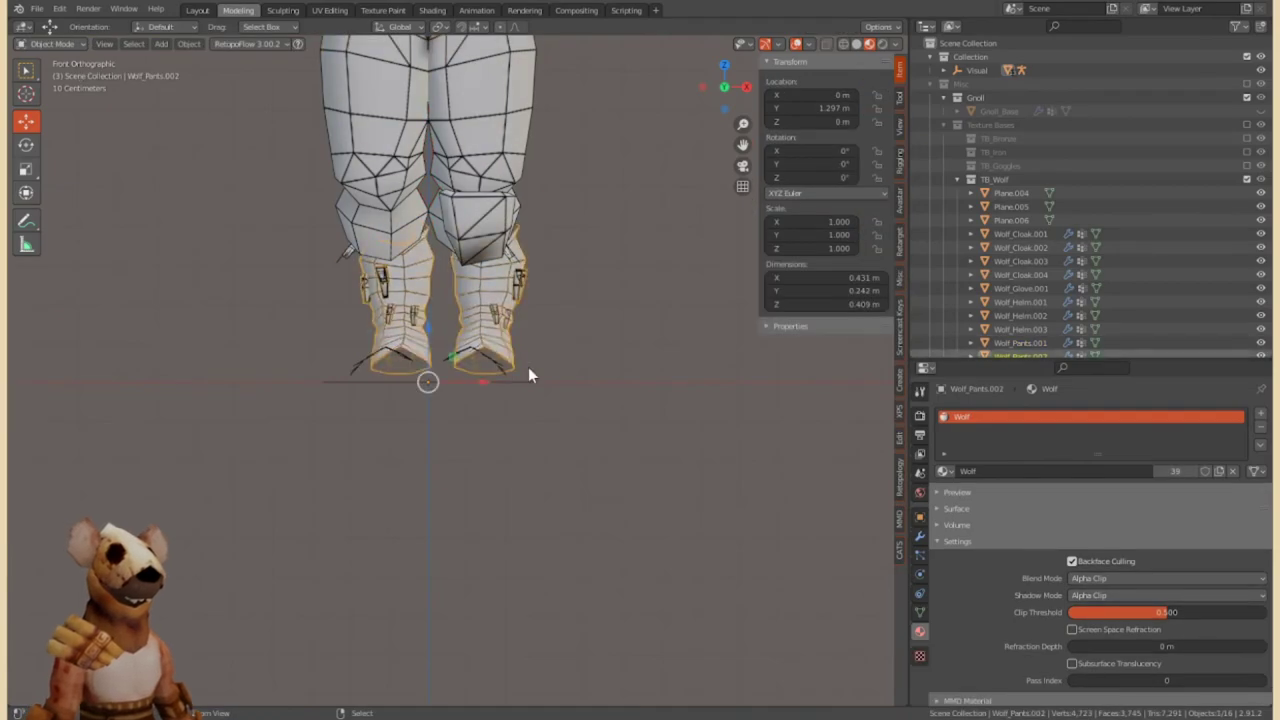
{"action": "key", "text": "ctrl+l"}
{"action": "mouse_move", "coordinate": [528, 367]}
{"action": "middle_mouse_down"}
{"action": "mouse_move", "coordinate": [440, 452]}
{"action": "mouse_move", "coordinate": [475, 533]}
{"action": "middle_mouse_up"}
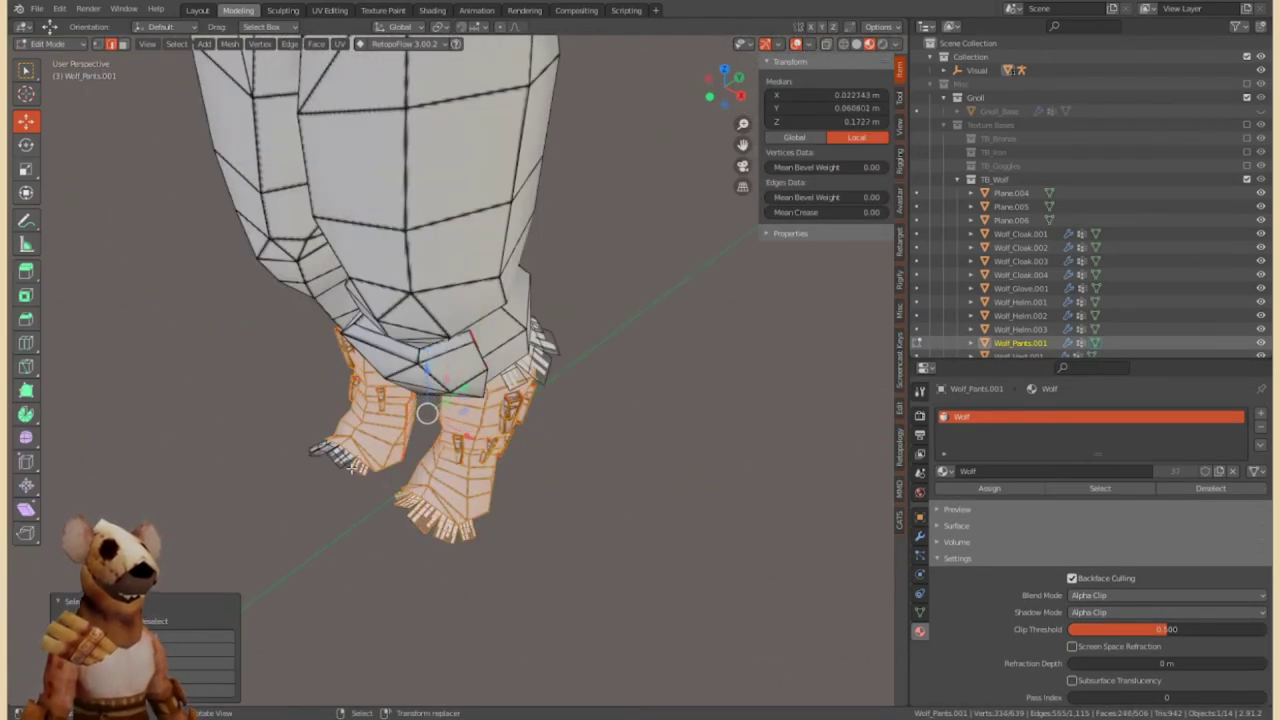
{"action": "middle_click_drag", "start_coordinate": [352, 468], "coordinate": [300, 300]}
{"action": "key", "text": "g"}
{"action": "left_click", "coordinate": [42, 44]}
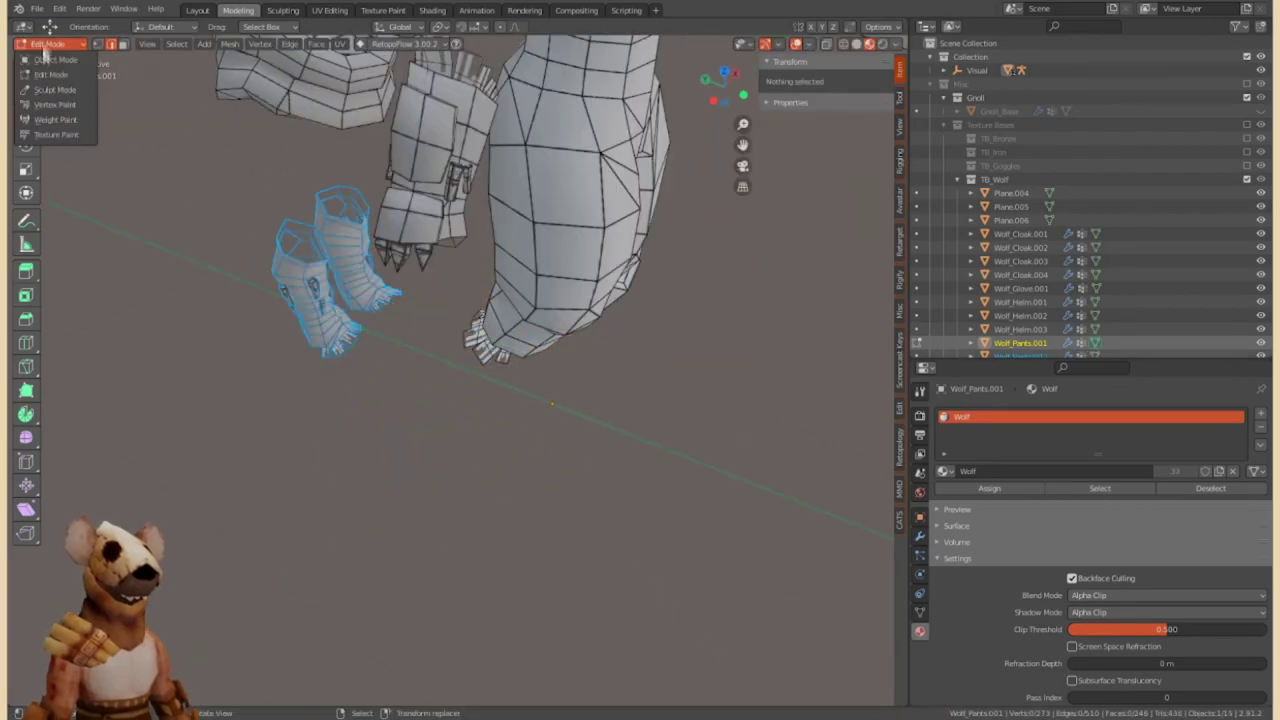
Move the Wolf_Glove.001 copy along the Y axis in Object Mode.
{"action": "left_click", "coordinate": [44, 59]}
{"action": "scroll", "coordinate": [321, 229], "scroll_direction": "down", "scroll_amount": 3}
{"action": "key", "text": "g"}
{"action": "key", "text": "y"}
{"action": "left_click", "coordinate": [590, 405]}
Reposition the two glove pieces in Edit Mode, starting from a front view.
{"action": "key", "text": "KP_1"}
{"action": "left_click", "coordinate": [452, 365]}
{"action": "middle_click_drag", "start_coordinate": [452, 365], "coordinate": [300, 300]}
{"action": "left_click", "coordinate": [42, 44]}
{"action": "left_click", "coordinate": [44, 74]}
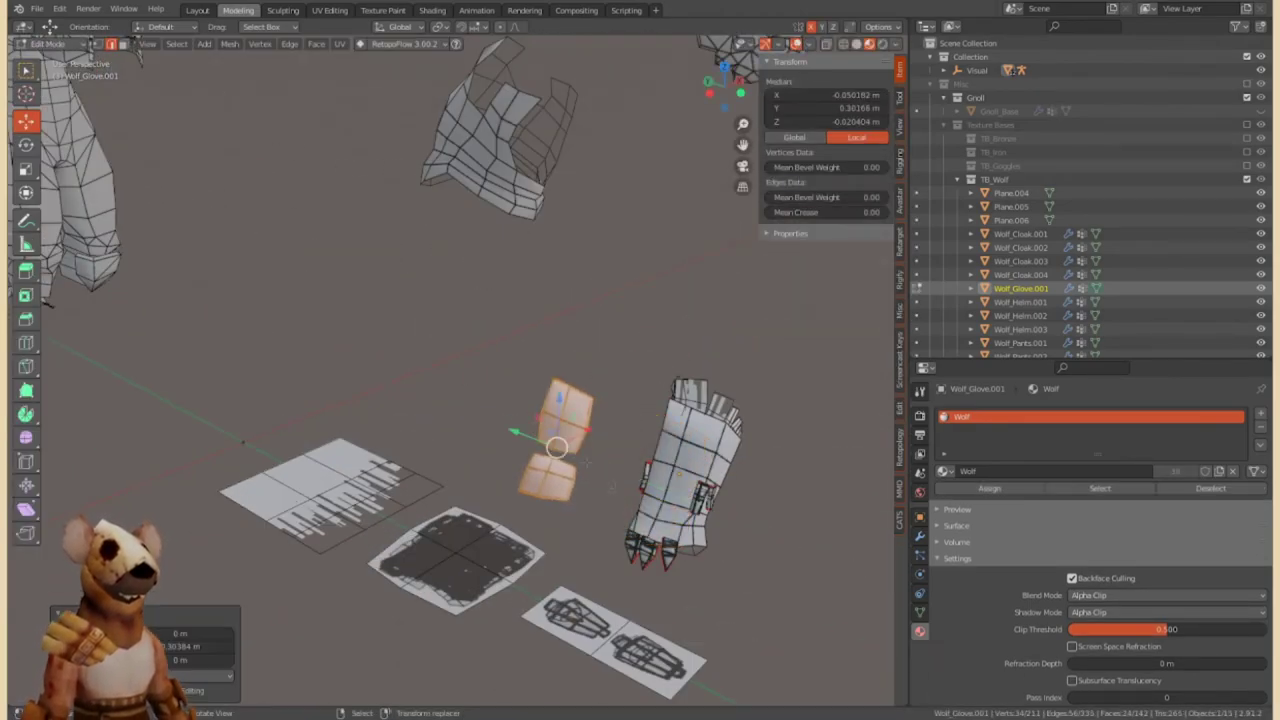
{"action": "left_click", "coordinate": [533, 419]}
{"action": "middle_click_drag", "start_coordinate": [533, 419], "coordinate": [656, 468]}
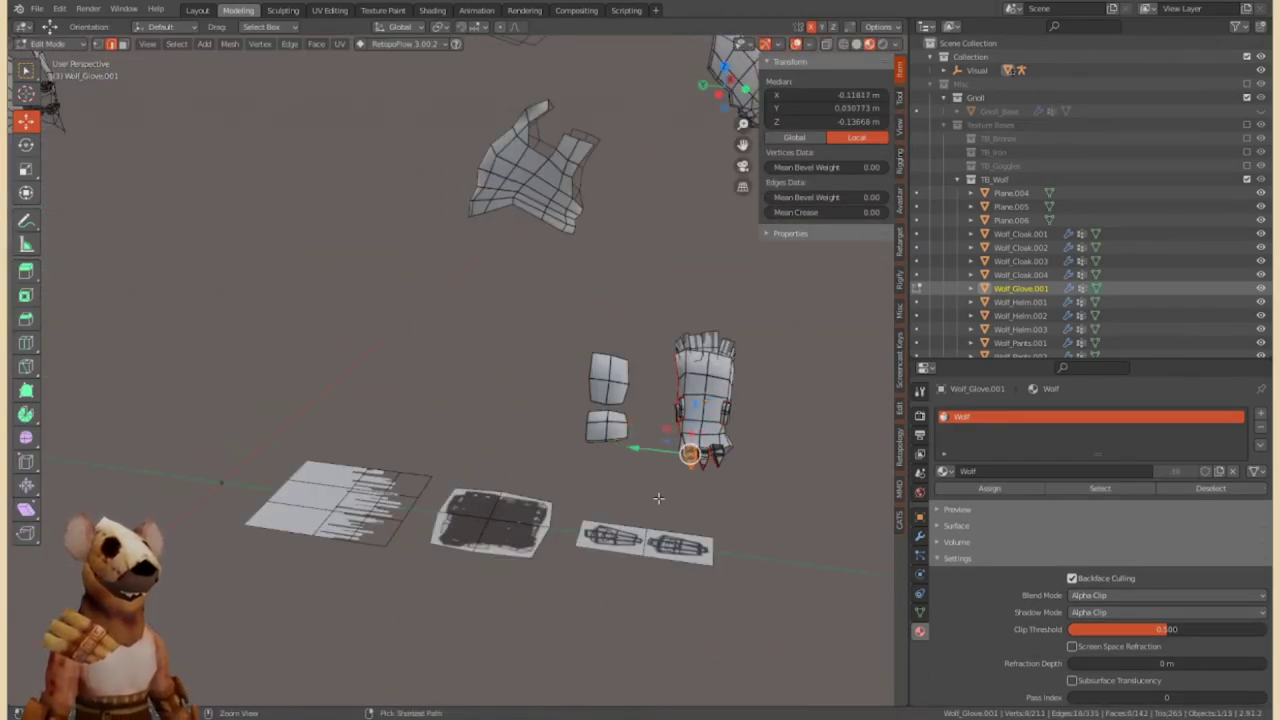
Return to Object Mode and delete the Wolf_Glove.001 copy.
{"action": "key", "text": "Tab"}
{"action": "middle_click_drag", "start_coordinate": [600, 400], "coordinate": [546, 460]}
{"action": "key", "text": "x"}
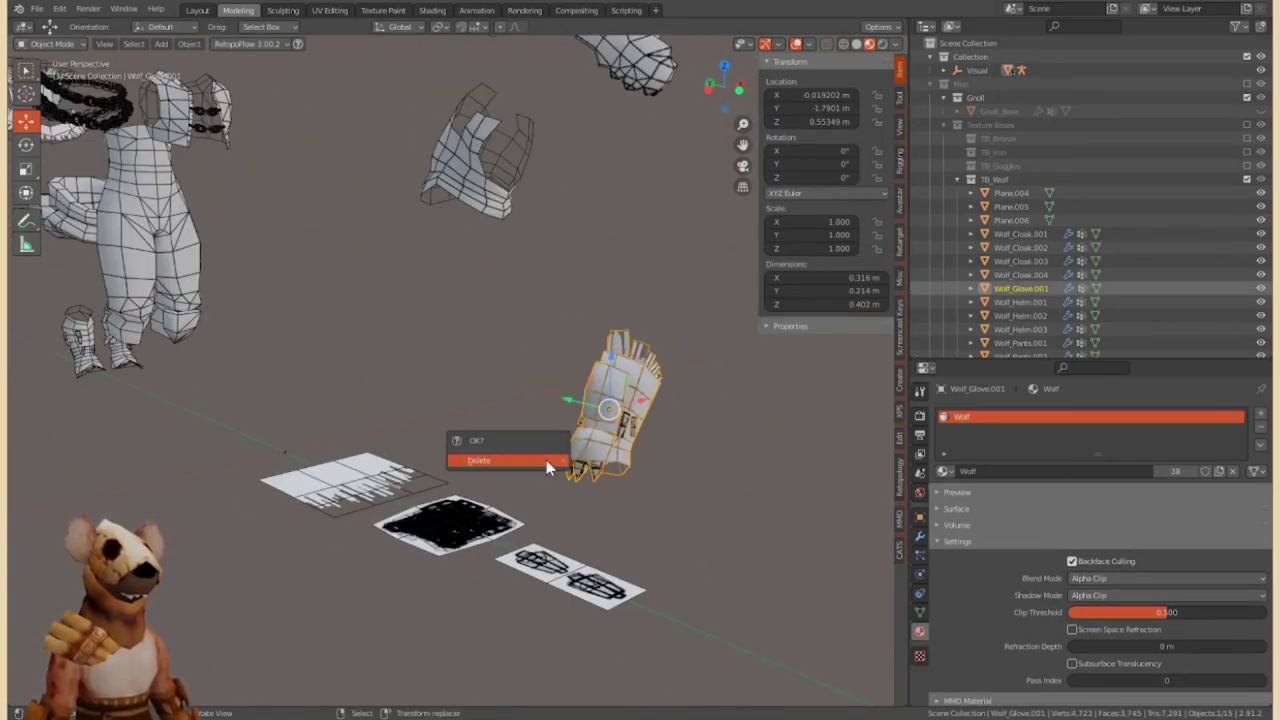
{"action": "left_click", "coordinate": [546, 460]}
Deselect all pieces and re-enable the original Wolf collection beside the duplicates.
{"action": "middle_click_drag", "start_coordinate": [640, 360], "coordinate": [608, 380]}
{"action": "left_click", "coordinate": [606, 381]}
{"action": "middle_click_drag", "start_coordinate": [190, 349], "coordinate": [521, 380]}
{"action": "left_click", "coordinate": [412, 373], "text": "shift"}
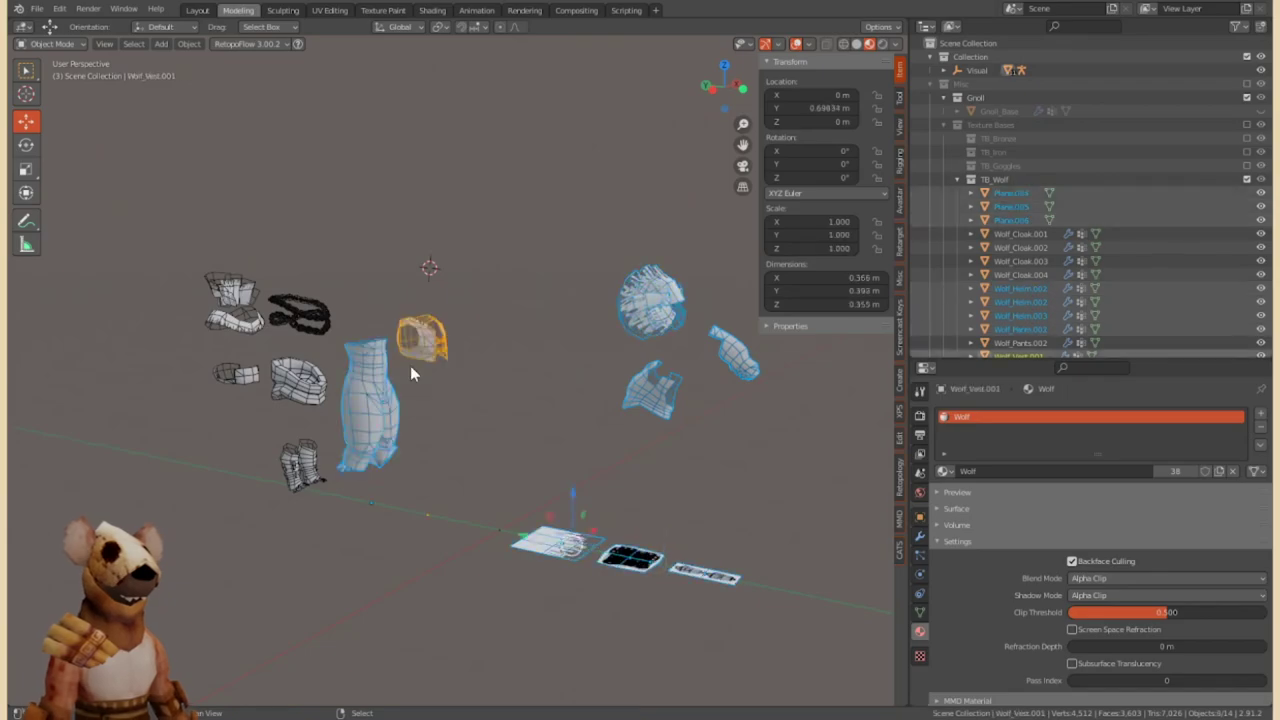
{"action": "key", "text": "alt+a"}
{"action": "left_click", "coordinate": [1245, 301]}
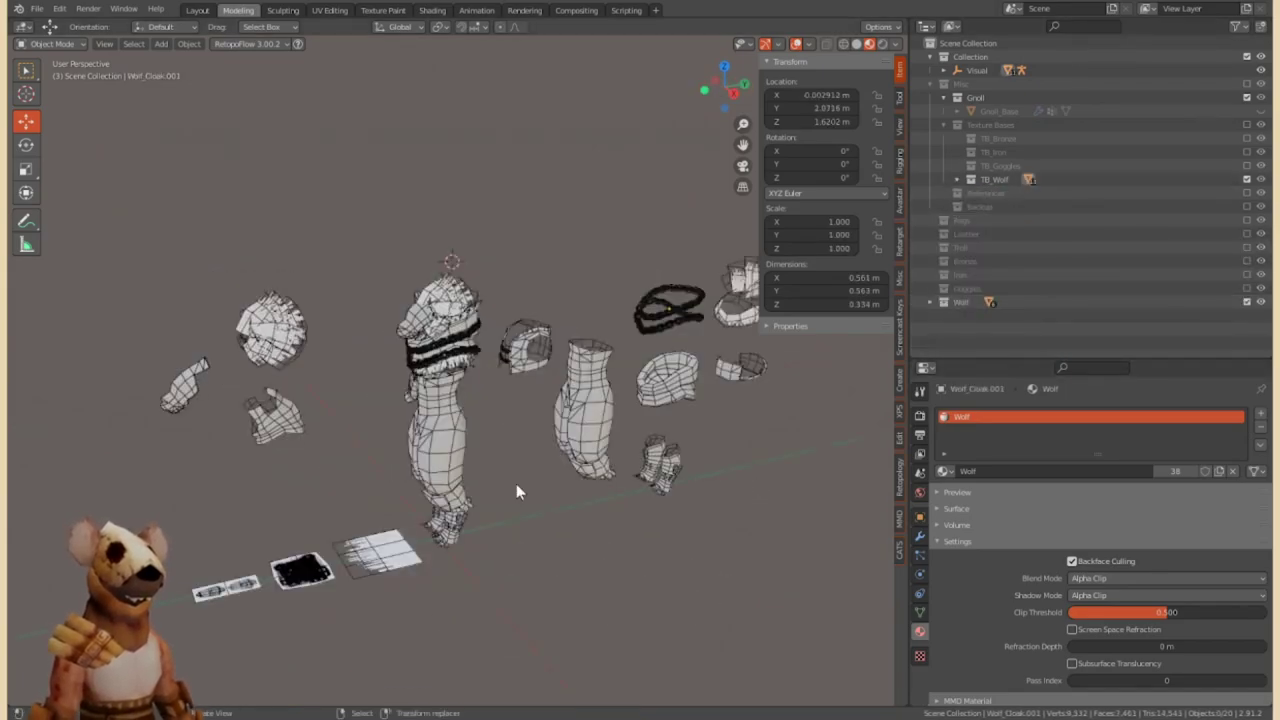
Show the Gnoll collection and the Visual armature for posing.
{"action": "key", "text": "n"}
{"action": "middle_click_drag", "start_coordinate": [516, 483], "coordinate": [583, 388]}
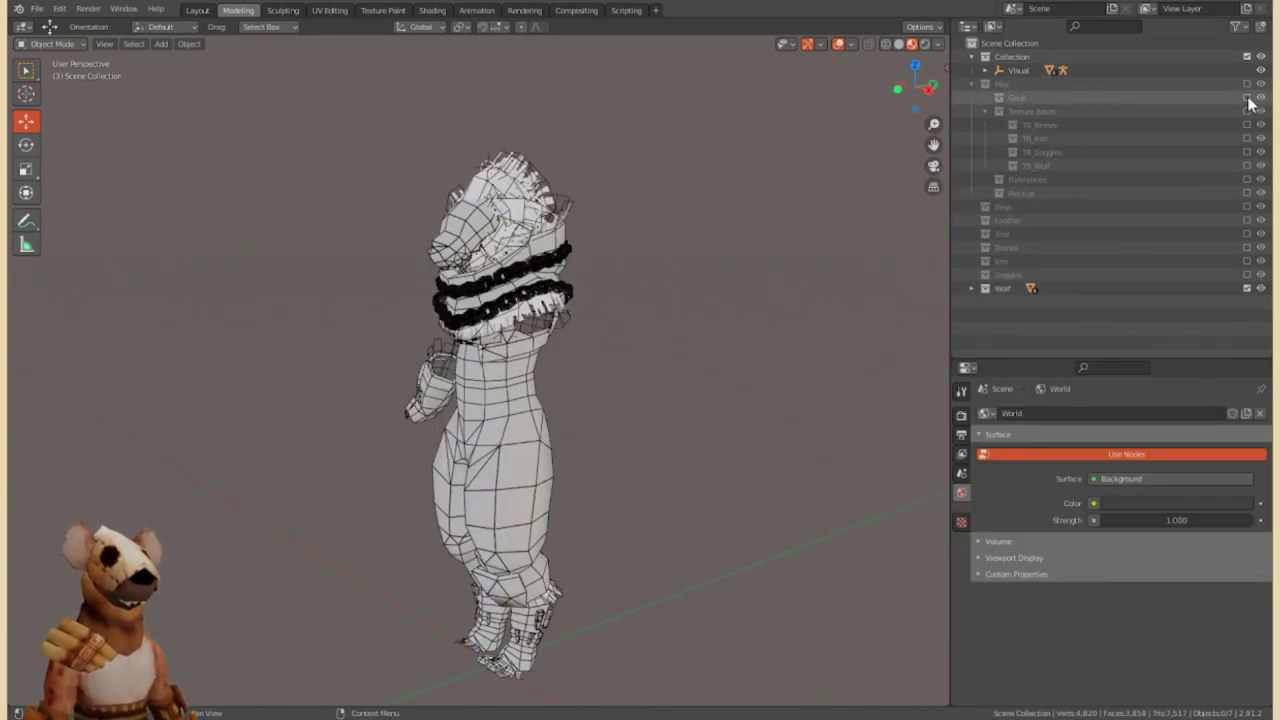
{"action": "left_click", "coordinate": [1247, 98]}
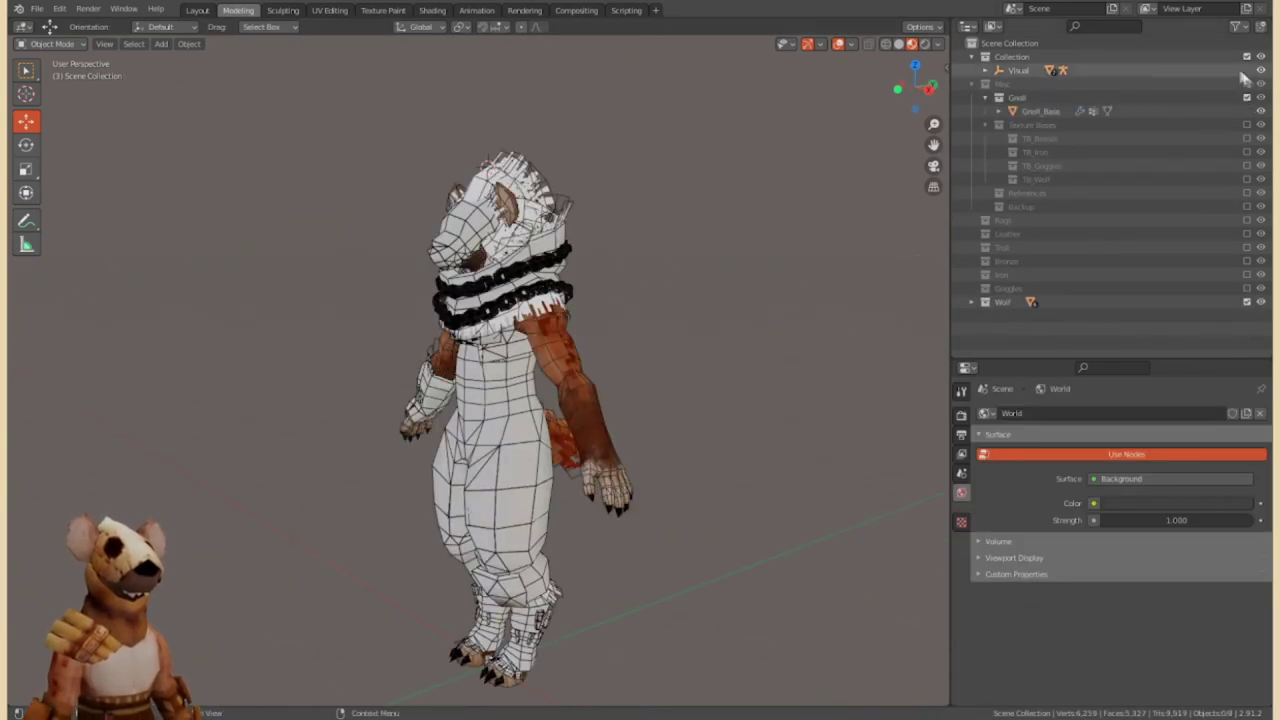
{"action": "left_click", "coordinate": [1247, 57]}
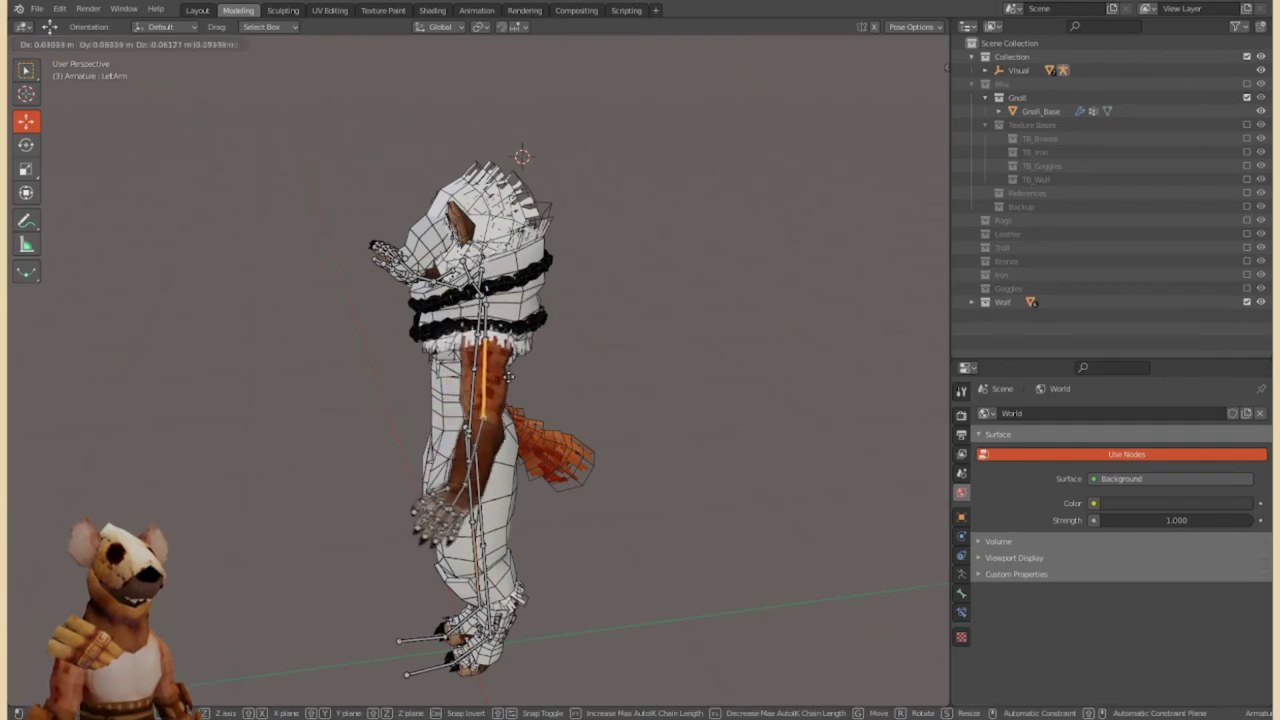
Pose the left arm, bend the spine, rotate the head and adjust the right foot.
{"action": "middle_click_drag", "start_coordinate": [605, 428], "coordinate": [467, 341]}
{"action": "key", "text": "r"}
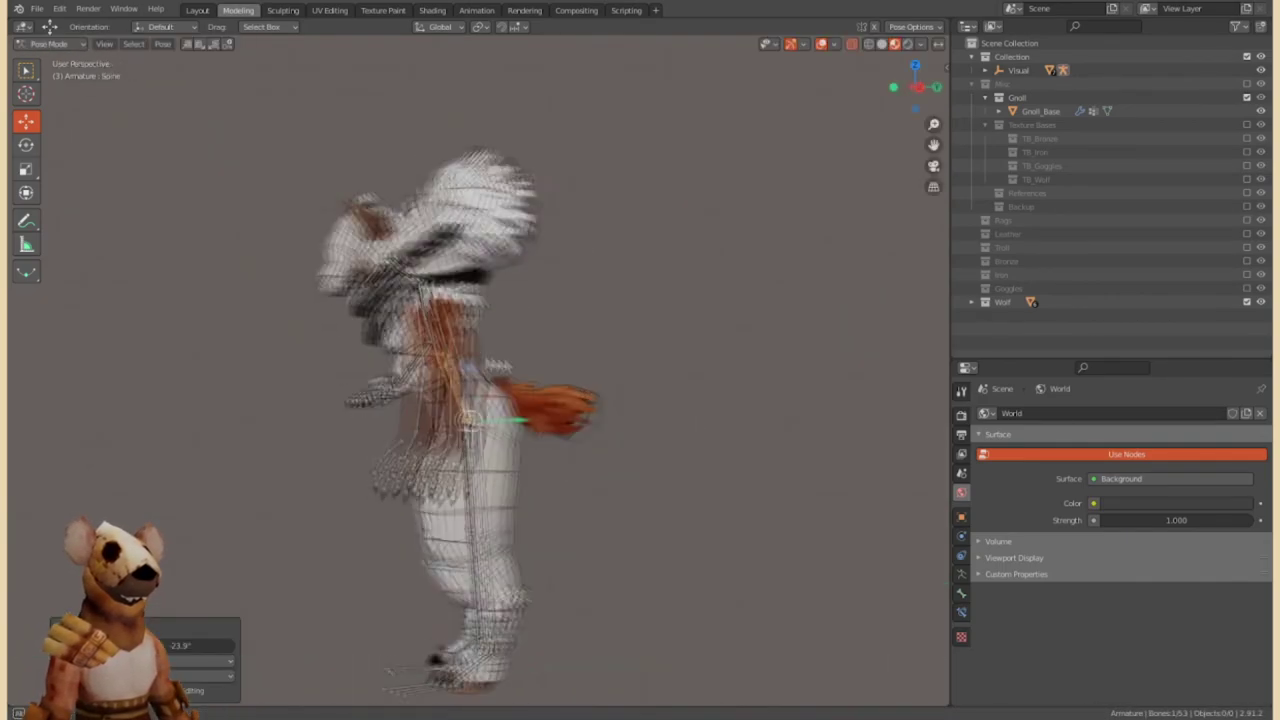
{"action": "mouse_move", "coordinate": [408, 158]}
{"action": "middle_mouse_down"}
{"action": "mouse_move", "coordinate": [331, 131]}
{"action": "mouse_move", "coordinate": [480, 400]}
{"action": "mouse_move", "coordinate": [443, 432]}
{"action": "middle_mouse_up"}
{"action": "left_click", "coordinate": [513, 537]}
{"action": "left_click", "coordinate": [488, 418]}
{"action": "left_click", "coordinate": [533, 457]}
{"action": "mouse_move", "coordinate": [533, 457]}
{"action": "middle_mouse_down"}
{"action": "mouse_move", "coordinate": [423, 177]}
{"action": "mouse_move", "coordinate": [554, 143]}
{"action": "mouse_move", "coordinate": [529, 134]}
{"action": "mouse_move", "coordinate": [476, 357]}
{"action": "mouse_move", "coordinate": [440, 400]}
{"action": "mouse_move", "coordinate": [428, 470]}
{"action": "mouse_move", "coordinate": [470, 300]}
{"action": "mouse_move", "coordinate": [520, 320]}
{"action": "mouse_move", "coordinate": [480, 330]}
{"action": "middle_mouse_up"}
Turn on Auto IK and move the left foot bone into a new position.
{"action": "left_click", "coordinate": [428, 484]}
{"action": "left_click", "coordinate": [605, 540]}
{"action": "key", "text": "n"}
{"action": "left_click", "coordinate": [940, 97]}
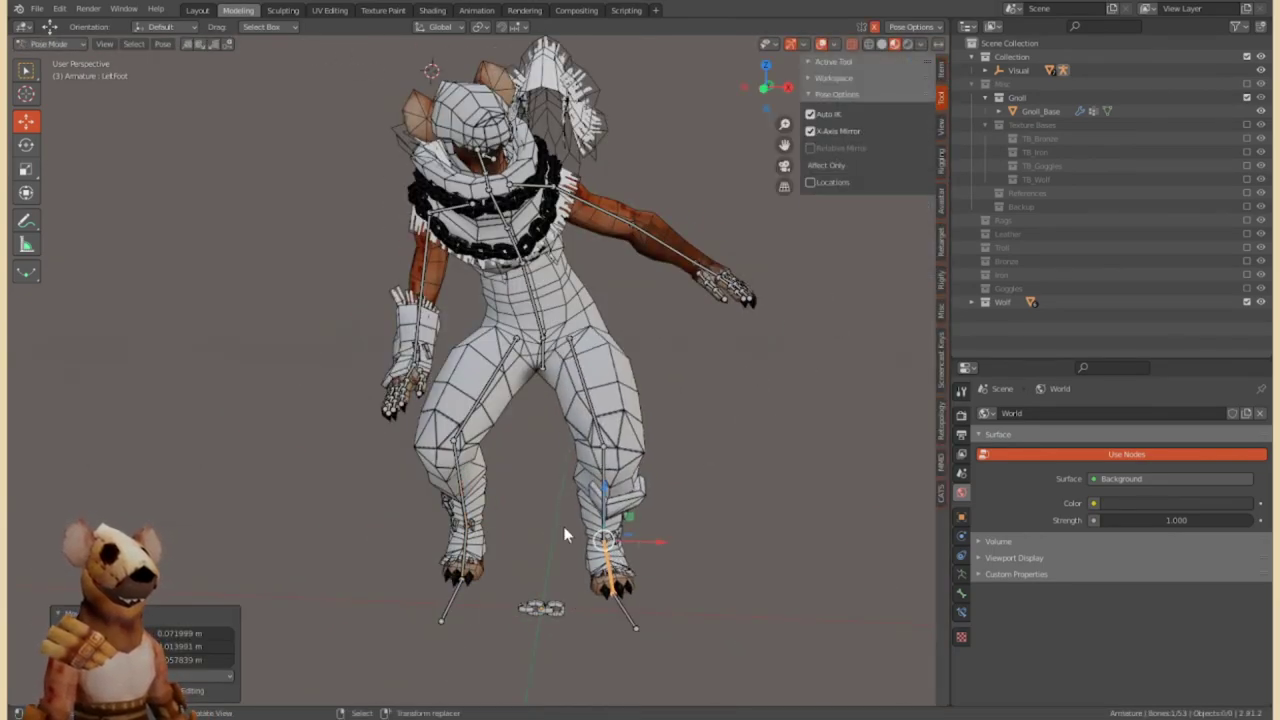
{"action": "left_click", "coordinate": [810, 114]}
{"action": "key", "text": "g"}
{"action": "left_click", "coordinate": [650, 560]}
{"action": "mouse_move", "coordinate": [650, 560]}
{"action": "middle_mouse_down"}
{"action": "mouse_move", "coordinate": [577, 586]}
{"action": "mouse_move", "coordinate": [783, 387]}
{"action": "mouse_move", "coordinate": [600, 330]}
{"action": "middle_mouse_up"}
{"action": "left_click", "coordinate": [577, 586]}
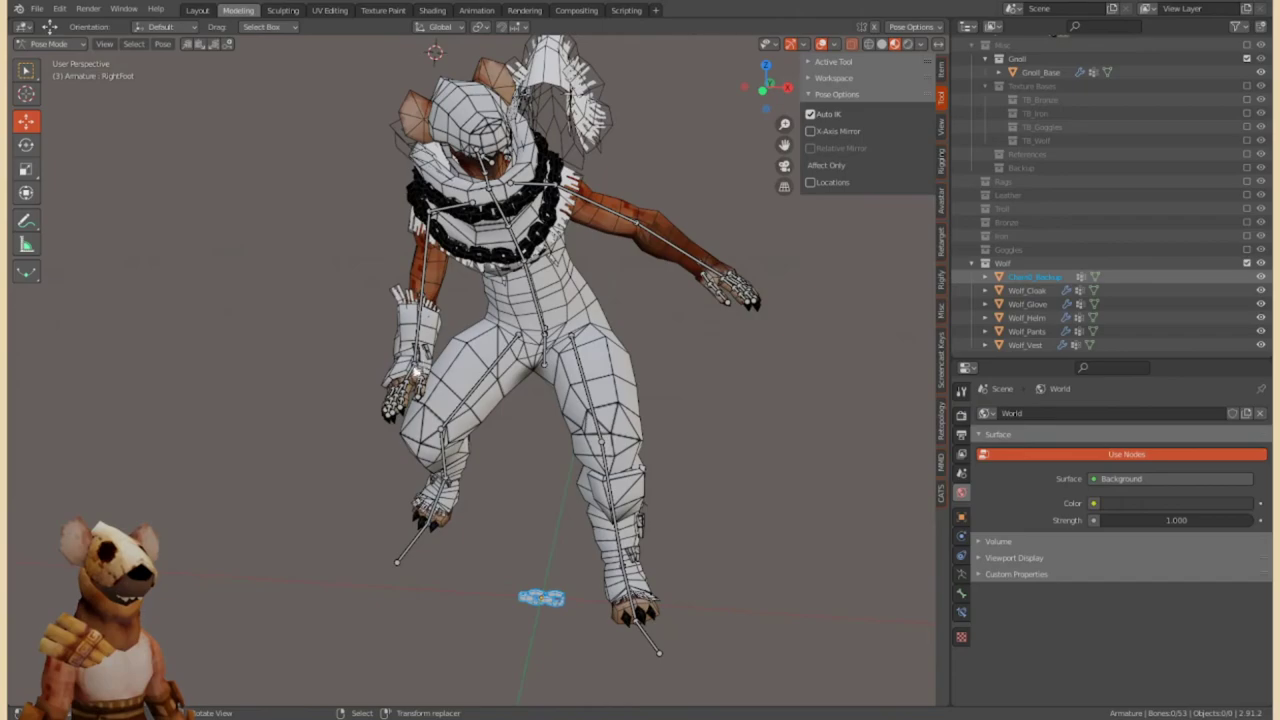
Test-rotate the right hand and foot bones, checking front and side numpad views.
{"action": "left_click", "coordinate": [580, 320]}
{"action": "key", "text": "g"}
{"action": "middle_click_drag", "start_coordinate": [425, 285], "coordinate": [430, 258]}
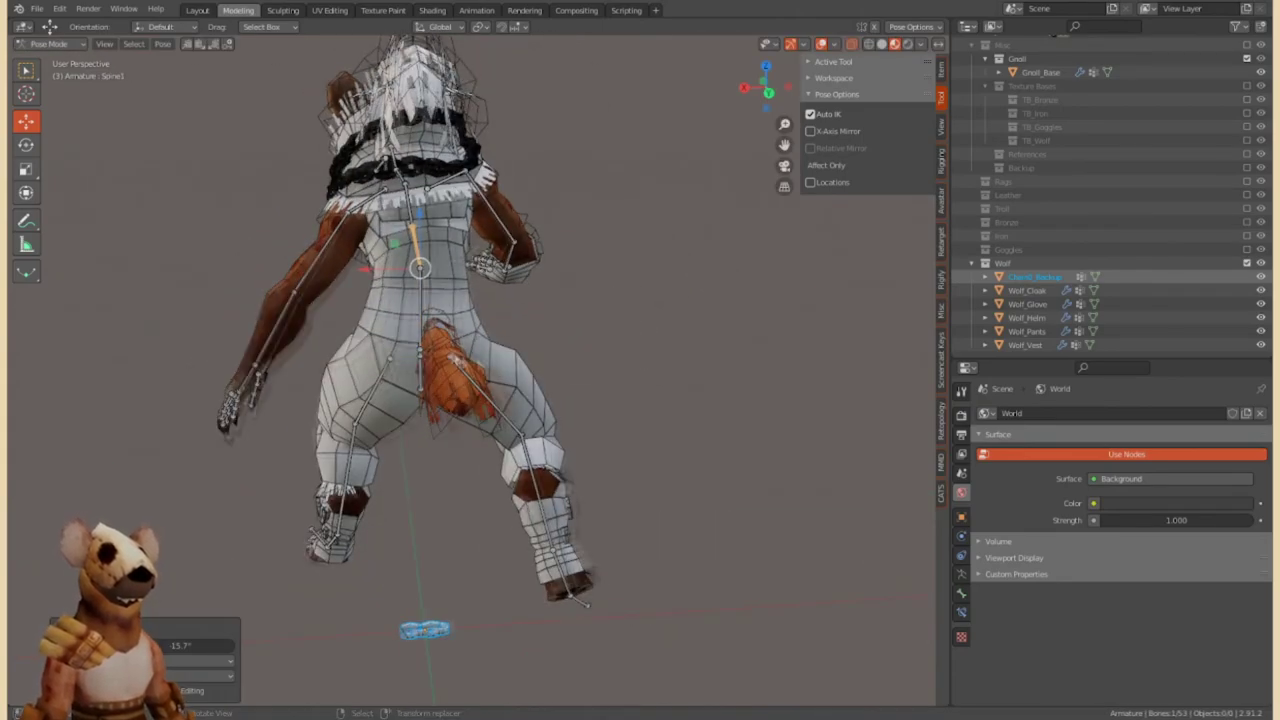
{"action": "key", "text": "KP_3"}
{"action": "key", "text": "KP_1"}
{"action": "left_click", "coordinate": [449, 674]}
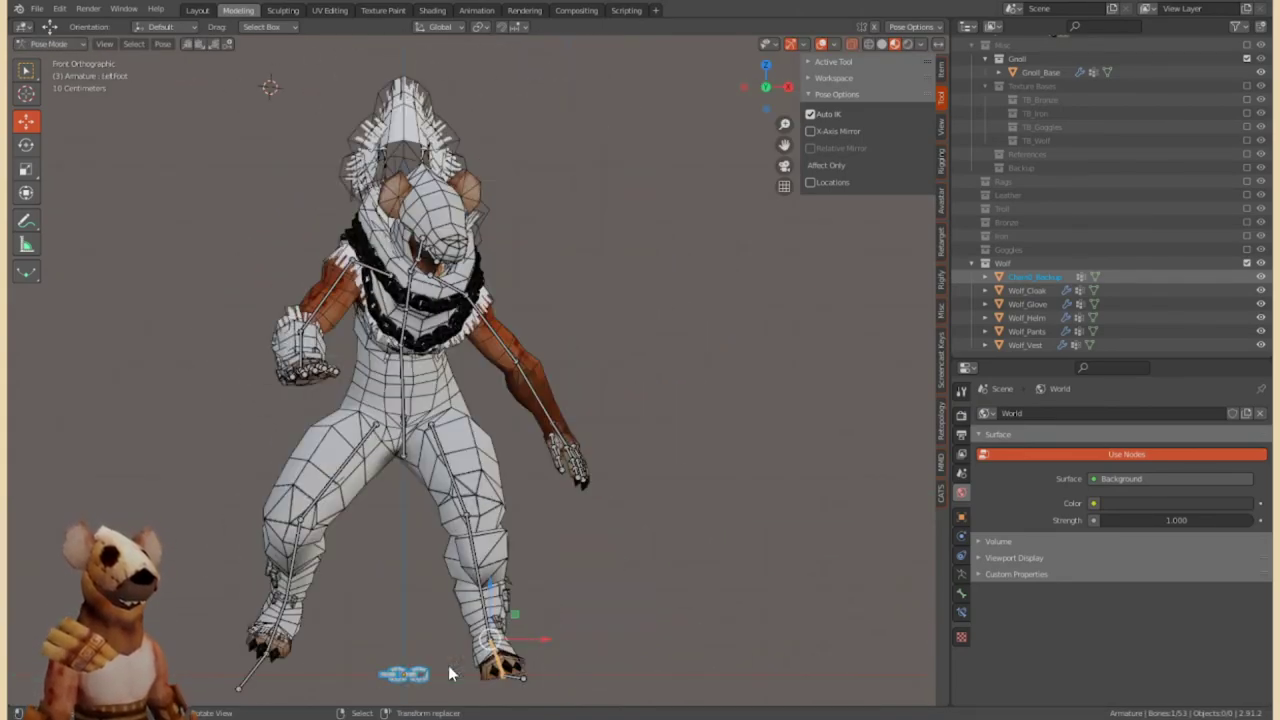
{"action": "left_click", "coordinate": [268, 648]}
{"action": "key", "text": "KP_3"}
{"action": "key", "text": "r"}
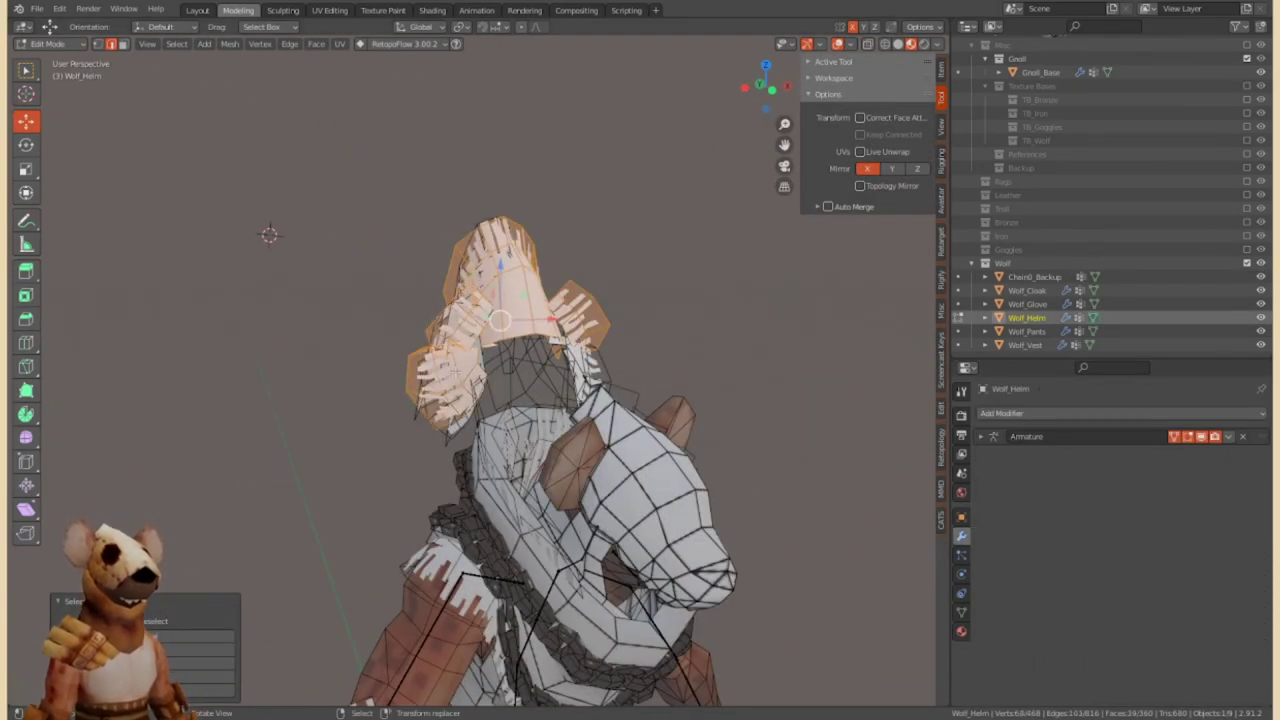
Check the helm's Vertex Groups and return it to Object Mode.
{"action": "middle_click_drag", "start_coordinate": [560, 400], "coordinate": [700, 420]}
{"action": "left_click", "coordinate": [961, 612]}
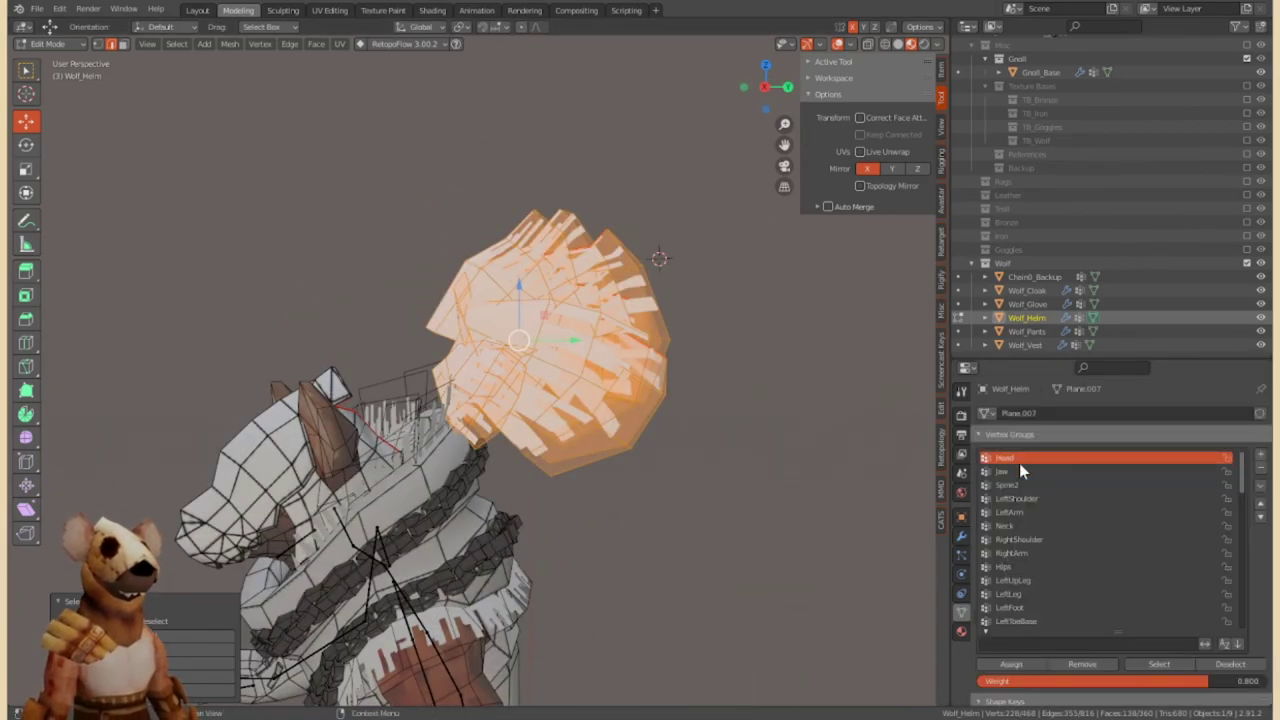
{"action": "key", "text": "Tab"}
{"action": "scroll", "coordinate": [528, 352], "scroll_direction": "down", "scroll_amount": 4}
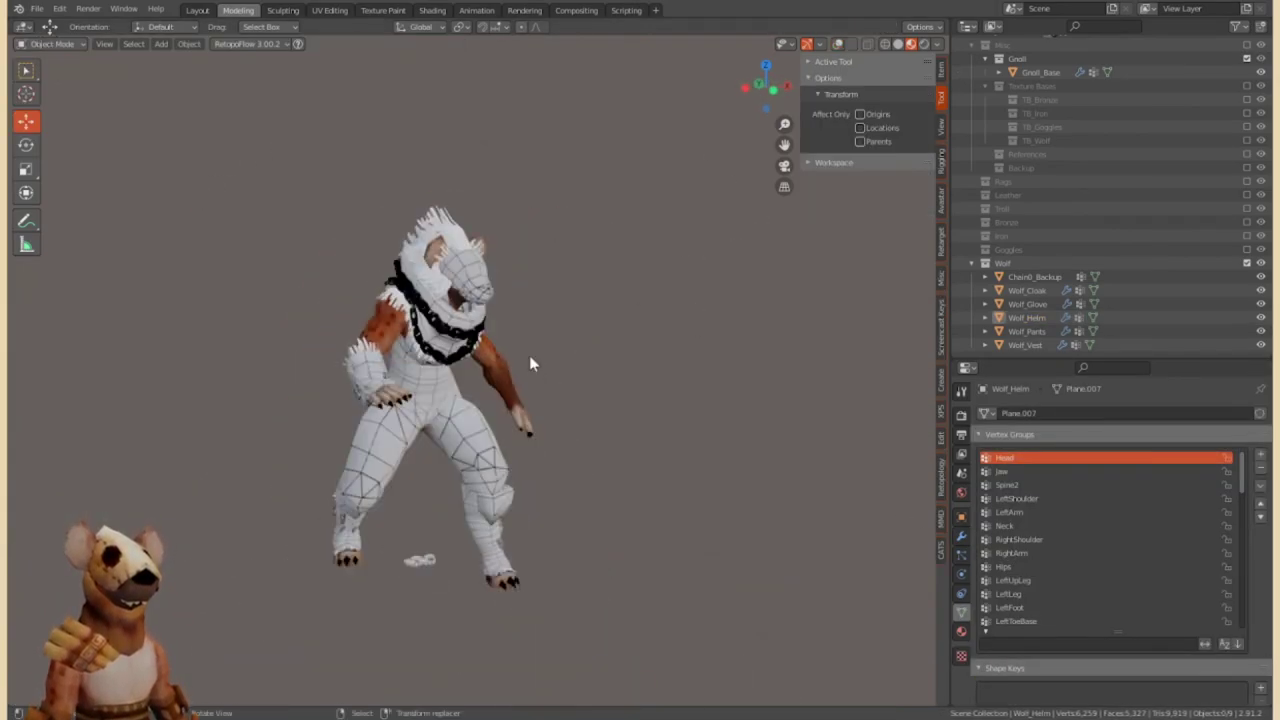
{"action": "scroll", "coordinate": [551, 361], "scroll_direction": "up", "scroll_amount": 1}
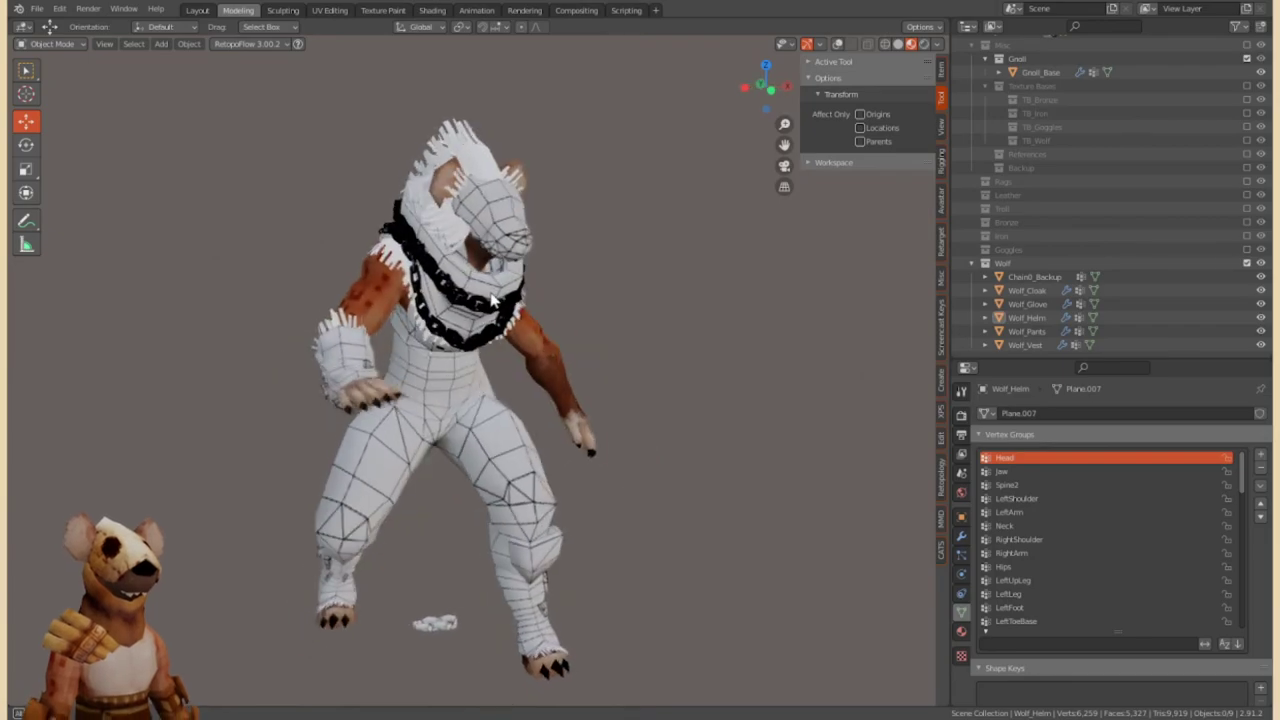
Move Chain0_Backup into the Backup collection and switch the armature to Pose Mode.
{"action": "key", "text": "m"}
{"action": "left_click", "coordinate": [452, 606]}
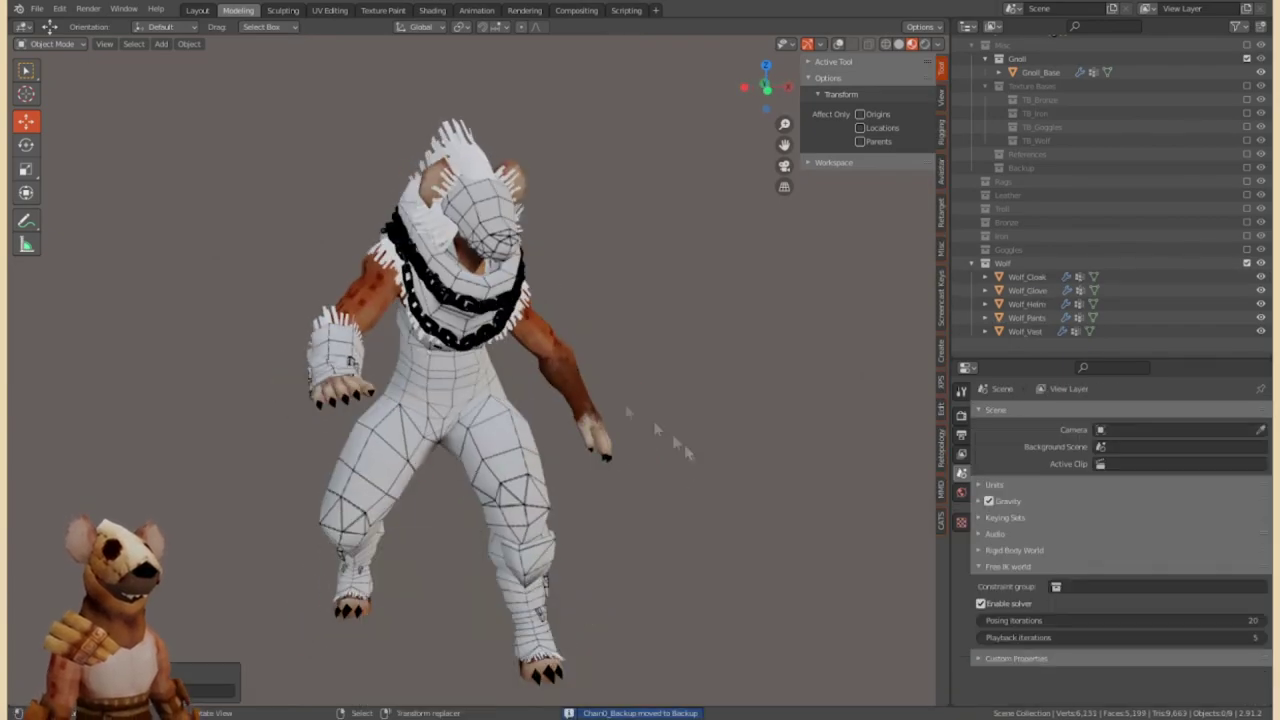
{"action": "middle_click_drag", "start_coordinate": [640, 425], "coordinate": [450, 370]}
{"action": "key", "text": "ctrl+Tab"}
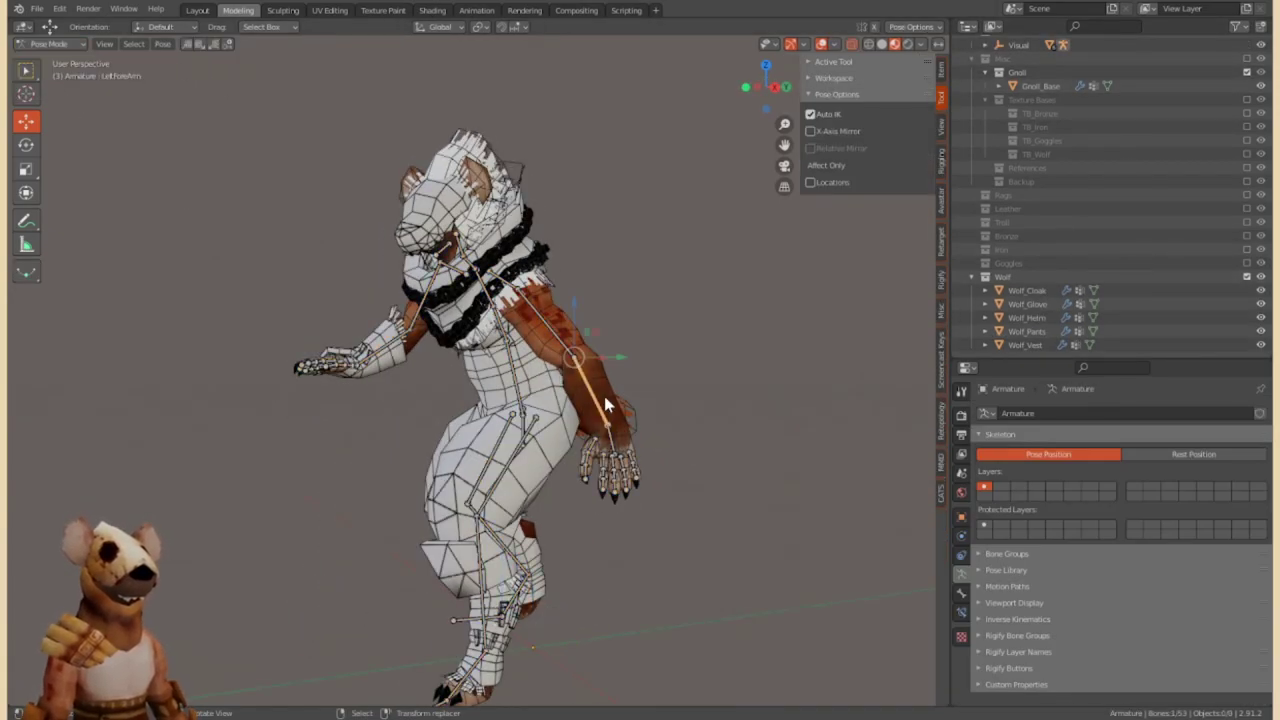
Select the left index finger bone and zoom in on the wolf's hand.
{"action": "key", "text": "g"}
{"action": "key", "text": "Escape"}
{"action": "middle_click_drag", "start_coordinate": [470, 375], "coordinate": [560, 380]}
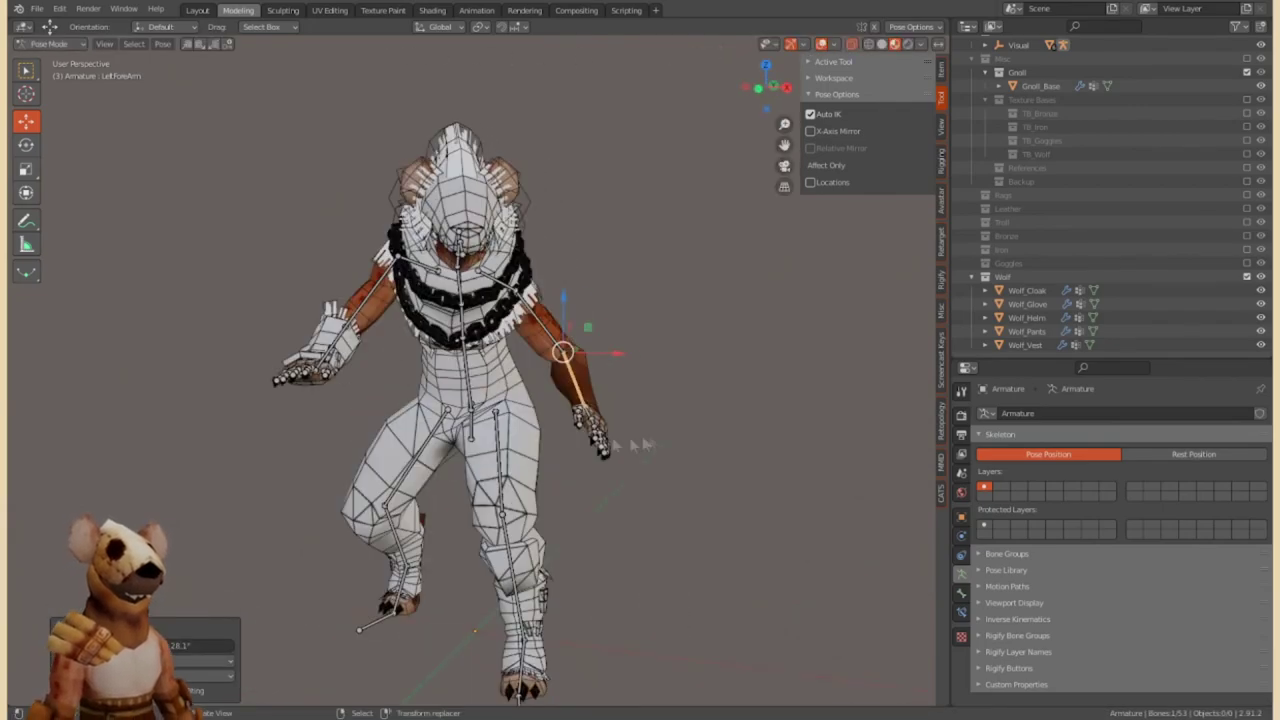
{"action": "scroll", "coordinate": [615, 423], "scroll_direction": "up", "scroll_amount": 4}
{"action": "left_click", "coordinate": [679, 410]}
{"action": "middle_click_drag", "start_coordinate": [679, 410], "coordinate": [640, 374]}
{"action": "scroll", "coordinate": [640, 374], "scroll_direction": "up", "scroll_amount": 4}
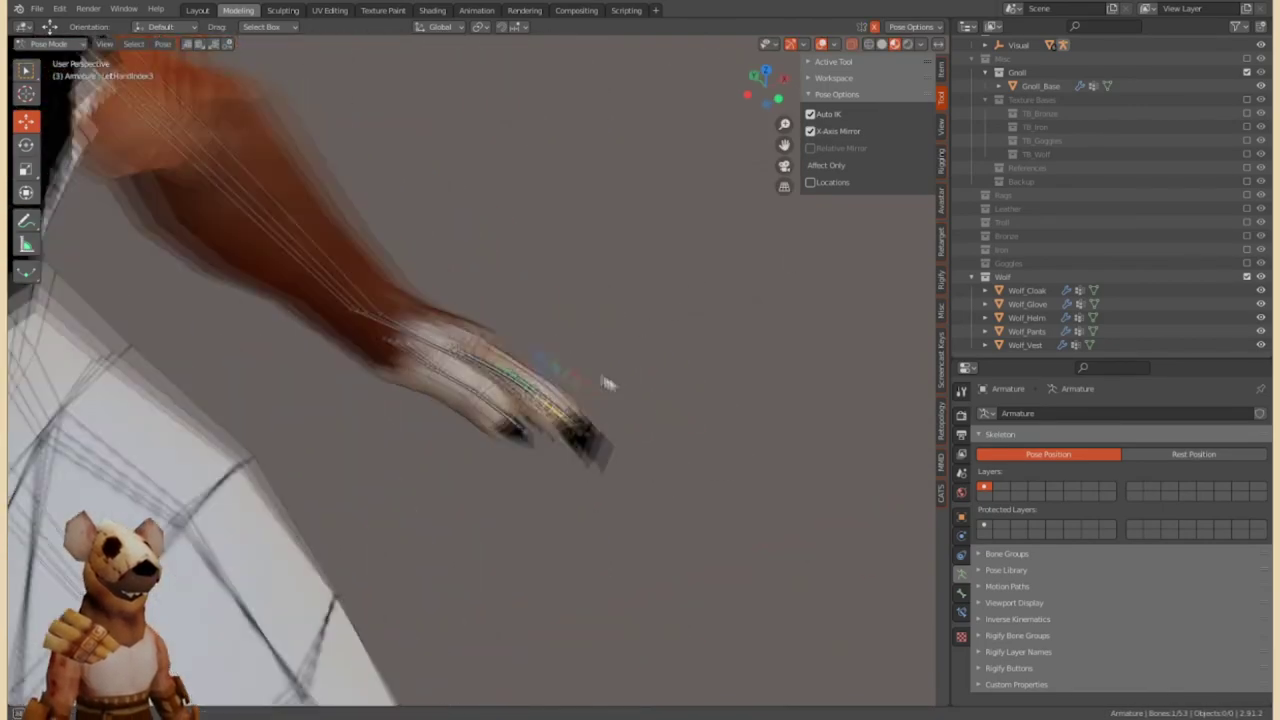
Enable X-Axis Mirror posing and select the left pinky finger bone.
{"action": "left_click", "coordinate": [523, 397]}
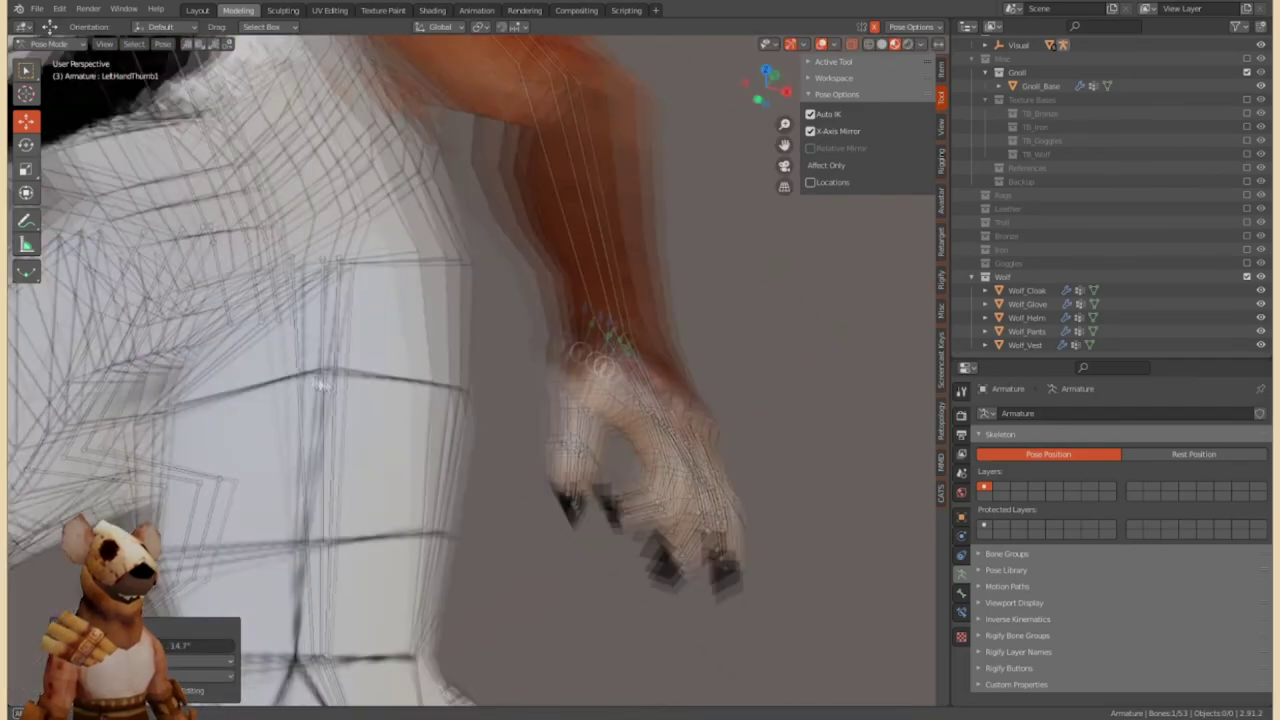
{"action": "middle_click_drag", "start_coordinate": [530, 466], "coordinate": [400, 428]}
{"action": "left_click", "coordinate": [400, 428]}
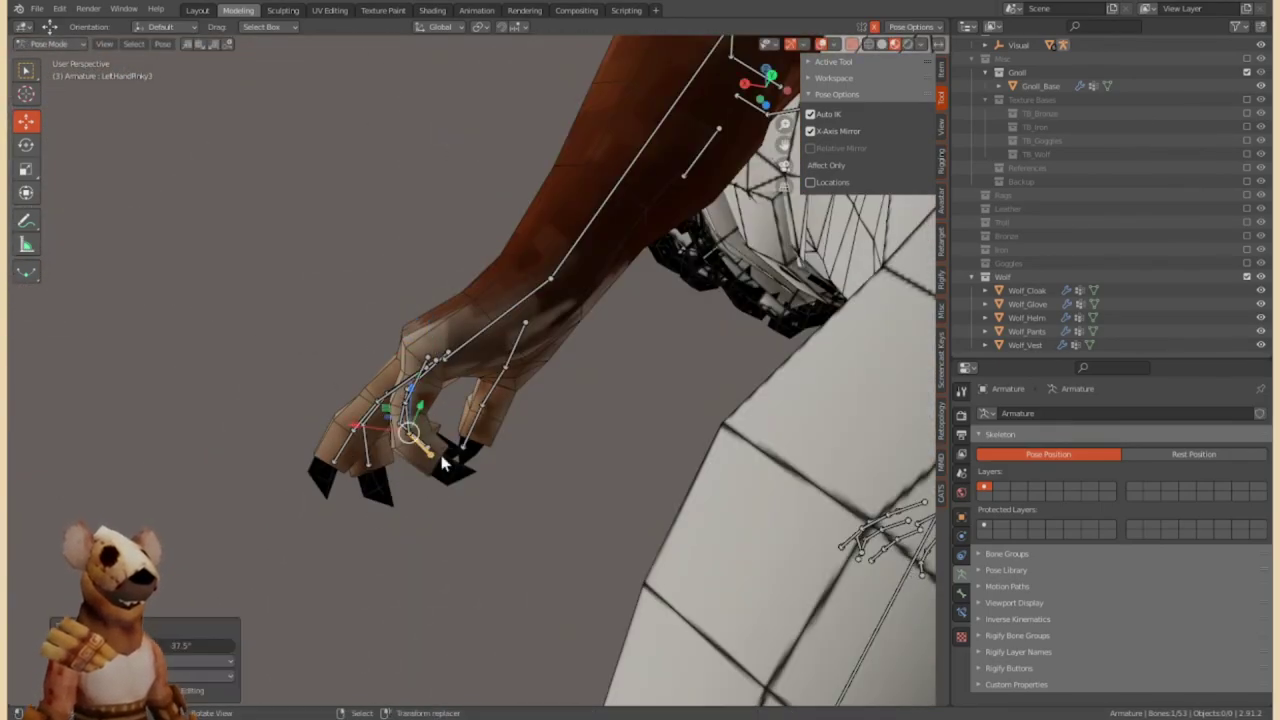
{"action": "scroll", "coordinate": [470, 370], "scroll_direction": "down", "scroll_amount": 6}
{"action": "middle_click_drag", "start_coordinate": [470, 370], "coordinate": [386, 366]}
Return to Object Mode with the whole armature selected and widen the 3D view.
{"action": "left_click", "coordinate": [48, 43]}
{"action": "left_click", "coordinate": [76, 60]}
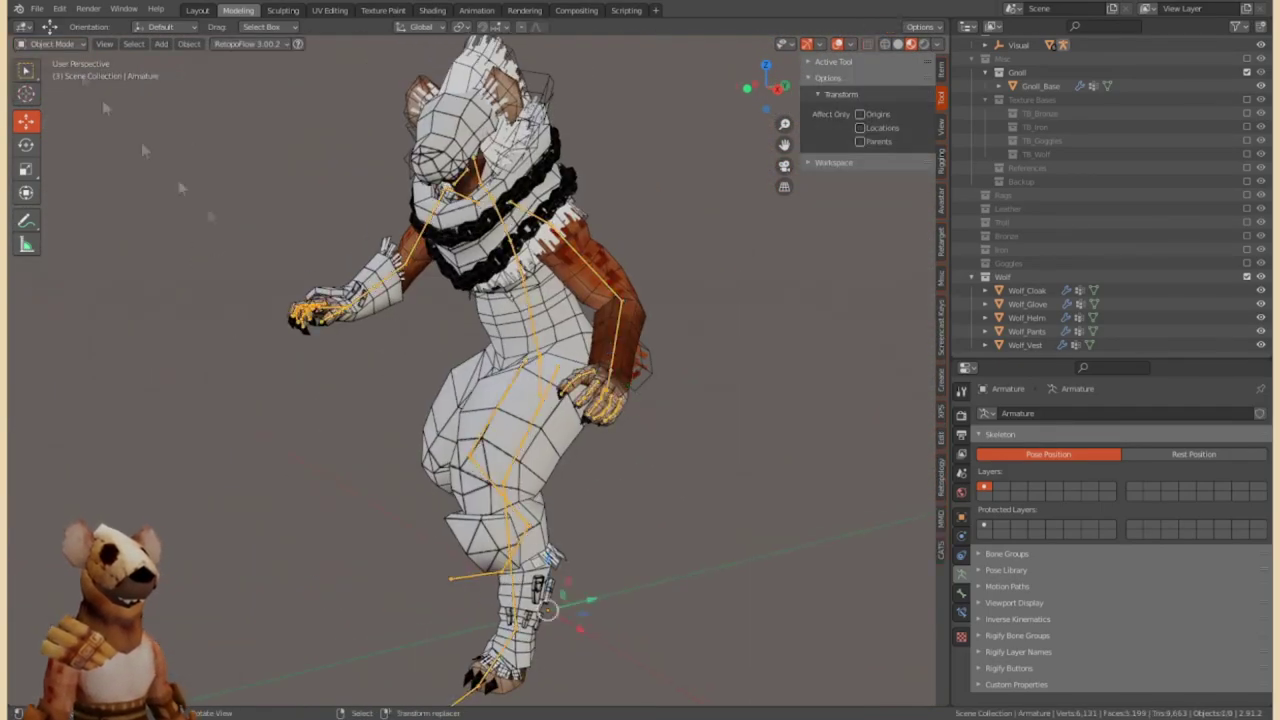
{"action": "mouse_move", "coordinate": [548, 293]}
{"action": "middle_mouse_down"}
{"action": "mouse_move", "coordinate": [431, 323]}
{"action": "mouse_move", "coordinate": [536, 315]}
{"action": "mouse_move", "coordinate": [777, 430]}
{"action": "middle_mouse_up"}
{"action": "key", "text": "n"}
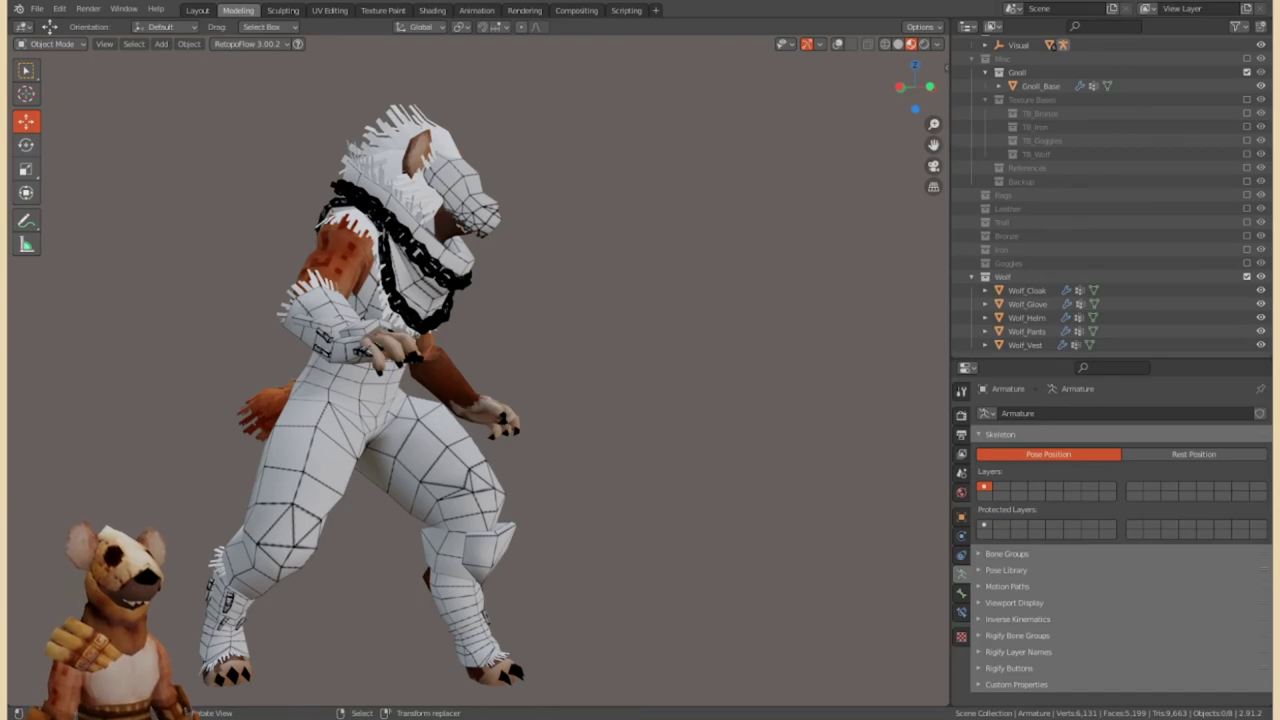
{"action": "left_click_drag", "start_coordinate": [950, 428], "coordinate": [1057, 428]}
{"action": "middle_click_drag", "start_coordinate": [650, 380], "coordinate": [582, 377]}
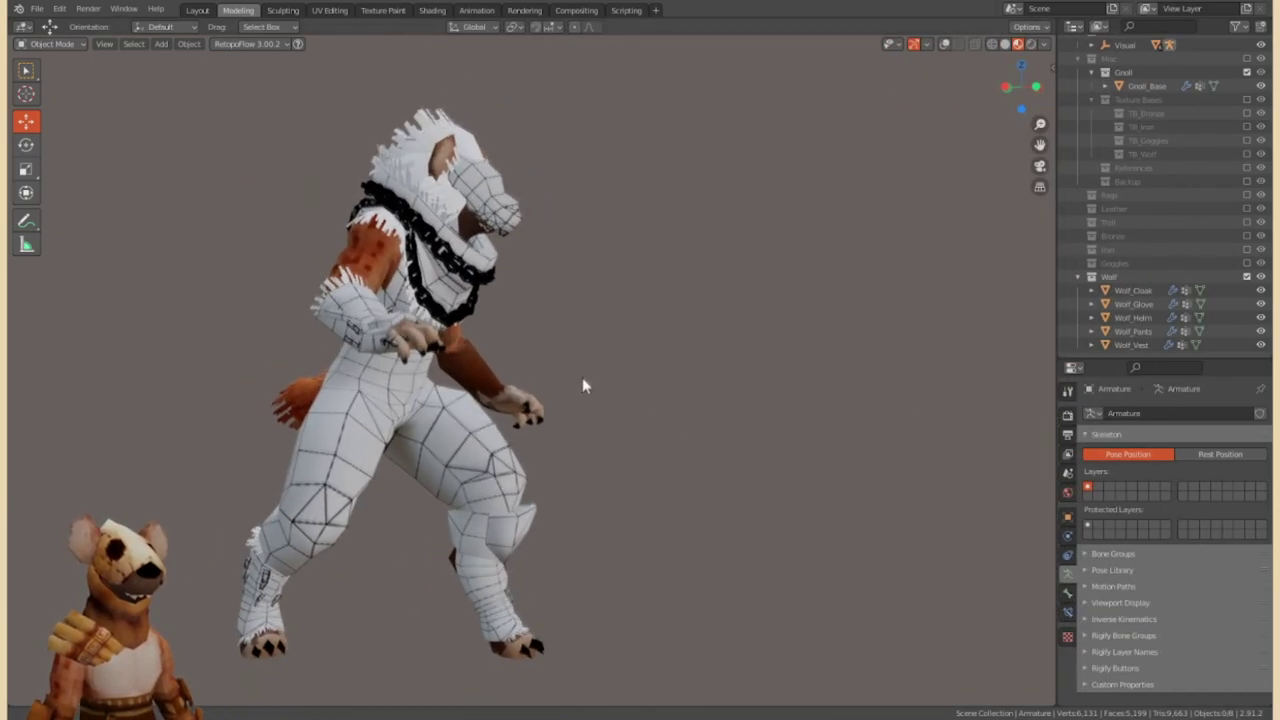
Turn off overlays to inspect the armoured mesh from legs to helmet, then re-enter Pose Mode.
{"action": "left_click", "coordinate": [944, 43]}
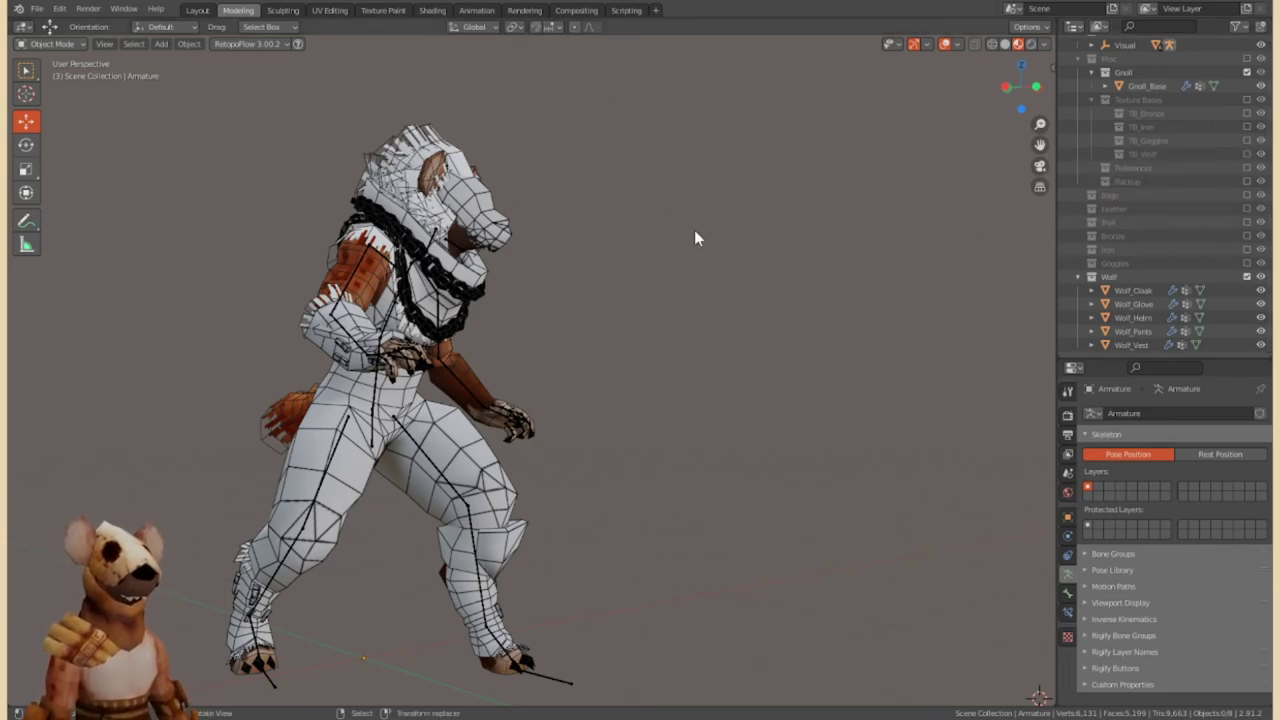
{"action": "left_click", "coordinate": [955, 45]}
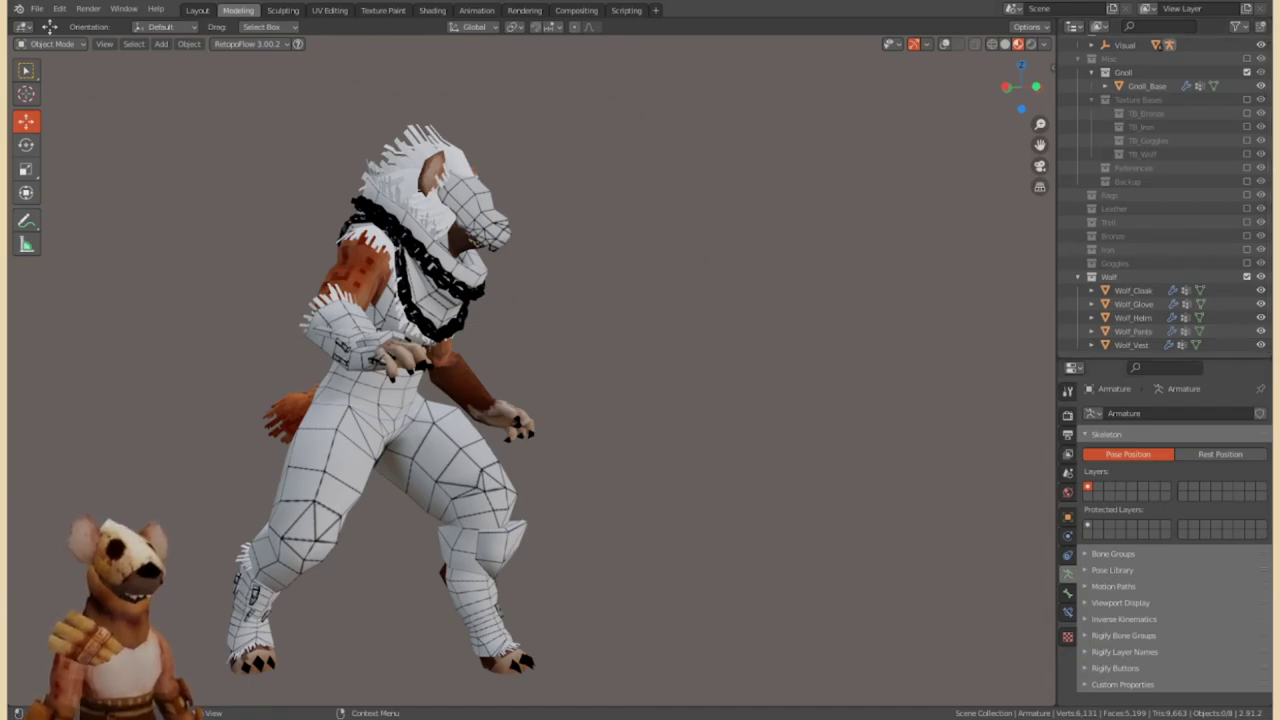
{"action": "middle_click_drag", "start_coordinate": [478, 471], "coordinate": [533, 325]}
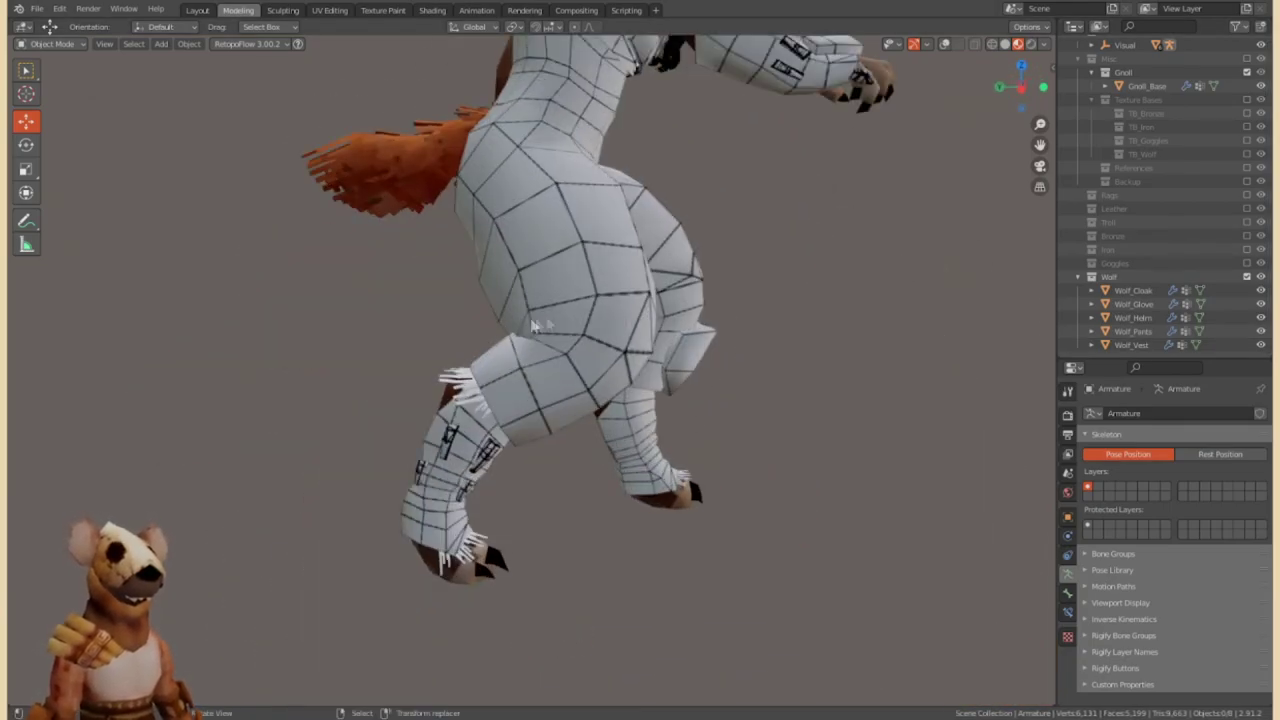
{"action": "mouse_move", "coordinate": [533, 325]}
{"action": "middle_mouse_down"}
{"action": "mouse_move", "coordinate": [947, 386]}
{"action": "mouse_move", "coordinate": [225, 345]}
{"action": "mouse_move", "coordinate": [549, 407]}
{"action": "mouse_move", "coordinate": [592, 334]}
{"action": "mouse_move", "coordinate": [633, 339]}
{"action": "middle_mouse_up"}
{"action": "key", "text": "ctrl+Tab"}
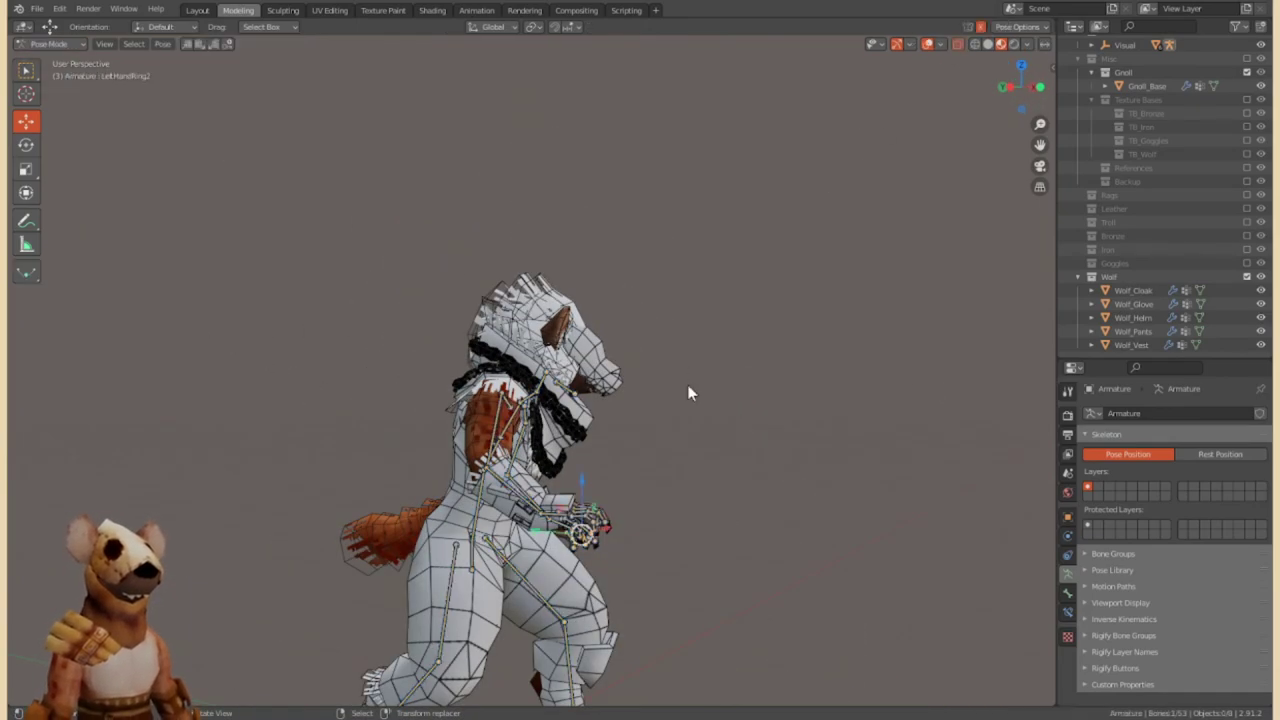
Exclude the Gnoll collection and edit Wolf_Cloak with the other armour pieces hidden.
{"action": "middle_click_drag", "start_coordinate": [688, 392], "coordinate": [629, 476]}
{"action": "left_click", "coordinate": [1247, 73]}
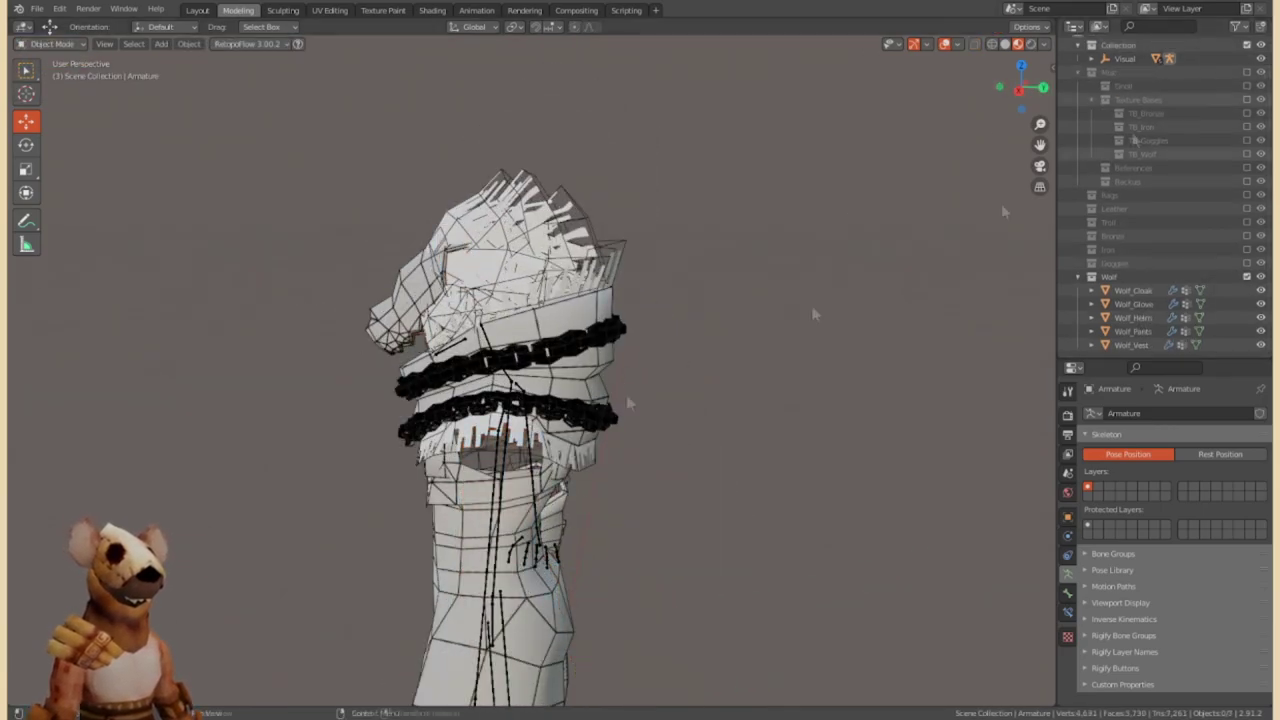
{"action": "left_click", "coordinate": [1133, 290]}
{"action": "key", "text": "Tab"}
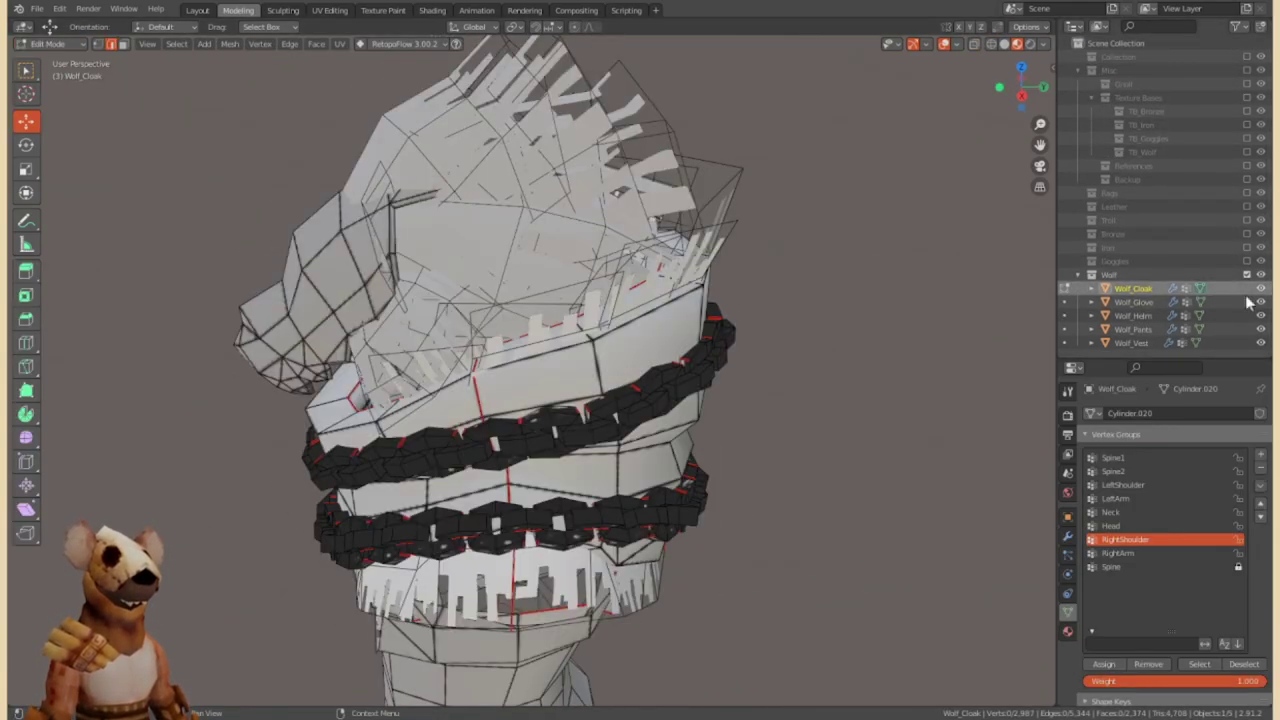
{"action": "left_click", "coordinate": [1259, 288], "text": "ctrl"}
Inspect the cloak's faces from several angles and return to Object Mode.
{"action": "middle_click_drag", "start_coordinate": [700, 300], "coordinate": [650, 200]}
{"action": "left_click", "coordinate": [720, 195]}
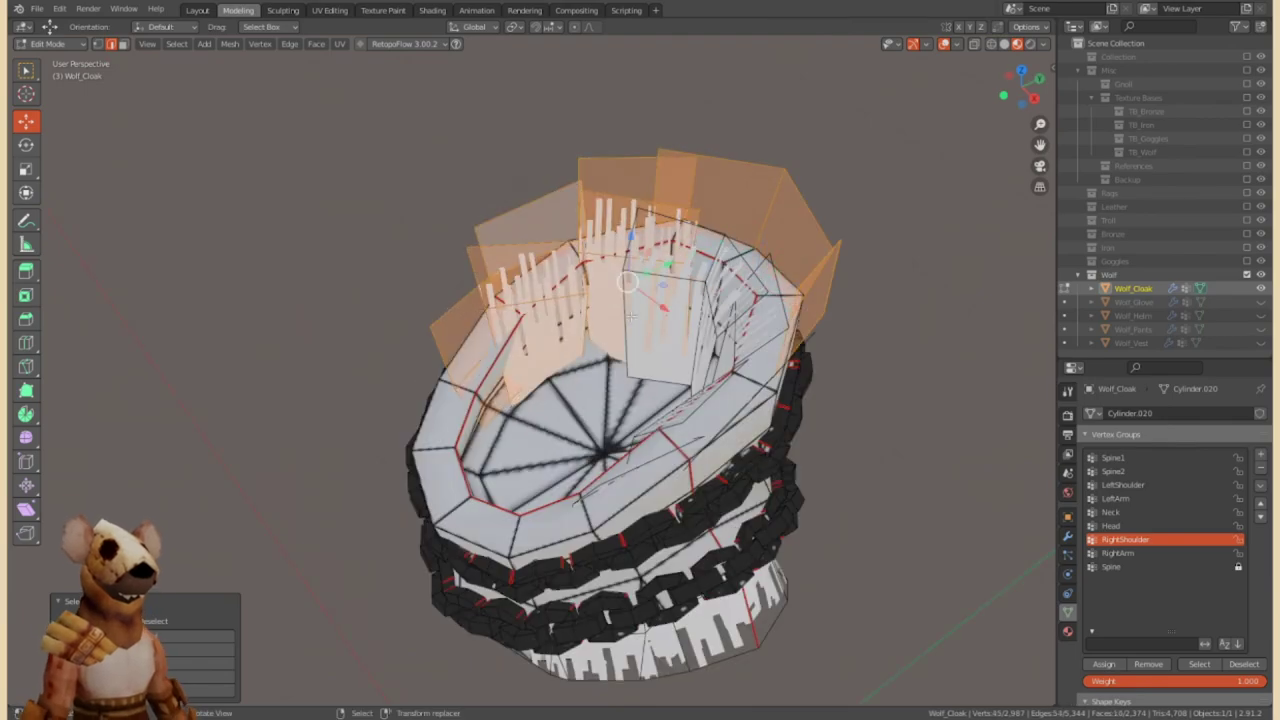
{"action": "middle_click_drag", "start_coordinate": [720, 250], "coordinate": [850, 430]}
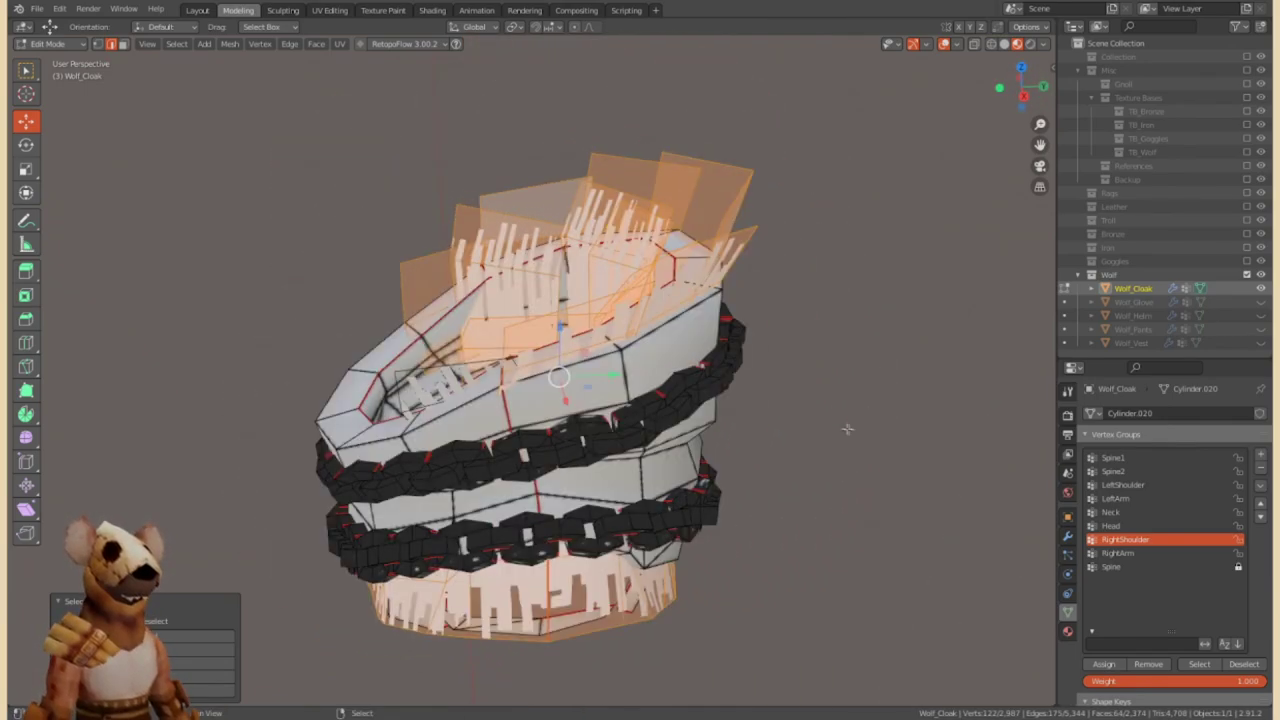
{"action": "middle_click_drag", "start_coordinate": [839, 427], "coordinate": [750, 347]}
{"action": "key", "text": "Tab"}
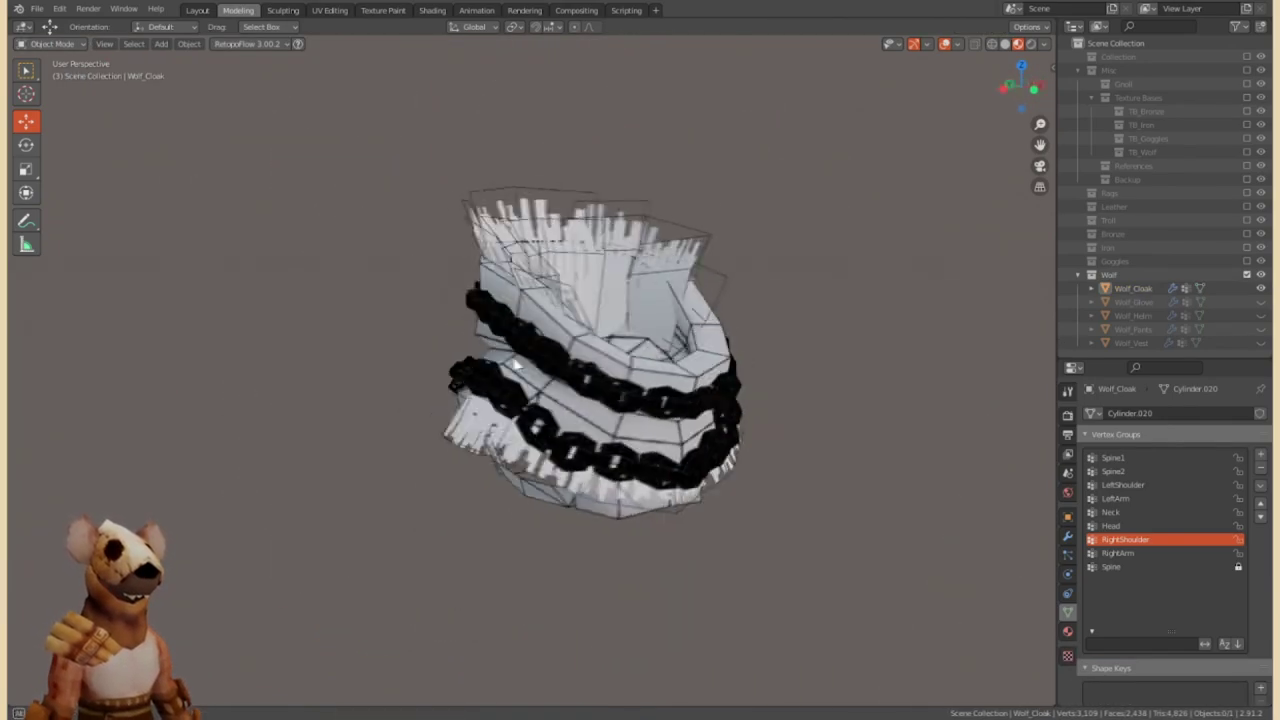
{"action": "middle_click_drag", "start_coordinate": [750, 347], "coordinate": [608, 311]}
Isolate Wolf_Helm and select its Head vertex group faces in Edit Mode.
{"action": "left_click", "coordinate": [1261, 315], "text": "ctrl"}
{"action": "middle_click_drag", "start_coordinate": [985, 296], "coordinate": [430, 247]}
{"action": "left_click", "coordinate": [425, 222]}
{"action": "key", "text": "KP_Decimal"}
{"action": "left_click", "coordinate": [50, 44]}
{"action": "left_click", "coordinate": [45, 66]}
{"action": "left_click", "coordinate": [1199, 664]}
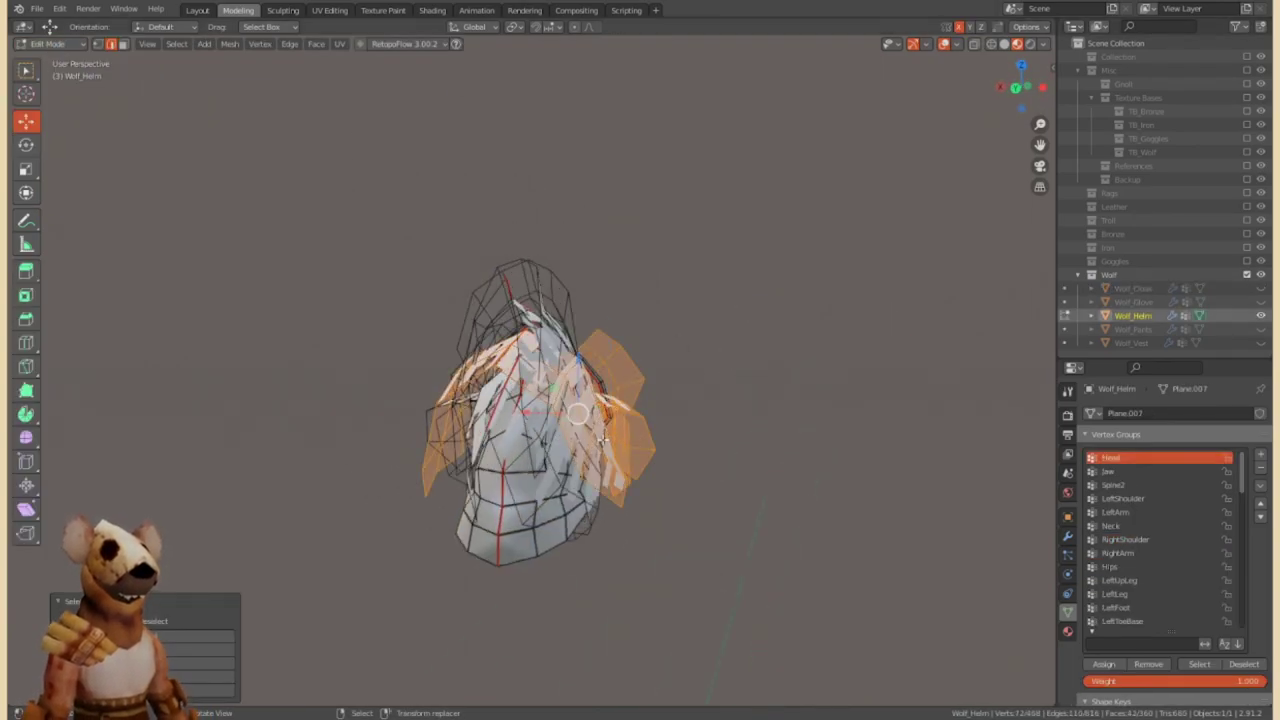
{"action": "middle_click_drag", "start_coordinate": [560, 400], "coordinate": [665, 397]}
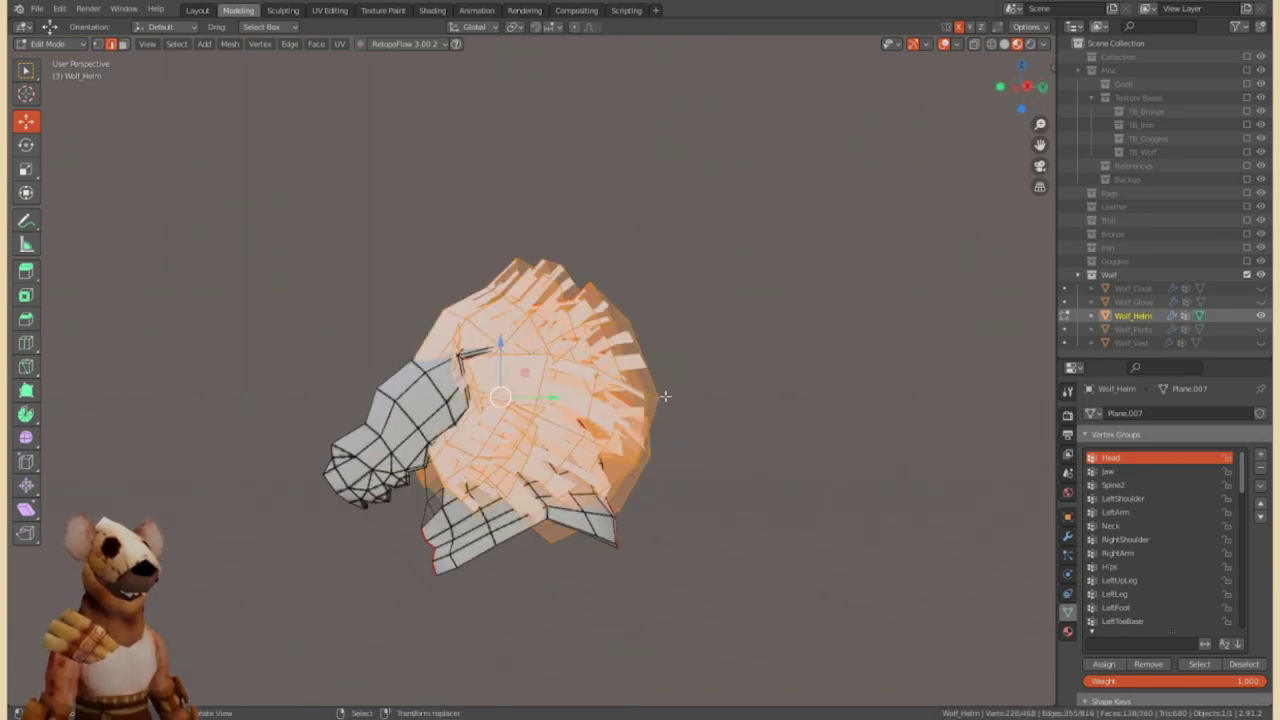
Flip the selected helm face normals, then unhide all armour pieces and the Gnoll collection.
{"action": "key", "text": "alt+n"}
{"action": "left_click", "coordinate": [665, 397]}
{"action": "key", "text": "Tab"}
{"action": "mouse_move", "coordinate": [177, 234]}
{"action": "middle_mouse_down"}
{"action": "mouse_move", "coordinate": [634, 320]}
{"action": "mouse_move", "coordinate": [1000, 320]}
{"action": "middle_mouse_up"}
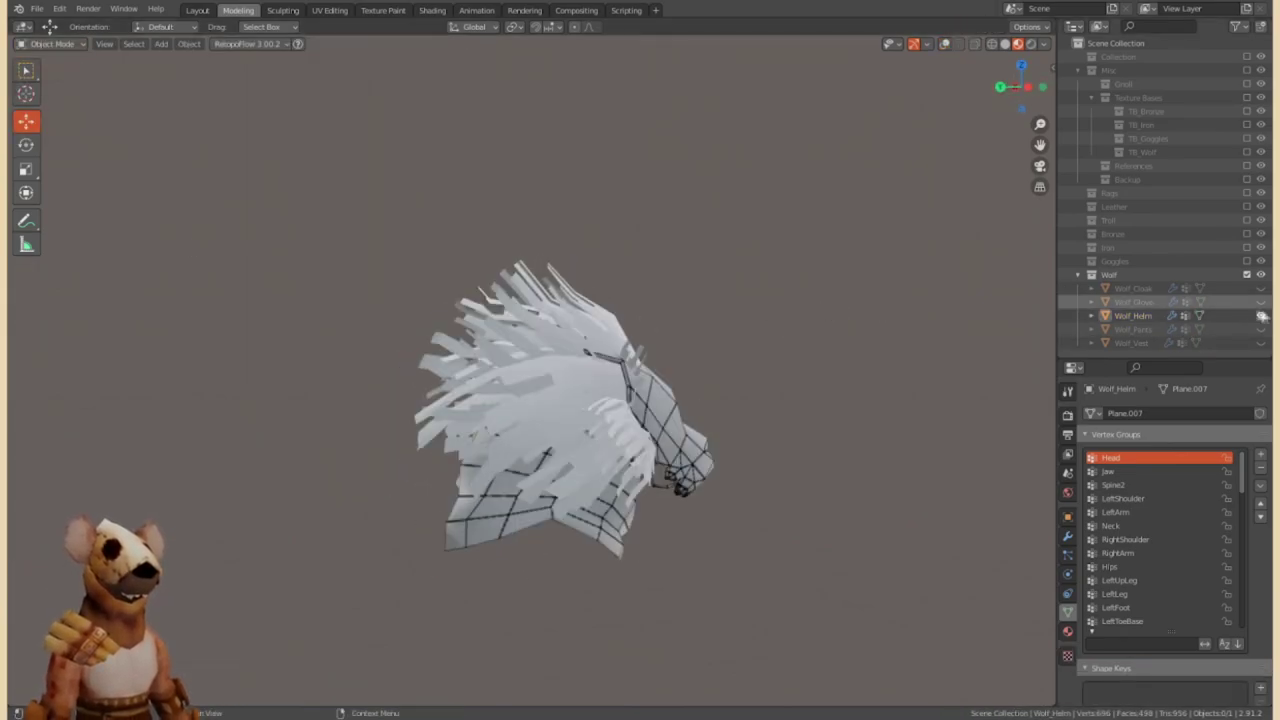
{"action": "left_click", "coordinate": [1261, 315], "text": "ctrl"}
{"action": "left_click_drag", "start_coordinate": [1261, 301], "coordinate": [1261, 288]}
{"action": "left_click", "coordinate": [1247, 84]}
{"action": "mouse_move", "coordinate": [700, 450]}
{"action": "middle_mouse_down"}
{"action": "mouse_move", "coordinate": [577, 457]}
{"action": "mouse_move", "coordinate": [620, 440]}
{"action": "mouse_move", "coordinate": [760, 450]}
{"action": "mouse_move", "coordinate": [700, 450]}
{"action": "middle_mouse_up"}
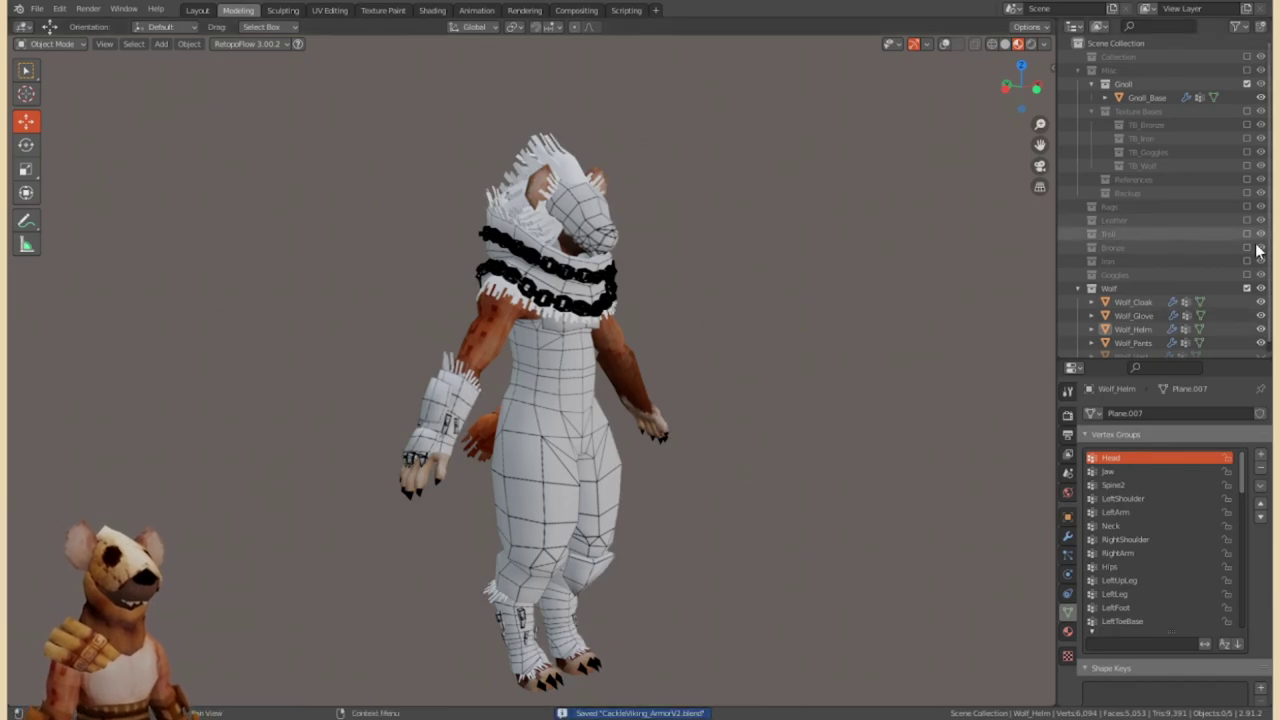